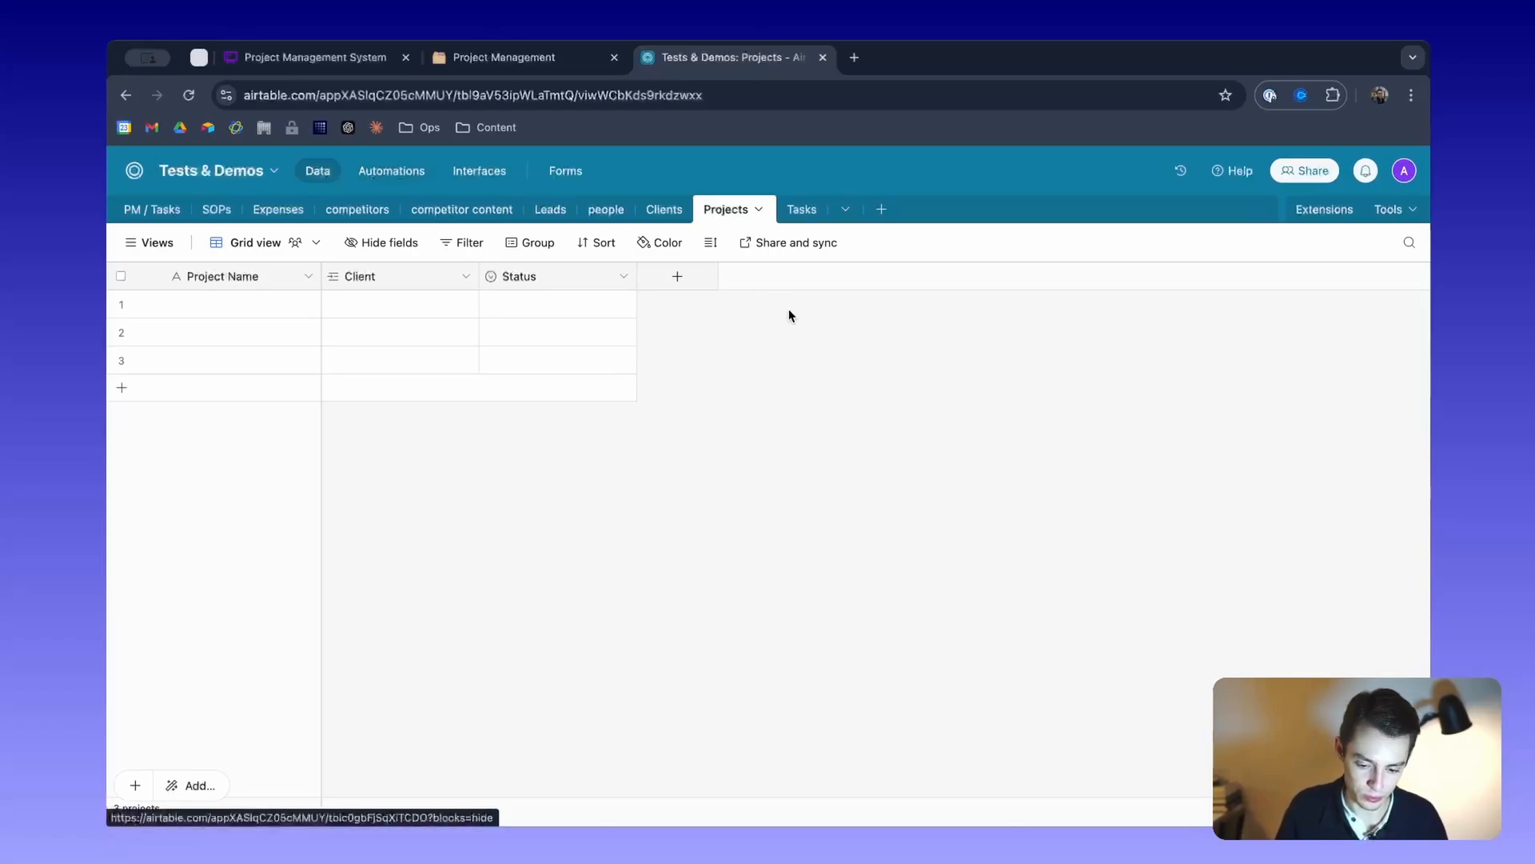
# Open the Tasks table of the Tests & Demos base to view its fields.
pyautogui.click(734, 212)
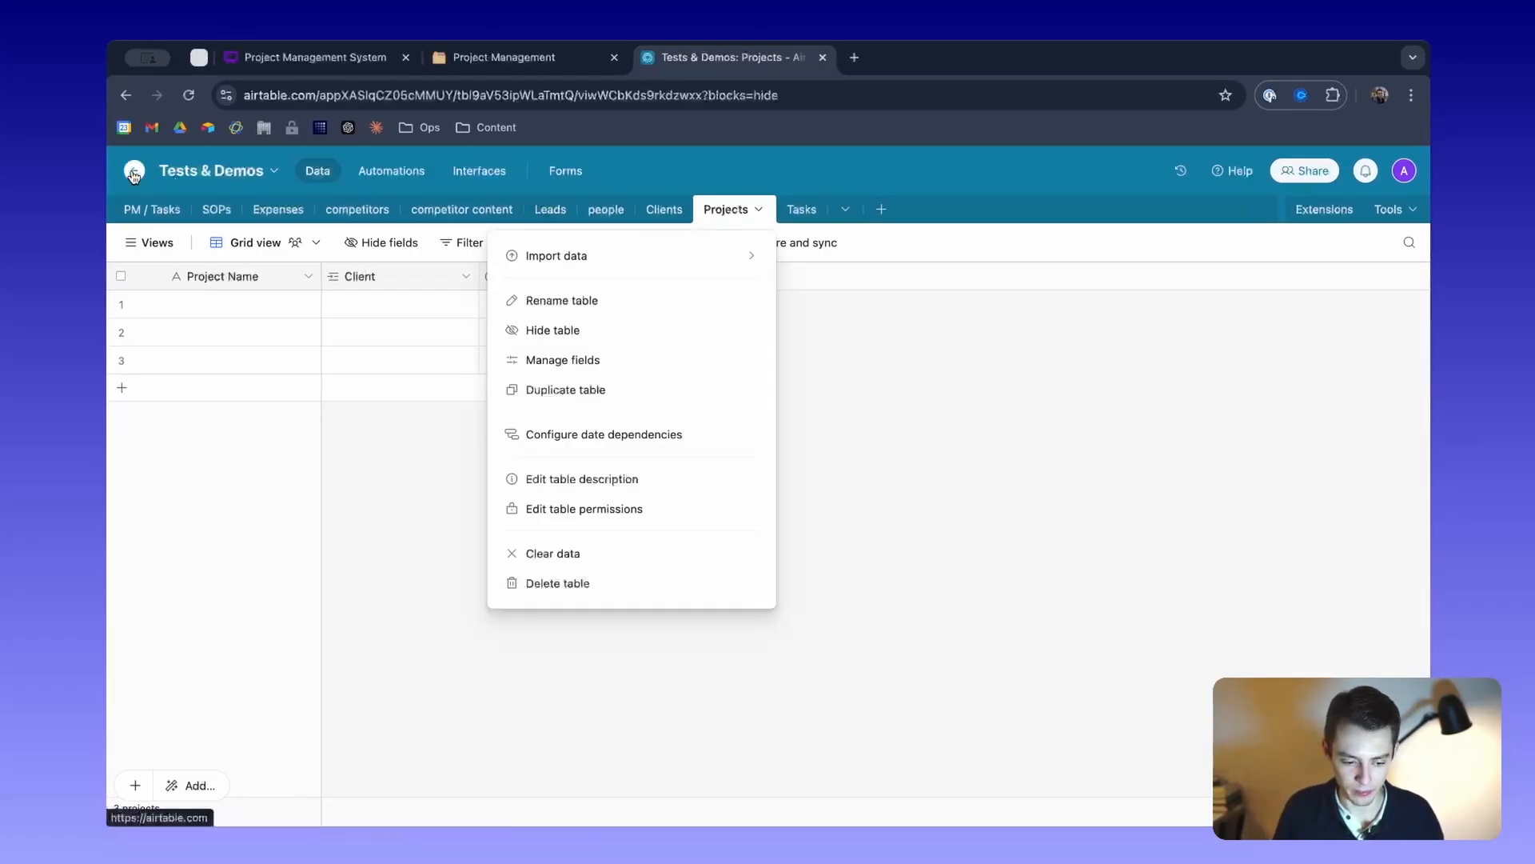
pyautogui.moveTo(560, 256)
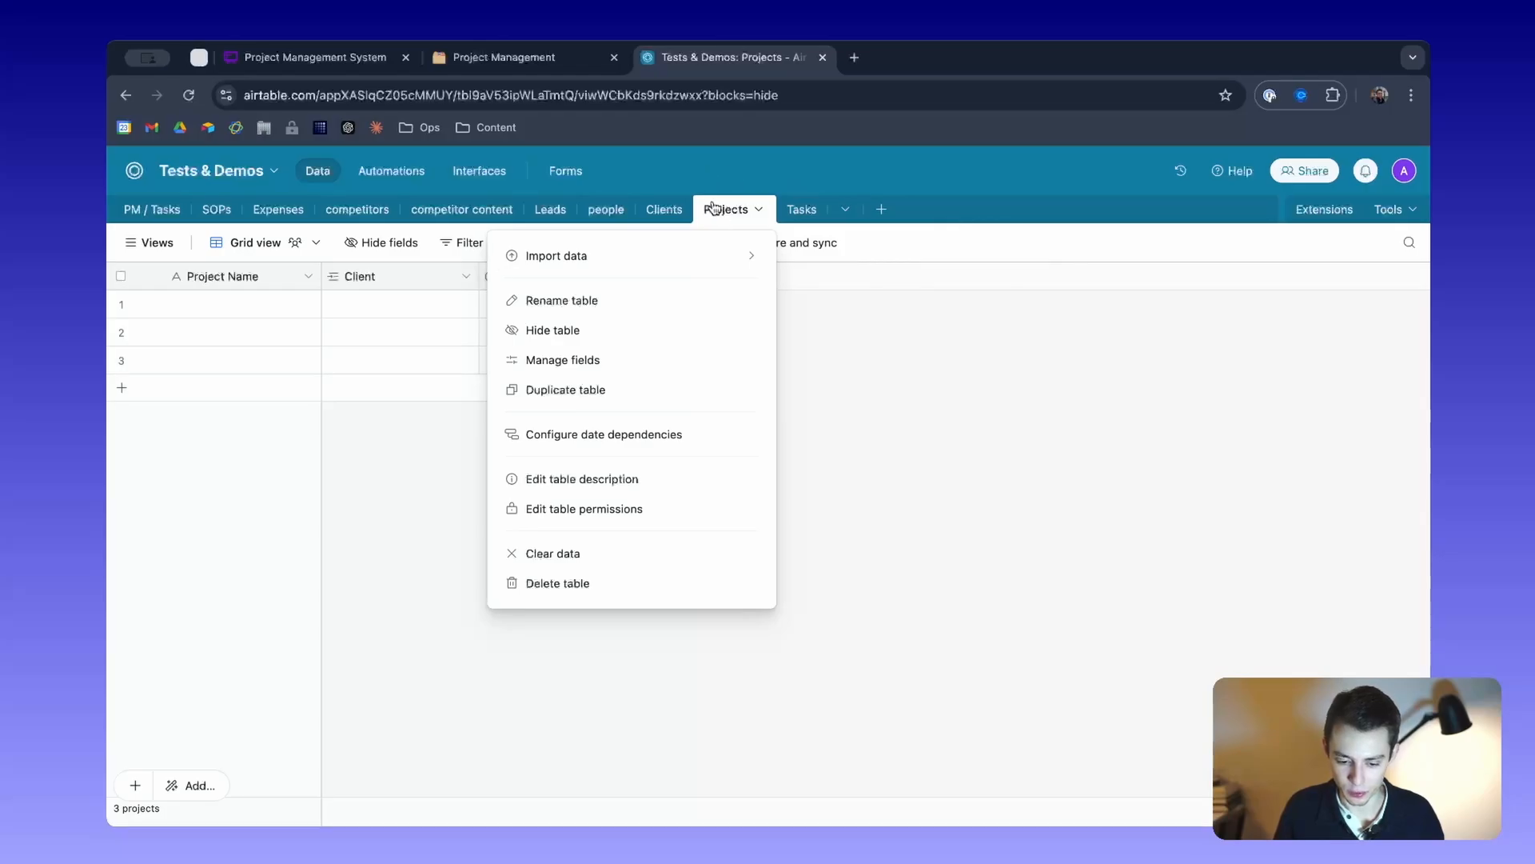
pyautogui.click(800, 210)
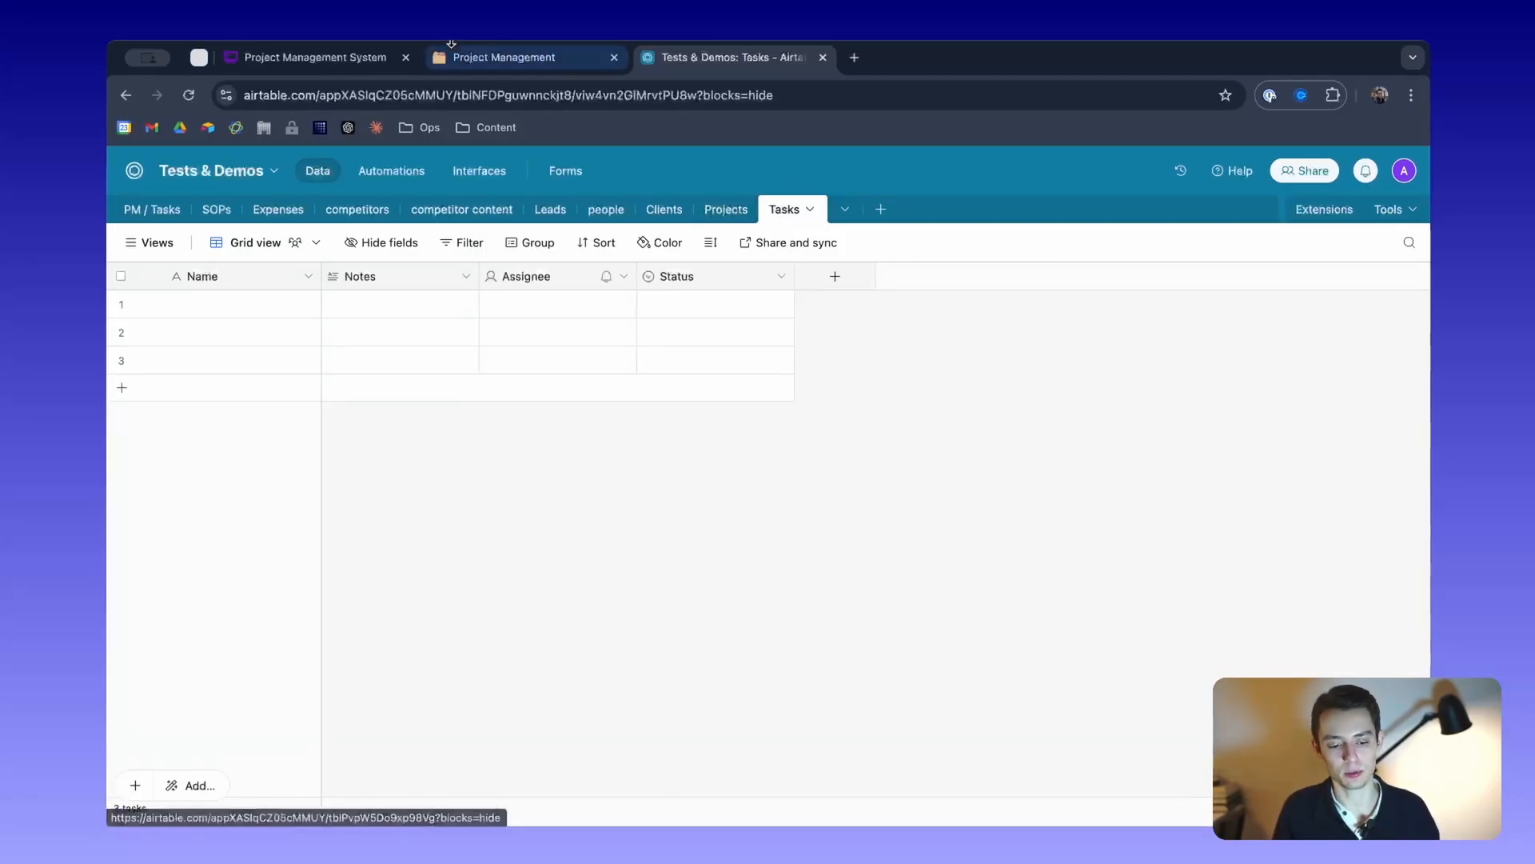
# Switch to the Notion Project Management page and examine its Timelines, Projects and Tasks databases and their properties.
pyautogui.click(460, 60)
pyautogui.scroll(-5, 607, 485)
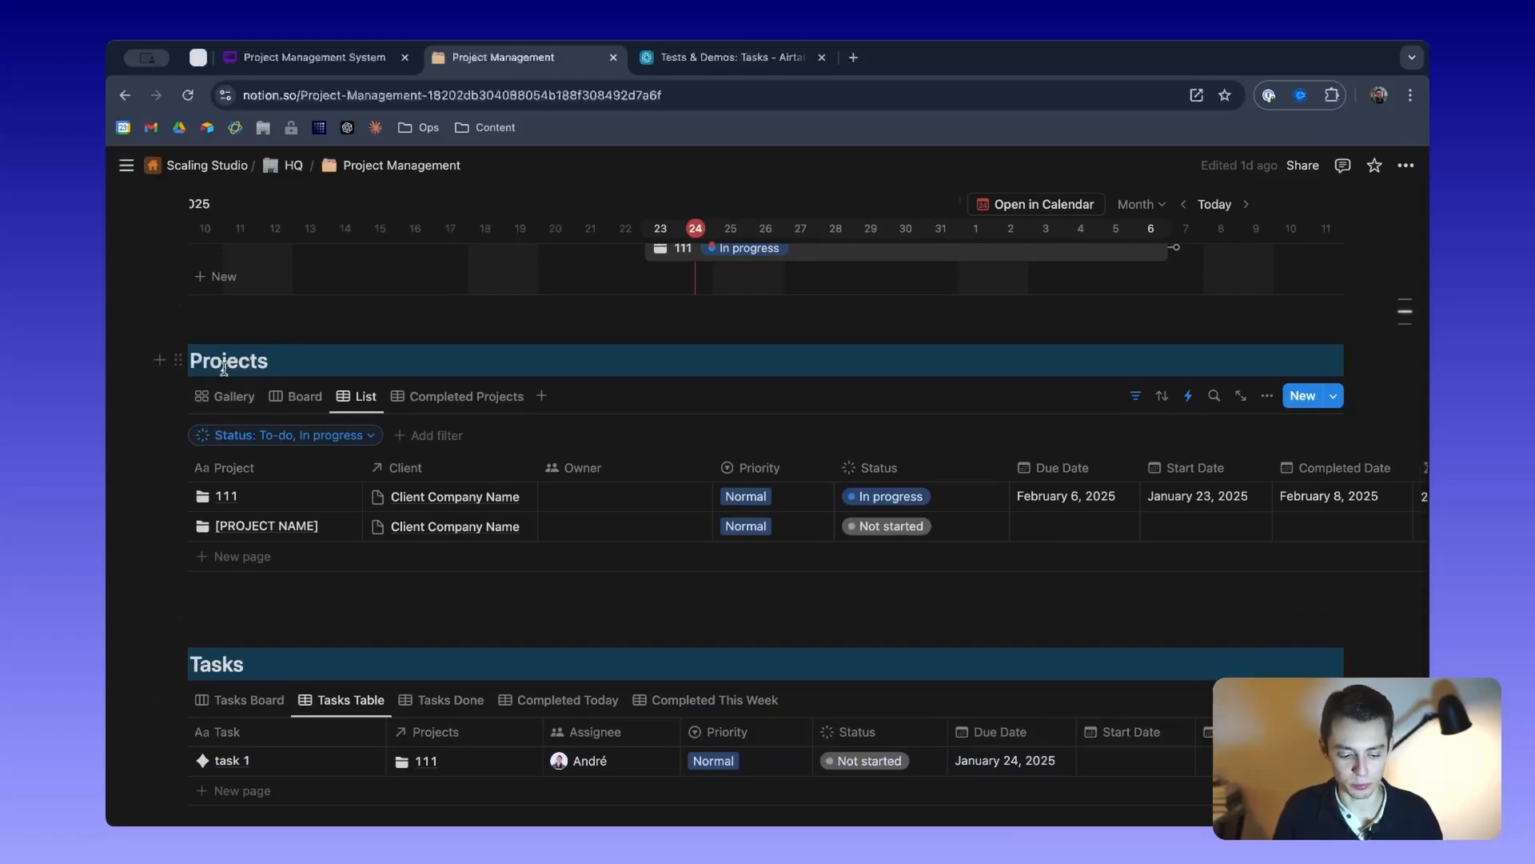
pyautogui.scroll(-3, 224, 368)
pyautogui.scroll(1, 218, 558)
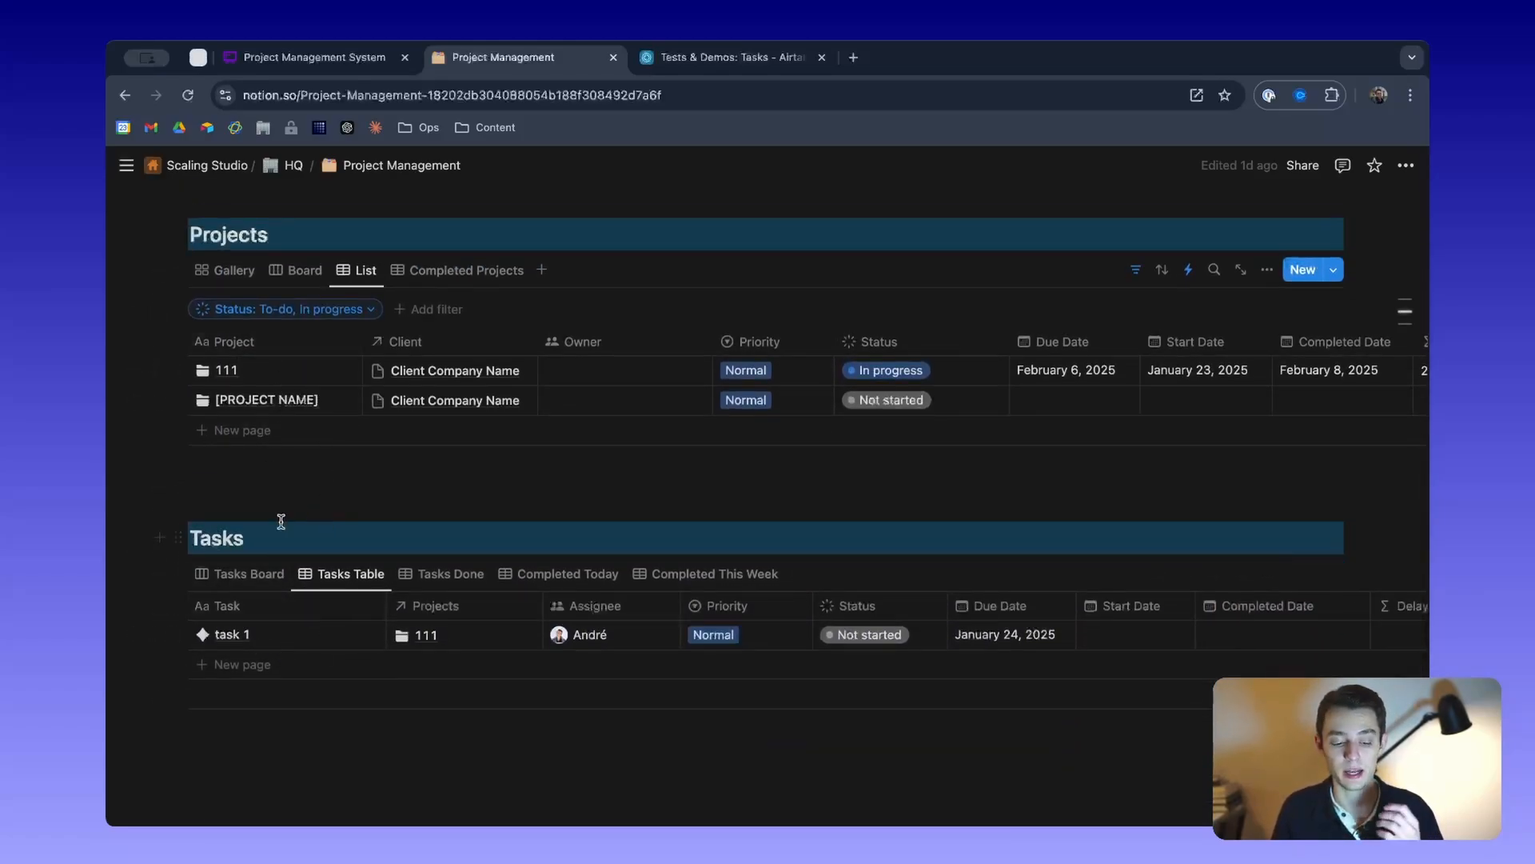
pyautogui.scroll(5, 373, 614)
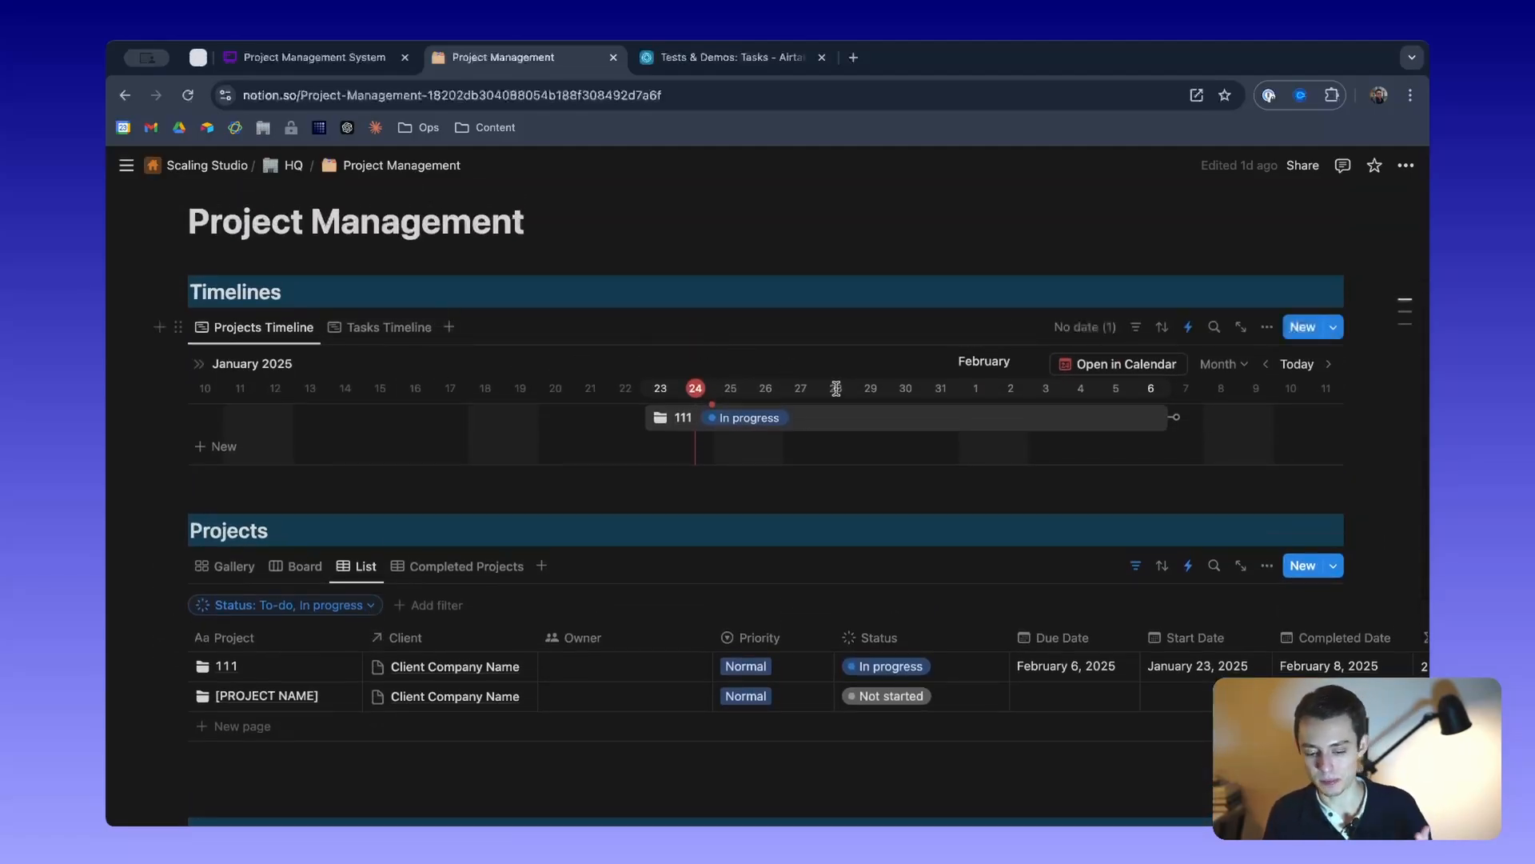
pyautogui.scroll(-6, 835, 388)
pyautogui.scroll(1, 832, 387)
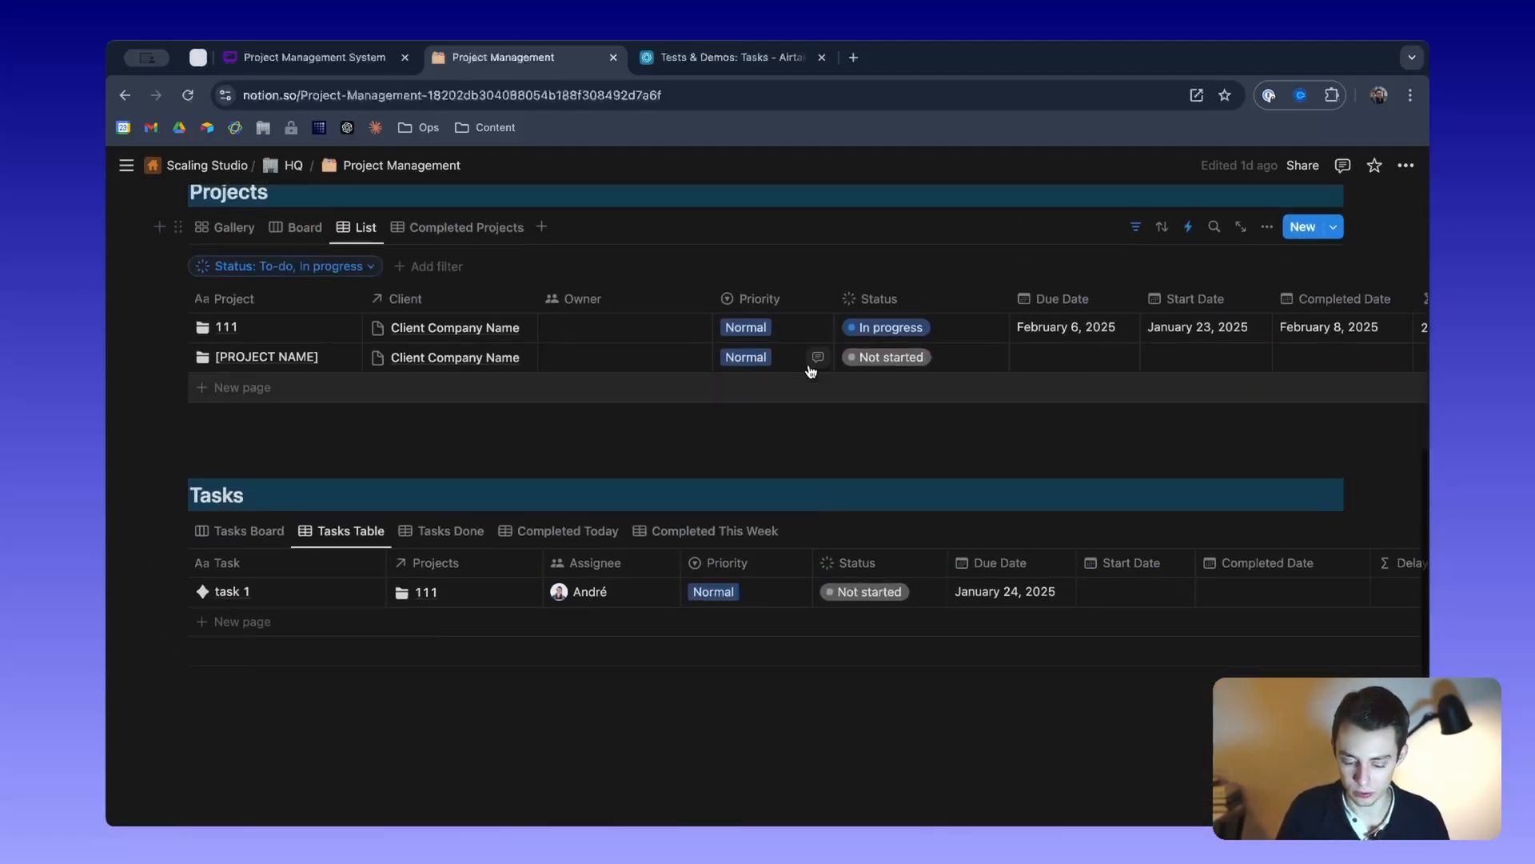
pyautogui.scroll(2, 513, 437)
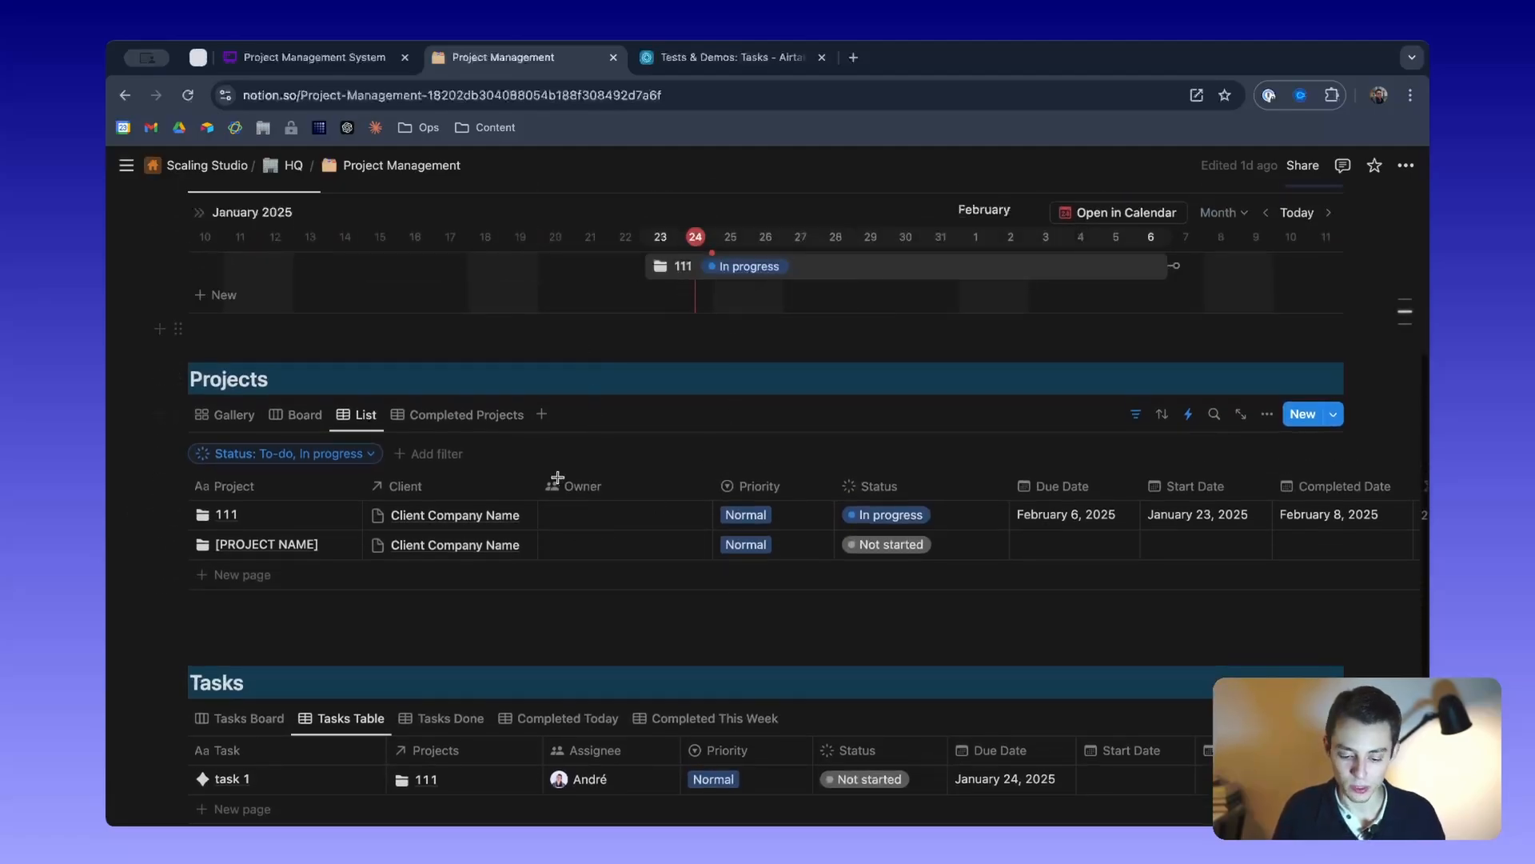
# Return to the Airtable base and look at the Projects table and the Clients table.
pyautogui.click(707, 57)
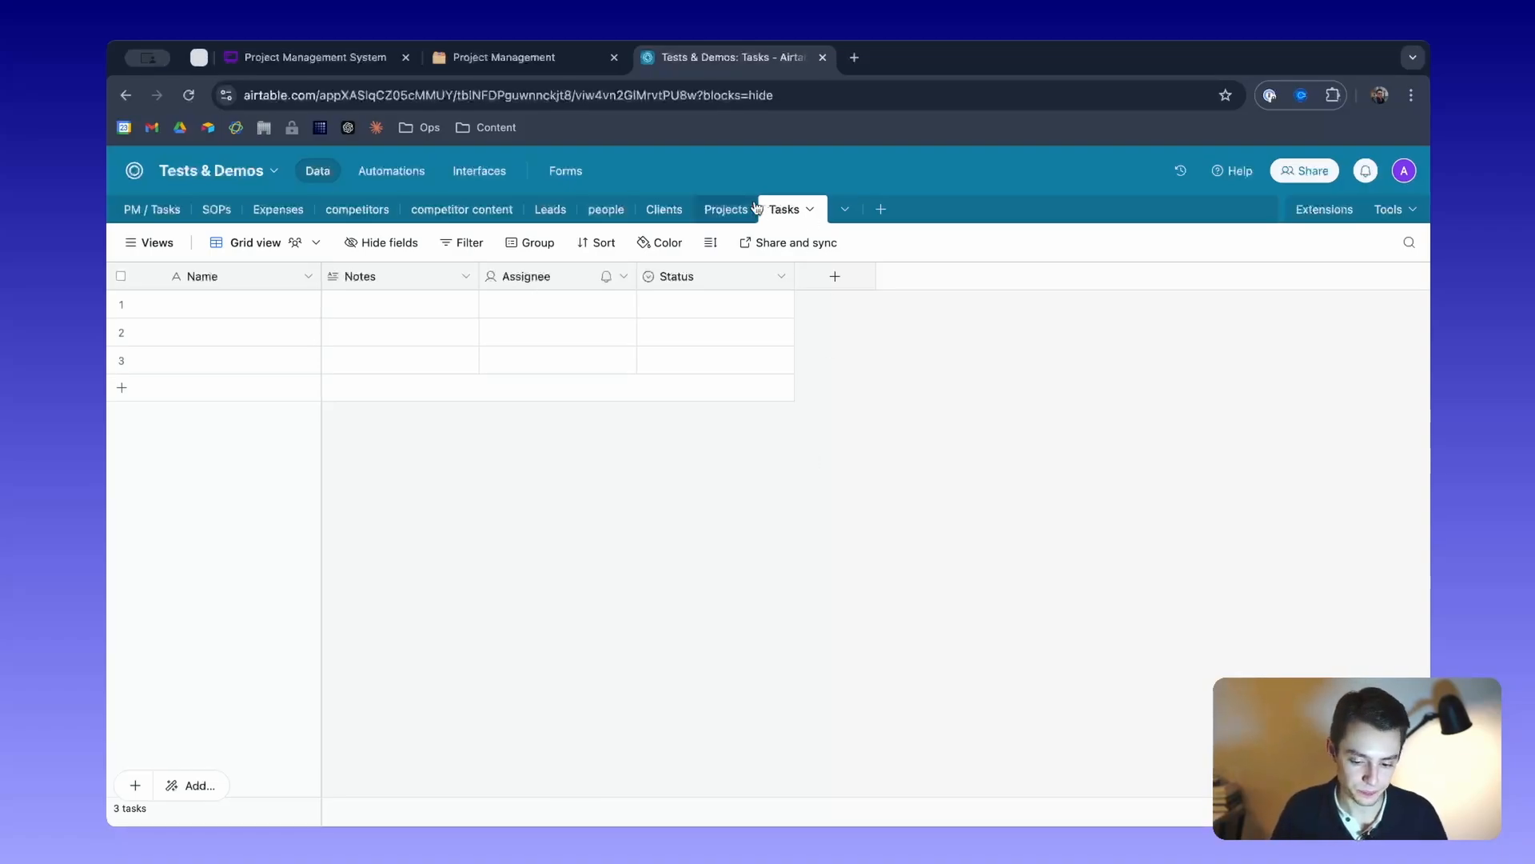
pyautogui.click(725, 209)
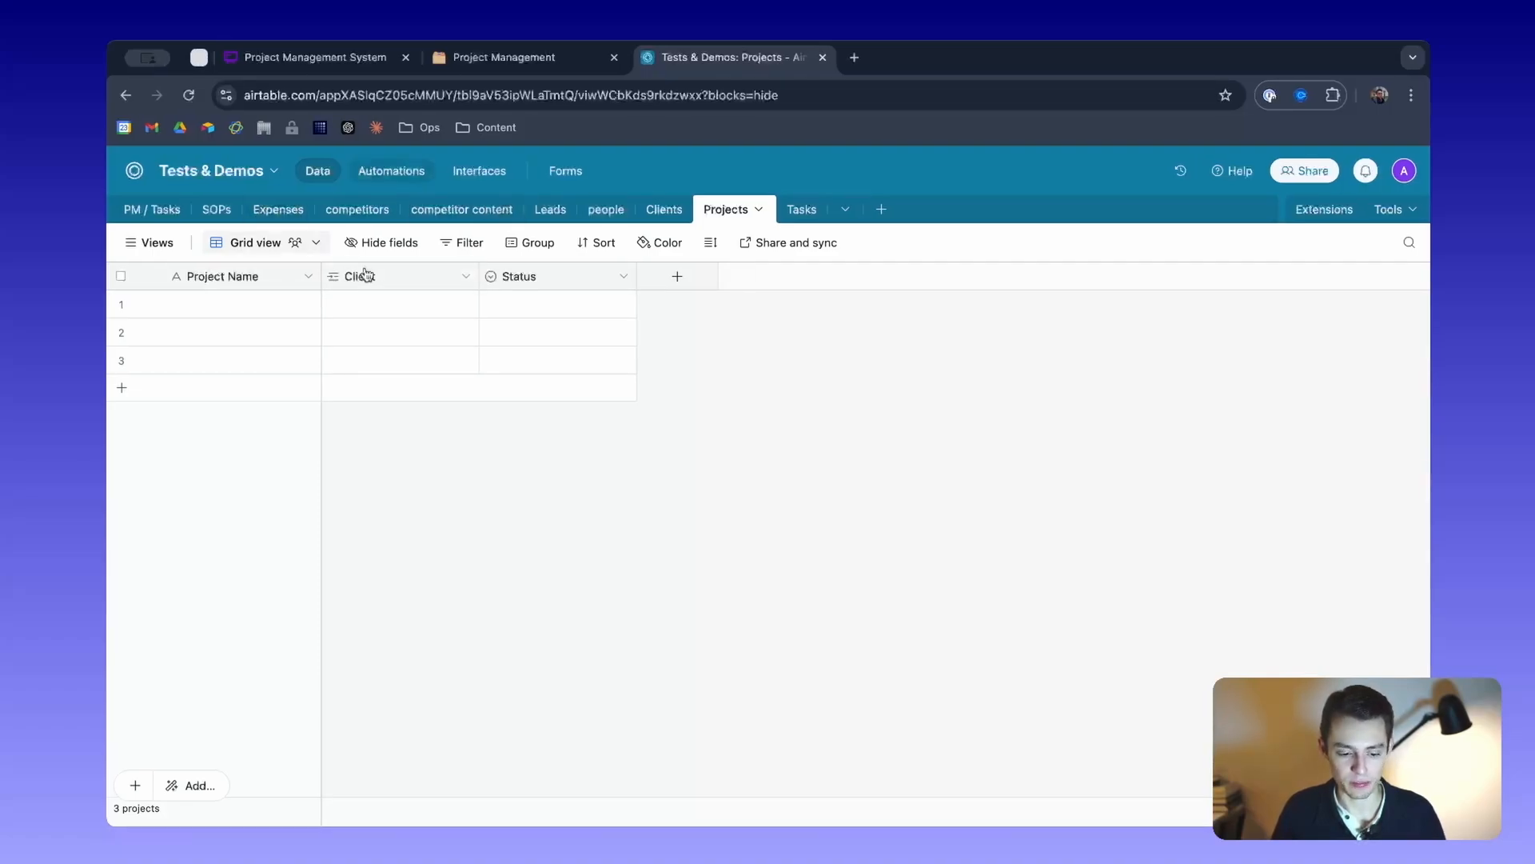
pyautogui.click(653, 205)
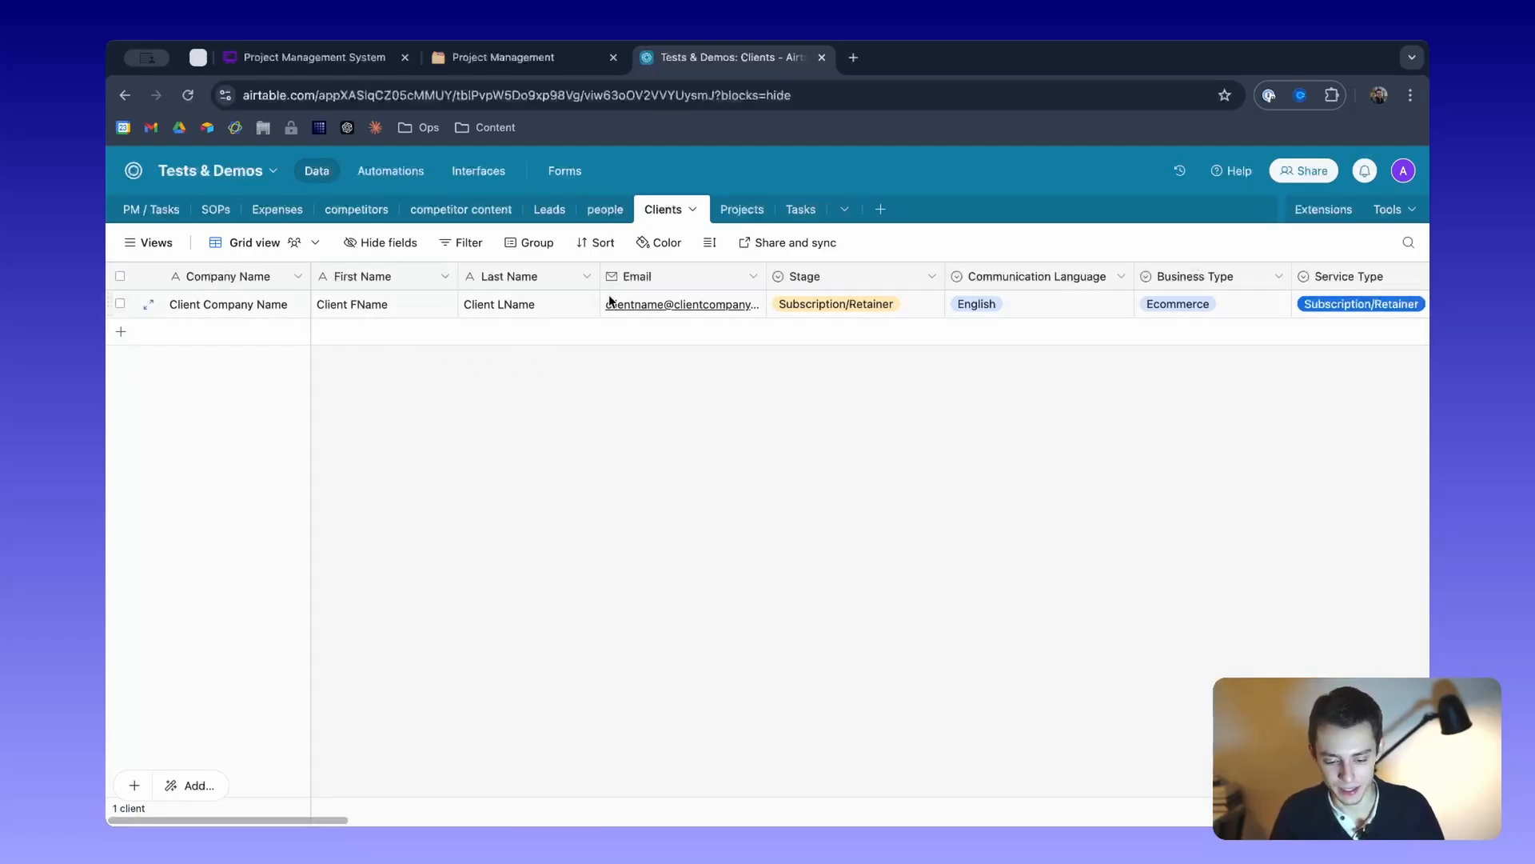
# Go back to the Projects table and check which client records can be linked in the first row's Client cell.
pyautogui.click(730, 209)
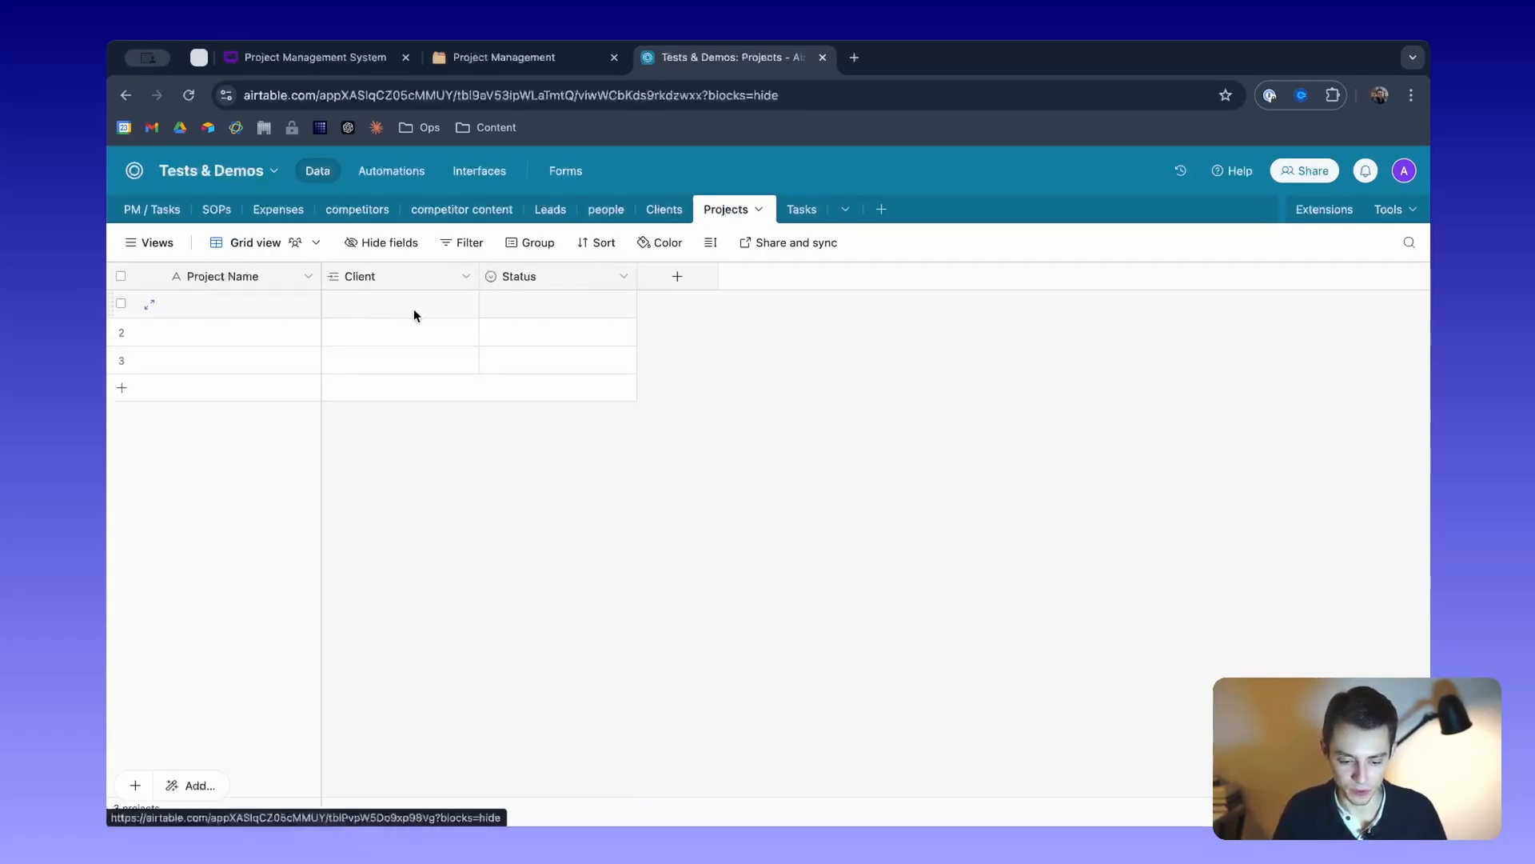
pyautogui.click(395, 302)
pyautogui.click(335, 303)
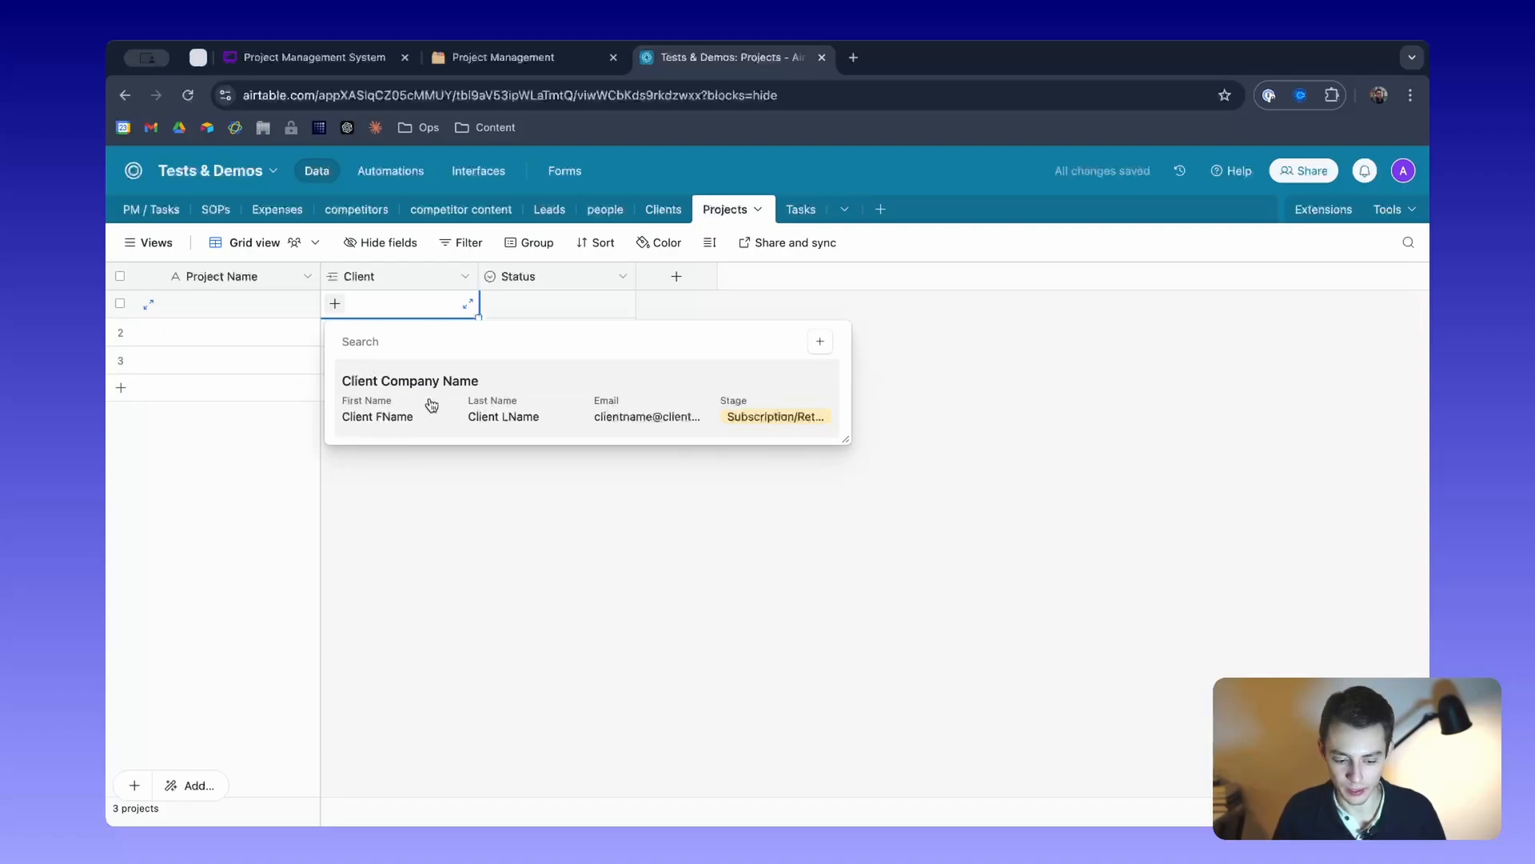
pyautogui.click(424, 534)
pyautogui.click(704, 329)
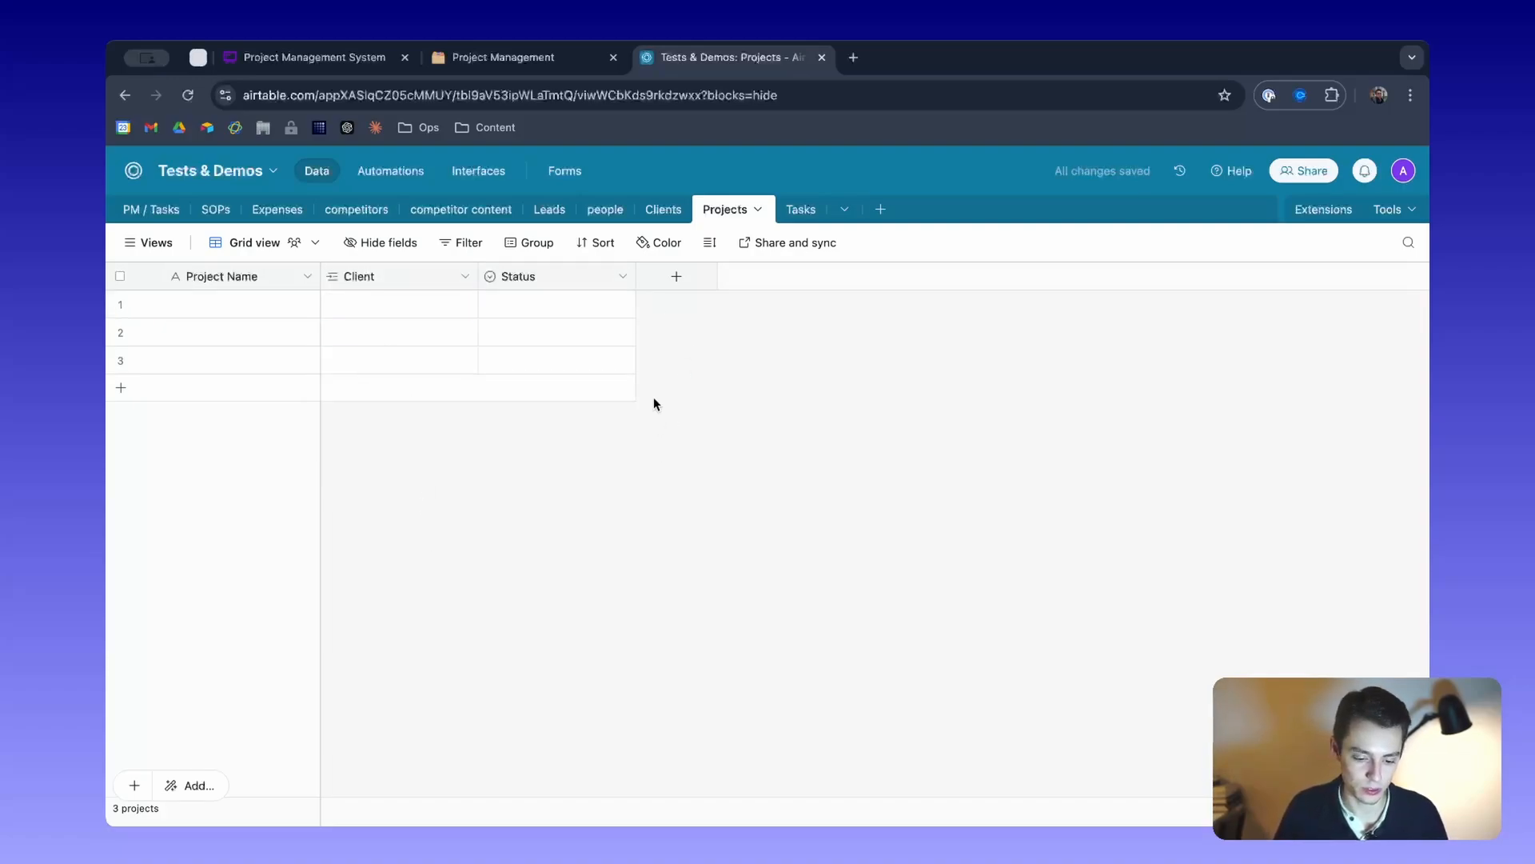
pyautogui.click(559, 277)
pyautogui.keyDown('shift'); pyautogui.click(412, 276); pyautogui.keyUp('shift')
pyautogui.rightClick(412, 277)
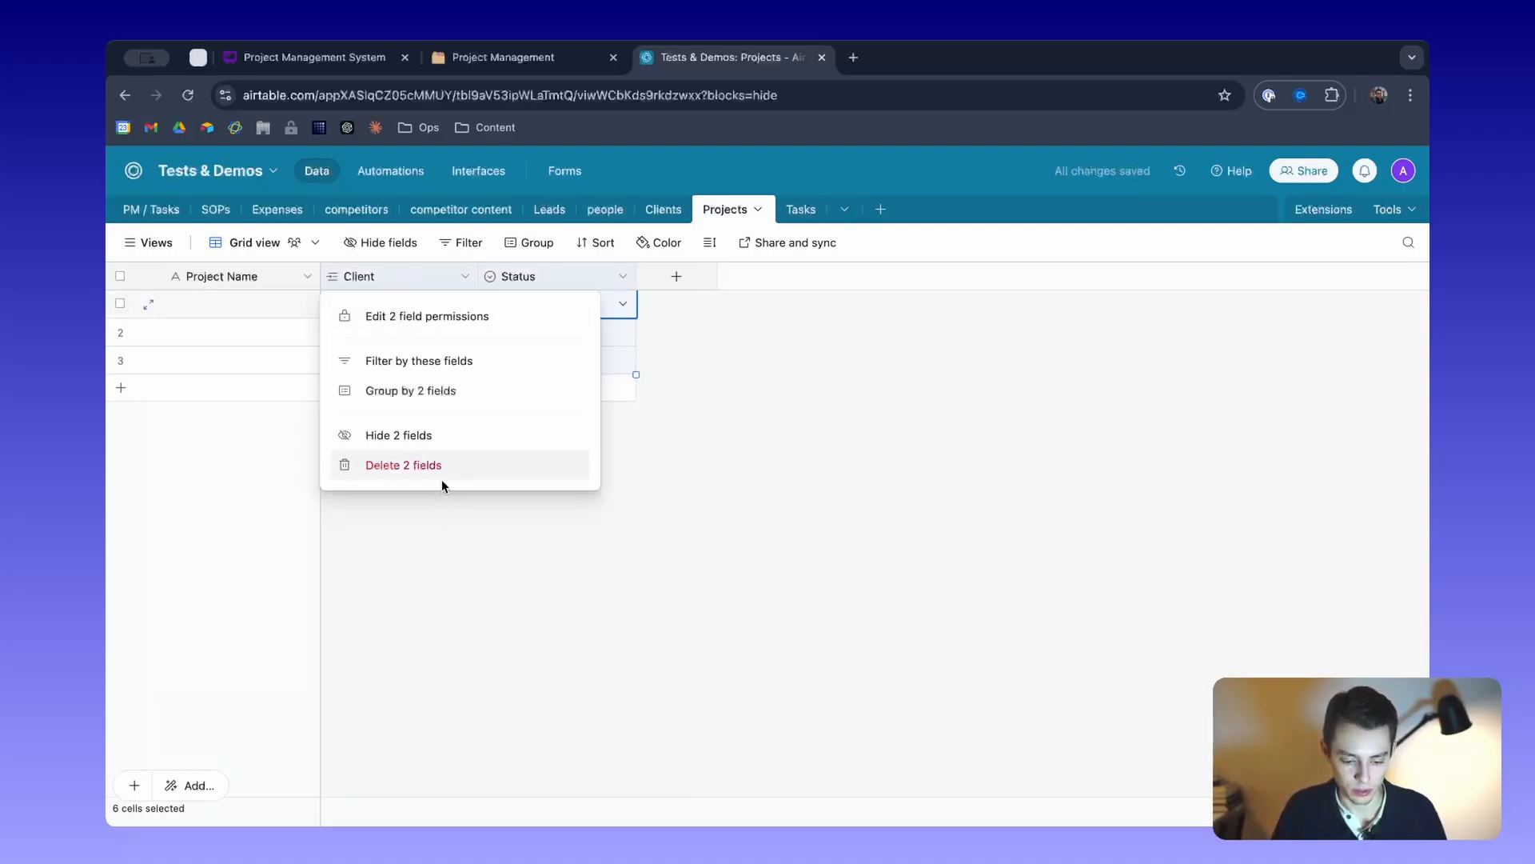
pyautogui.click(646, 304)
# Delete the Client field from the Projects table.
pyautogui.rightClick(403, 276)
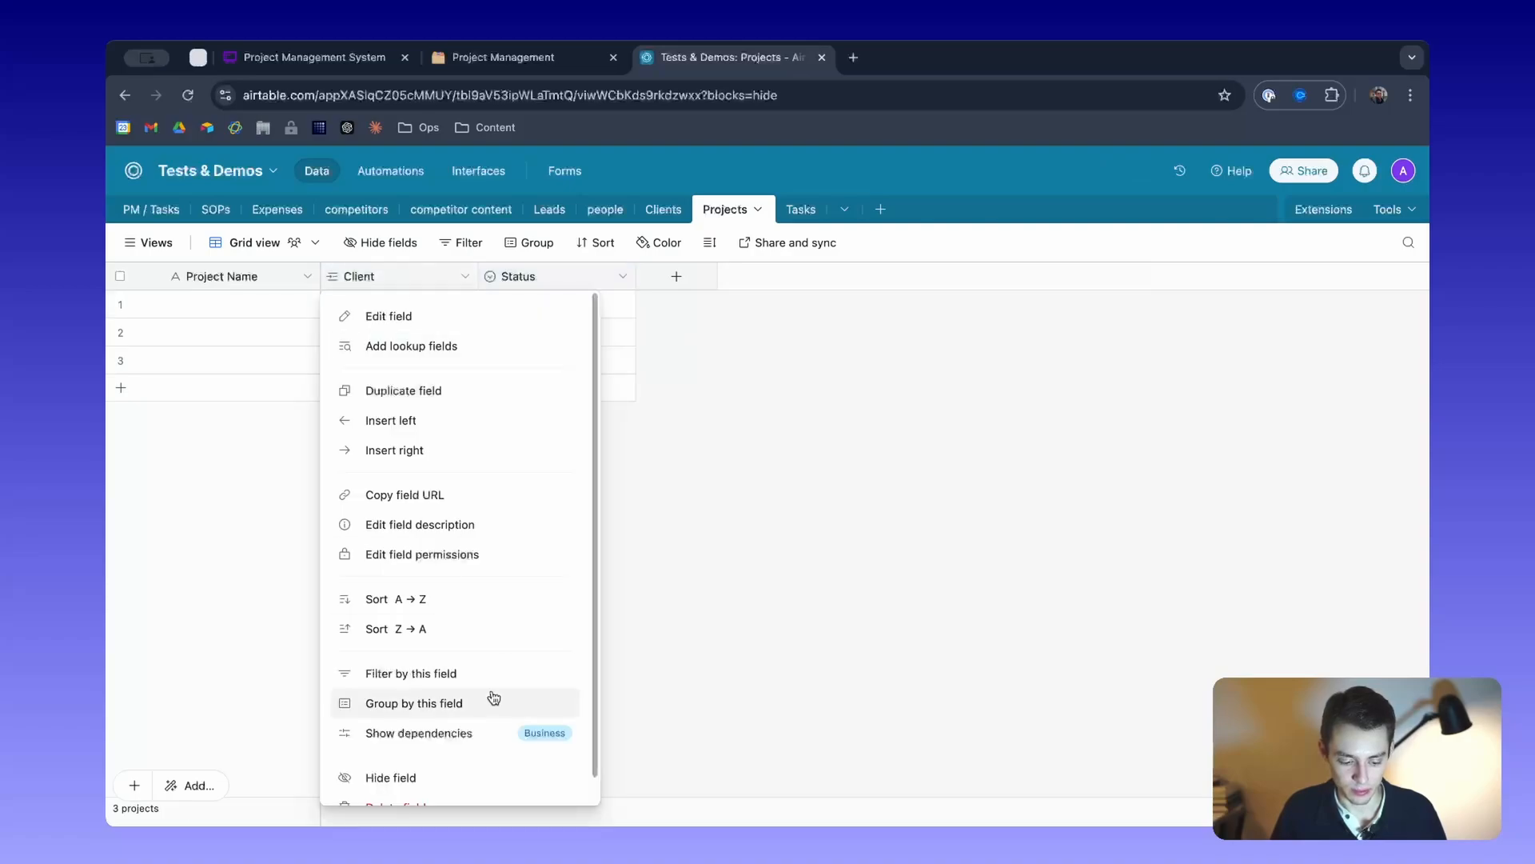
pyautogui.scroll(-1, 483, 551)
pyautogui.click(470, 775)
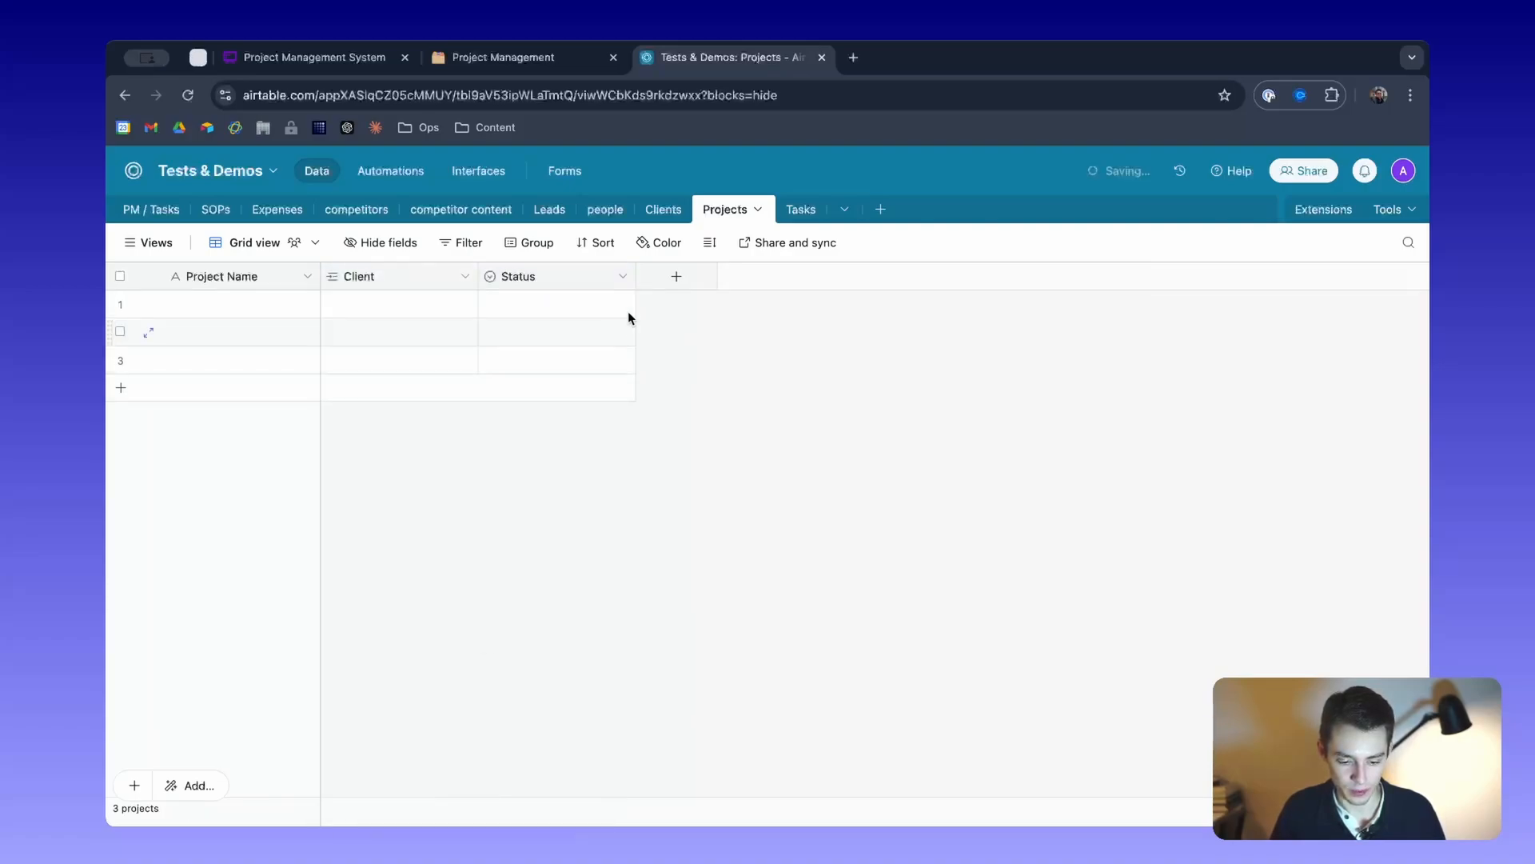
pyautogui.click(921, 587)
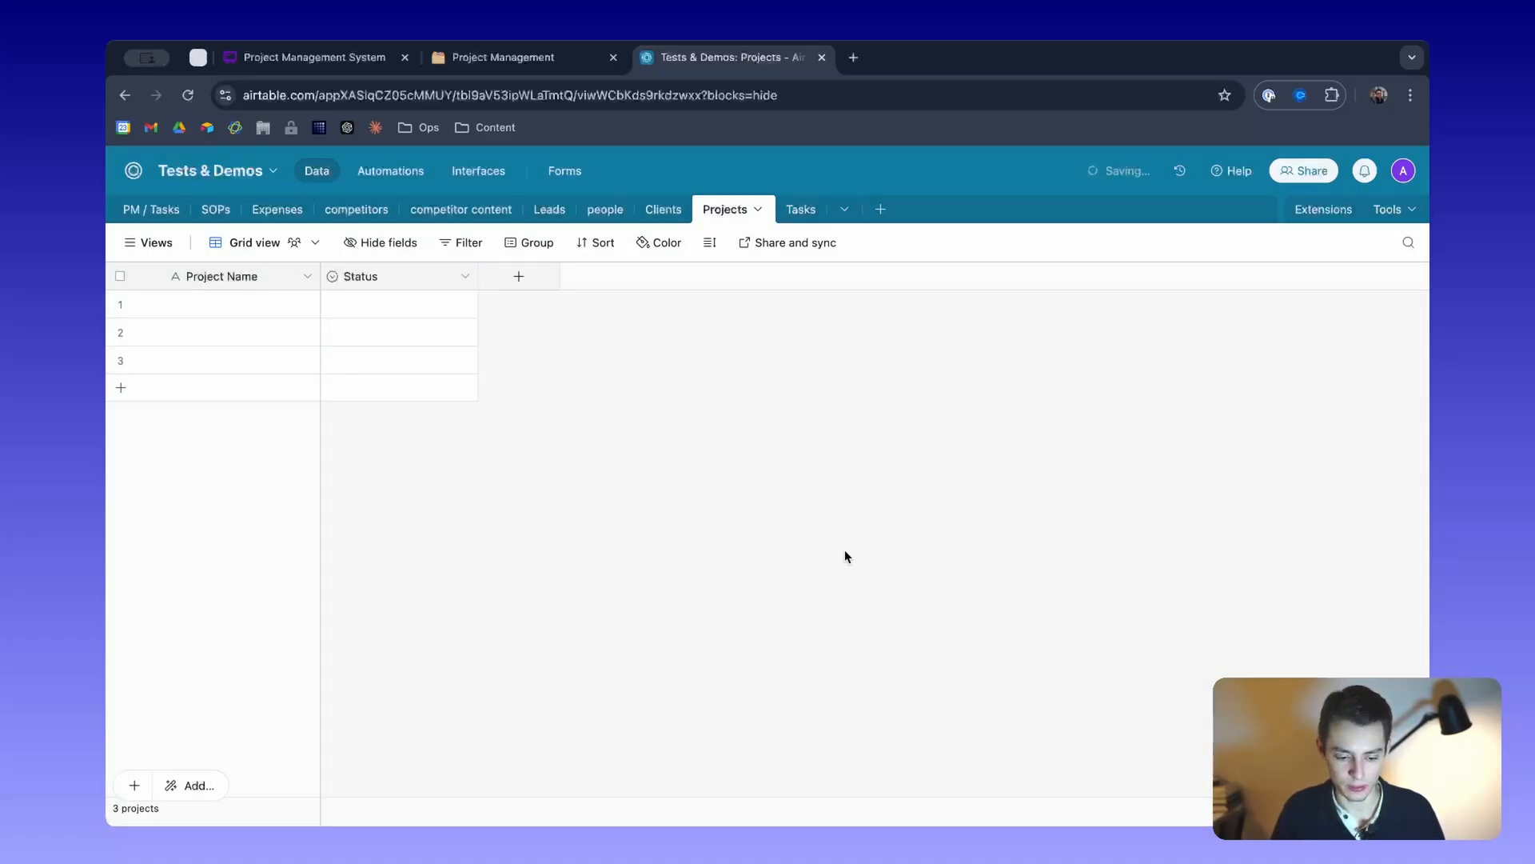
# Create a field named Client in Projects that links to the Clients table, with linking to multiple records turned off.
pyautogui.click(519, 275)
pyautogui.scroll(-2, 627, 493)
pyautogui.scroll(2, 627, 494)
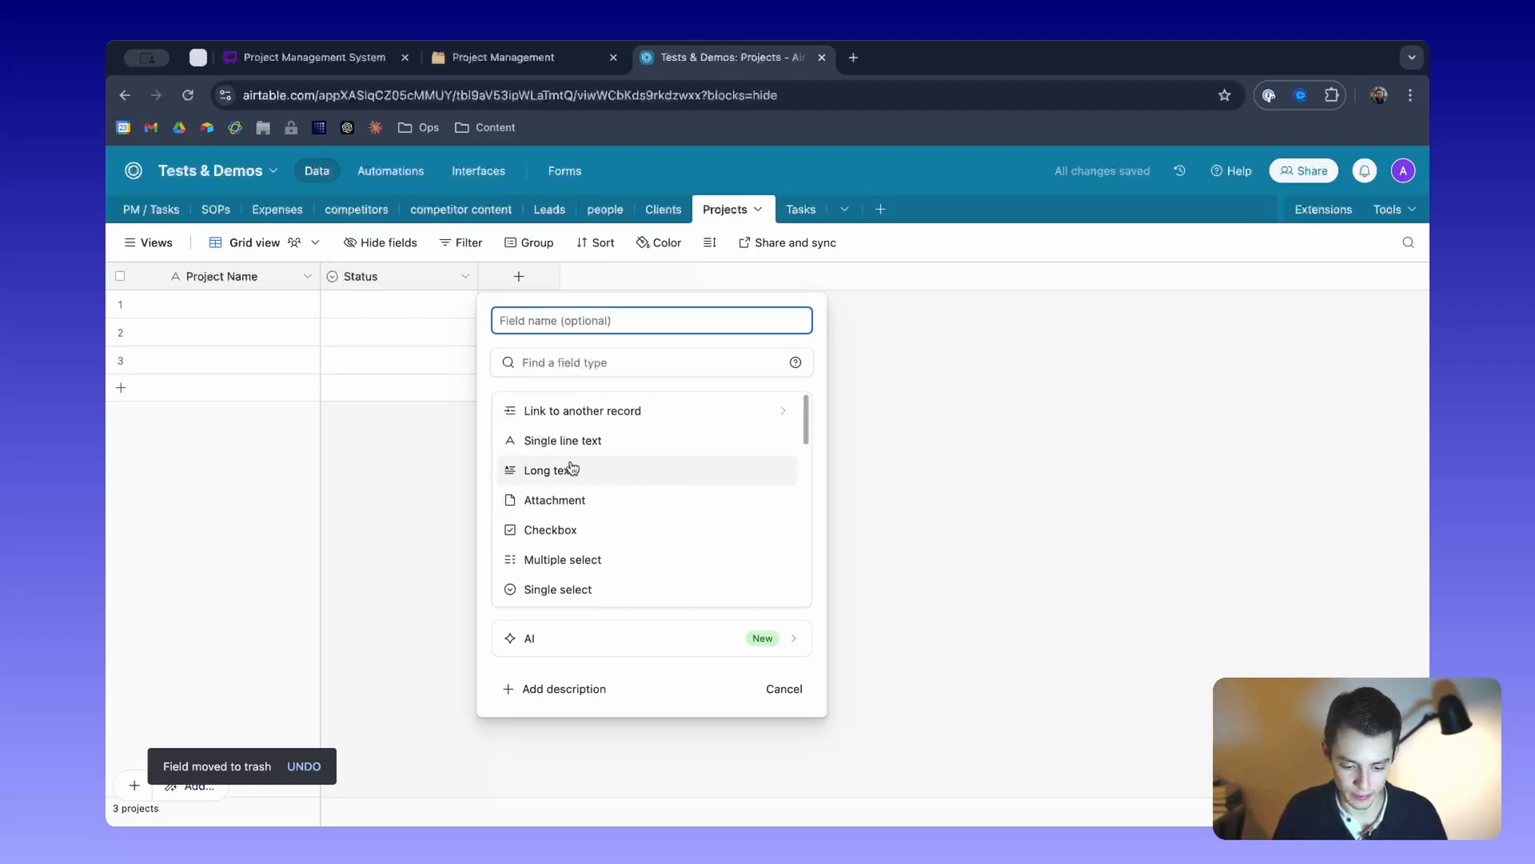
pyautogui.click(576, 418)
pyautogui.scroll(-3, 636, 480)
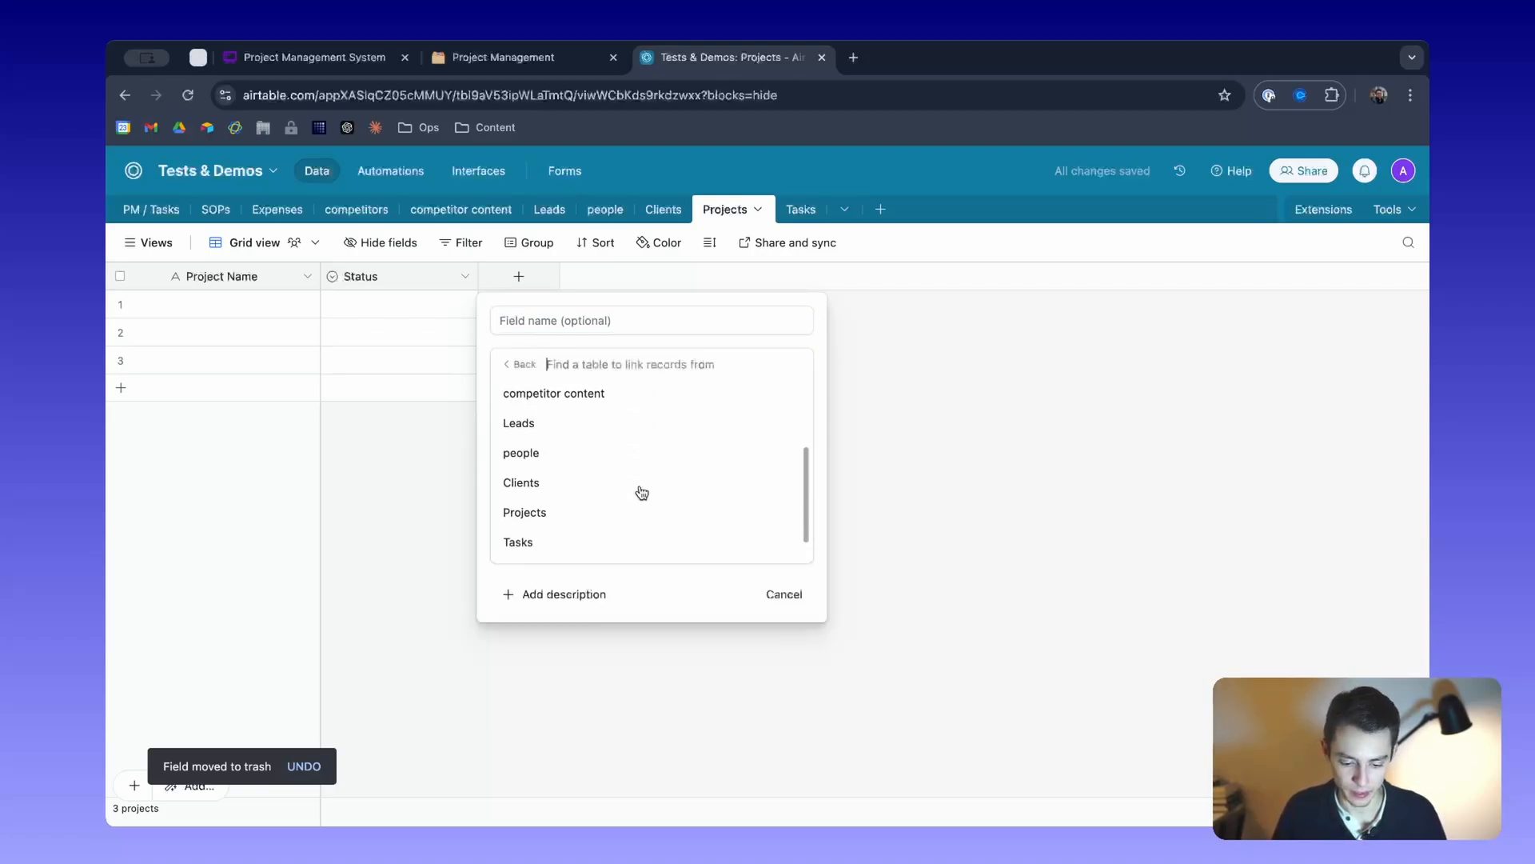
pyautogui.scroll(-1, 642, 493)
pyautogui.click(561, 452)
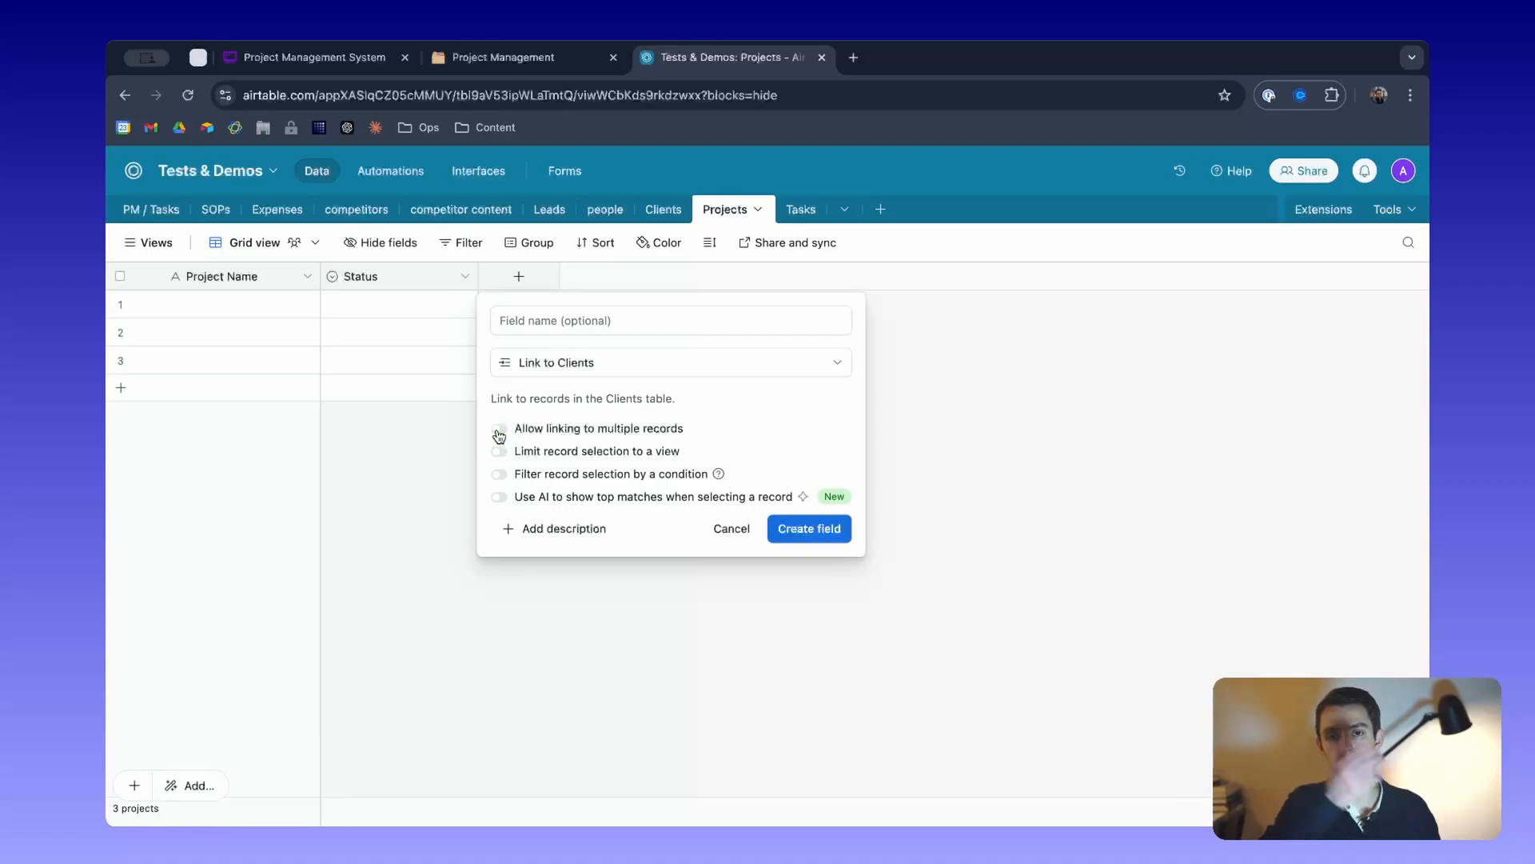
pyautogui.click(499, 432)
pyautogui.click(590, 321)
pyautogui.write('C')
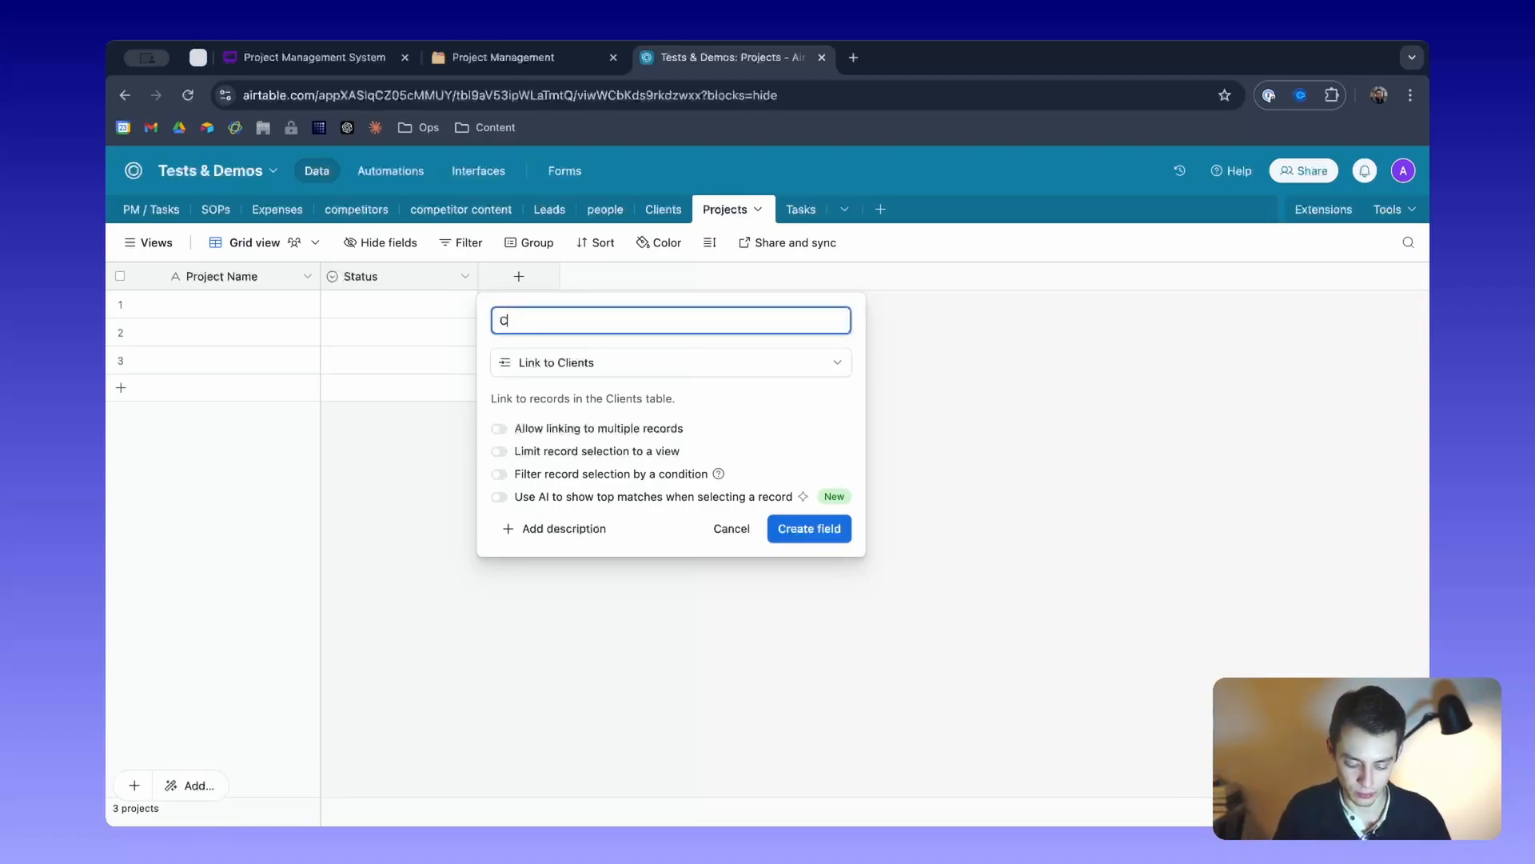
pyautogui.write('lient')
pyautogui.click(784, 529)
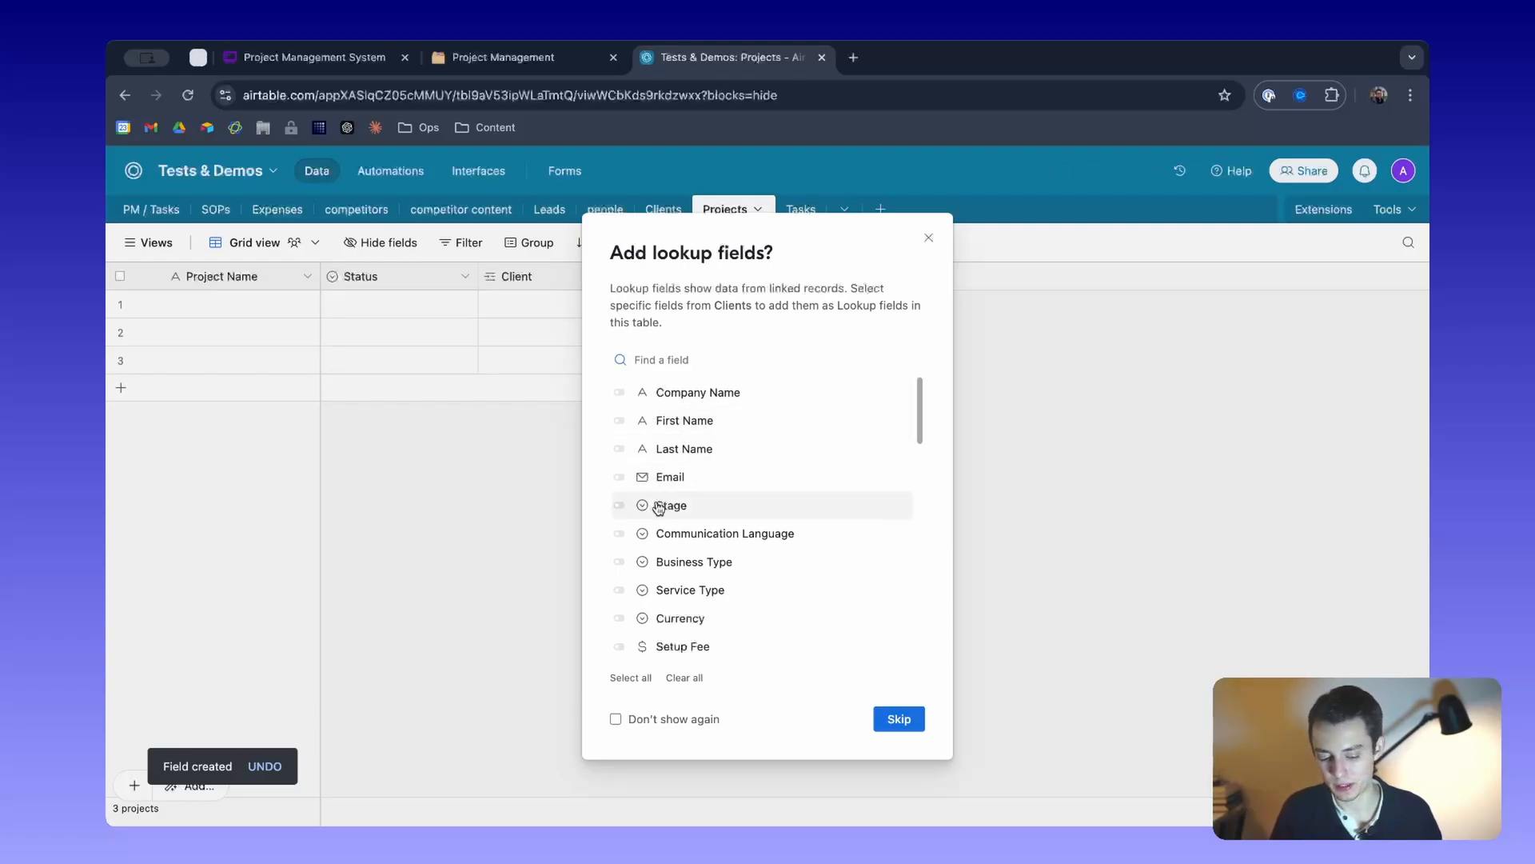
# Add Company Name, First Name and Email from the Clients table as lookup fields in Projects.
pyautogui.scroll(-1, 658, 509)
pyautogui.scroll(1, 658, 509)
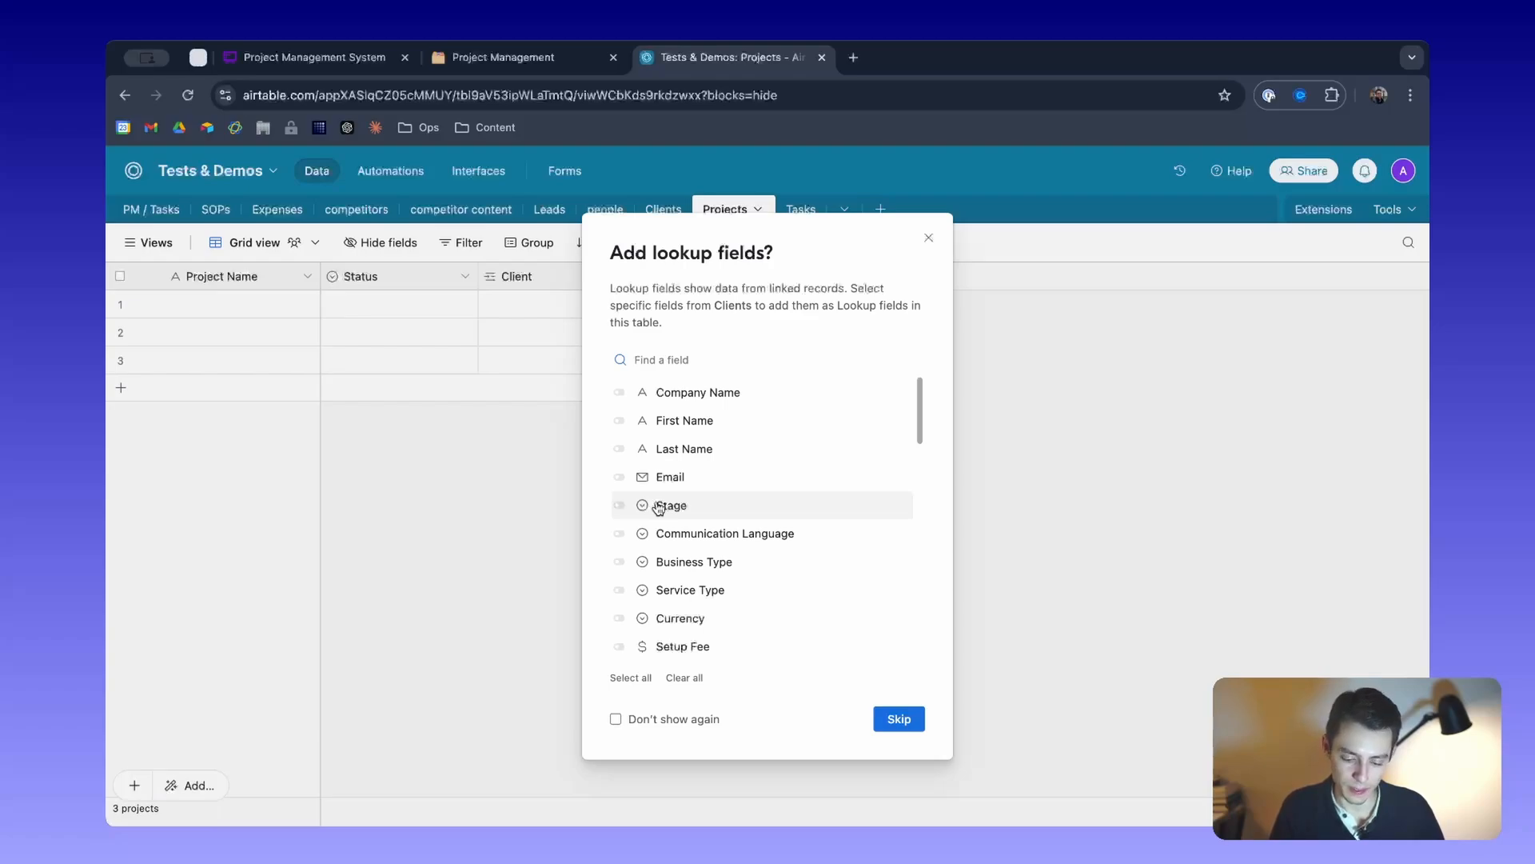
pyautogui.click(620, 421)
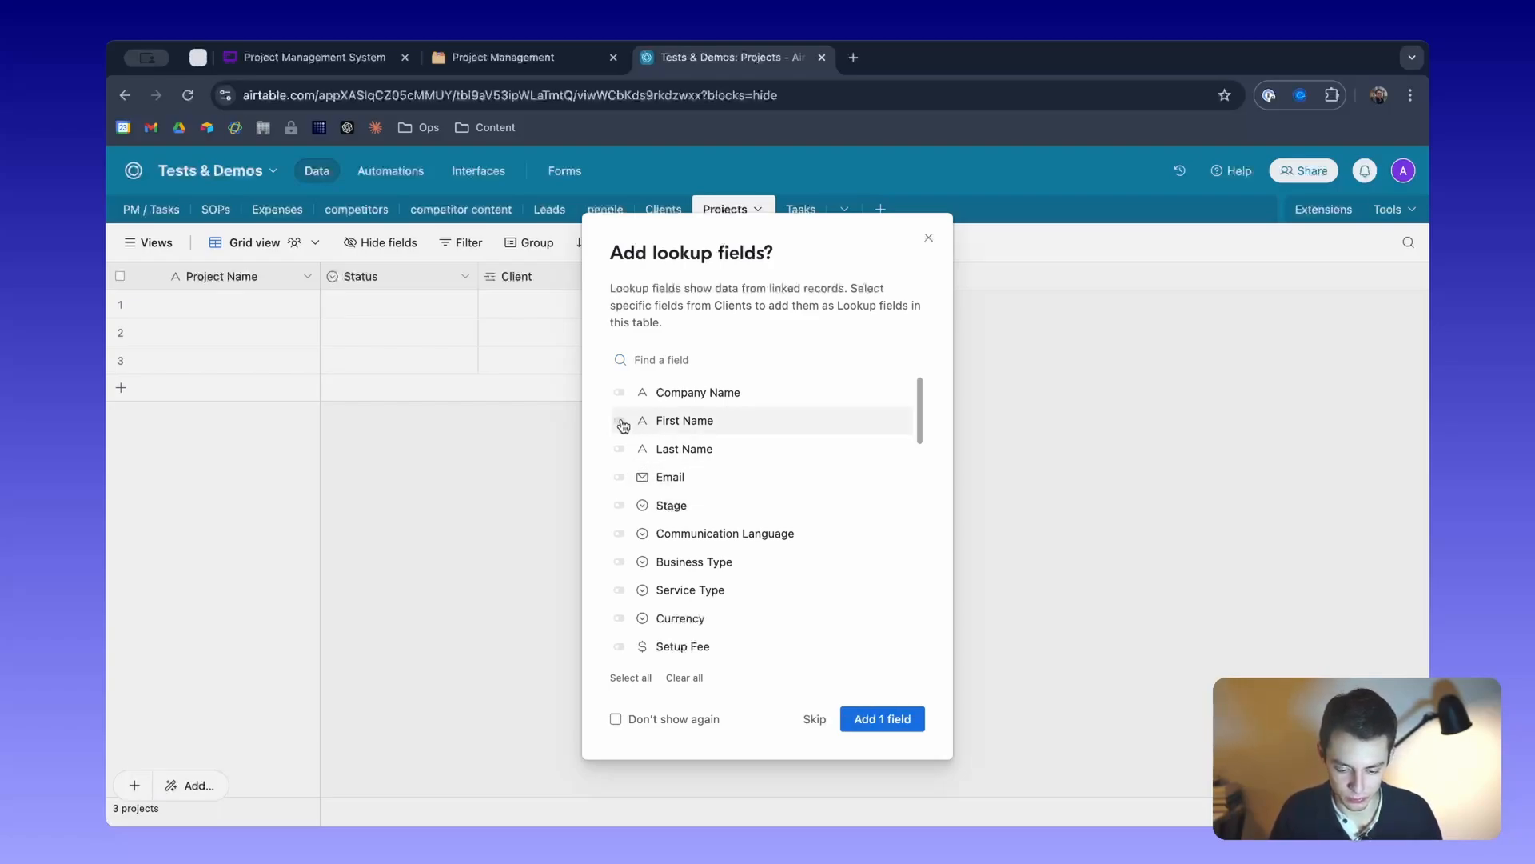
pyautogui.click(619, 478)
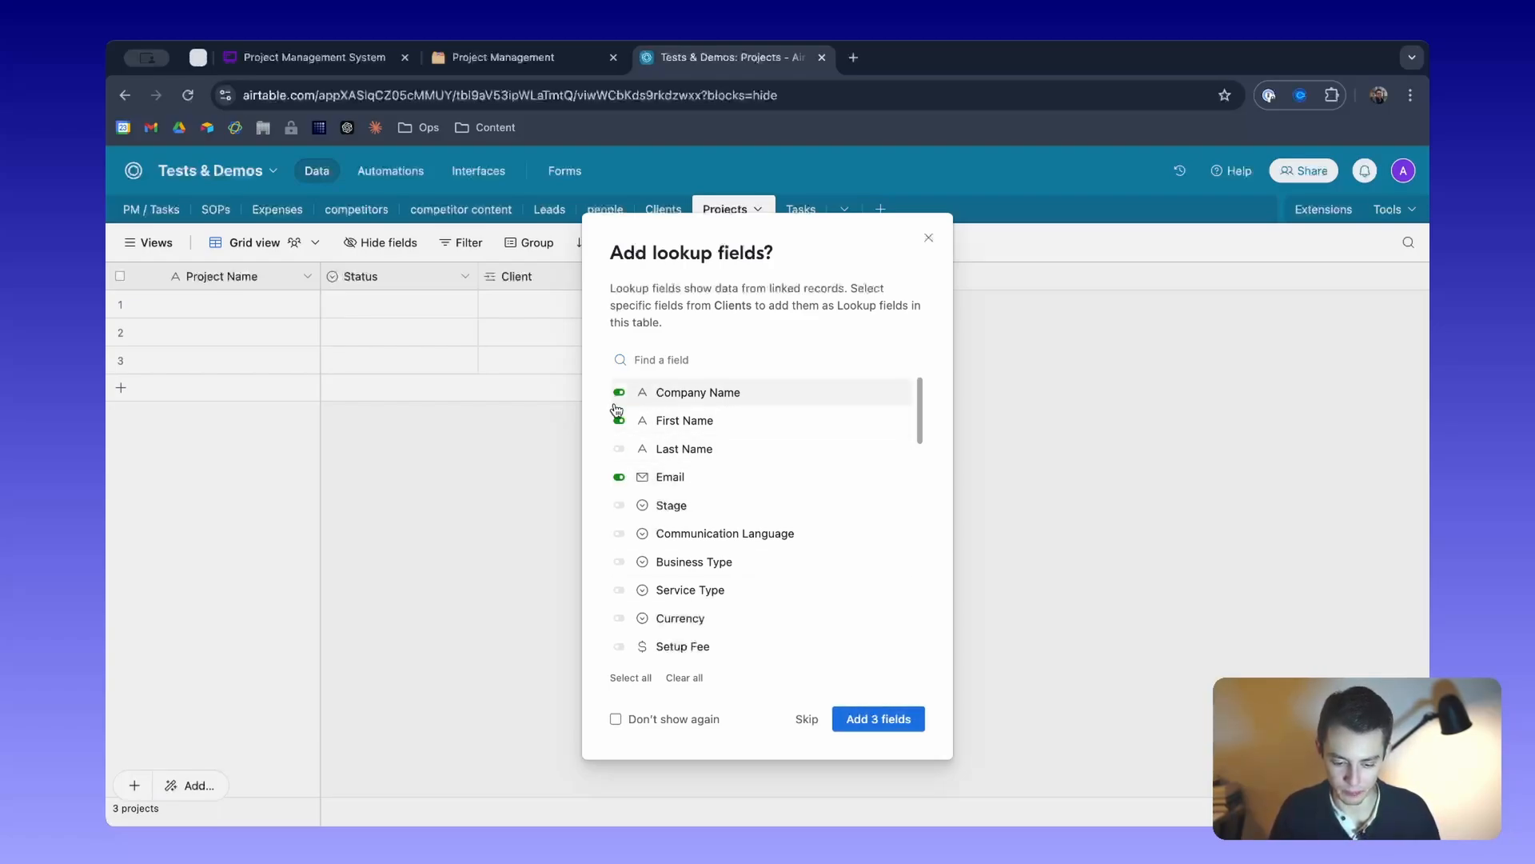
pyautogui.click(893, 709)
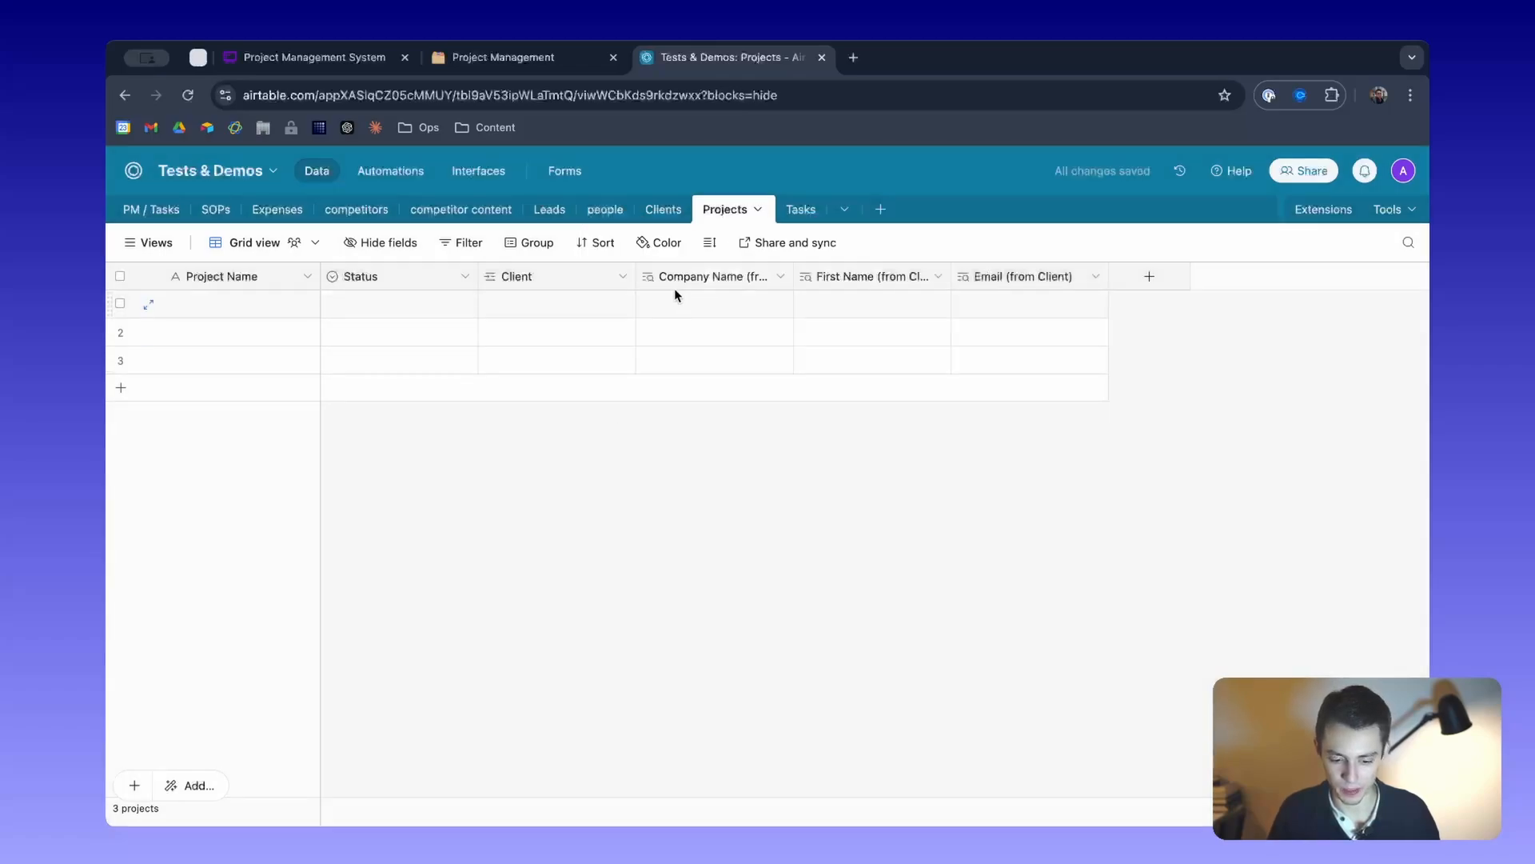
# Test the lookups by linking the first project to the Client Company Name record and remove the link again.
pyautogui.click(496, 303)
pyautogui.click(493, 303)
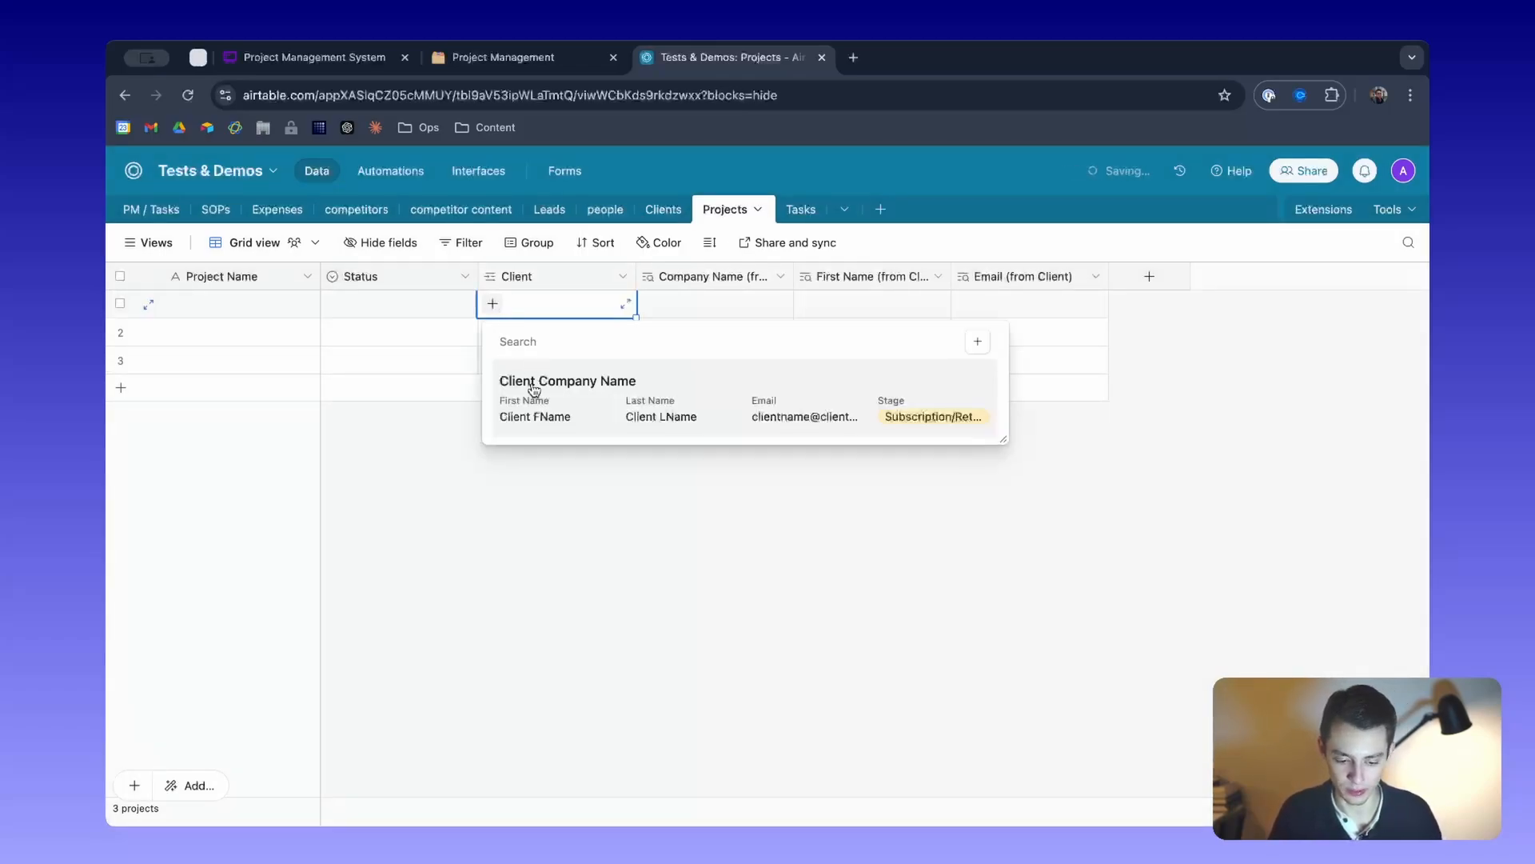
pyautogui.click(533, 389)
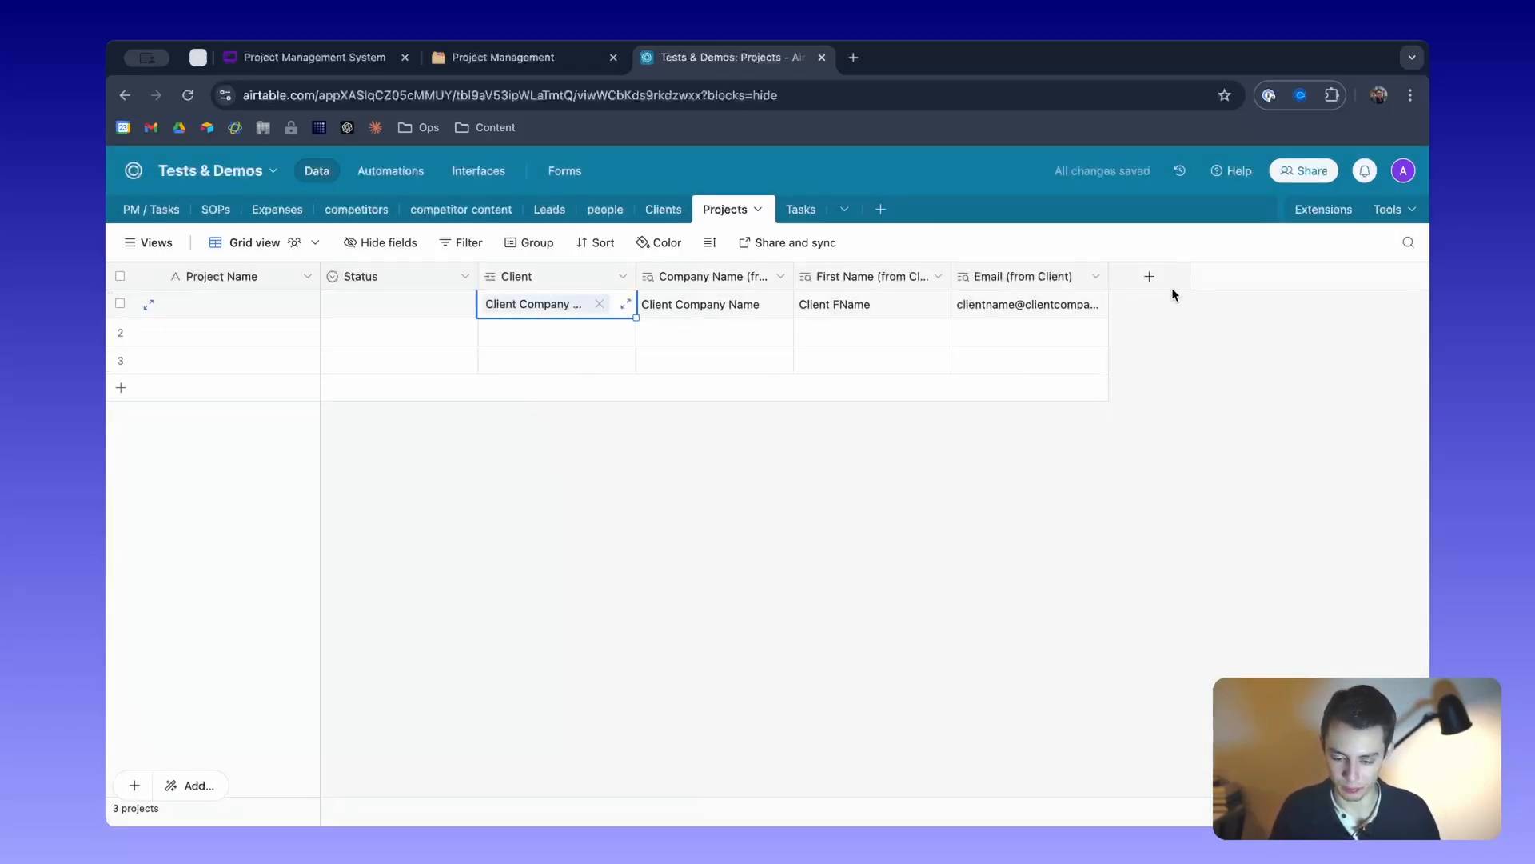
pyautogui.click(599, 303)
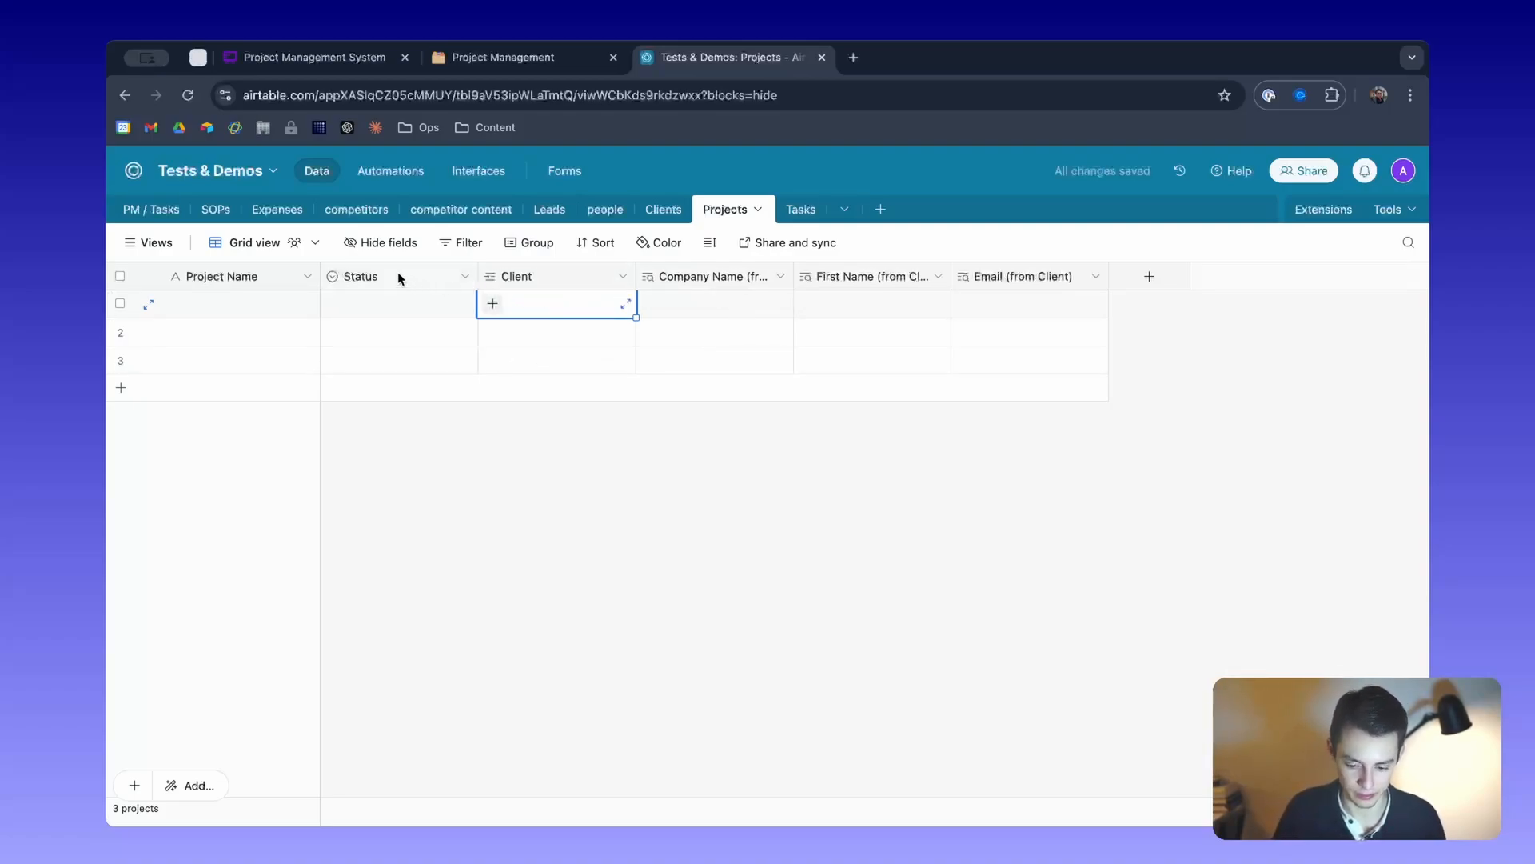
# Move the Status field behind the Email lookup field and review its single-select options without changing them.
pyautogui.moveTo(397, 277); pyautogui.dragTo(1107, 276)
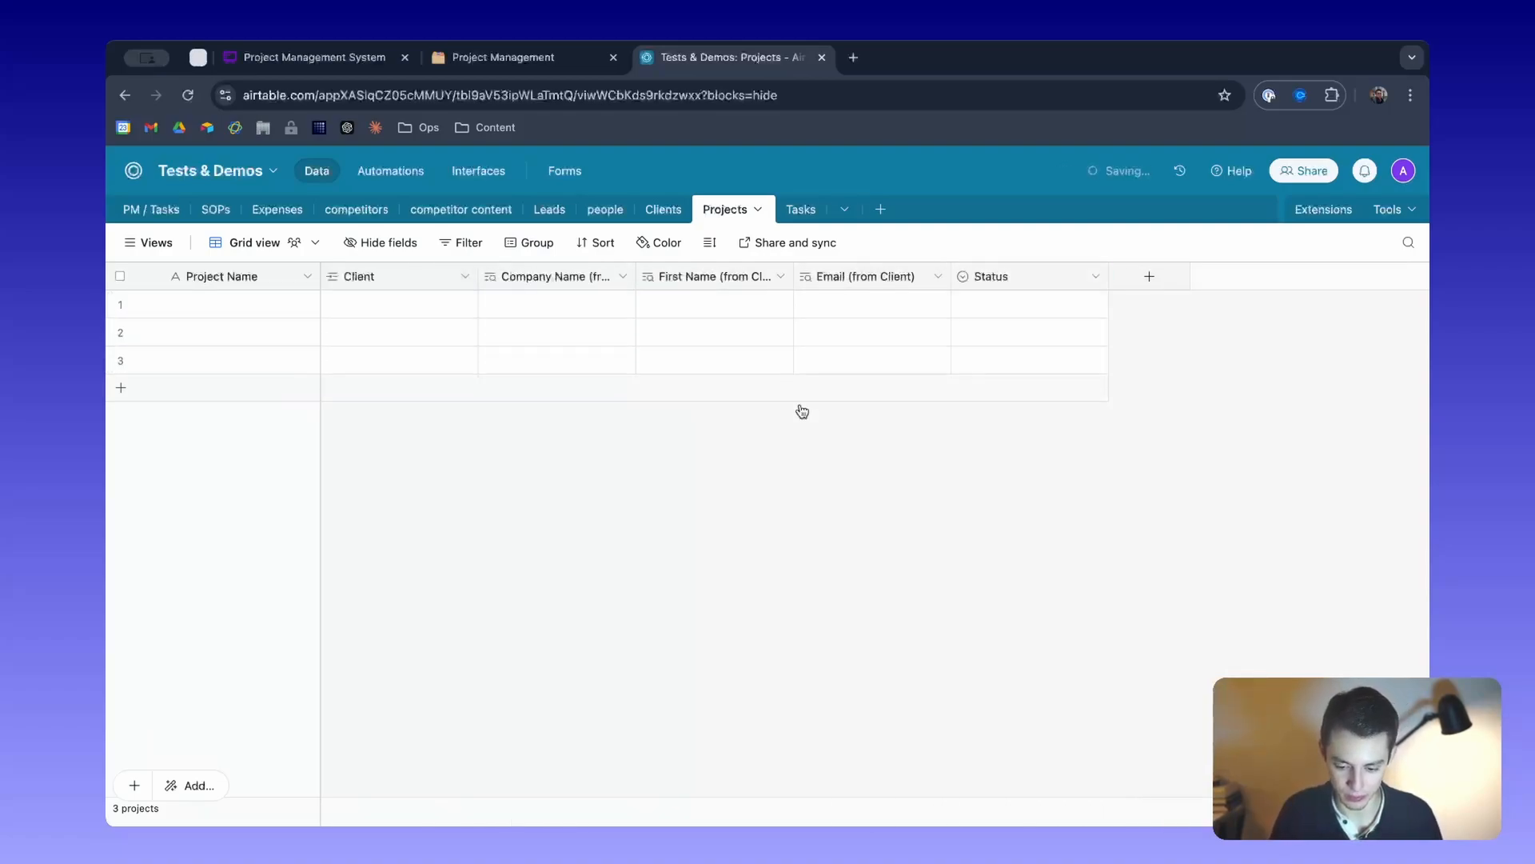
pyautogui.doubleClick(1015, 286)
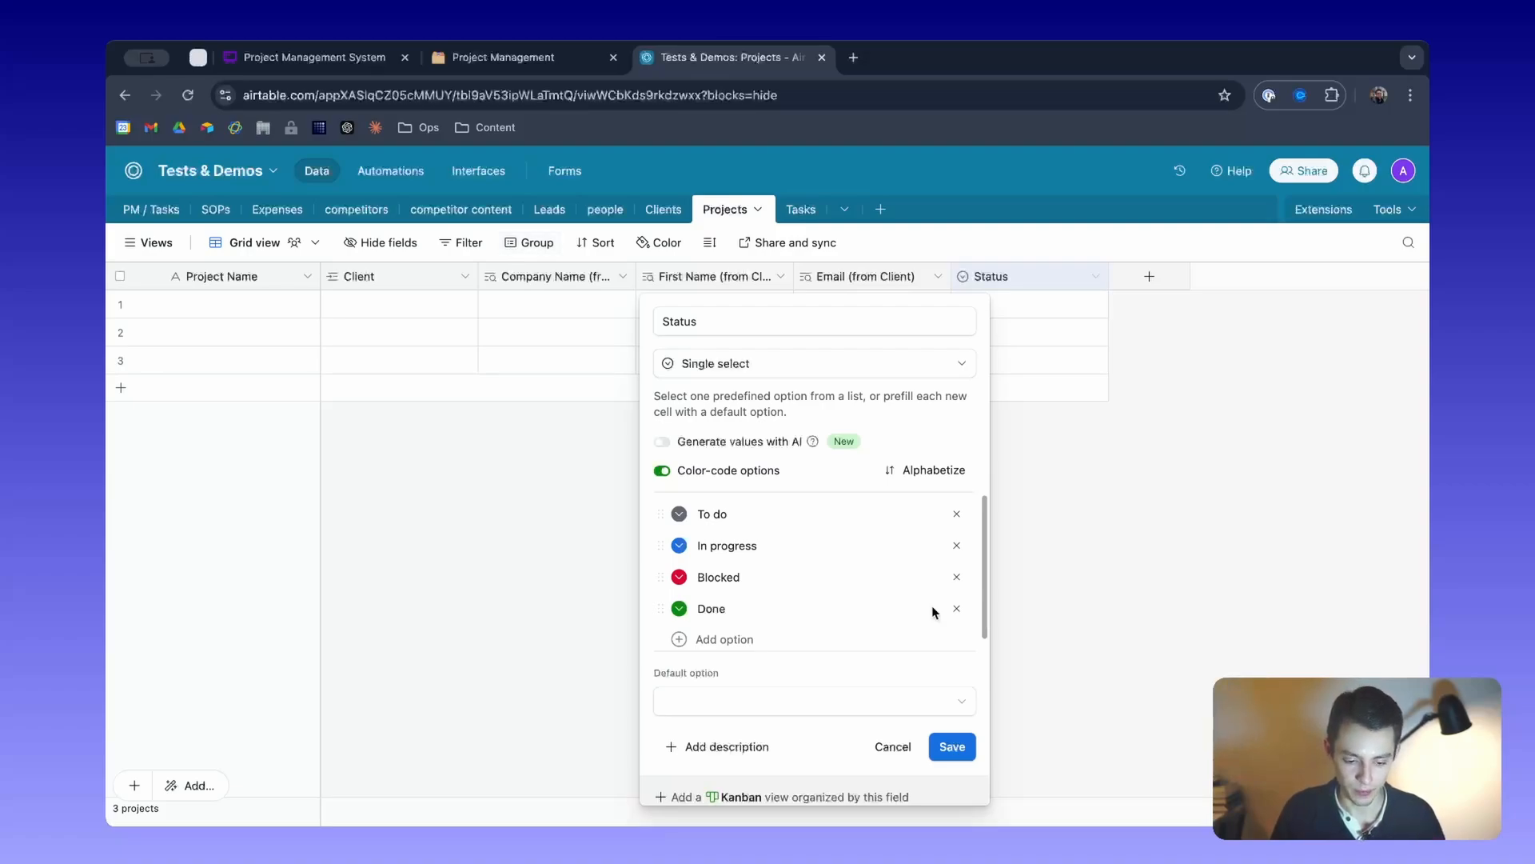
pyautogui.scroll(-1, 768, 568)
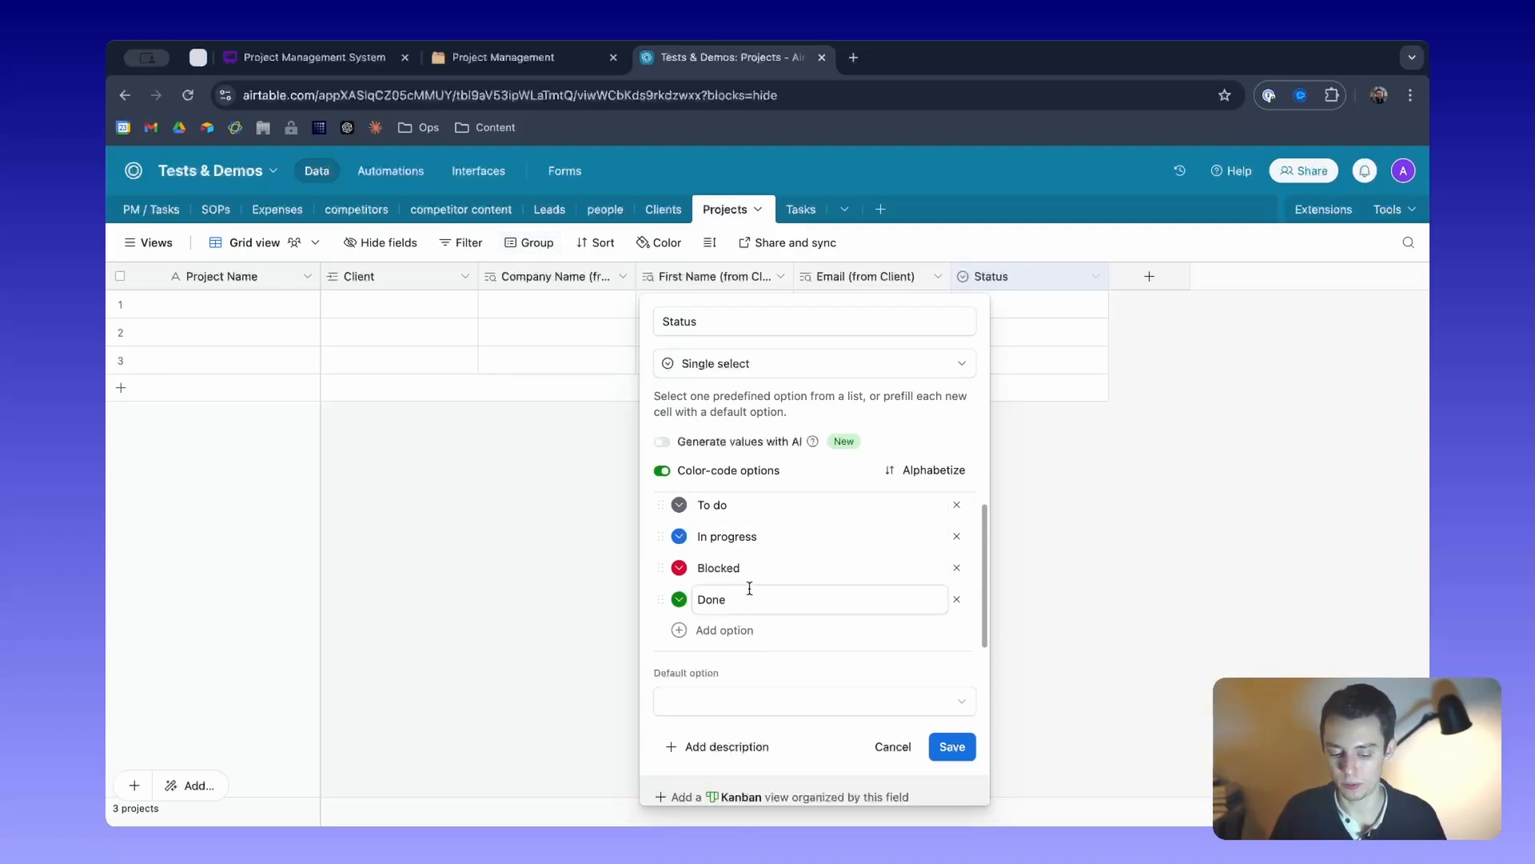
pyautogui.scroll(1, 828, 577)
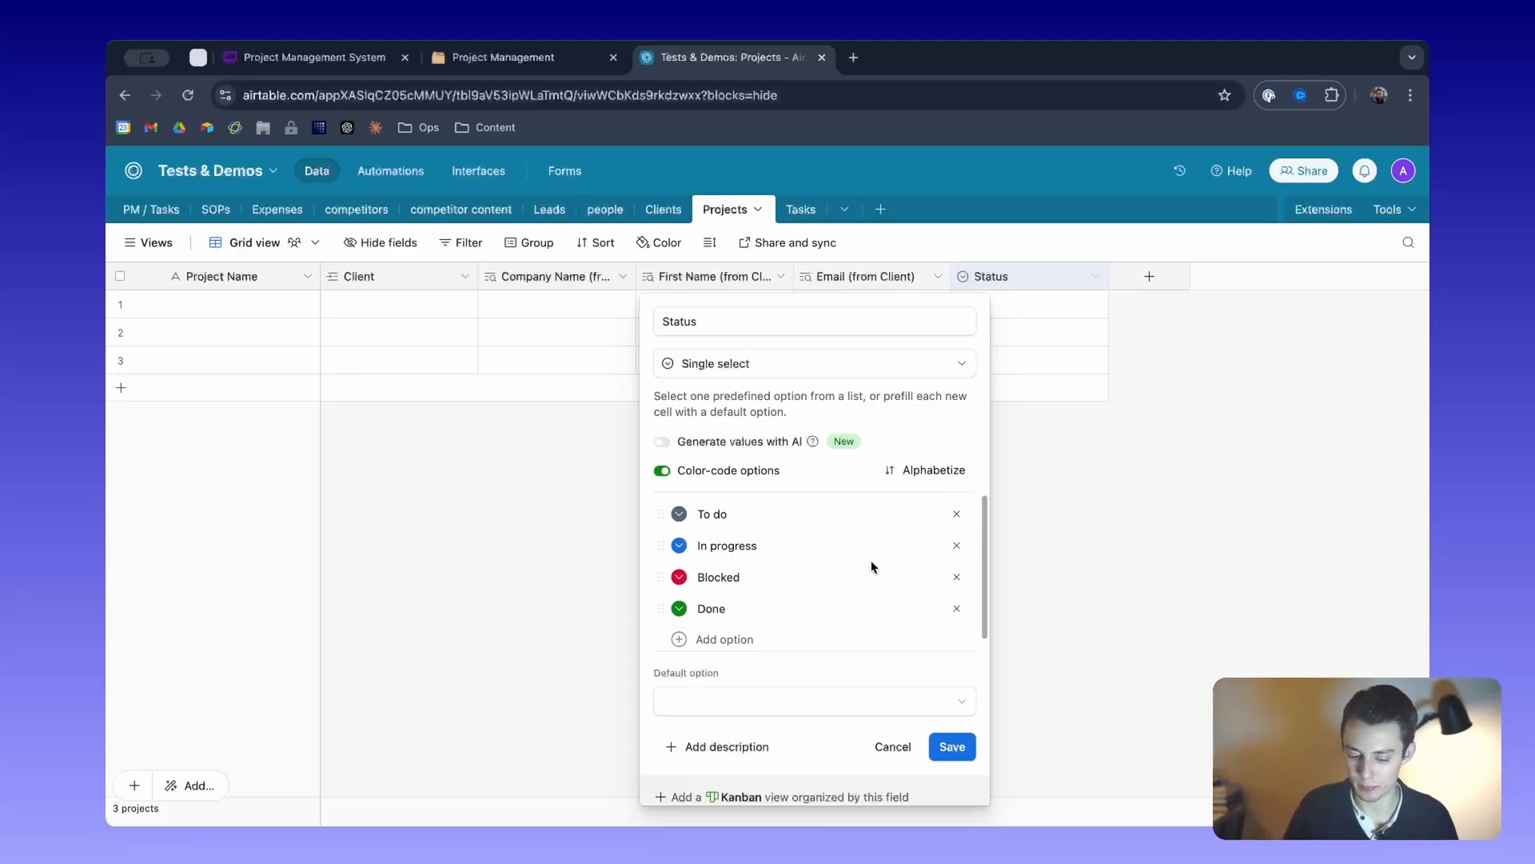
pyautogui.scroll(-1, 871, 568)
pyautogui.click(905, 754)
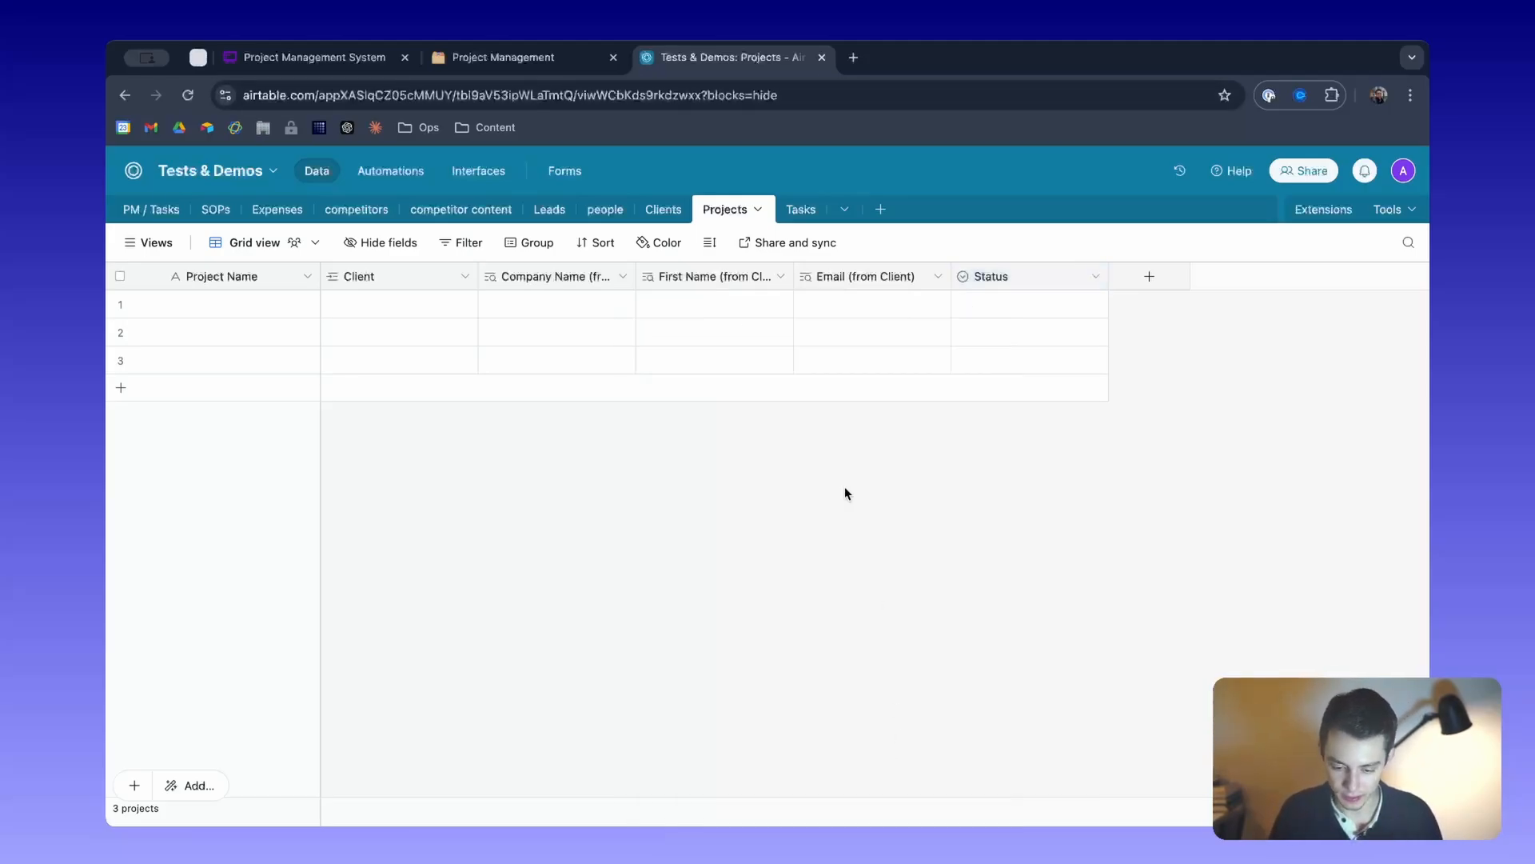
# Examine the fields of the Projects list in the Notion Project Management page, and return to the Airtable base.
pyautogui.click(503, 57)
pyautogui.scroll(-1, 493, 523)
pyautogui.scroll(-1, 493, 523)
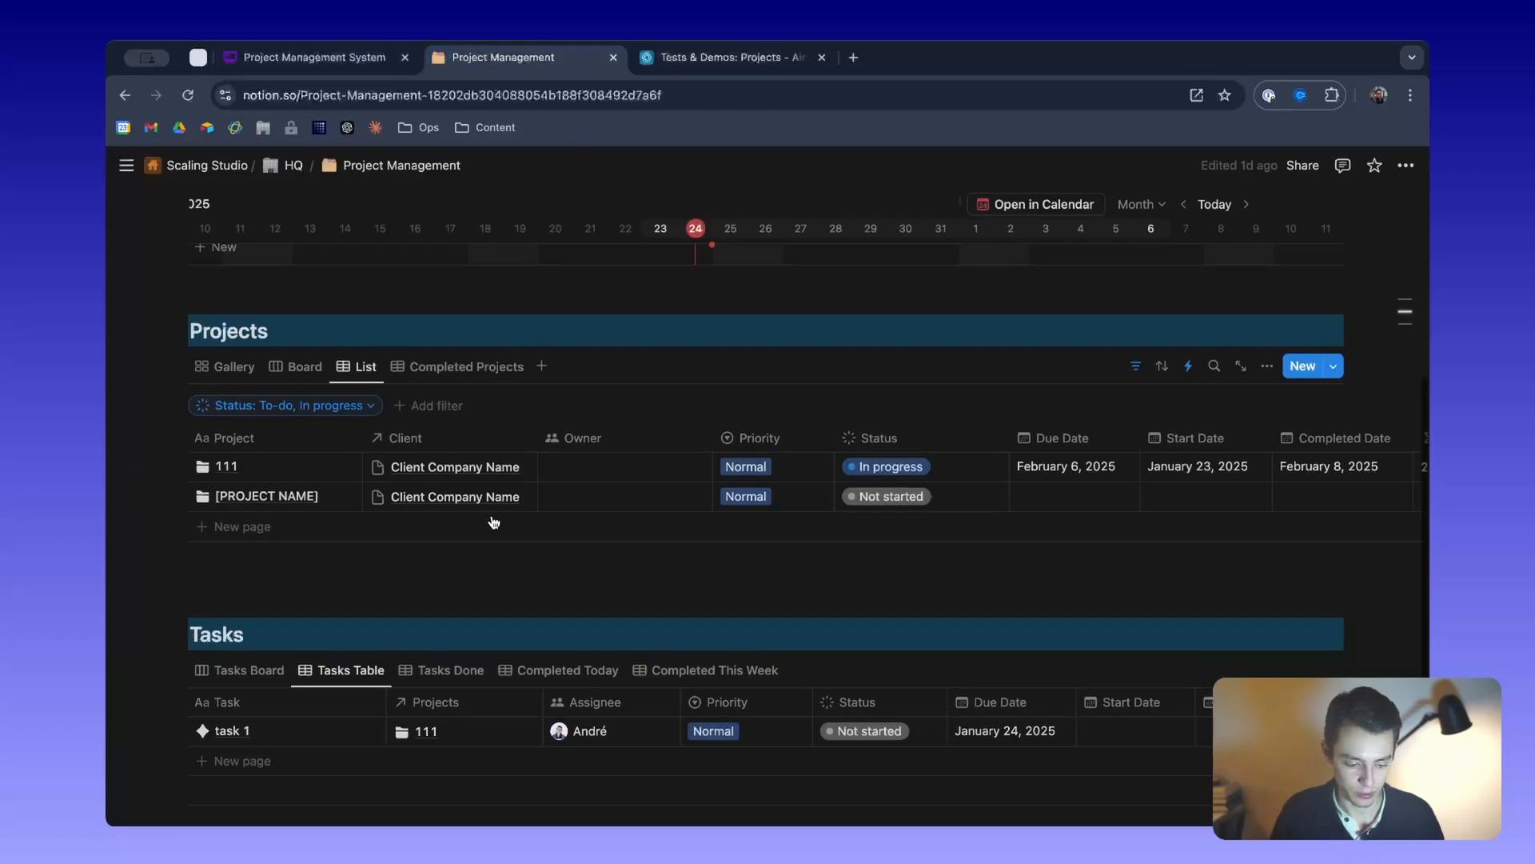
pyautogui.scroll(2, 490, 521)
pyautogui.hscroll(2, 608, 519)
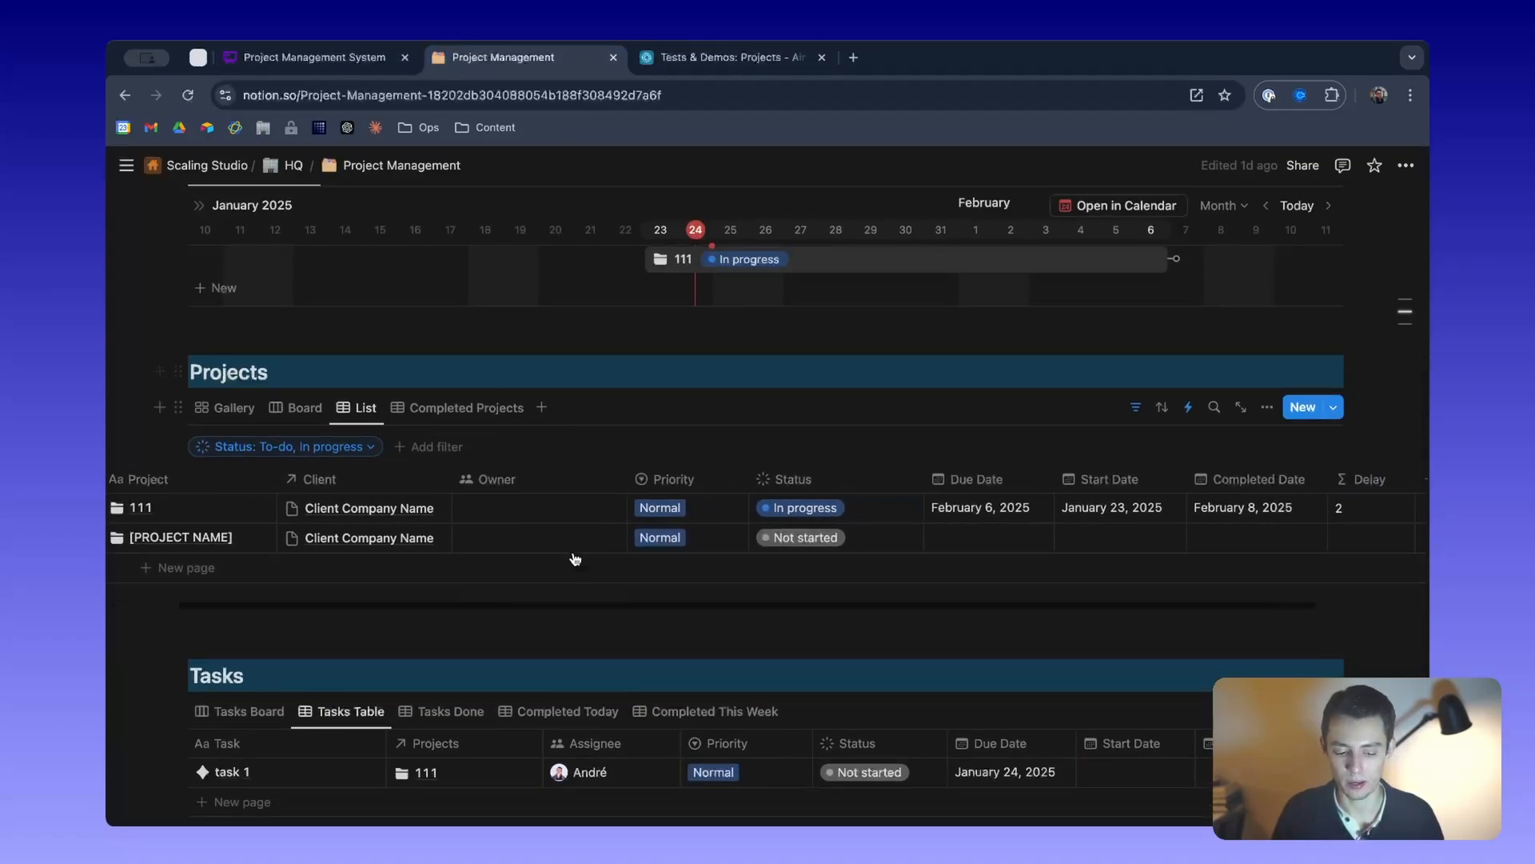
pyautogui.hscroll(3, 531, 531)
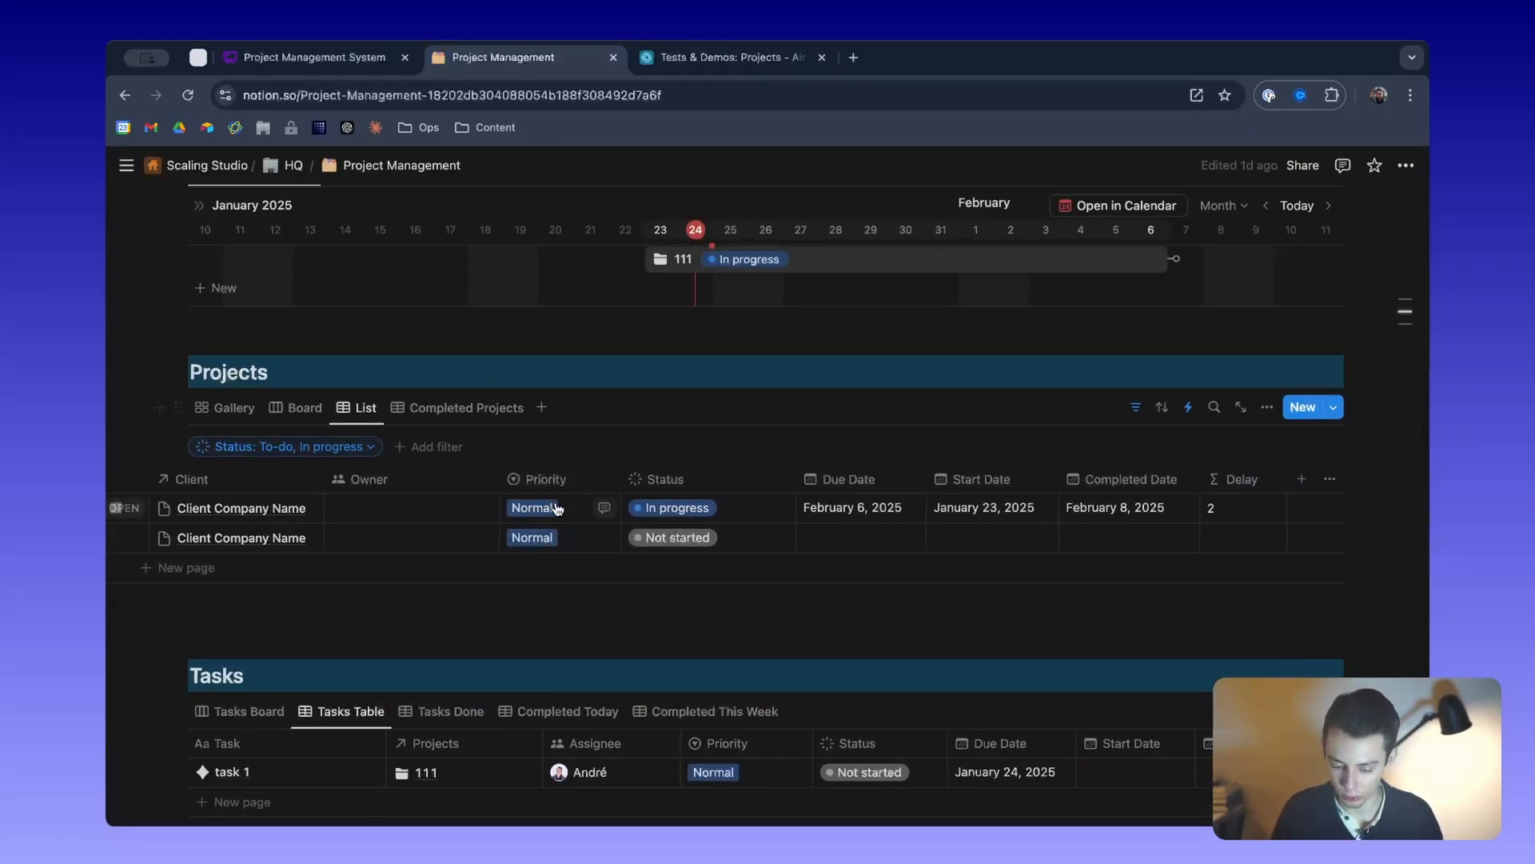
pyautogui.hscroll(-1, 606, 558)
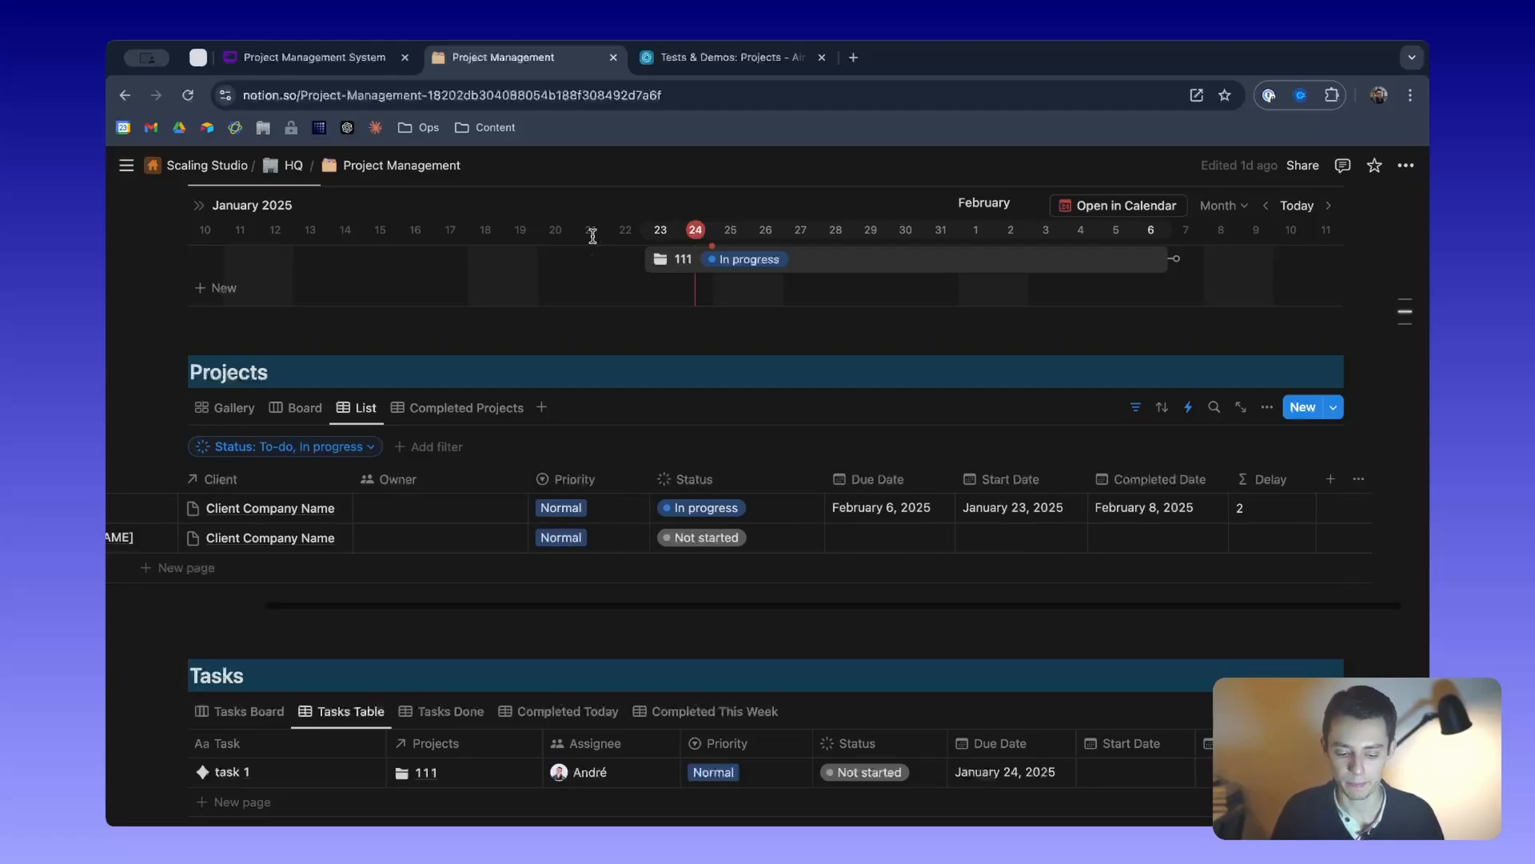
pyautogui.click(717, 56)
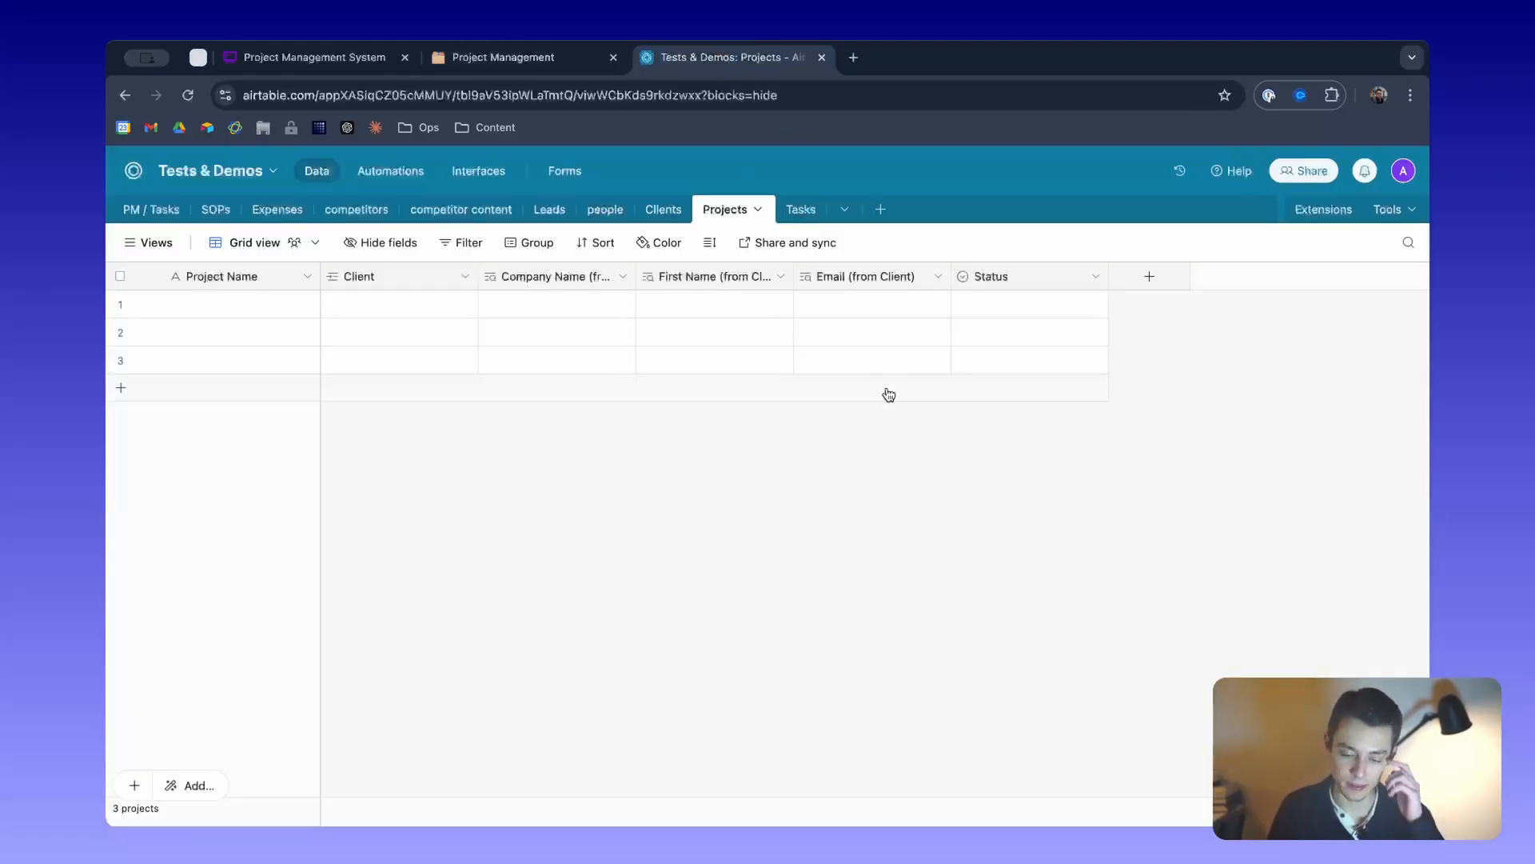
pyautogui.click(1145, 278)
pyautogui.scroll(-3, 1182, 423)
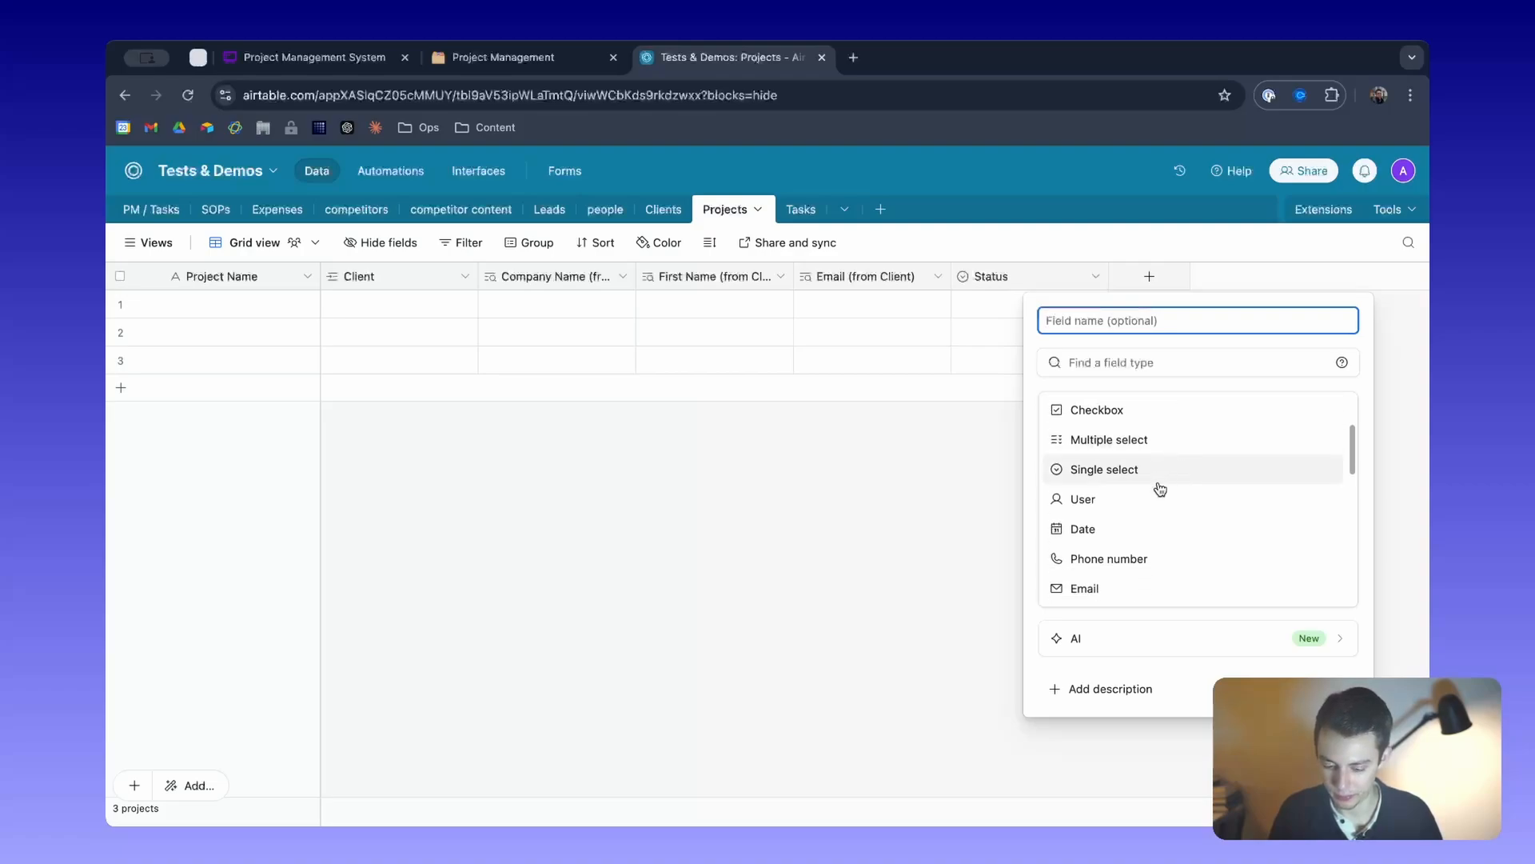
pyautogui.click(1159, 499)
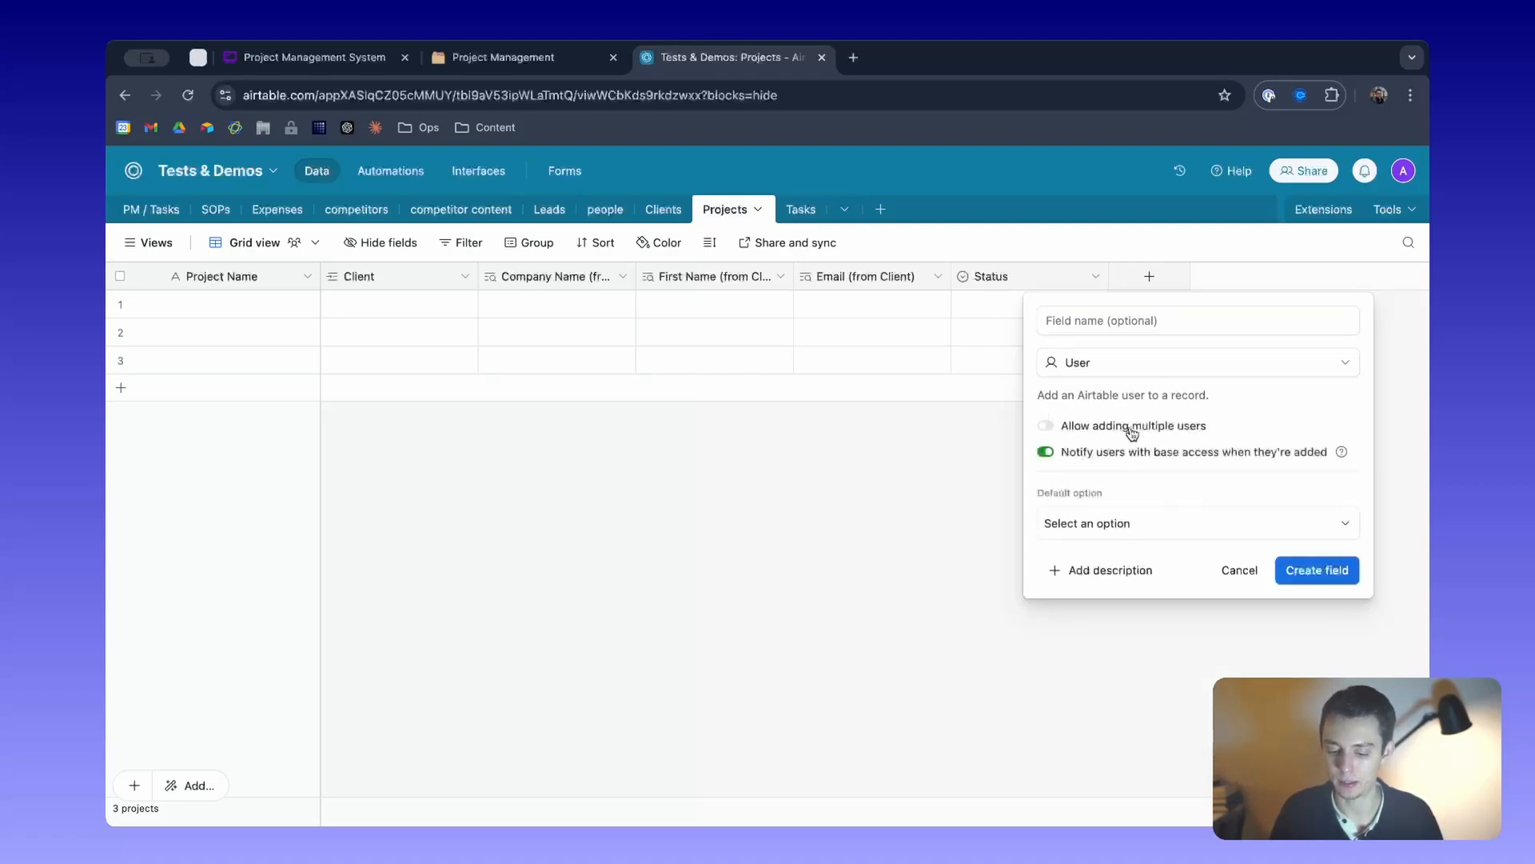
pyautogui.click(1227, 573)
pyautogui.click(1009, 276)
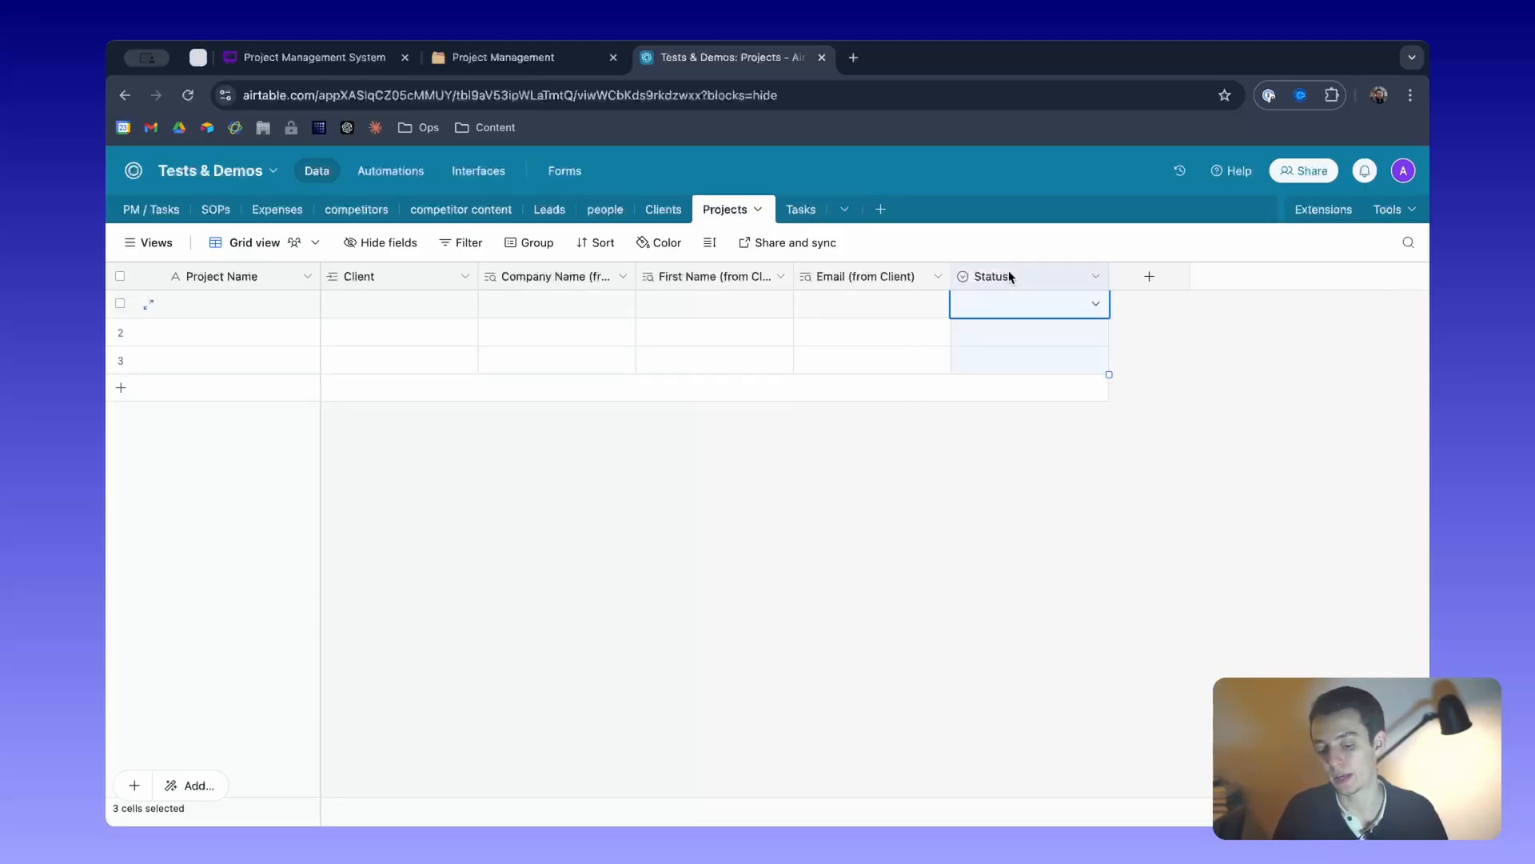
pyautogui.rightClick(1009, 276)
pyautogui.click(1065, 782)
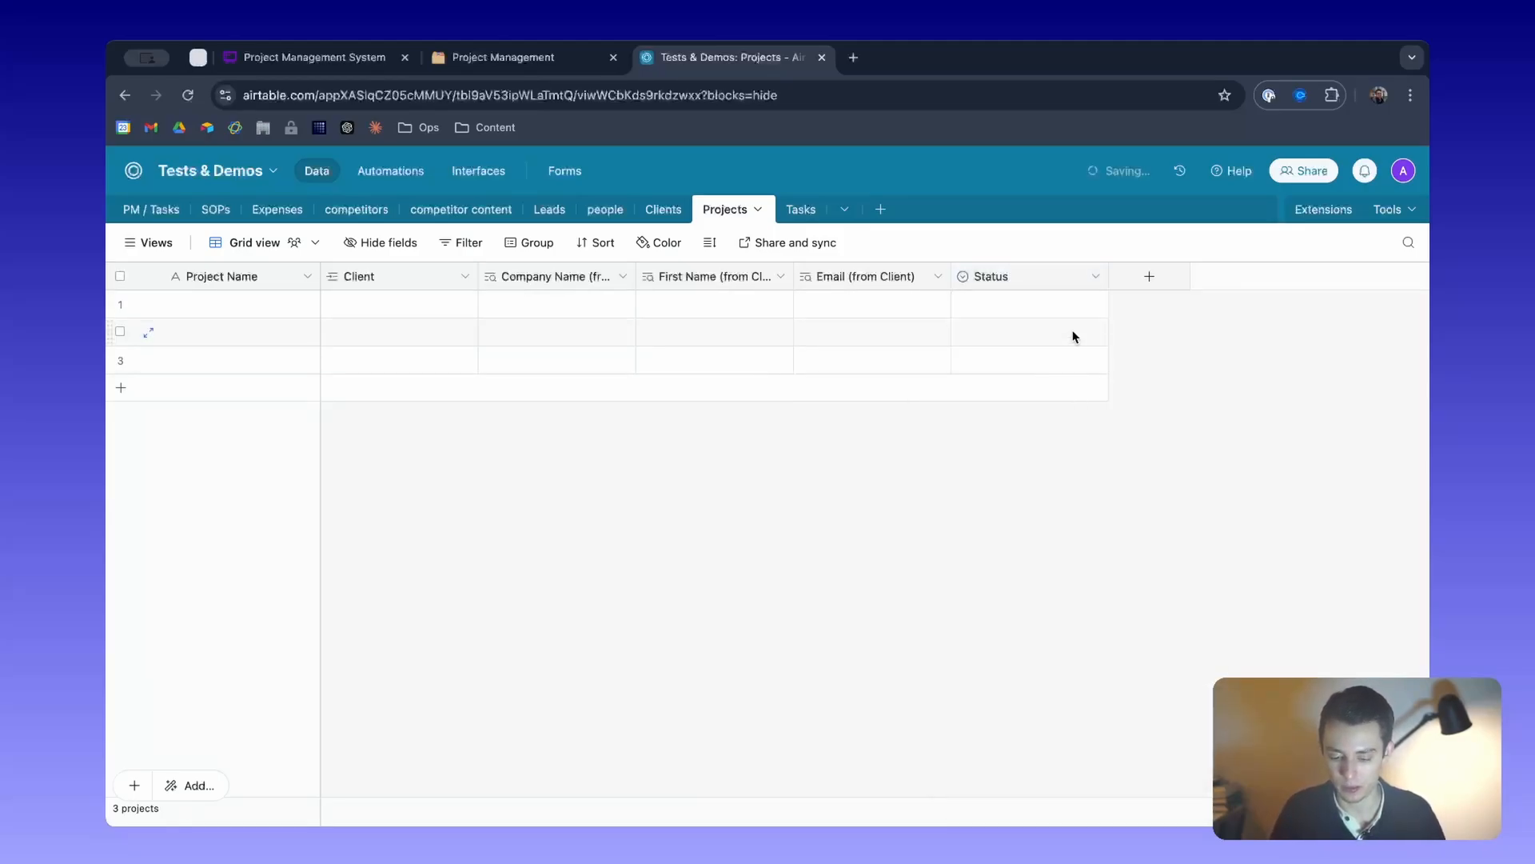
pyautogui.click(839, 588)
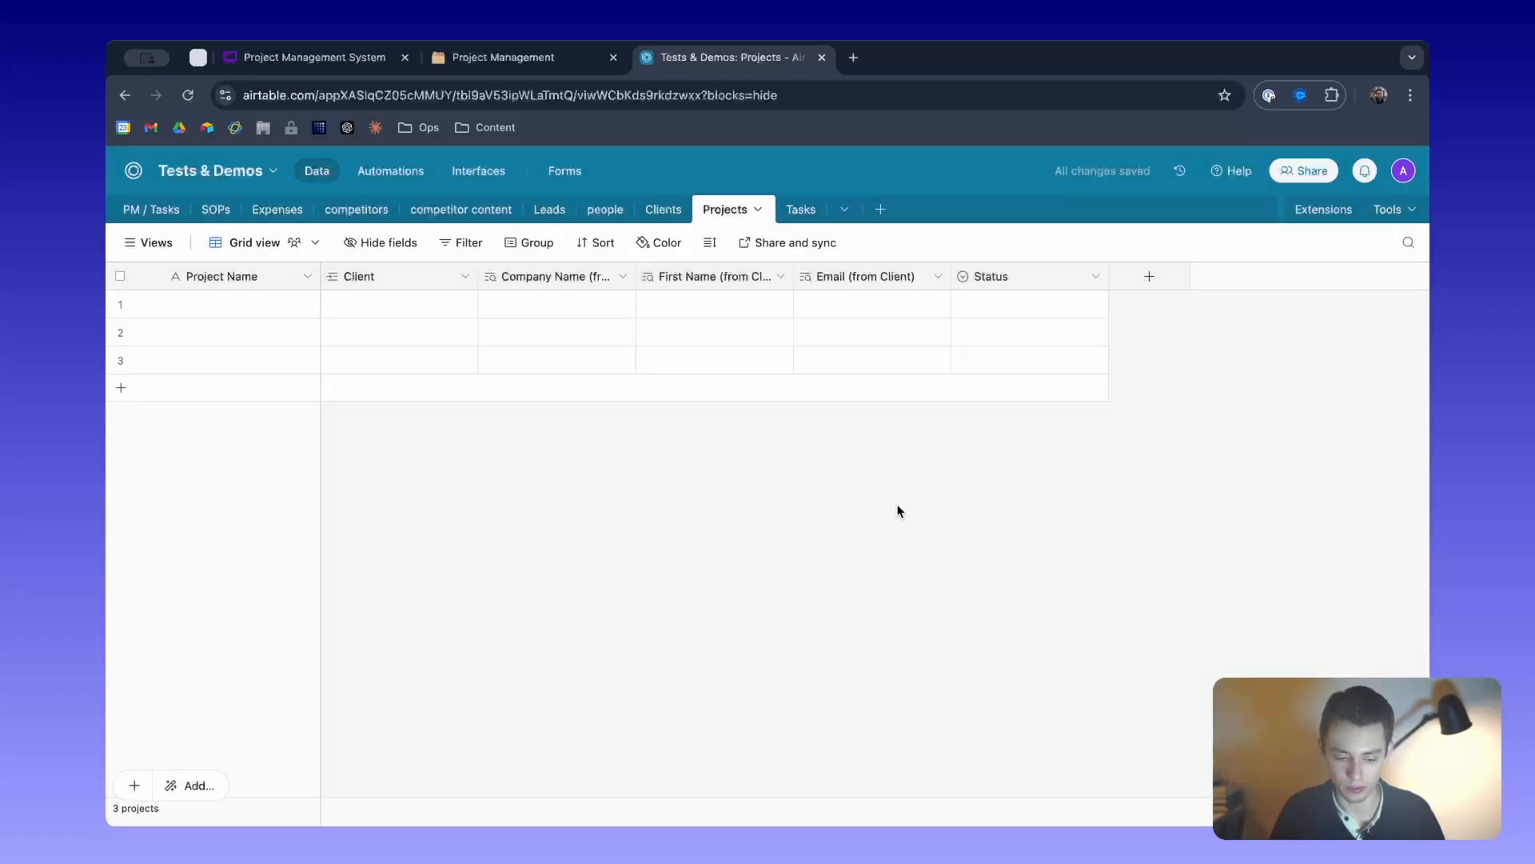
# Start a new single-select field named Priority in the Projects table.
pyautogui.click(1163, 275)
pyautogui.scroll(-5, 1127, 448)
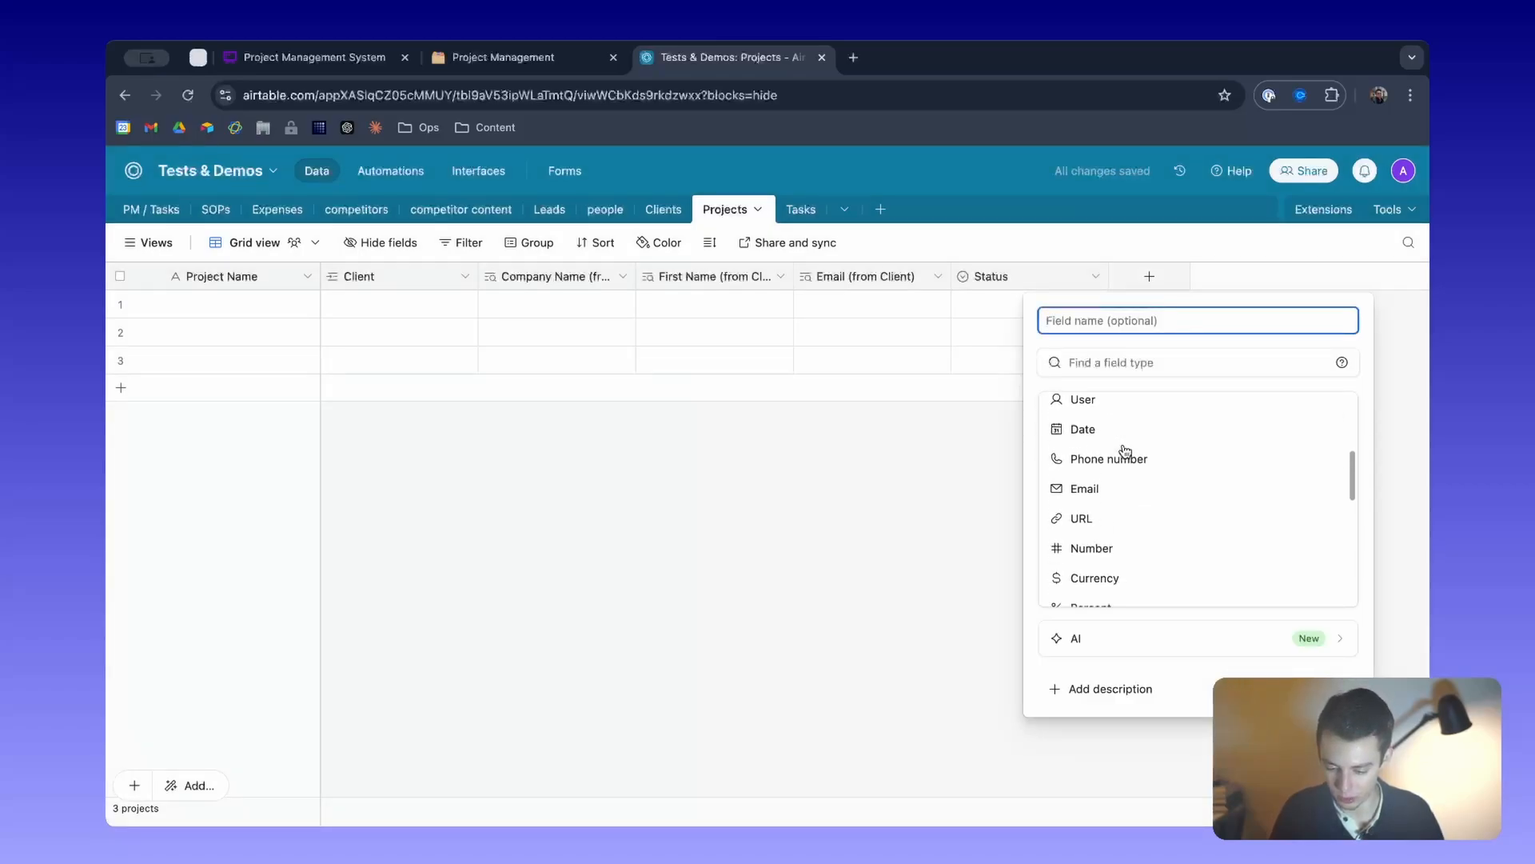
pyautogui.scroll(-5, 1125, 451)
pyautogui.scroll(10, 1125, 451)
pyautogui.scroll(-1, 1125, 451)
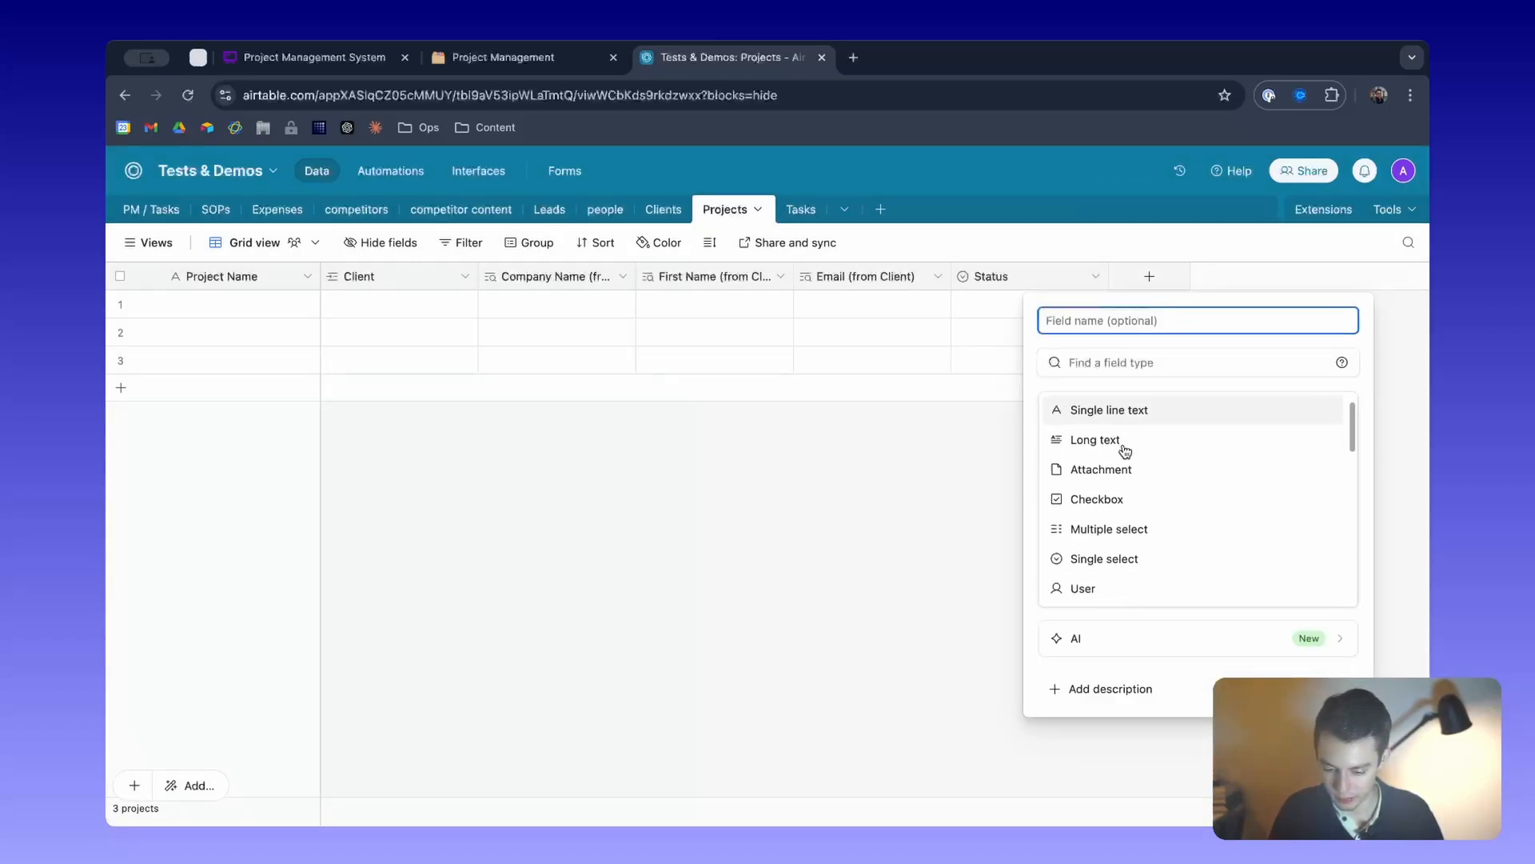
pyautogui.scroll(-1, 1125, 480)
pyautogui.click(1120, 548)
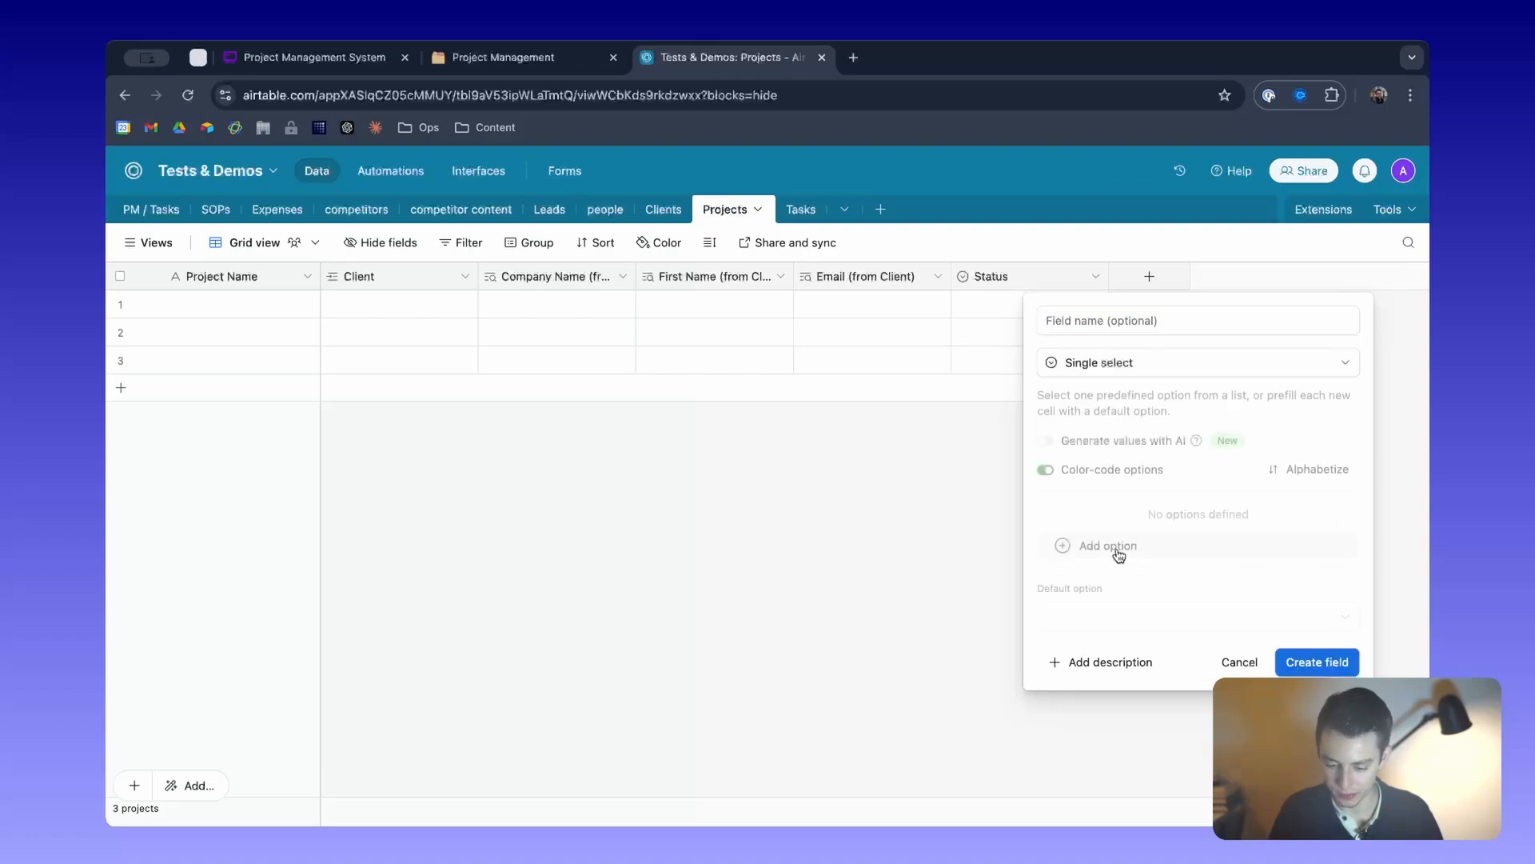
pyautogui.click(1120, 332)
pyautogui.write('Priority')
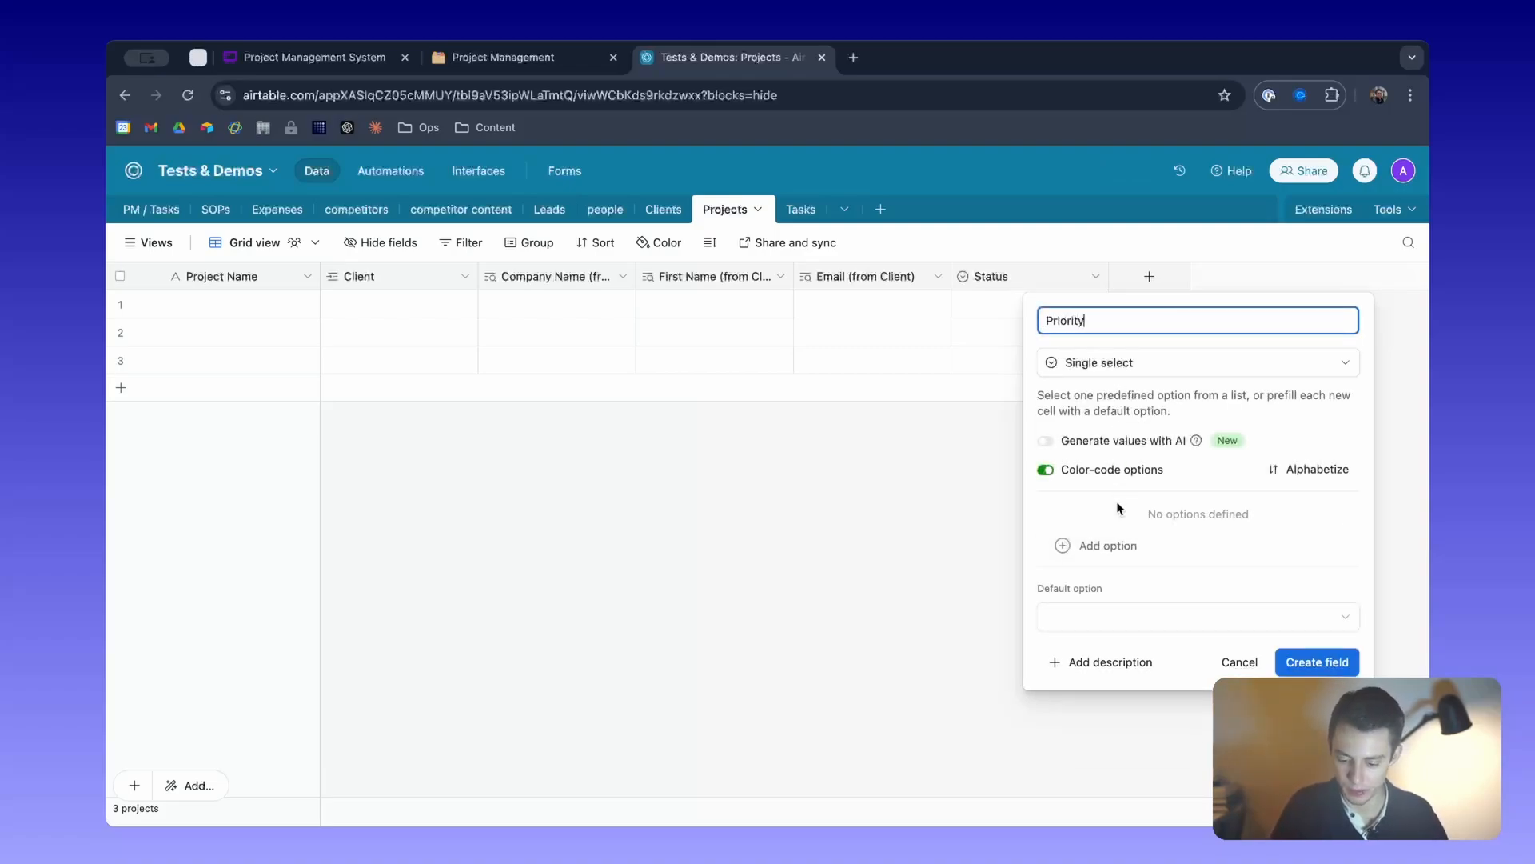
# Define the options Low, Normal, High and Critical for the Priority field.
pyautogui.click(1111, 547)
pyautogui.write('L')
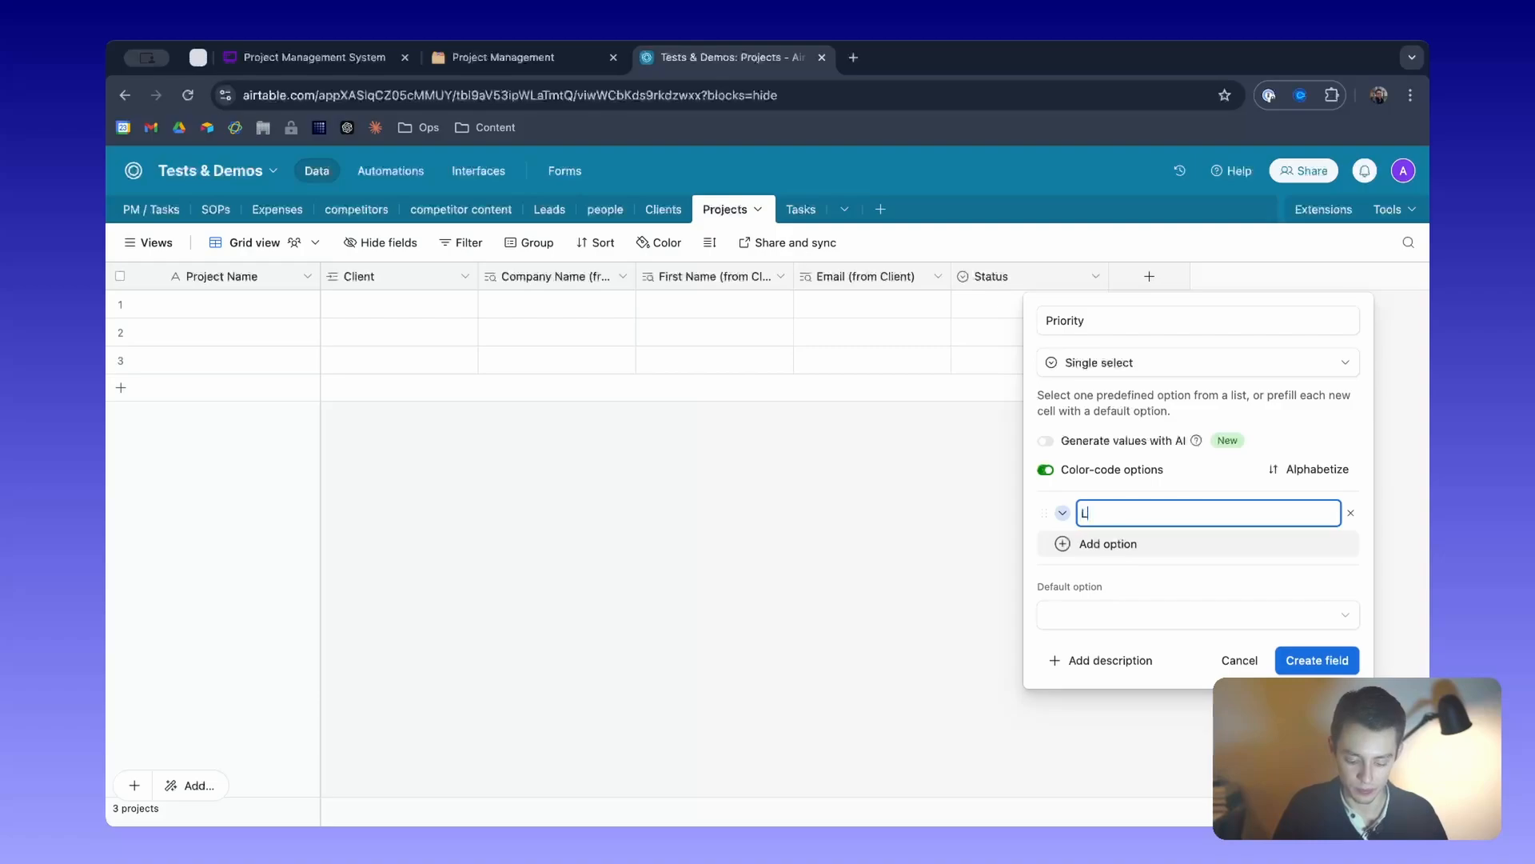
pyautogui.write('ow')
pyautogui.press('Return')
pyautogui.write('Normal')
pyautogui.press('Return')
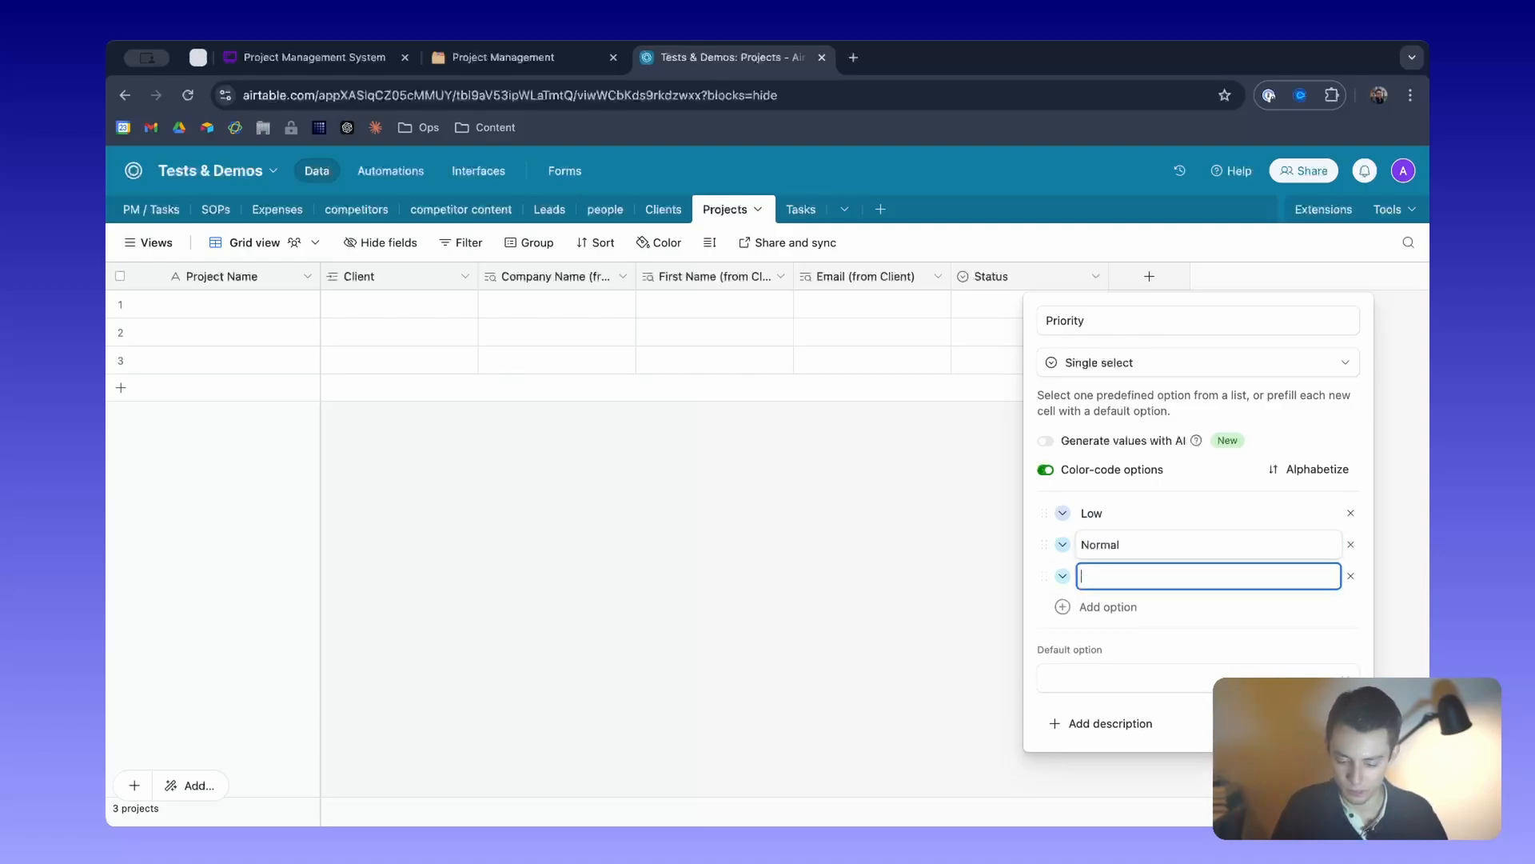
pyautogui.write('High')
pyautogui.press('Return')
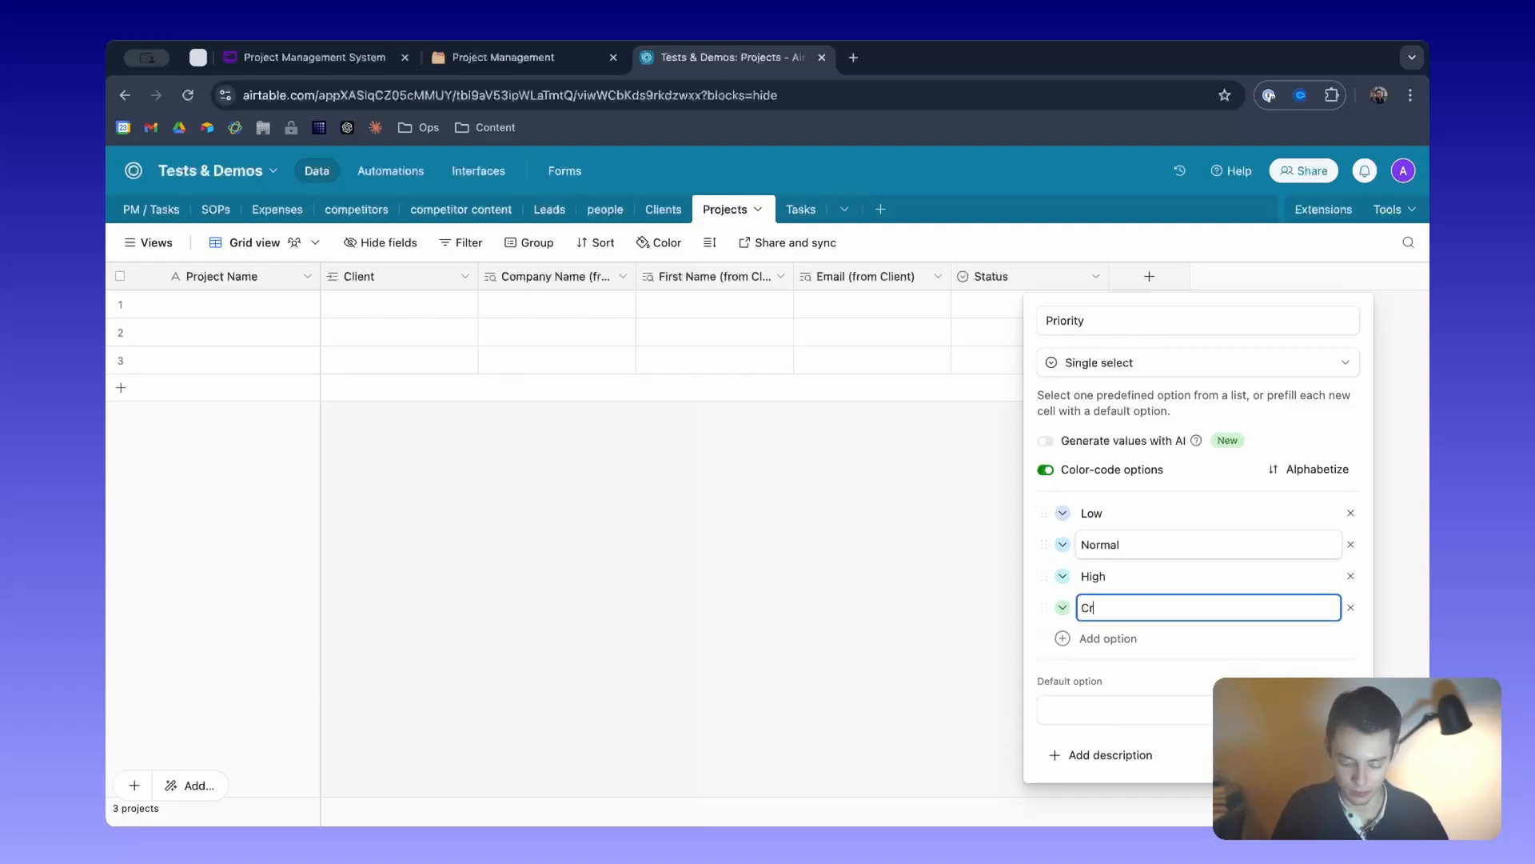
pyautogui.write('Critical')
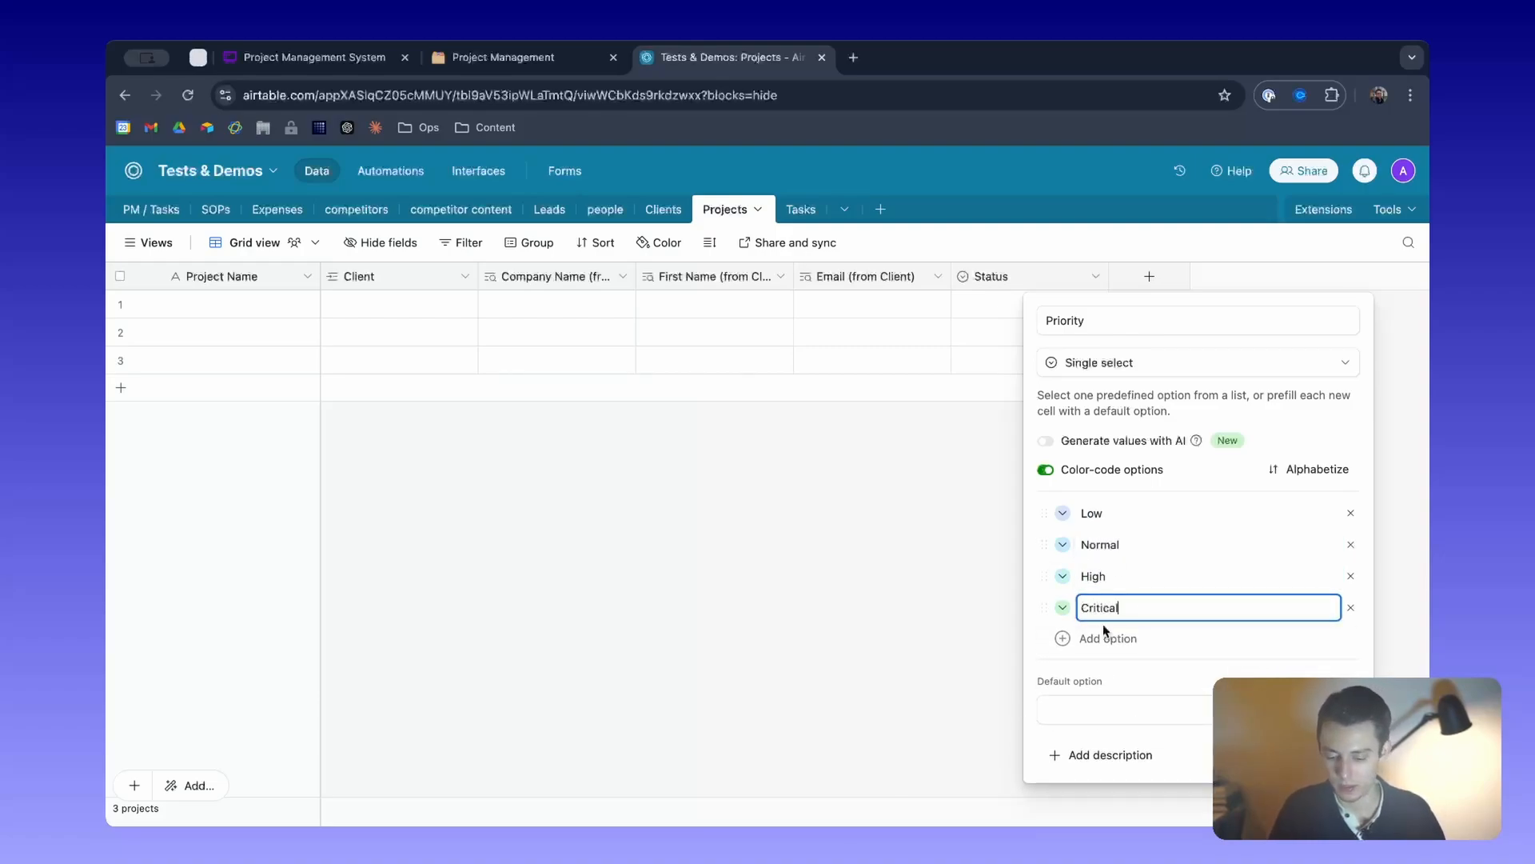
# Colour the Low option light grey, the High option light yellow and the Critical option red.
pyautogui.click(1064, 515)
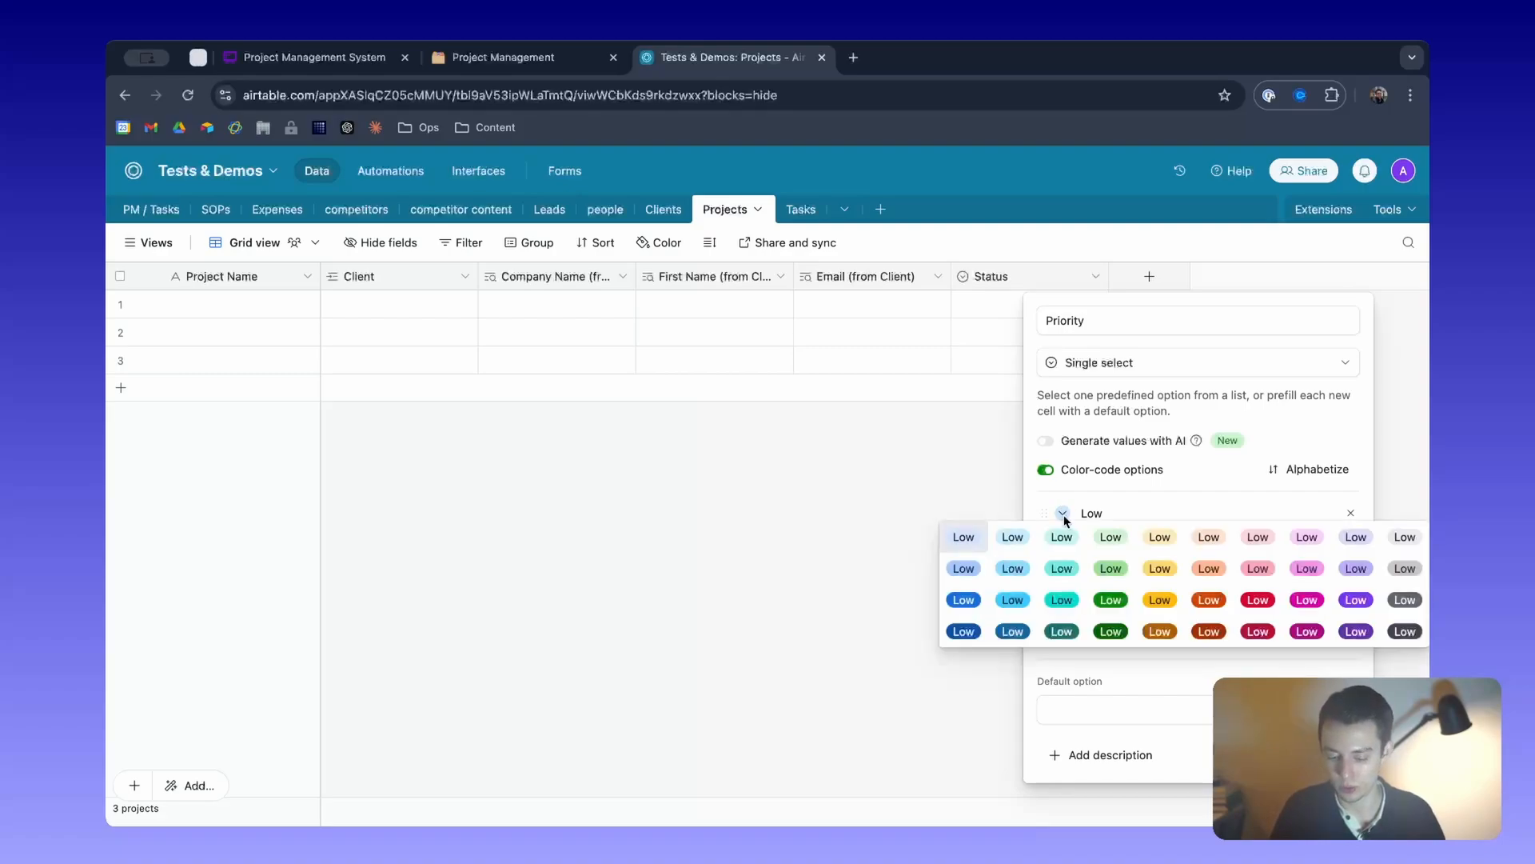
pyautogui.click(1405, 538)
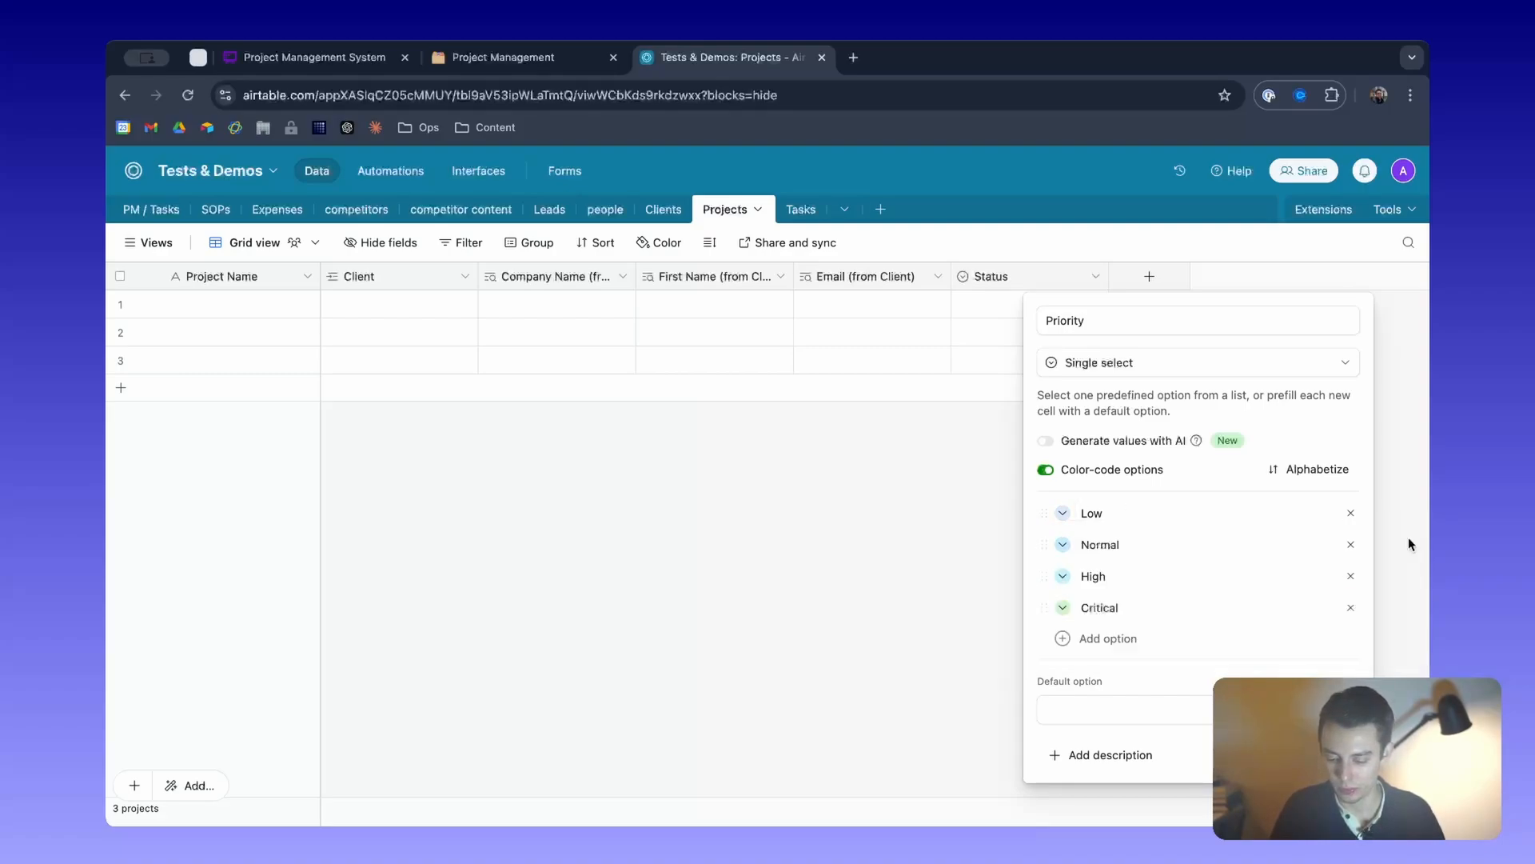
pyautogui.click(1063, 546)
pyautogui.click(1150, 522)
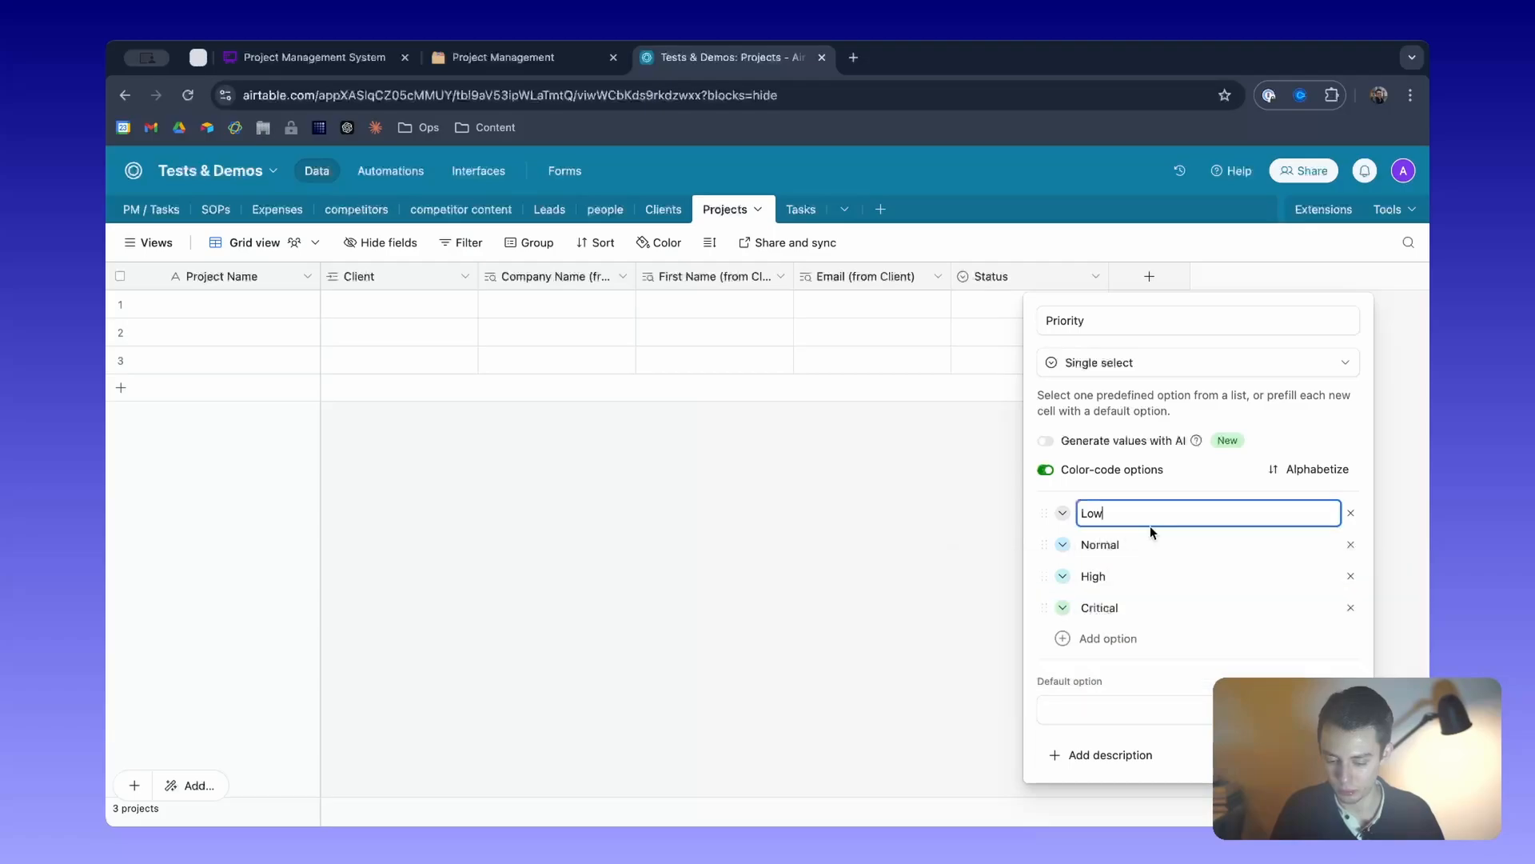
pyautogui.click(1063, 576)
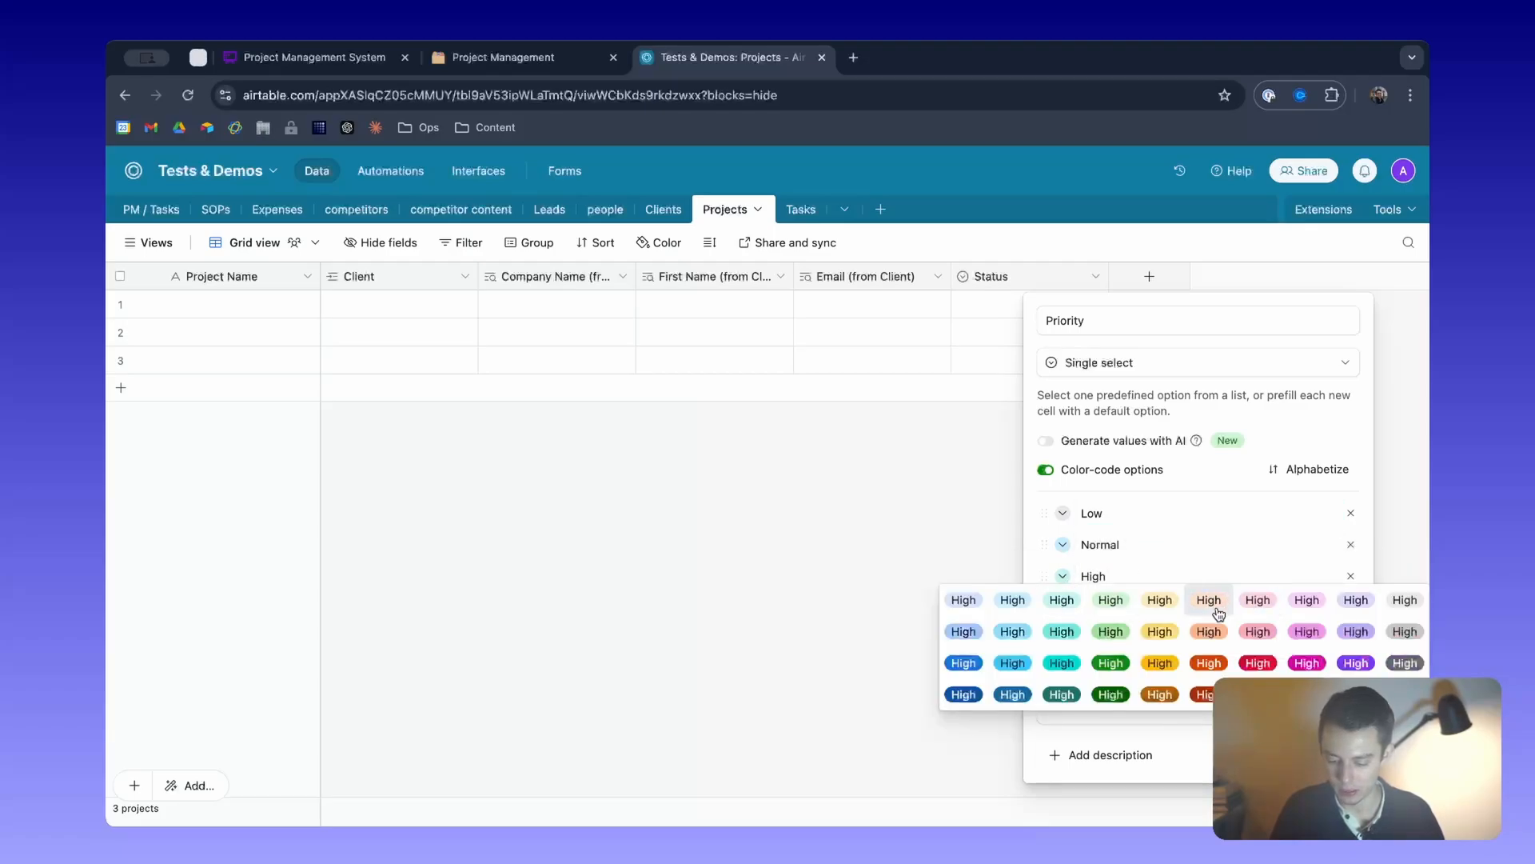
pyautogui.click(1215, 606)
pyautogui.click(1064, 608)
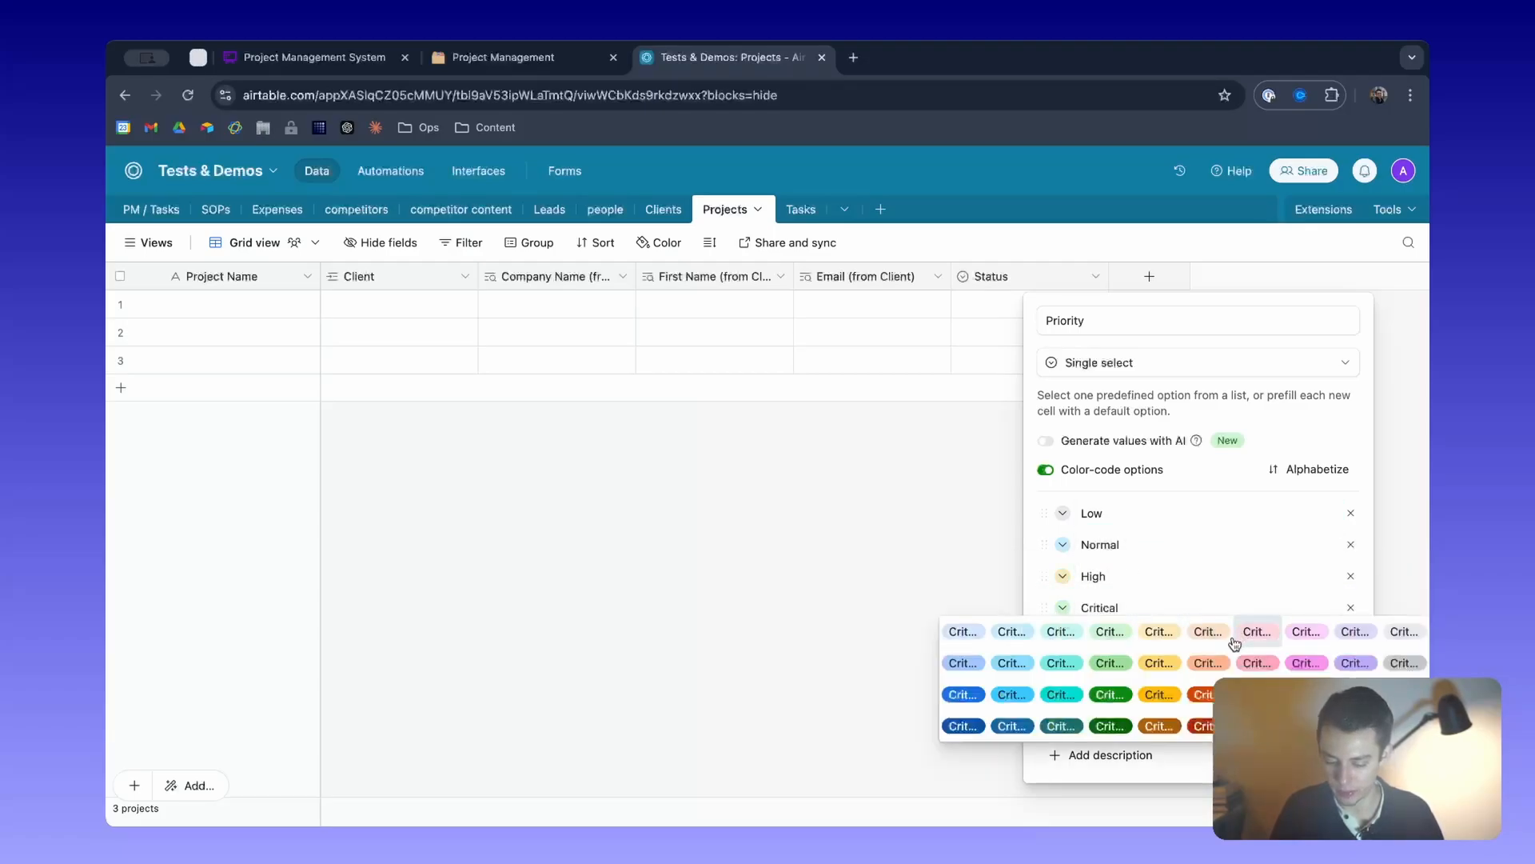
pyautogui.click(1257, 694)
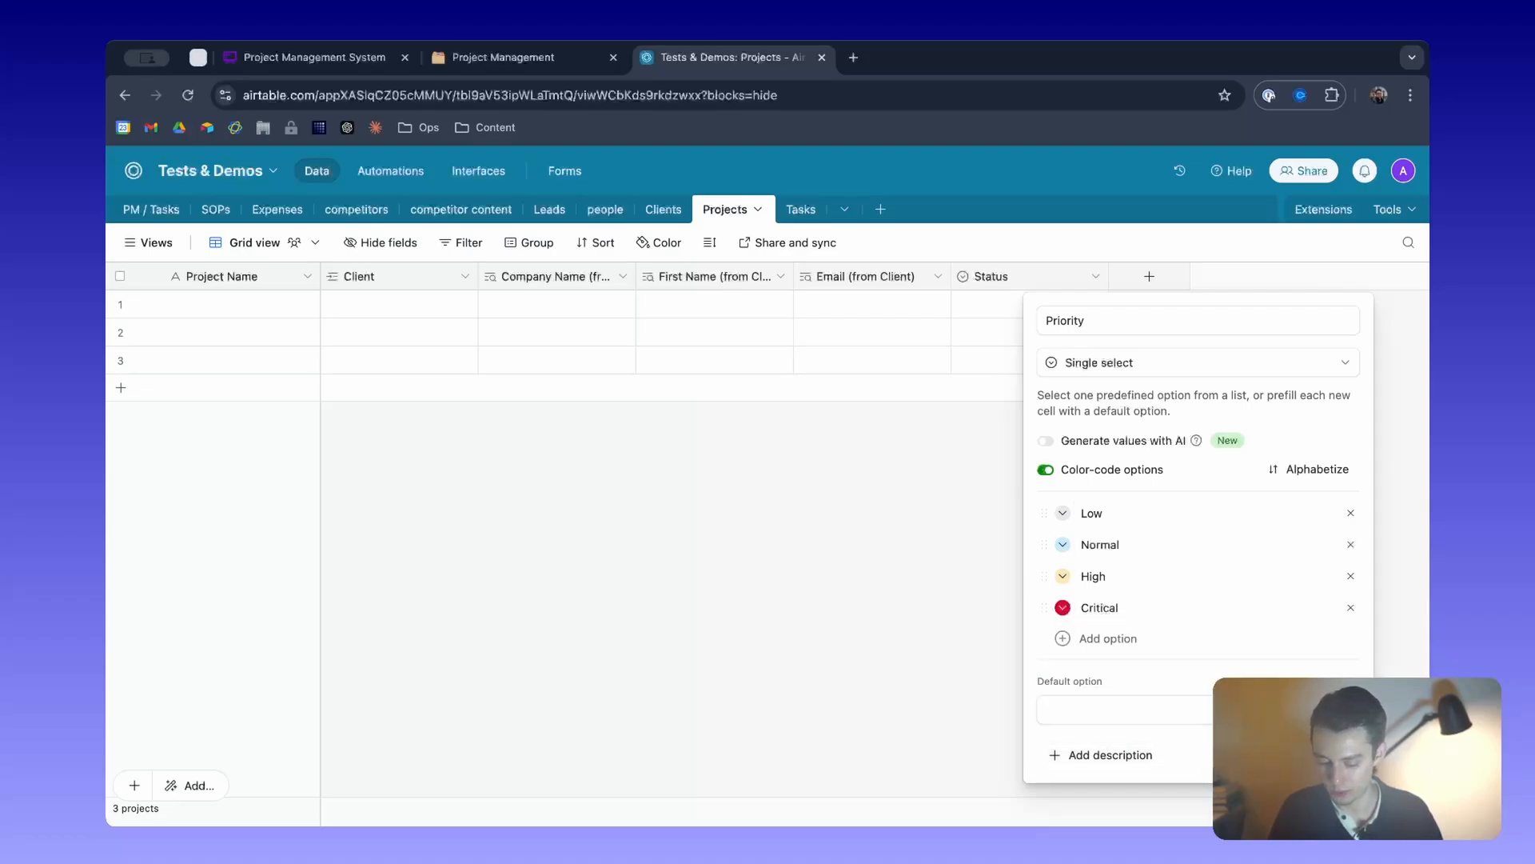
# Create the Priority field and check its option list in the first project without choosing a value.
pyautogui.click(1315, 754)
pyautogui.doubleClick(1168, 301)
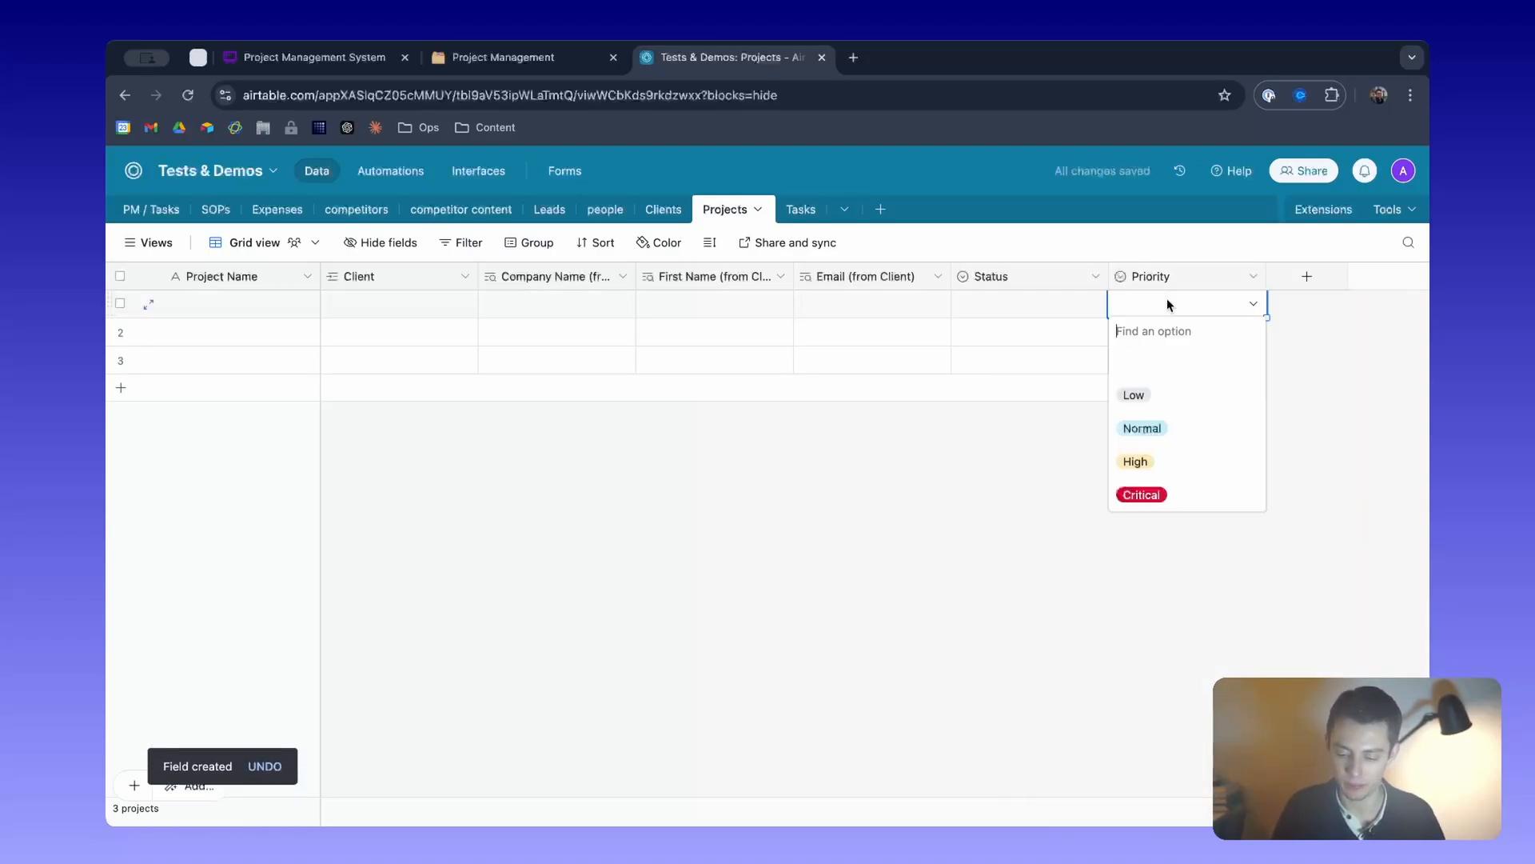
pyautogui.click(1025, 470)
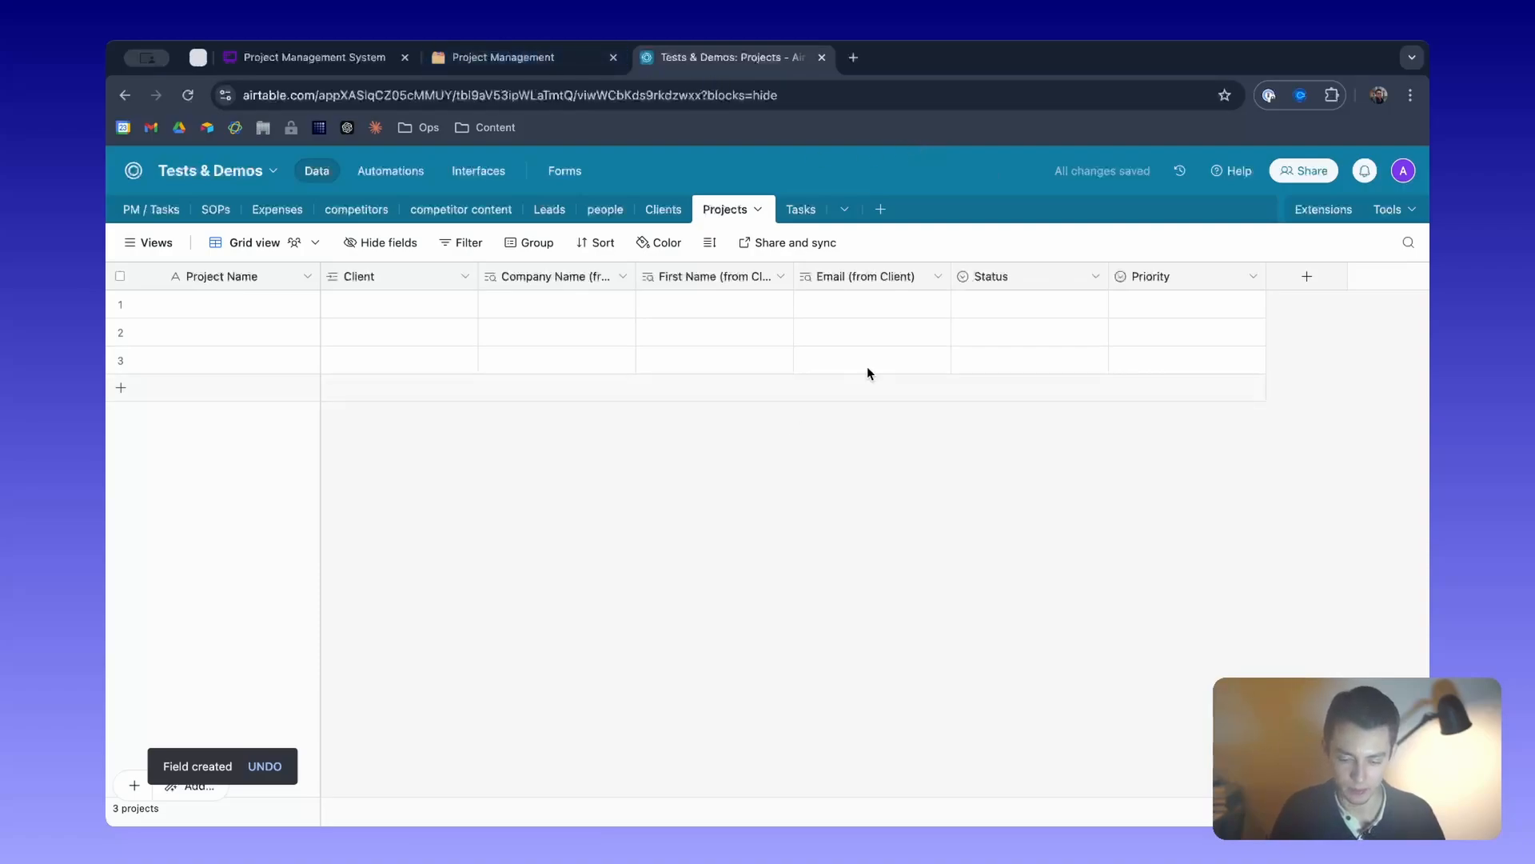
# Create a date field named Due Date in the Projects table, using the Local date format.
pyautogui.click(1305, 280)
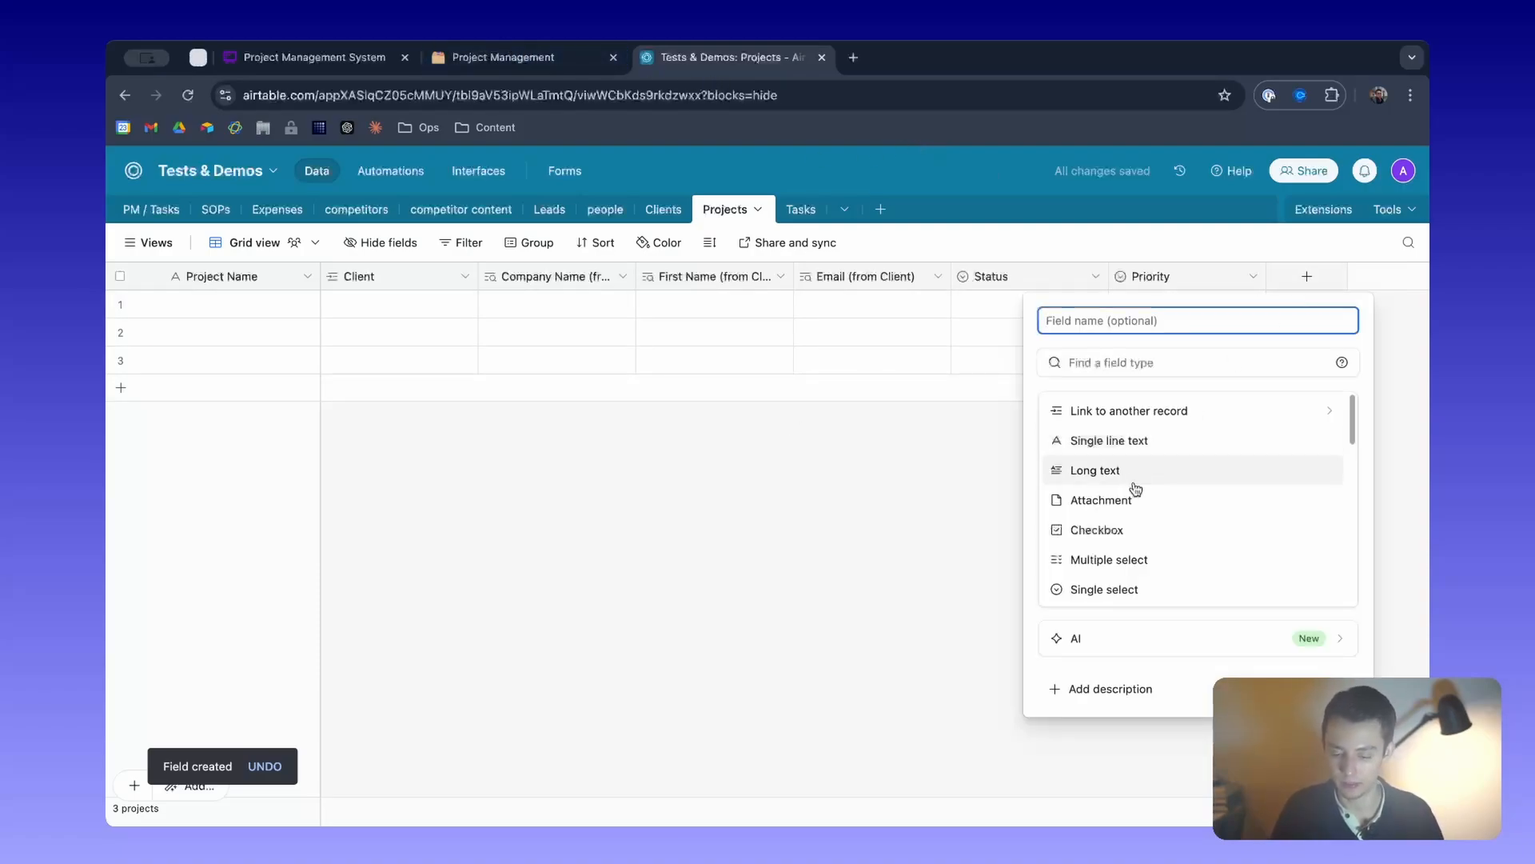
pyautogui.scroll(-4, 1134, 488)
pyautogui.click(1116, 530)
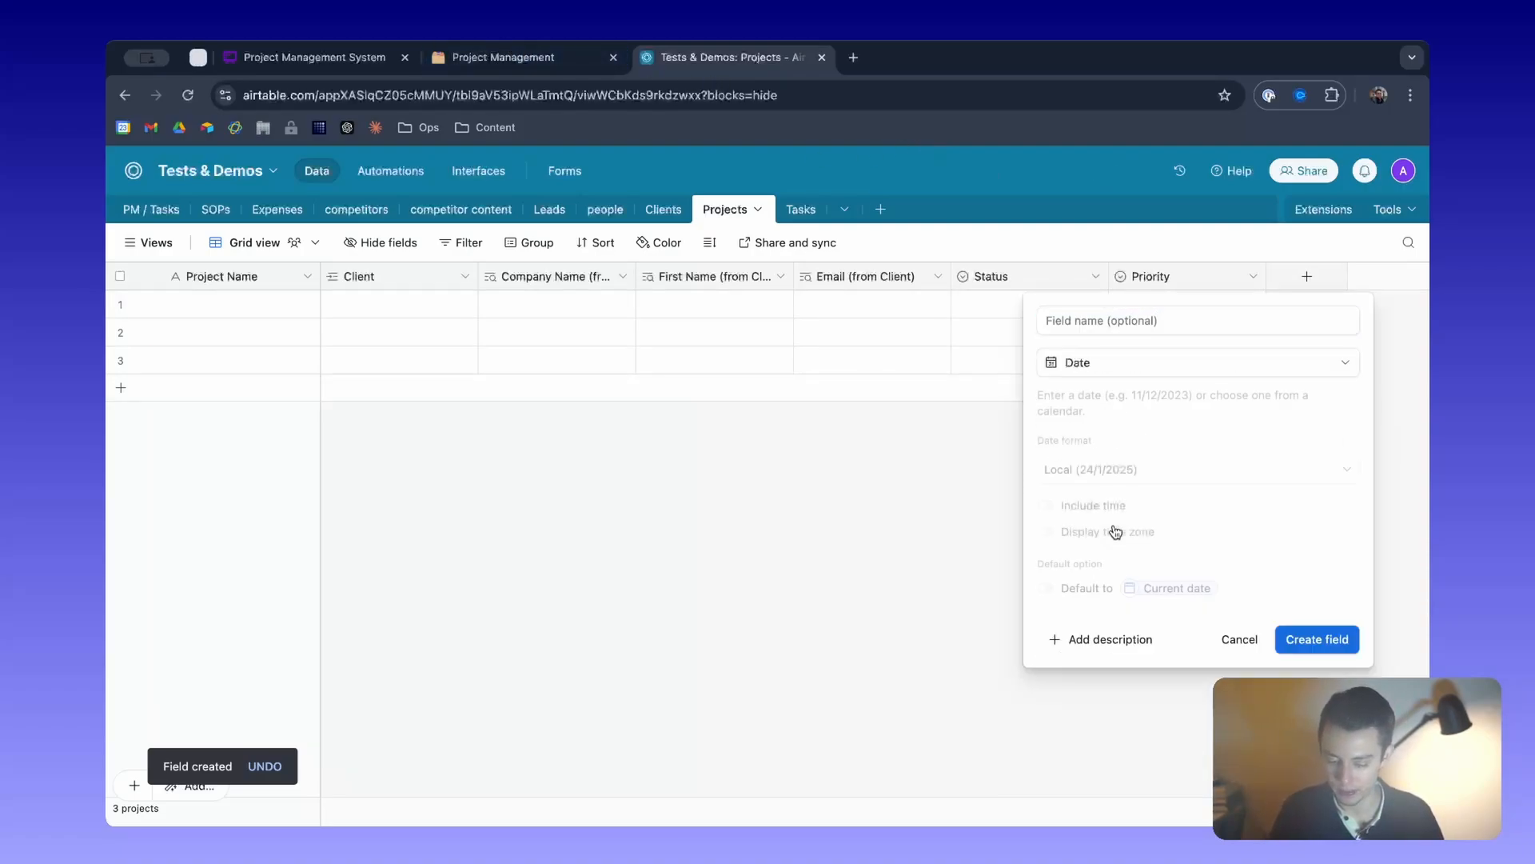
pyautogui.click(1121, 326)
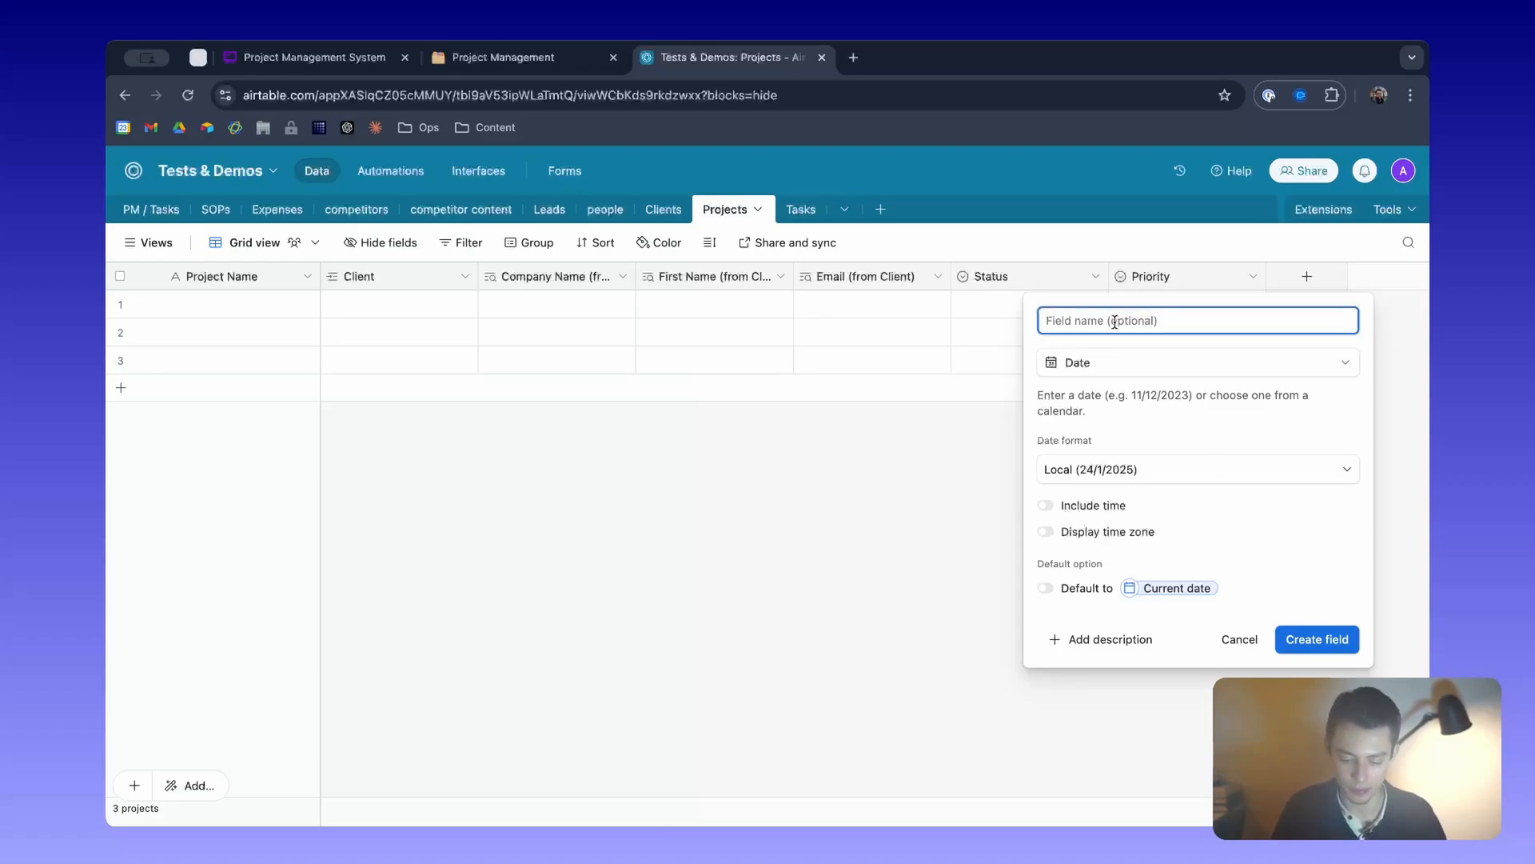
pyautogui.write('Due Date')
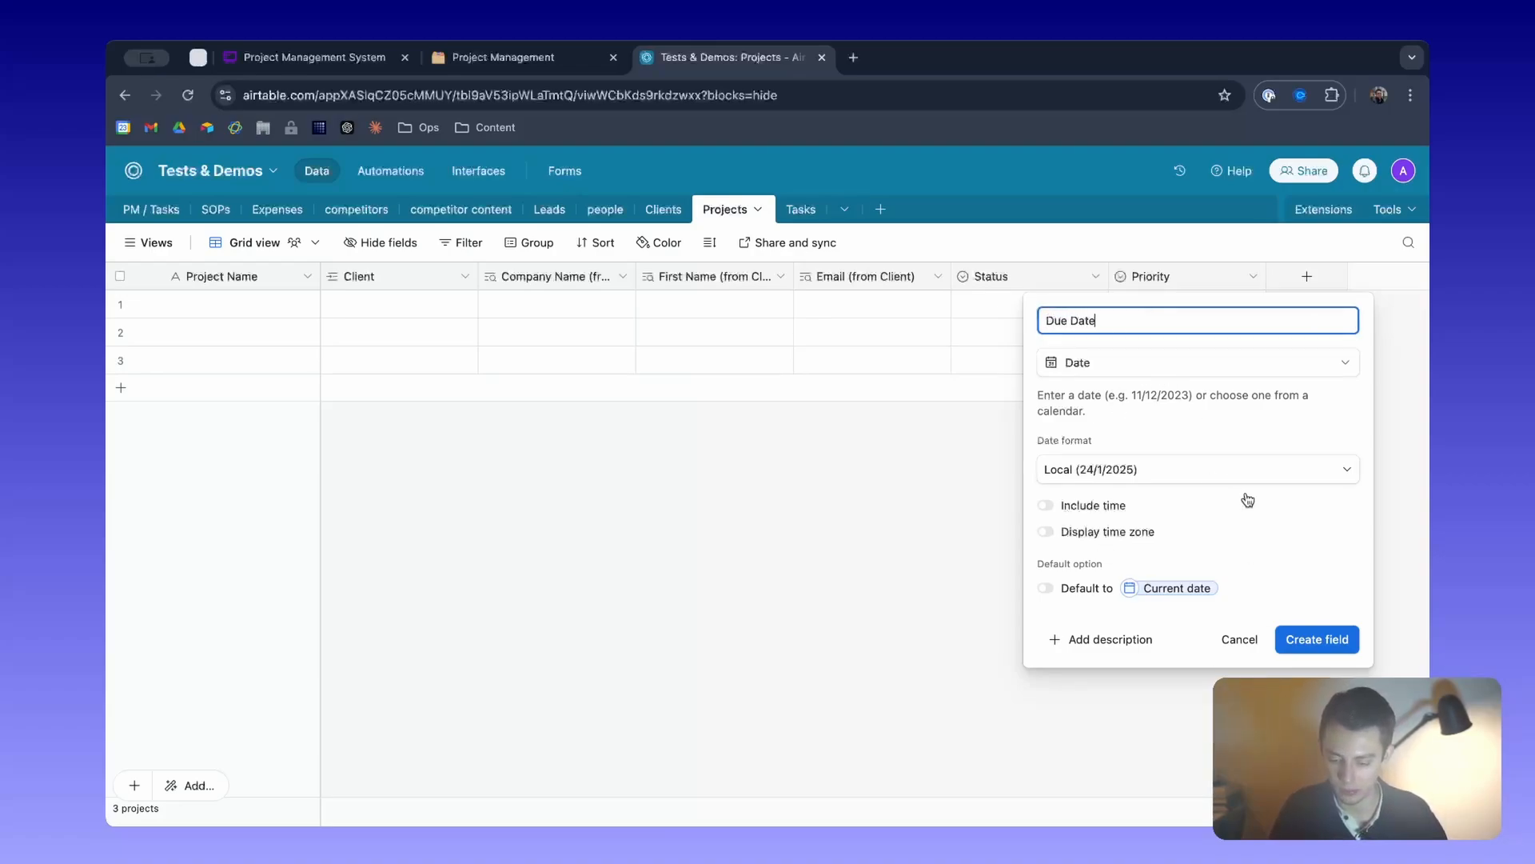
pyautogui.click(1316, 639)
# Duplicate the Due Date field and rename the copy Start Date.
pyautogui.hscroll(2, 1281, 301)
pyautogui.rightClick(1168, 275)
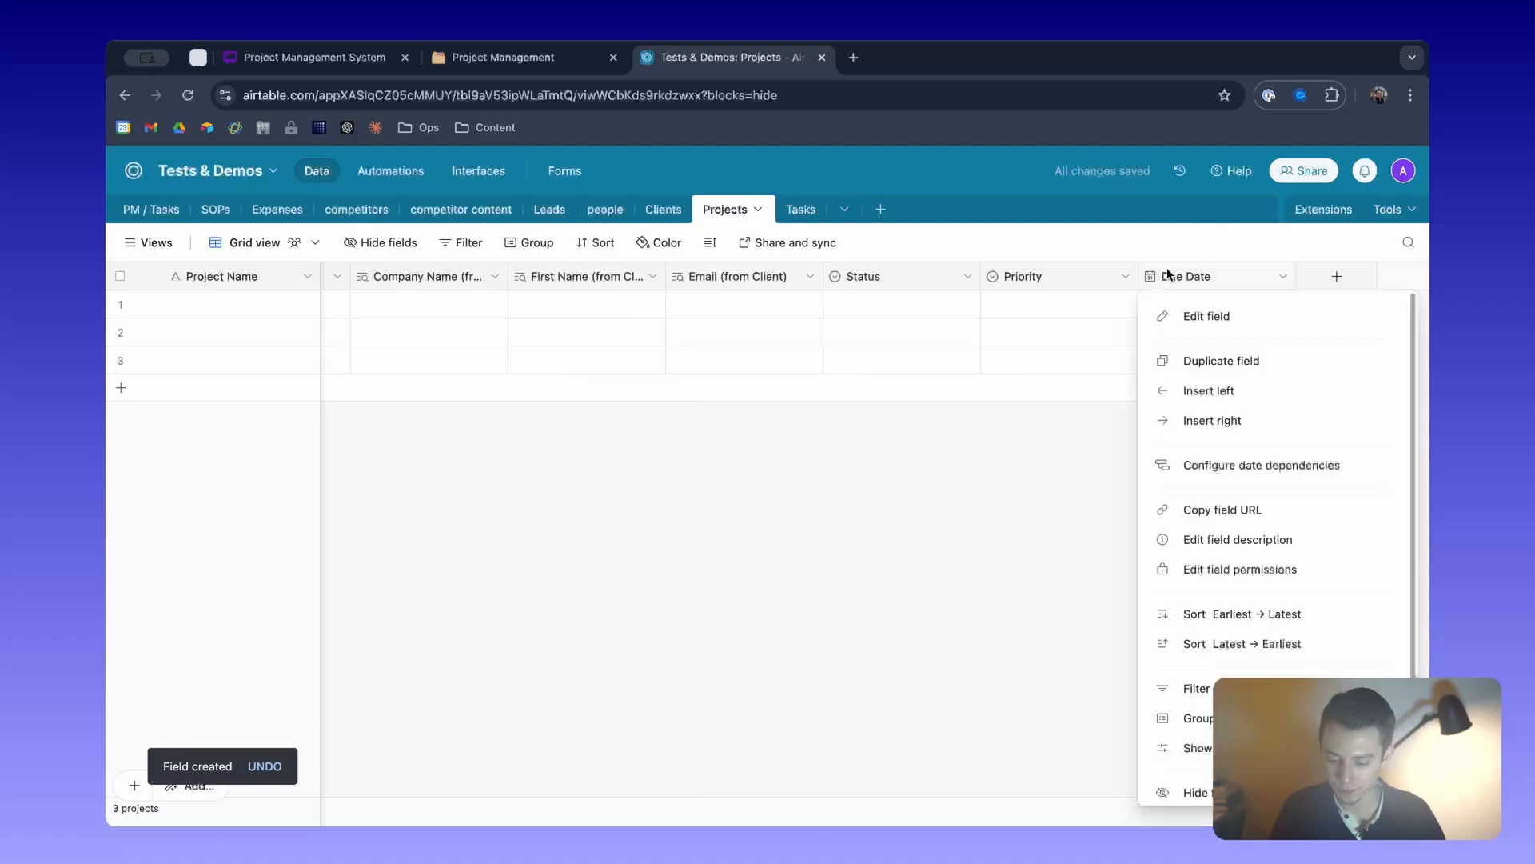
pyautogui.click(1298, 290)
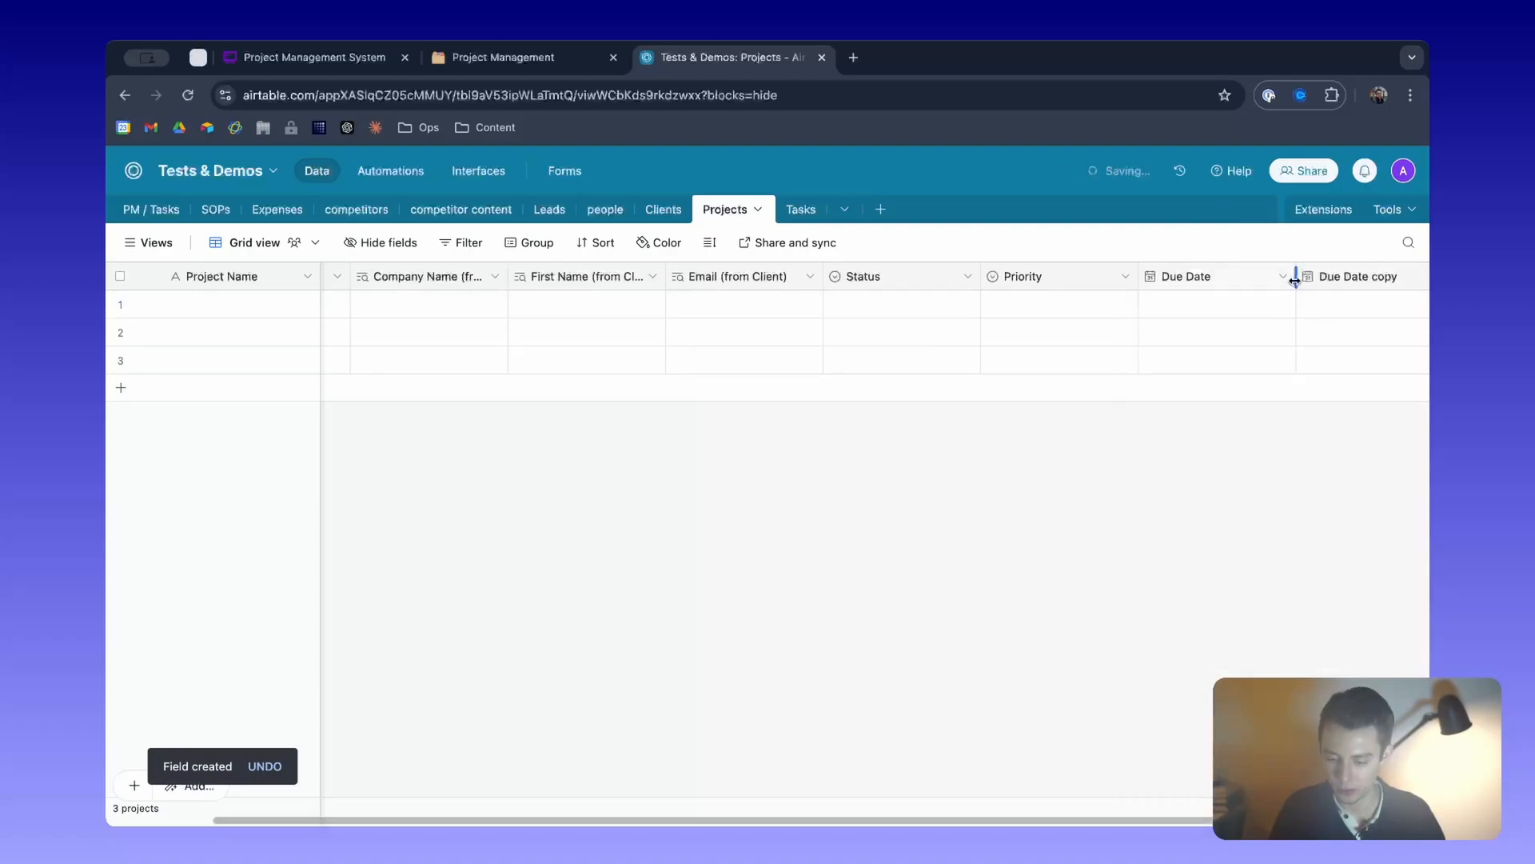
pyautogui.tripleClick(741, 321)
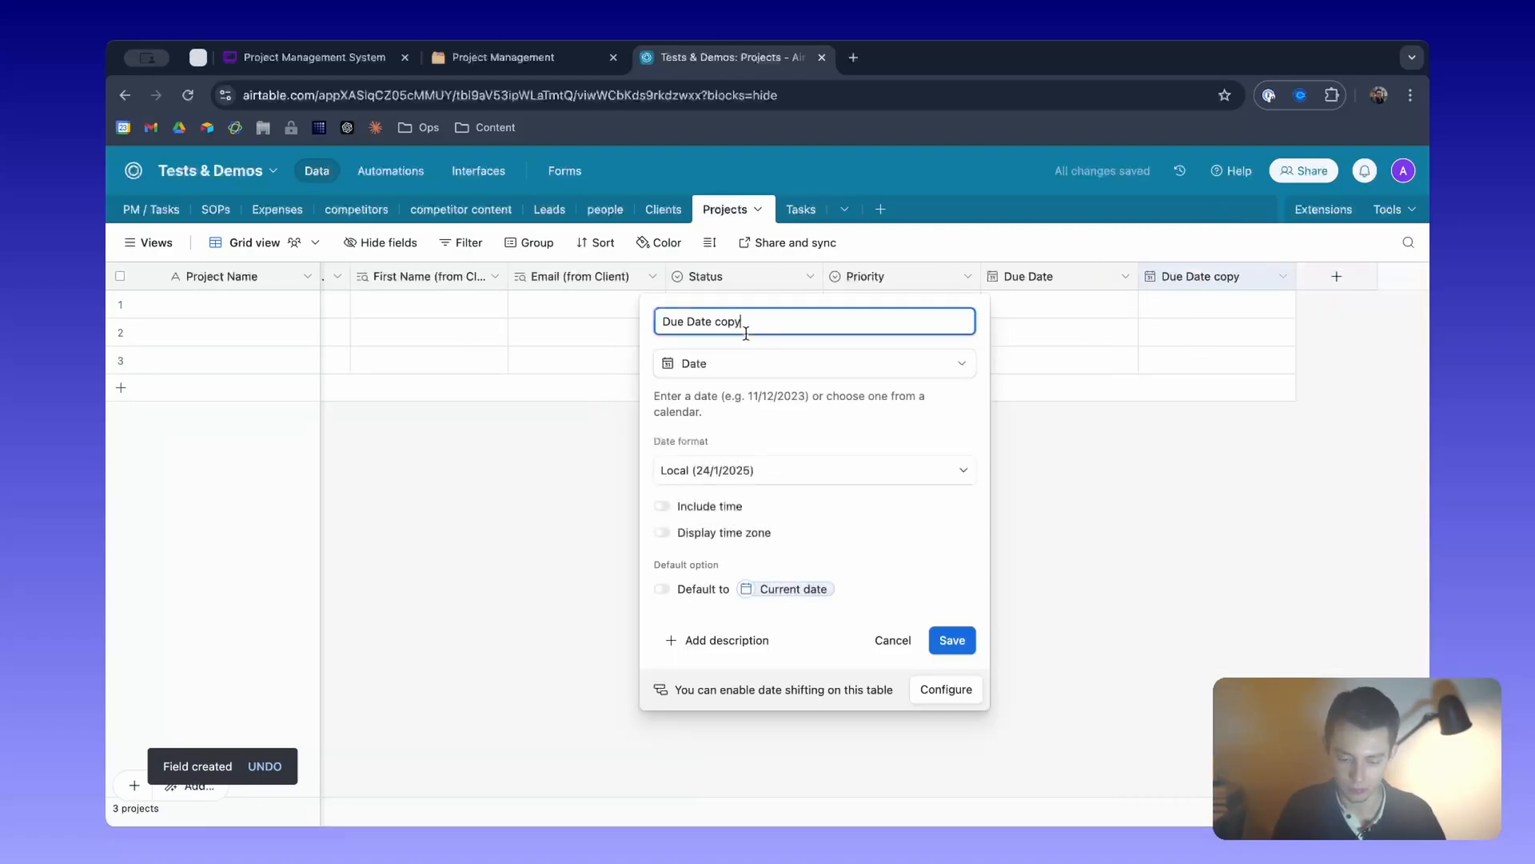
pyautogui.write('Star')
pyautogui.write('ate')
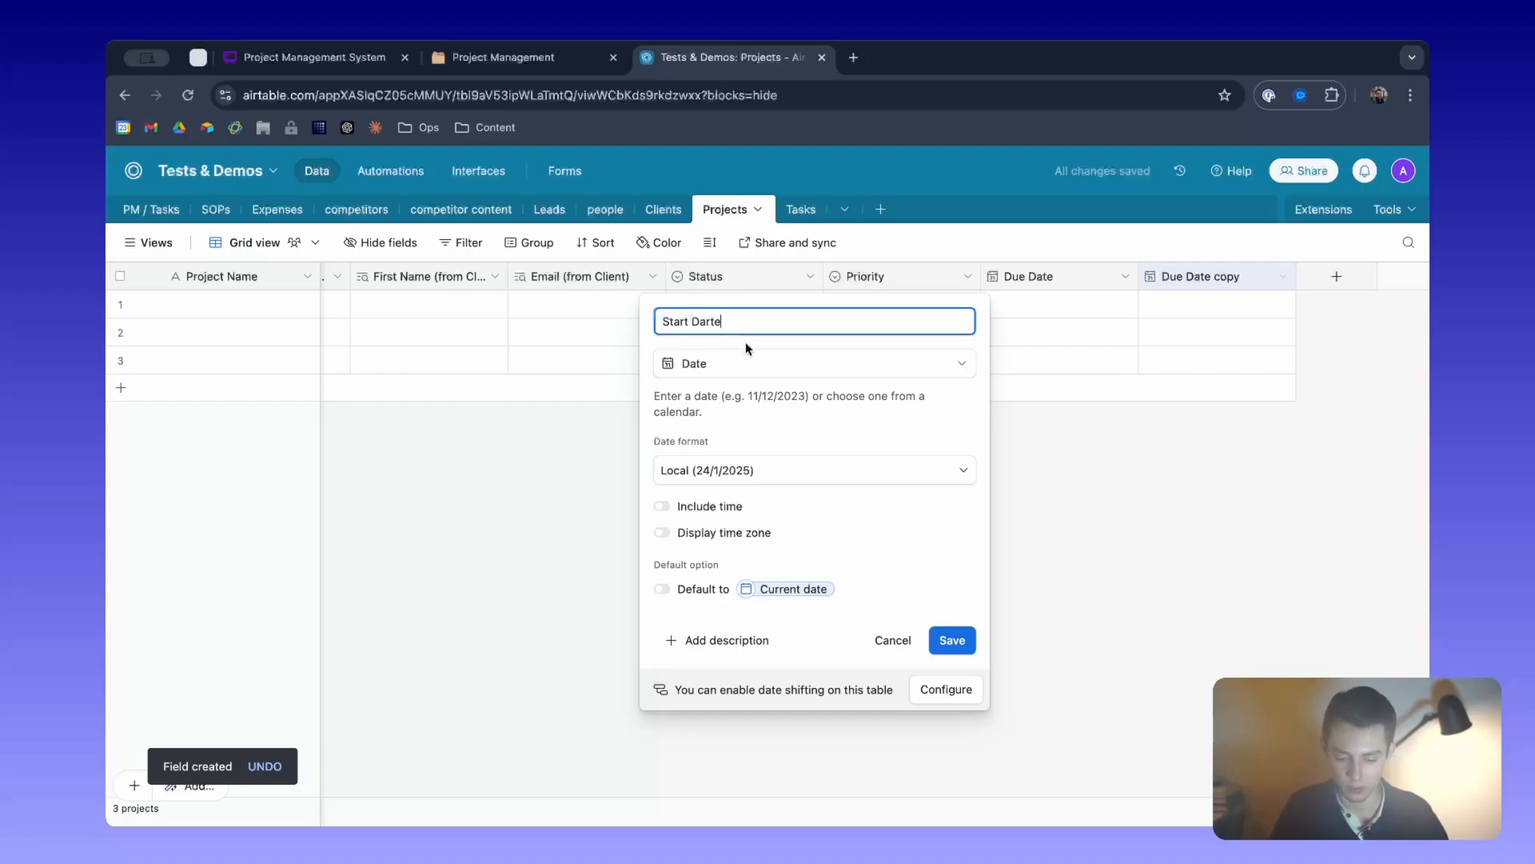
pyautogui.click(947, 640)
# Duplicate the Start Date field in the Projects table and rename the copy Actual End Date.
pyautogui.rightClick(1186, 286)
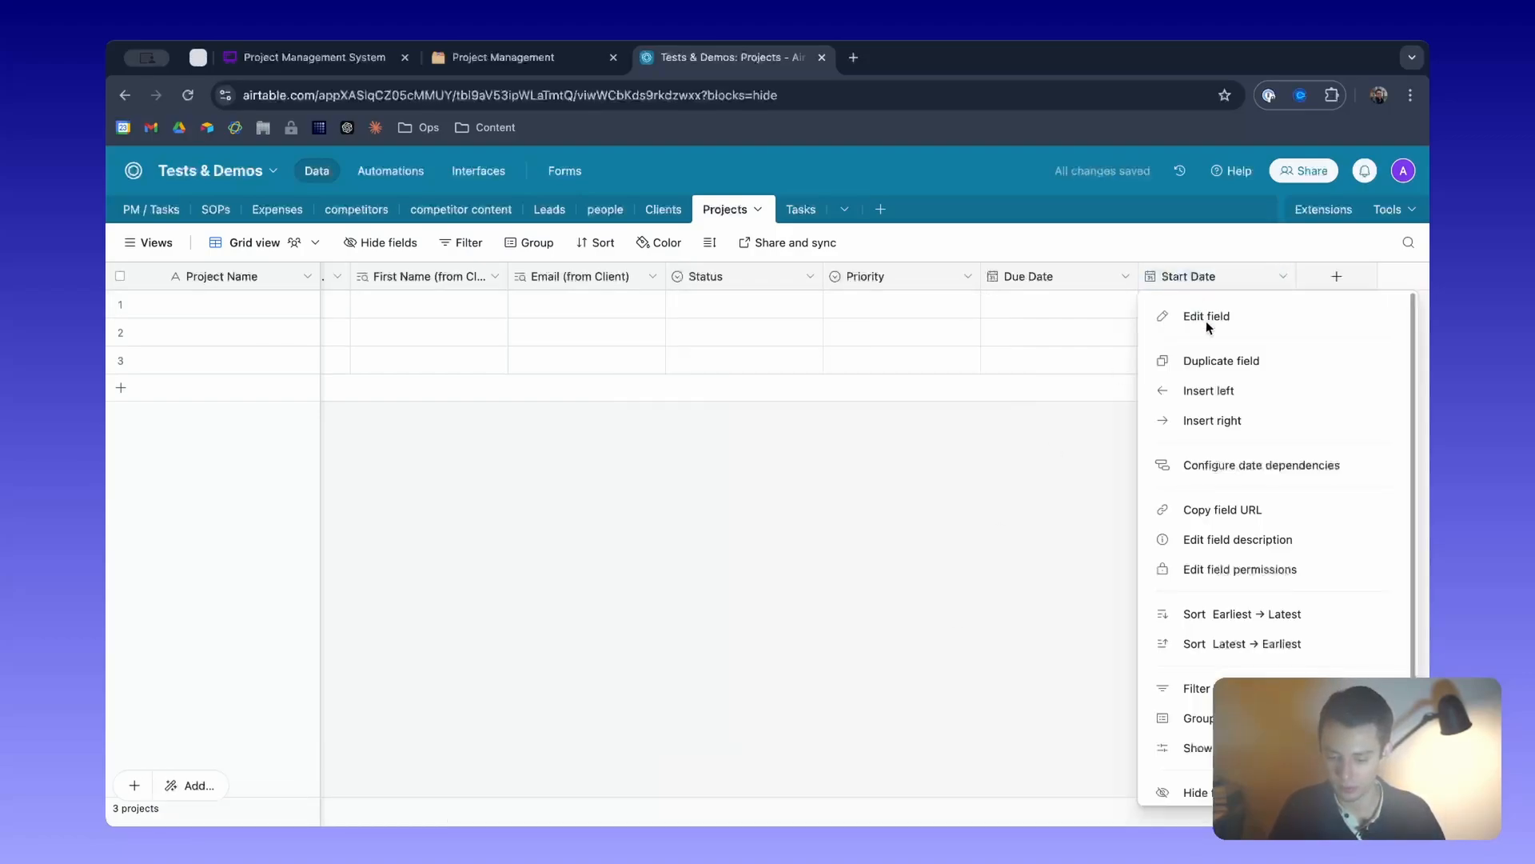
pyautogui.click(1261, 363)
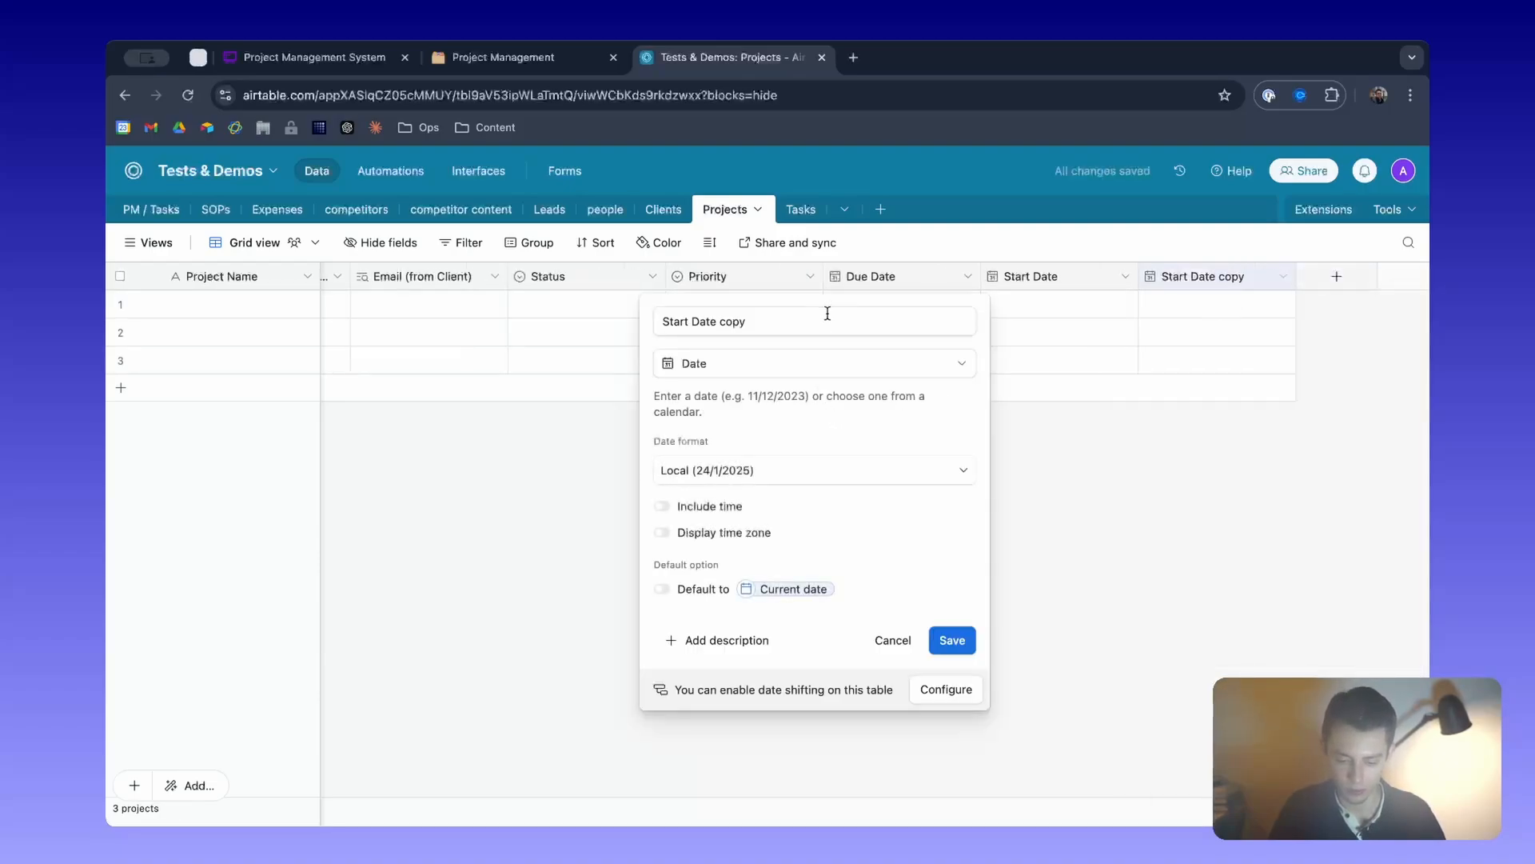
pyautogui.tripleClick(827, 313)
pyautogui.write('A')
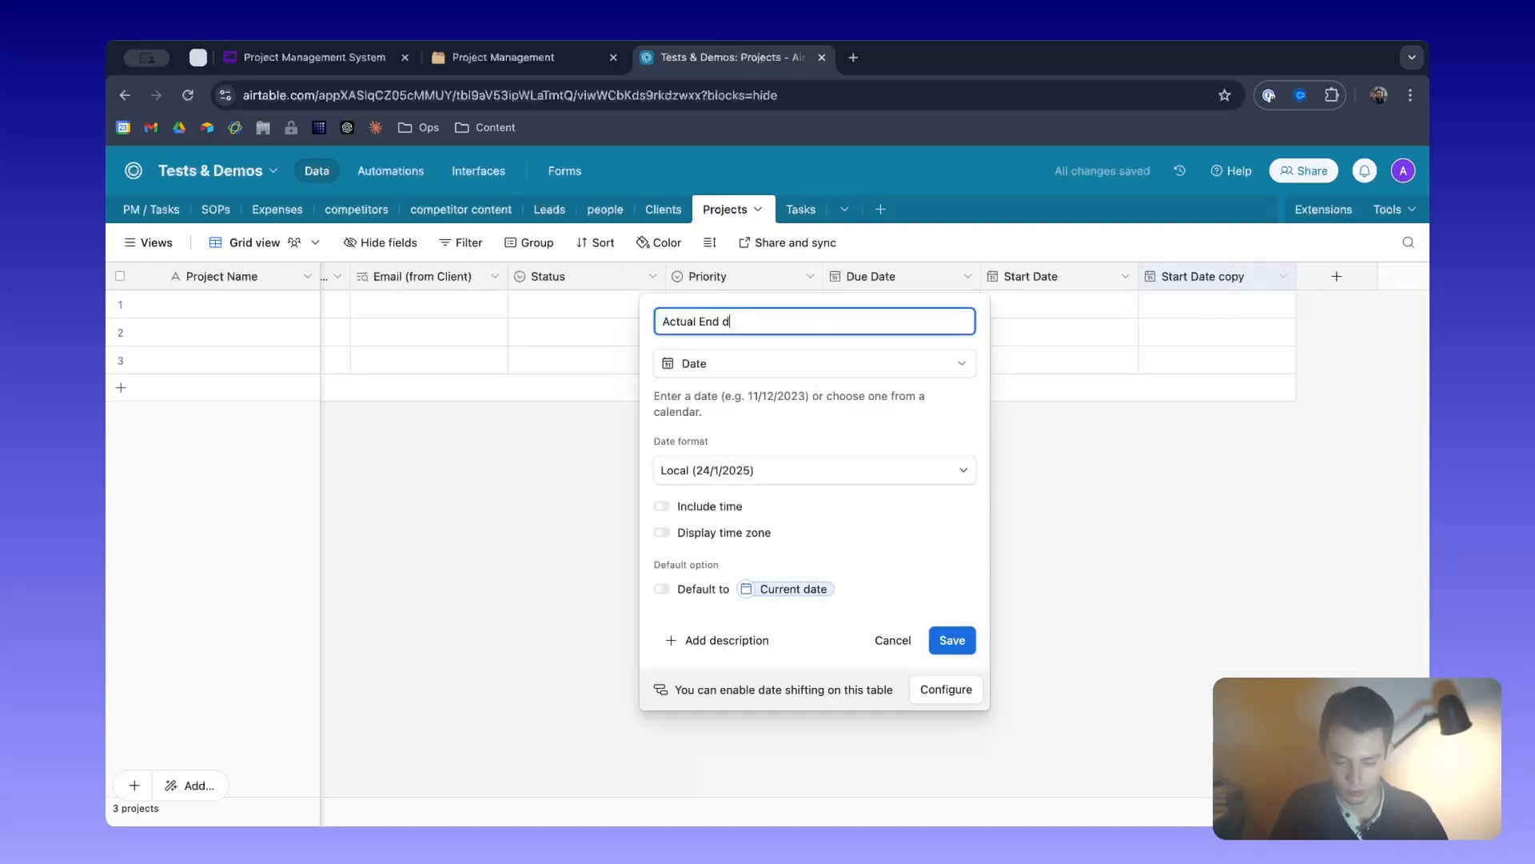
pyautogui.write('ctual End Date')
pyautogui.click(952, 640)
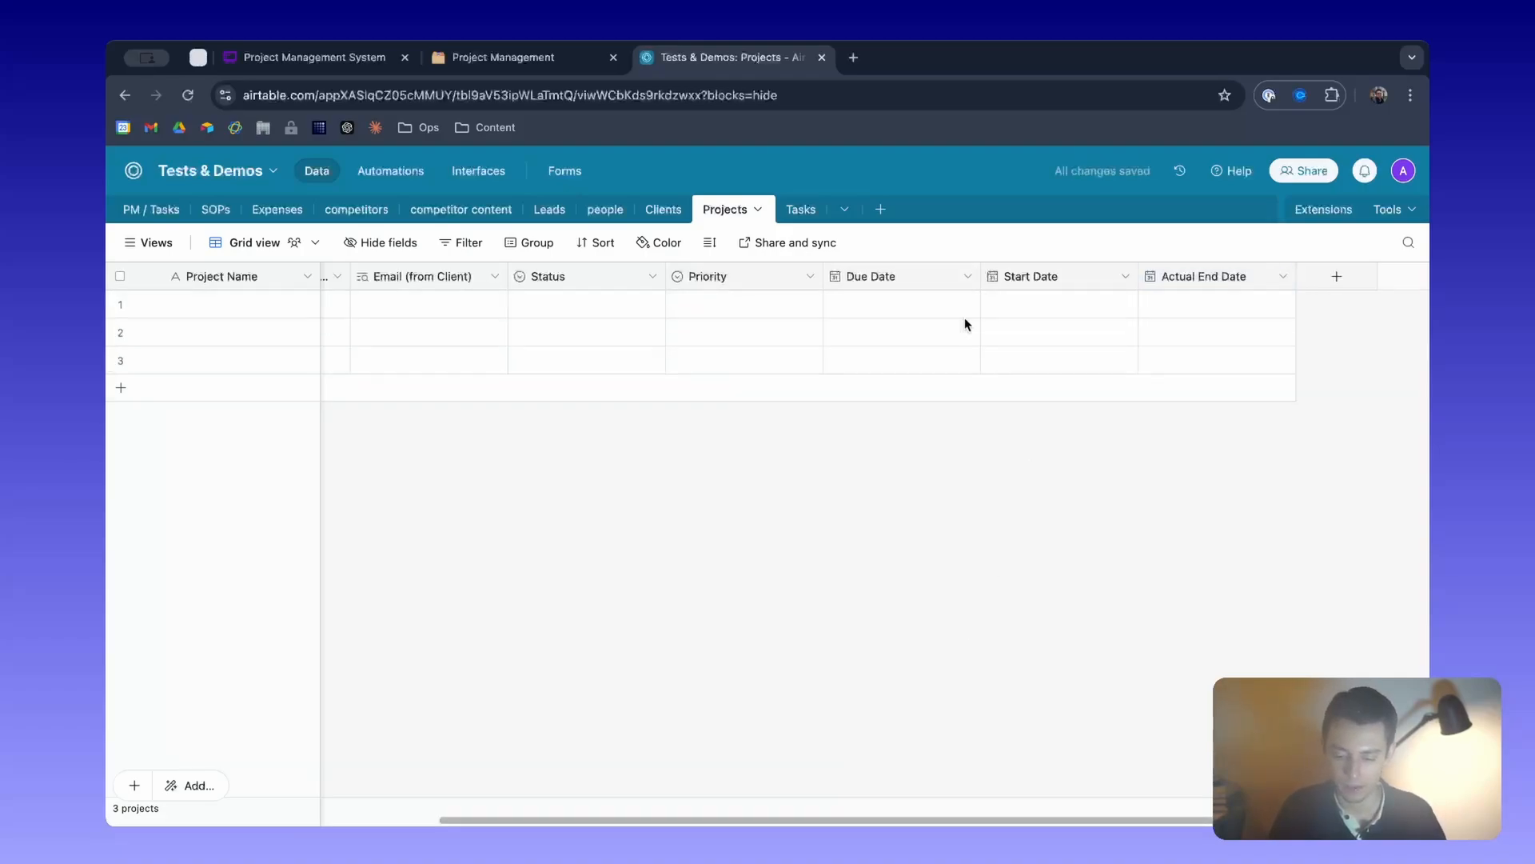
# Add a new field of type Formula to the Projects table and name it Delay.
pyautogui.click(1358, 280)
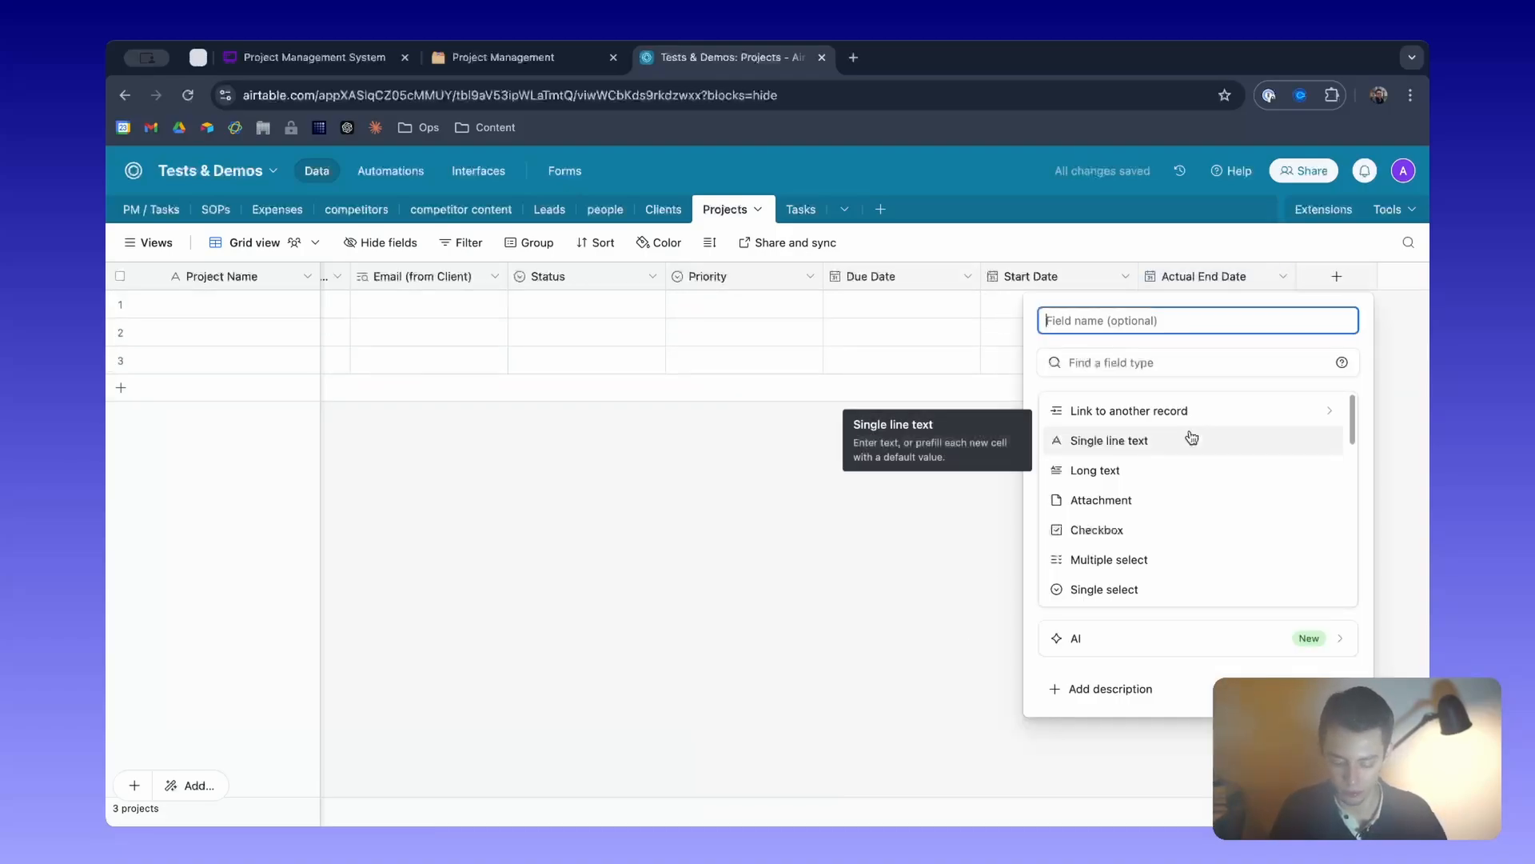
pyautogui.write('fo')
pyautogui.press('BackSpace')
pyautogui.press('BackSpace')
pyautogui.click(1169, 357)
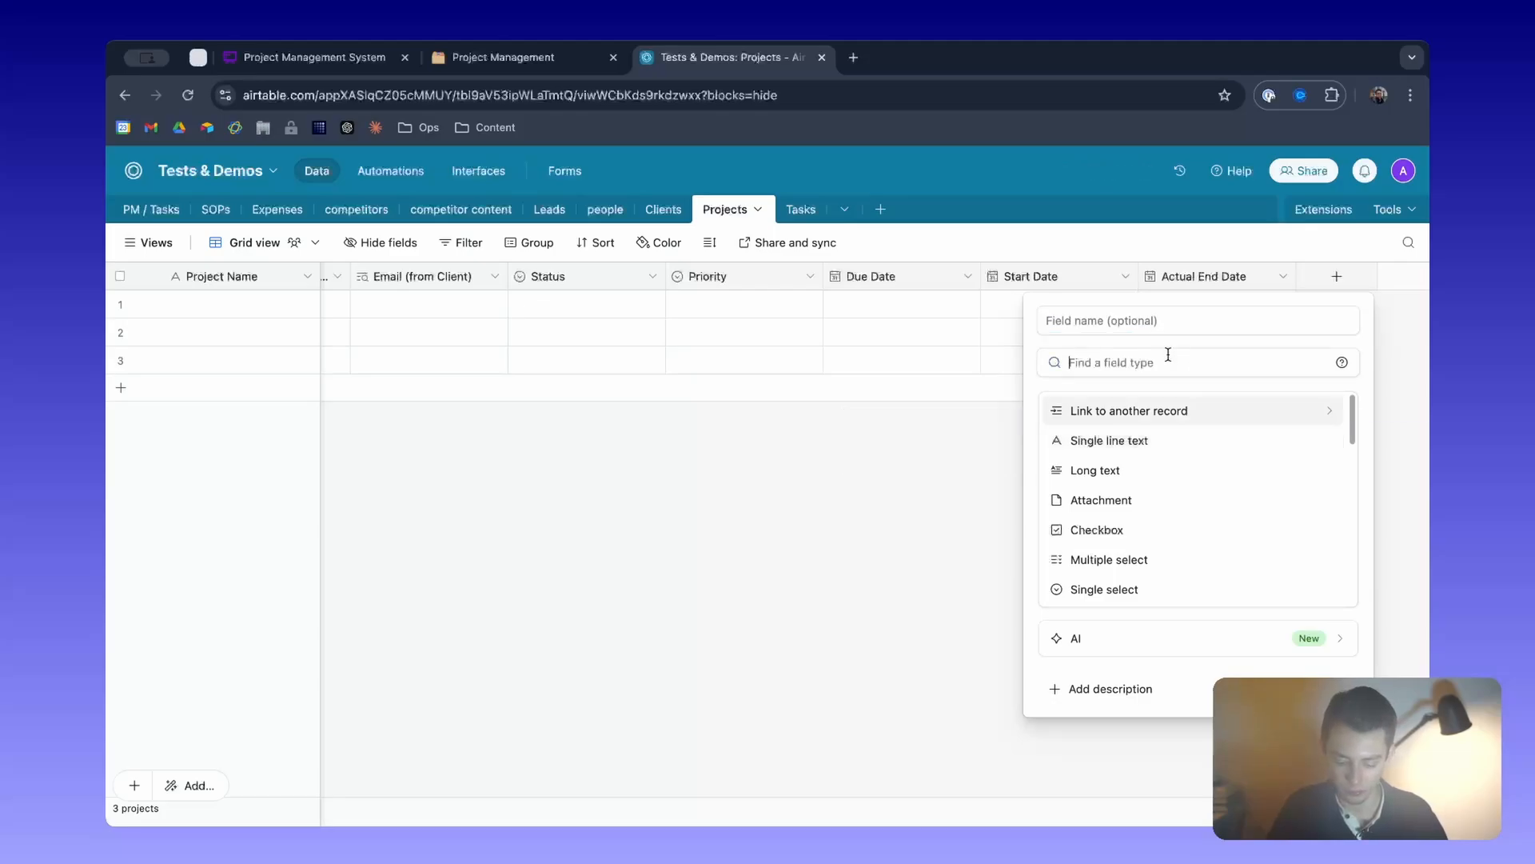
pyautogui.write('formula')
pyautogui.click(1142, 412)
pyautogui.click(1138, 319)
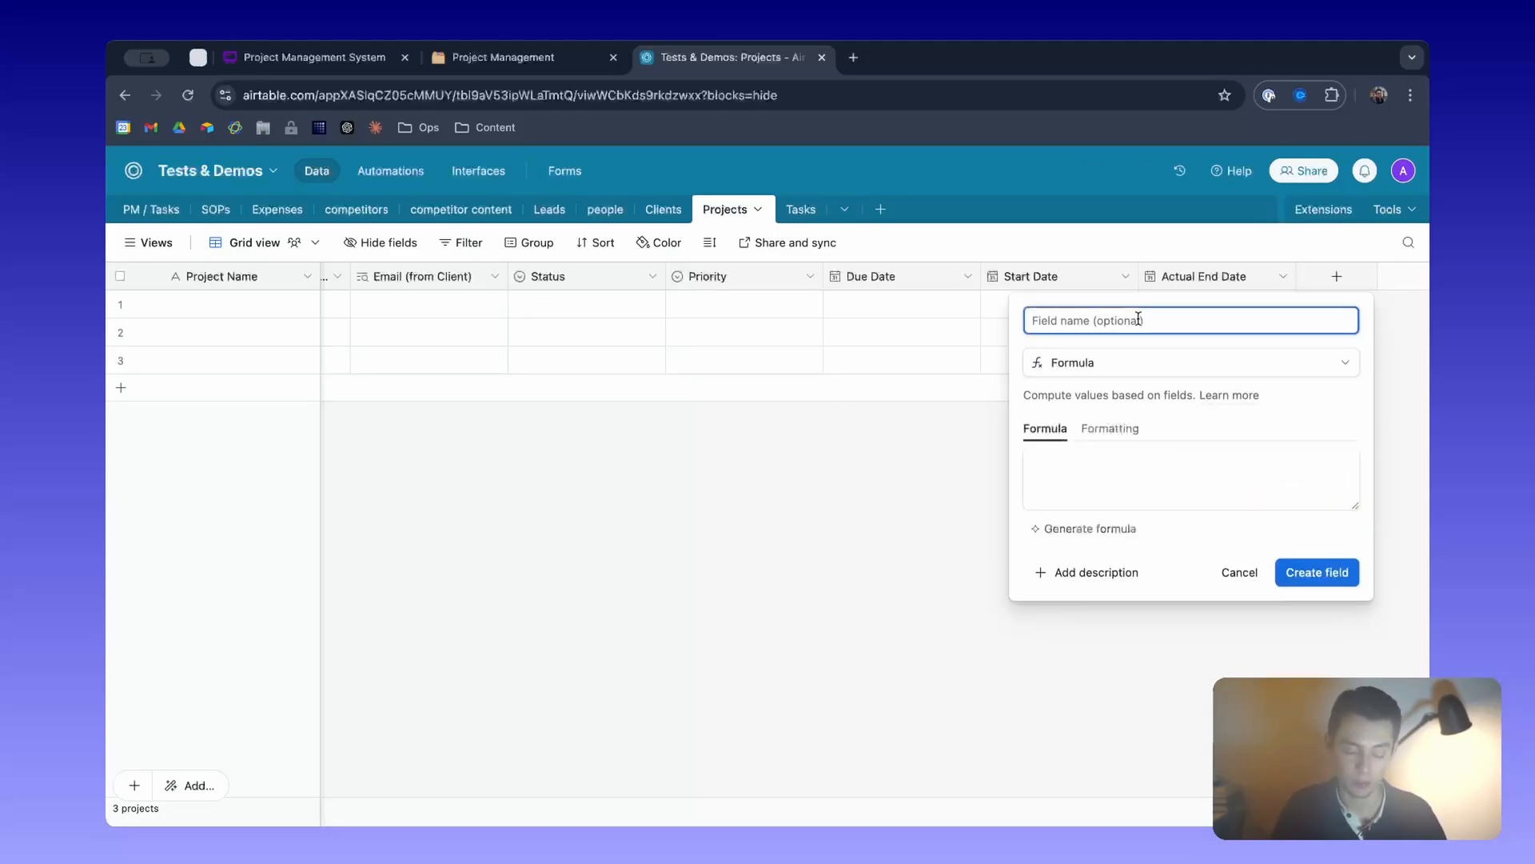
pyautogui.write('Delay')
# Check the date and Delay columns in Notion's Projects list, and create Airtable's Delay field with the formula {Due Date}-{Actual End Date}.
pyautogui.hotkey('ctrl', 'shift', 'Tab')
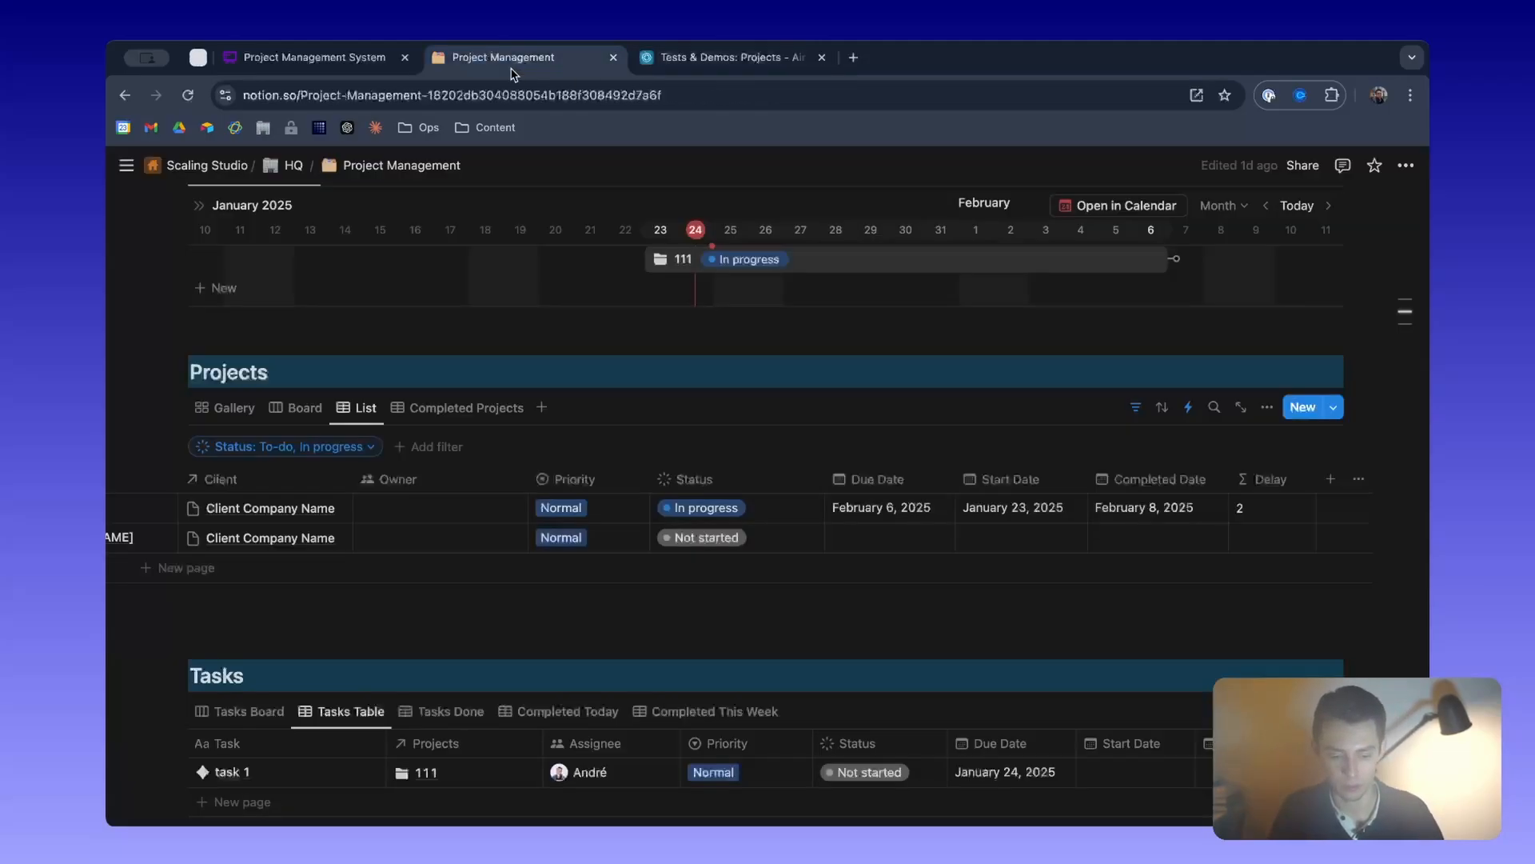
pyautogui.hscroll(1, 975, 534)
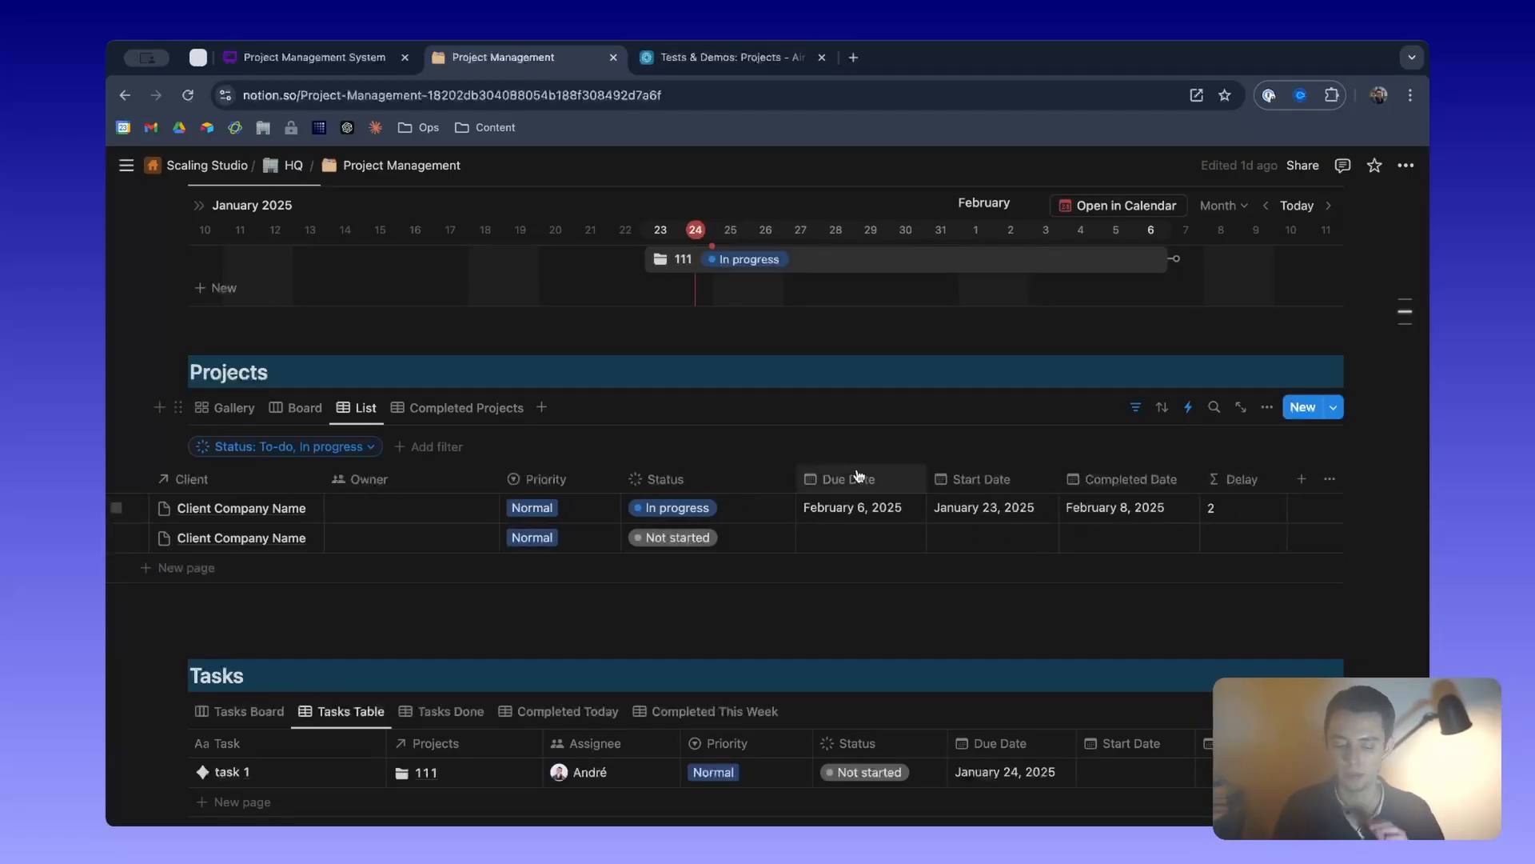
pyautogui.click(736, 58)
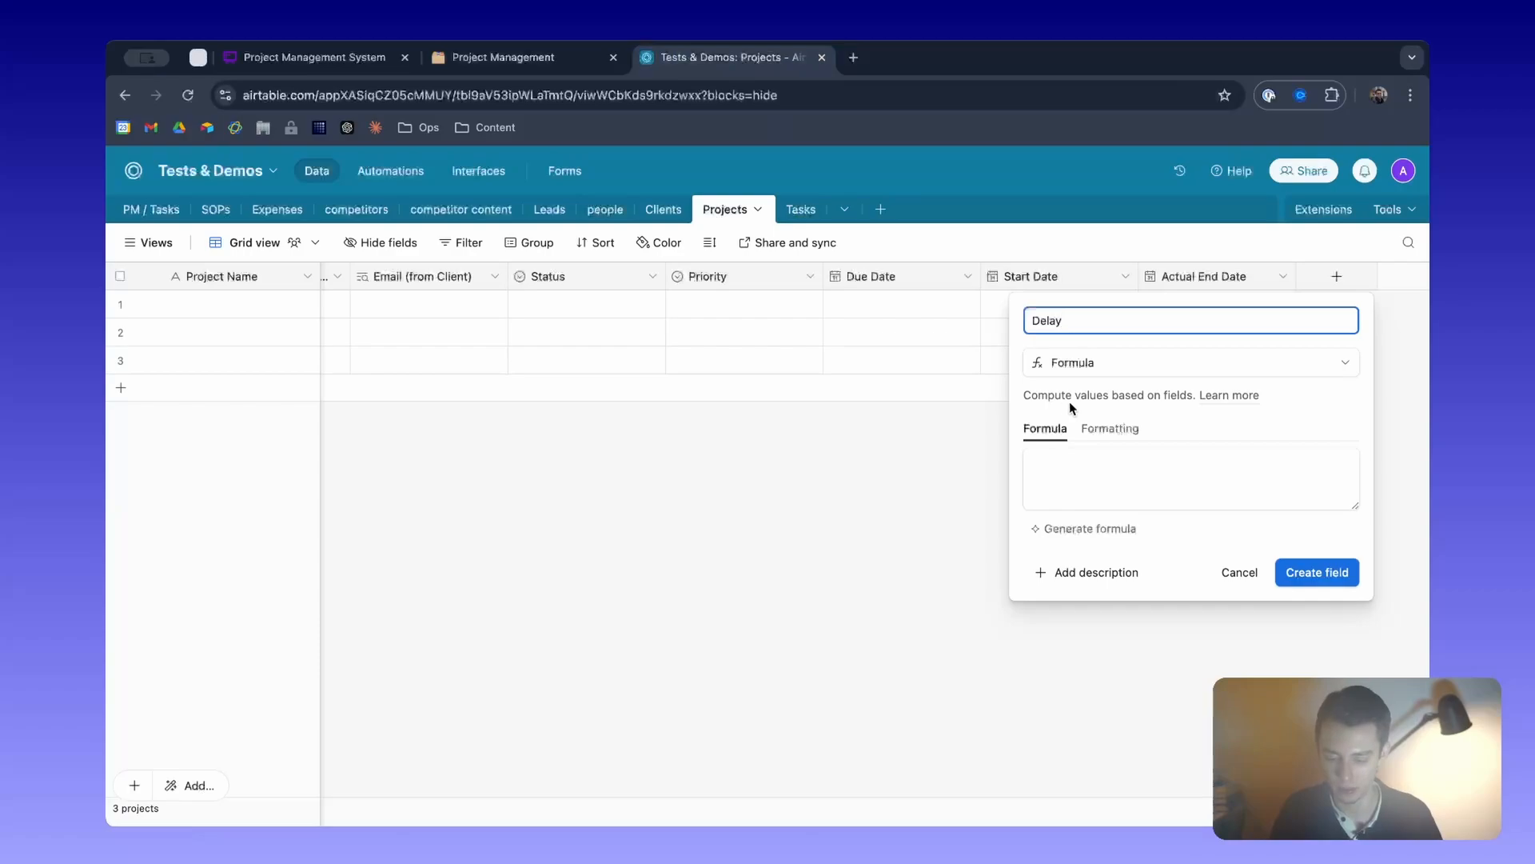
pyautogui.click(1110, 471)
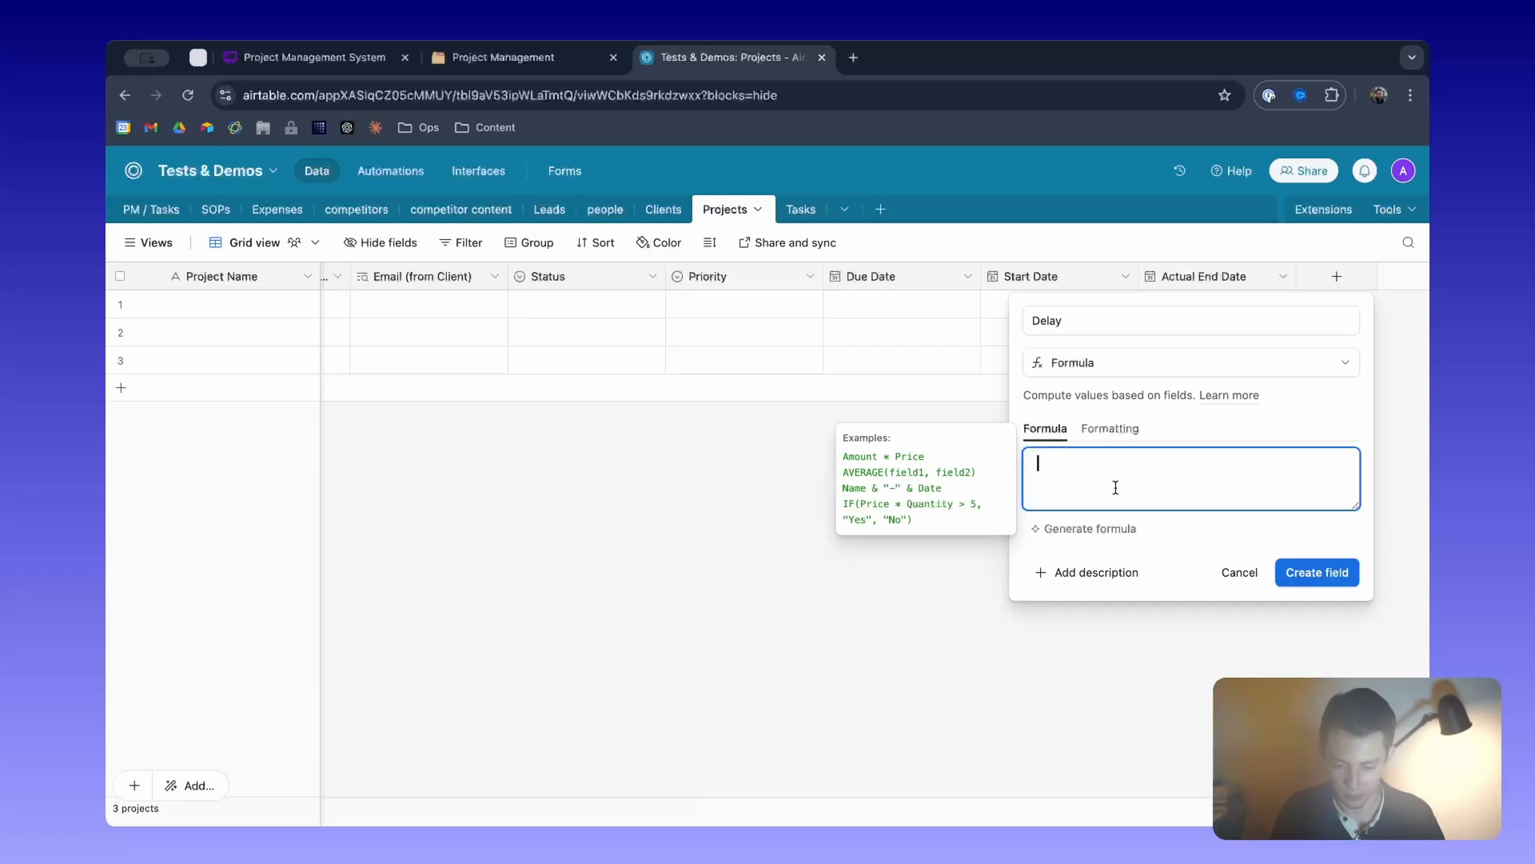
pyautogui.write('{Du')
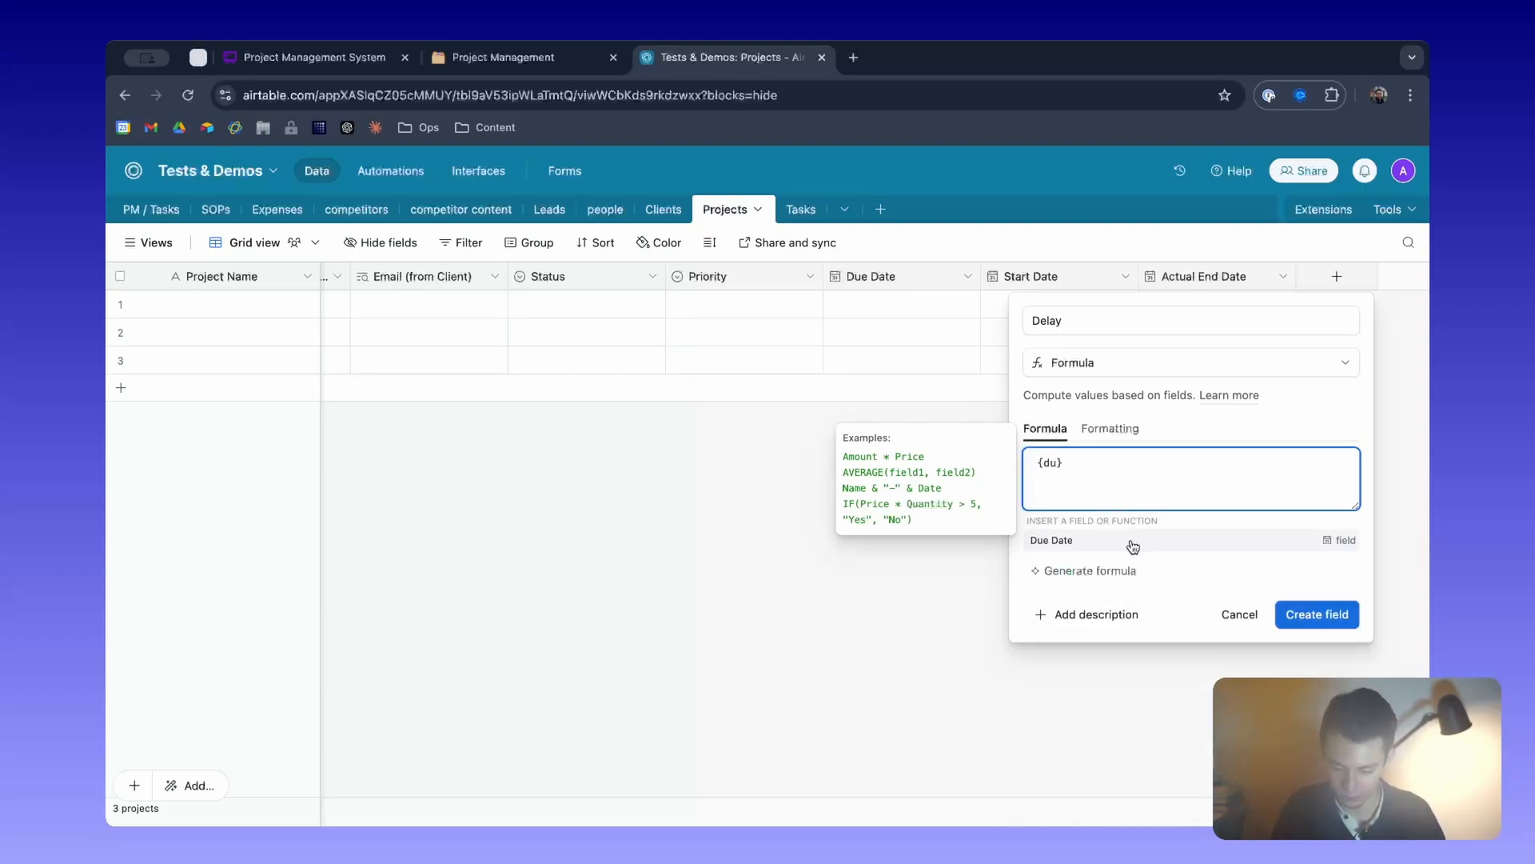
pyautogui.click(1131, 542)
pyautogui.write('-{')
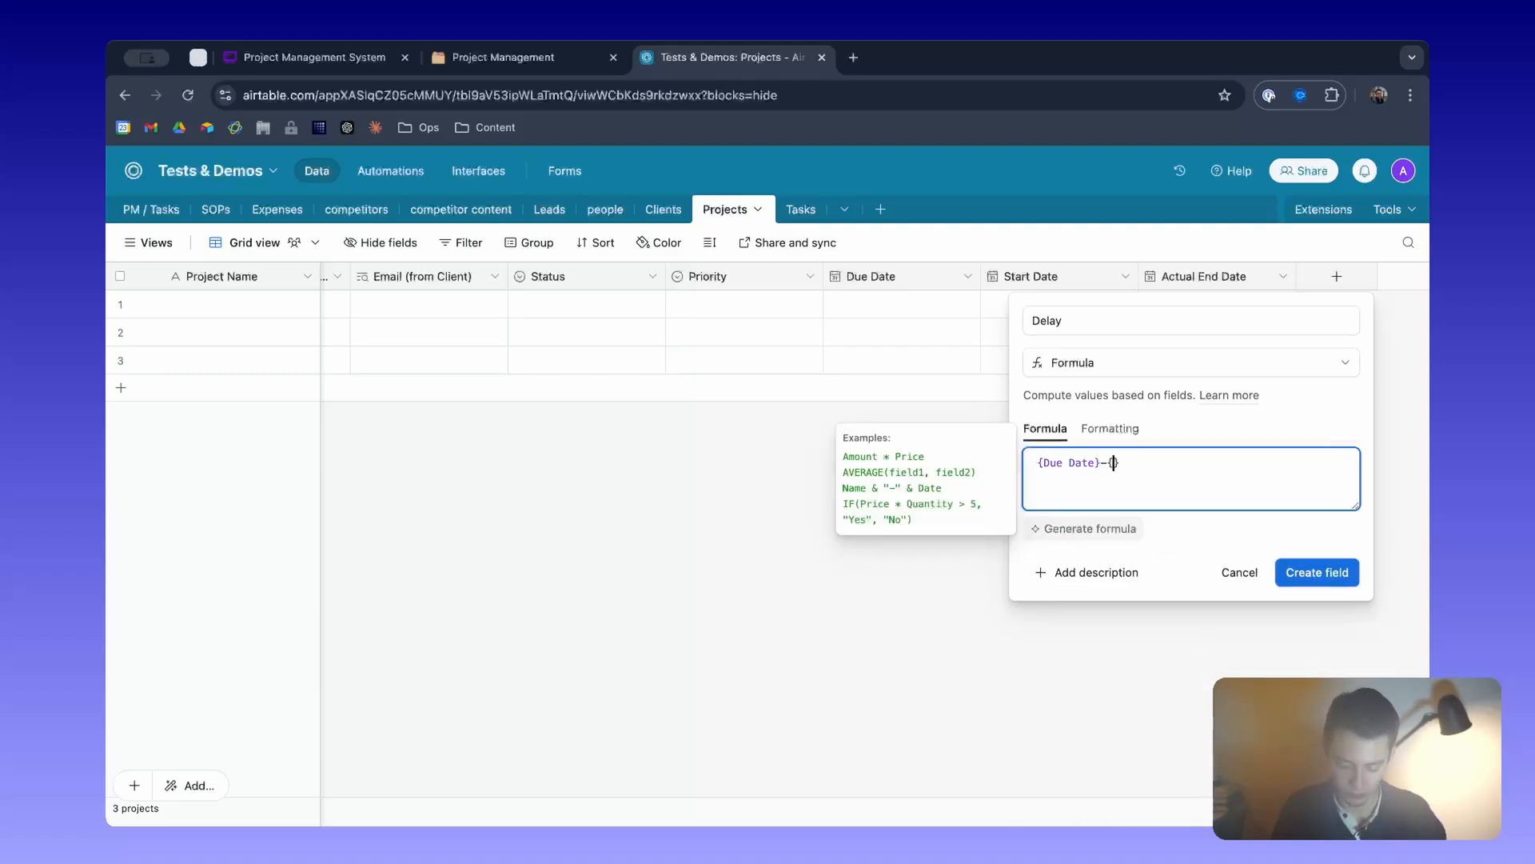
pyautogui.write('comp')
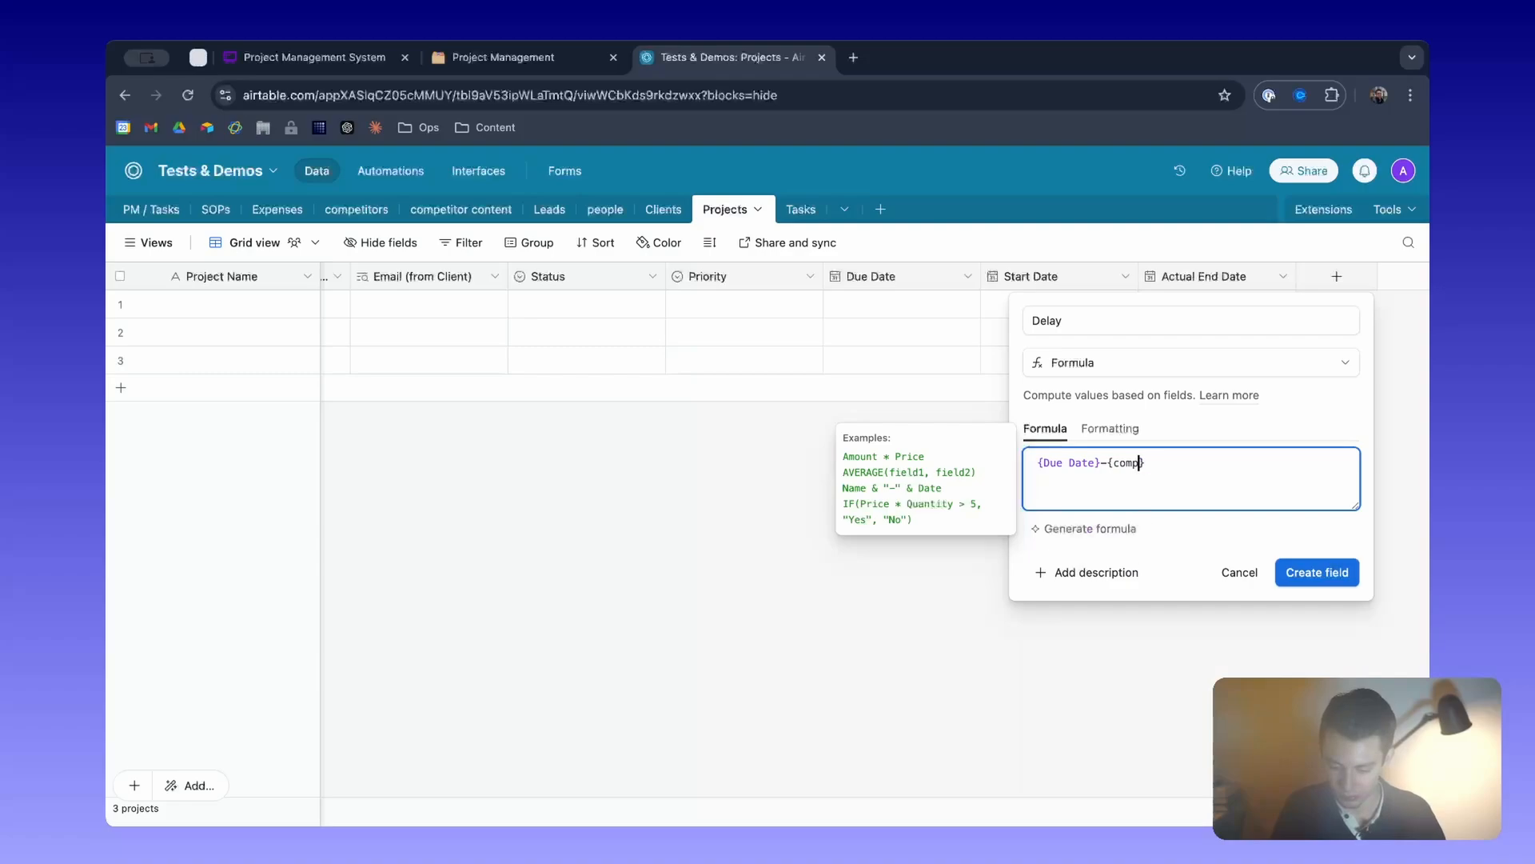
pyautogui.press('BackSpace')
pyautogui.press('BackSpace')
pyautogui.write('ac')
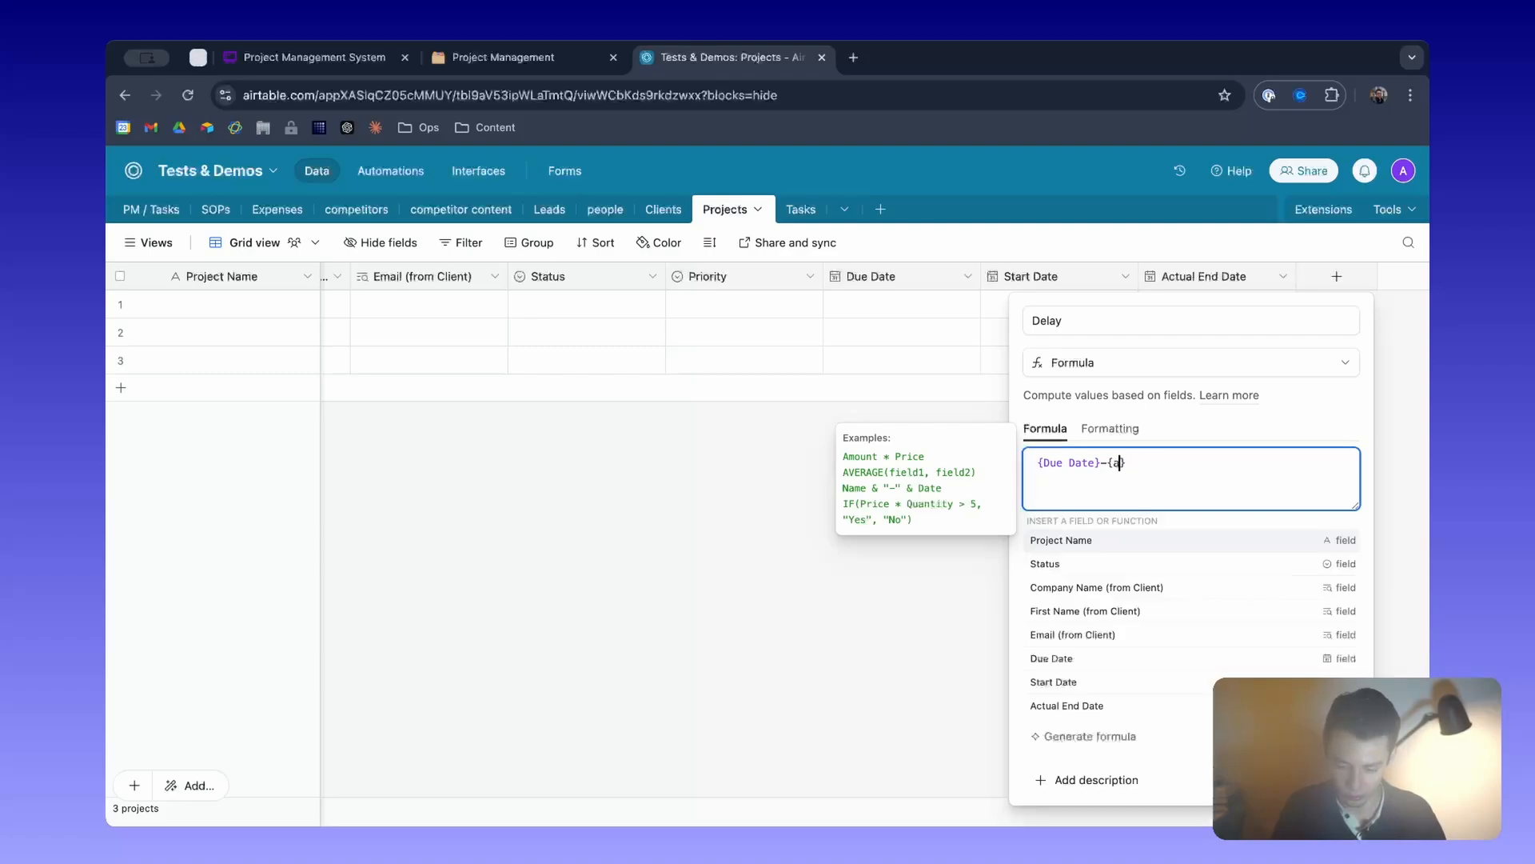
pyautogui.click(1160, 539)
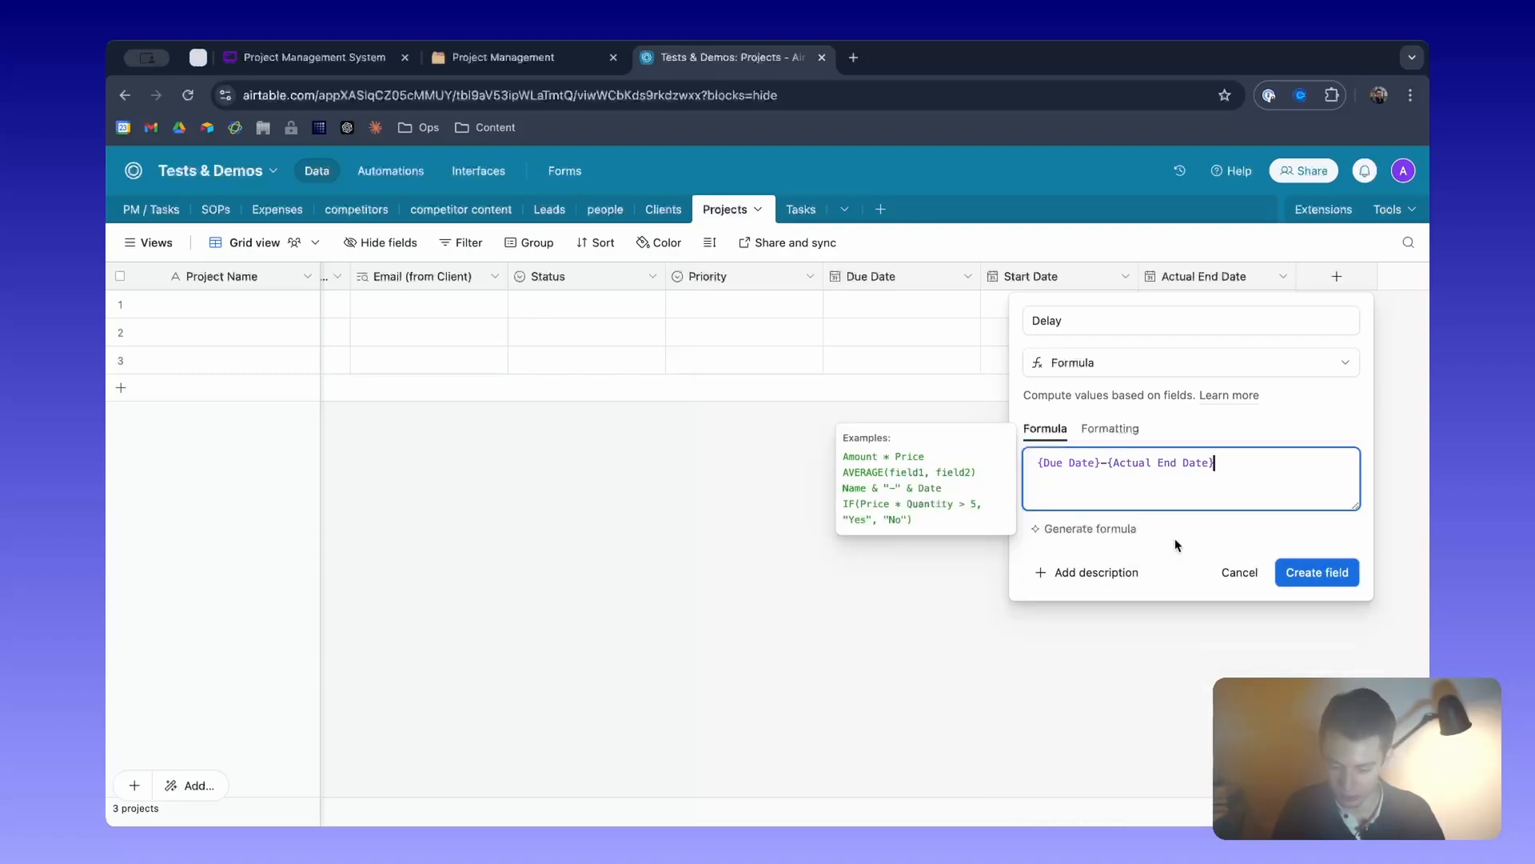
pyautogui.click(1329, 572)
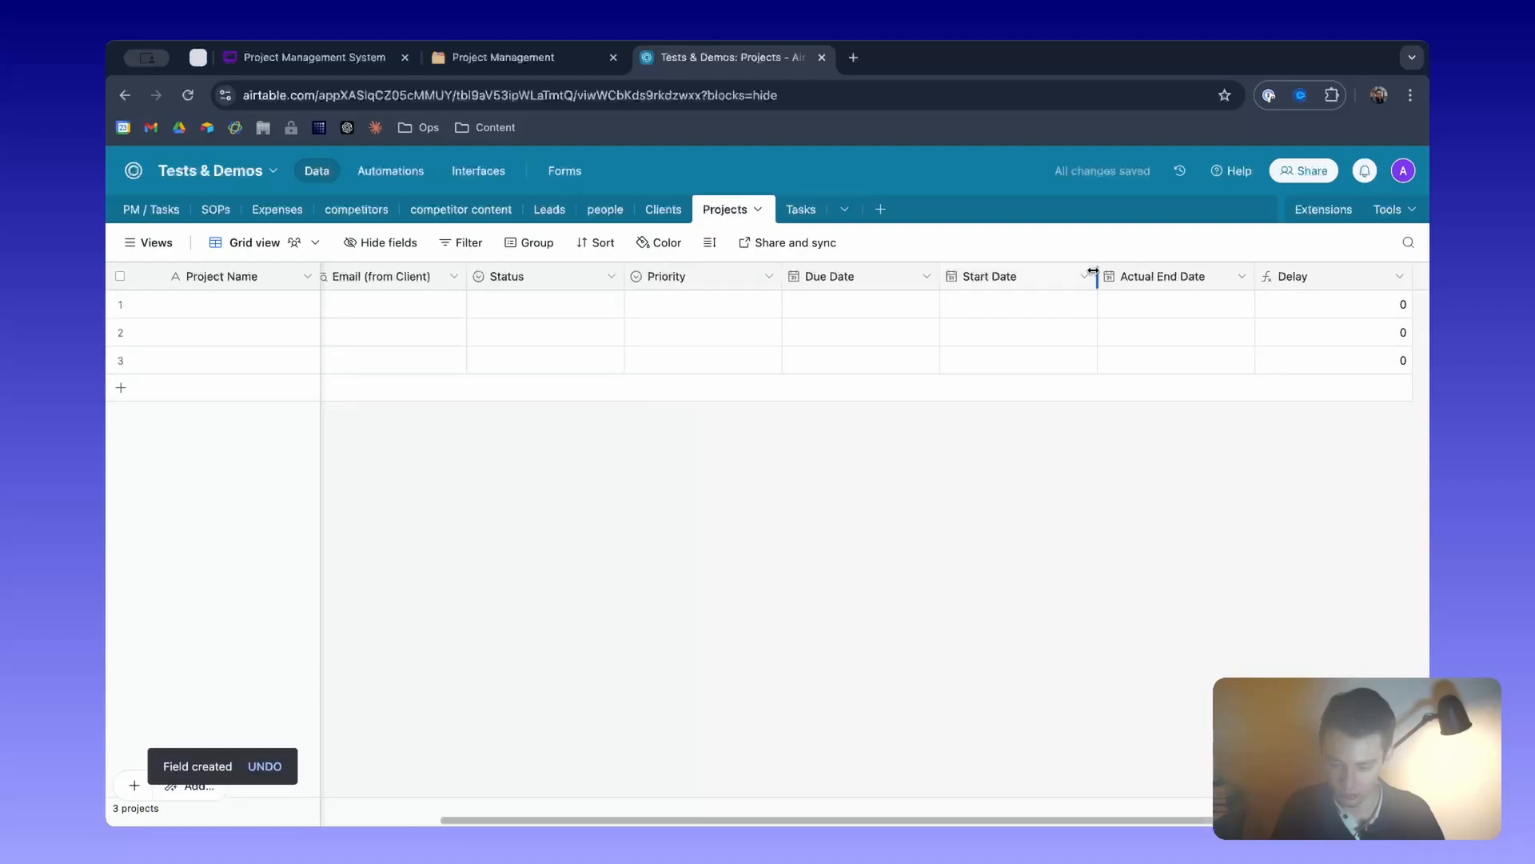
# Set the first project's Actual End Date to 23/1/2025 and Due Date to 6/1/2025, and check its Delay value.
pyautogui.click(1063, 302)
pyautogui.click(1139, 309)
pyautogui.click(1138, 308)
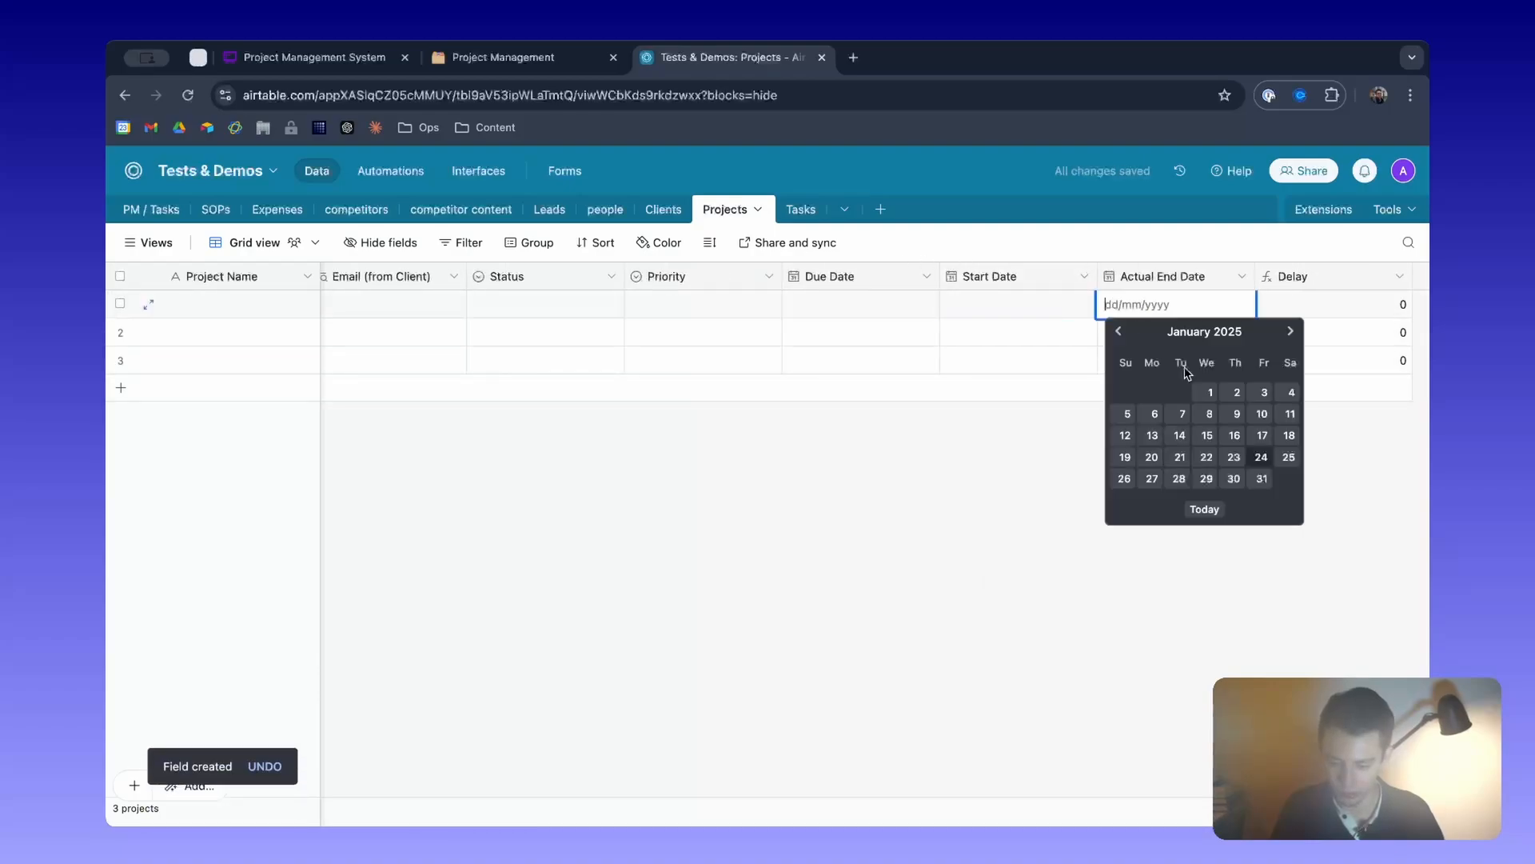
pyautogui.click(1233, 436)
pyautogui.doubleClick(904, 318)
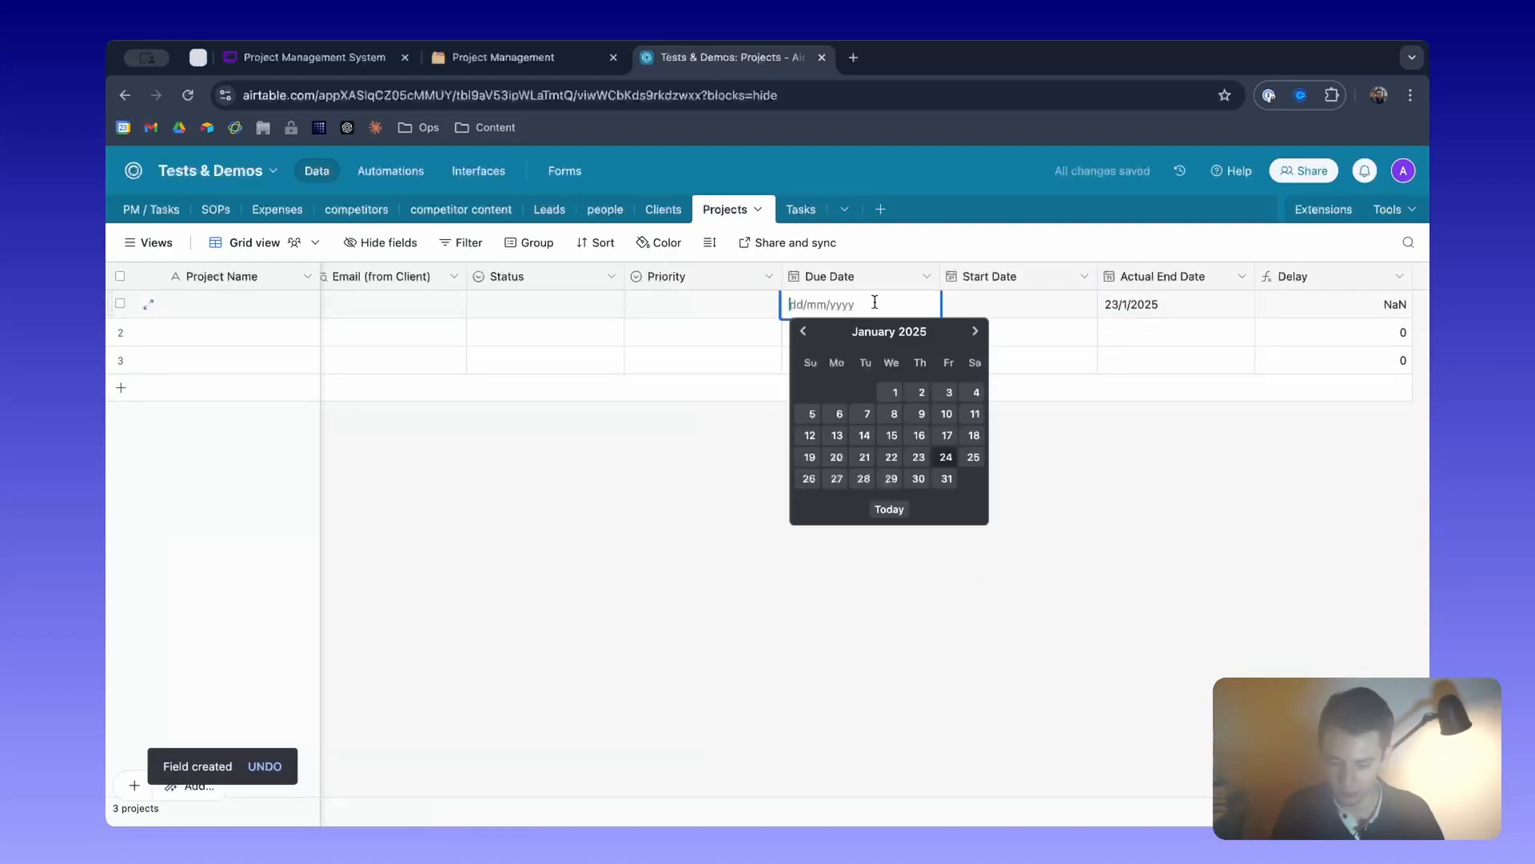
pyautogui.click(834, 420)
pyautogui.click(1023, 489)
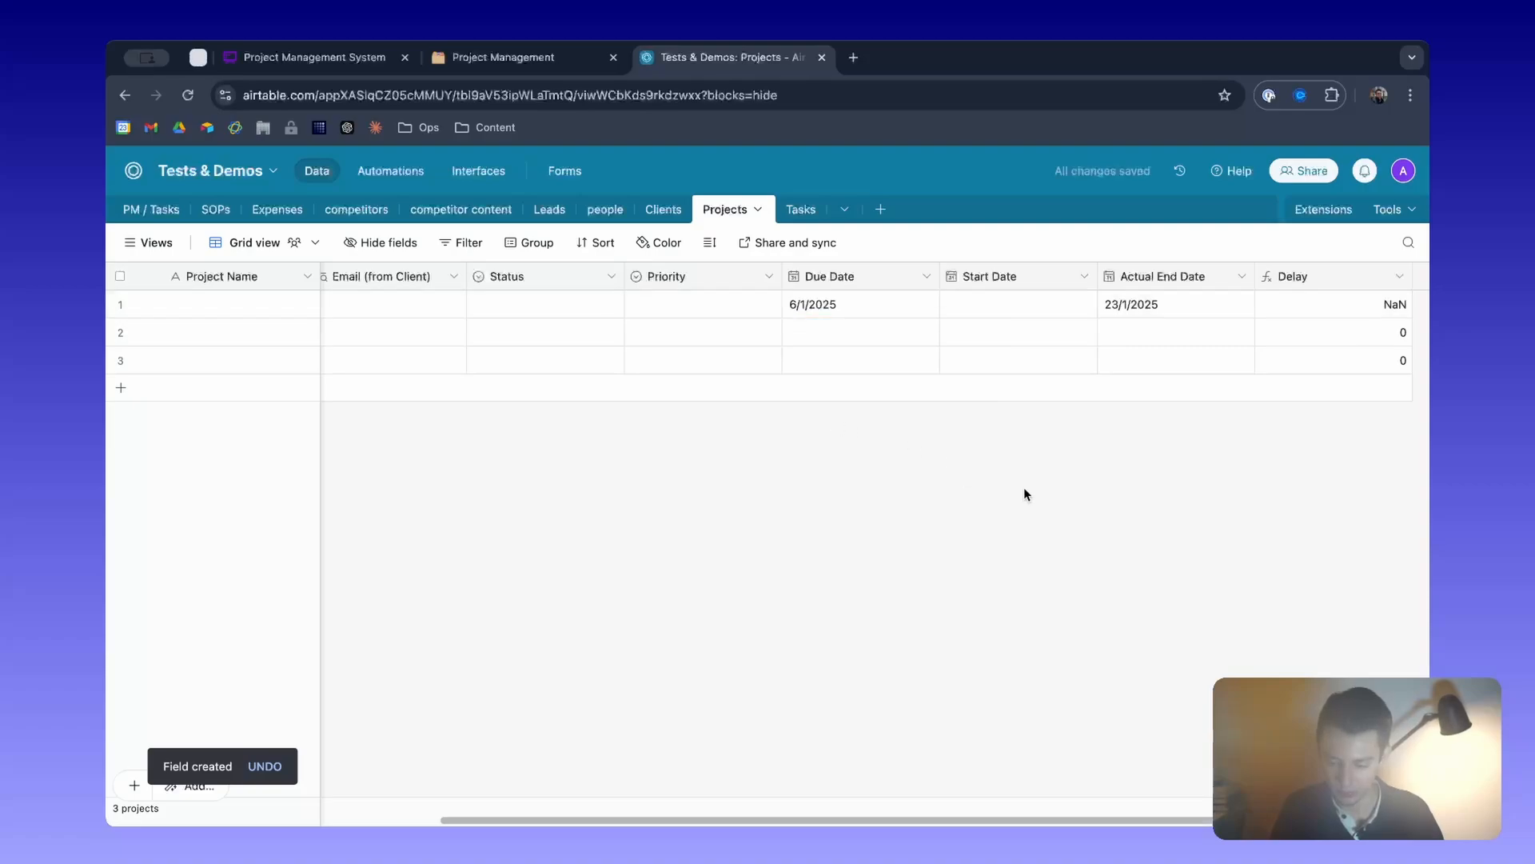
pyautogui.hscroll(3, 1048, 371)
pyautogui.doubleClick(1232, 309)
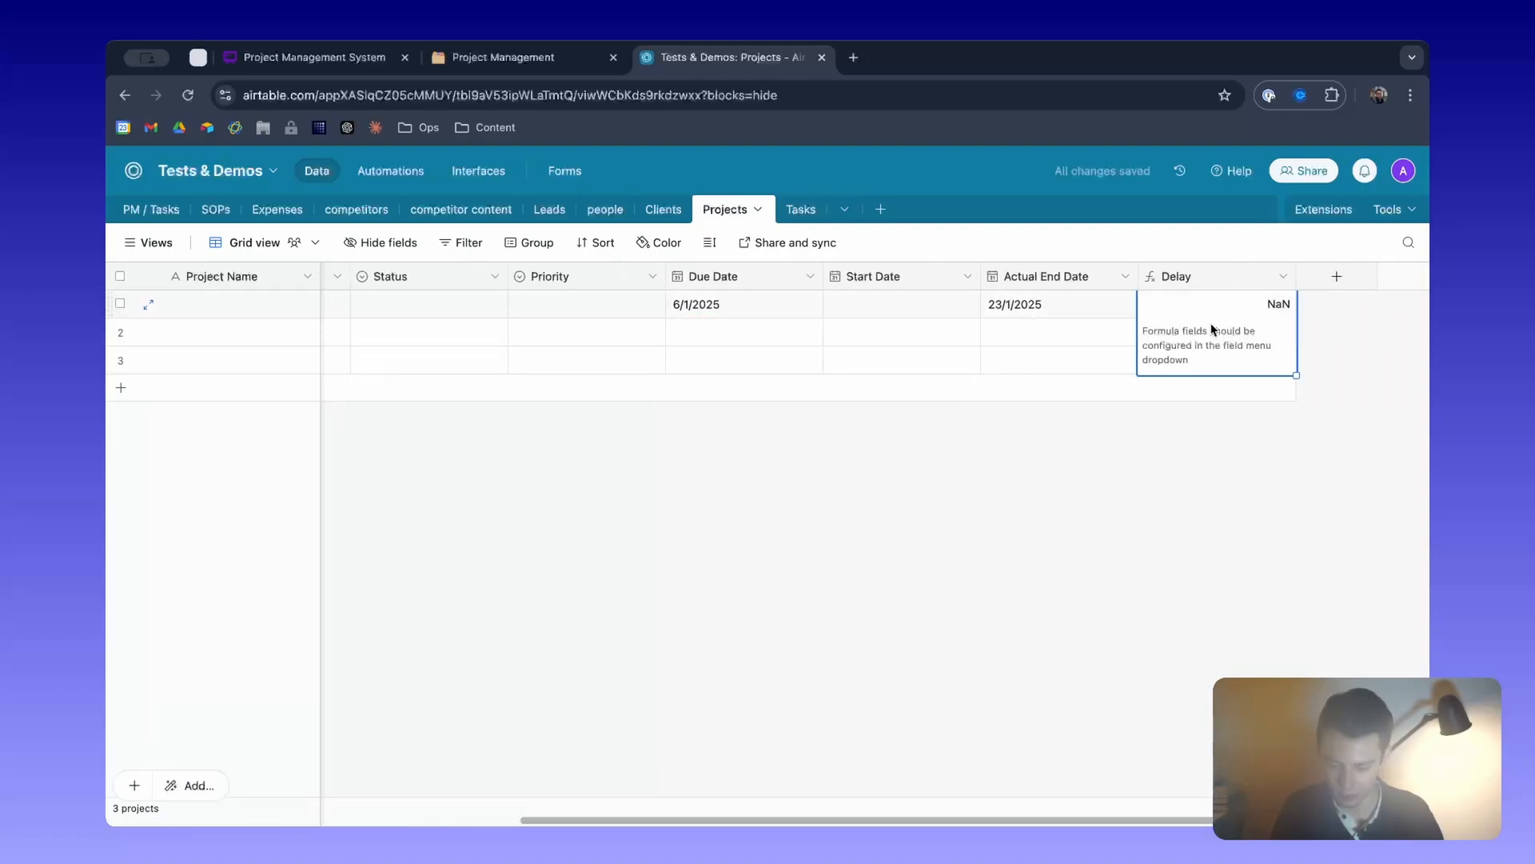
pyautogui.click(1359, 347)
# Open the Delay field for editing and clear its existing formula.
pyautogui.doubleClick(1232, 291)
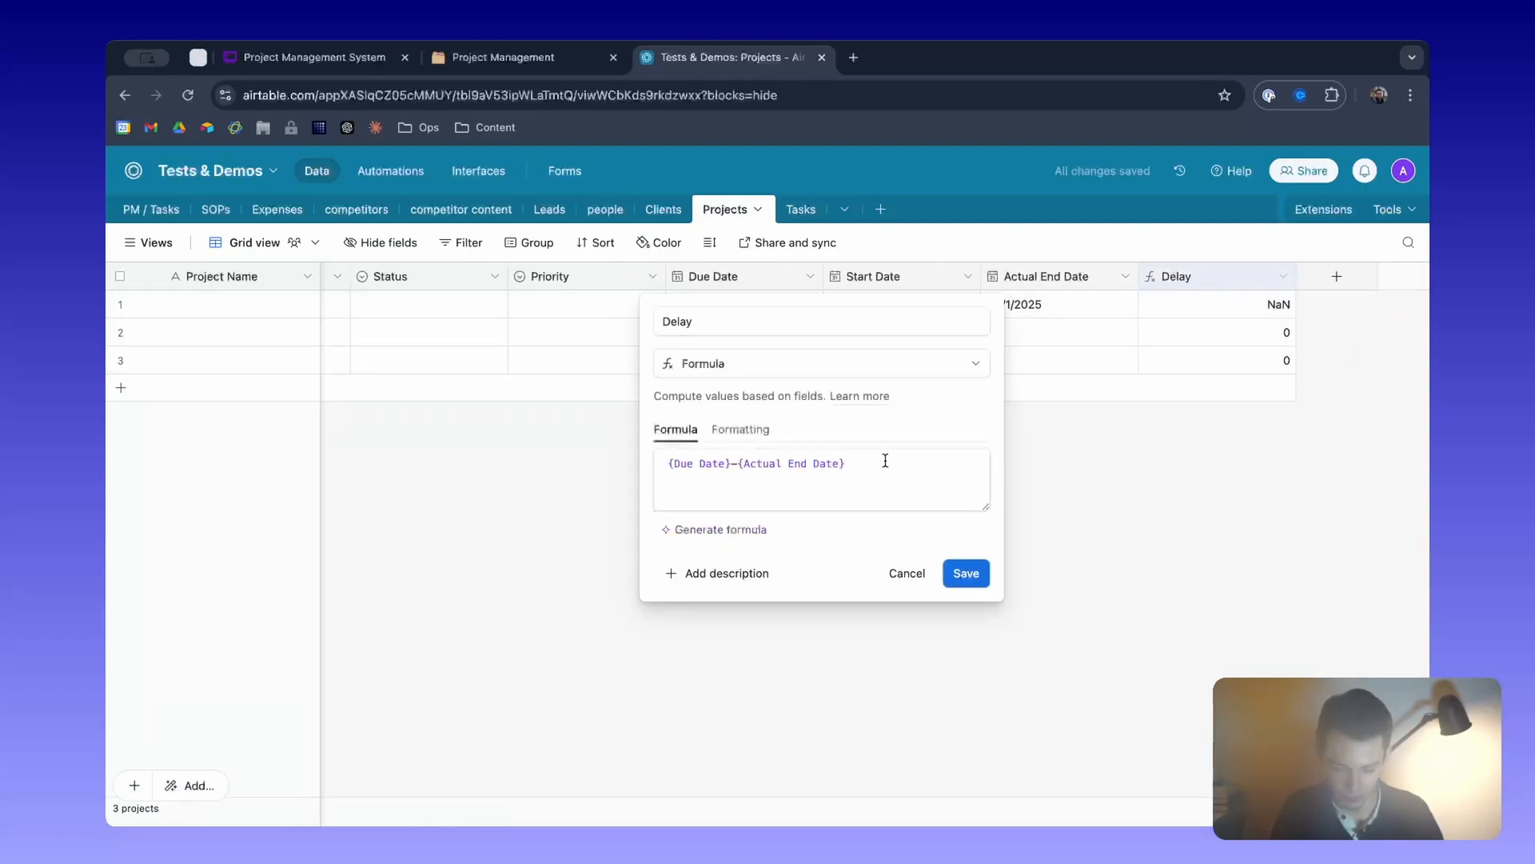
pyautogui.click(861, 457)
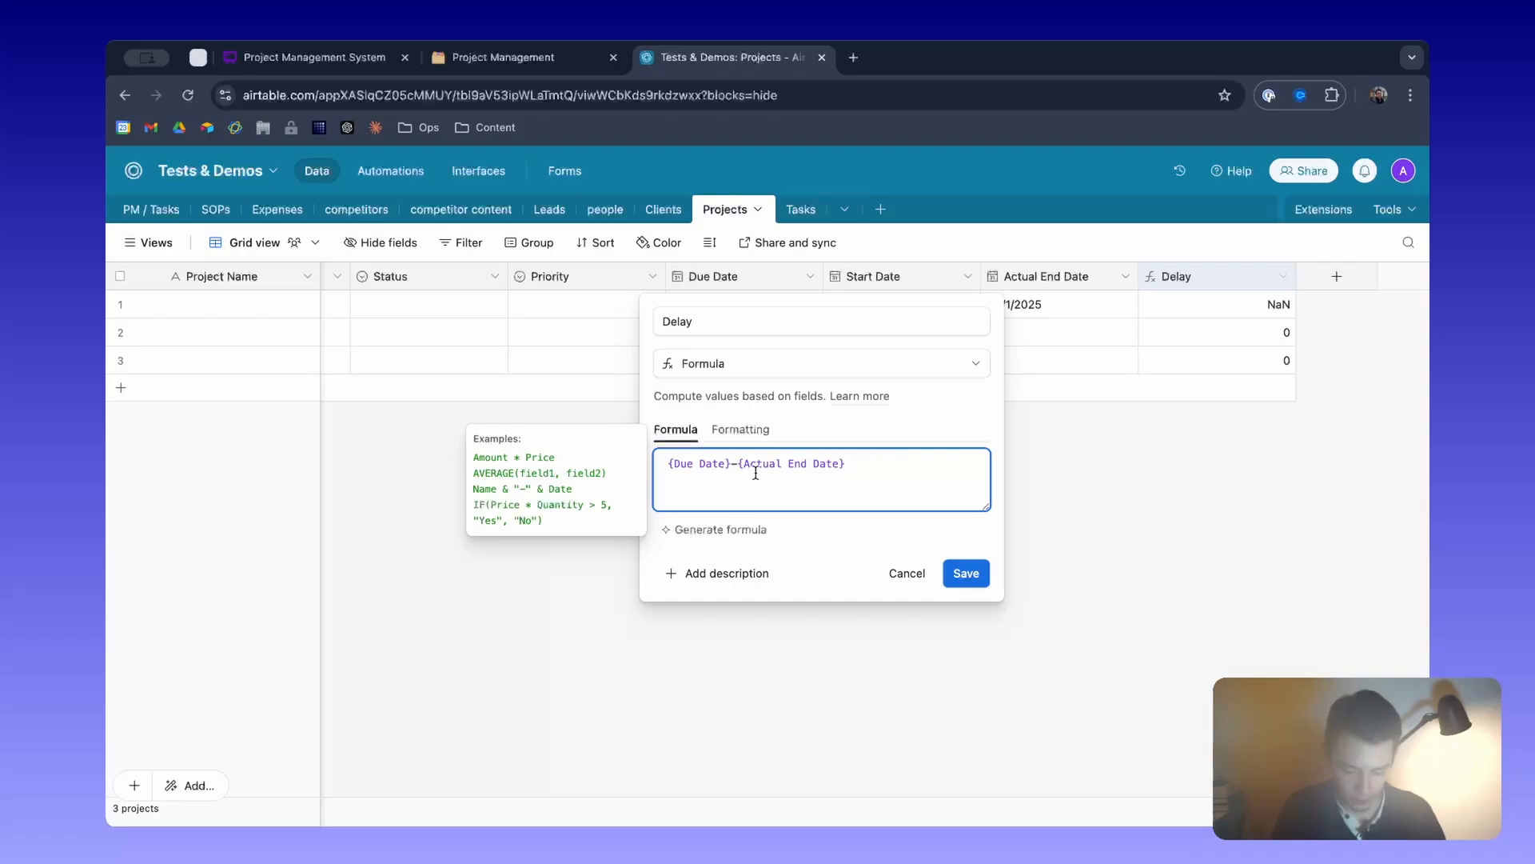
pyautogui.moveTo(898, 462); pyautogui.dragTo(656, 468)
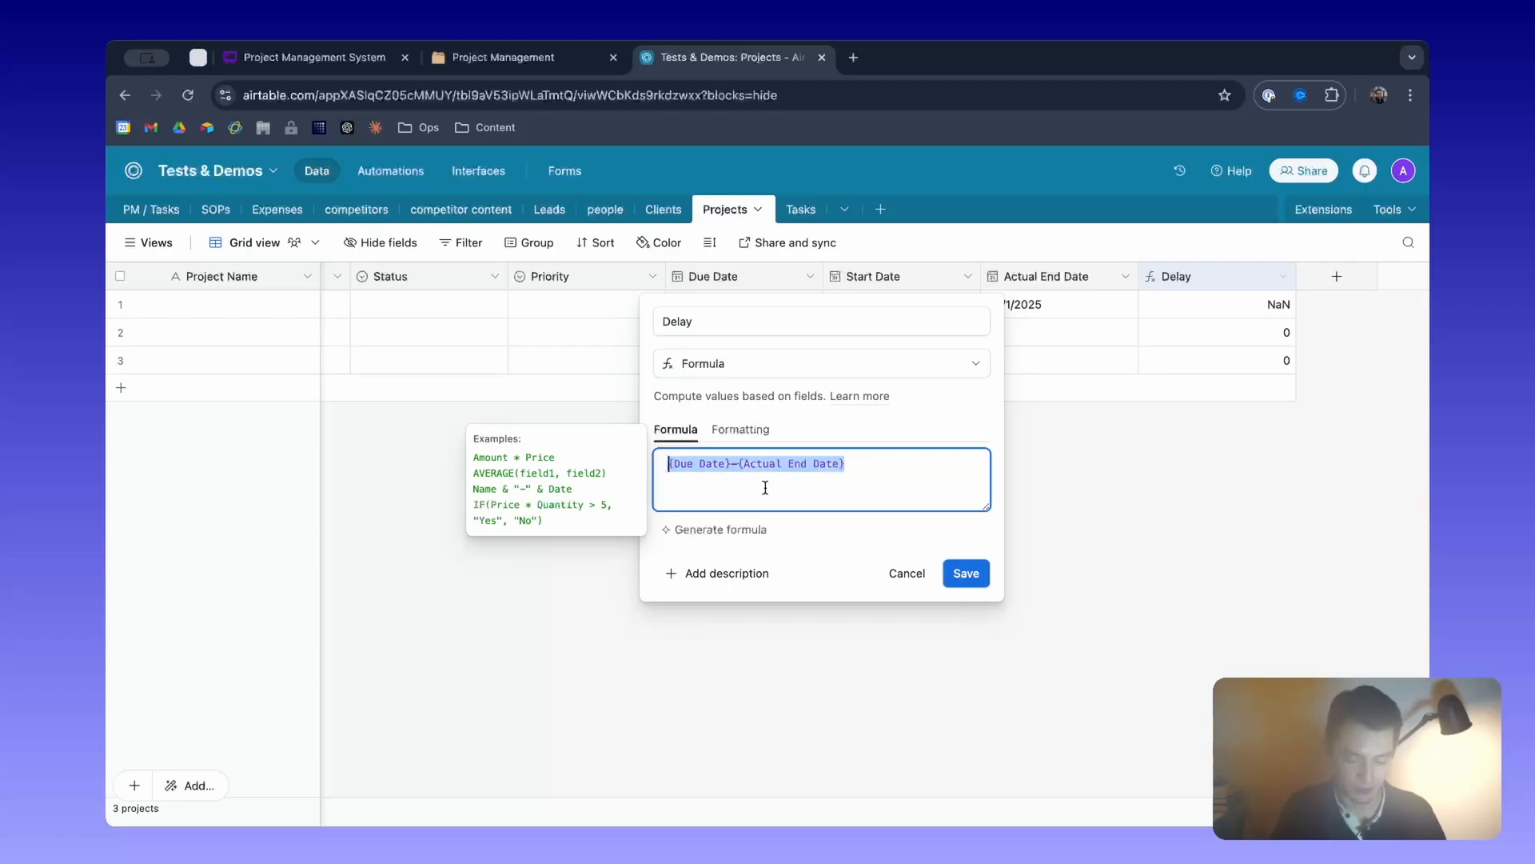
pyautogui.press('BackSpace')
pyautogui.click(707, 544)
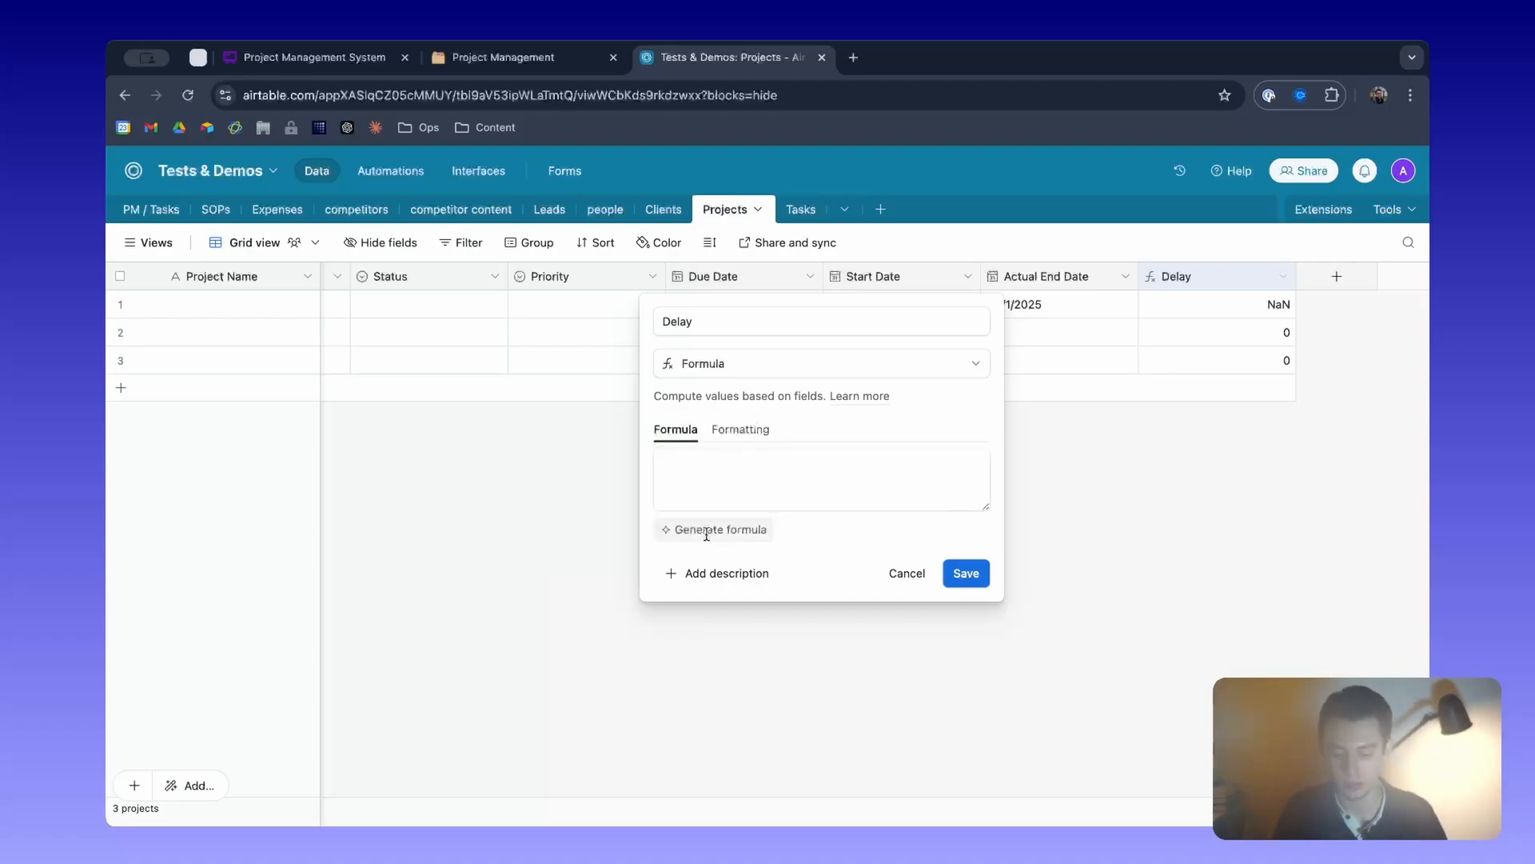
pyautogui.click(799, 489)
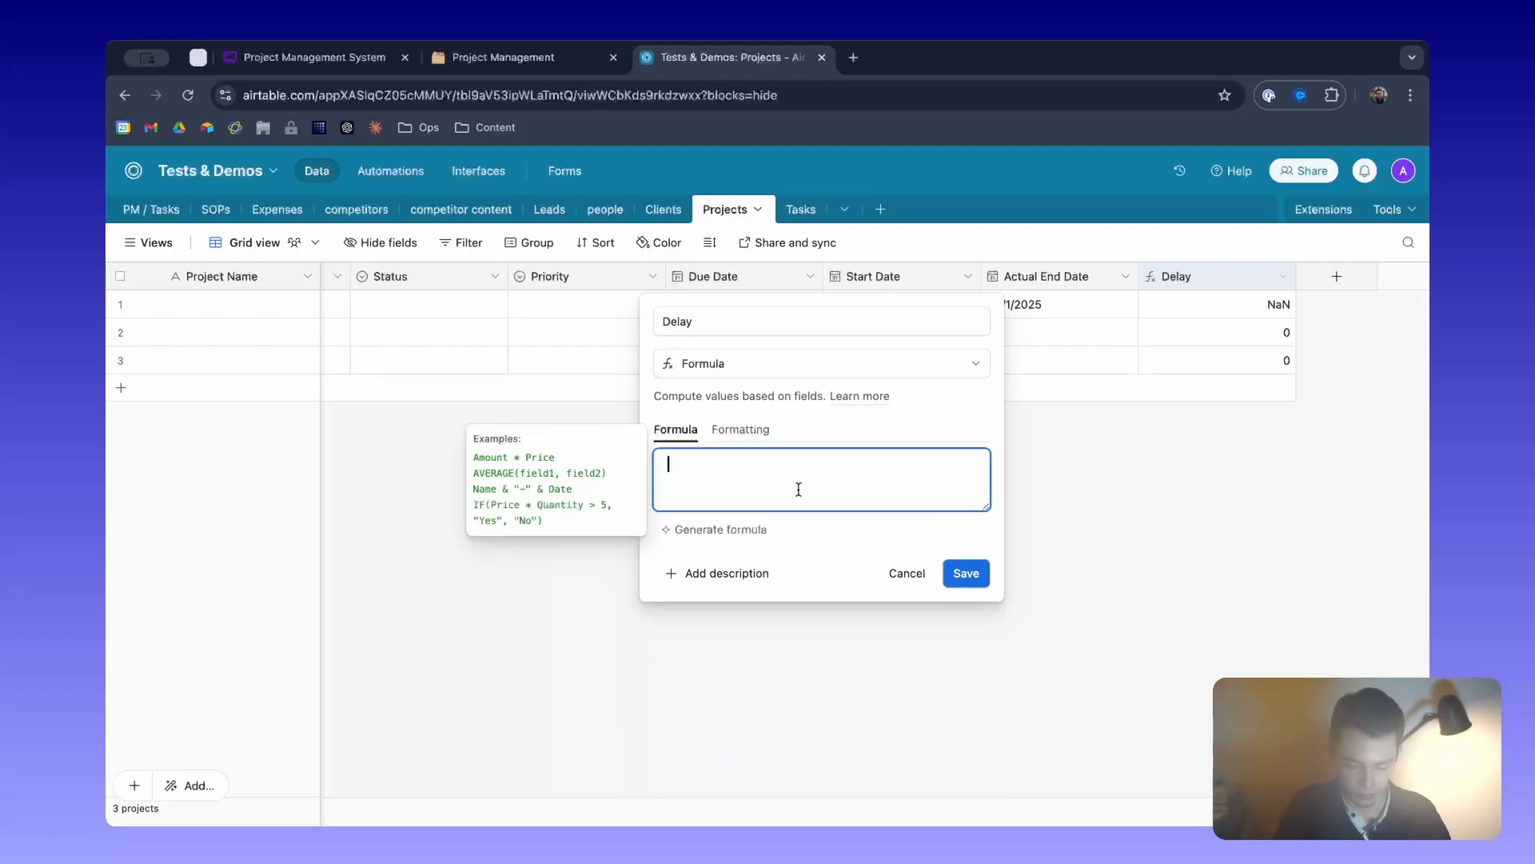
# Describe the Delay formula to the AI formula generator as "date difference between Due Date and Actual End Date".
pyautogui.click(736, 530)
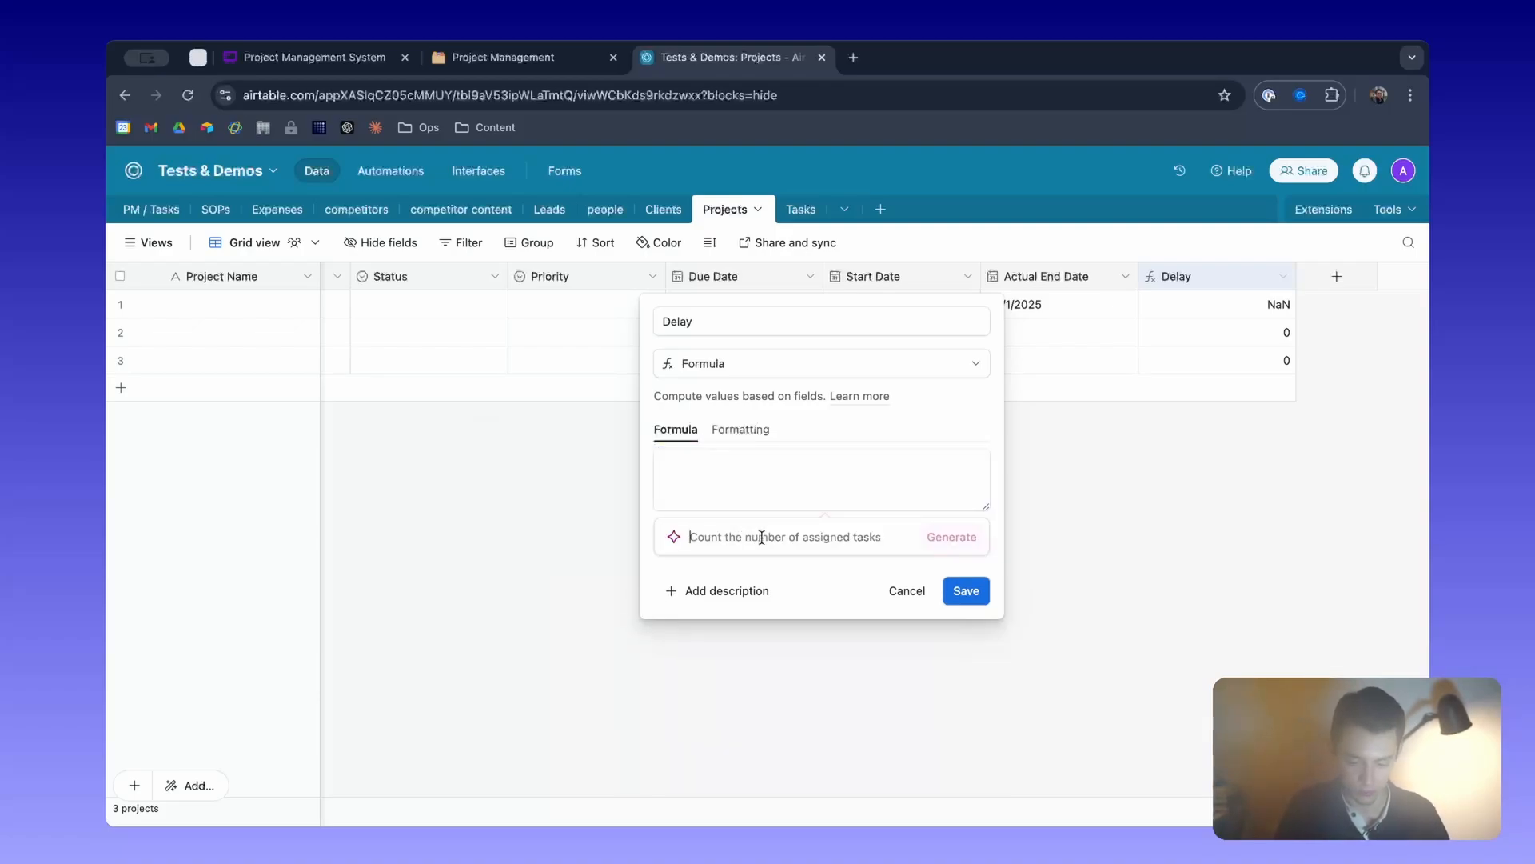
pyautogui.write('differen')
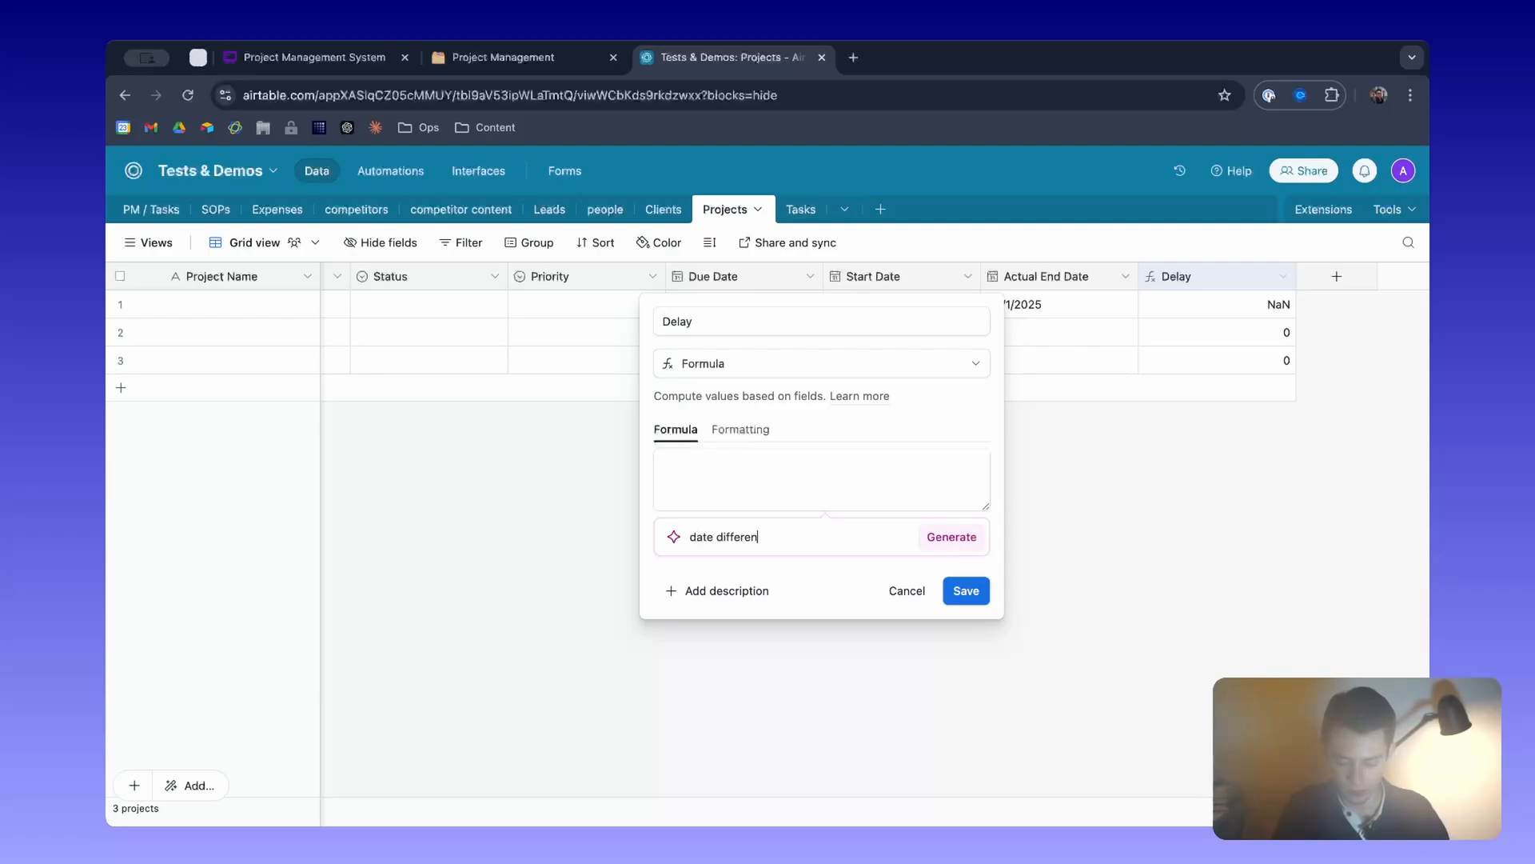
pyautogui.write('ce betwen St')
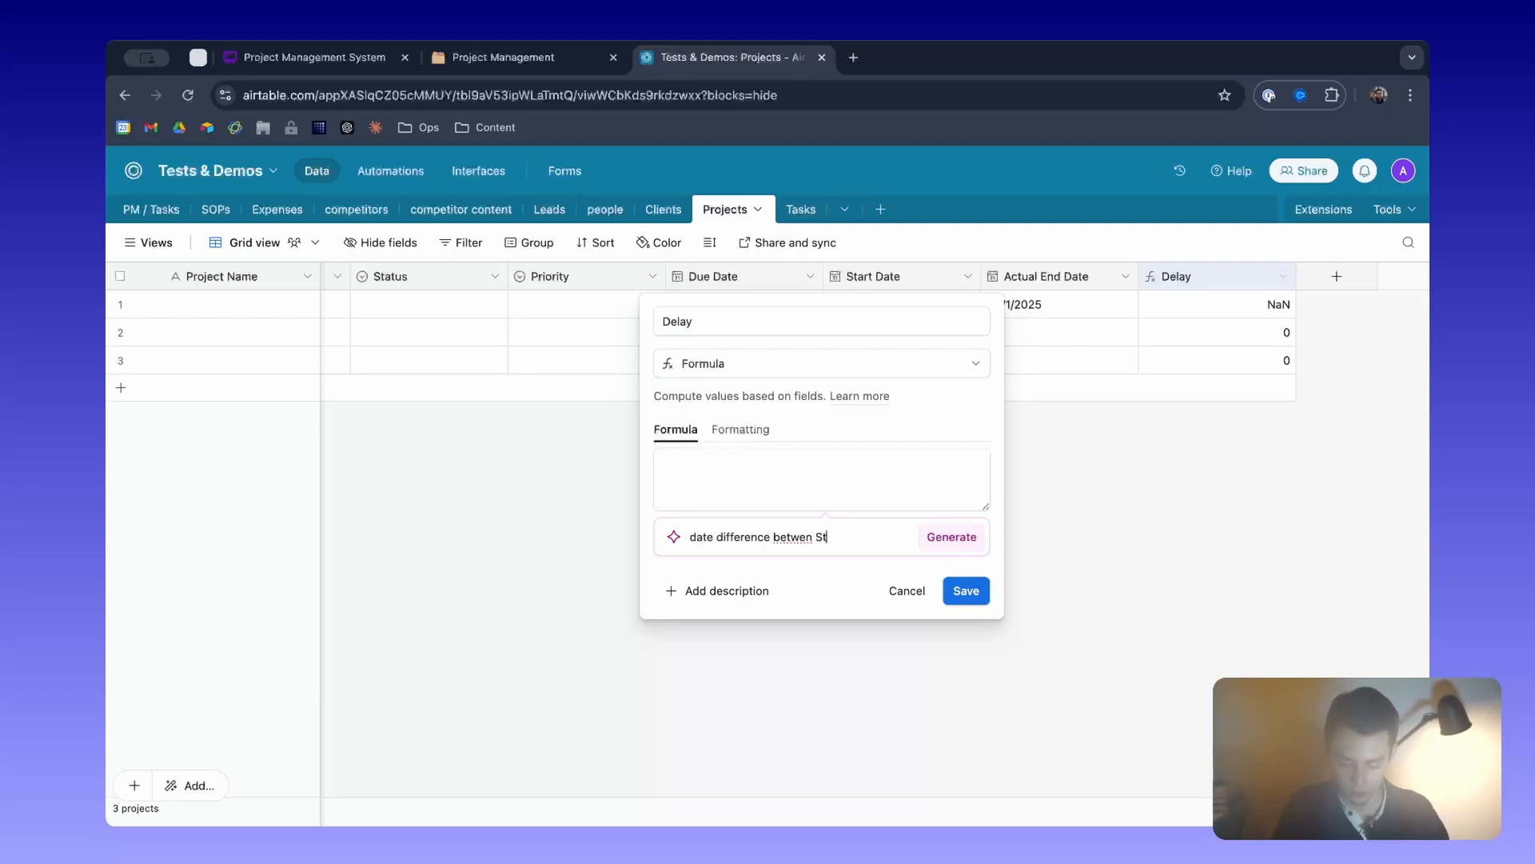
pyautogui.press('BackSpace')
pyautogui.press('BackSpace')
pyautogui.press('BackSpace')
pyautogui.press('BackSpace')
pyautogui.press('BackSpace')
pyautogui.press('BackSpace')
pyautogui.press('BackSpace')
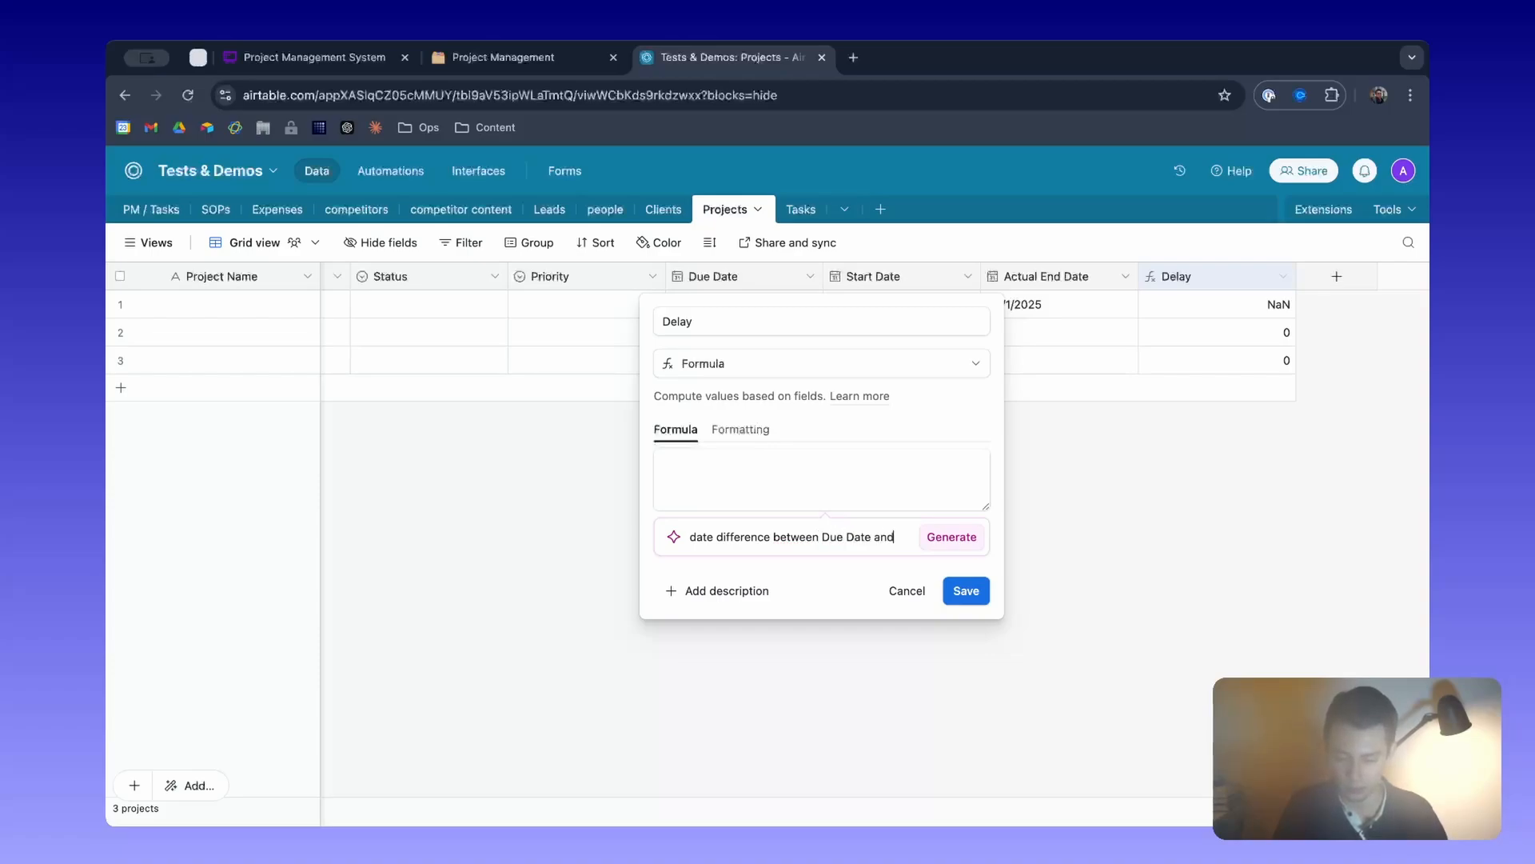
pyautogui.write('Actu')
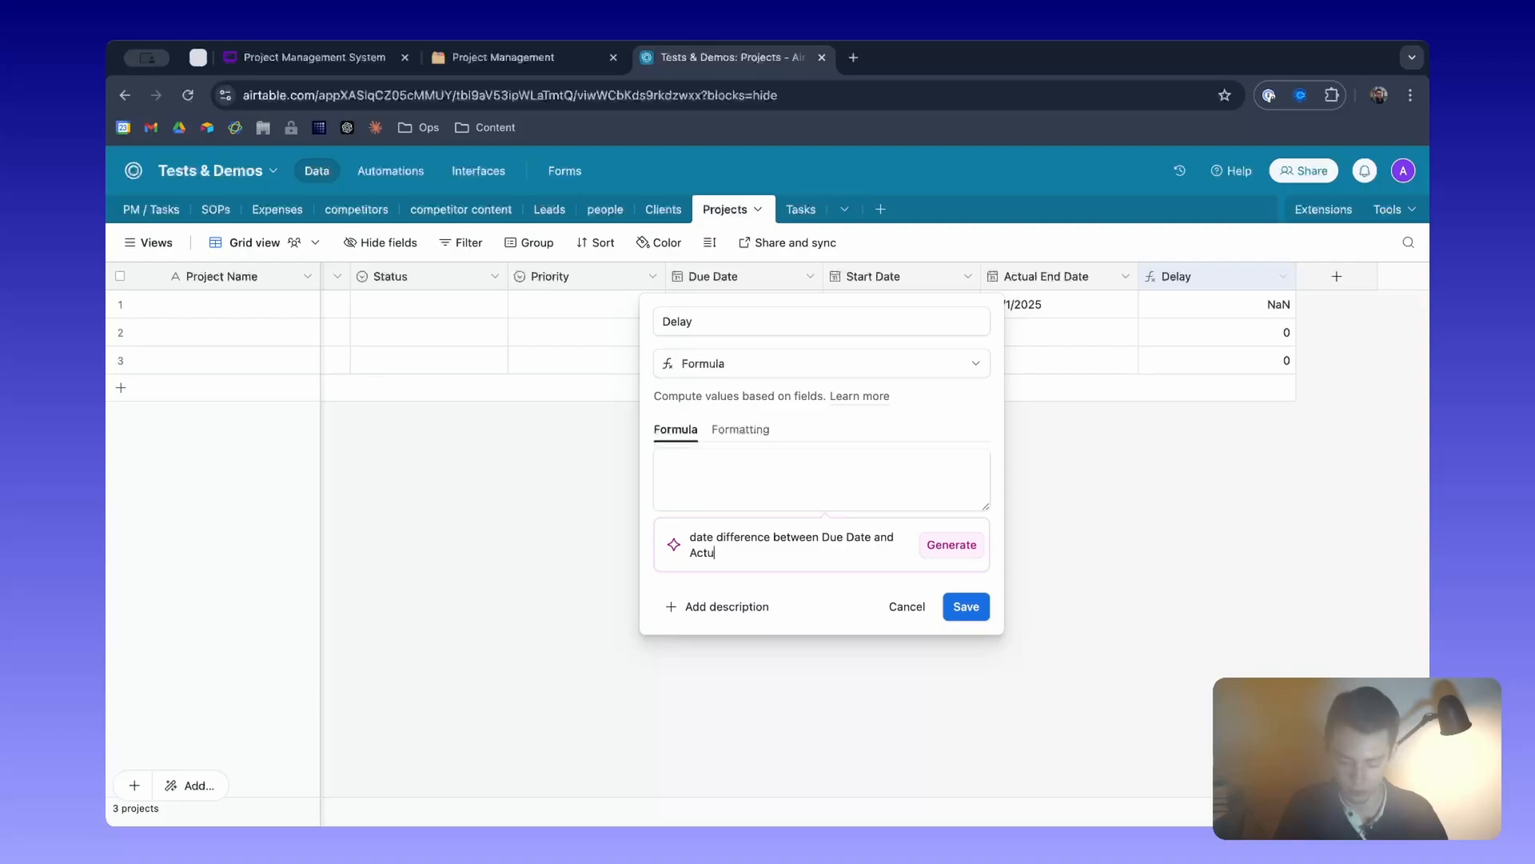
pyautogui.write('al End Date')
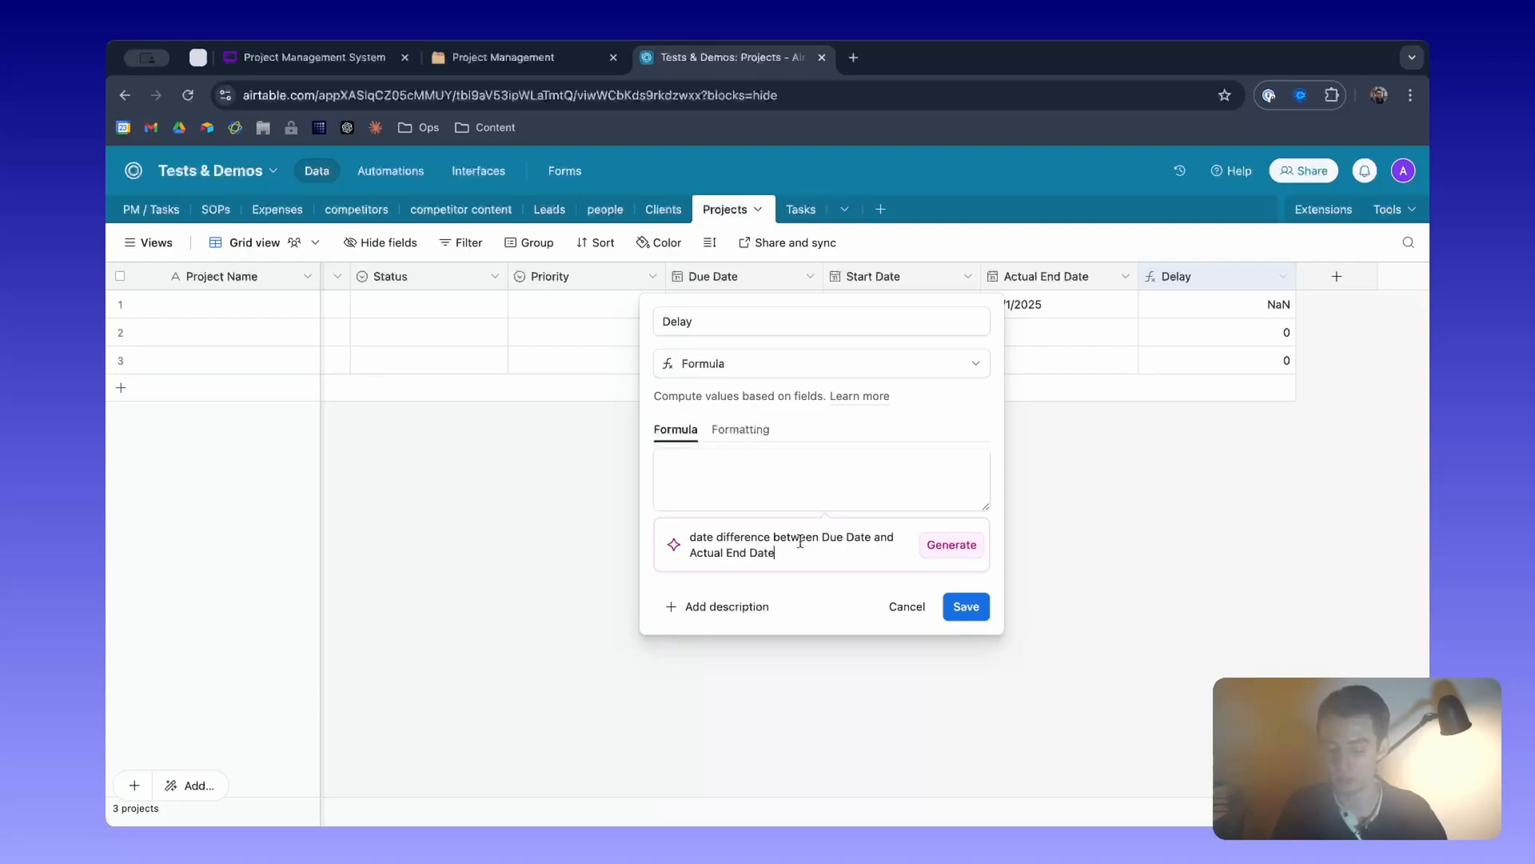
# Generate the formula DATETIME_DIFF({Actual End Date}, {Due Date}, 'days') and save it in the Delay field.
pyautogui.click(956, 550)
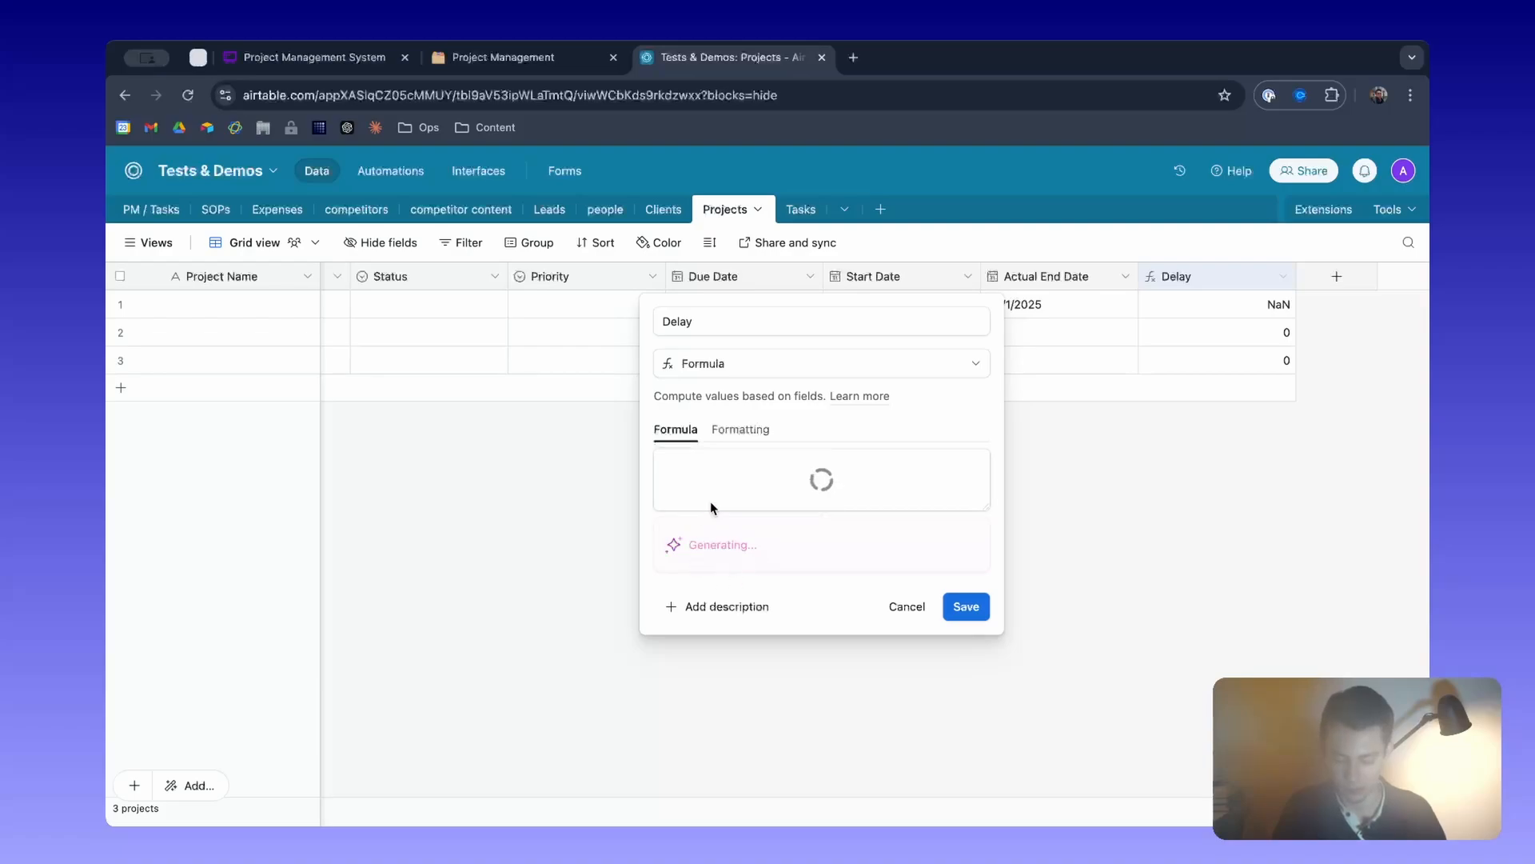
pyautogui.click(782, 472)
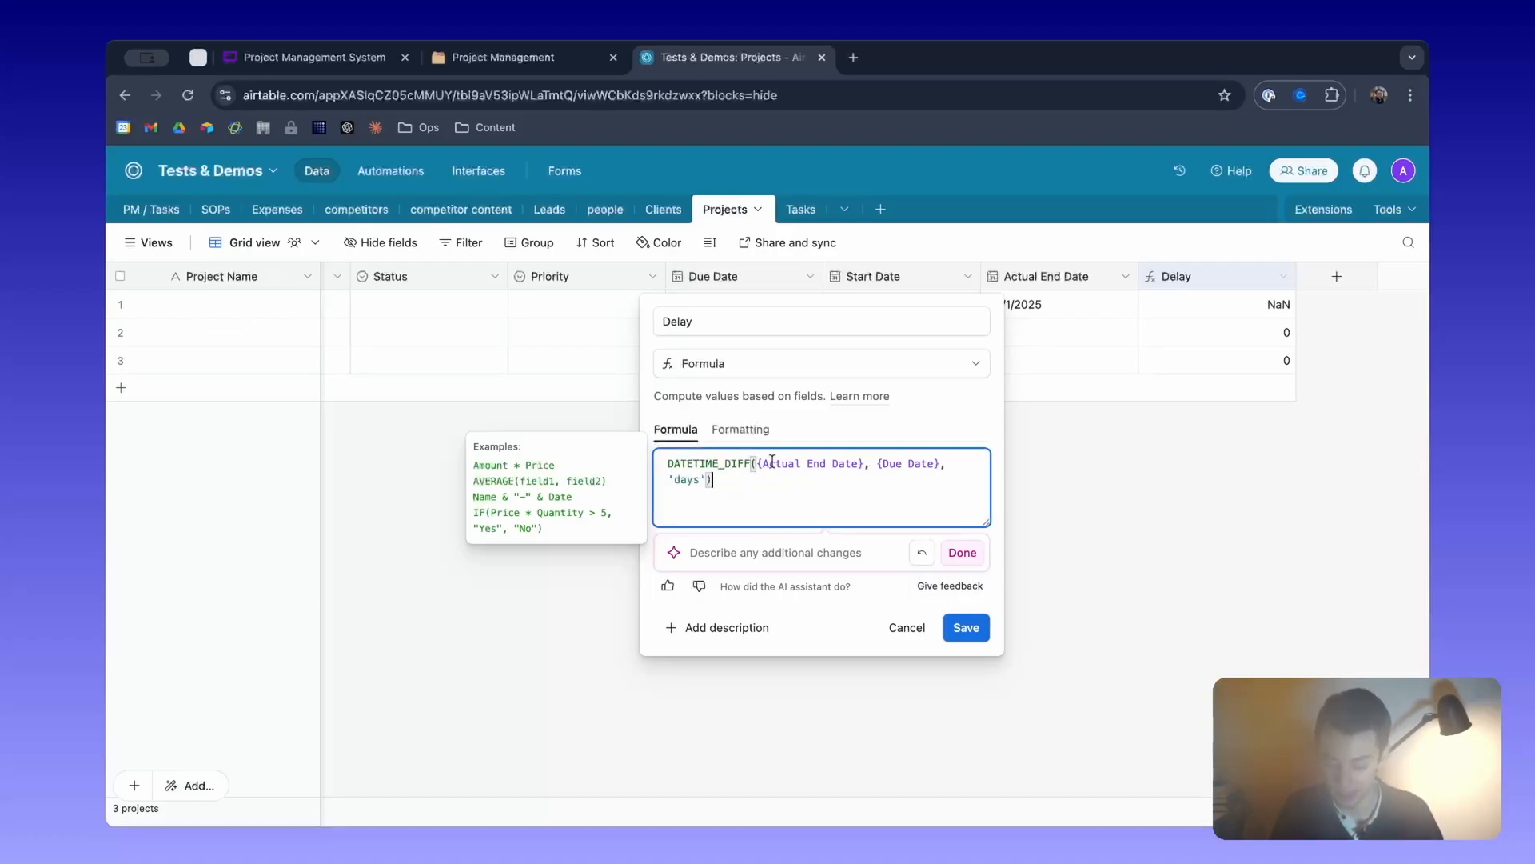
pyautogui.click(965, 587)
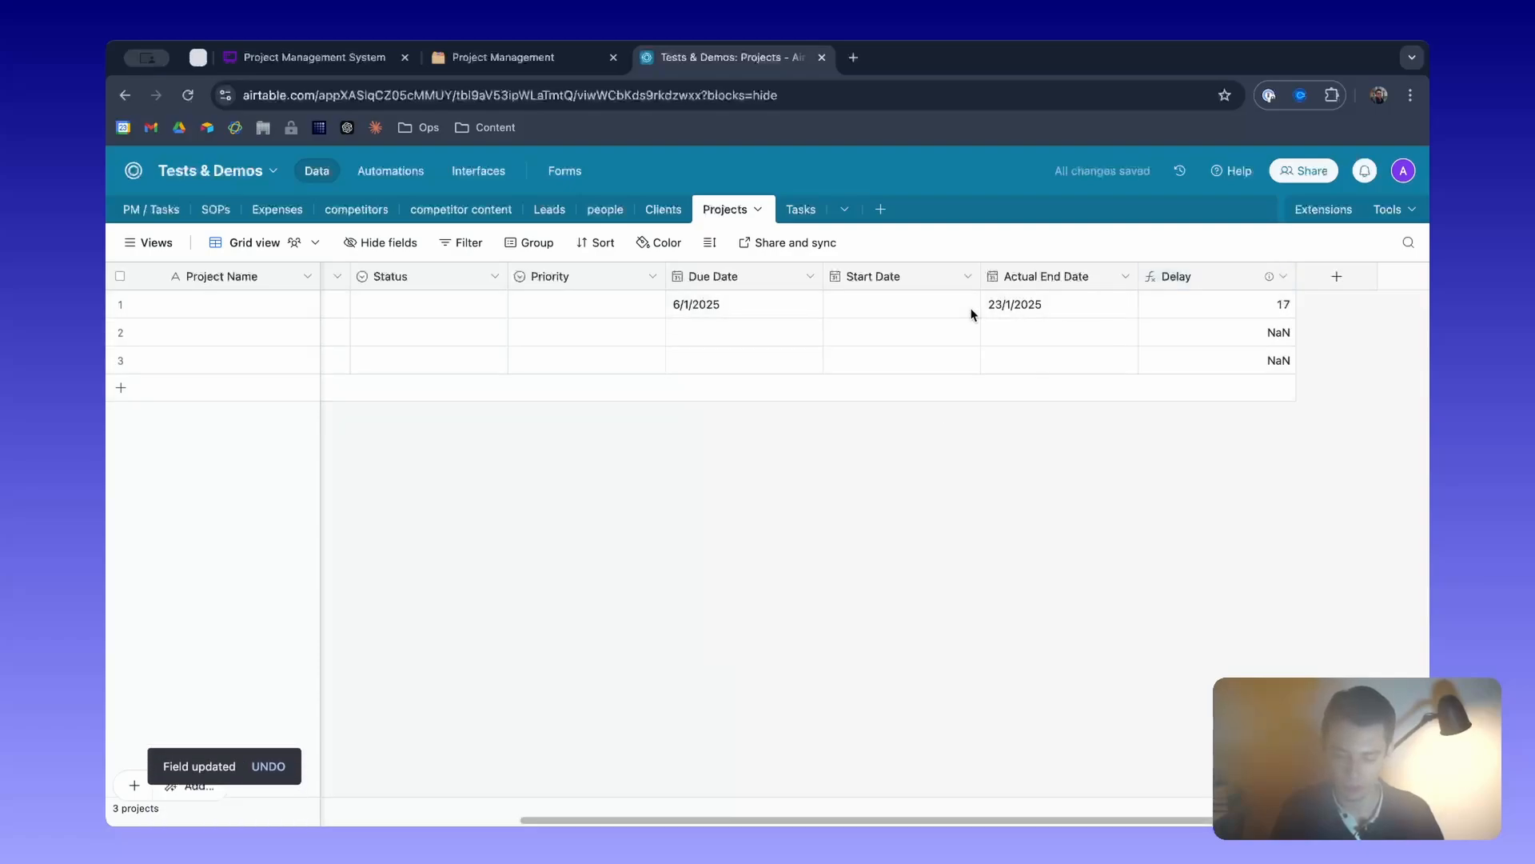
# Review the Delay field's formula and description in the Projects table, leaving the field as it is.
pyautogui.doubleClick(1216, 276)
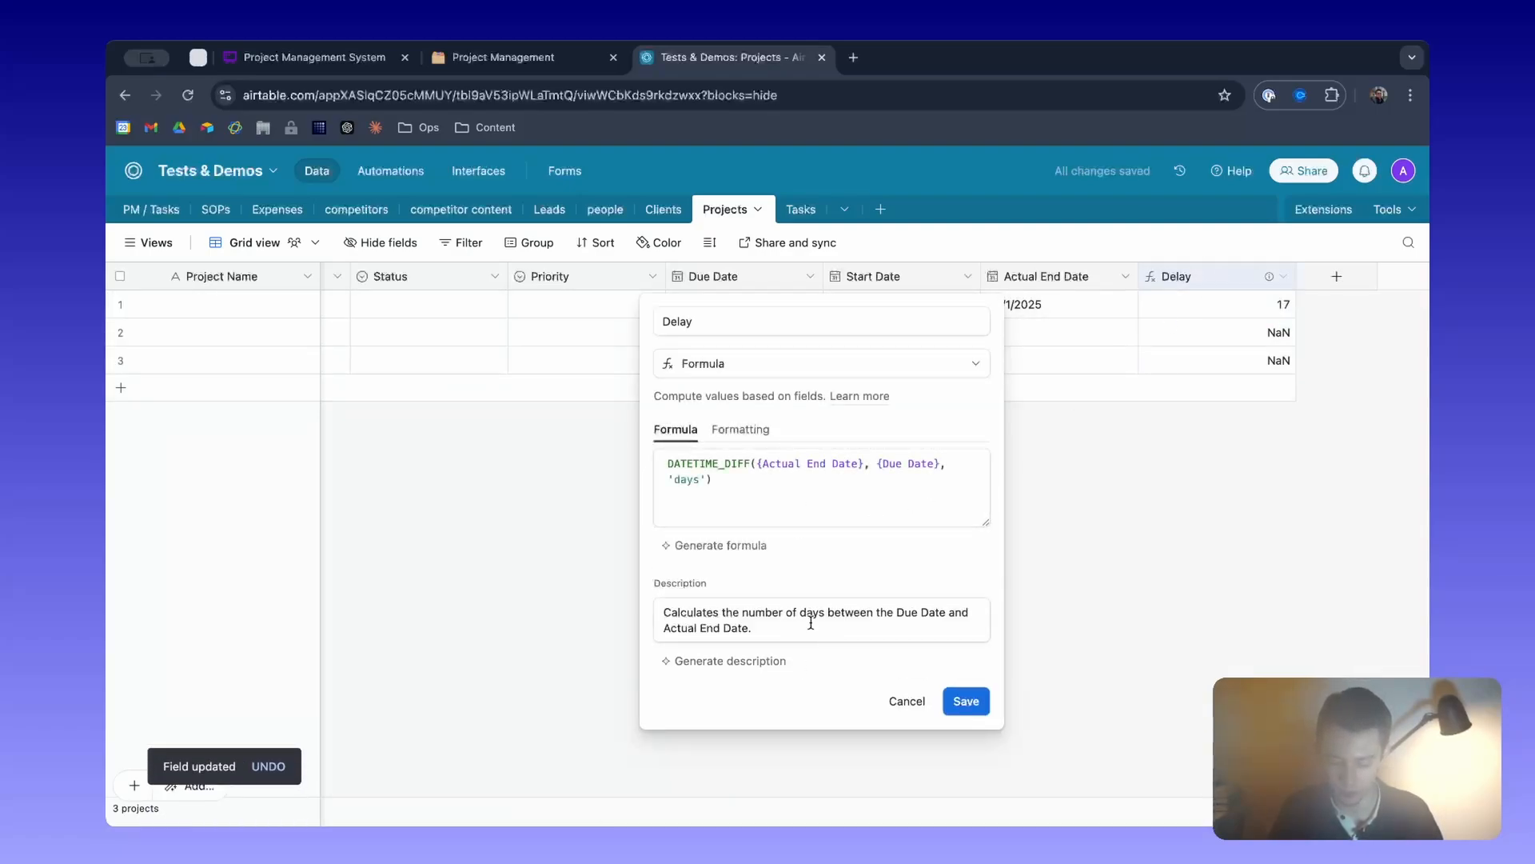
pyautogui.moveTo(809, 624); pyautogui.dragTo(755, 613)
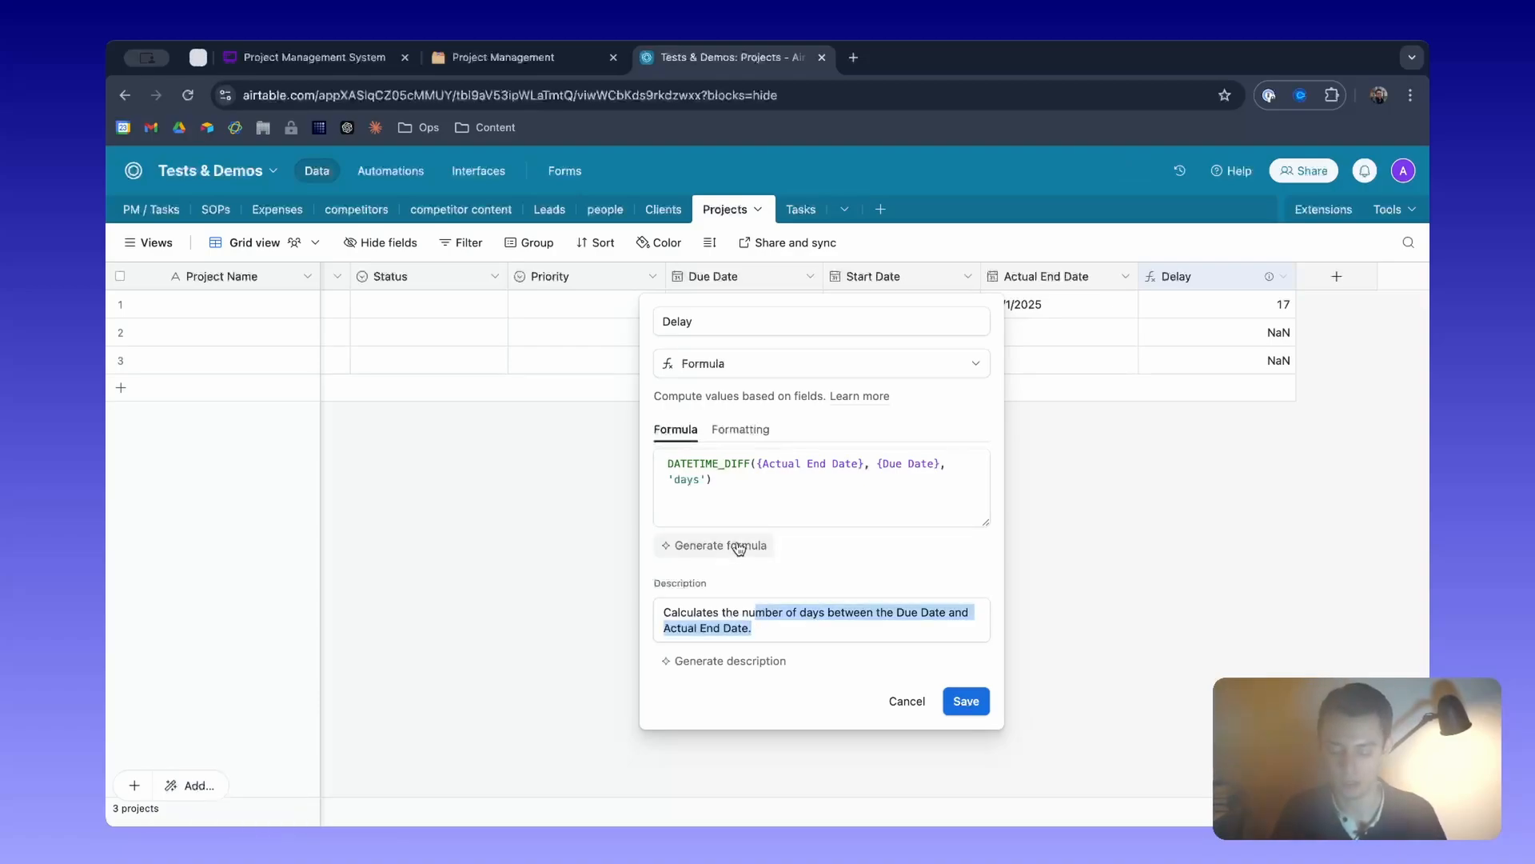
pyautogui.tripleClick(742, 460)
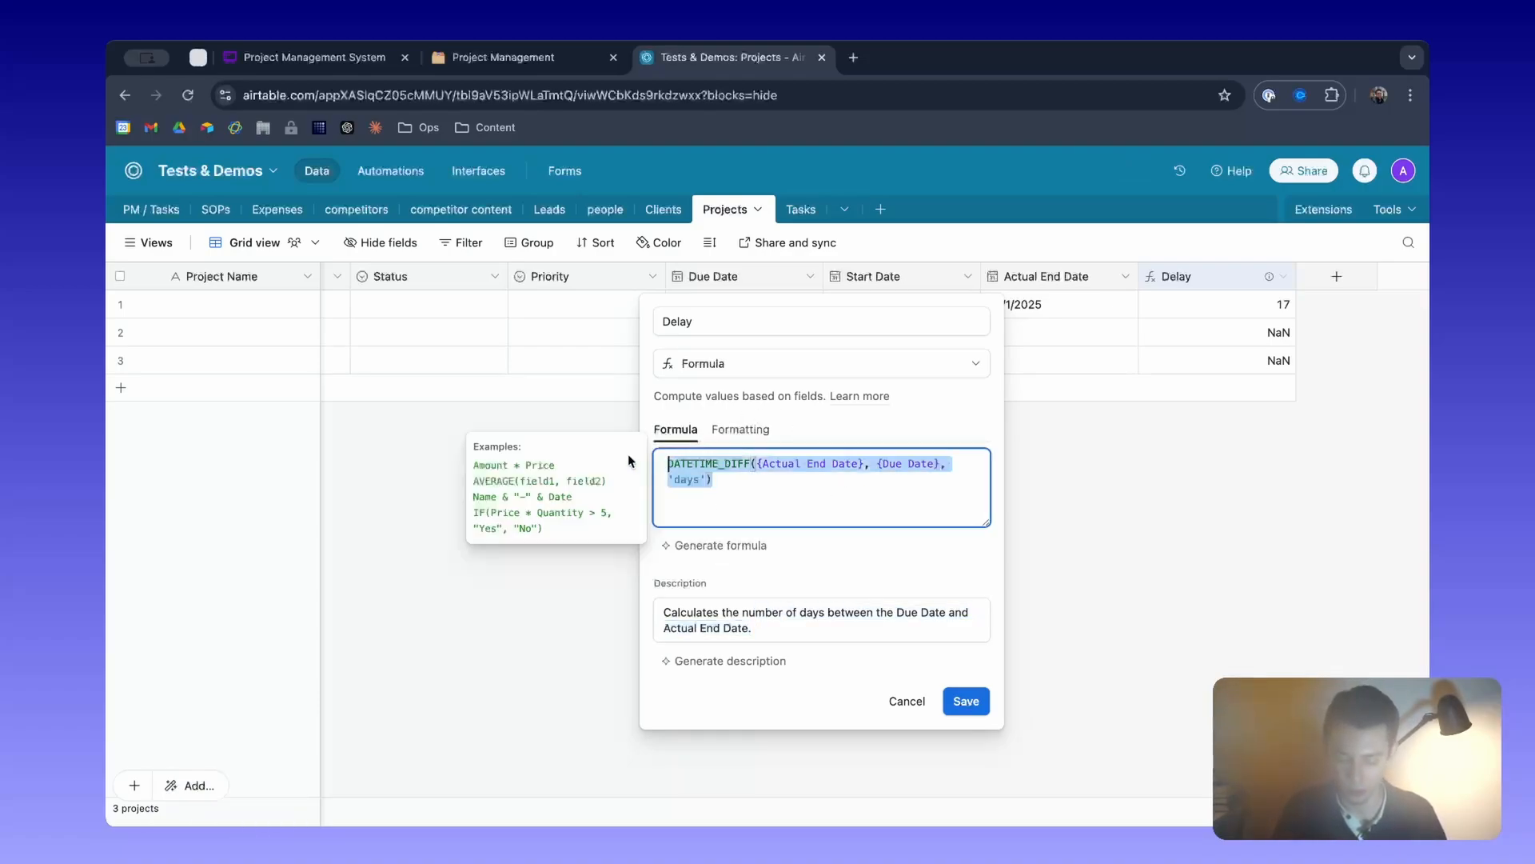
pyautogui.click(904, 700)
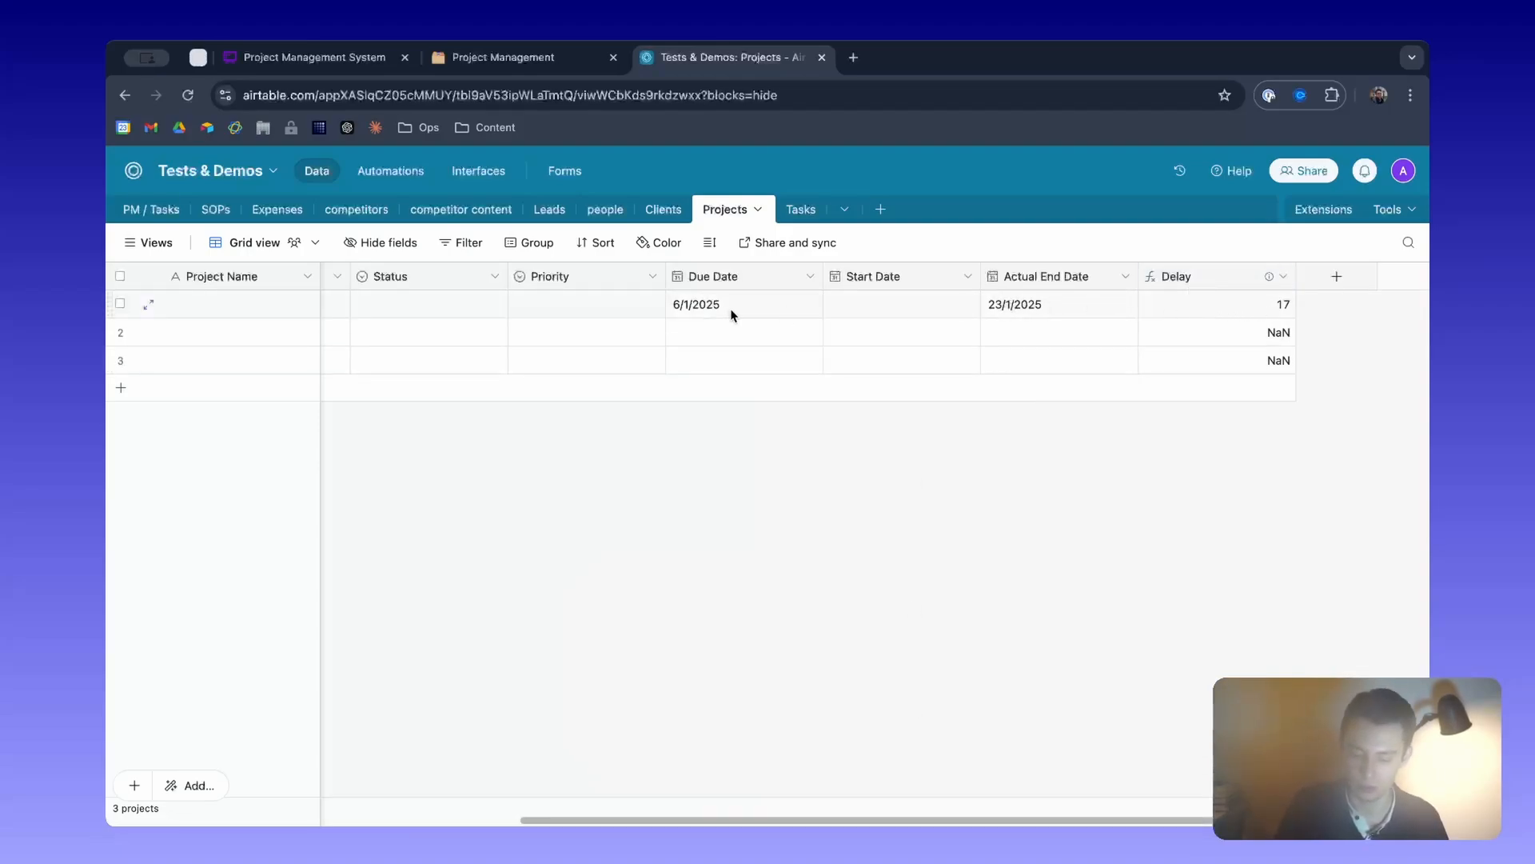
# Clear the test dates from the first project's Actual End Date and Due Date.
pyautogui.click(1035, 305)
pyautogui.press('Delete')
pyautogui.click(764, 304)
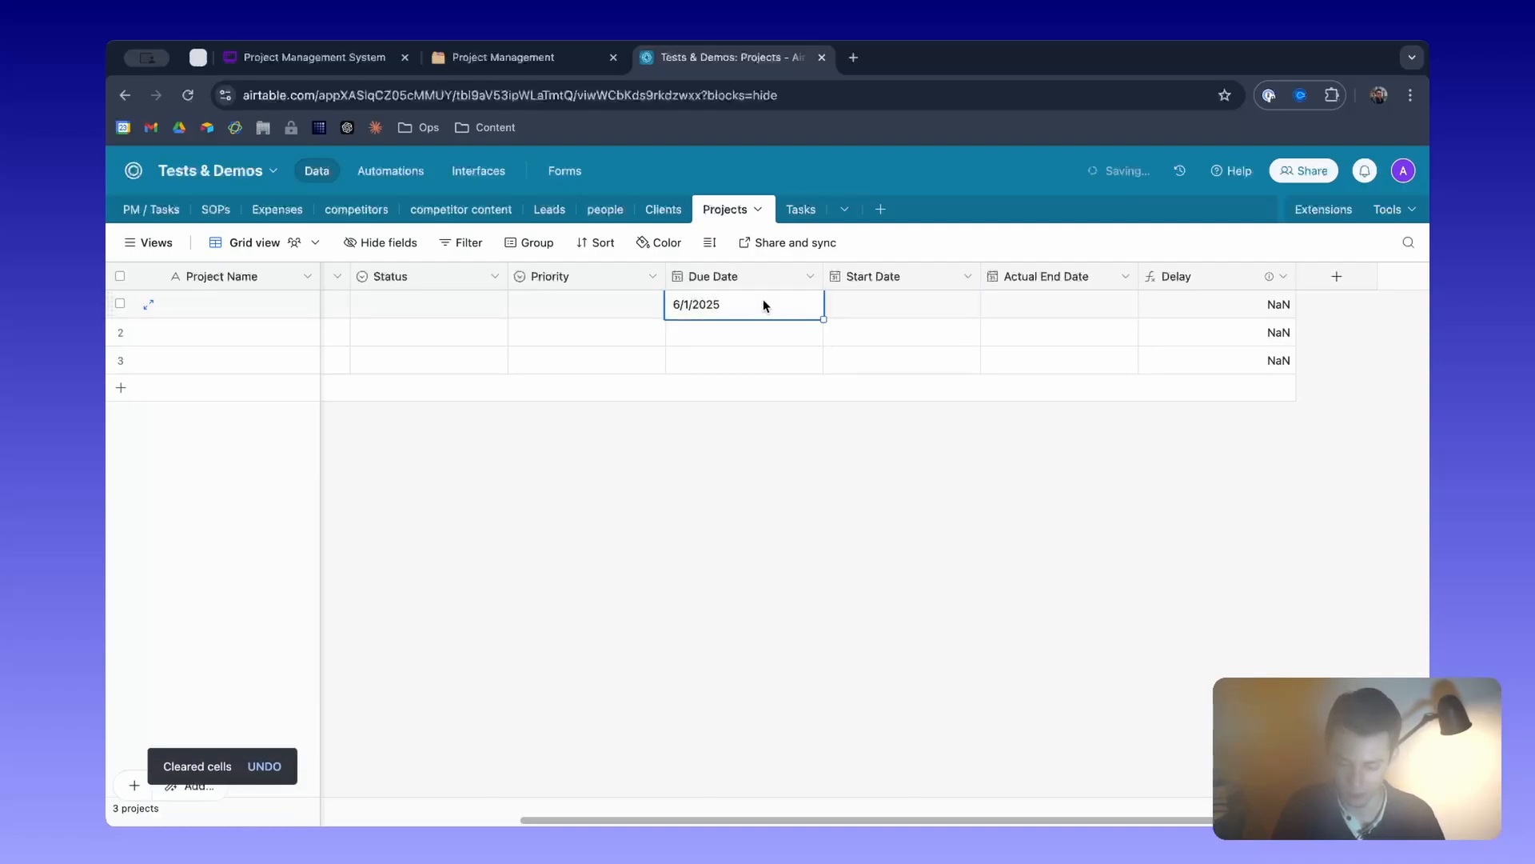
pyautogui.press('Delete')
# Recheck the Delay field's settings without changing them, and narrow the Delay column.
pyautogui.doubleClick(1236, 287)
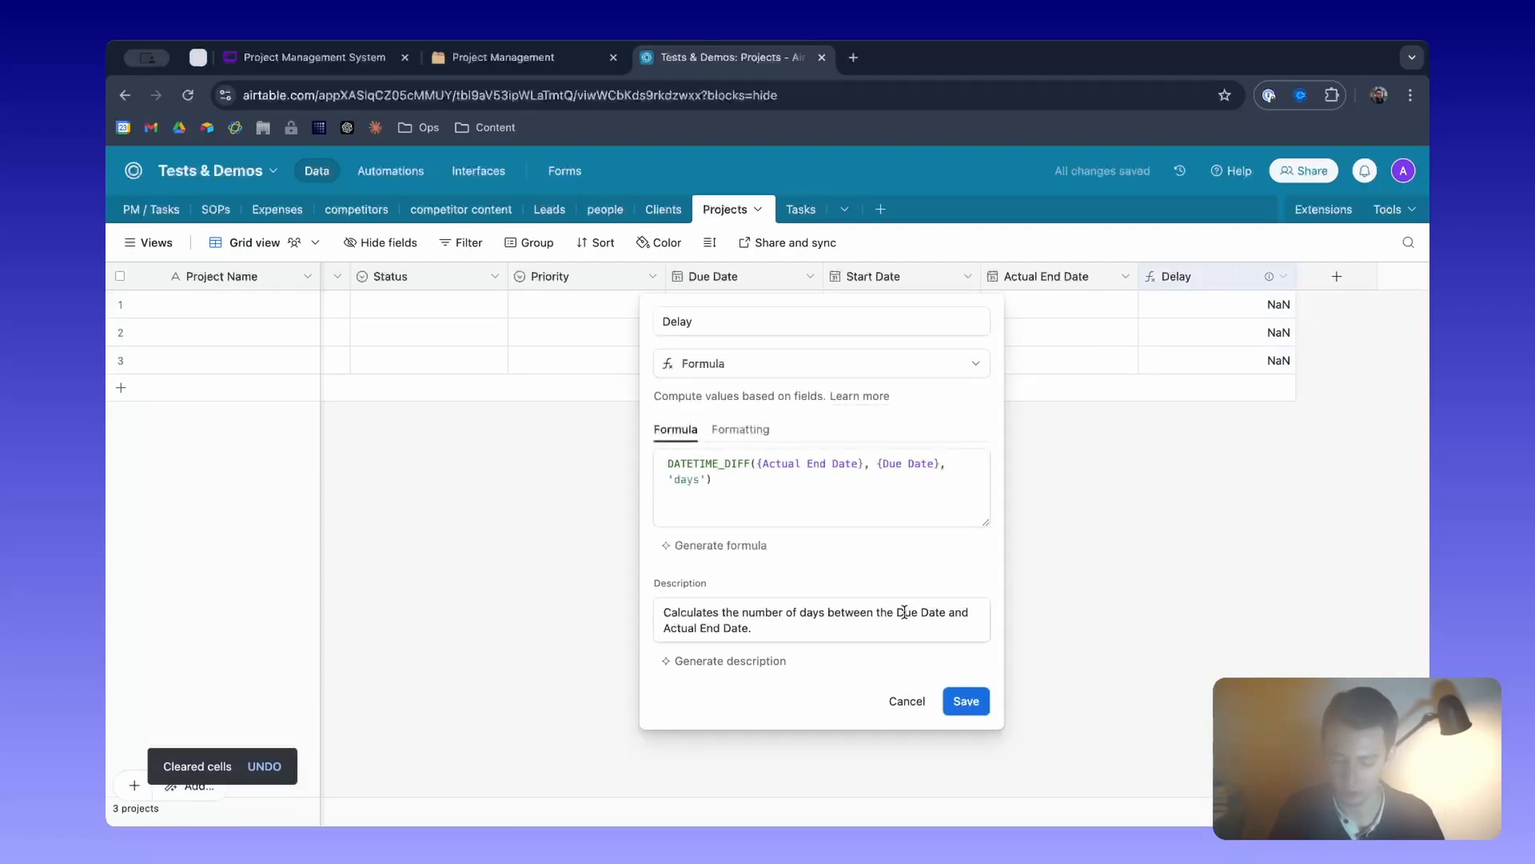
pyautogui.click(904, 699)
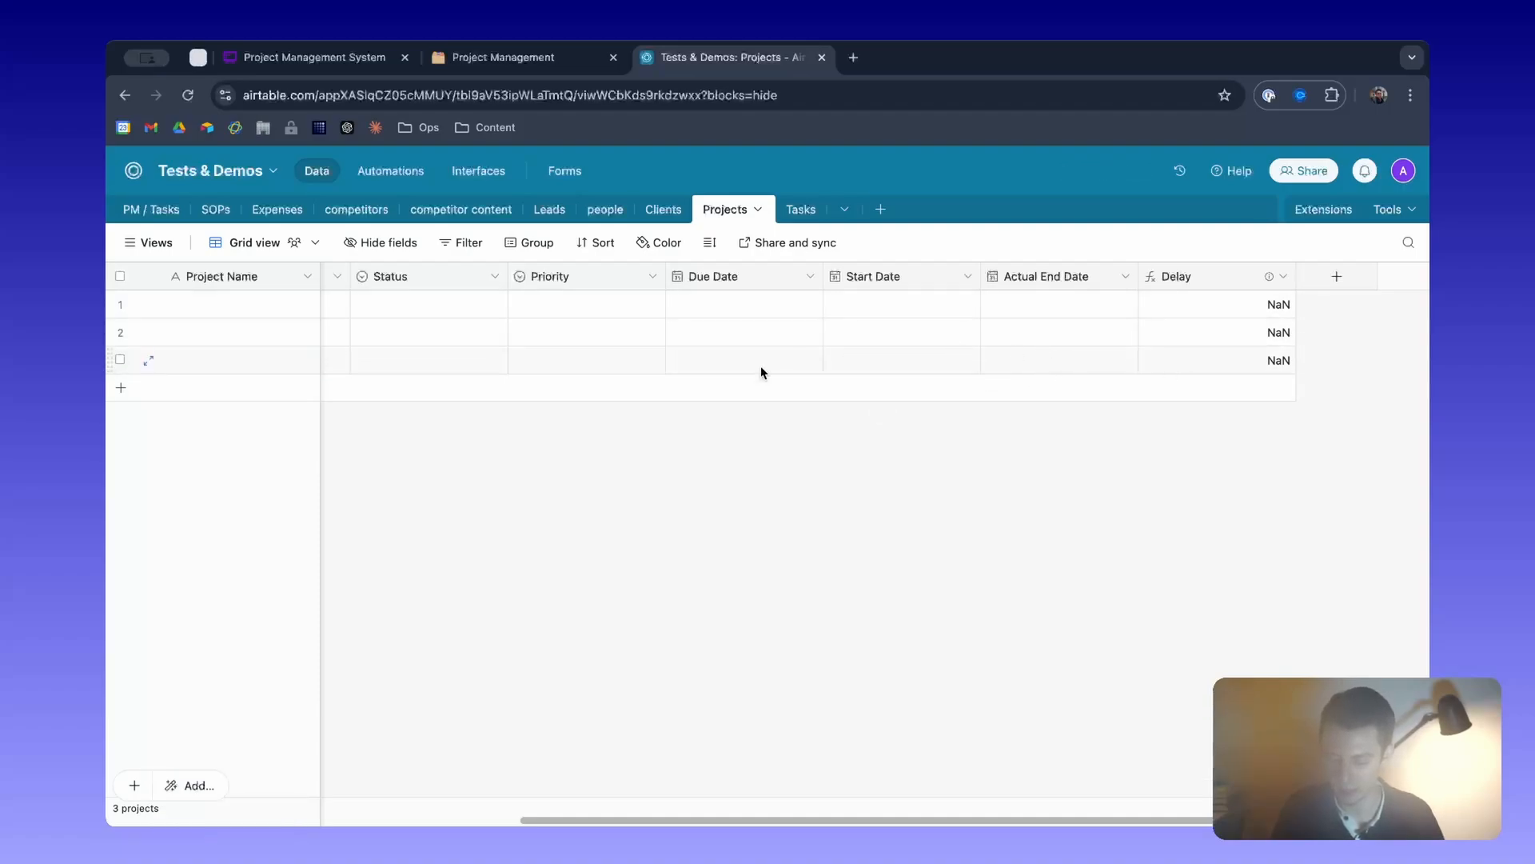
pyautogui.moveTo(1296, 274); pyautogui.dragTo(1251, 266)
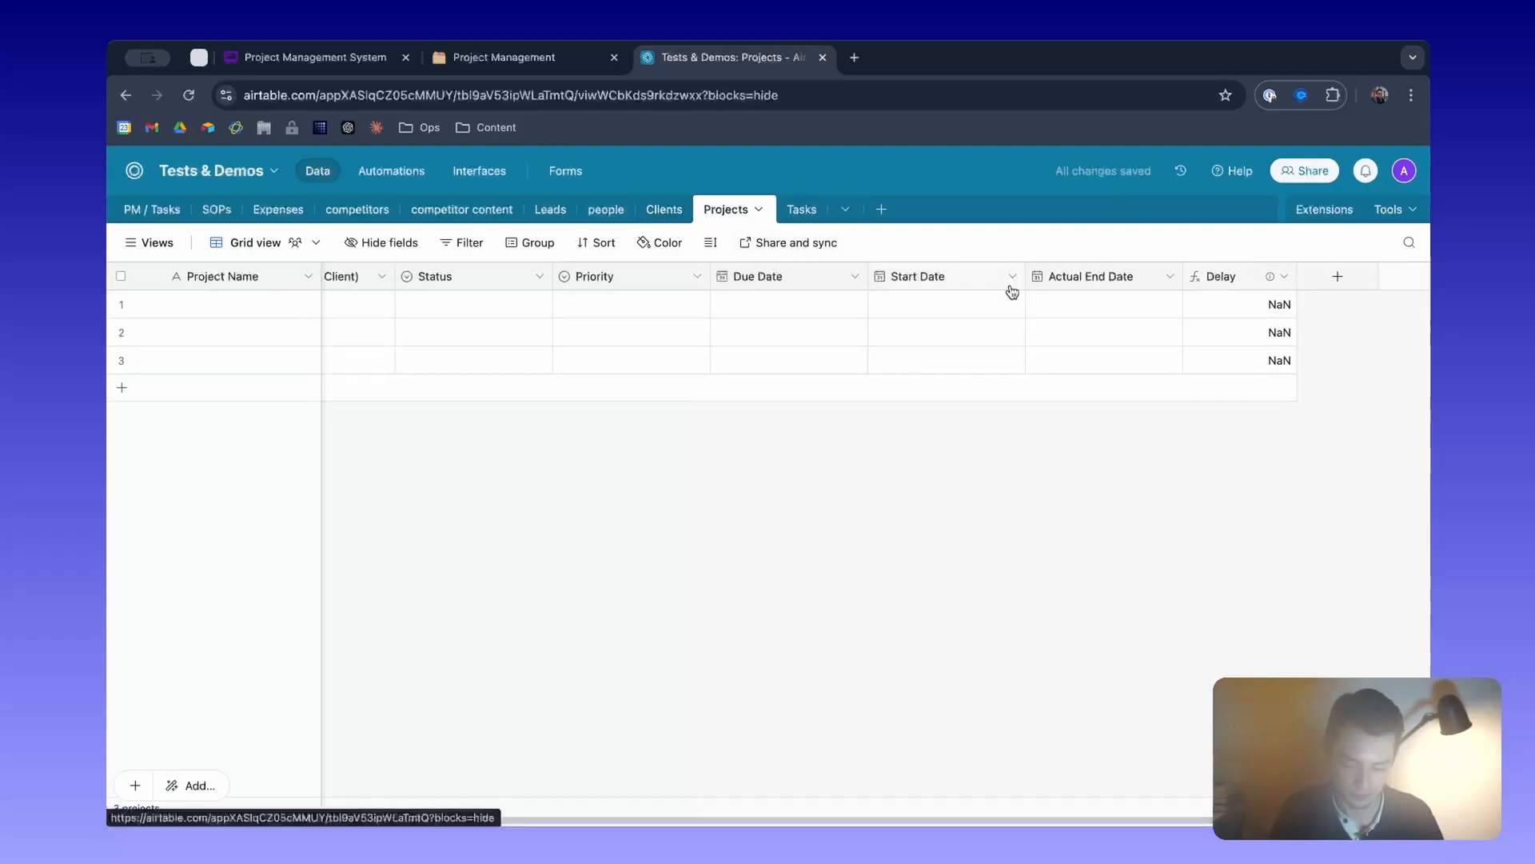
# Delete the Notes and Assignee fields from the Tasks table.
pyautogui.click(801, 209)
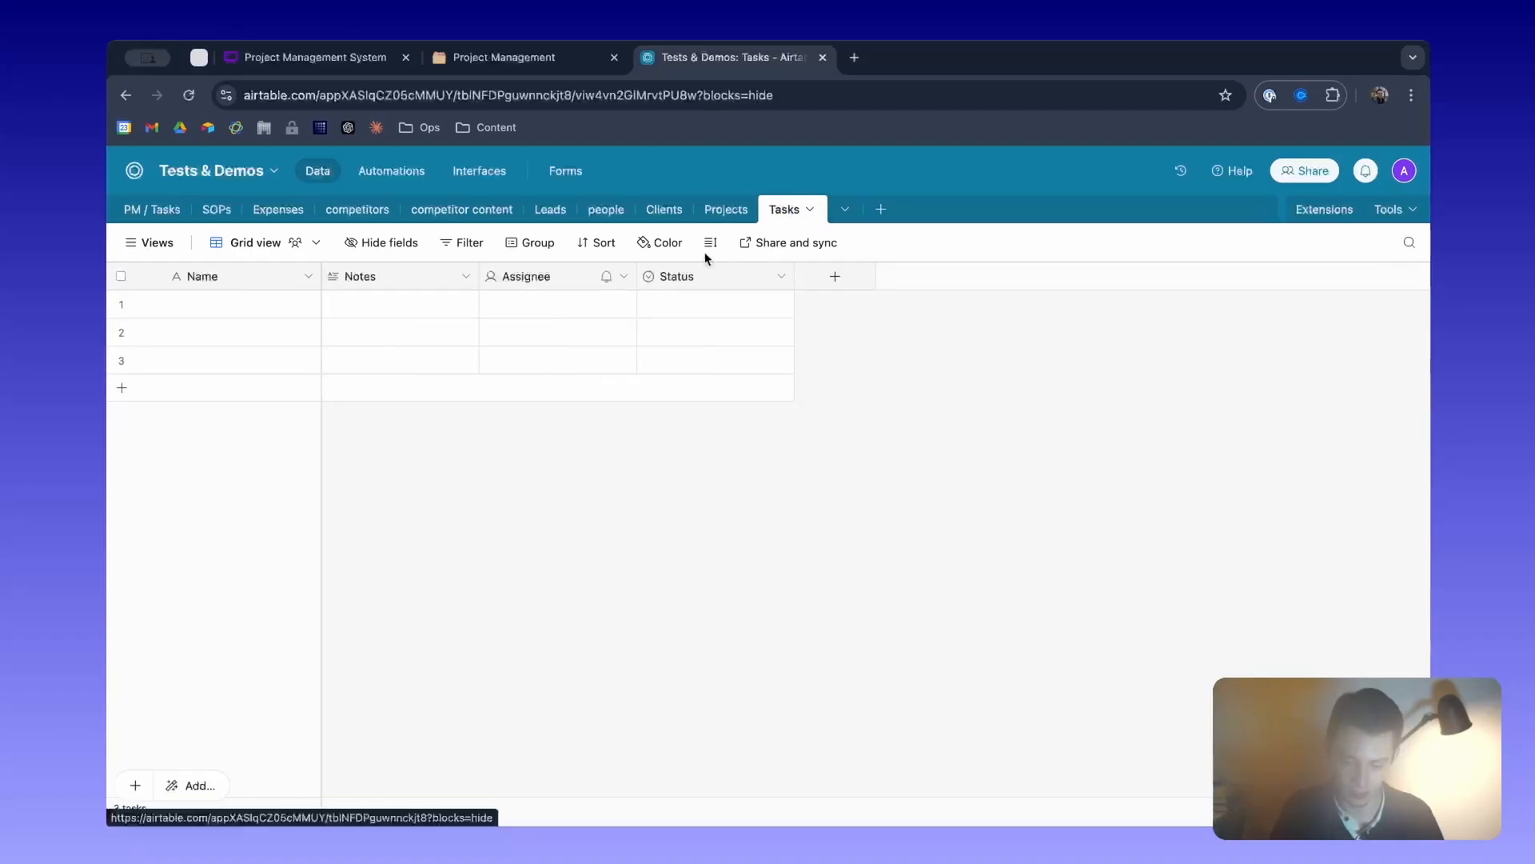
pyautogui.click(356, 278)
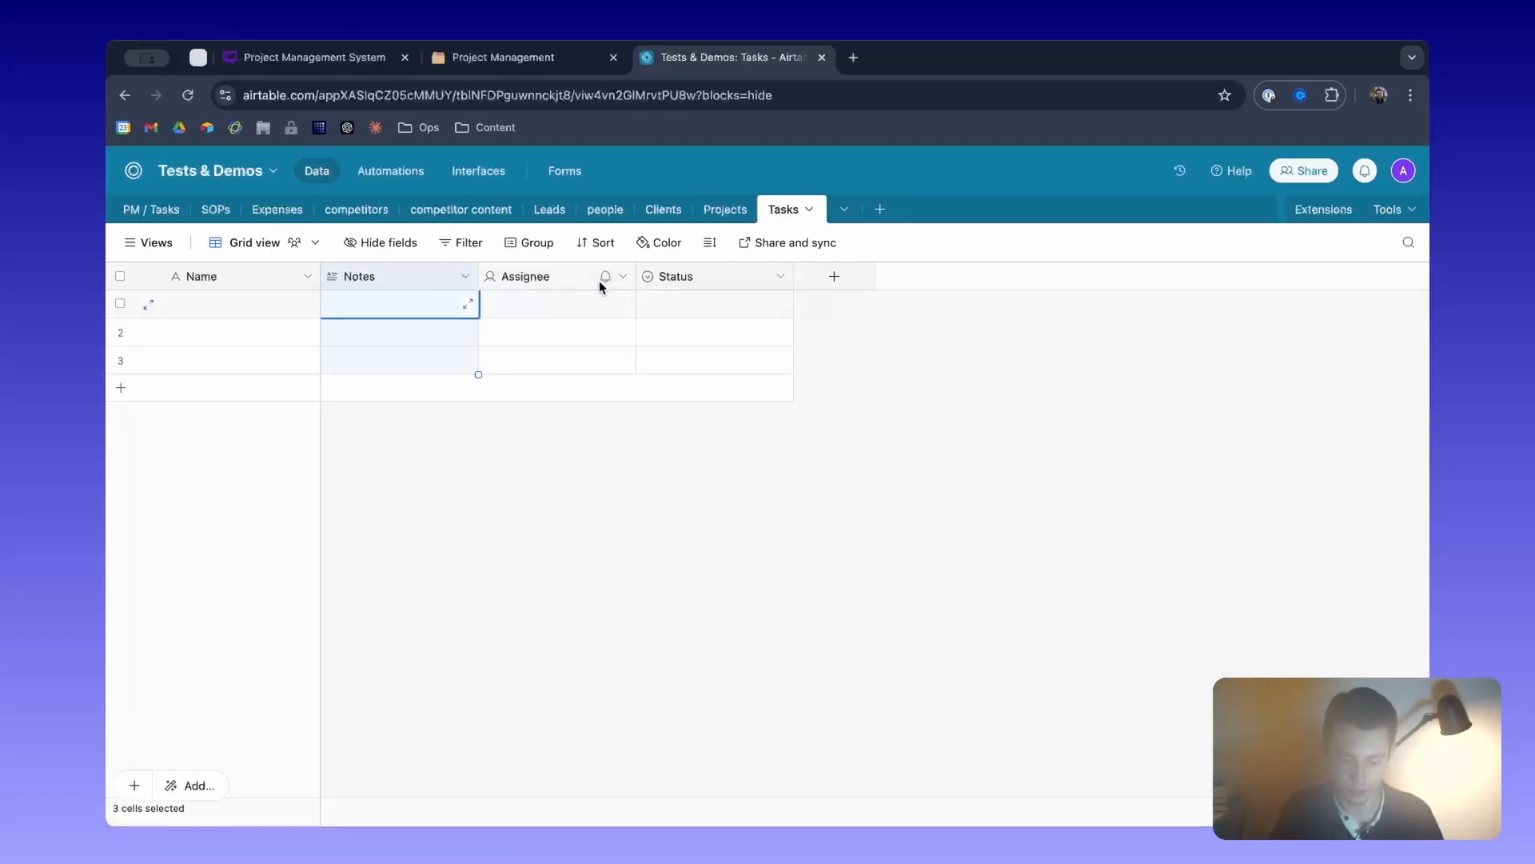
pyautogui.keyDown('shift'); pyautogui.click(703, 276); pyautogui.keyUp('shift')
pyautogui.click(510, 280)
pyautogui.click(396, 278)
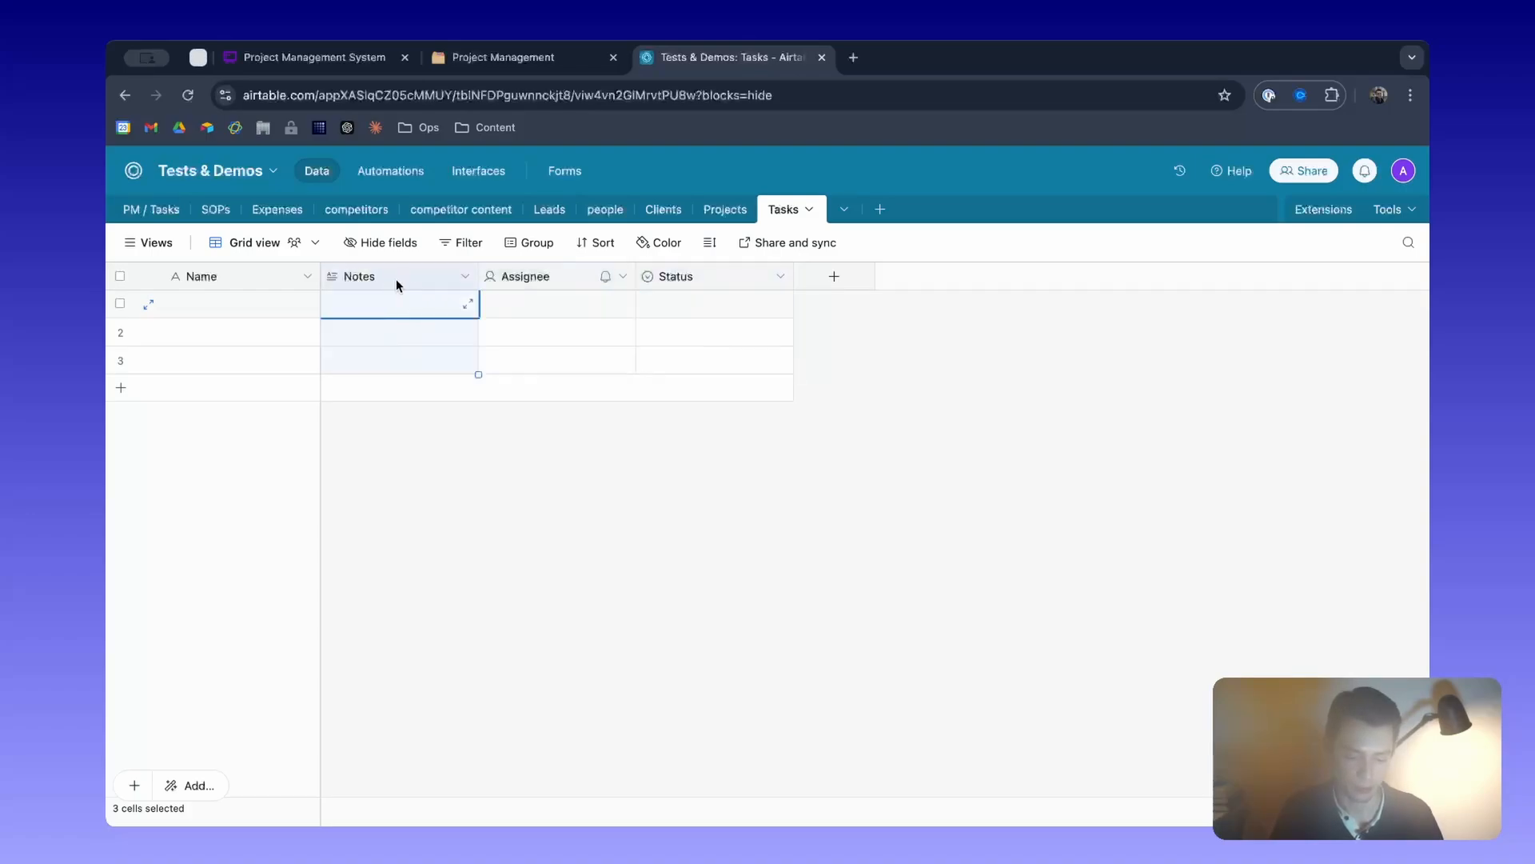
pyautogui.keyDown('shift'); pyautogui.click(516, 275); pyautogui.keyUp('shift')
pyautogui.rightClick(517, 275)
pyautogui.click(548, 463)
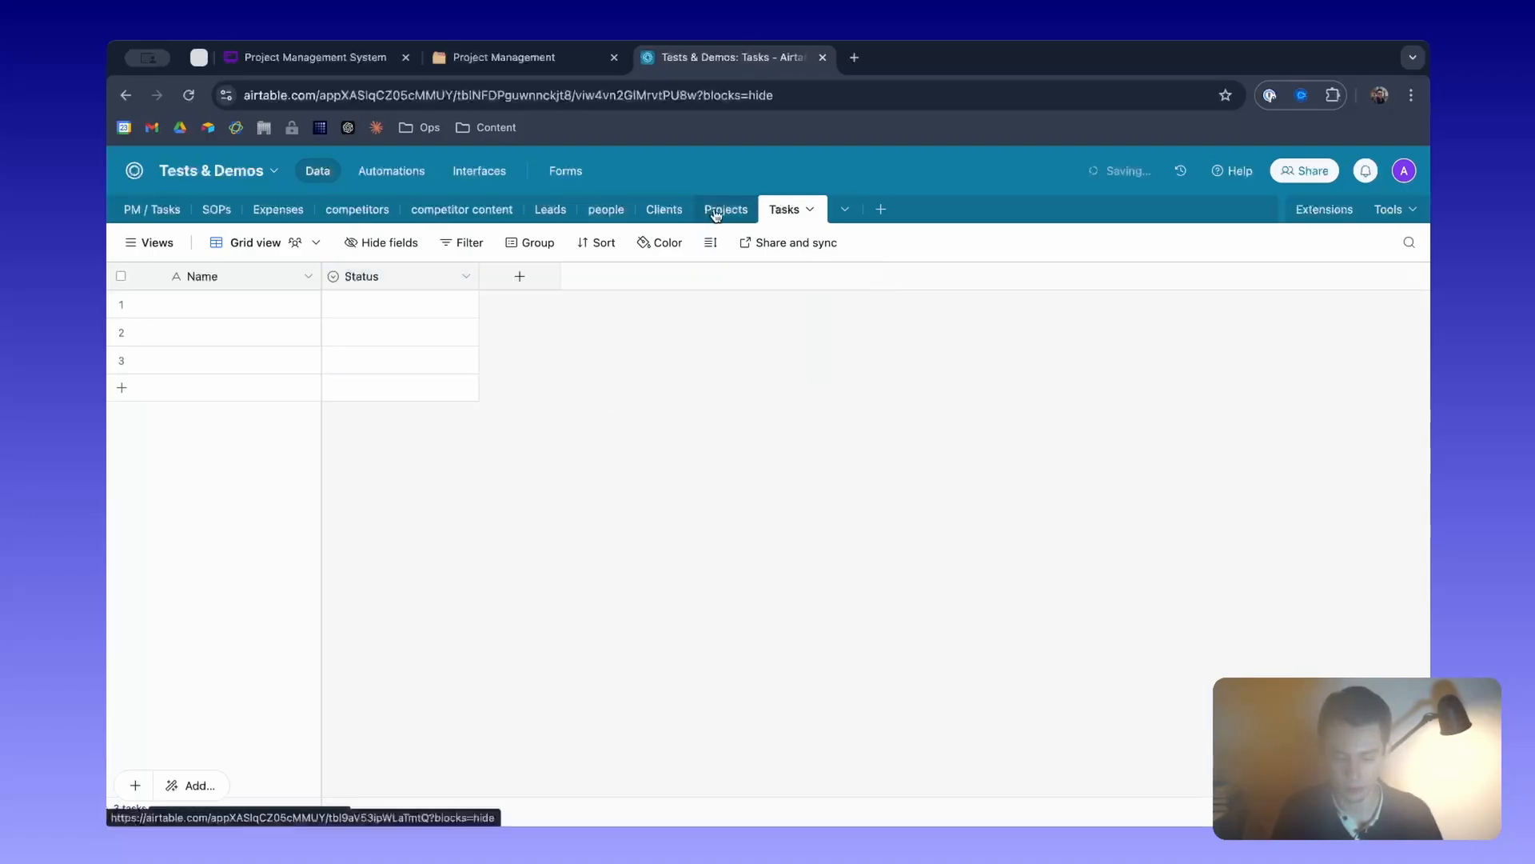
# Add a Project field to Tasks linking to a single Projects record, without lookup fields, and place it before Status.
pyautogui.click(722, 209)
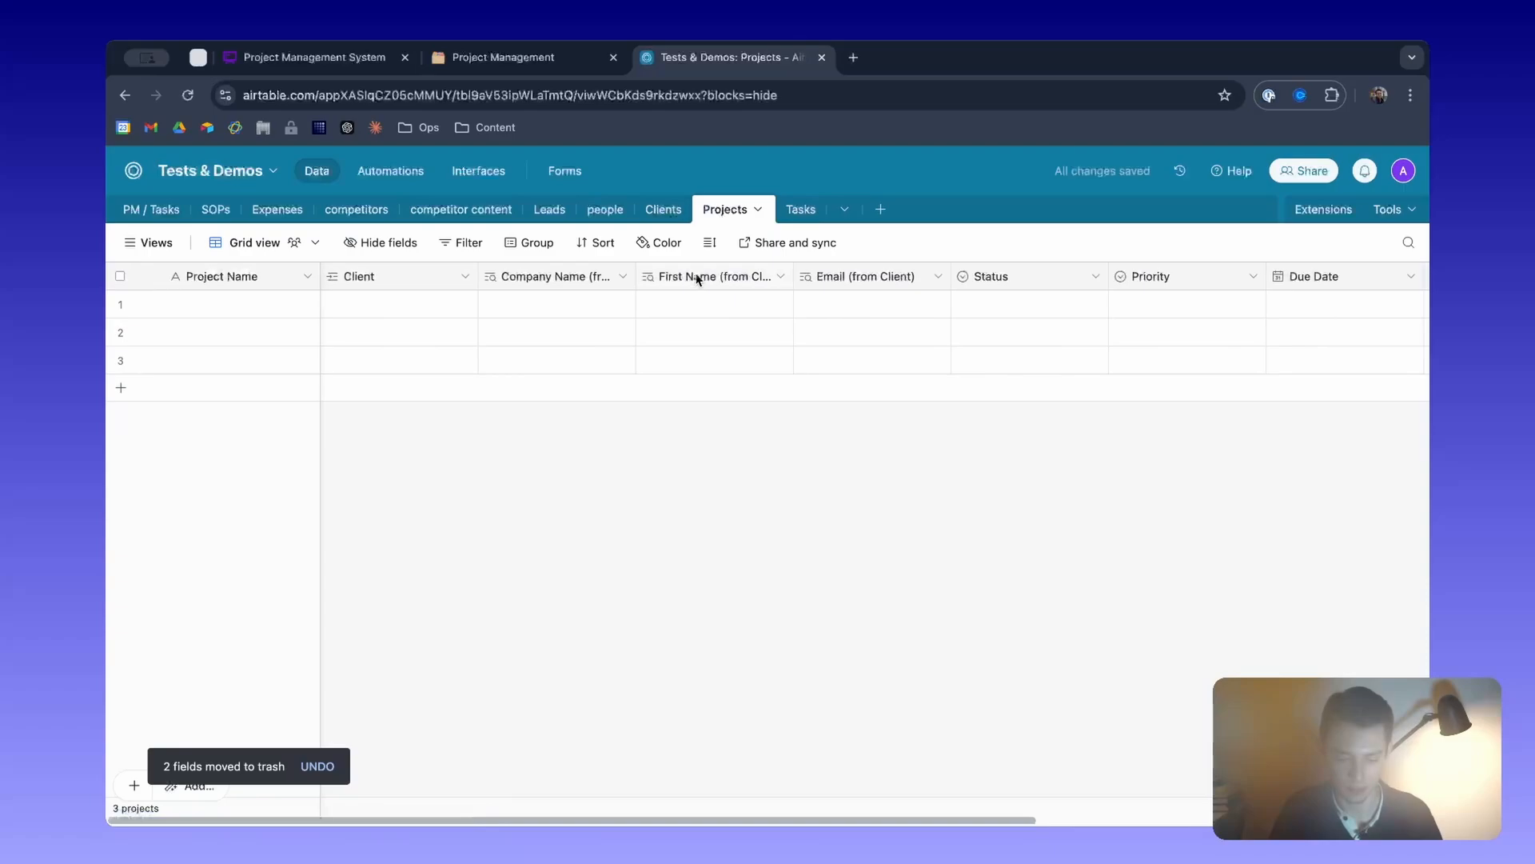
pyautogui.click(813, 207)
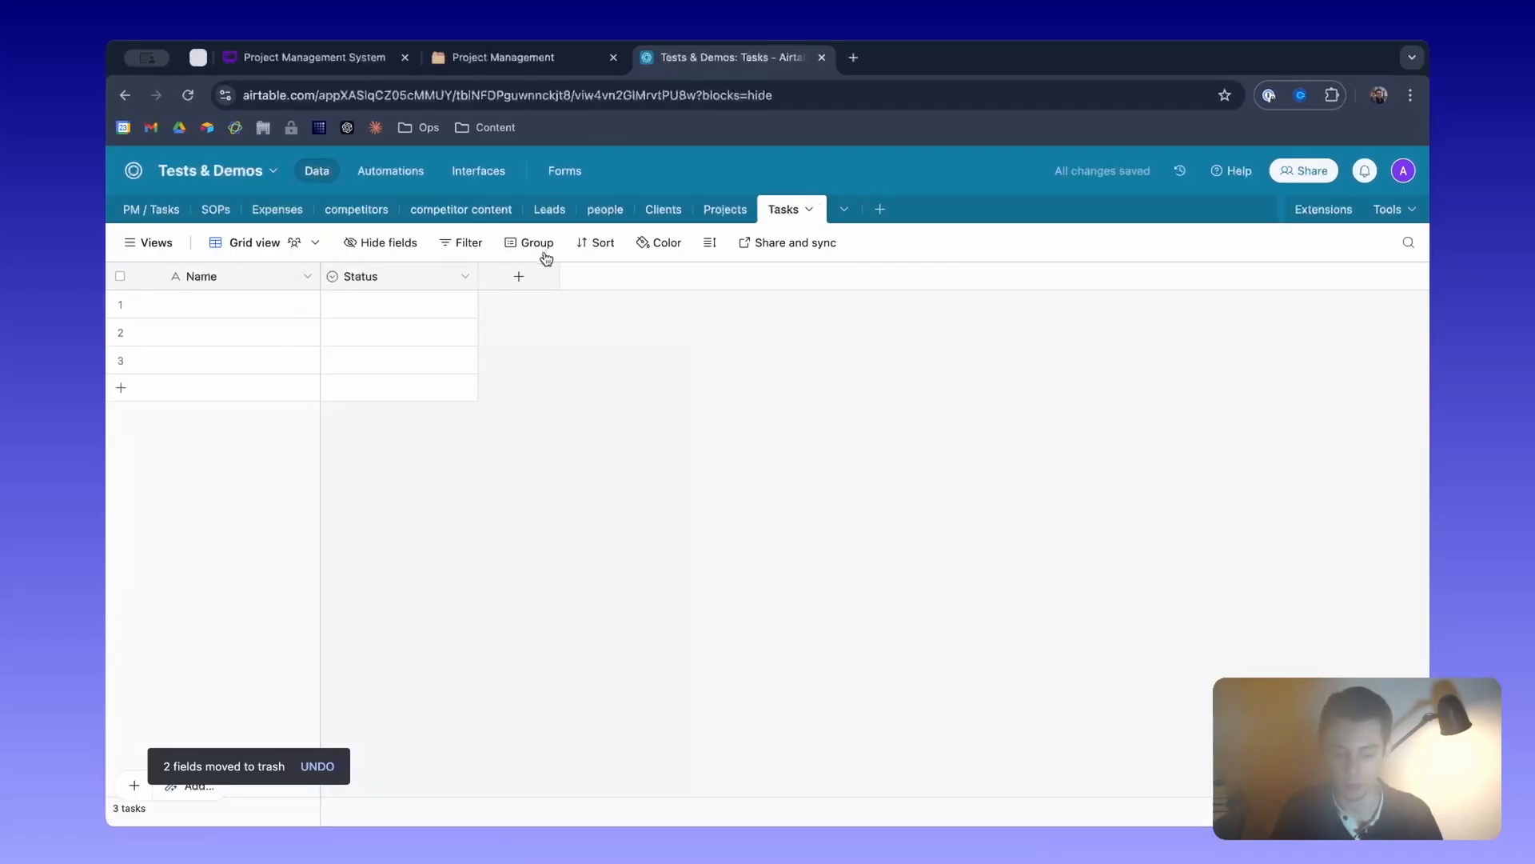
pyautogui.click(547, 278)
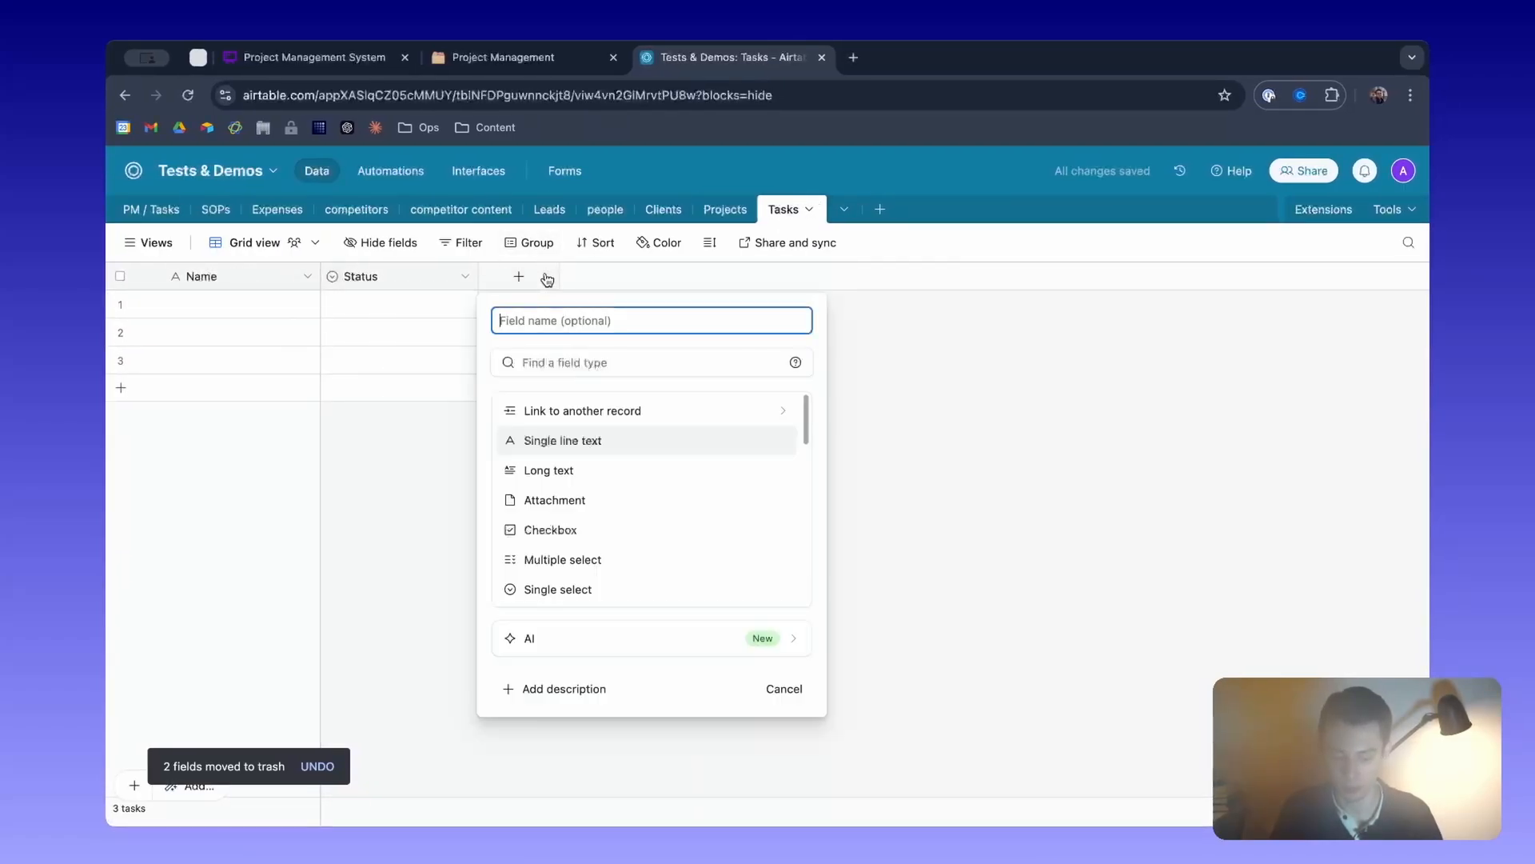
pyautogui.click(600, 412)
pyautogui.scroll(-3, 692, 420)
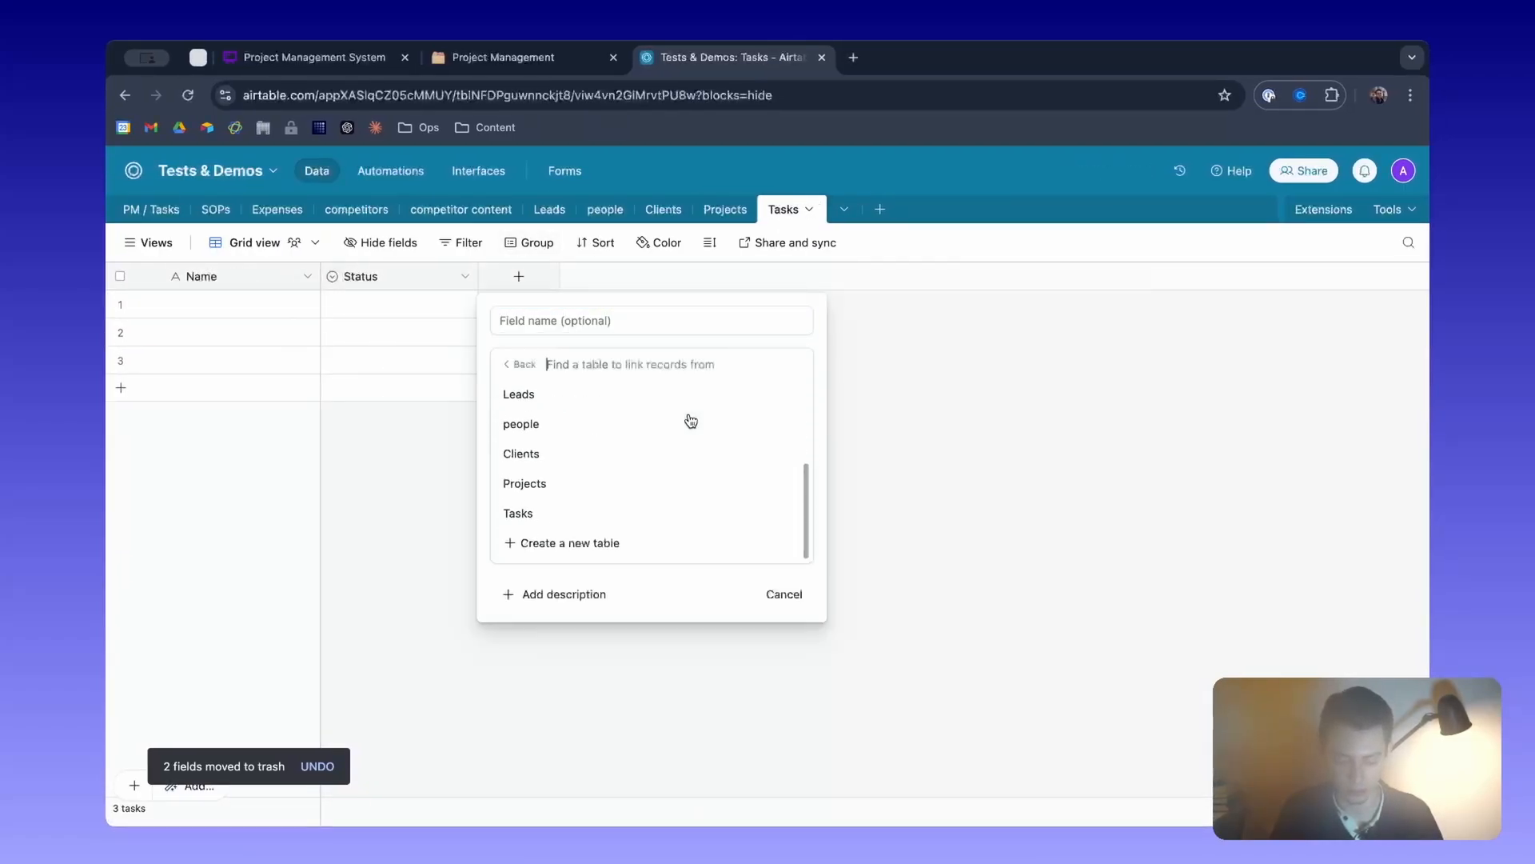
pyautogui.click(604, 481)
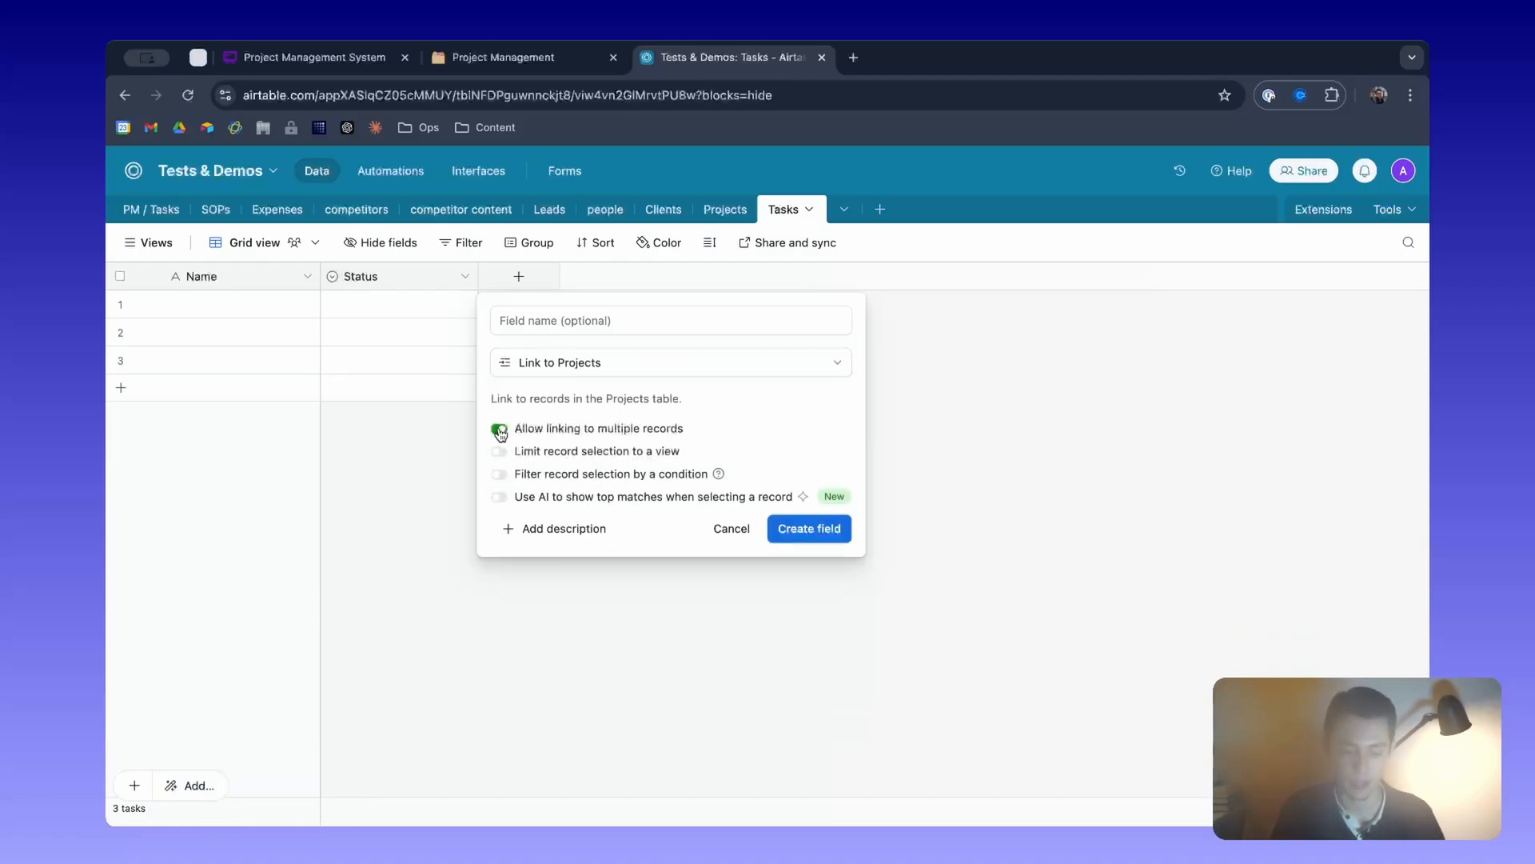
pyautogui.click(499, 430)
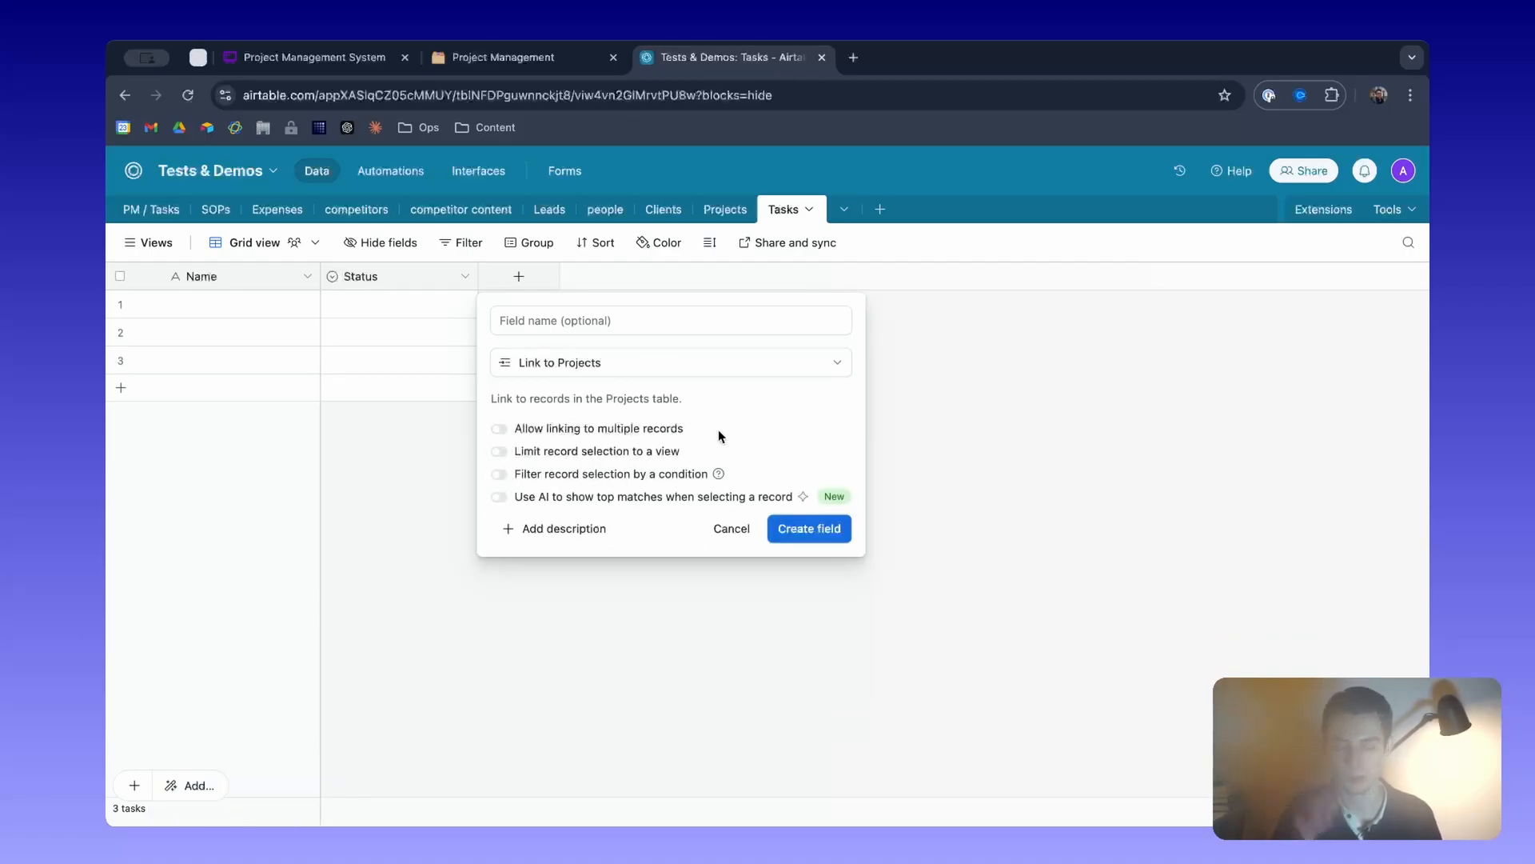
pyautogui.click(816, 323)
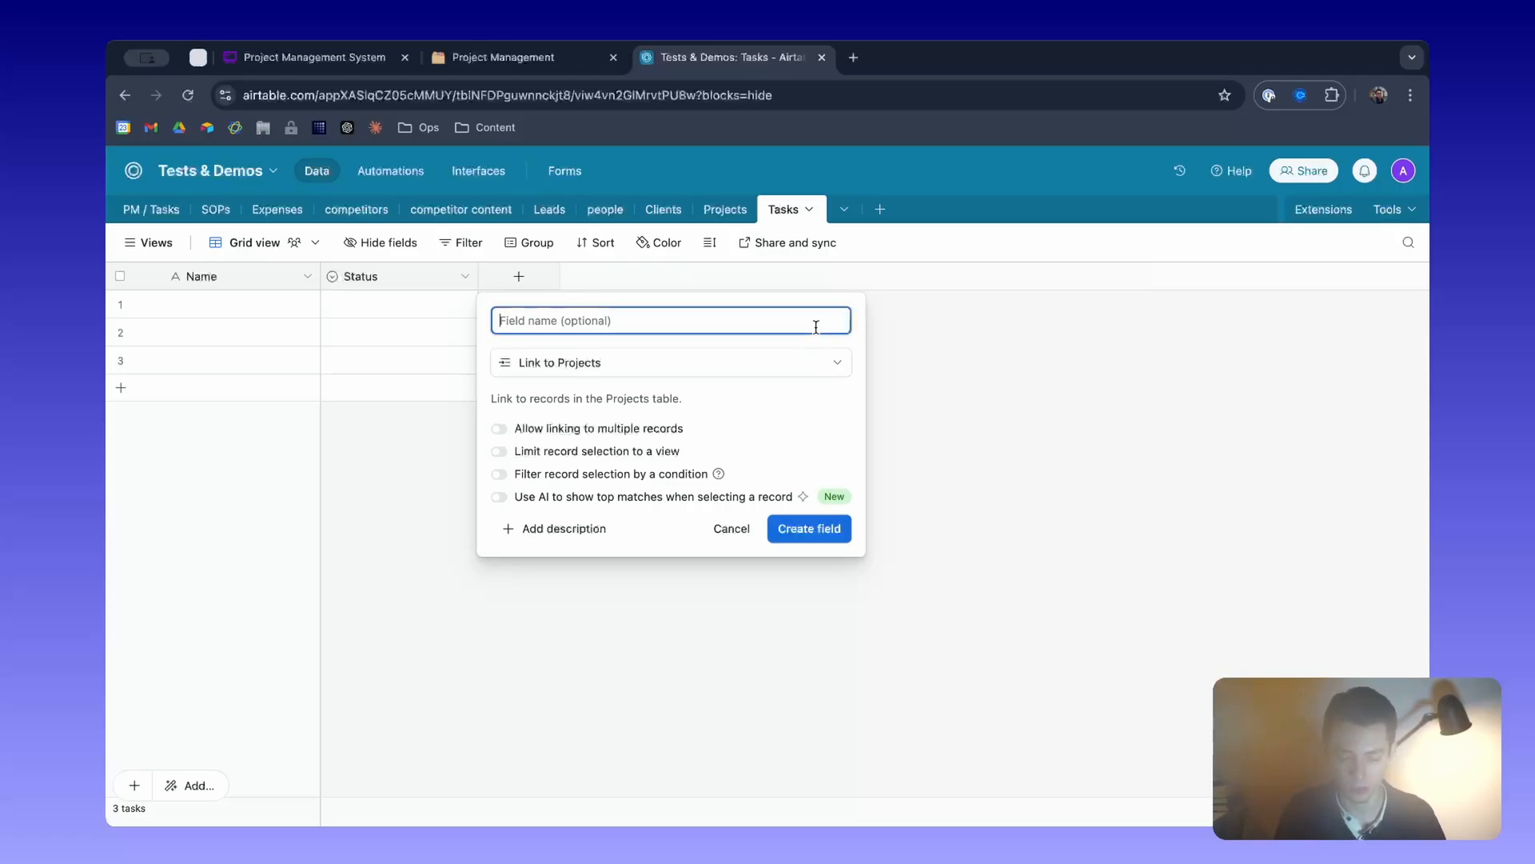
pyautogui.write('Project')
pyautogui.click(822, 516)
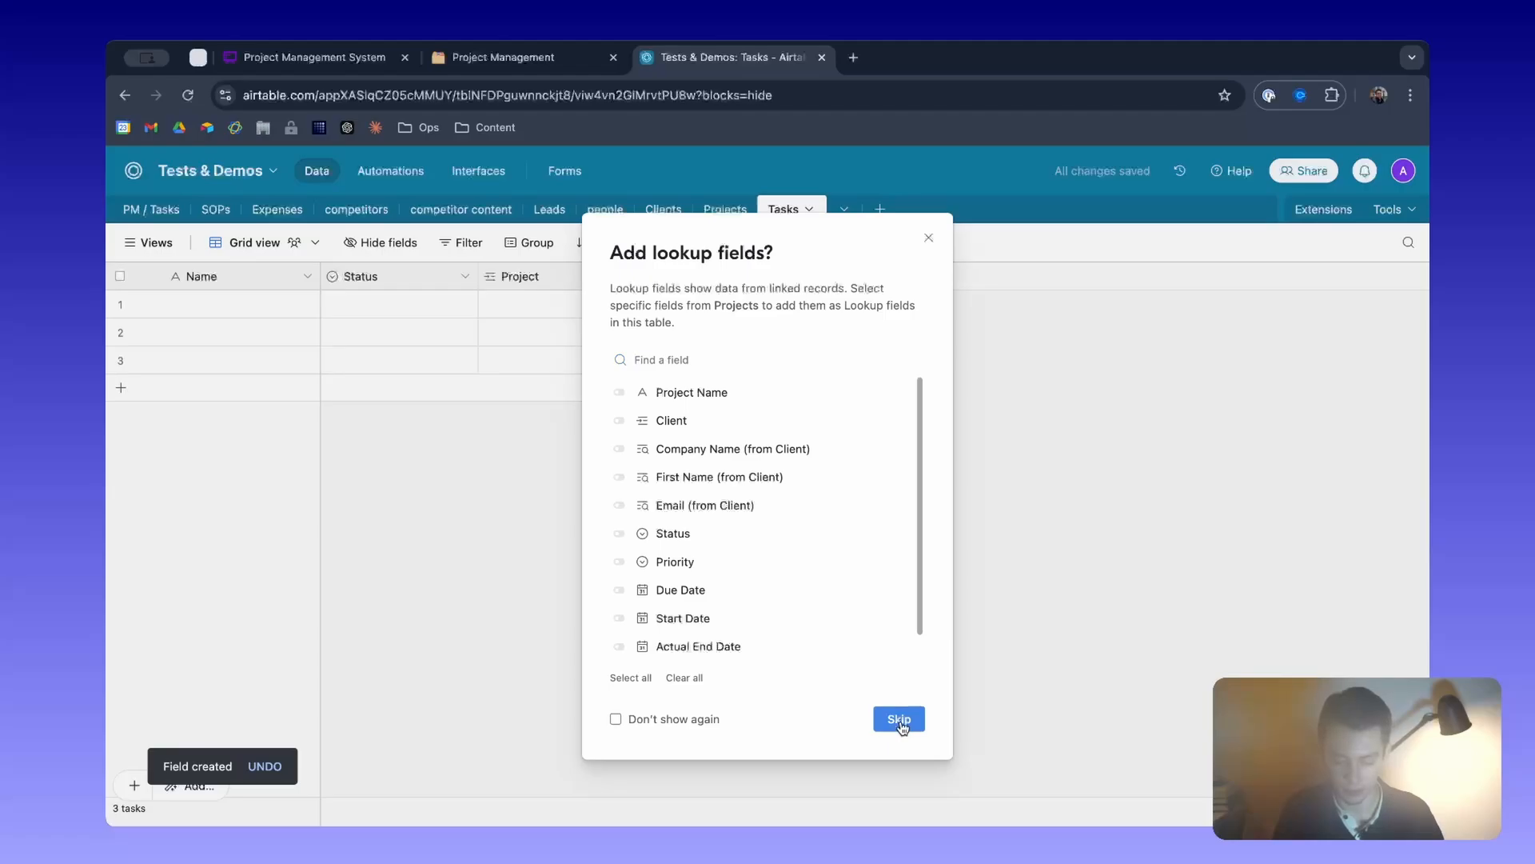
pyautogui.click(899, 719)
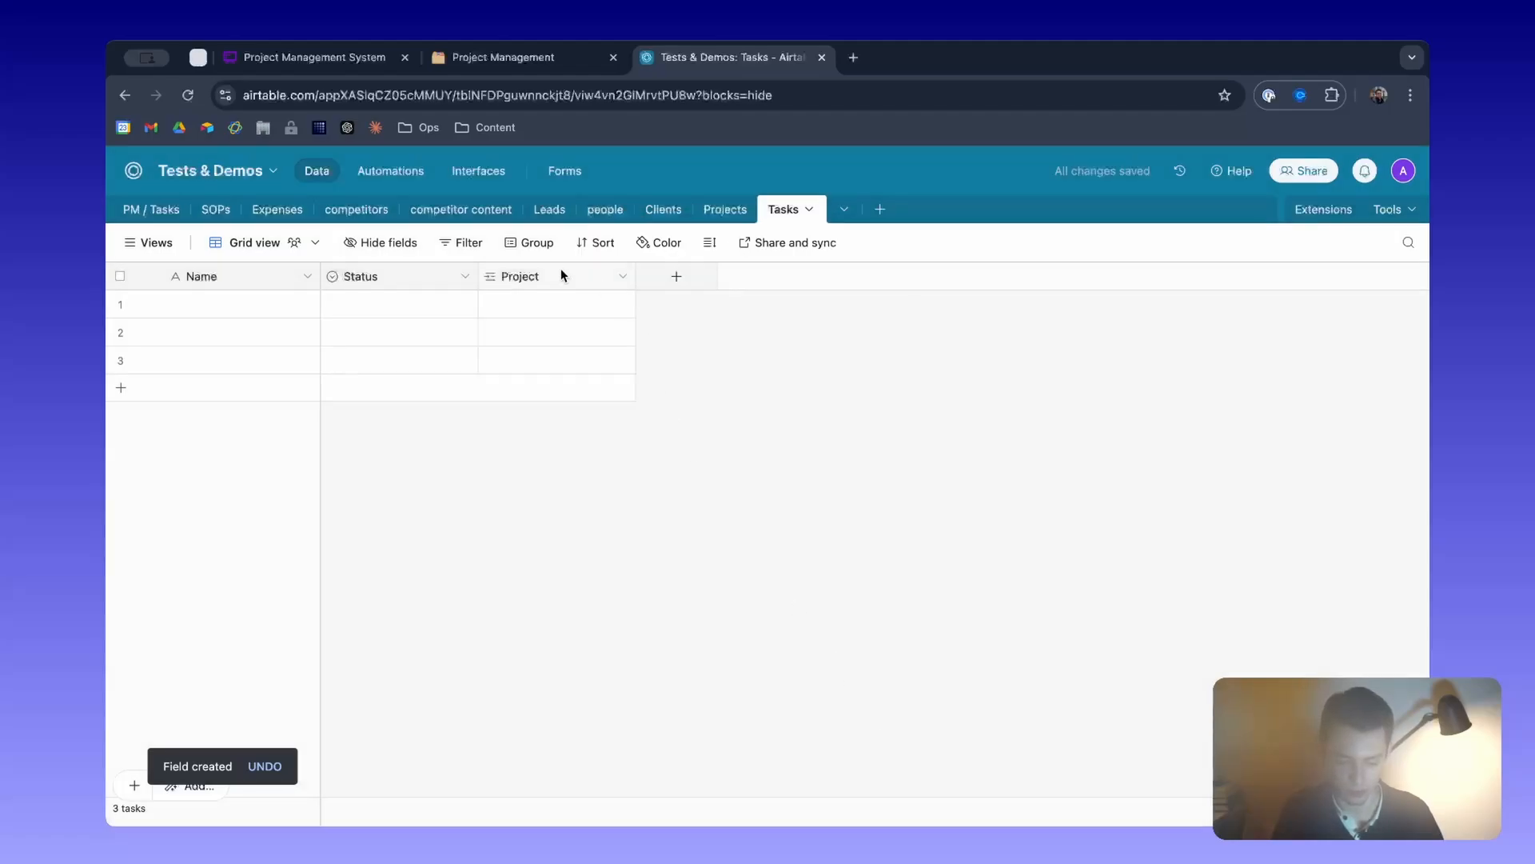
pyautogui.moveTo(560, 275); pyautogui.dragTo(388, 271)
# Compare the Notion task setup and the Projects fields with the Tasks table, and examine the options of its Status field.
pyautogui.click(481, 57)
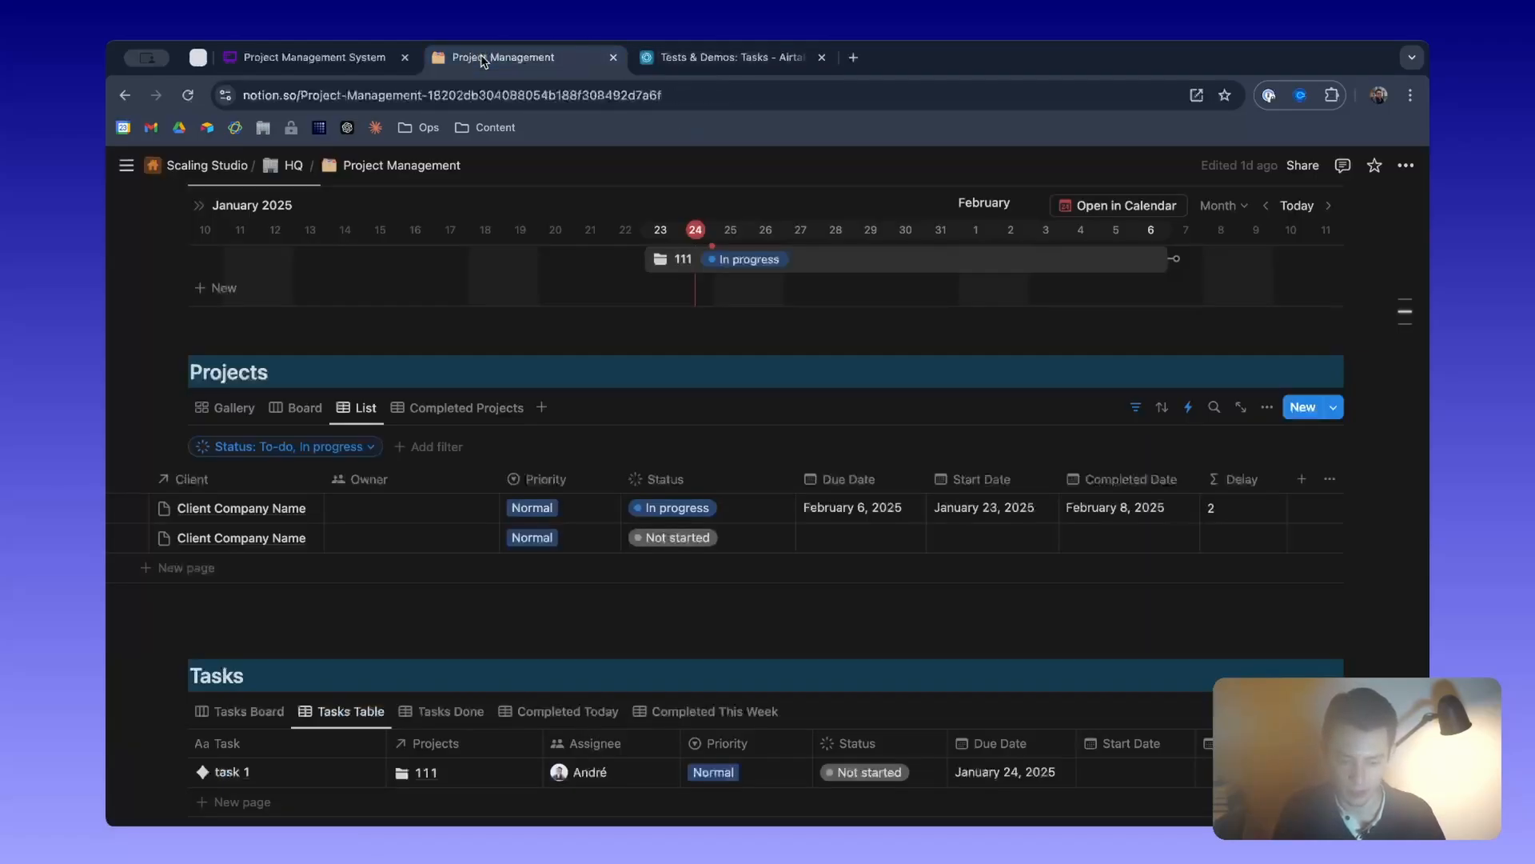
pyautogui.click(720, 57)
pyautogui.click(723, 210)
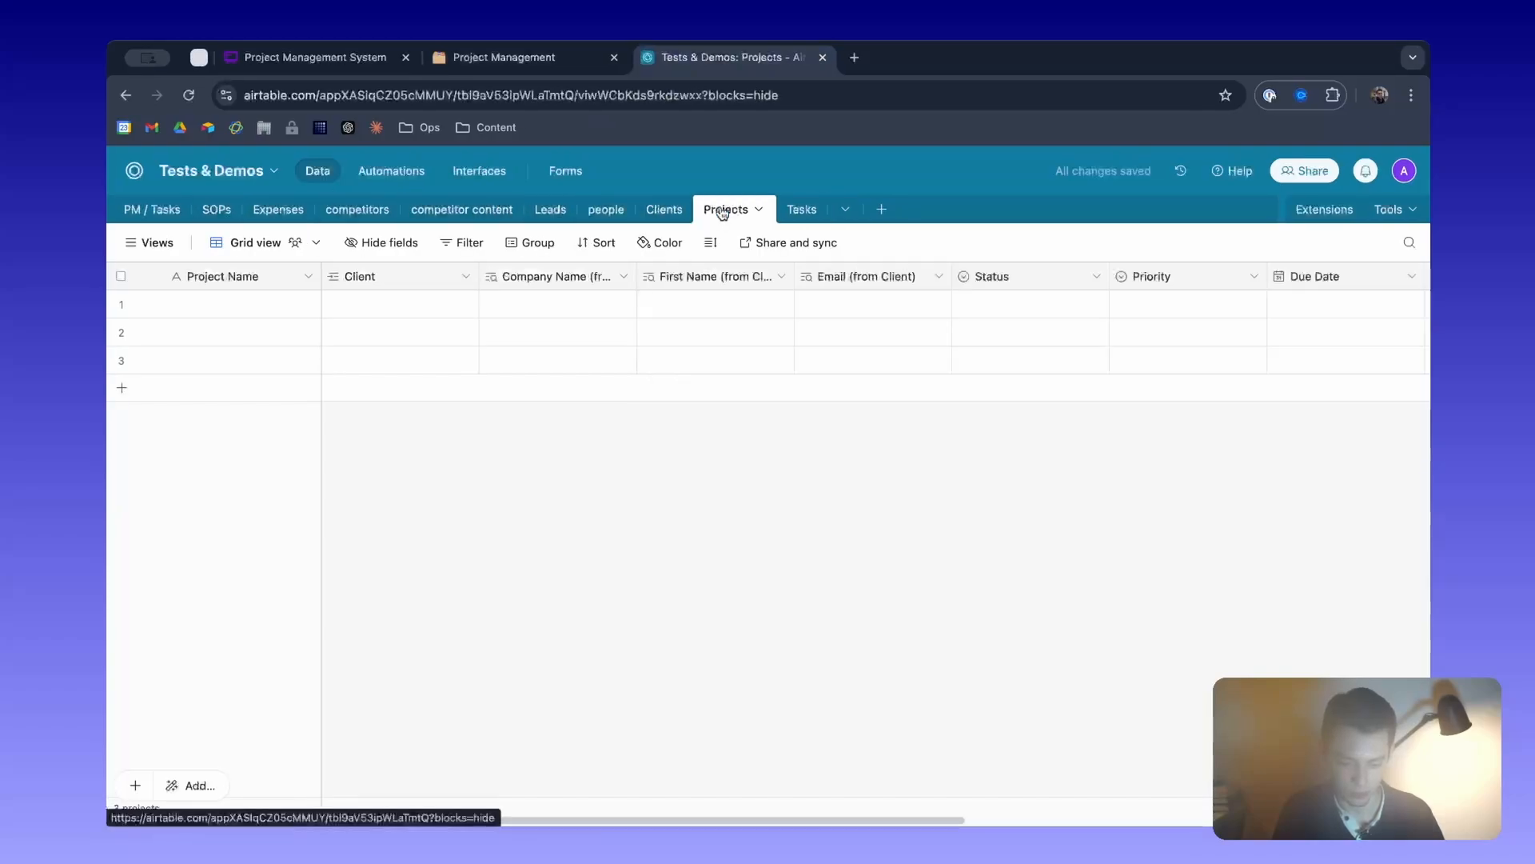
pyautogui.hscroll(5, 637, 312)
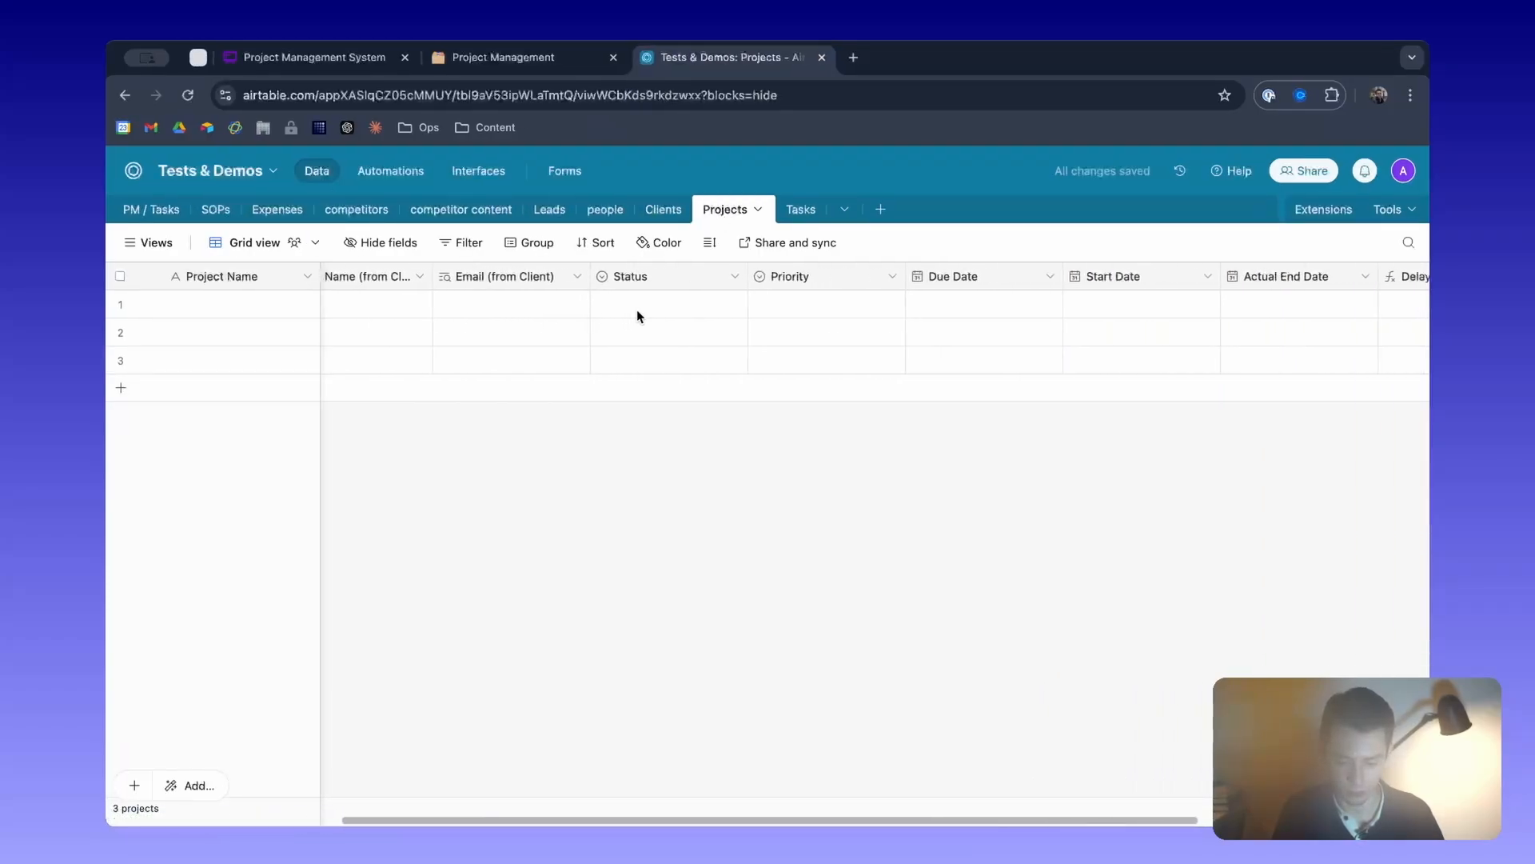
pyautogui.click(800, 212)
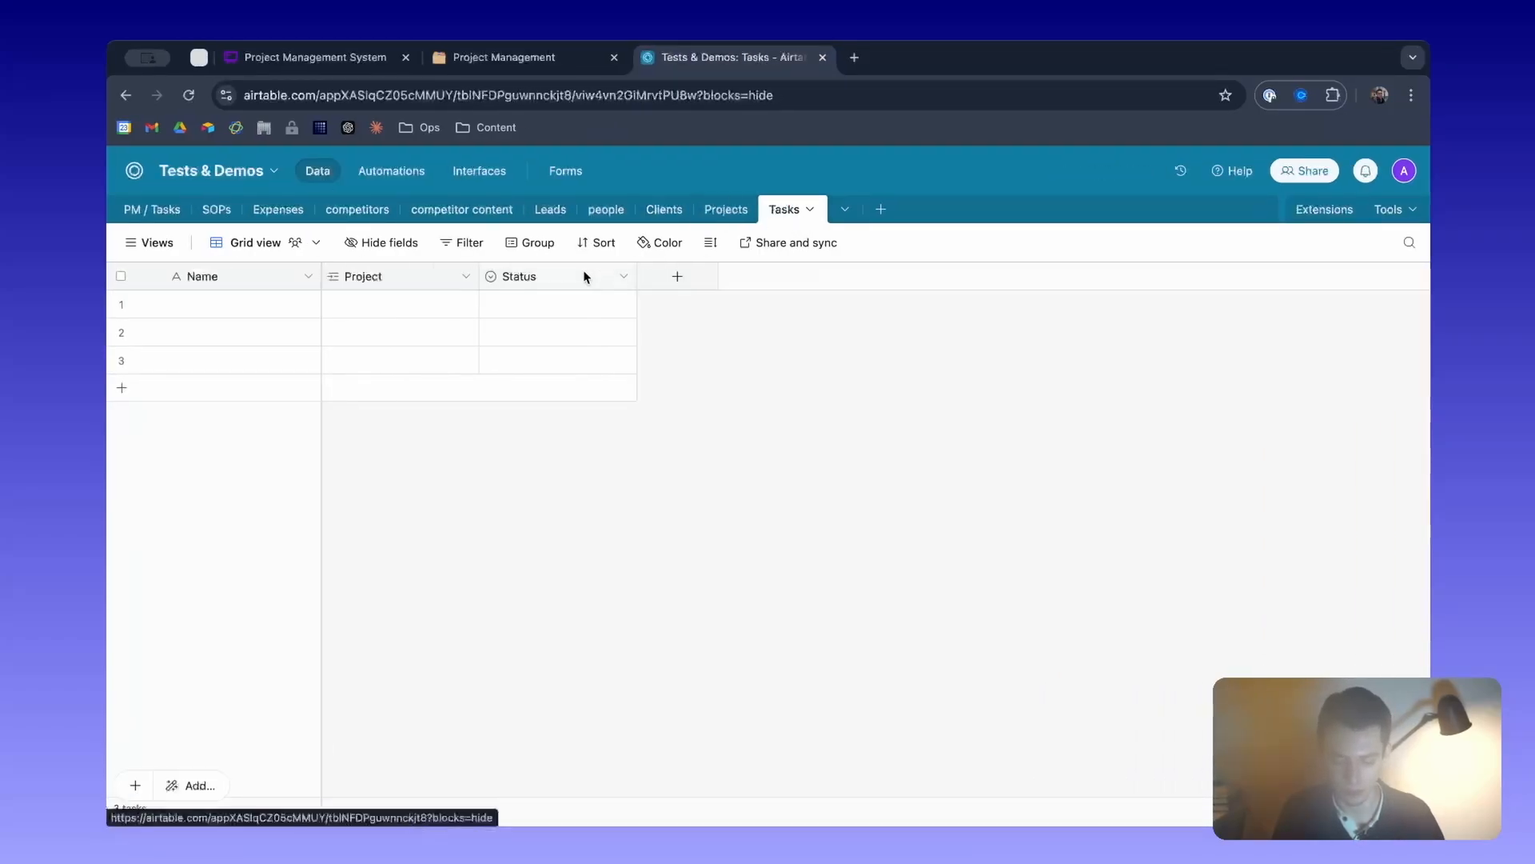
pyautogui.doubleClick(526, 280)
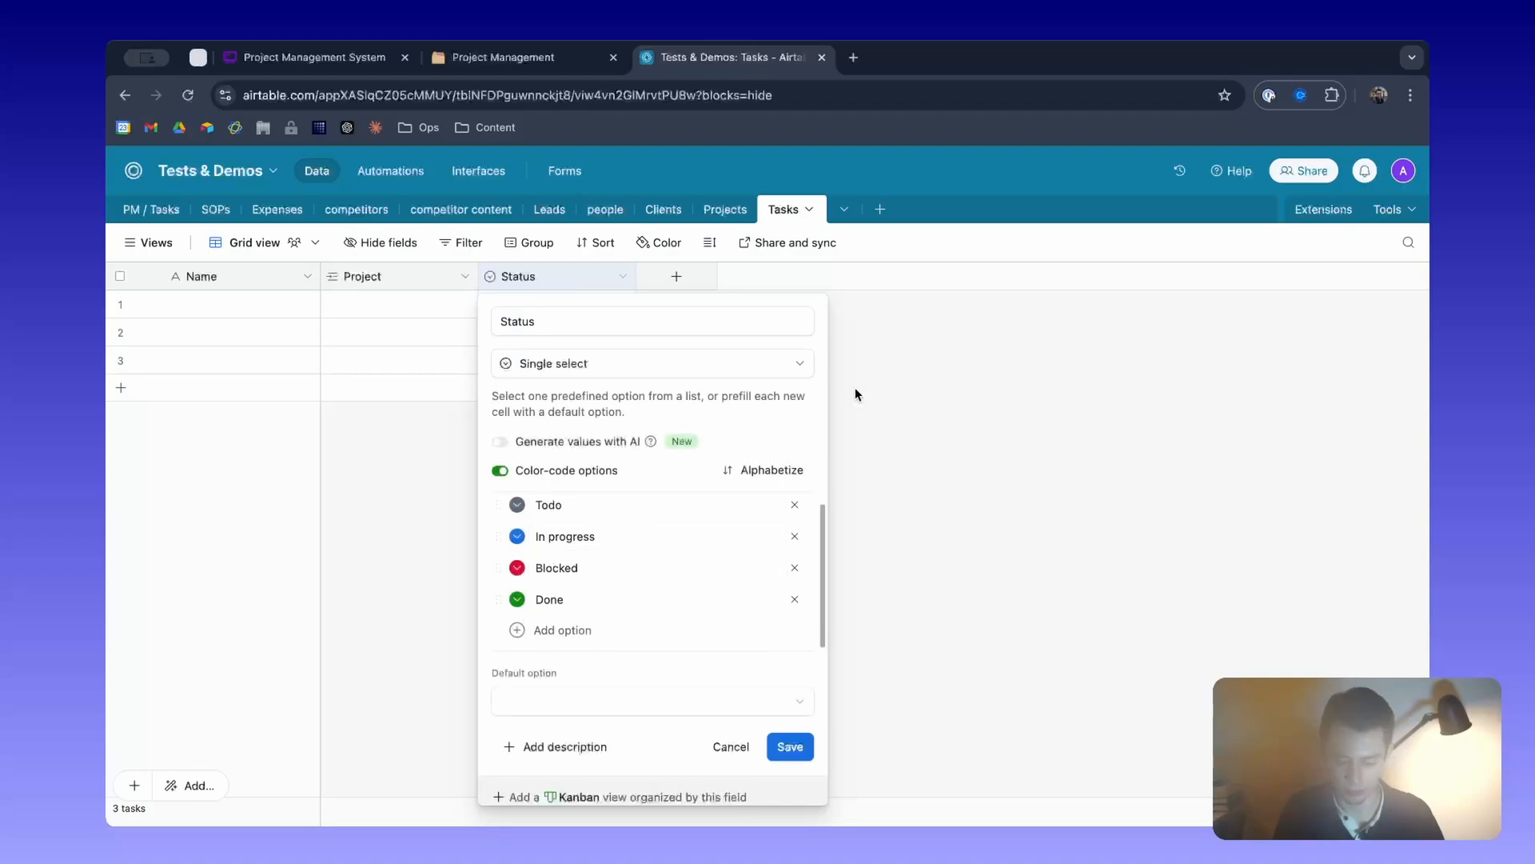
pyautogui.click(825, 354)
# Set up a new single select field named Priority in the Tasks table.
pyautogui.click(675, 276)
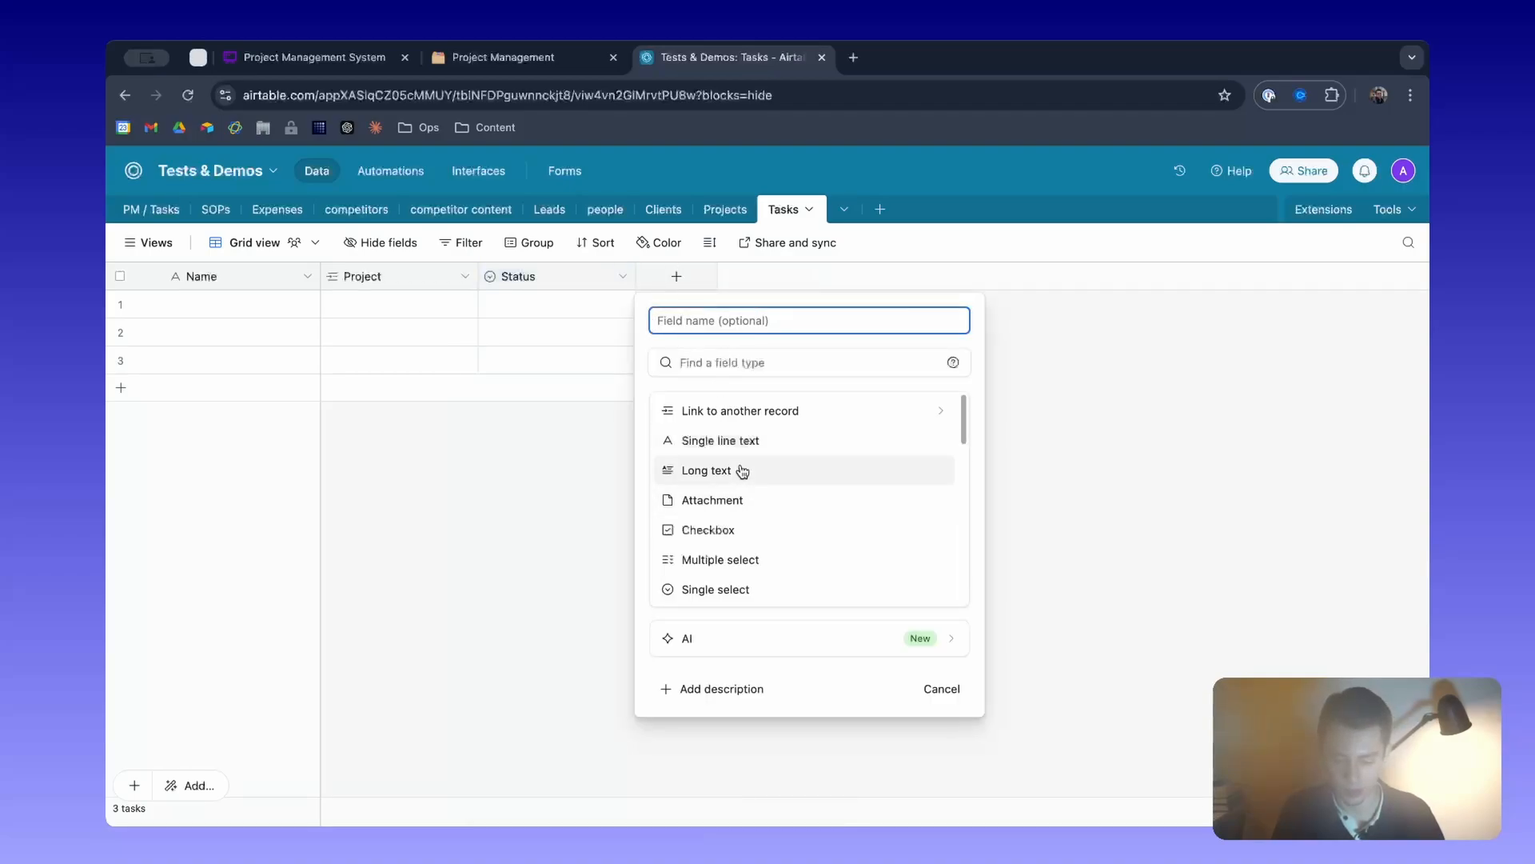
pyautogui.scroll(-2, 736, 488)
pyautogui.click(737, 497)
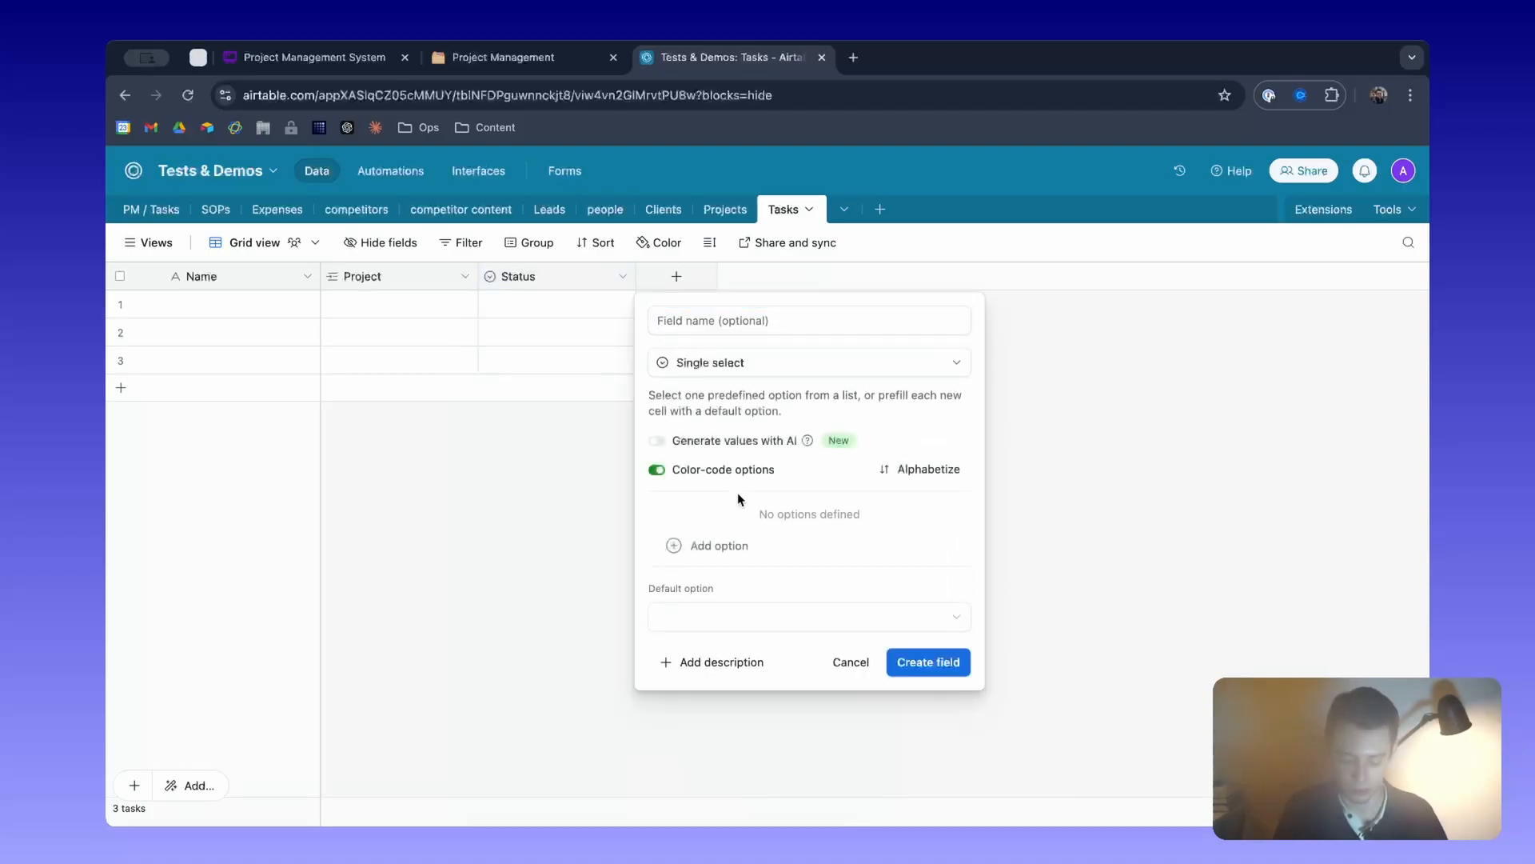
pyautogui.click(662, 320)
pyautogui.write('Priority')
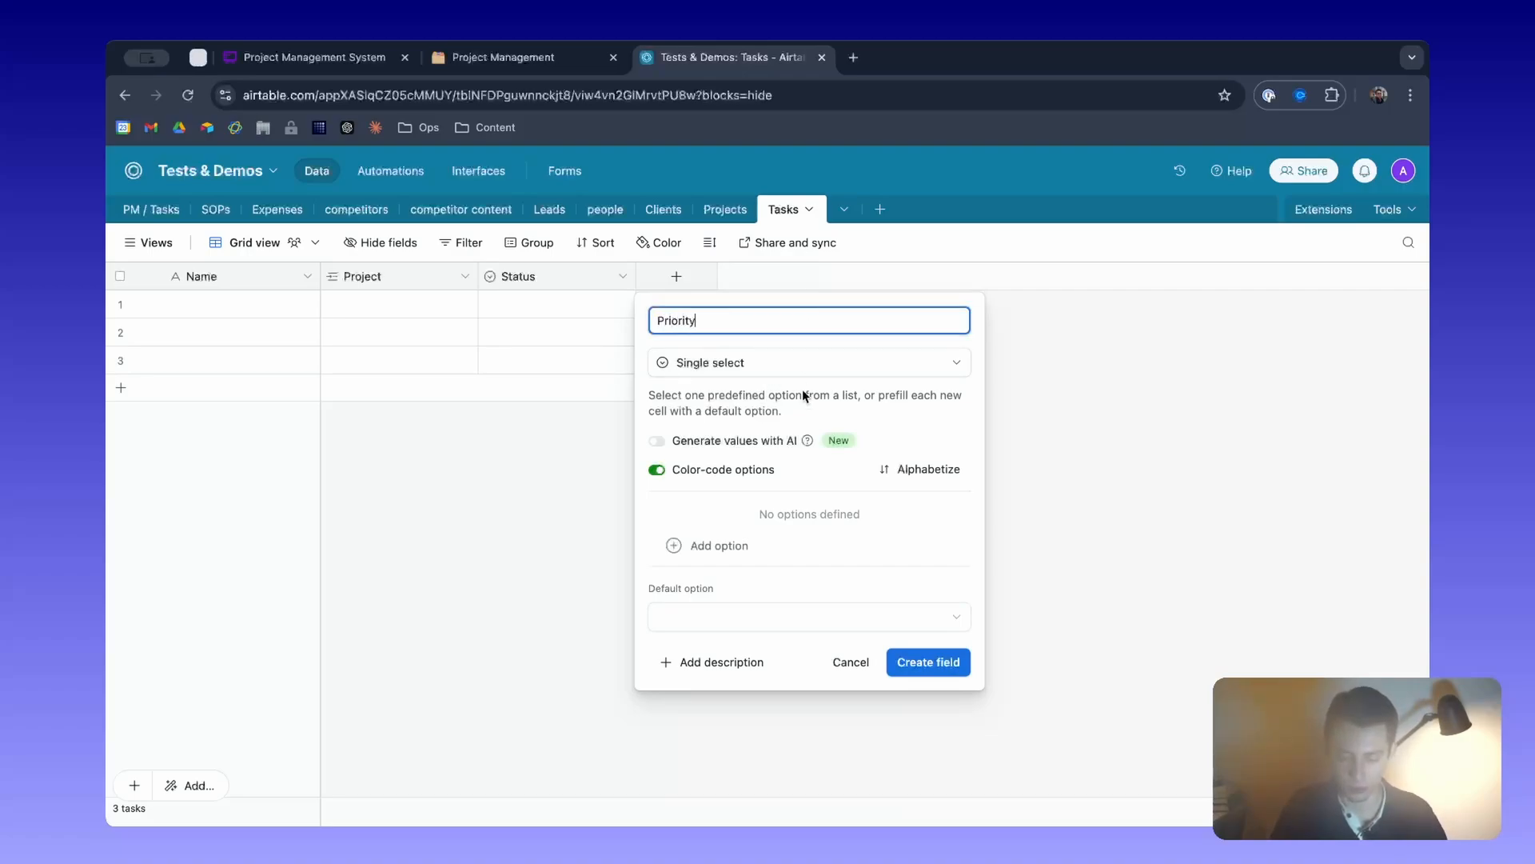
# Give the Priority field the options Low, Normal, High and Critical, and create it.
pyautogui.click(736, 545)
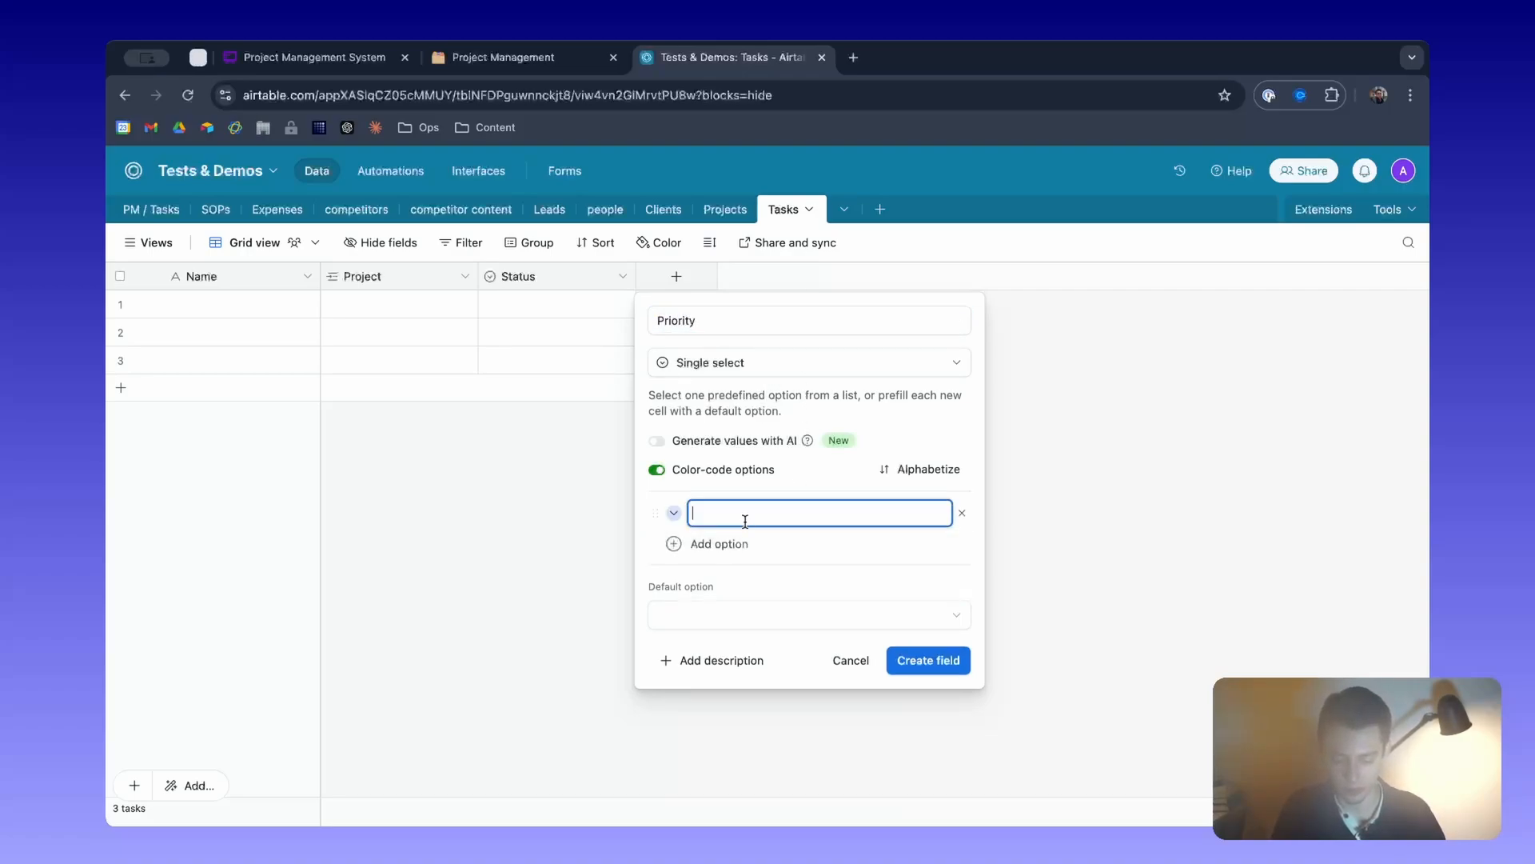
pyautogui.write('Low')
pyautogui.press('Return')
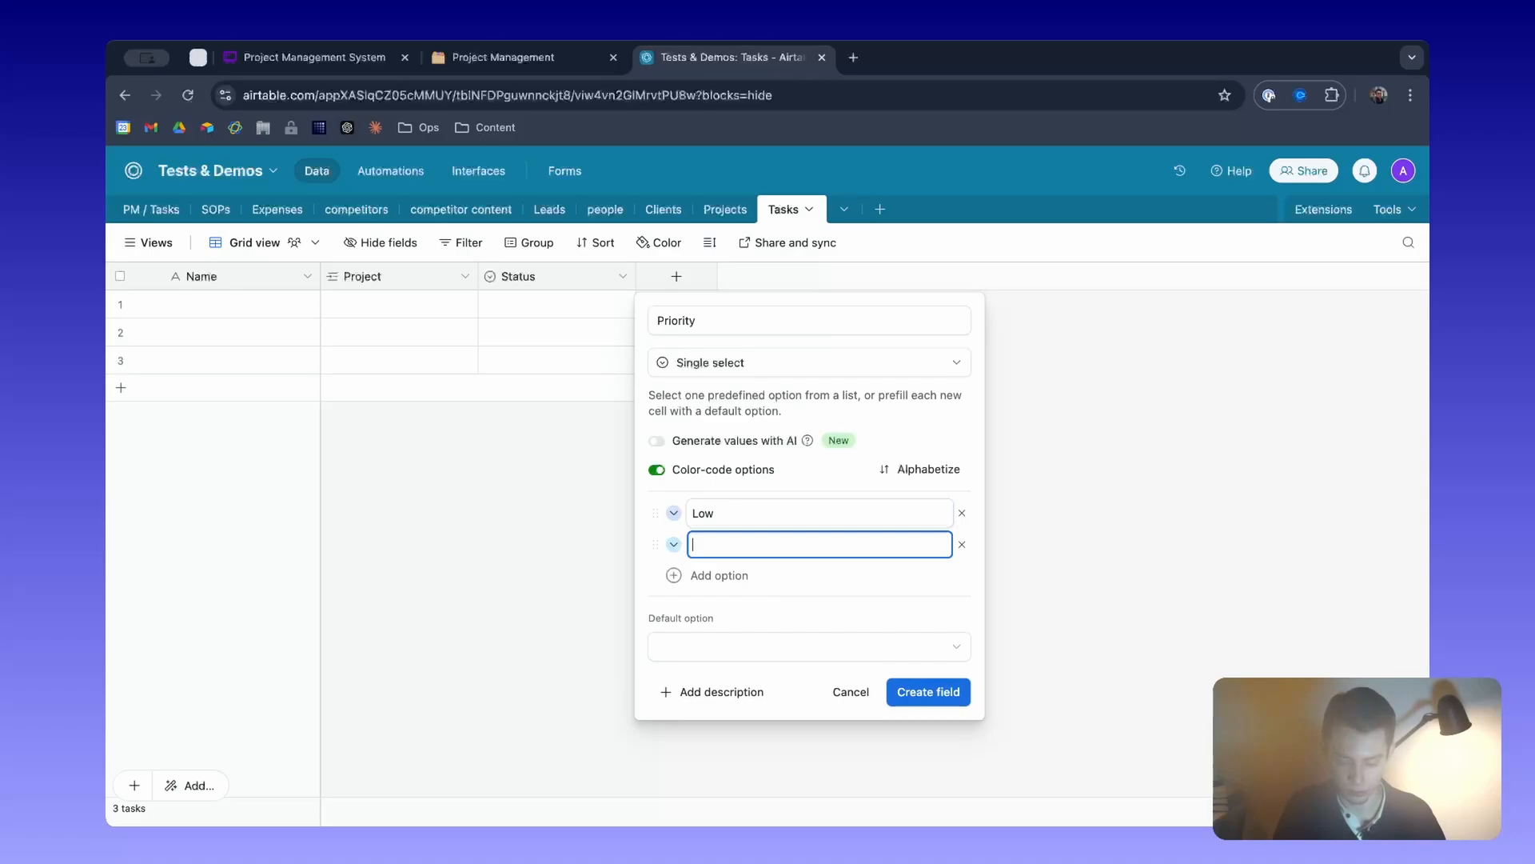
pyautogui.write('Normal')
pyautogui.press('Return')
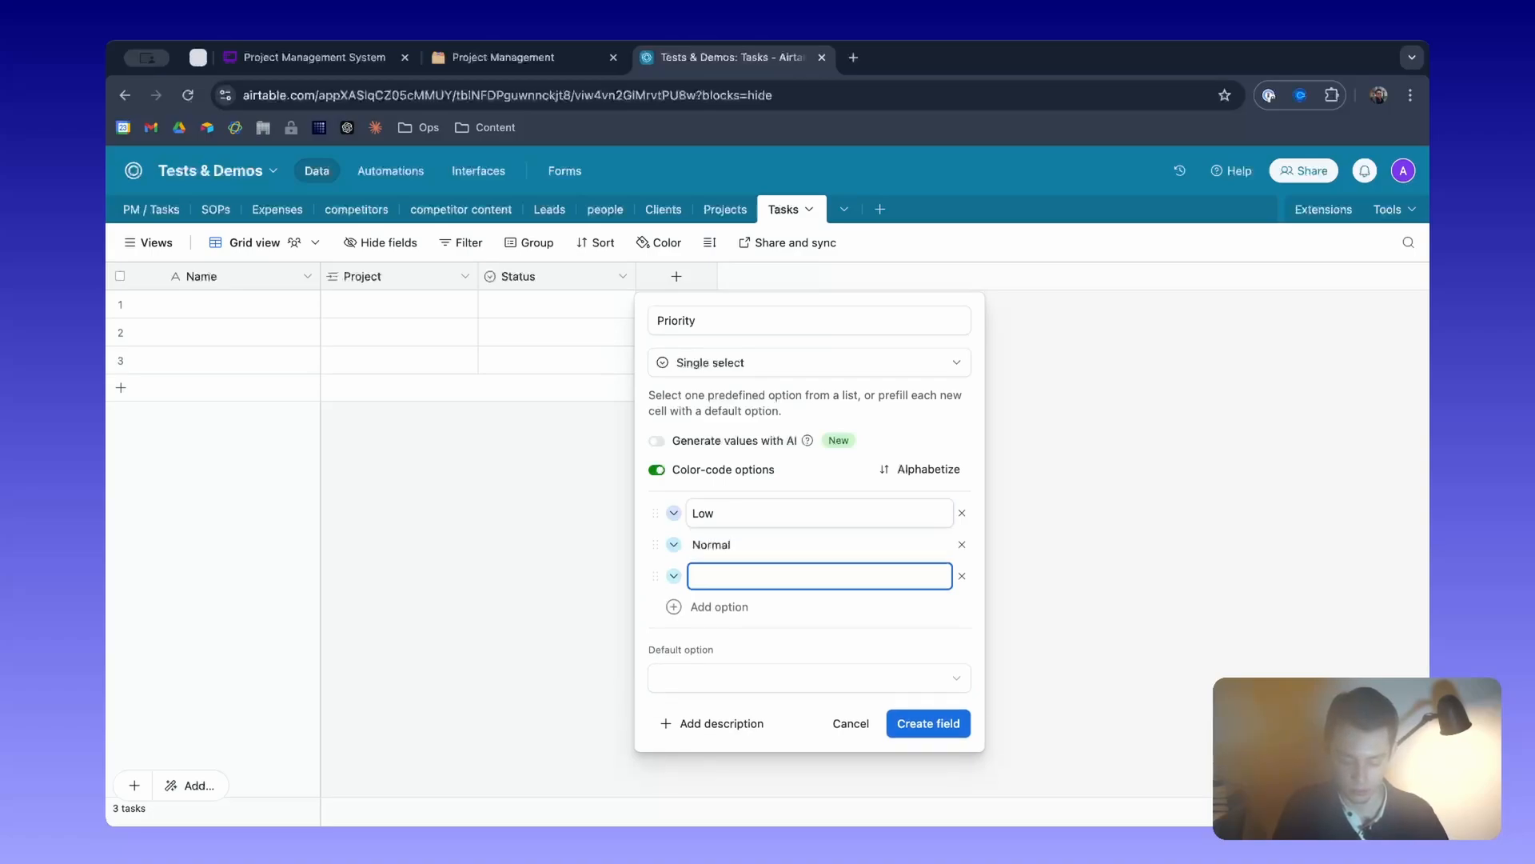
pyautogui.write('High')
pyautogui.press('Return')
pyautogui.write('Critical')
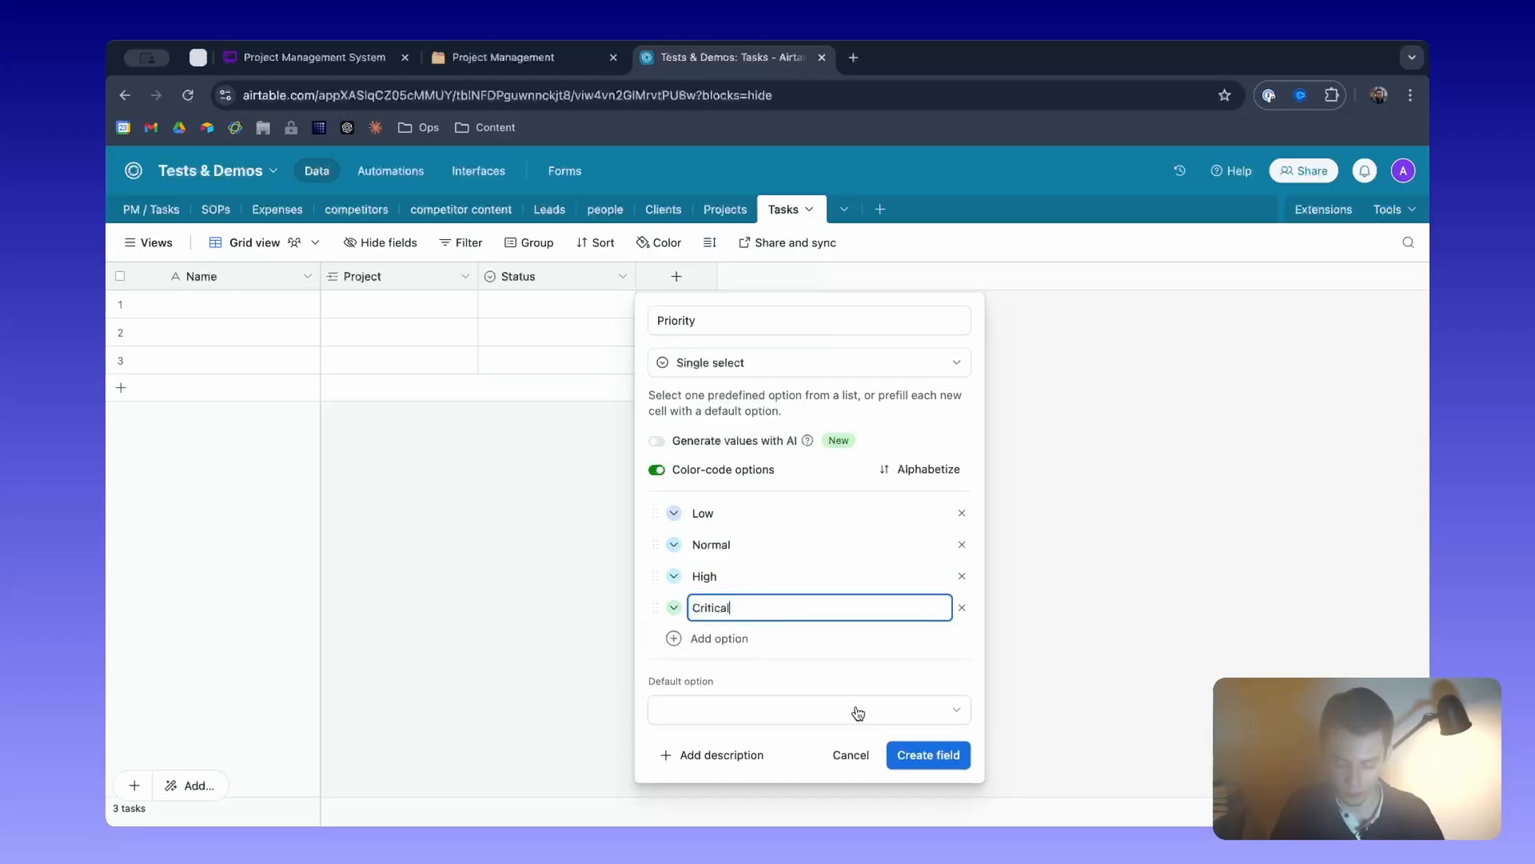
pyautogui.click(908, 754)
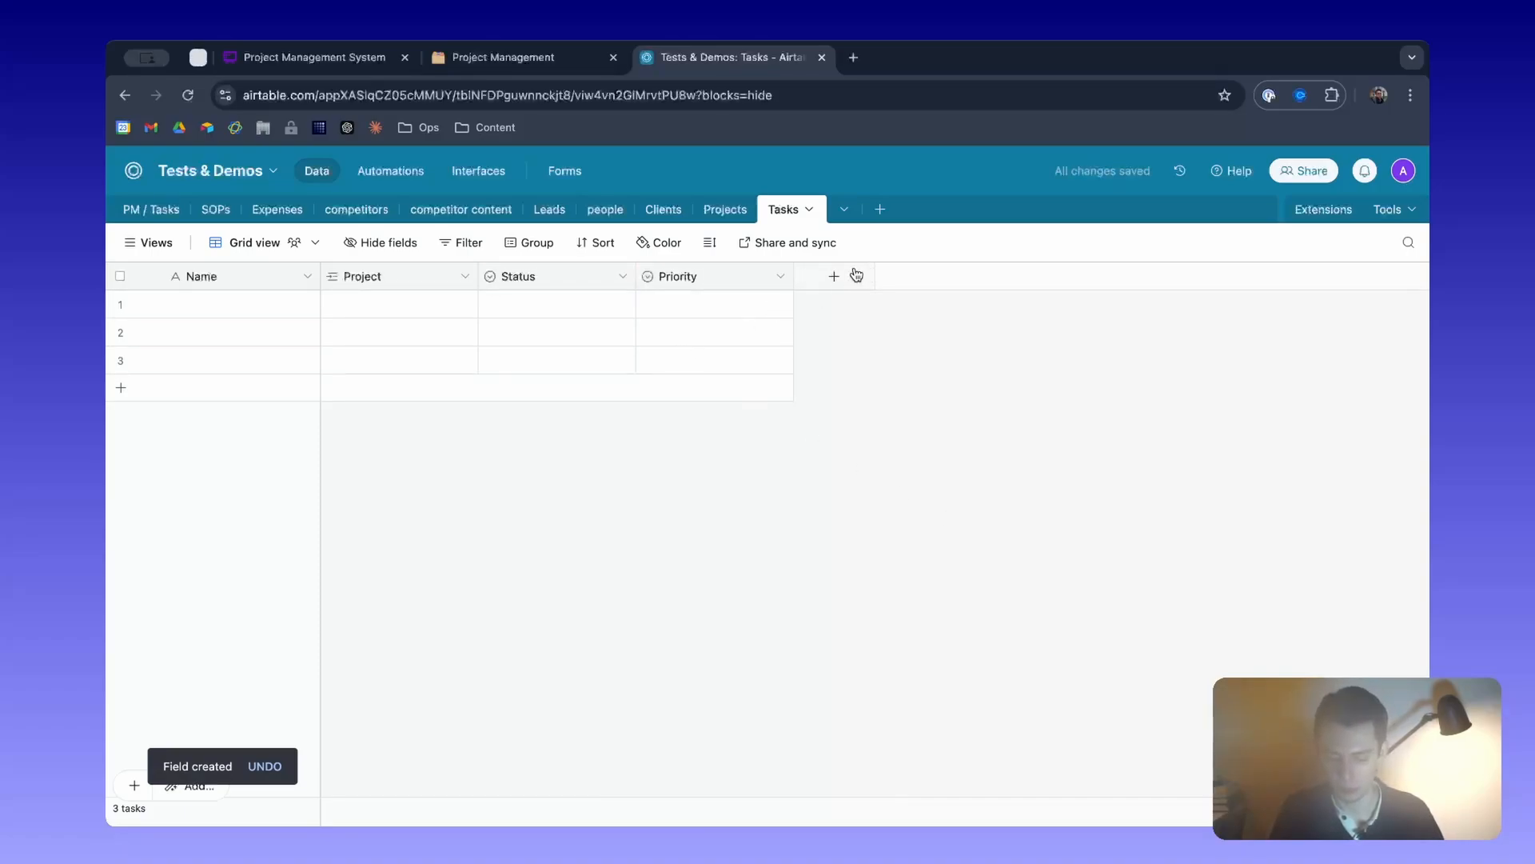
# Check the date and delay fields of the Projects table as a reference for Tasks.
pyautogui.click(725, 209)
pyautogui.click(956, 276)
pyautogui.hscroll(5, 957, 275)
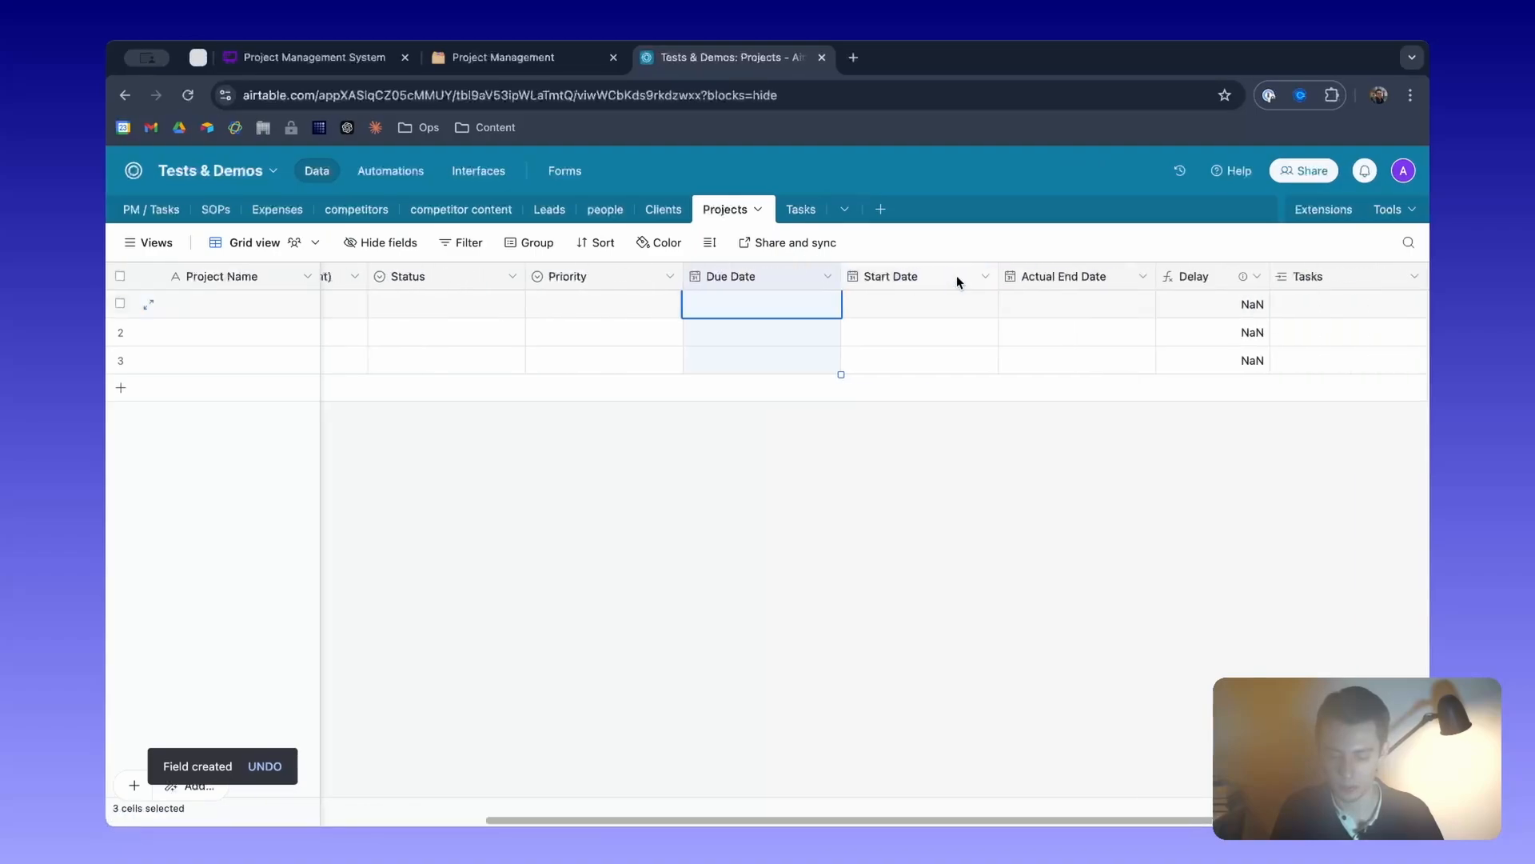
# Open the base's interfaces from the Tasks table and check the options for adding a page or interface.
pyautogui.click(799, 210)
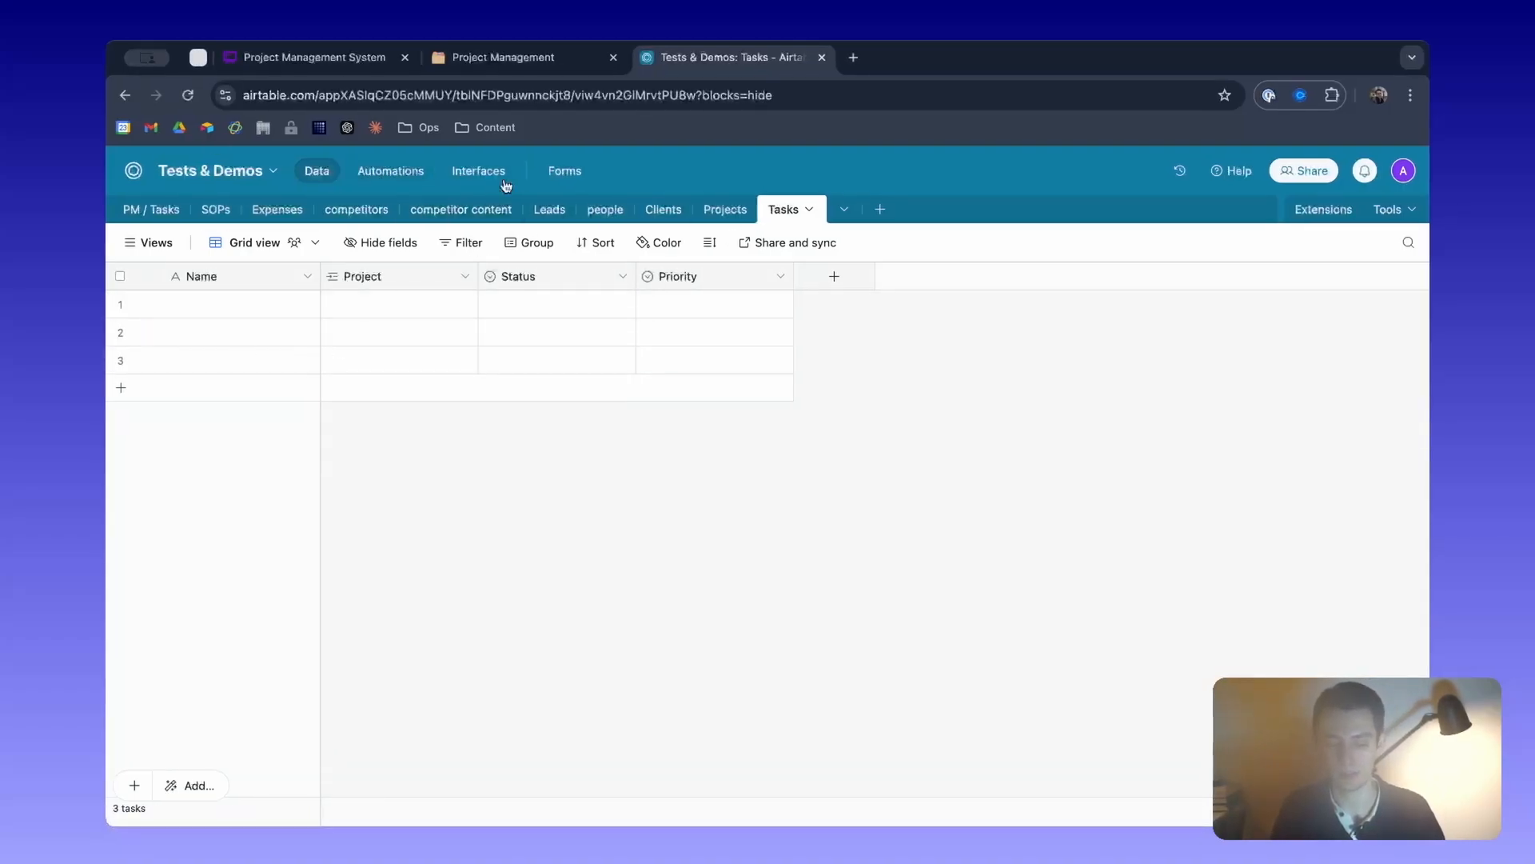
pyautogui.click(478, 170)
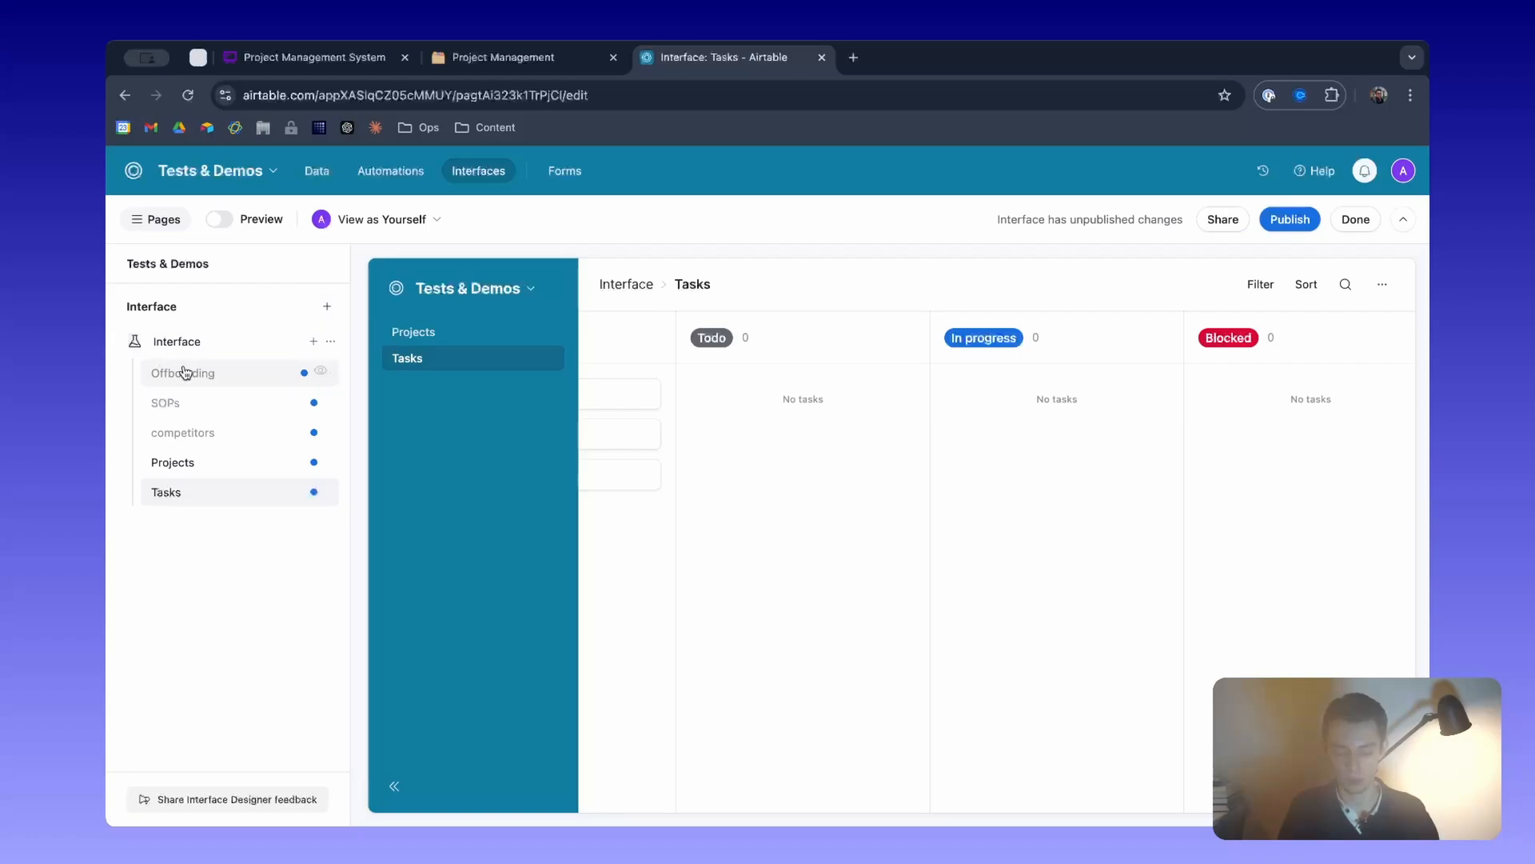
pyautogui.click(328, 307)
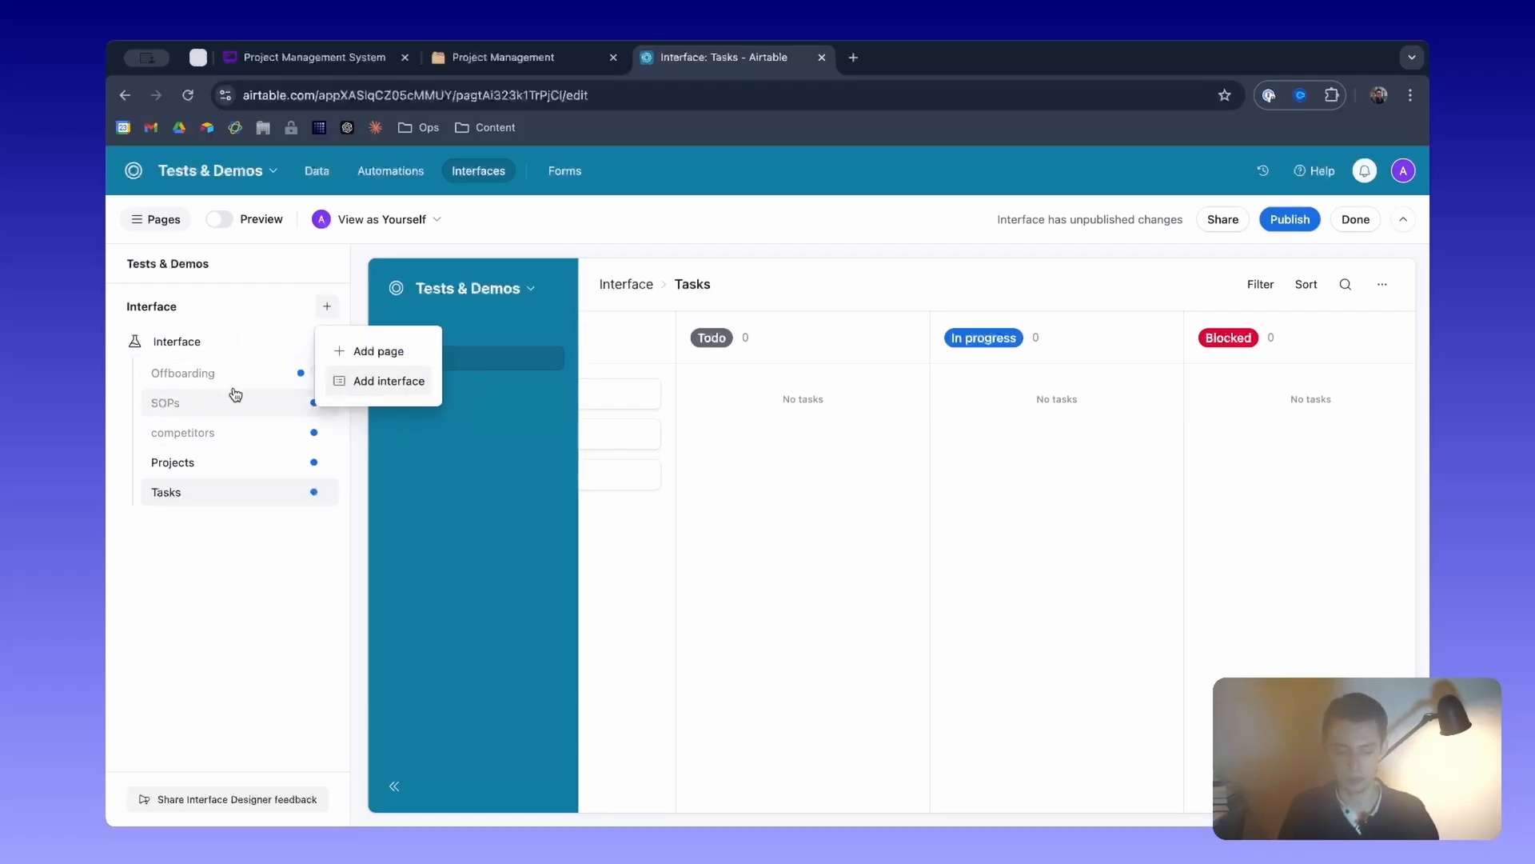
pyautogui.click(242, 352)
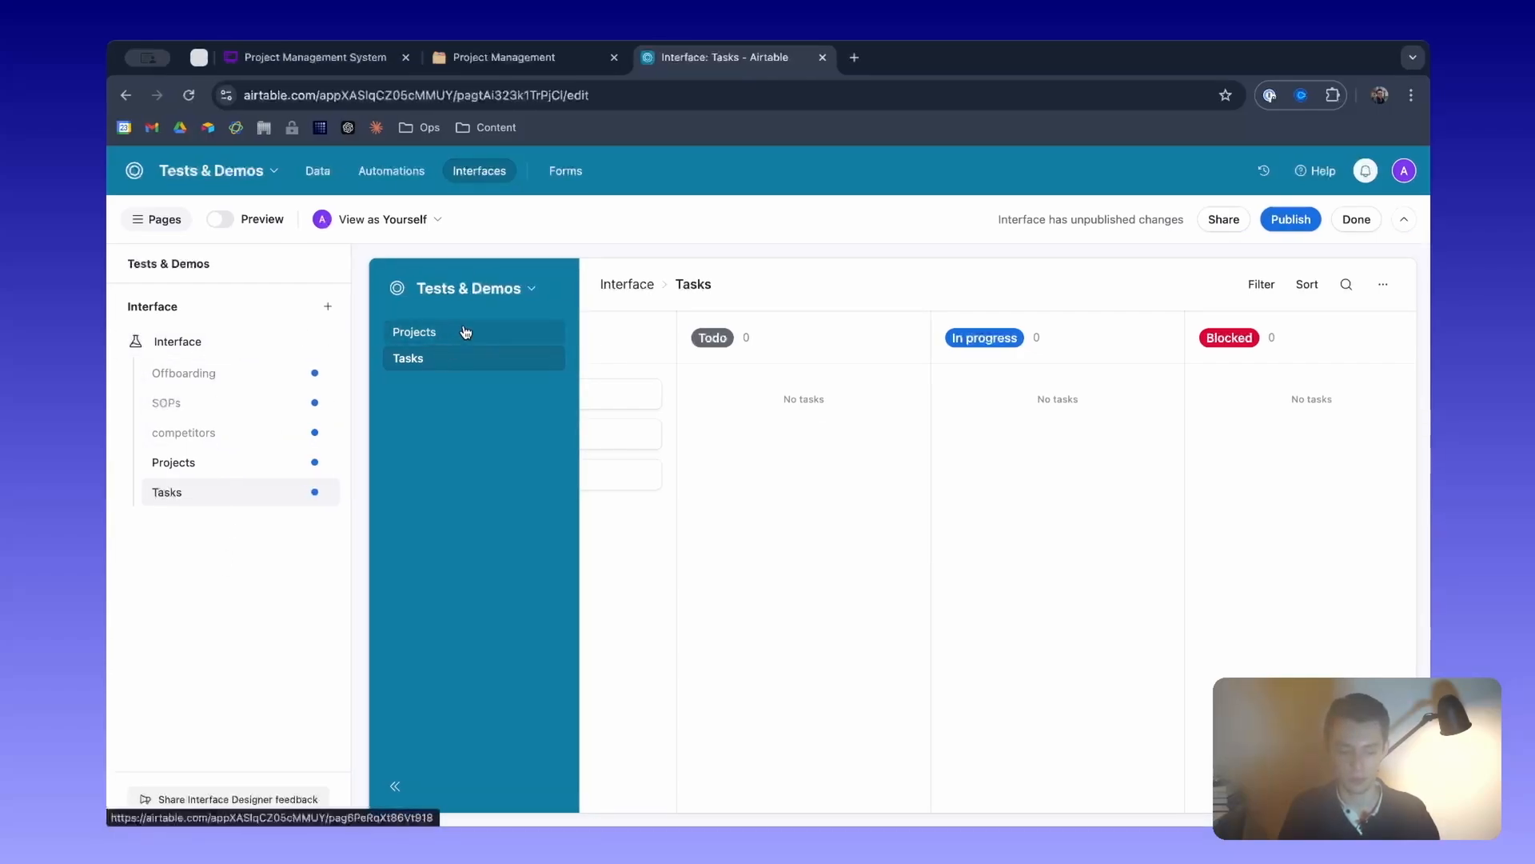
# Create a new interface called Name and give it a first page with the Overview layout.
pyautogui.click(327, 305)
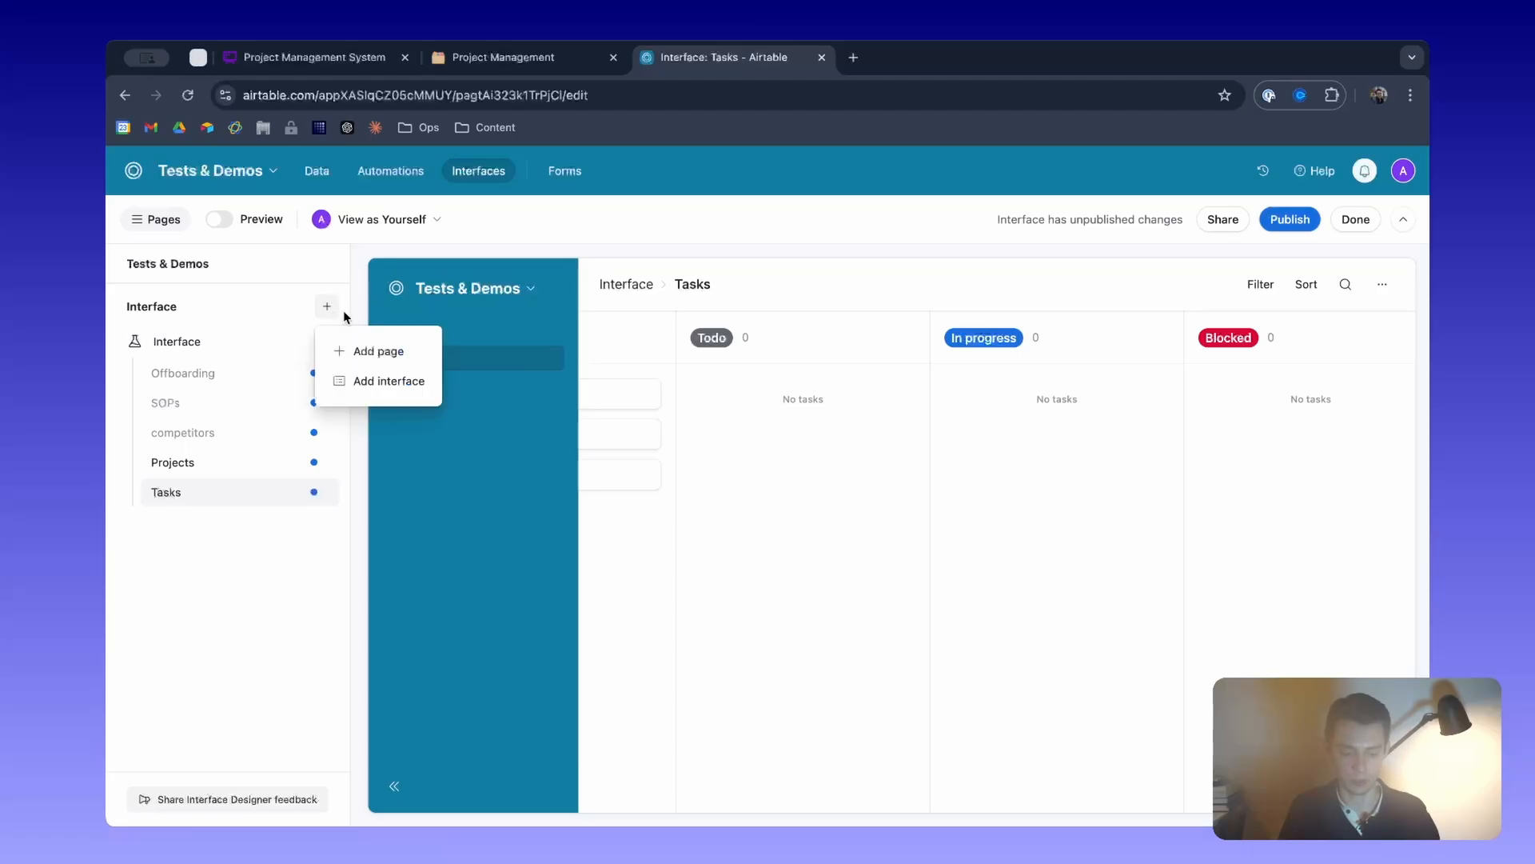
pyautogui.click(394, 379)
pyautogui.click(691, 417)
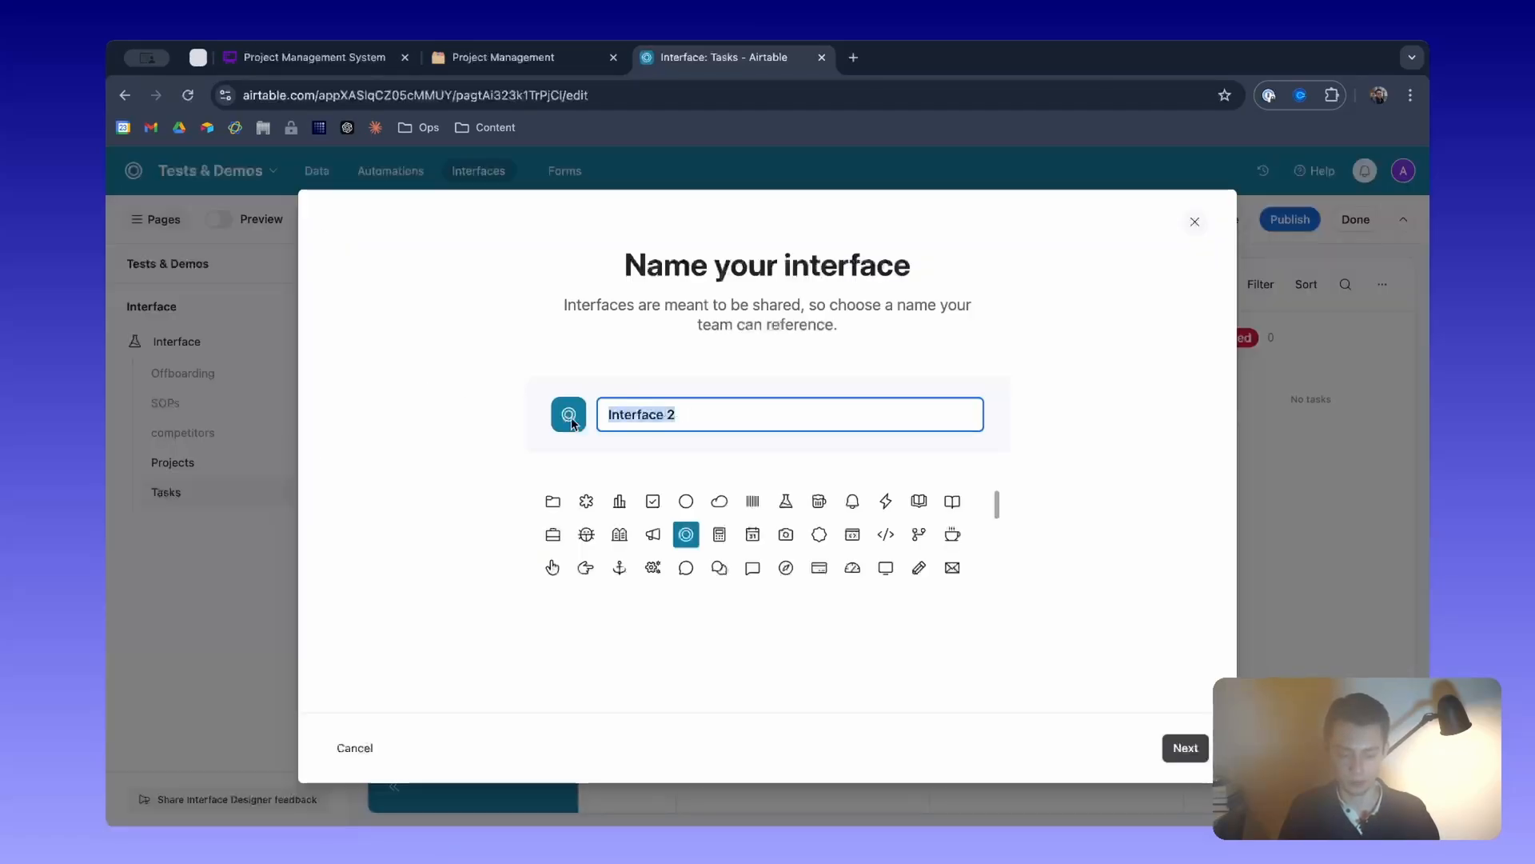
pyautogui.write('Name')
pyautogui.click(1182, 744)
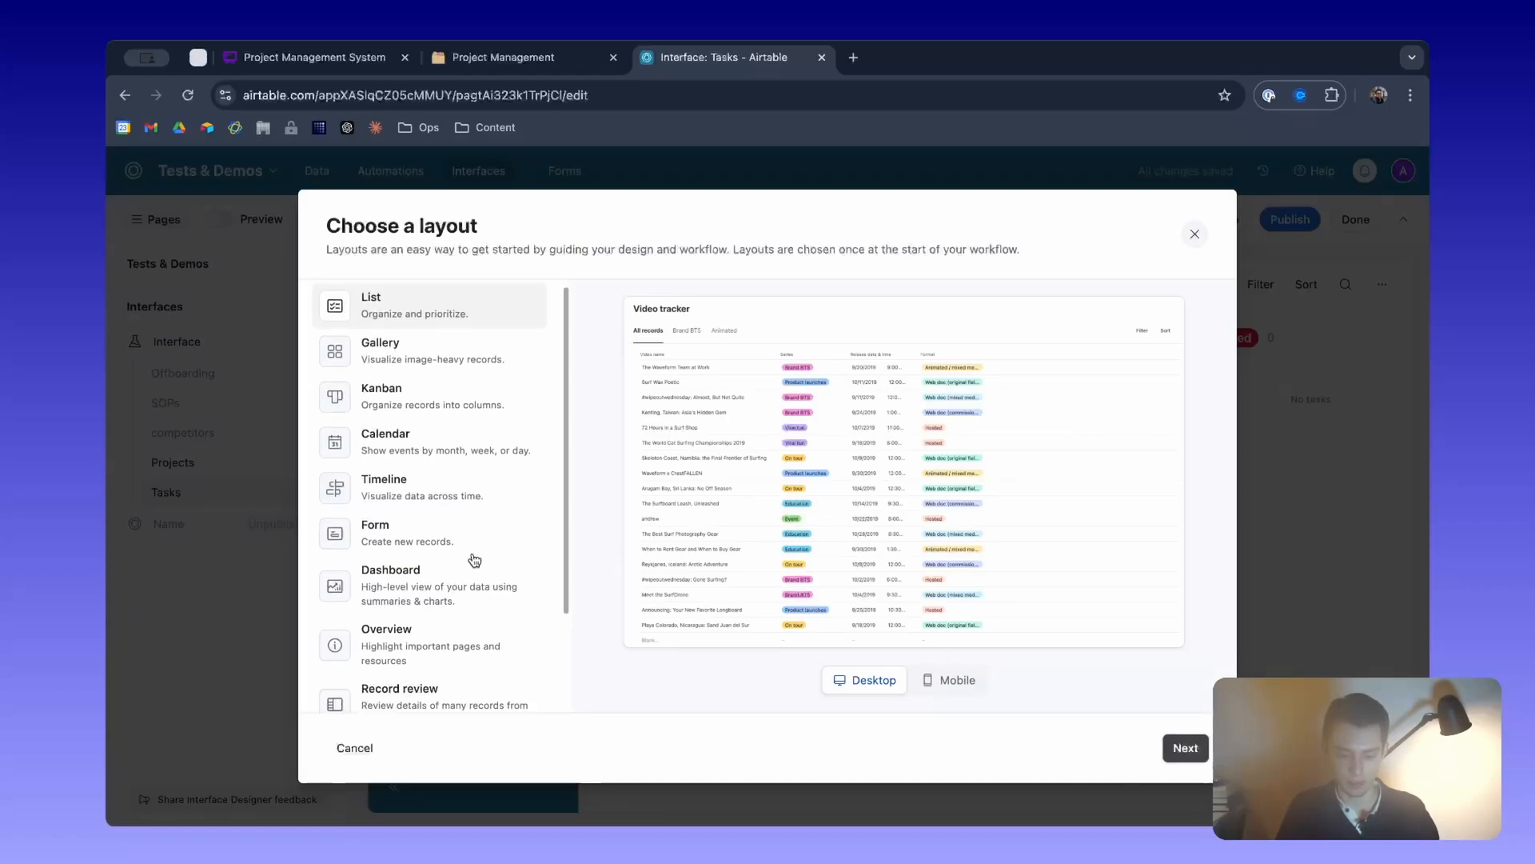
pyautogui.scroll(-3, 448, 567)
pyautogui.click(414, 527)
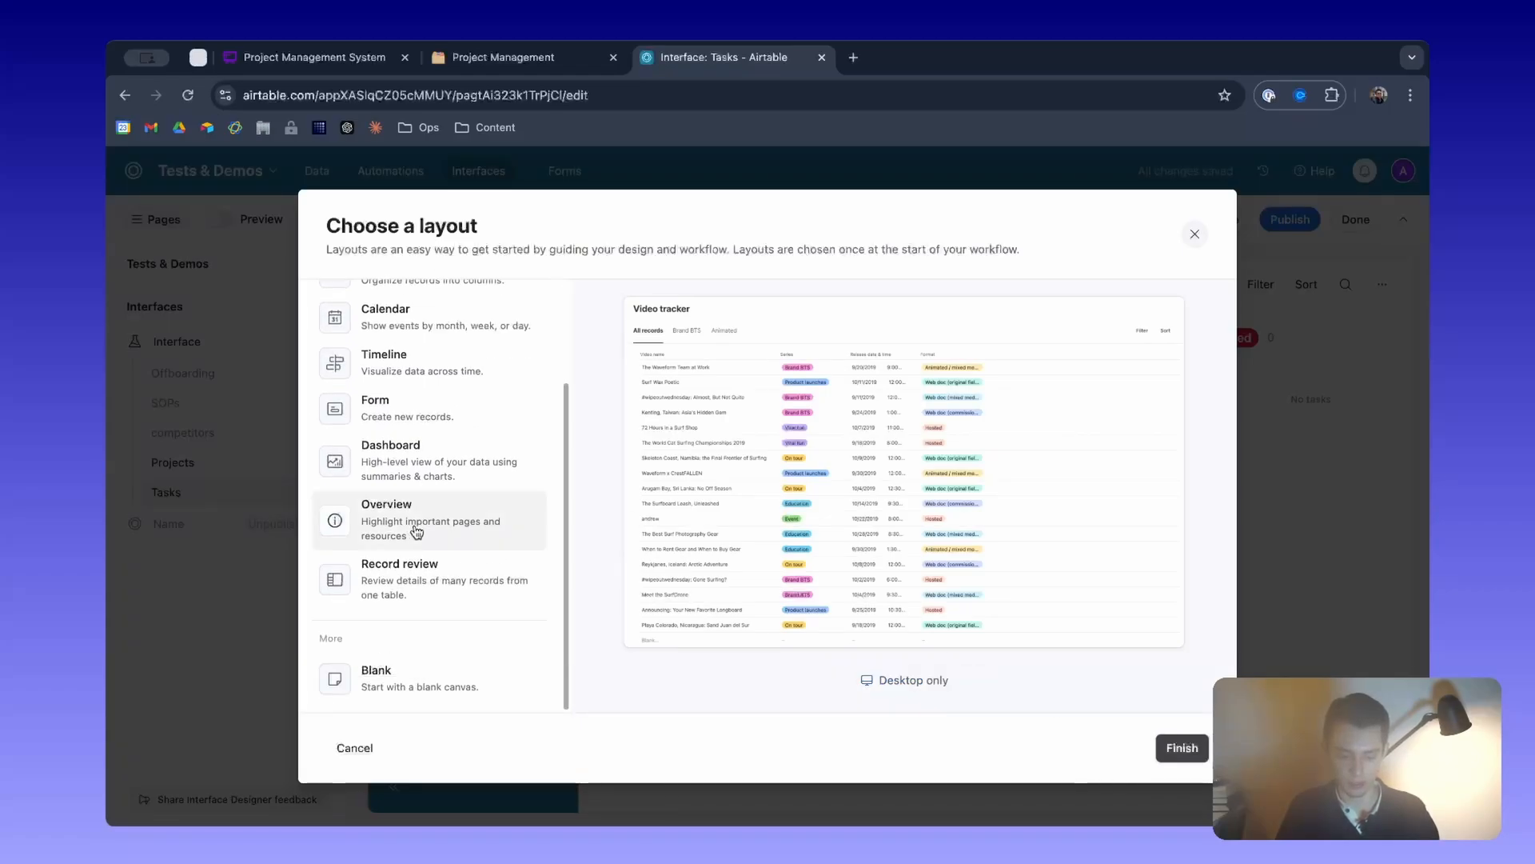
pyautogui.click(1195, 755)
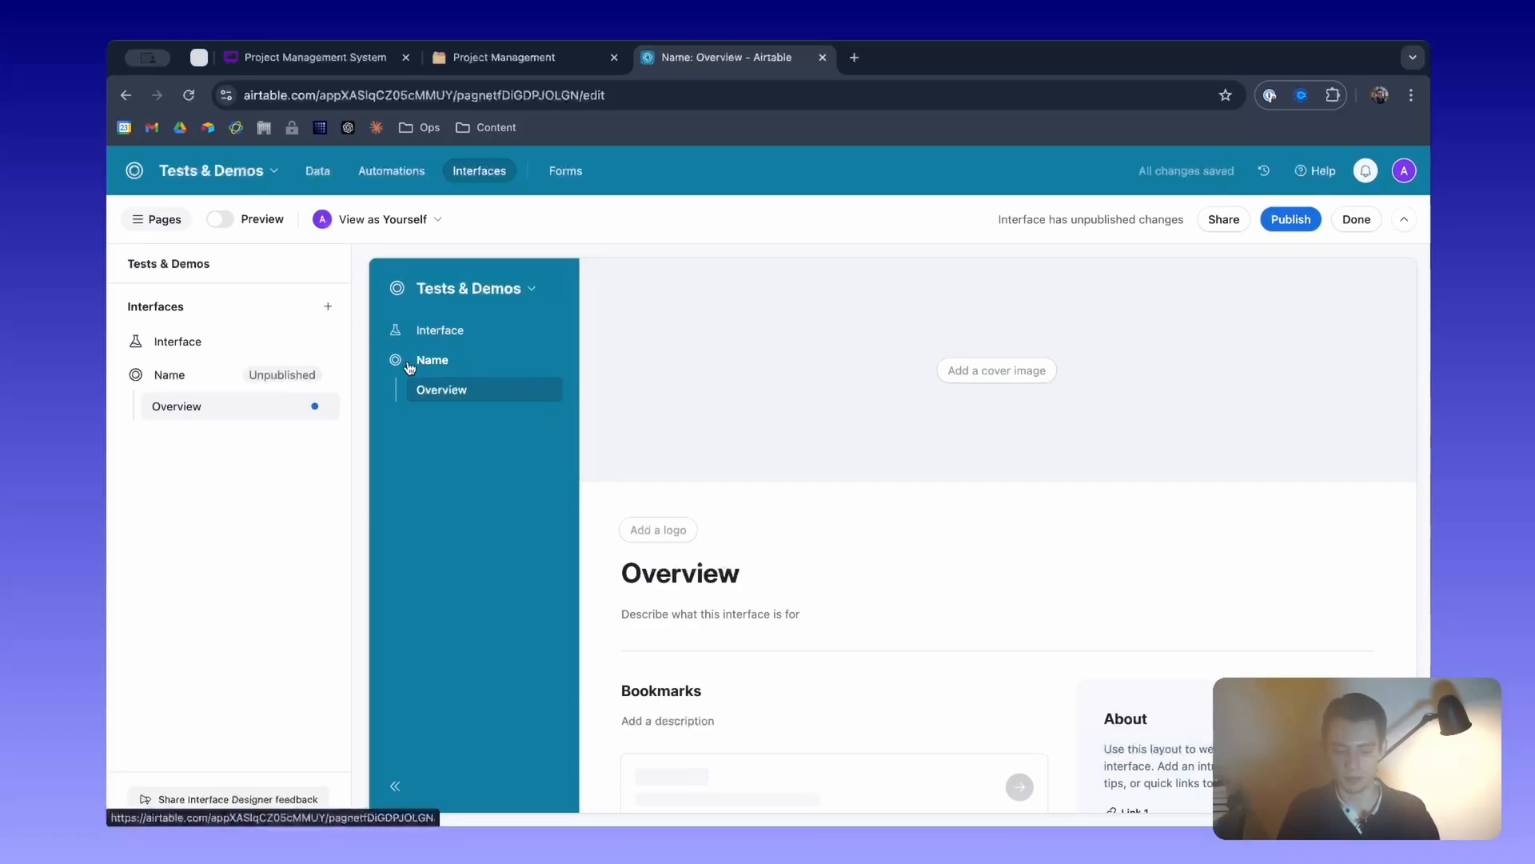
# Delete the unpublished interface called Name and keep the existing interface with the Projects and Tasks pages.
pyautogui.click(444, 330)
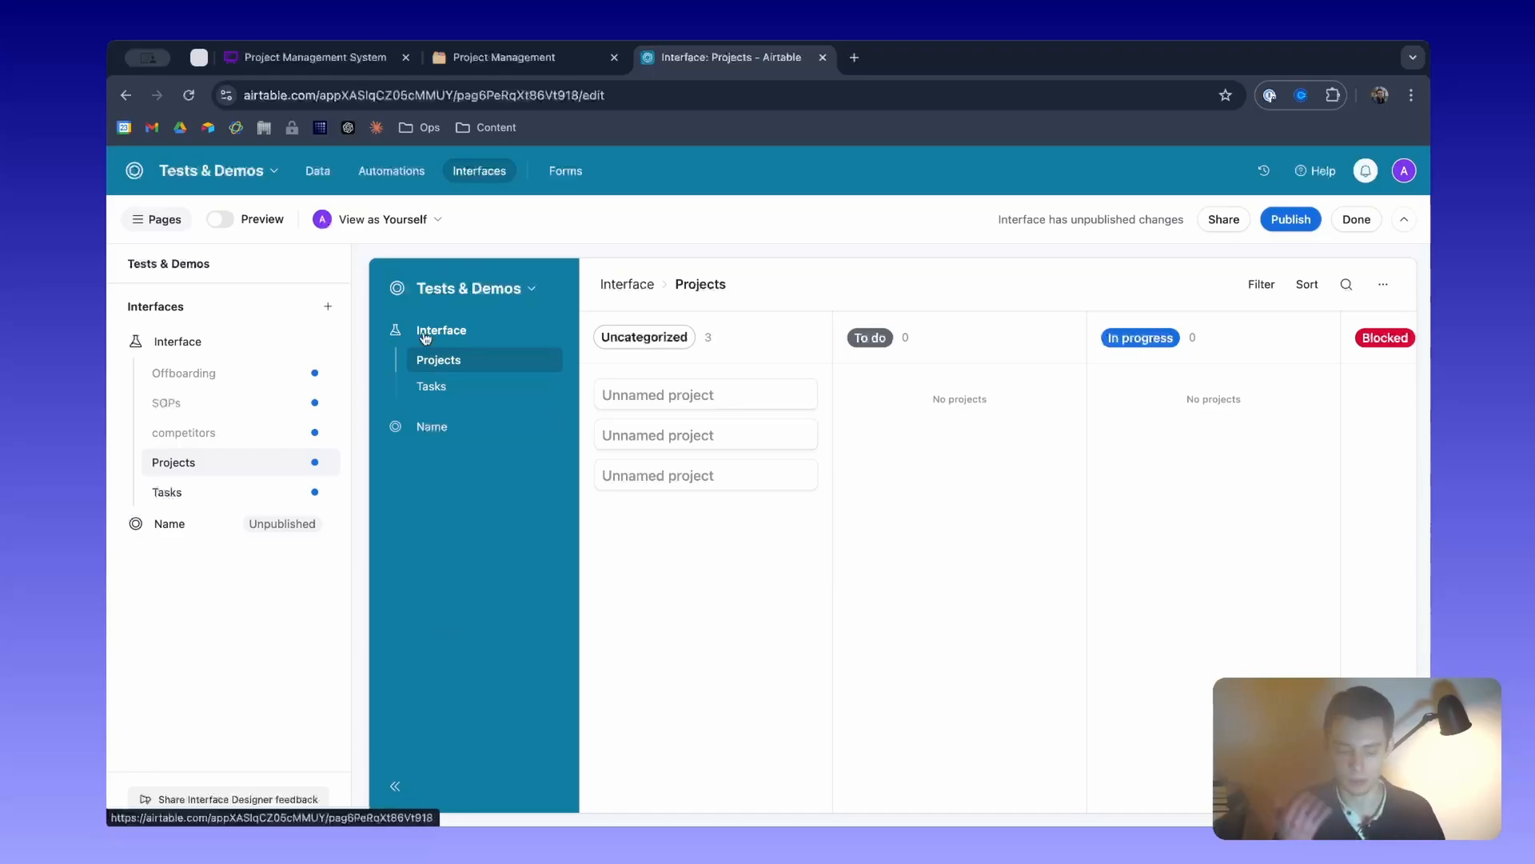
pyautogui.moveTo(210, 533)
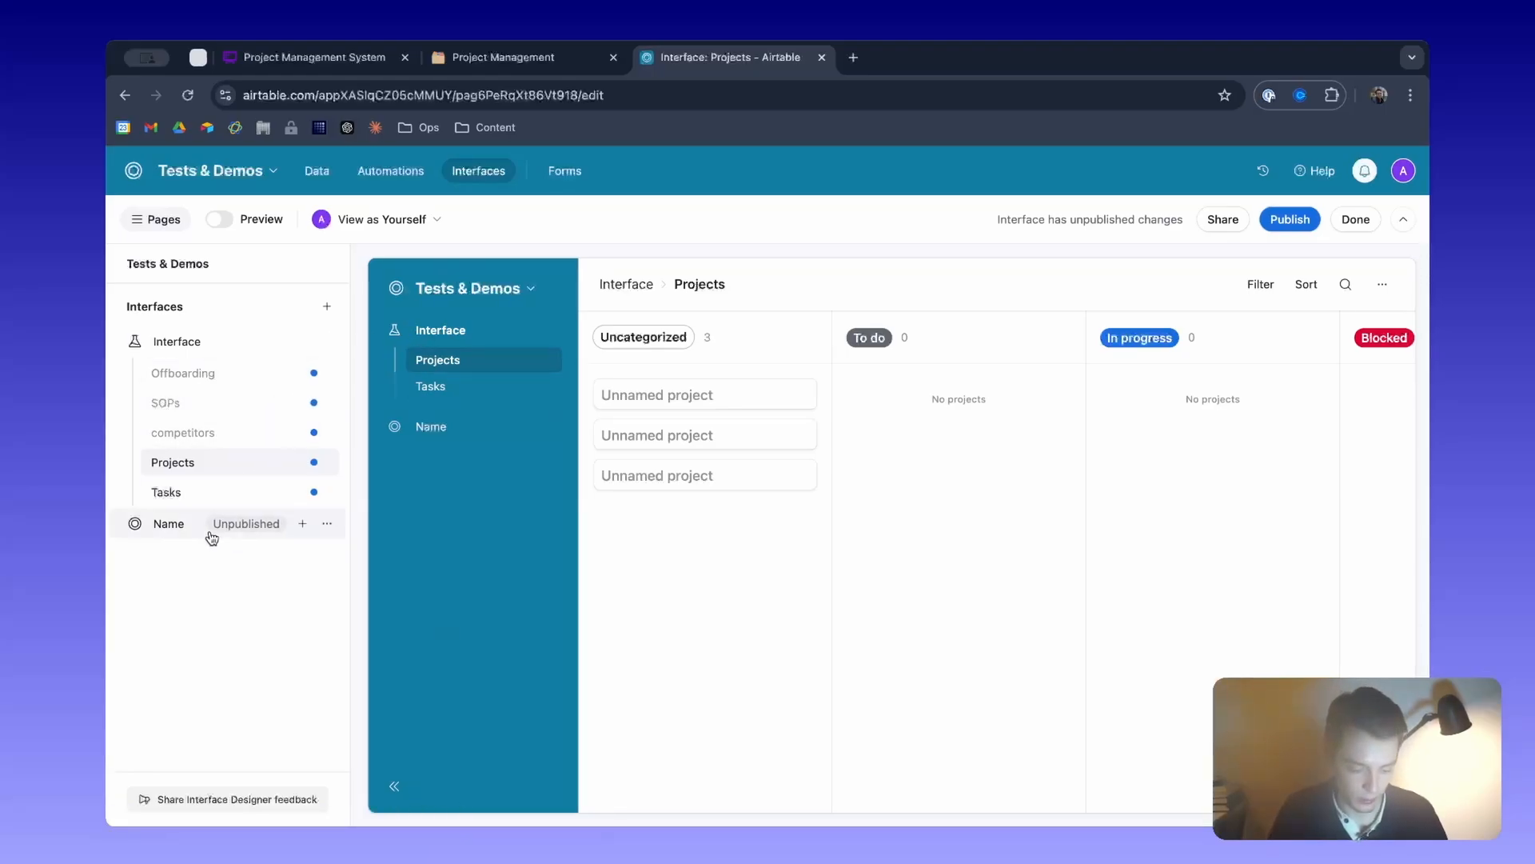
pyautogui.click(327, 525)
pyautogui.click(490, 709)
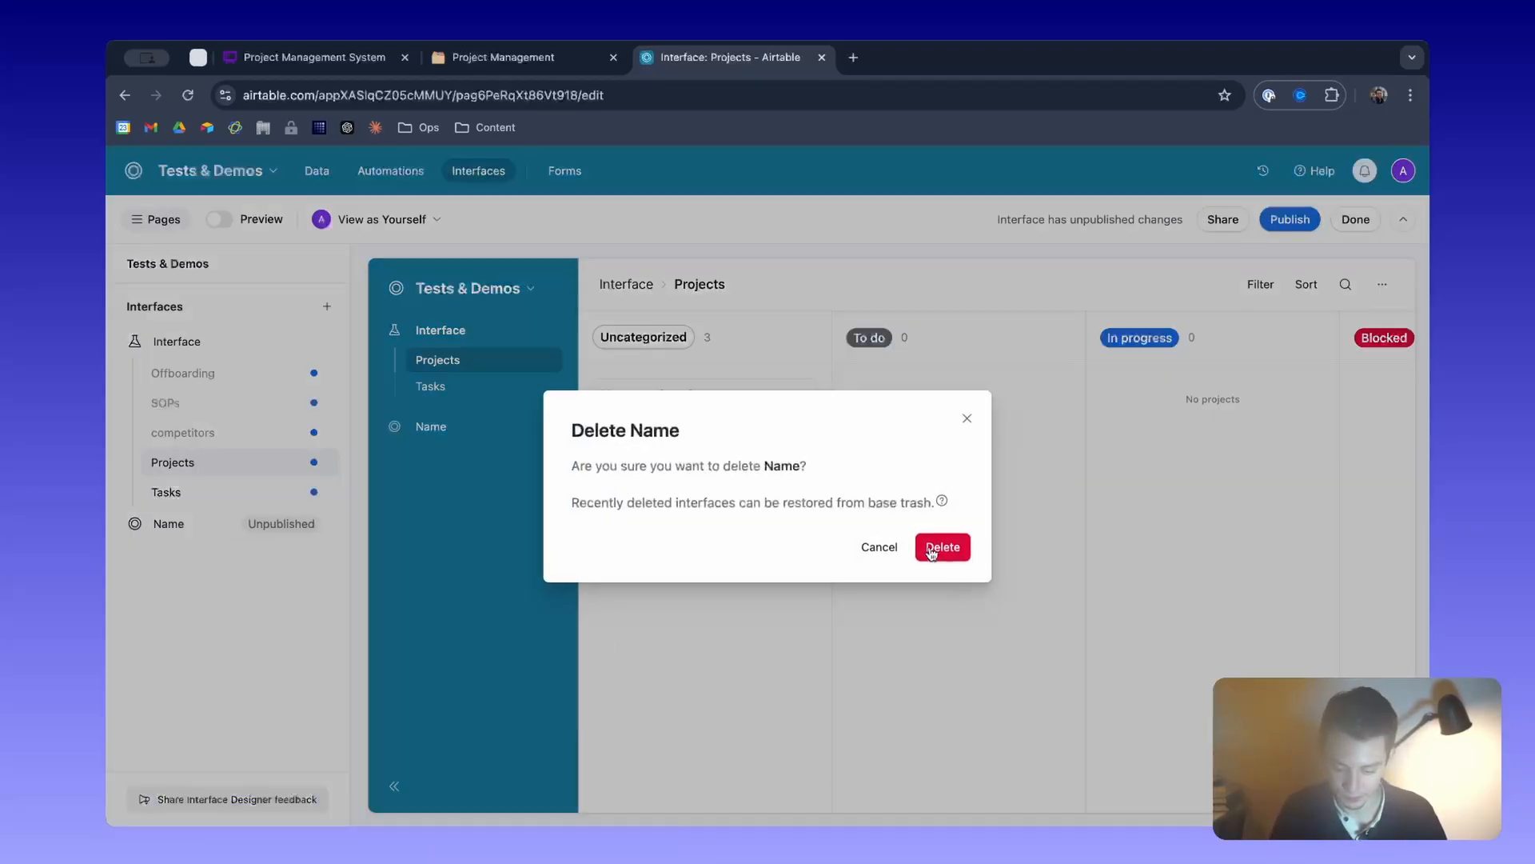
pyautogui.click(942, 546)
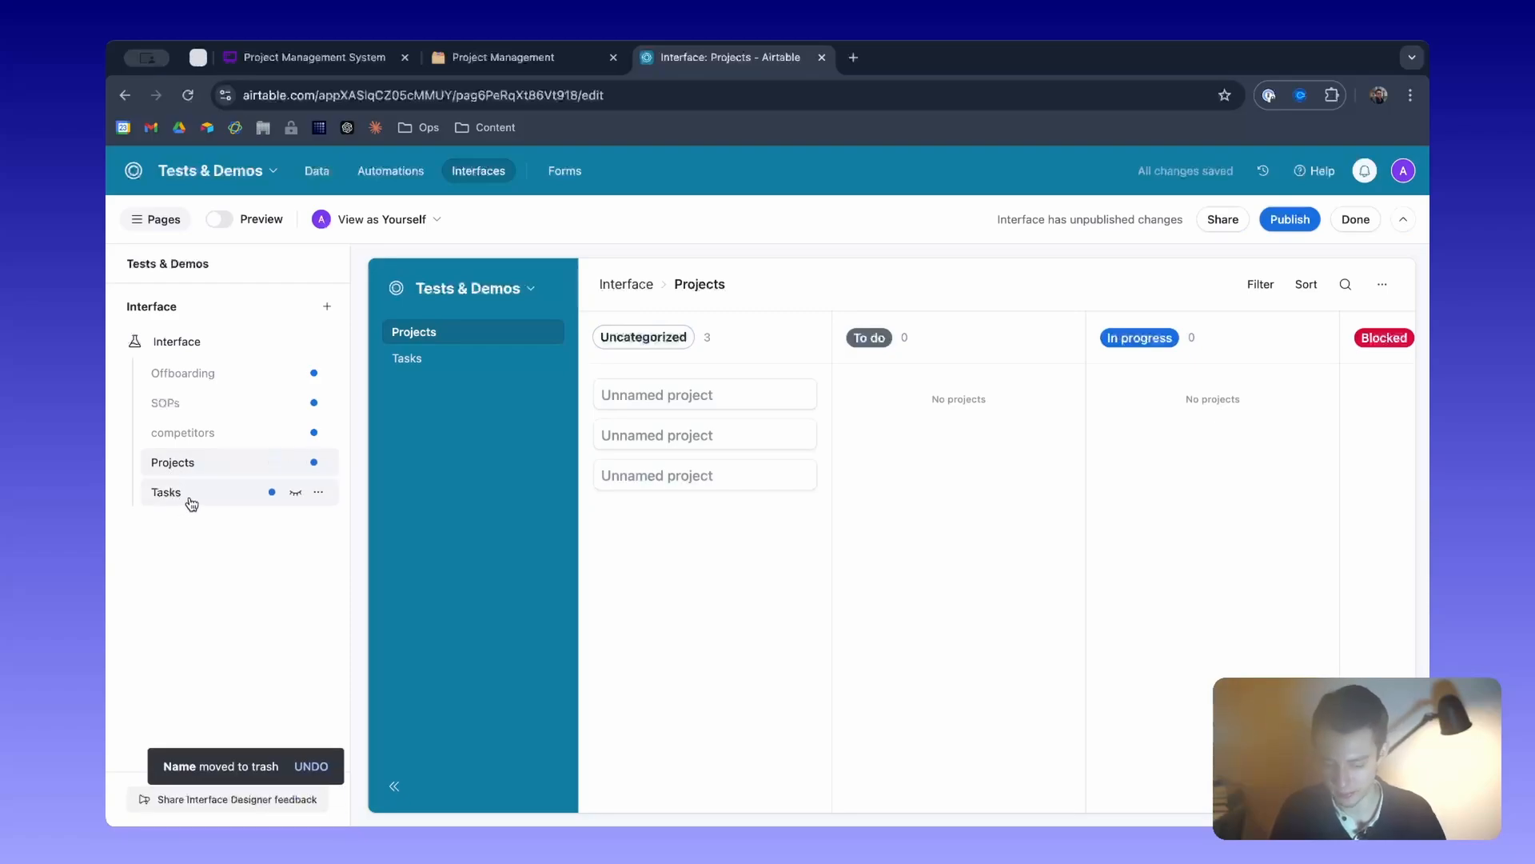
# Examine the Kanban settings of the Projects interface page and the project fields it can display.
pyautogui.click(248, 472)
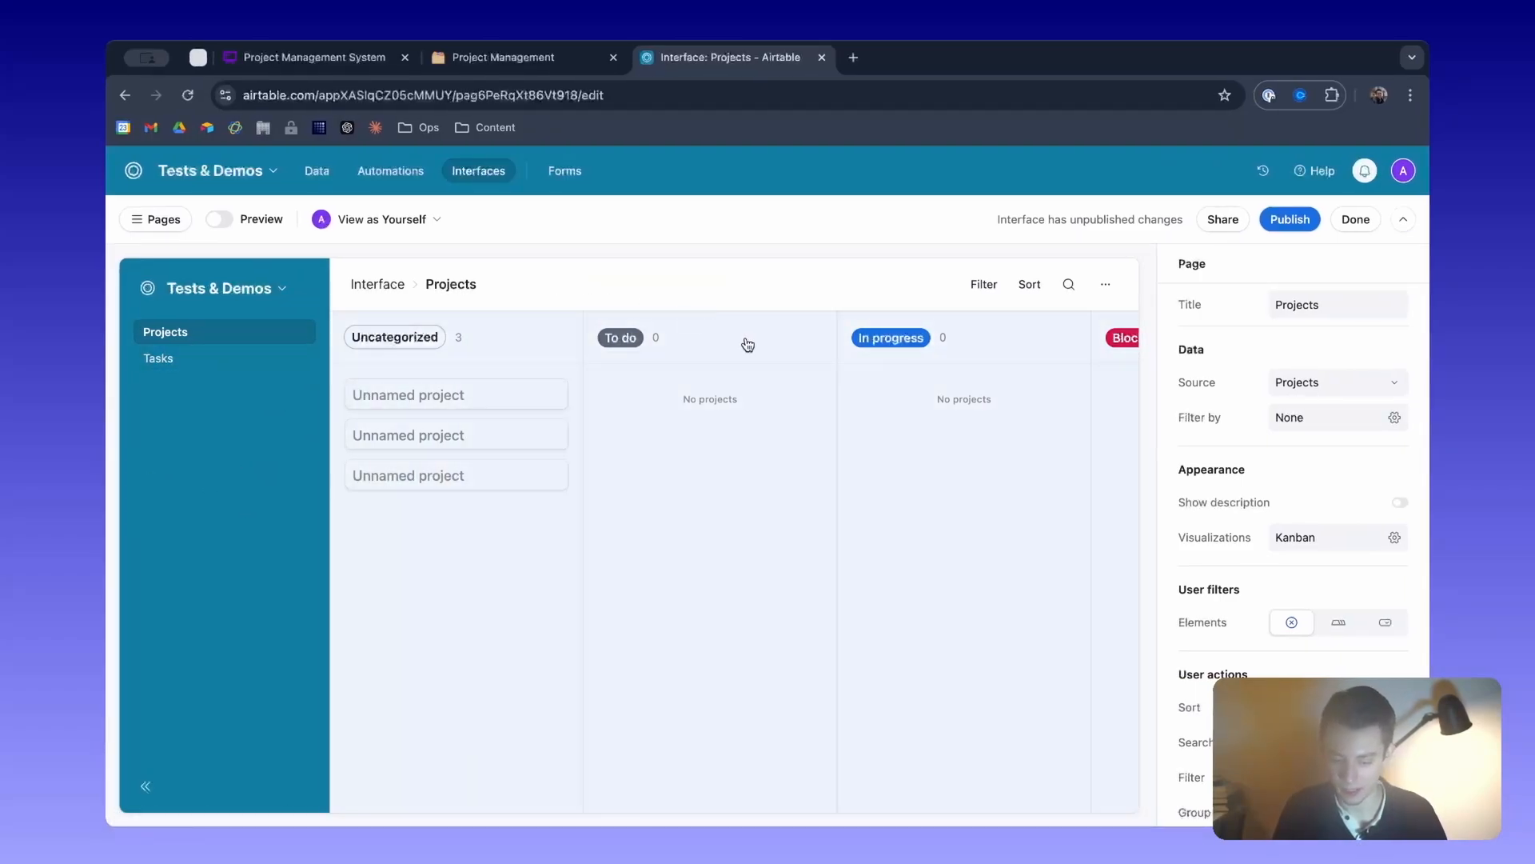
pyautogui.click(552, 546)
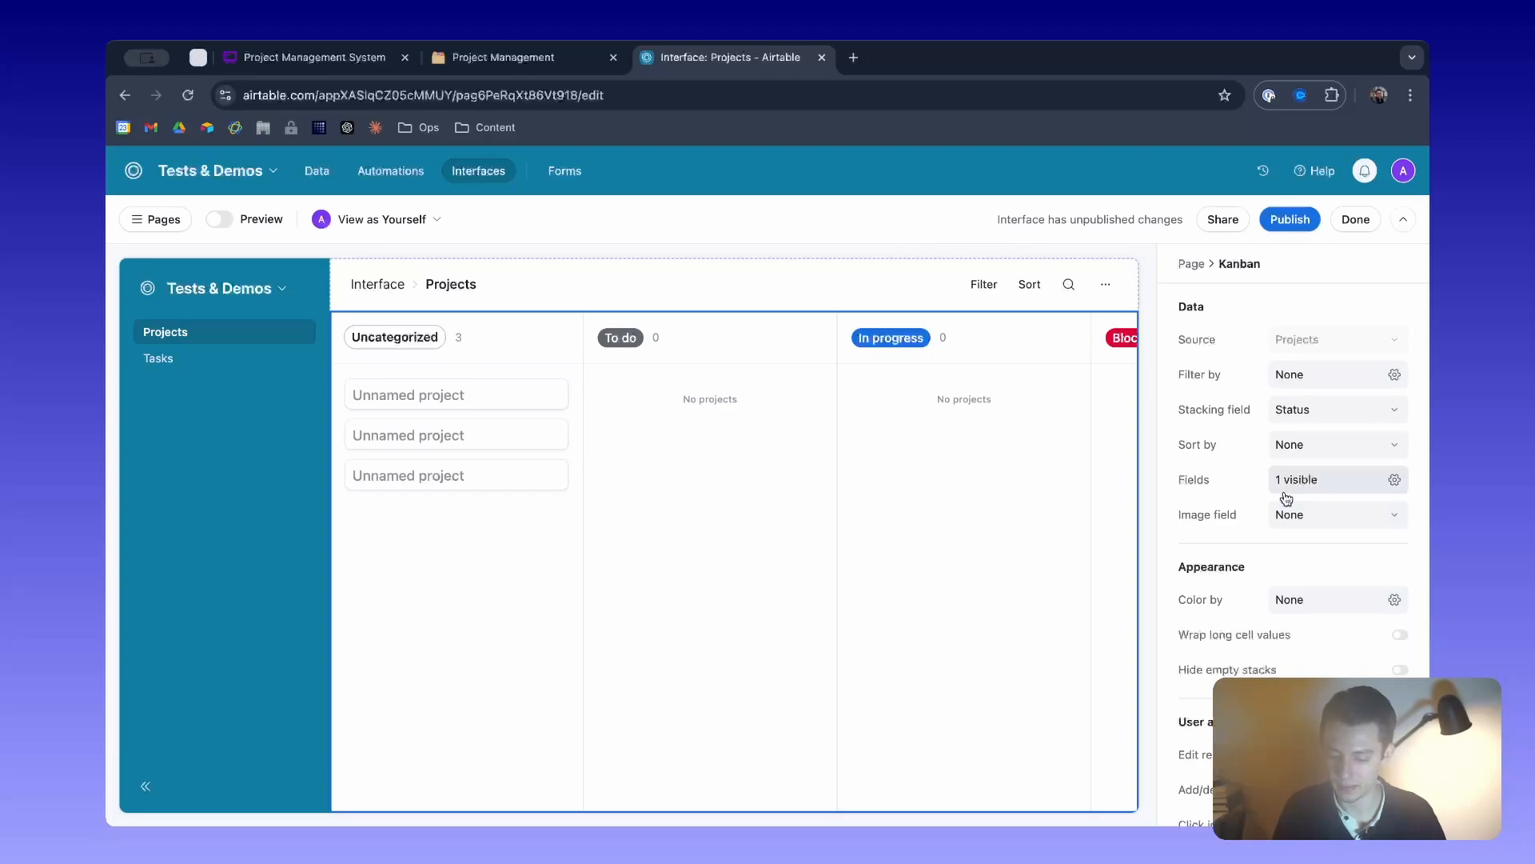
pyautogui.click(1314, 482)
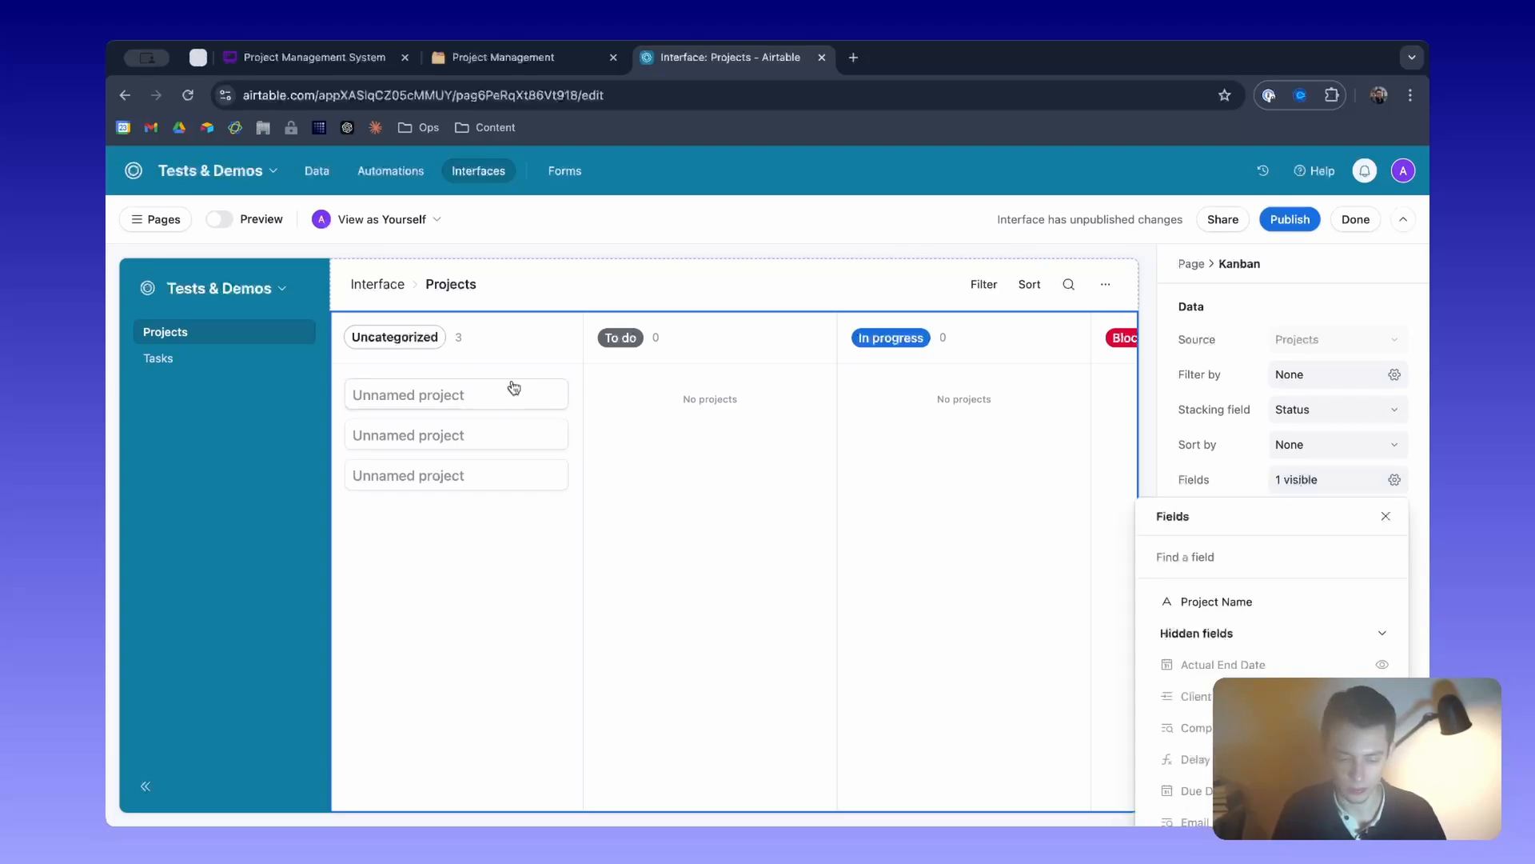
pyautogui.click(783, 444)
# Name the three records in the Projects data table Project 1, Project 2 and Project 3.
pyautogui.click(317, 171)
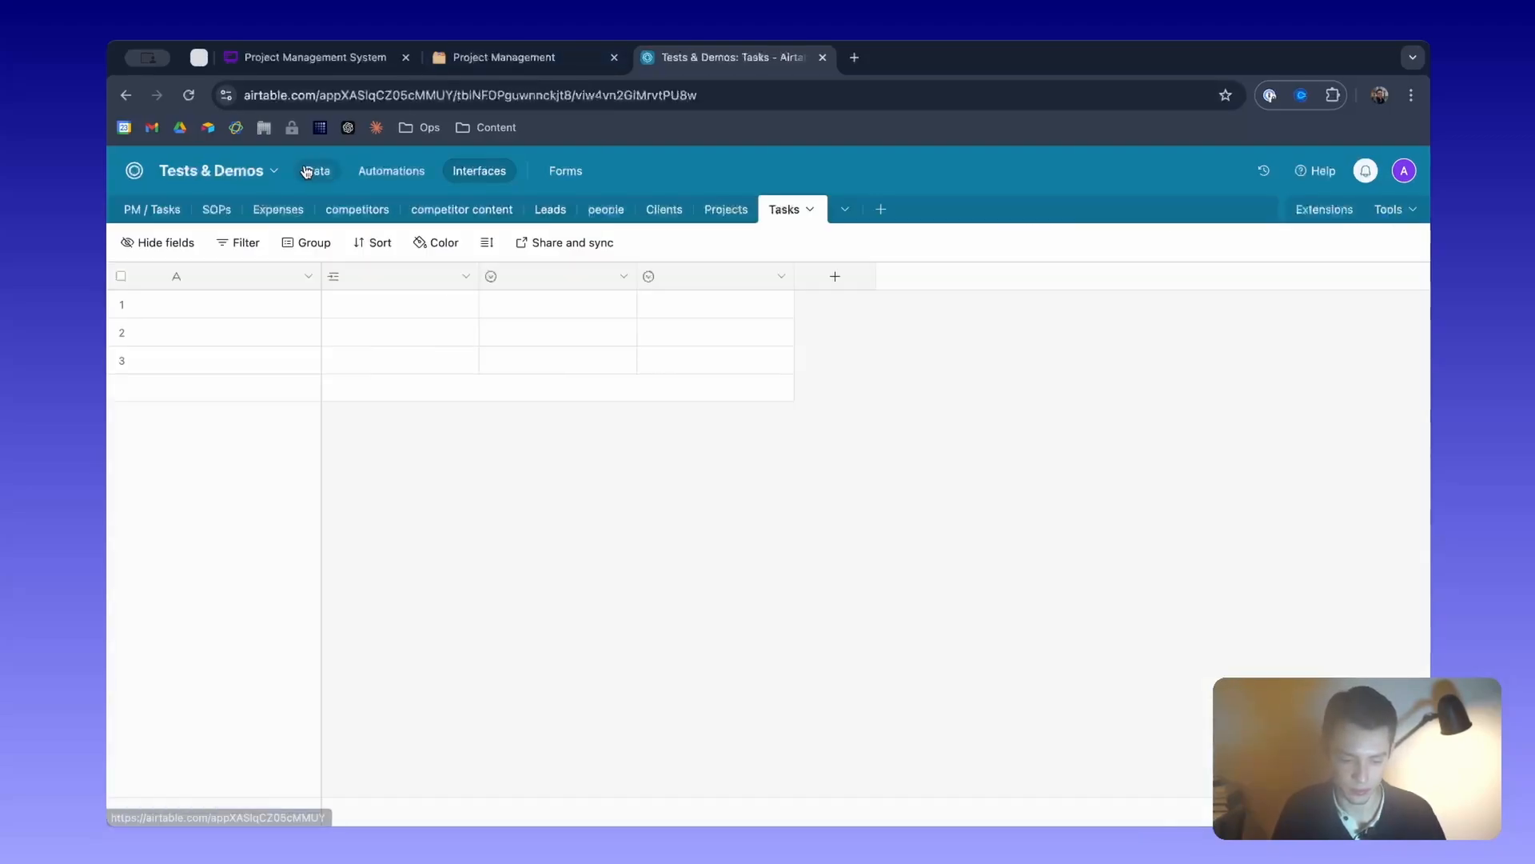
pyautogui.click(215, 309)
pyautogui.click(724, 210)
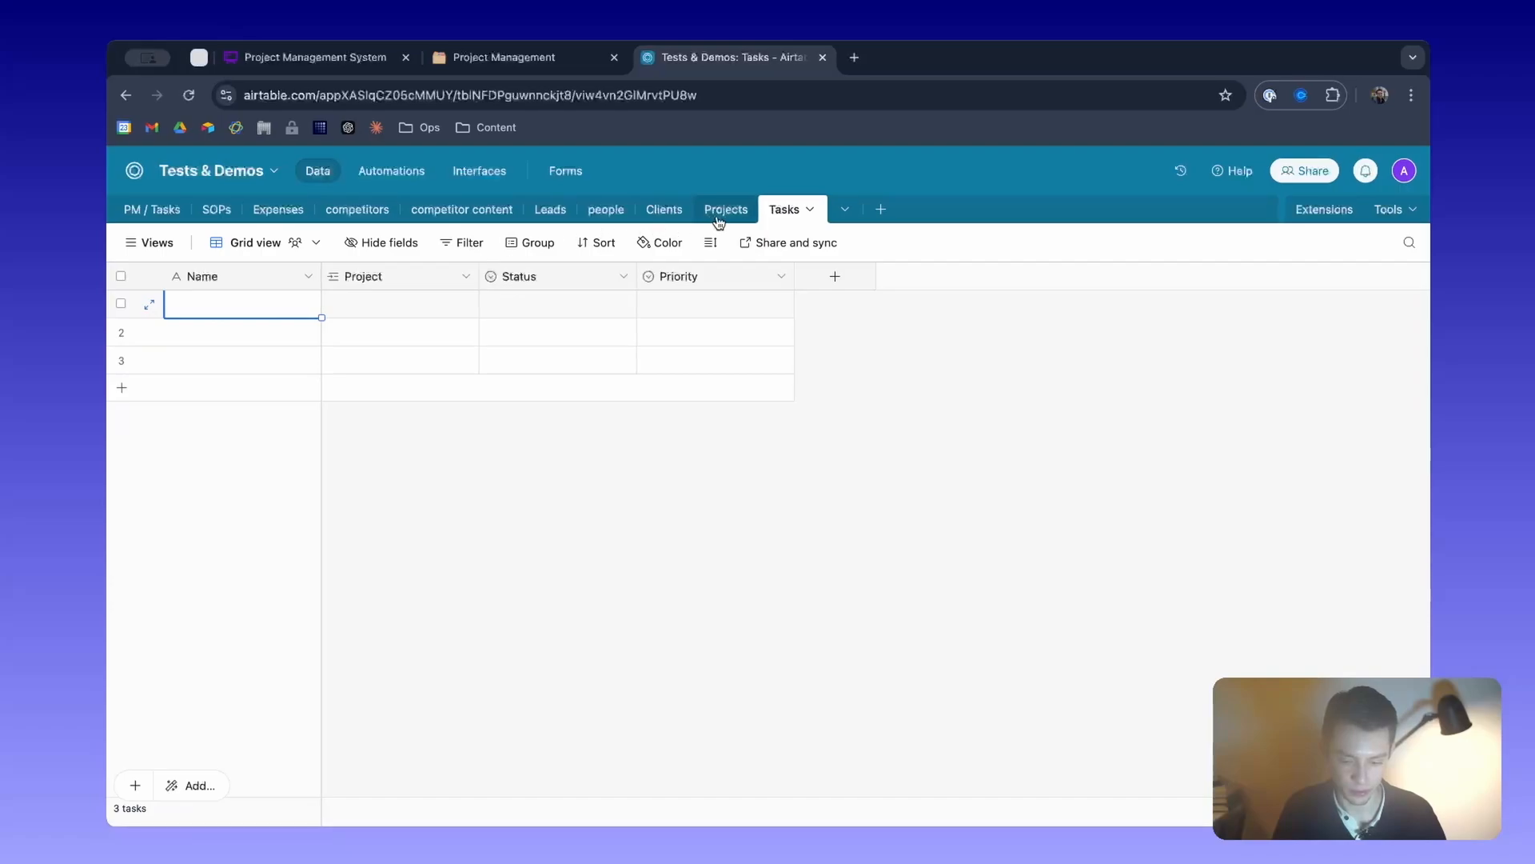
pyautogui.write('Project 1')
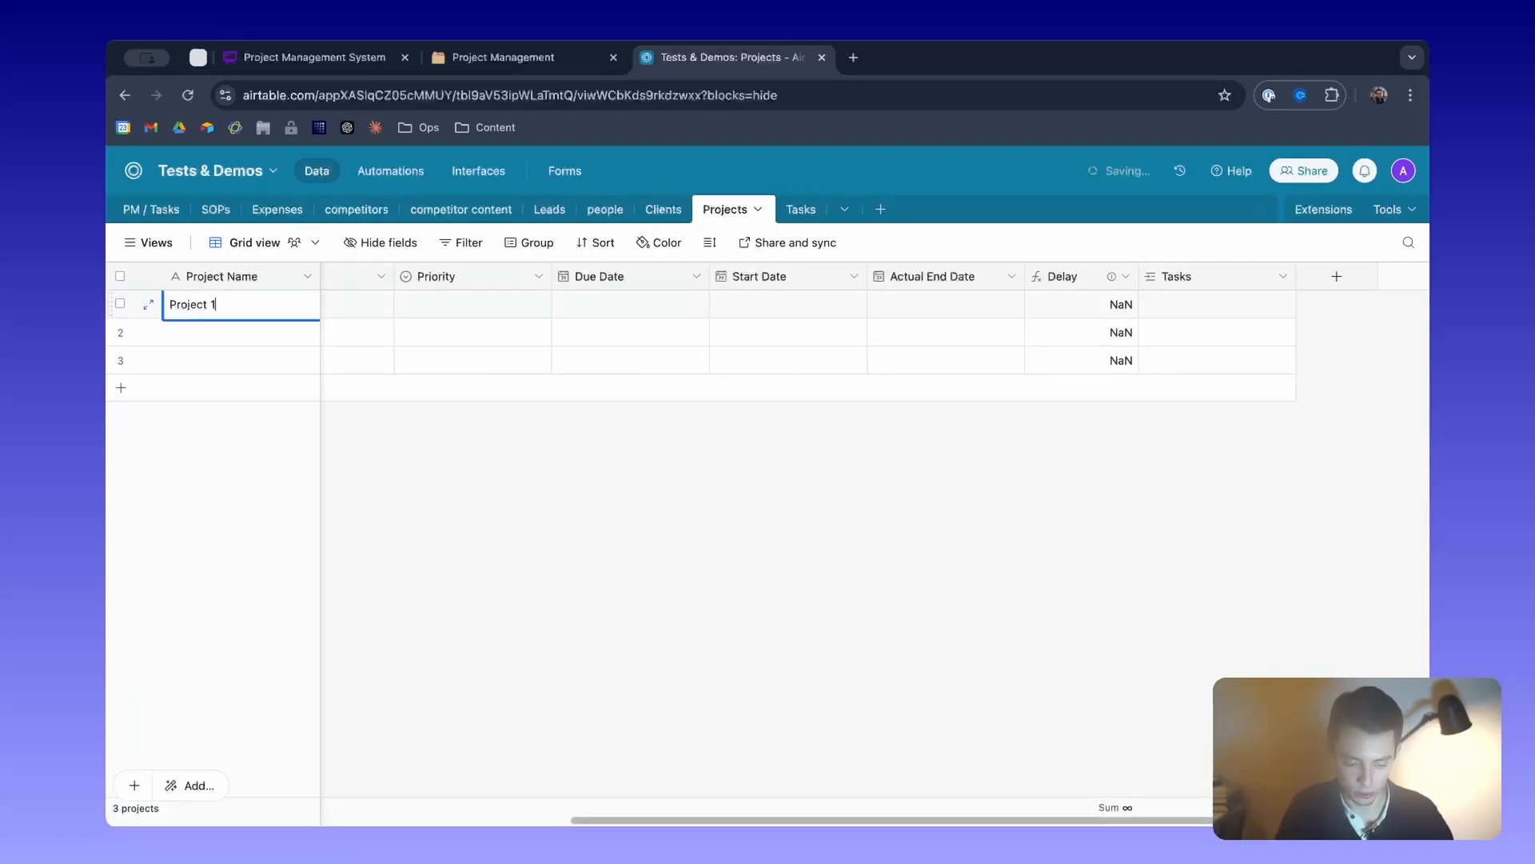
pyautogui.press('Return')
pyautogui.write('Project 2')
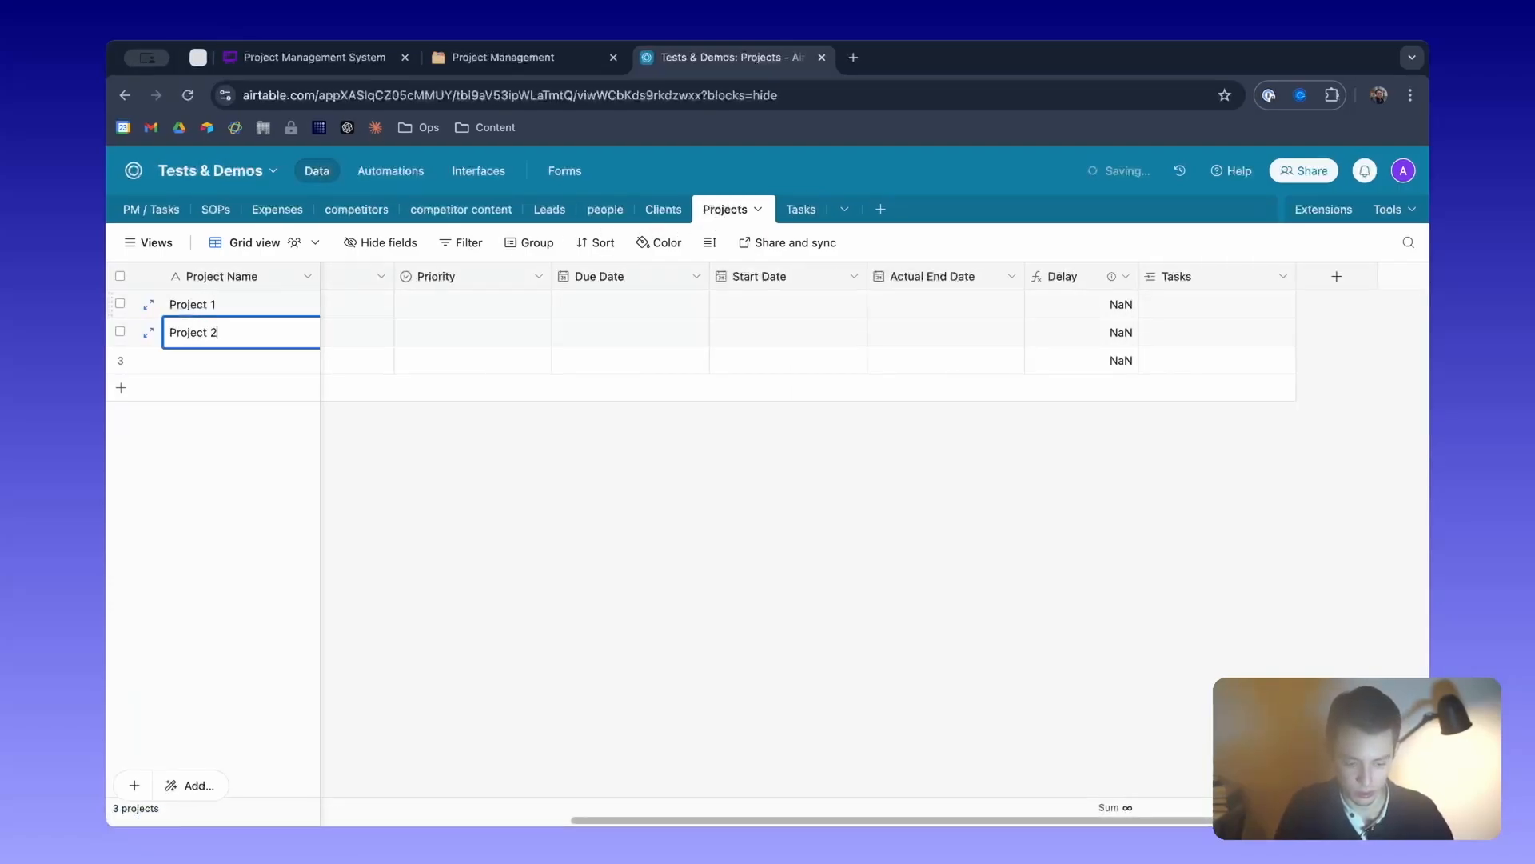
pyautogui.press('Return')
pyautogui.write('Project 3')
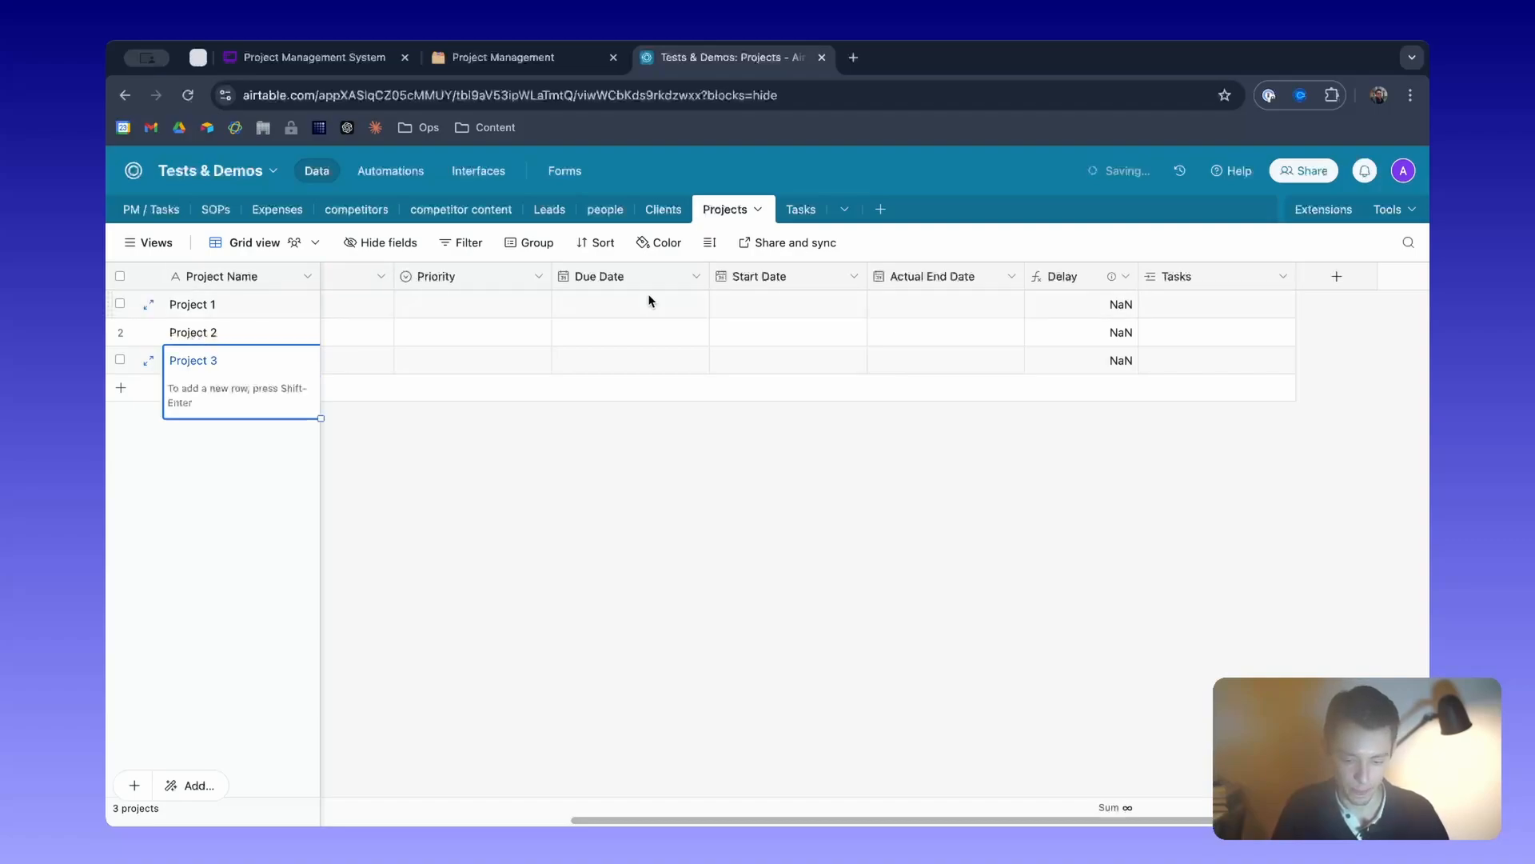
# Link Project 1 and Project 3 to the client record Client Company Name.
pyautogui.hscroll(-5, 651, 301)
pyautogui.click(429, 306)
pyautogui.click(337, 306)
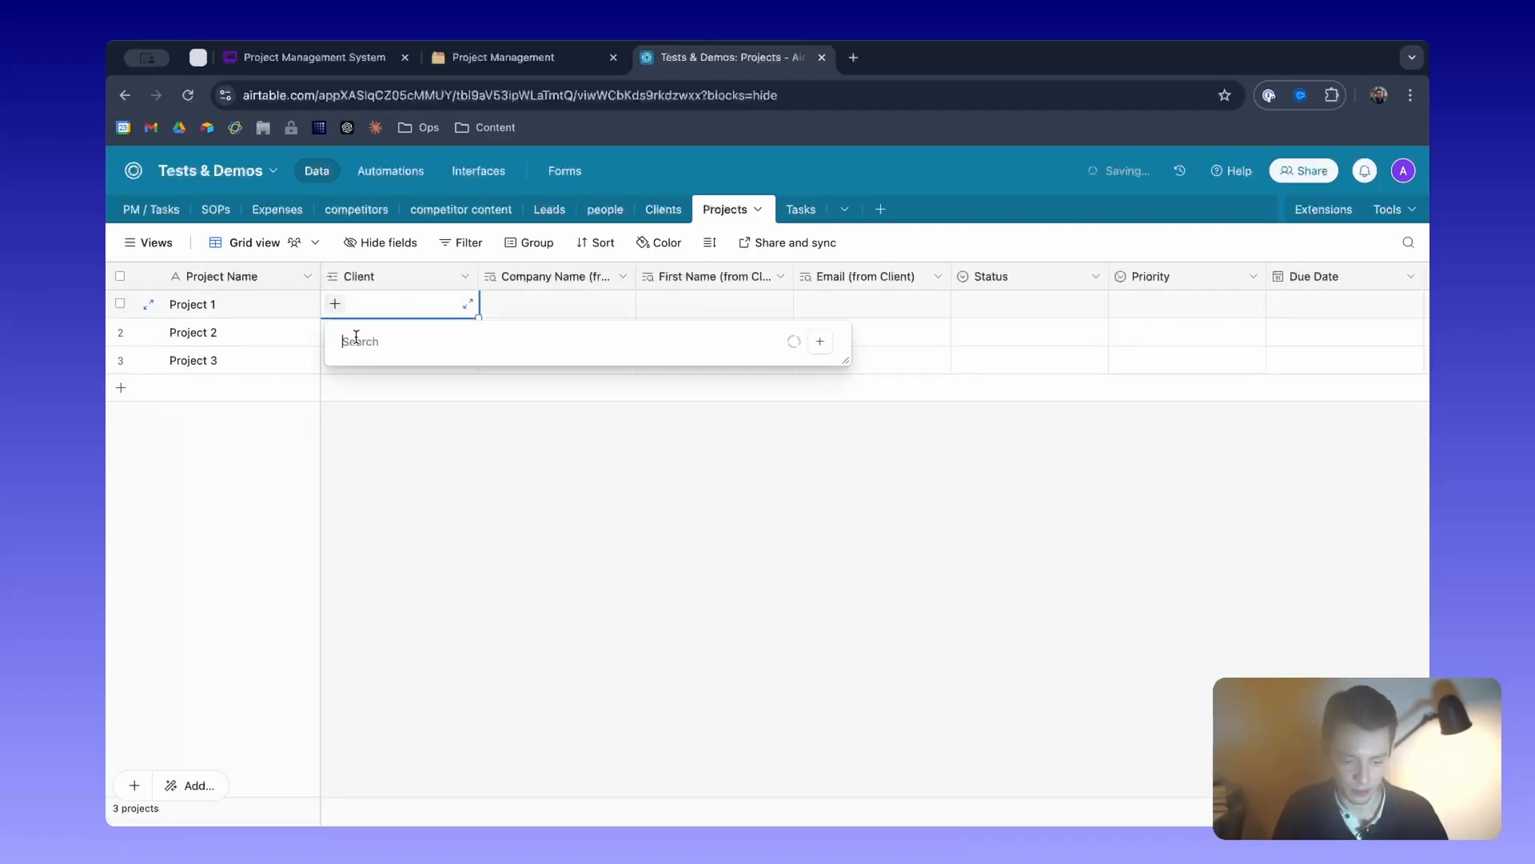
pyautogui.click(345, 372)
pyautogui.click(345, 370)
pyautogui.click(335, 361)
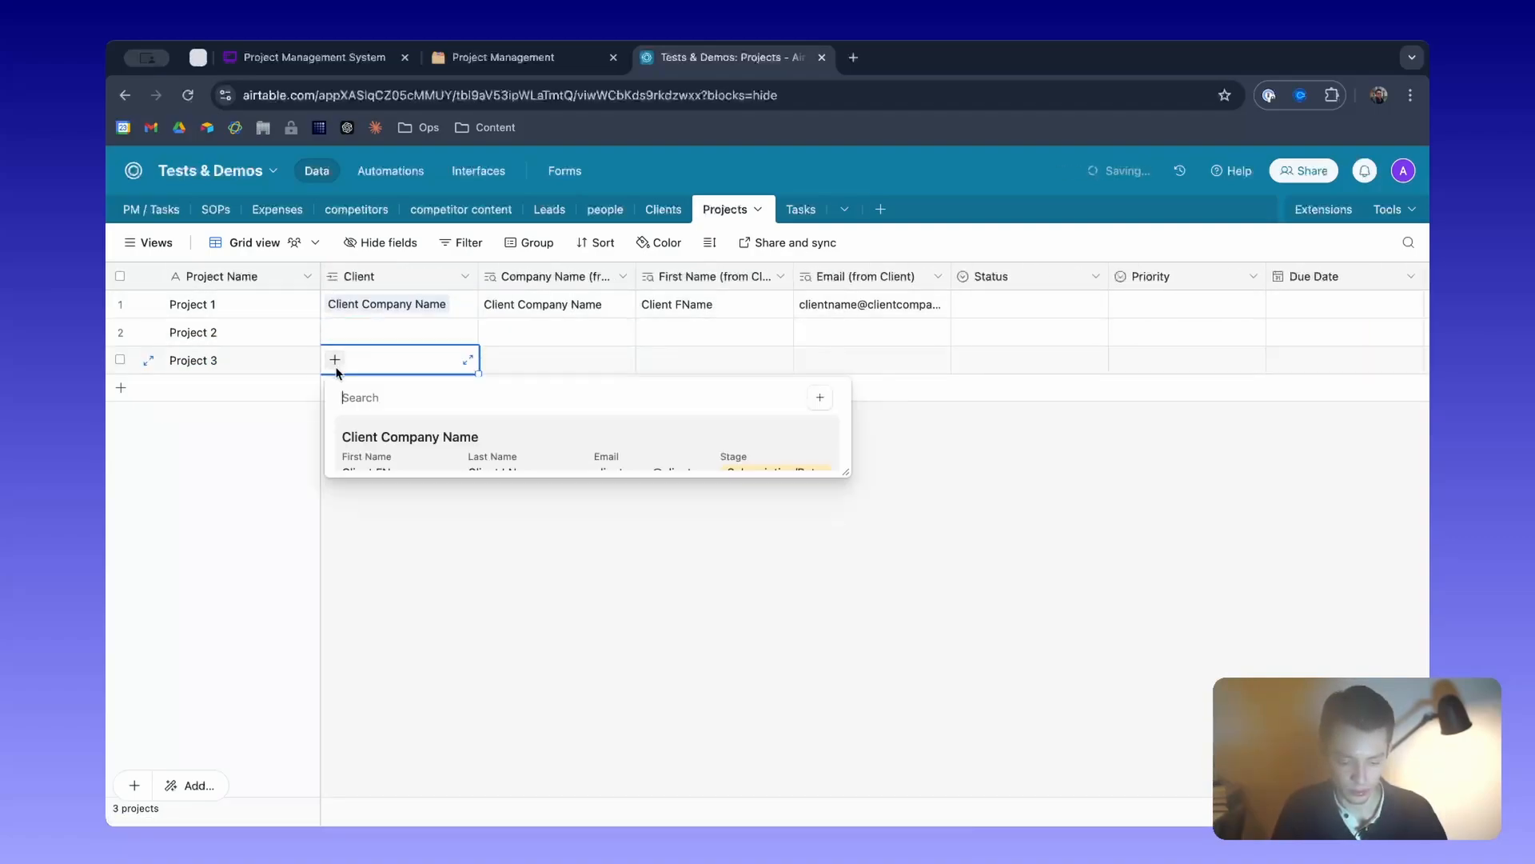
pyautogui.click(355, 441)
# Set the status of Project 1 to To do, Project 2 to Blocked and Project 3 to In progress.
pyautogui.hscroll(3, 751, 343)
pyautogui.doubleClick(763, 308)
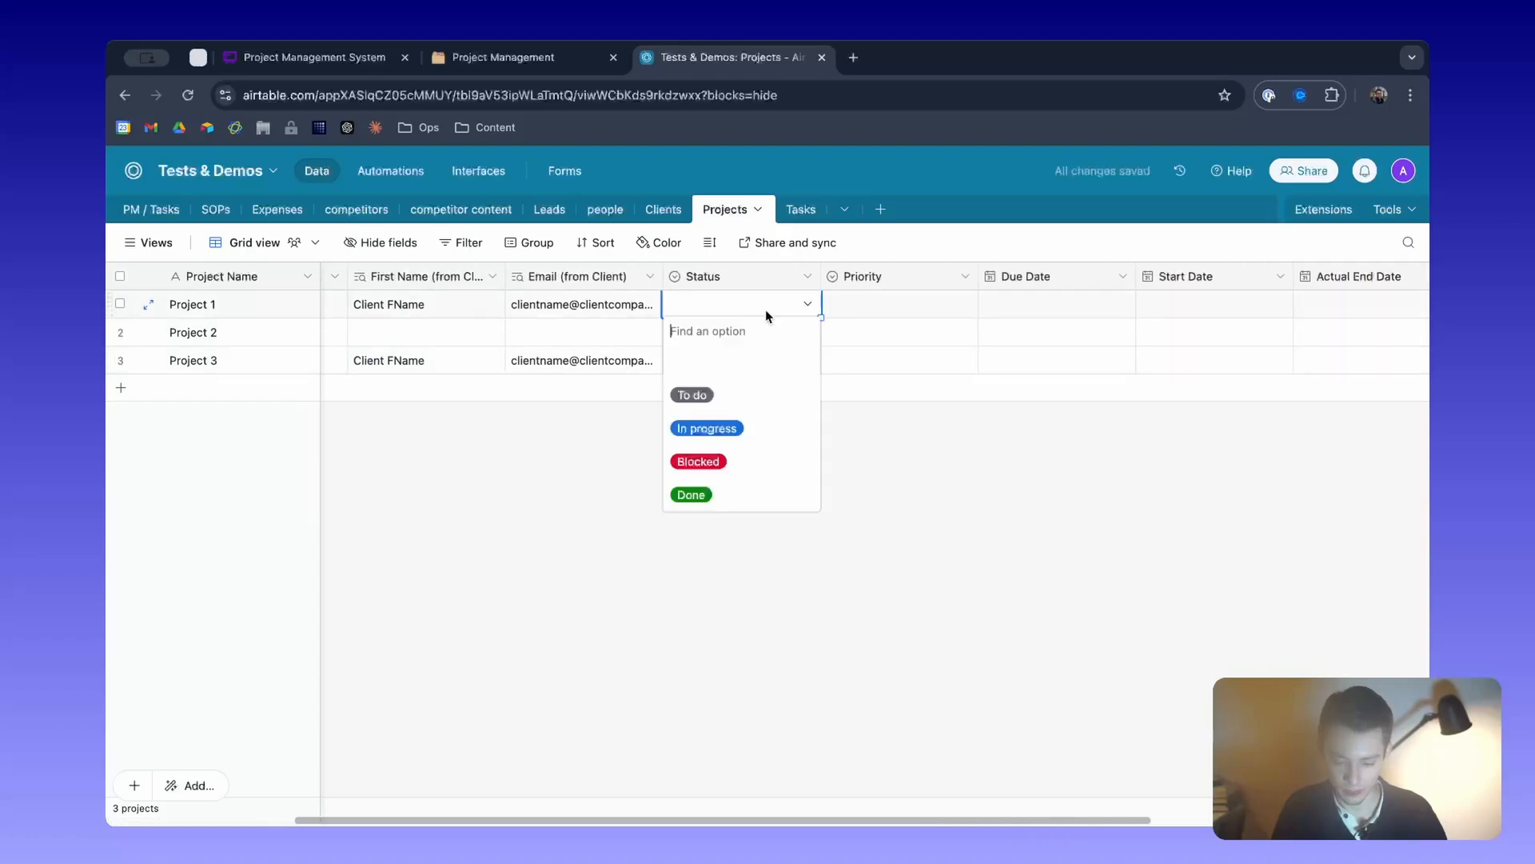
pyautogui.click(724, 396)
pyautogui.doubleClick(760, 332)
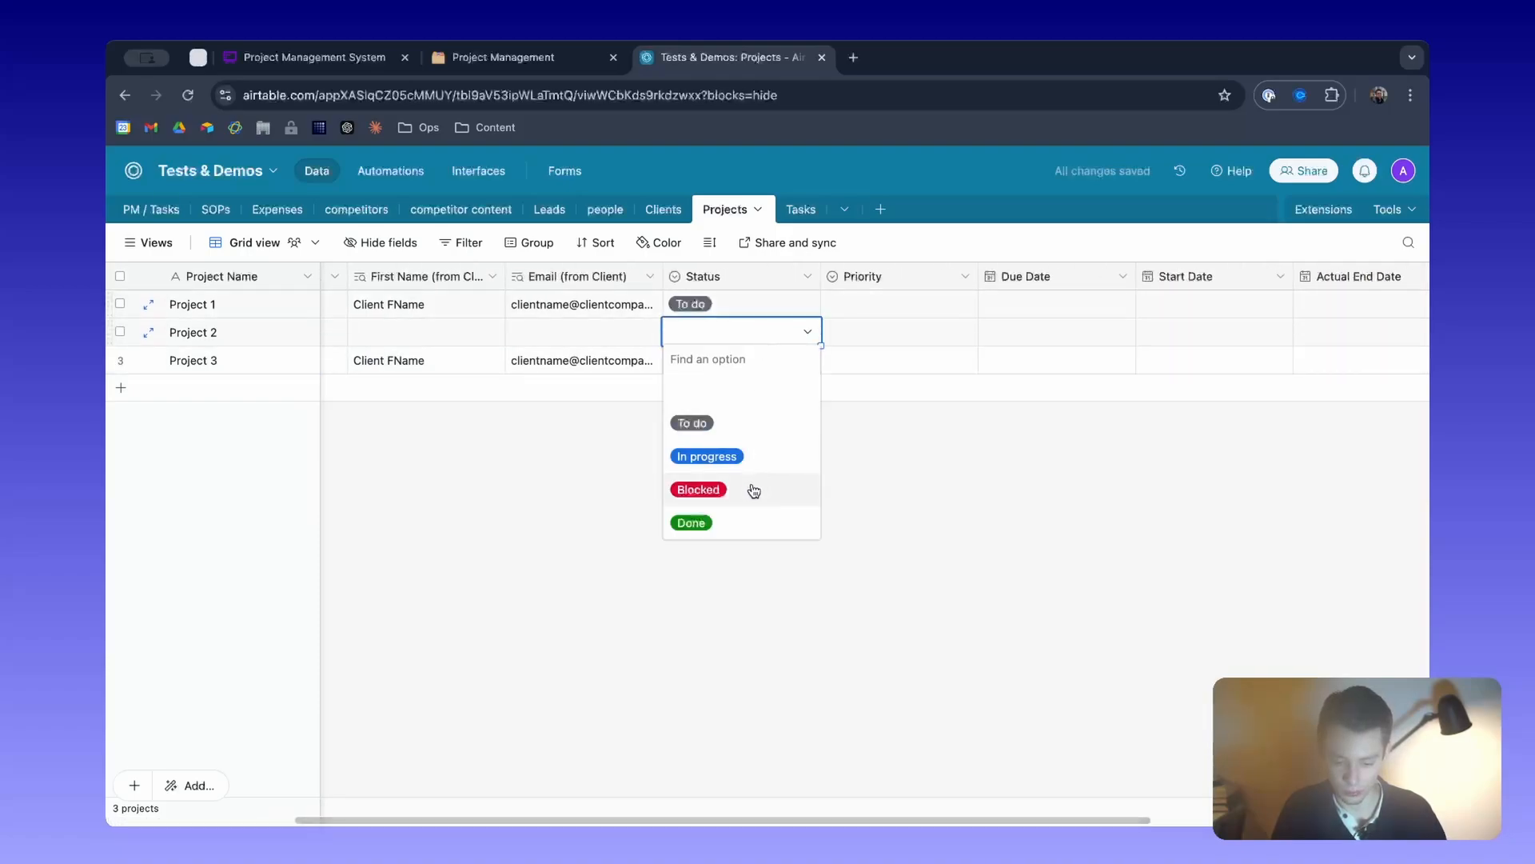
pyautogui.click(749, 489)
pyautogui.click(768, 367)
pyautogui.click(767, 366)
pyautogui.click(712, 485)
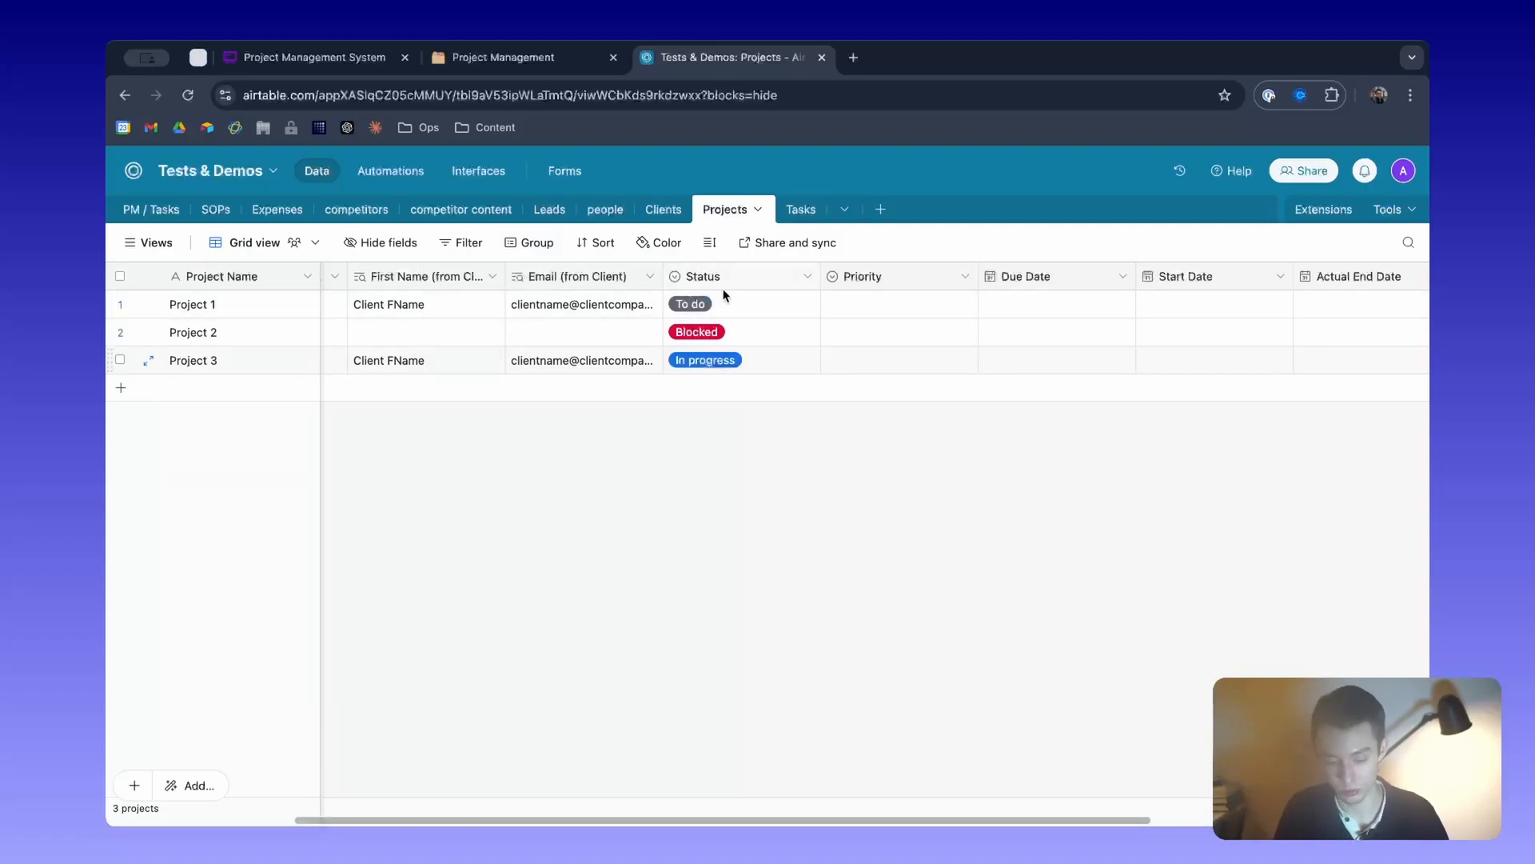
# Set To do as the default option of the Status field in the Projects table and save the field.
pyautogui.doubleClick(674, 277)
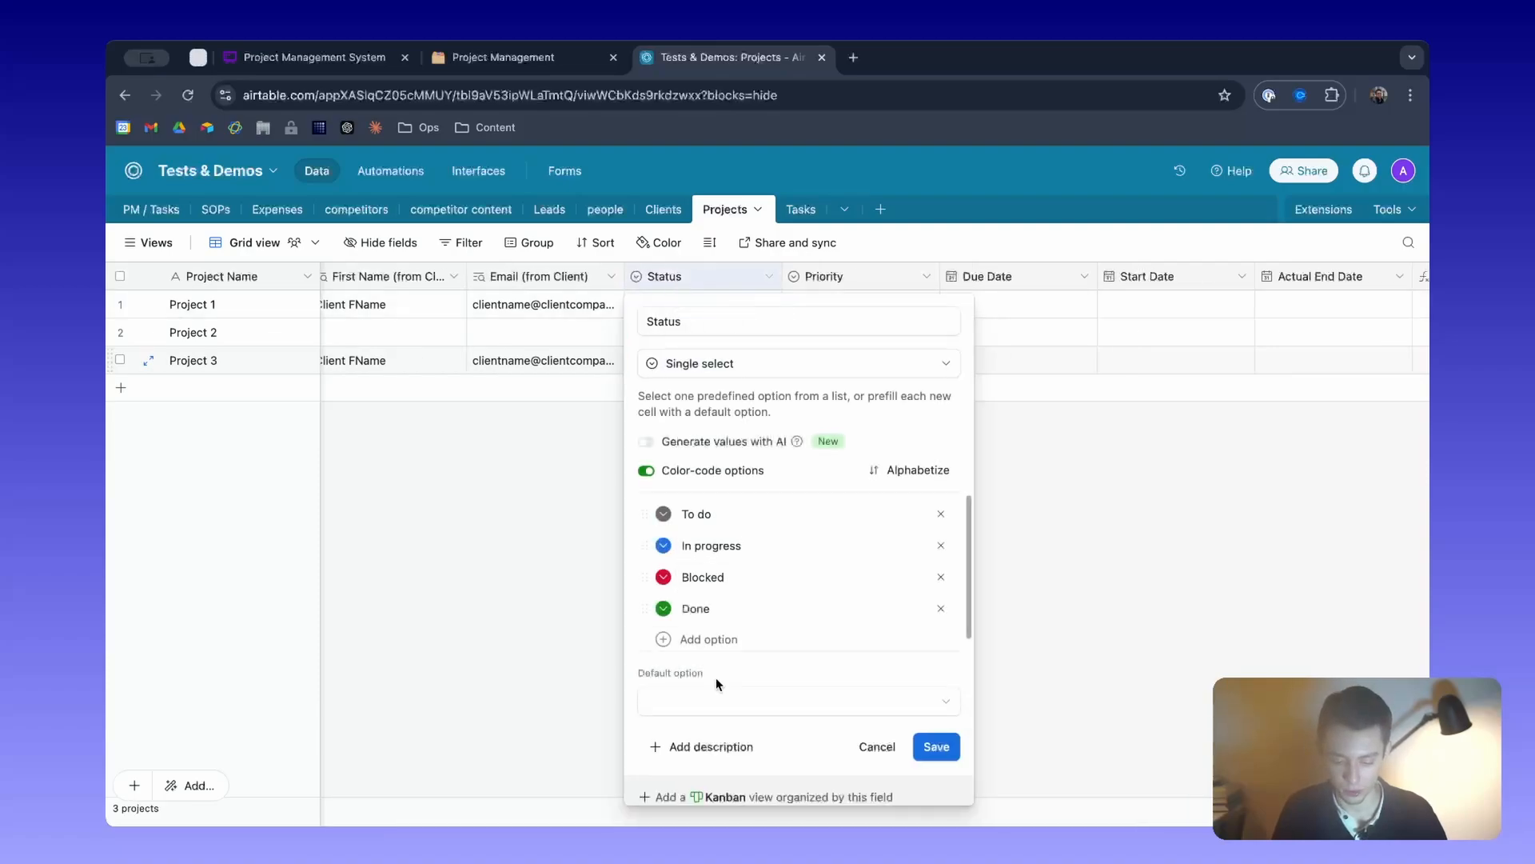
pyautogui.scroll(-1, 717, 685)
pyautogui.click(742, 689)
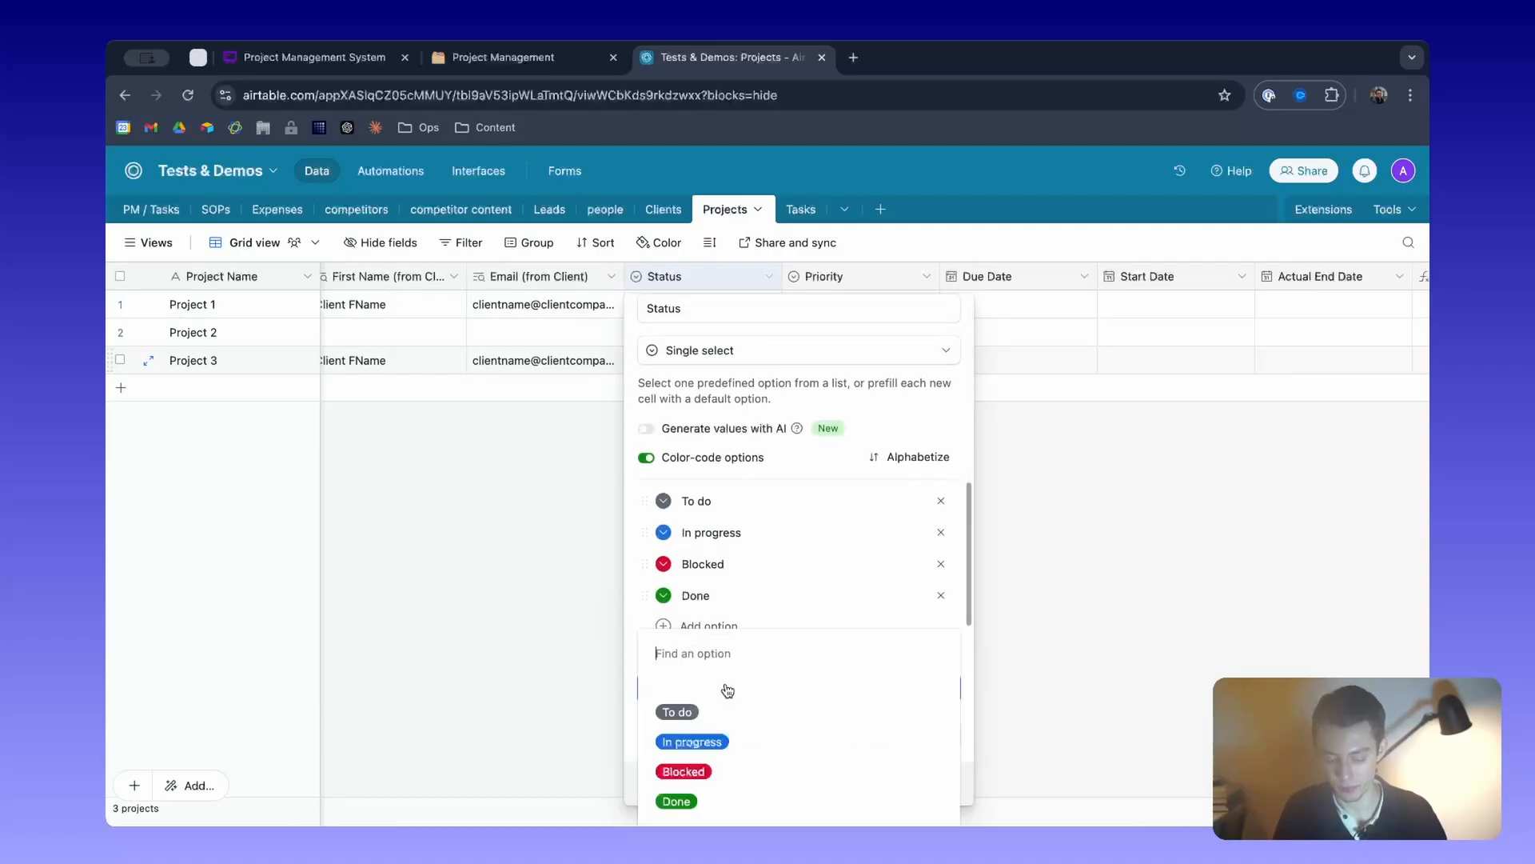
pyautogui.click(729, 709)
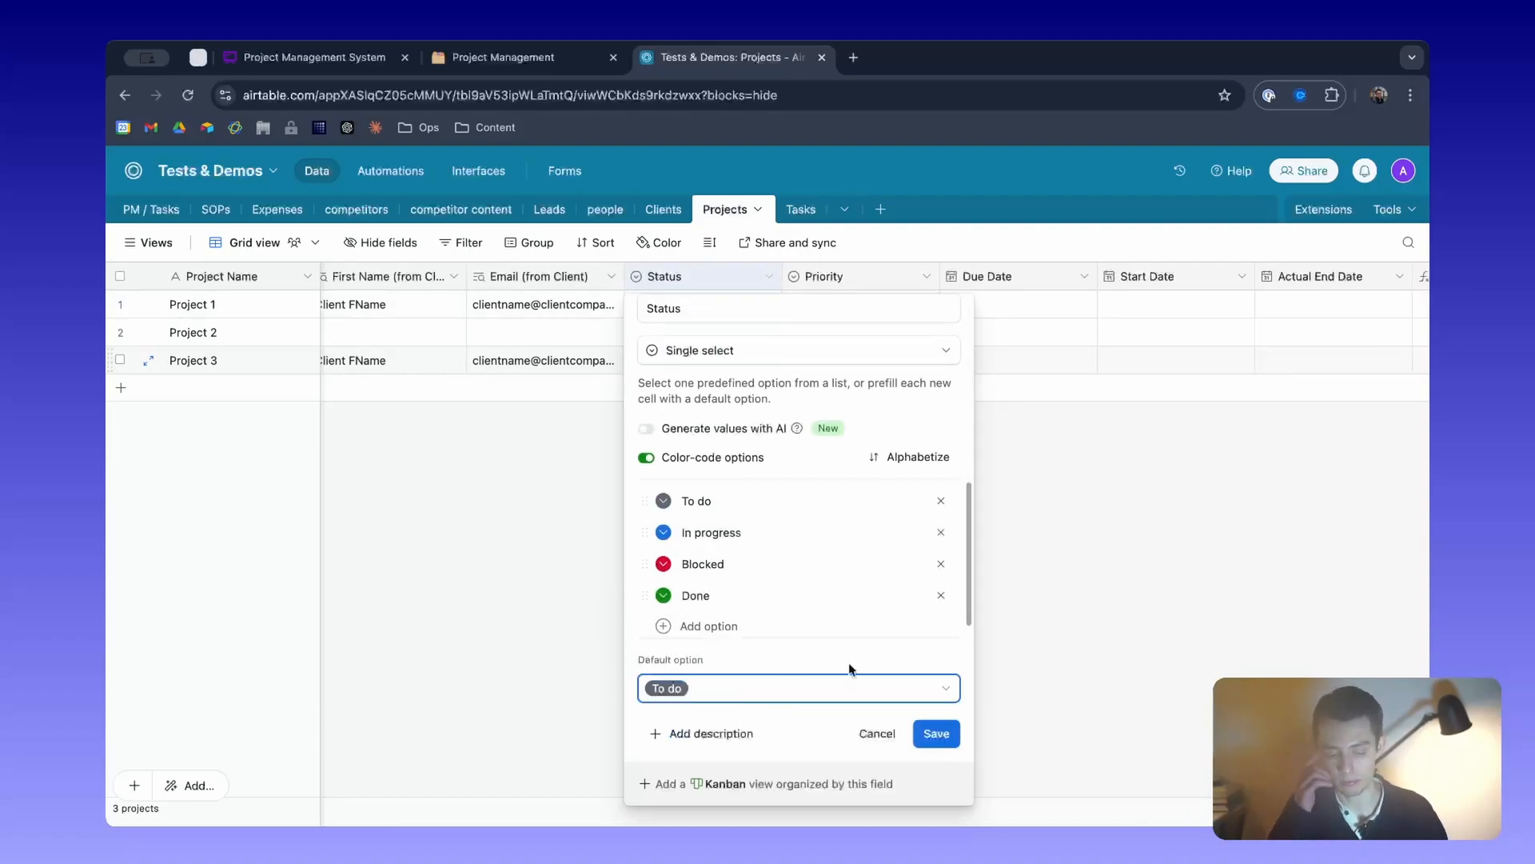
pyautogui.click(936, 733)
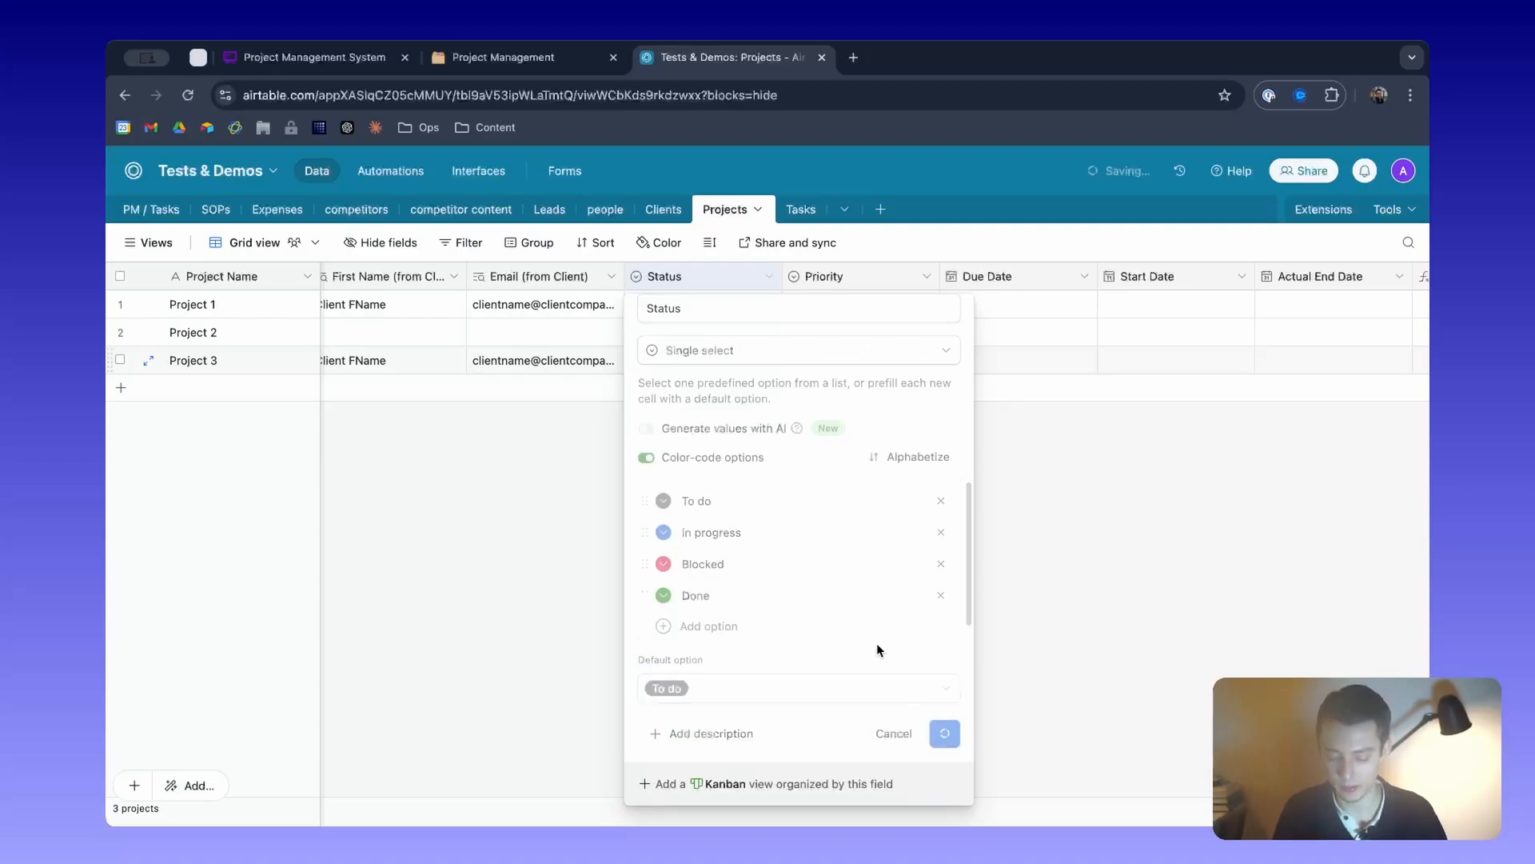
# Set Normal as the default option of the Priority field in the Projects table and save the field.
pyautogui.doubleClick(877, 276)
pyautogui.click(788, 705)
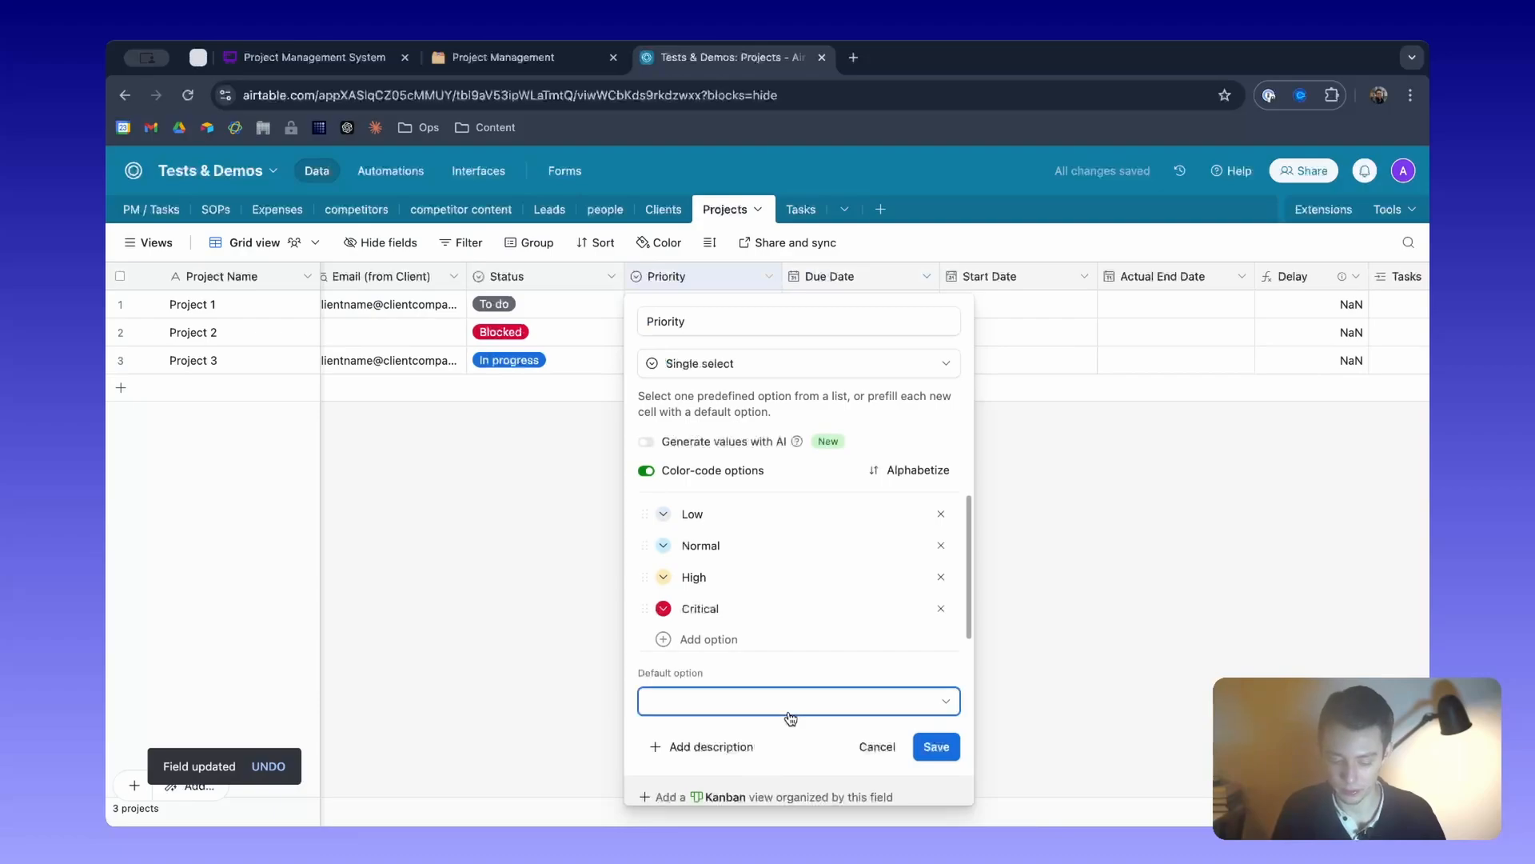
pyautogui.click(737, 737)
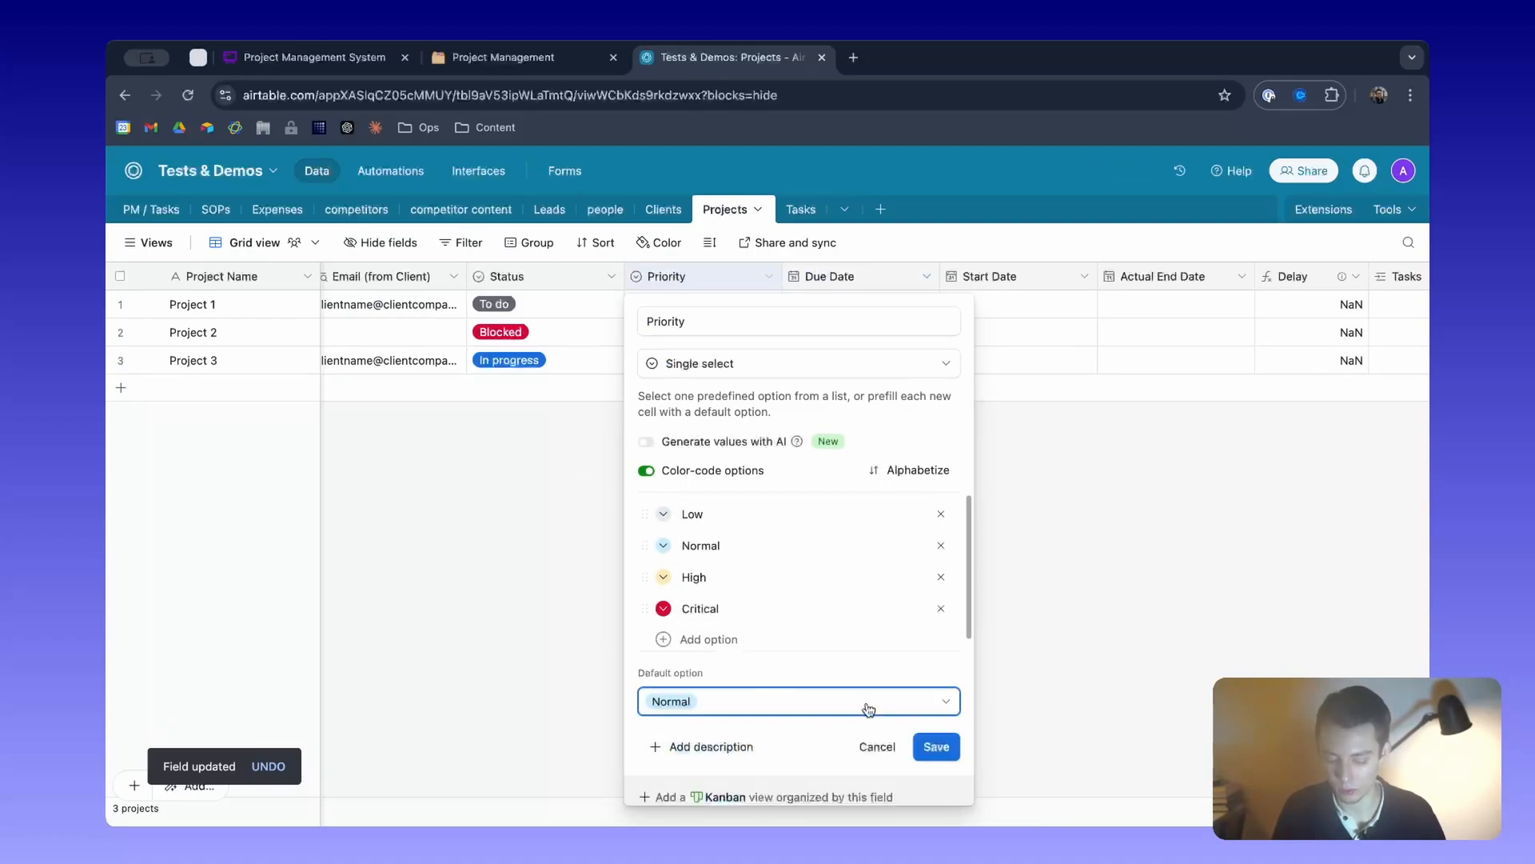
pyautogui.click(932, 747)
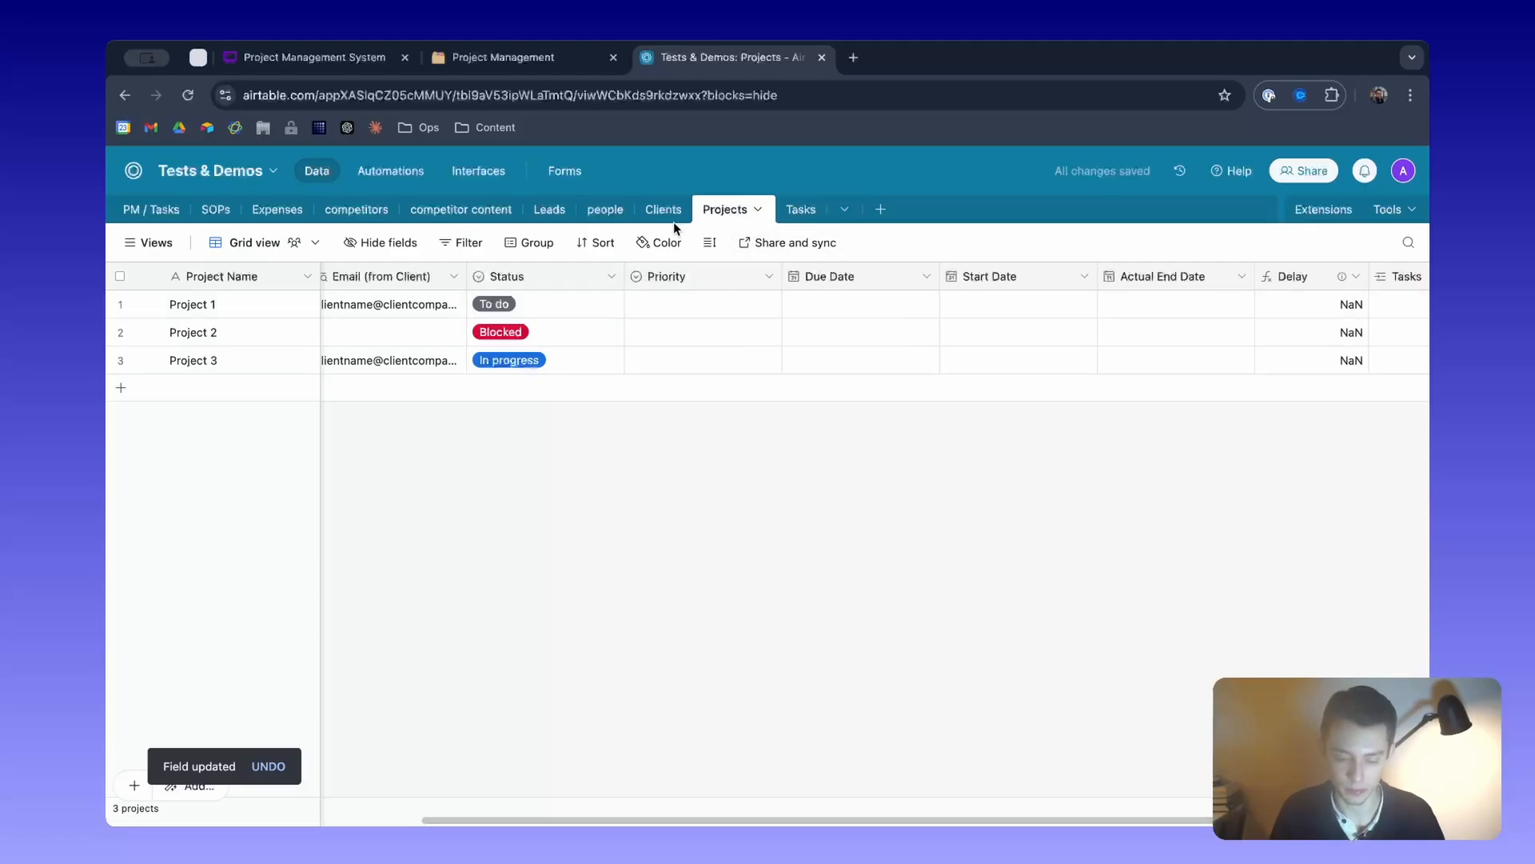
# Look at the Tasks table and return to the client fields of the Projects table.
pyautogui.click(801, 208)
pyautogui.click(732, 210)
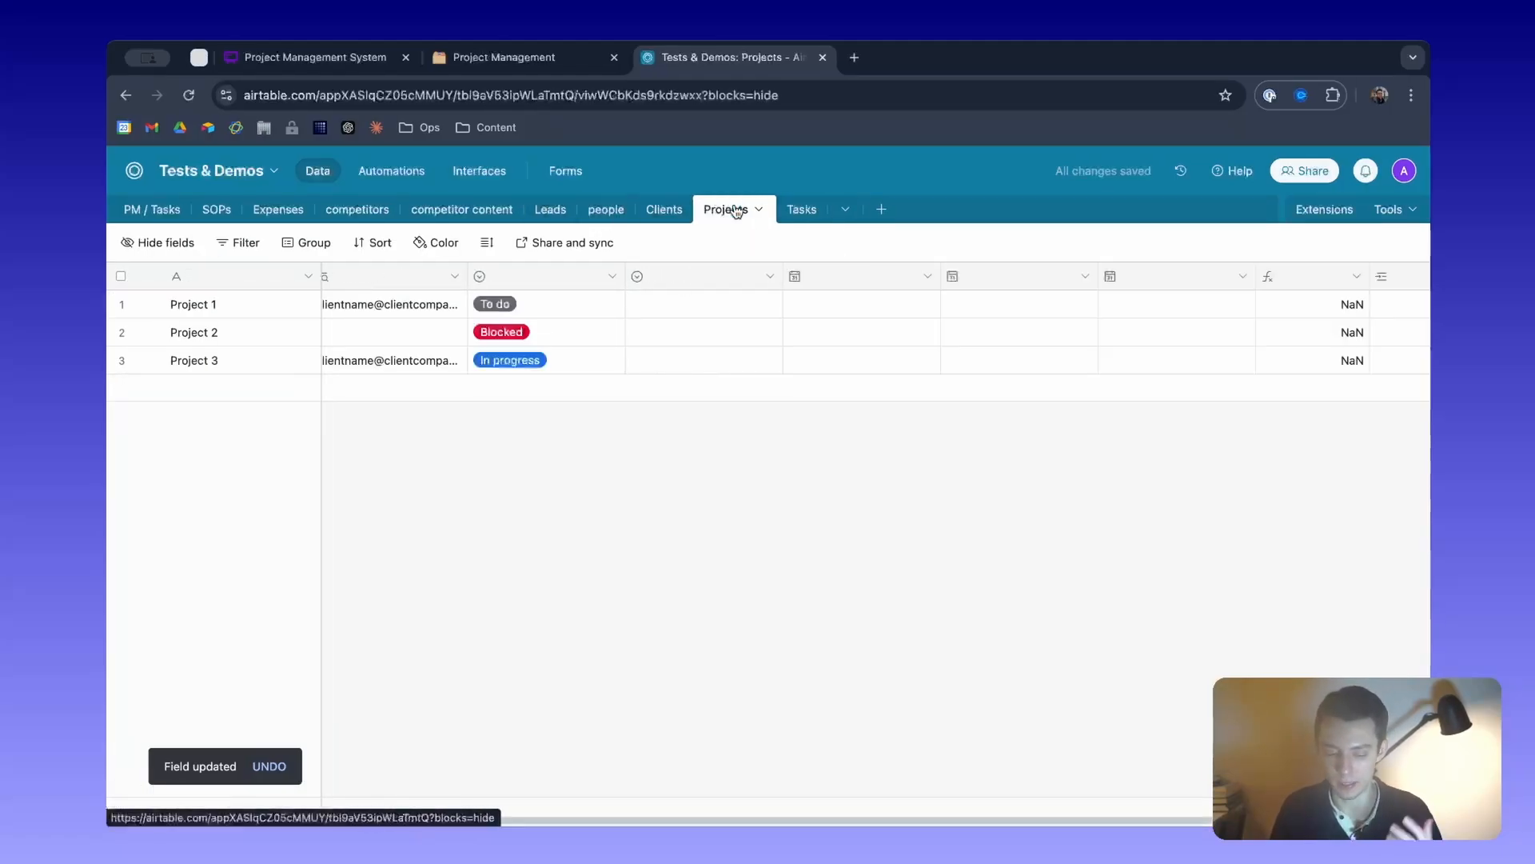
pyautogui.hscroll(-5, 563, 320)
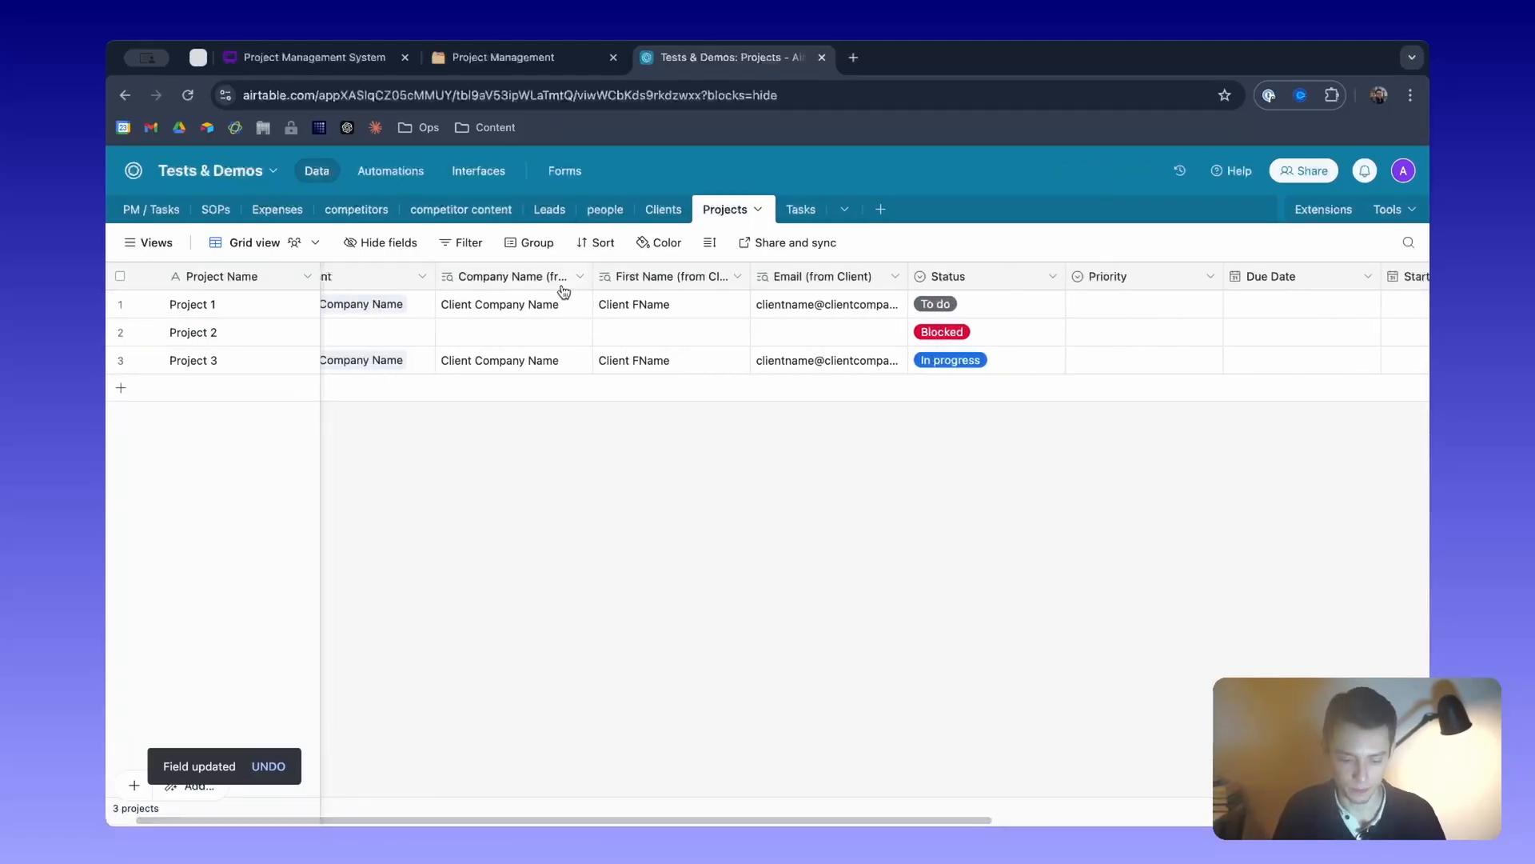
# Preview the Projects Kanban page in the interface, return to editing and dismiss the record details prompt.
pyautogui.click(478, 170)
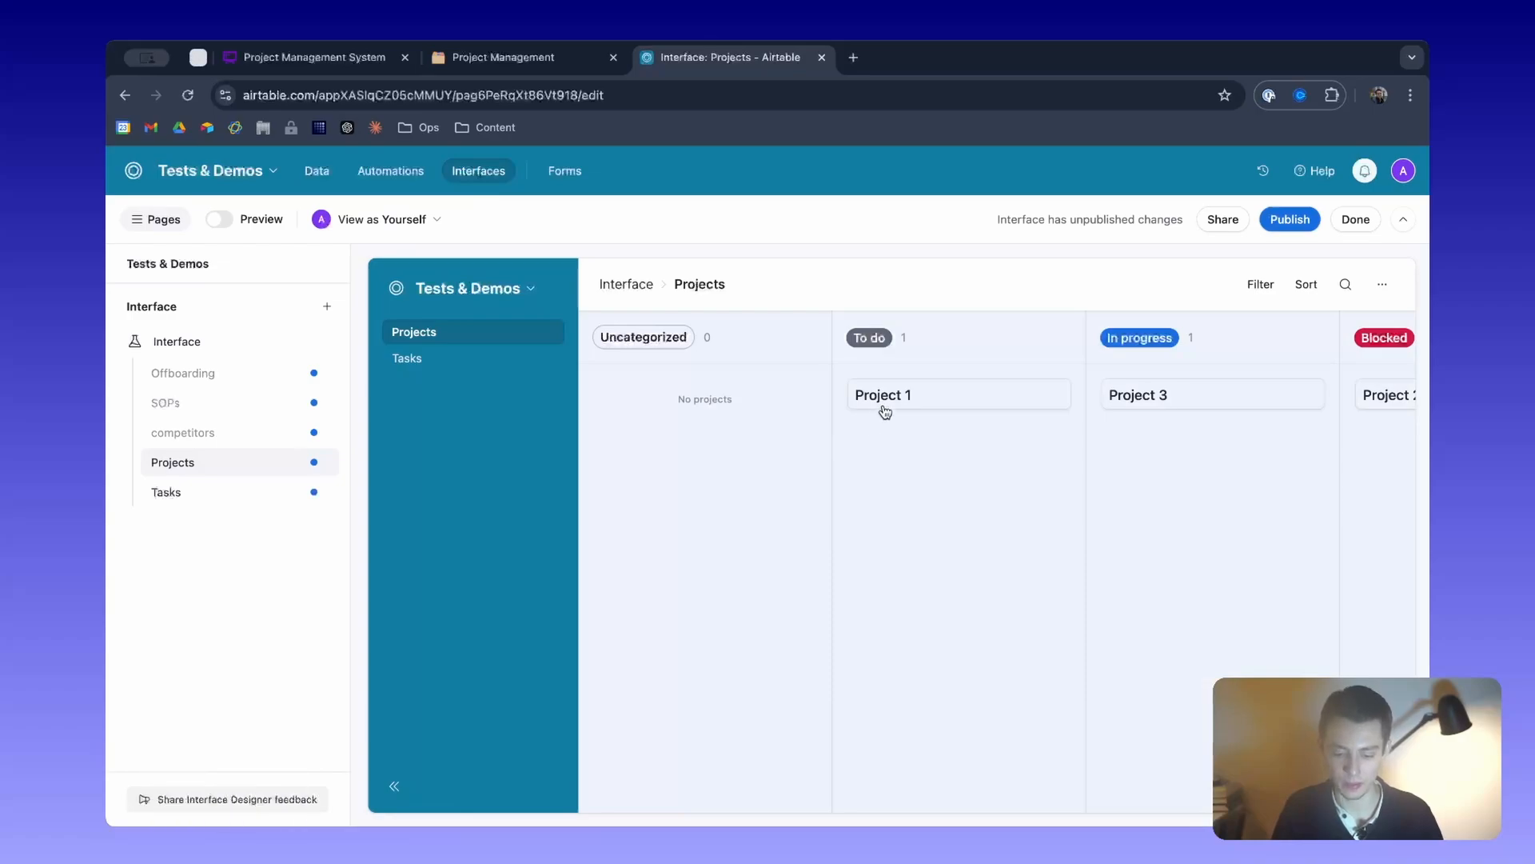
pyautogui.click(217, 220)
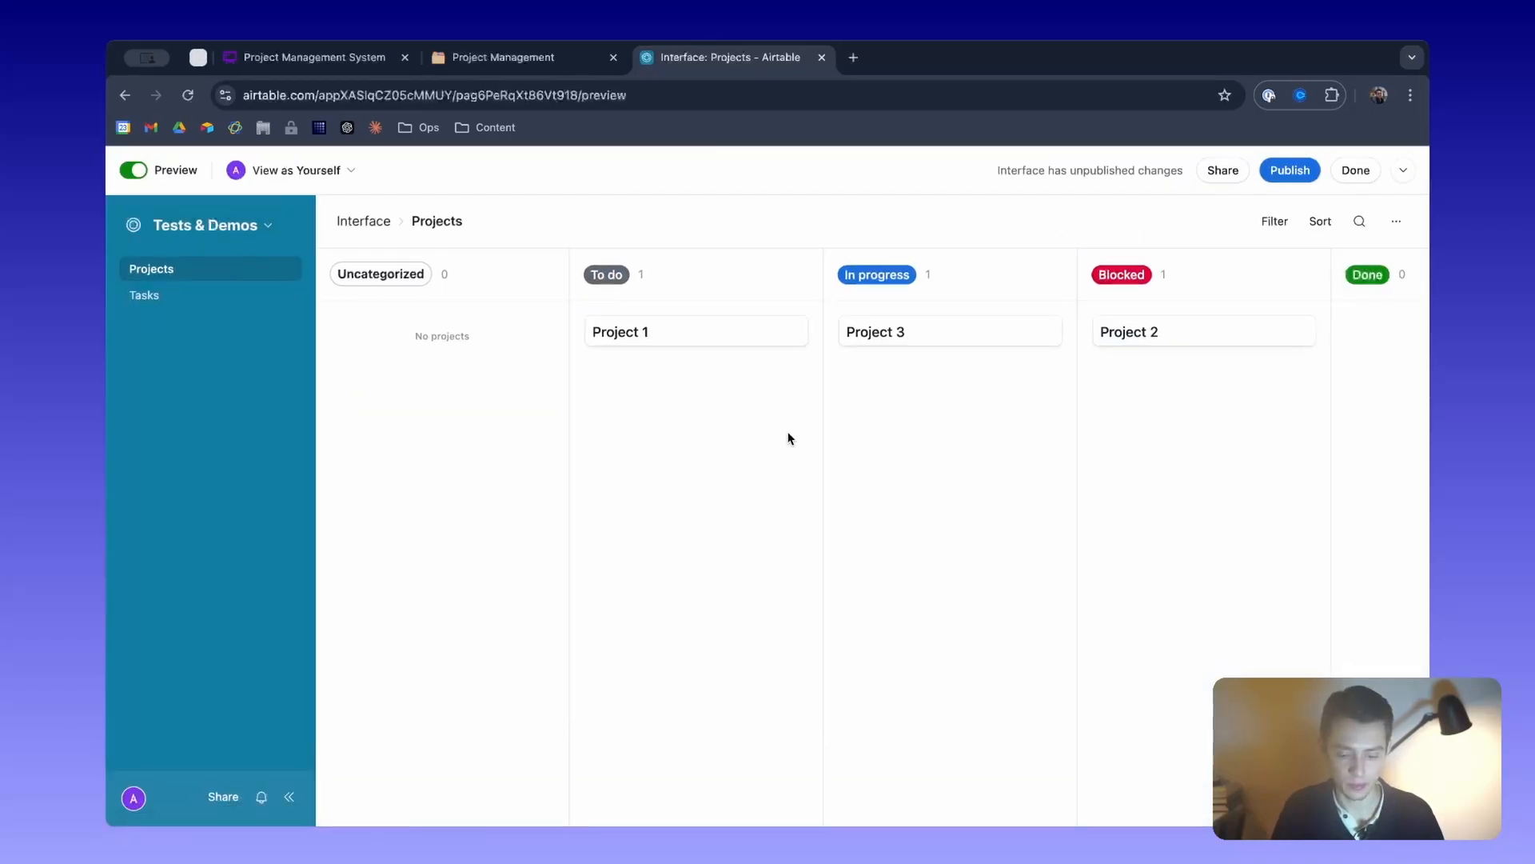
pyautogui.hscroll(4, 904, 386)
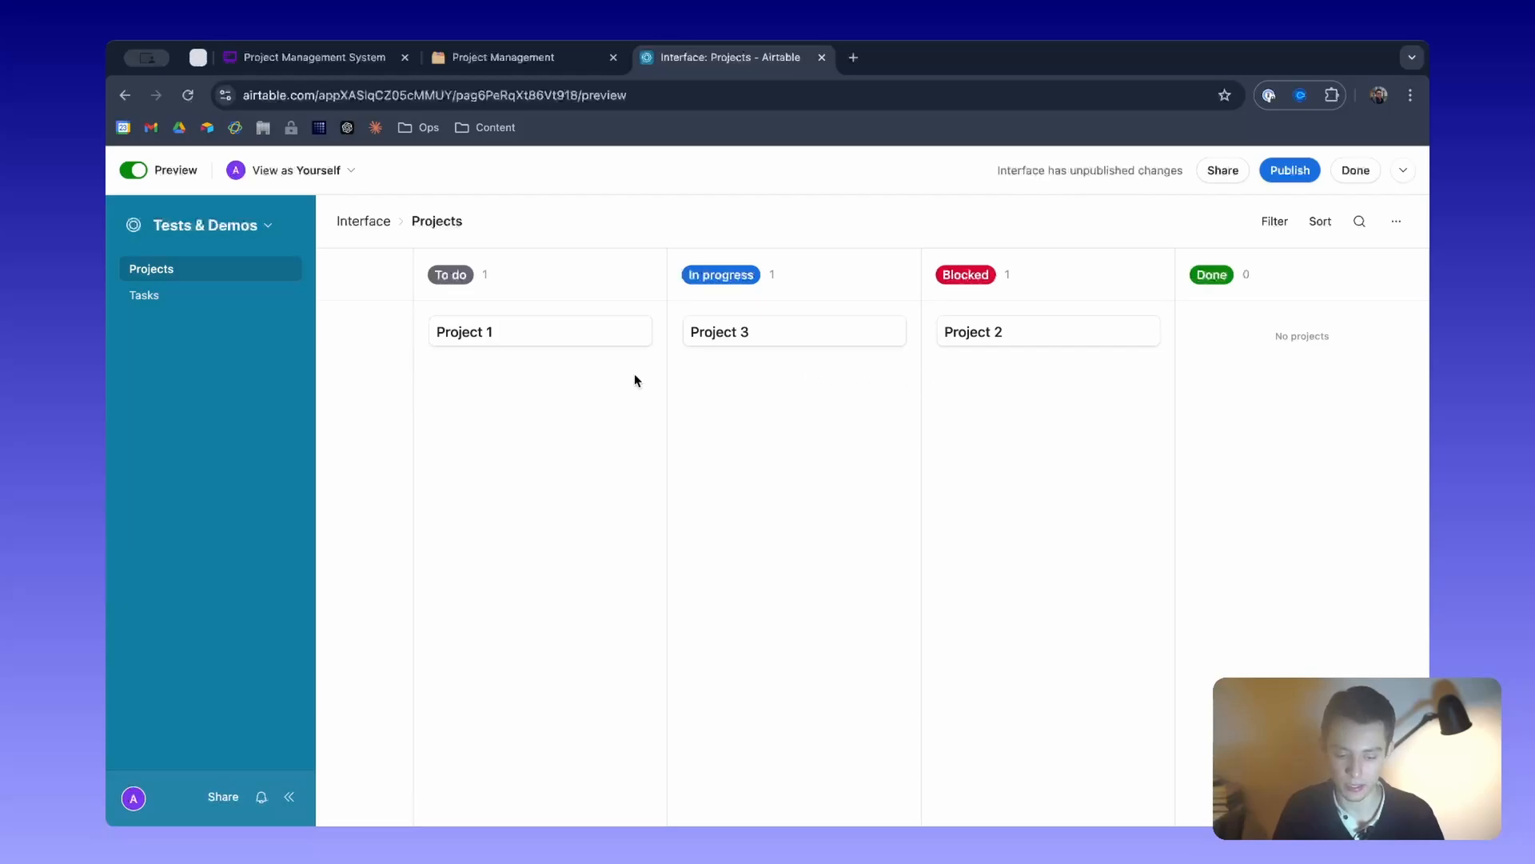
pyautogui.click(133, 169)
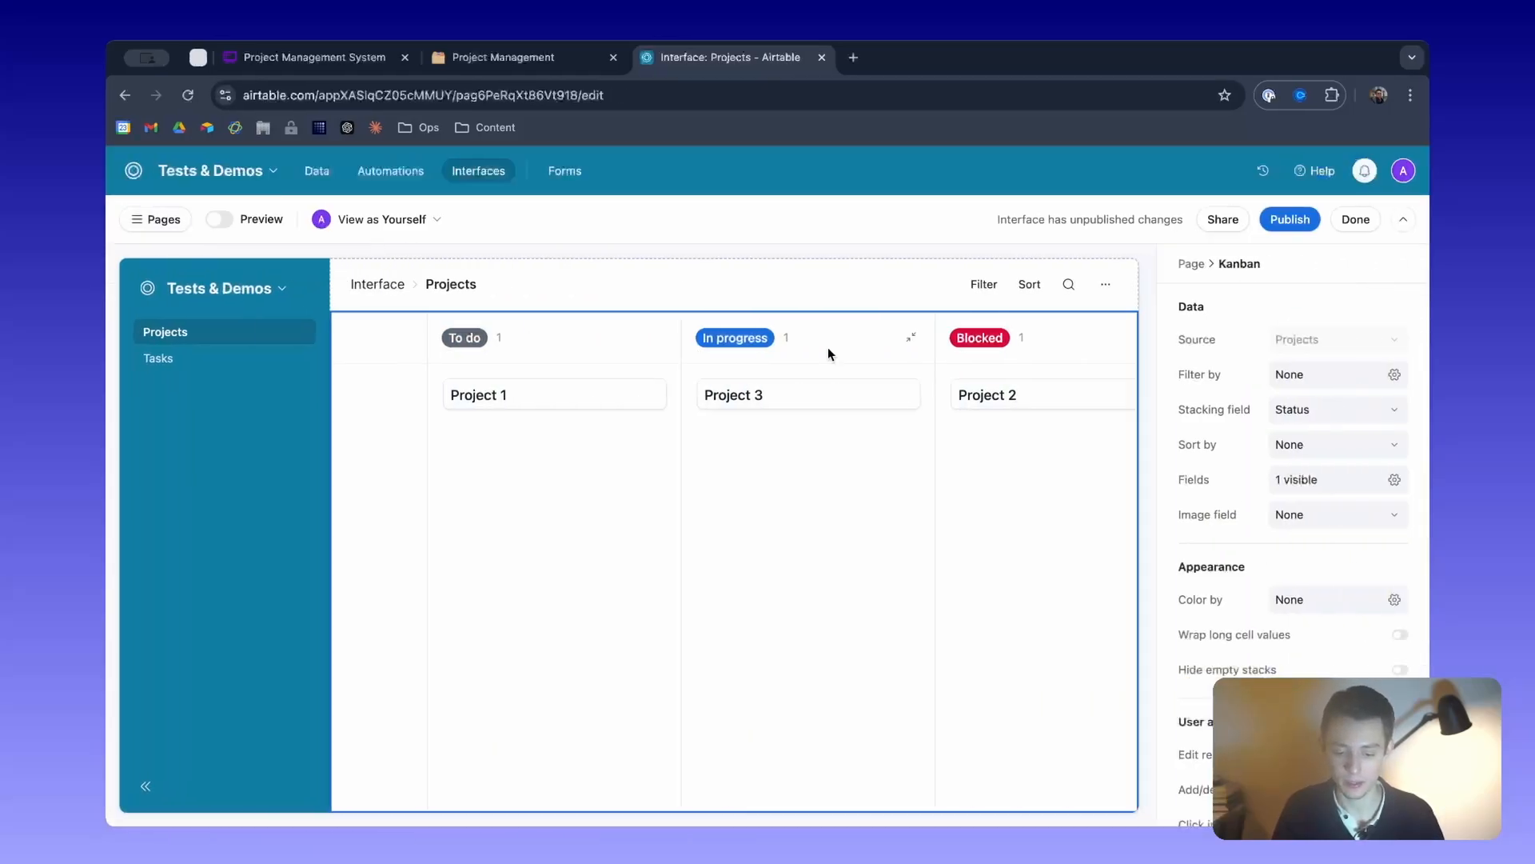
pyautogui.click(554, 409)
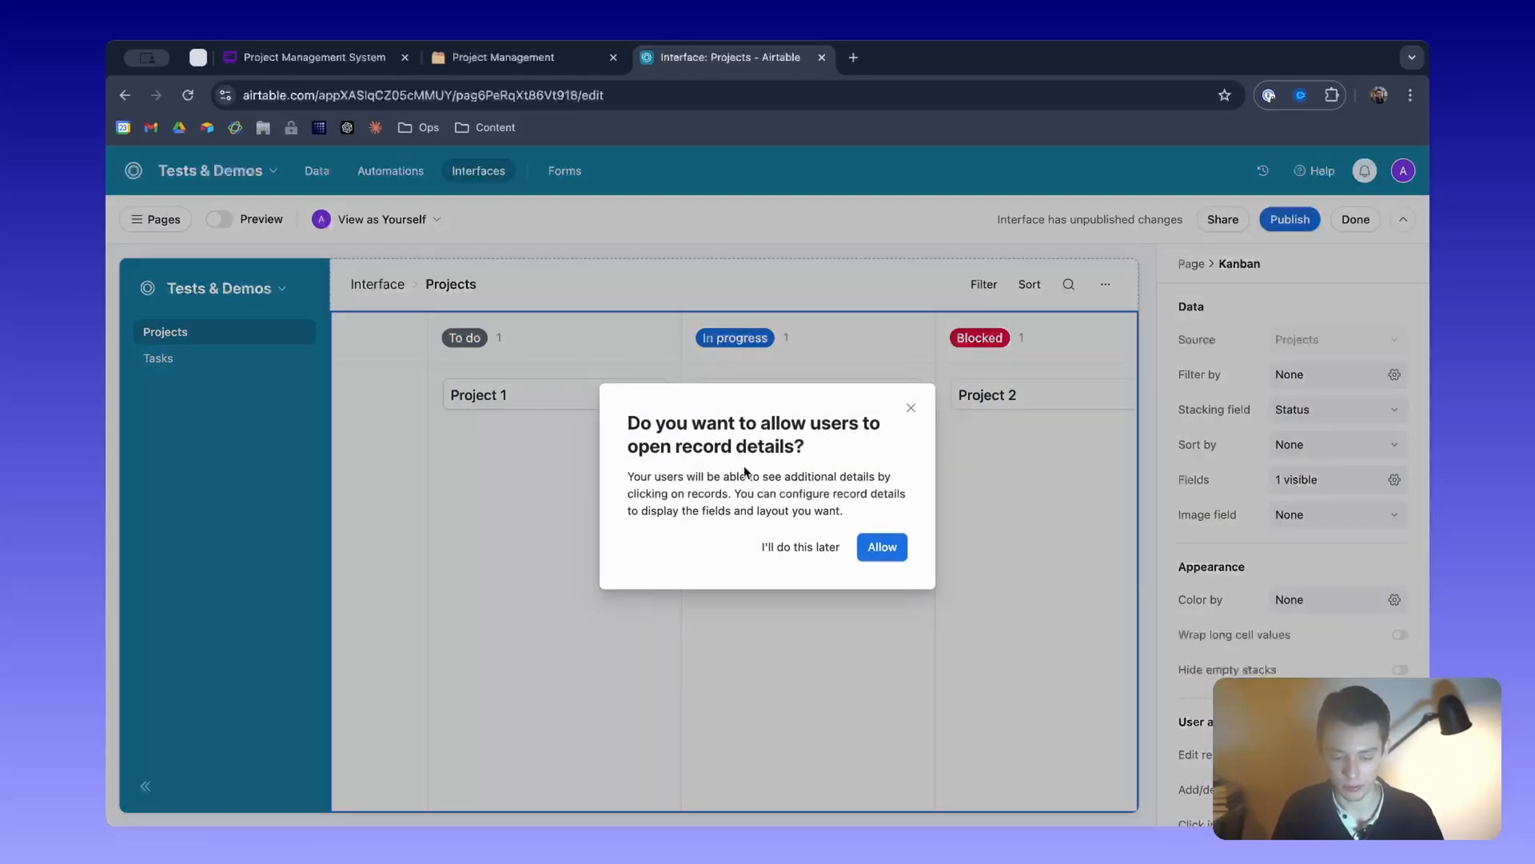
pyautogui.click(912, 409)
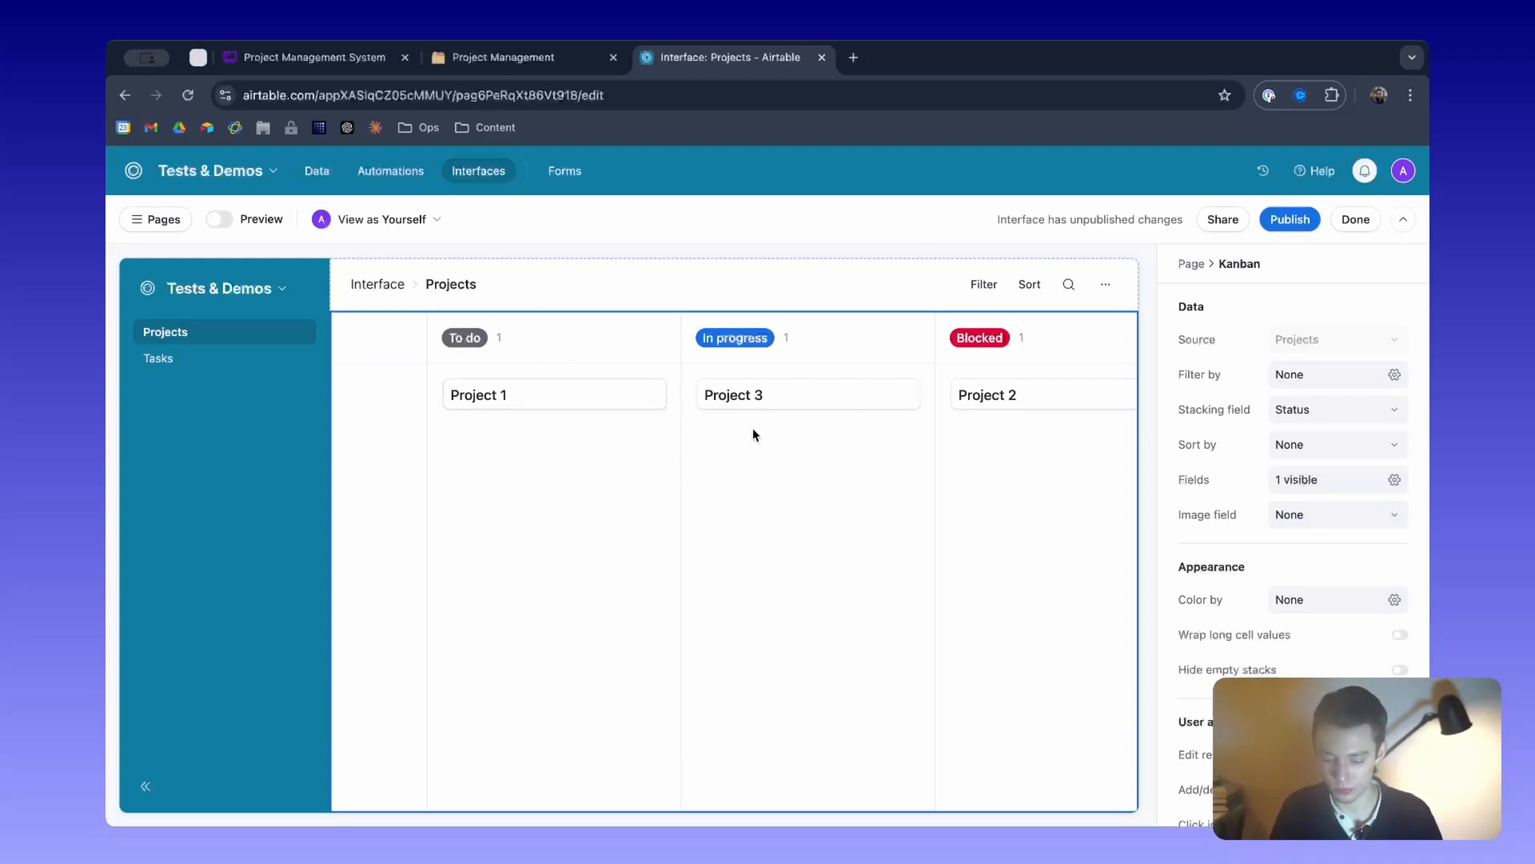
# Show the Due Date field on the cards of the Projects Kanban.
pyautogui.click(1394, 480)
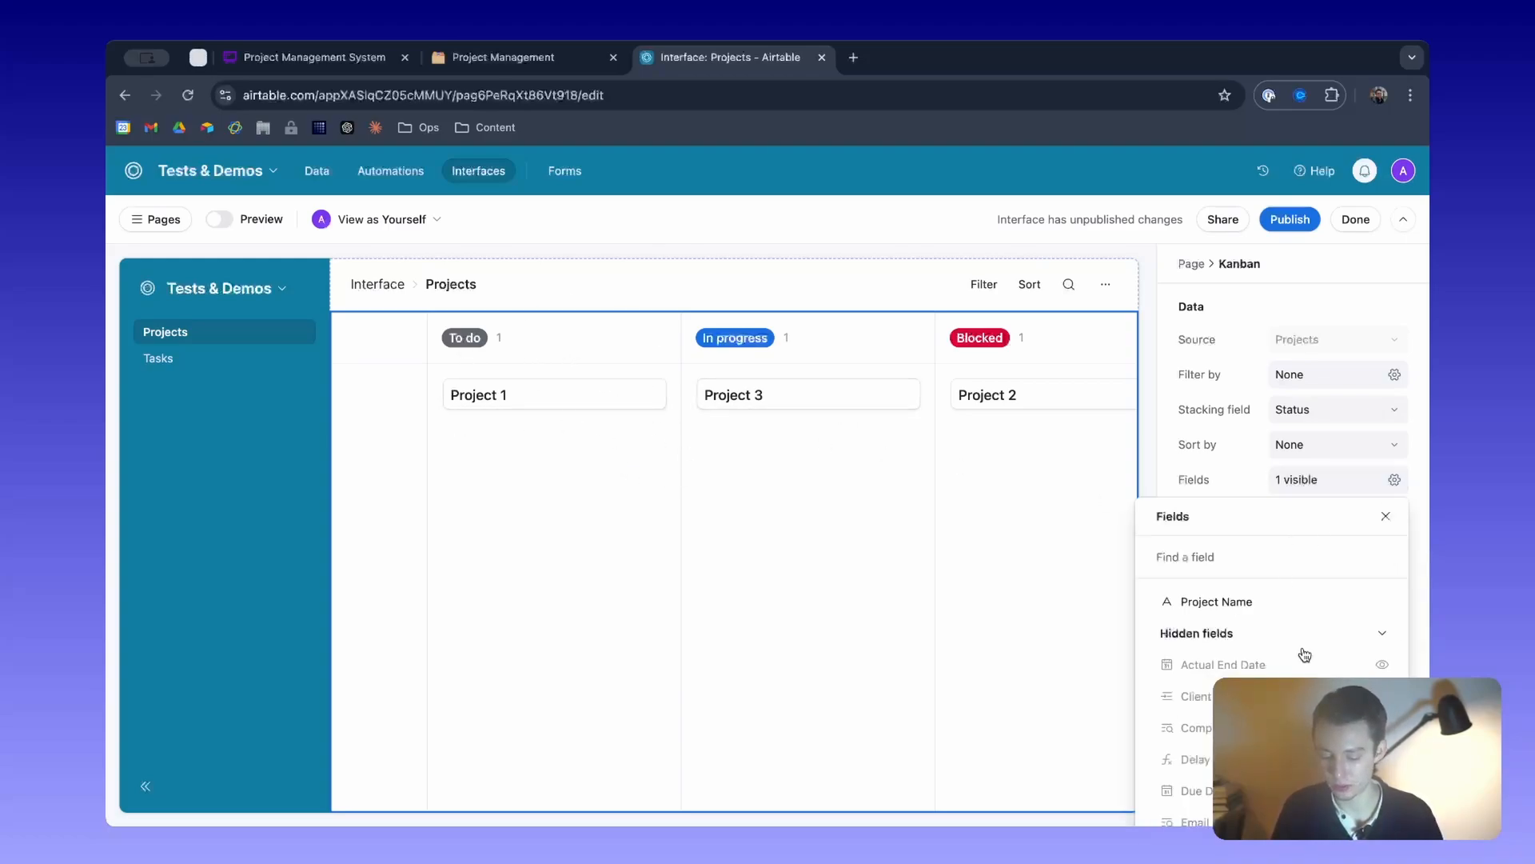
pyautogui.scroll(-3, 1302, 649)
pyautogui.scroll(2, 1302, 648)
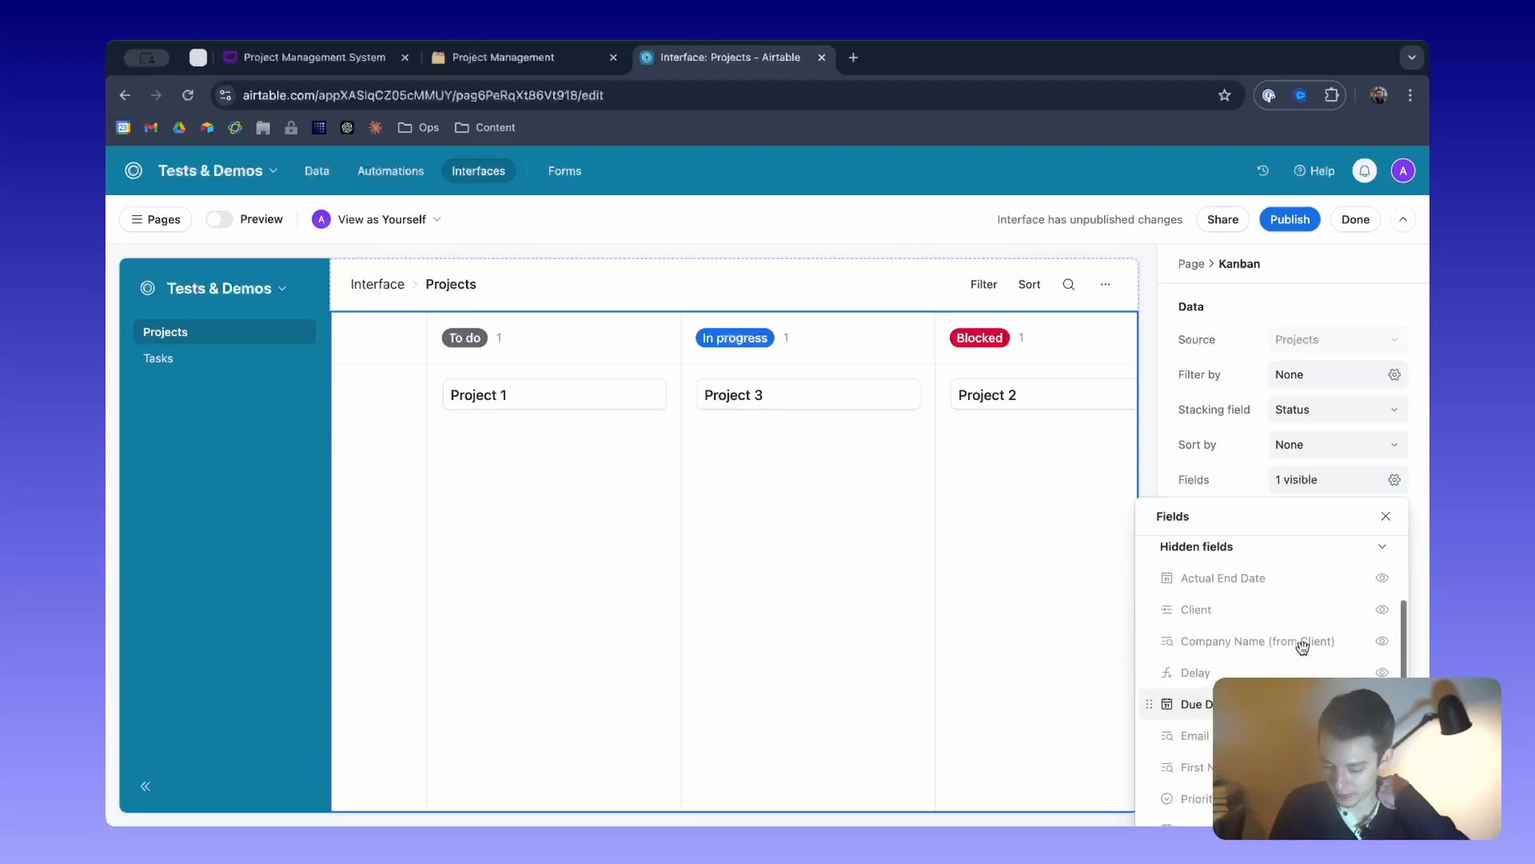
pyautogui.click(1382, 702)
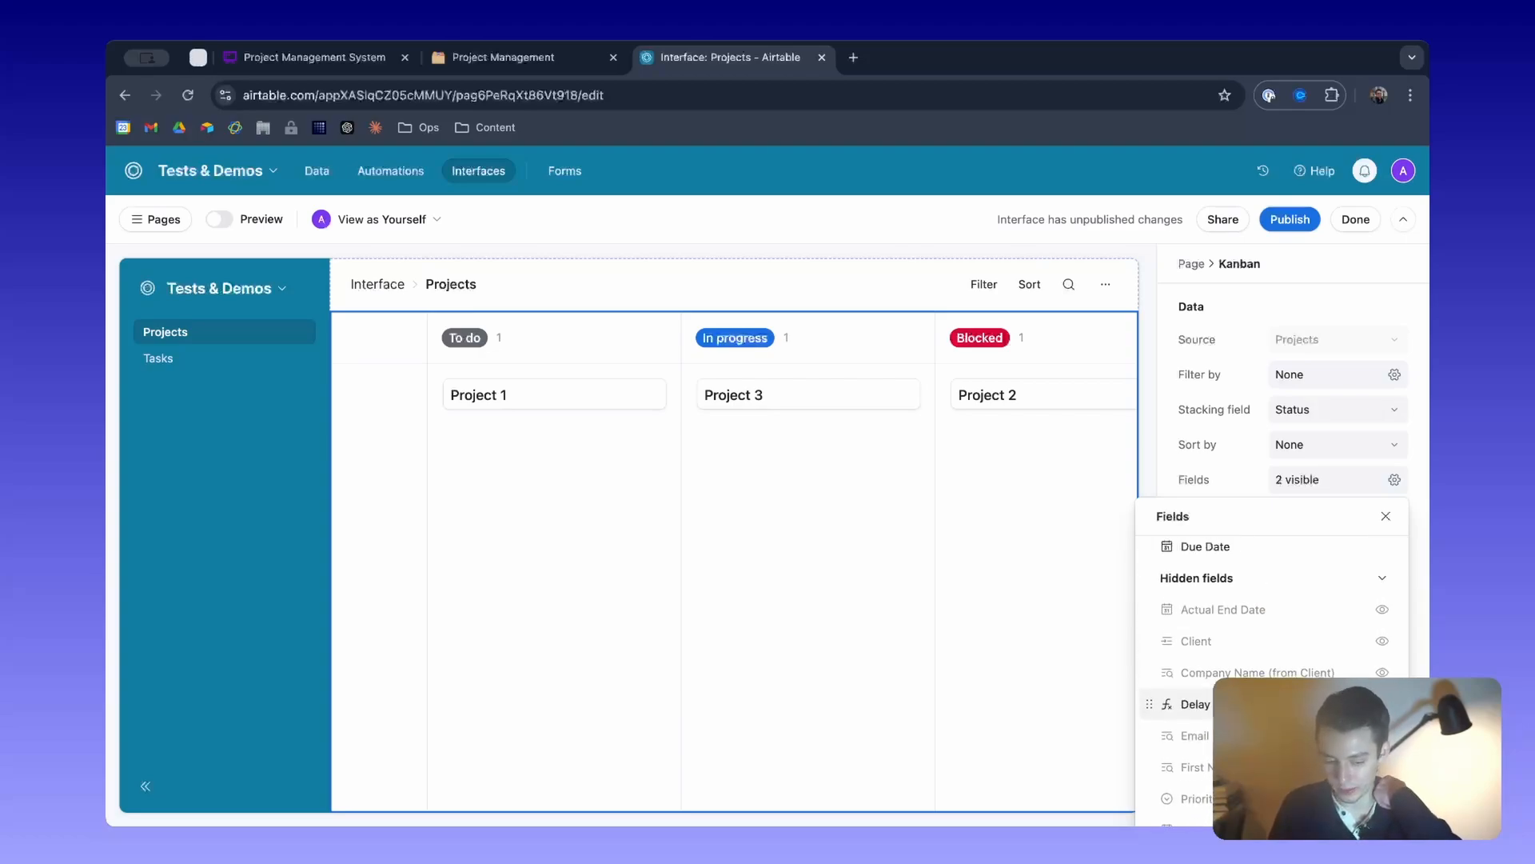
pyautogui.click(636, 478)
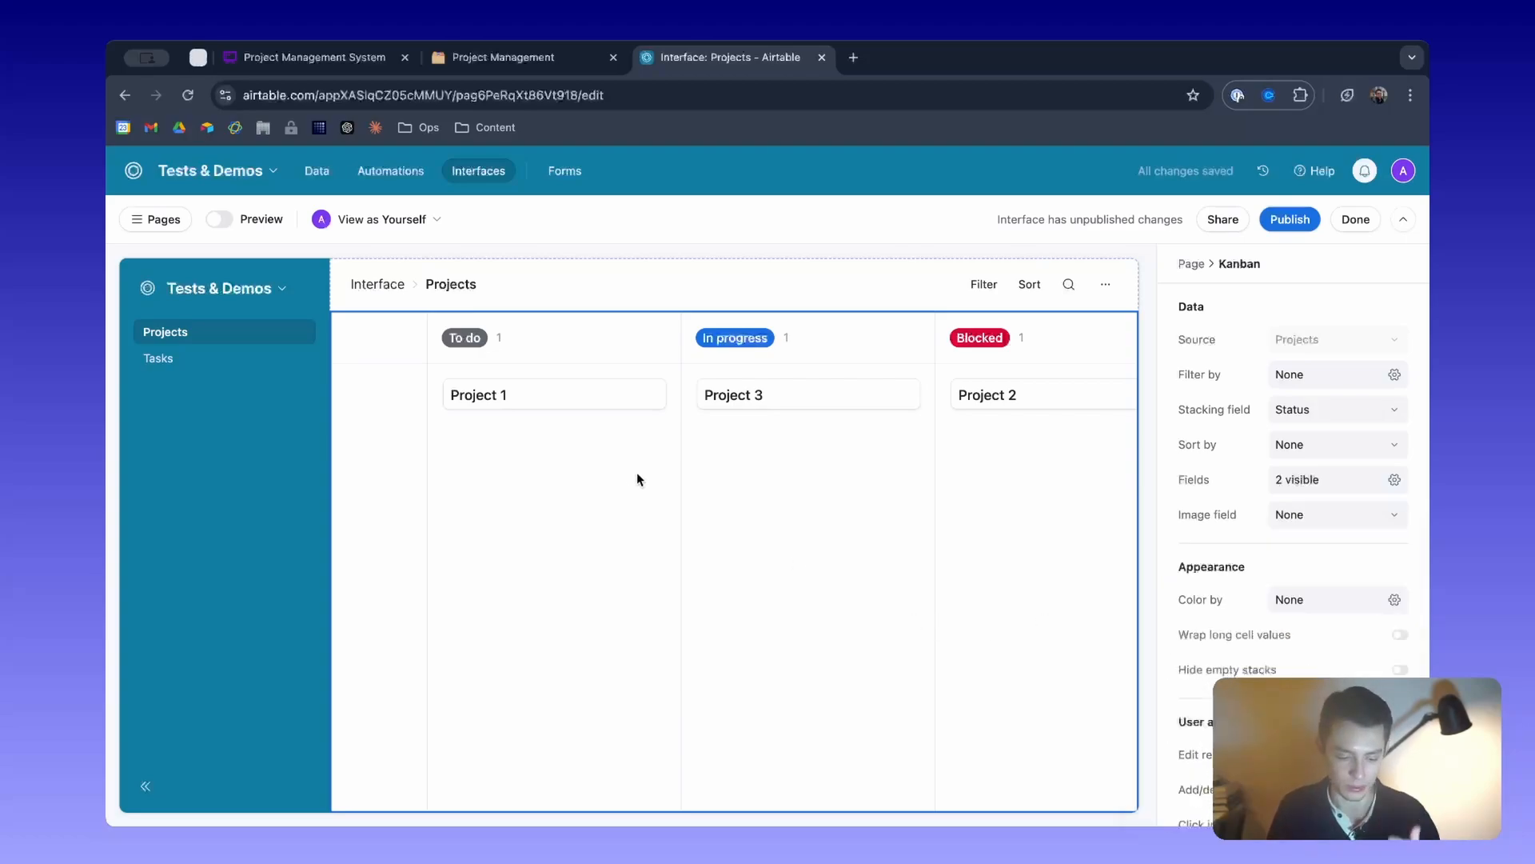
# Make the Priority field visible on the Projects Kanban cards as well.
pyautogui.click(1395, 483)
pyautogui.scroll(-3, 1302, 654)
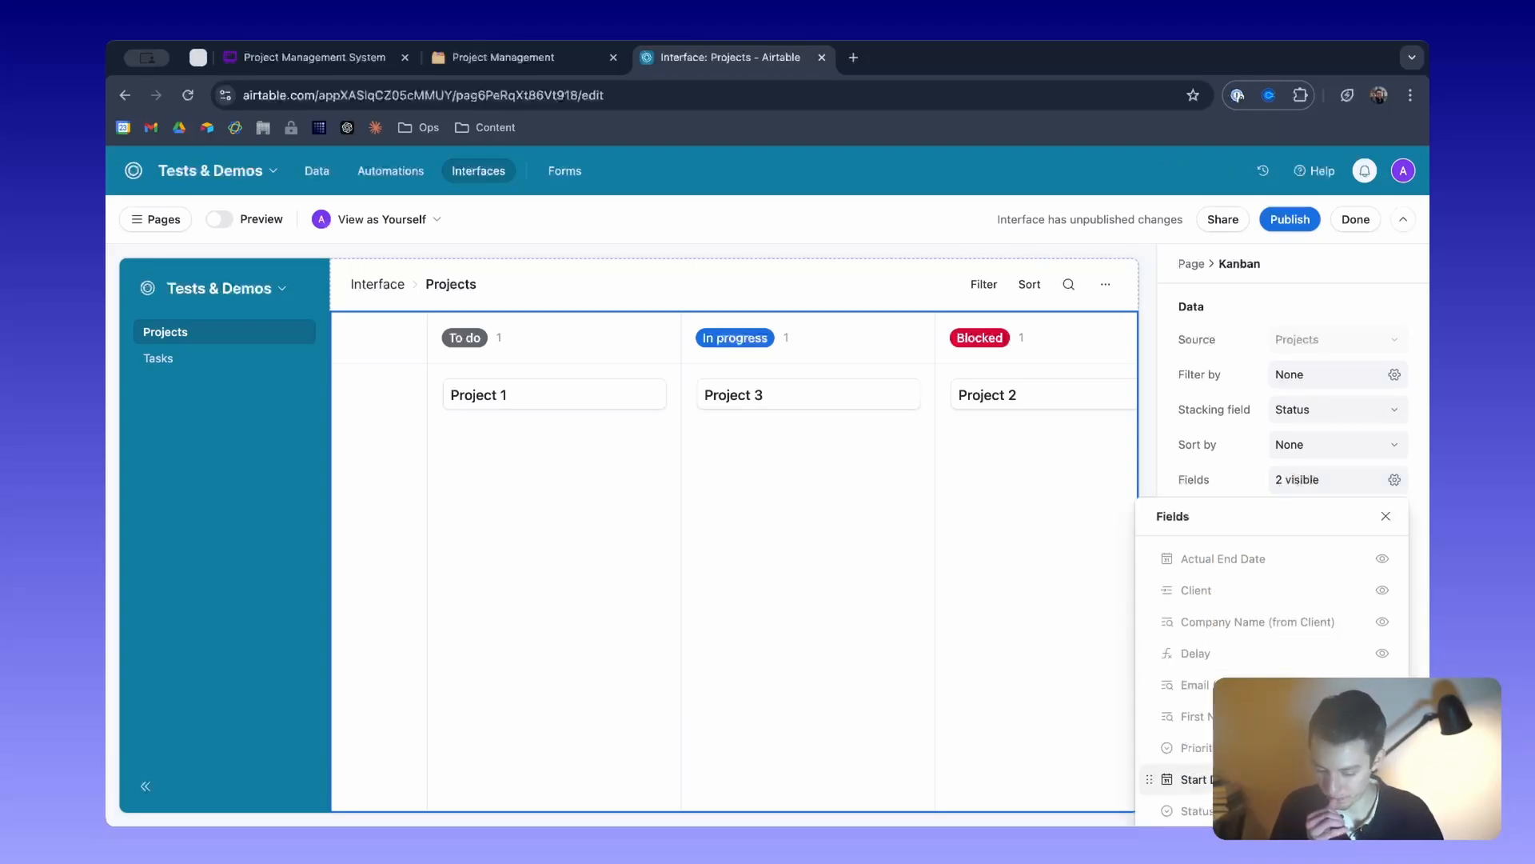
pyautogui.scroll(1, 1382, 782)
pyautogui.click(1382, 786)
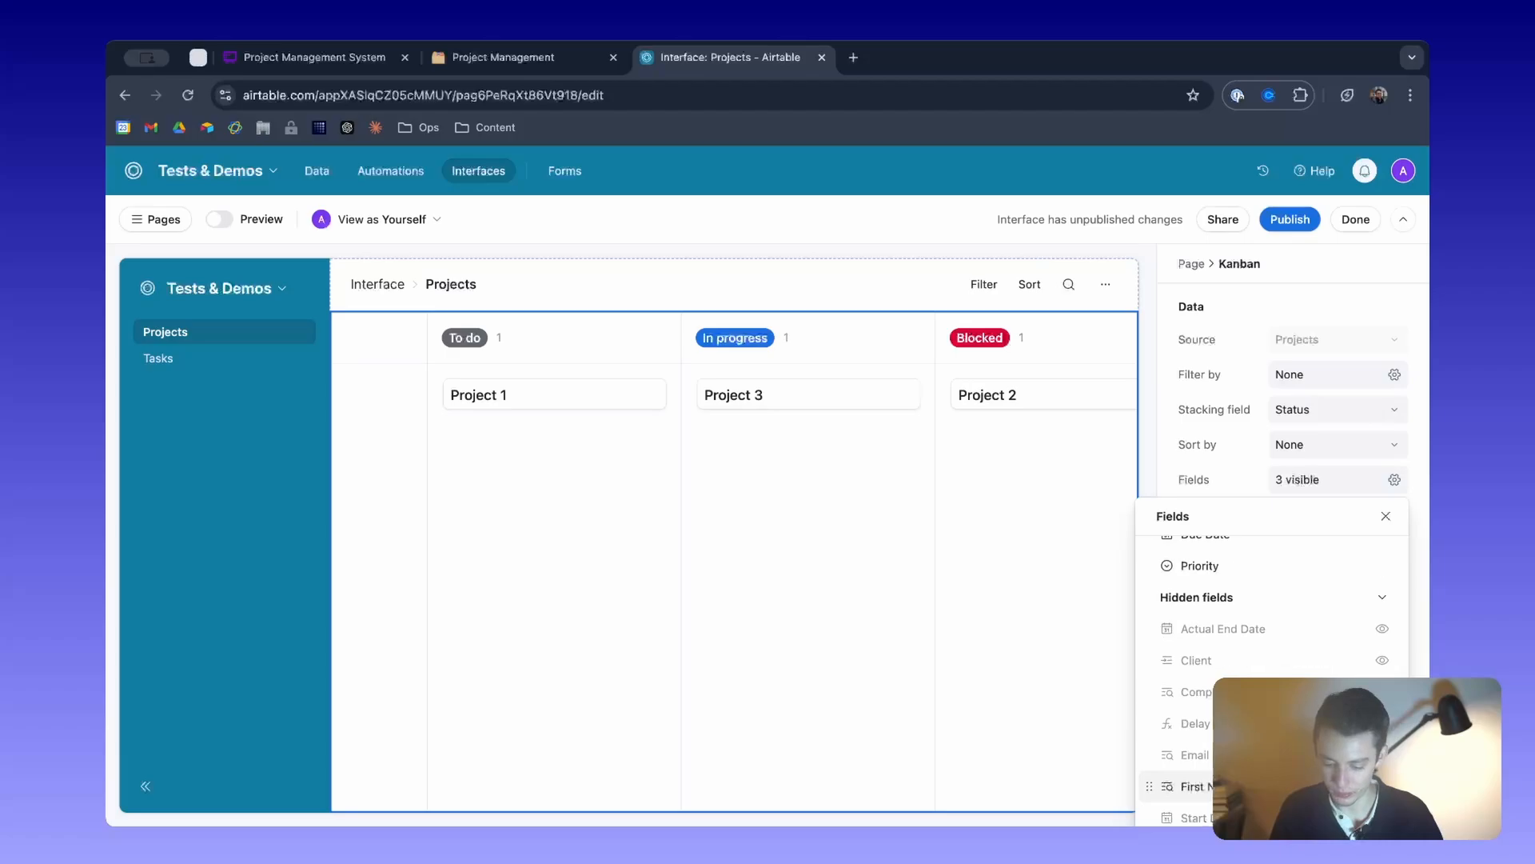
pyautogui.click(803, 599)
# In the Projects table, set the due dates of Project 1 to 25/1/2025, Project 2 to 30/1/2025 and Project 3 to 29/1/2025.
pyautogui.click(317, 170)
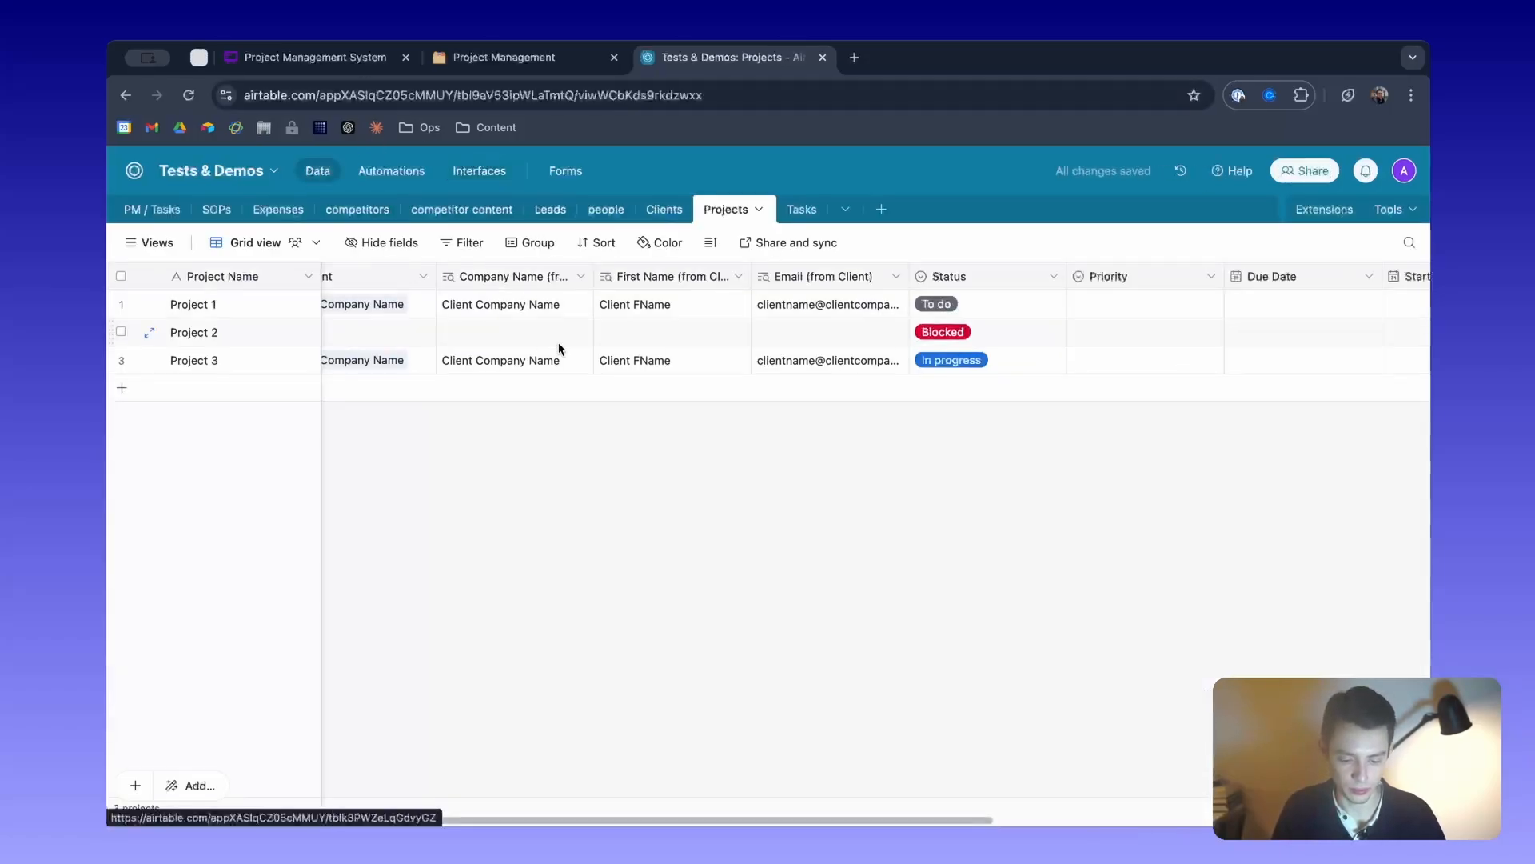
pyautogui.click(967, 304)
pyautogui.click(967, 304)
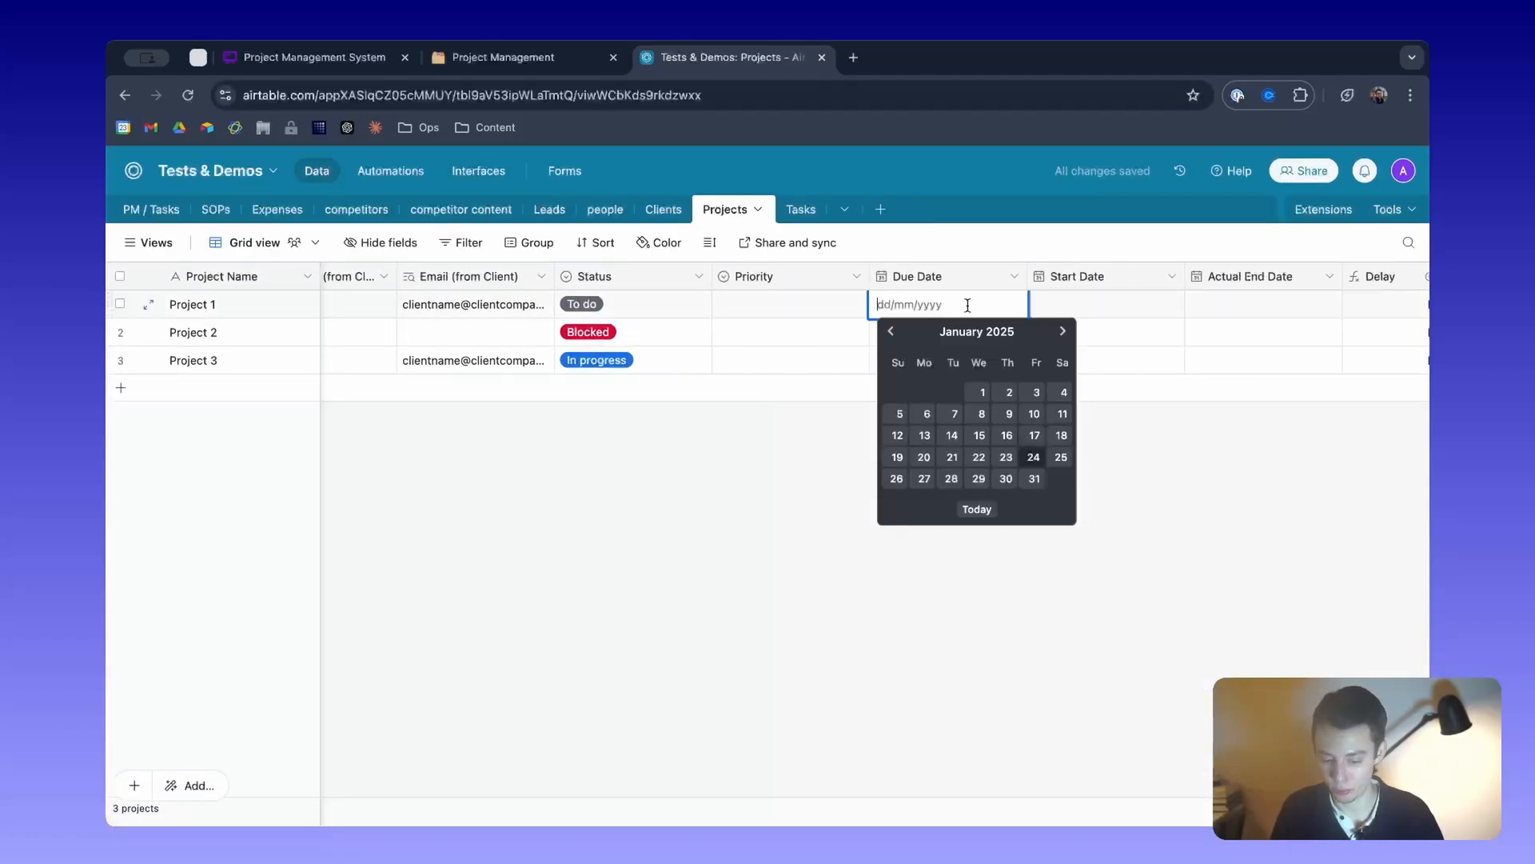
pyautogui.click(1054, 457)
pyautogui.doubleClick(927, 333)
pyautogui.click(1006, 534)
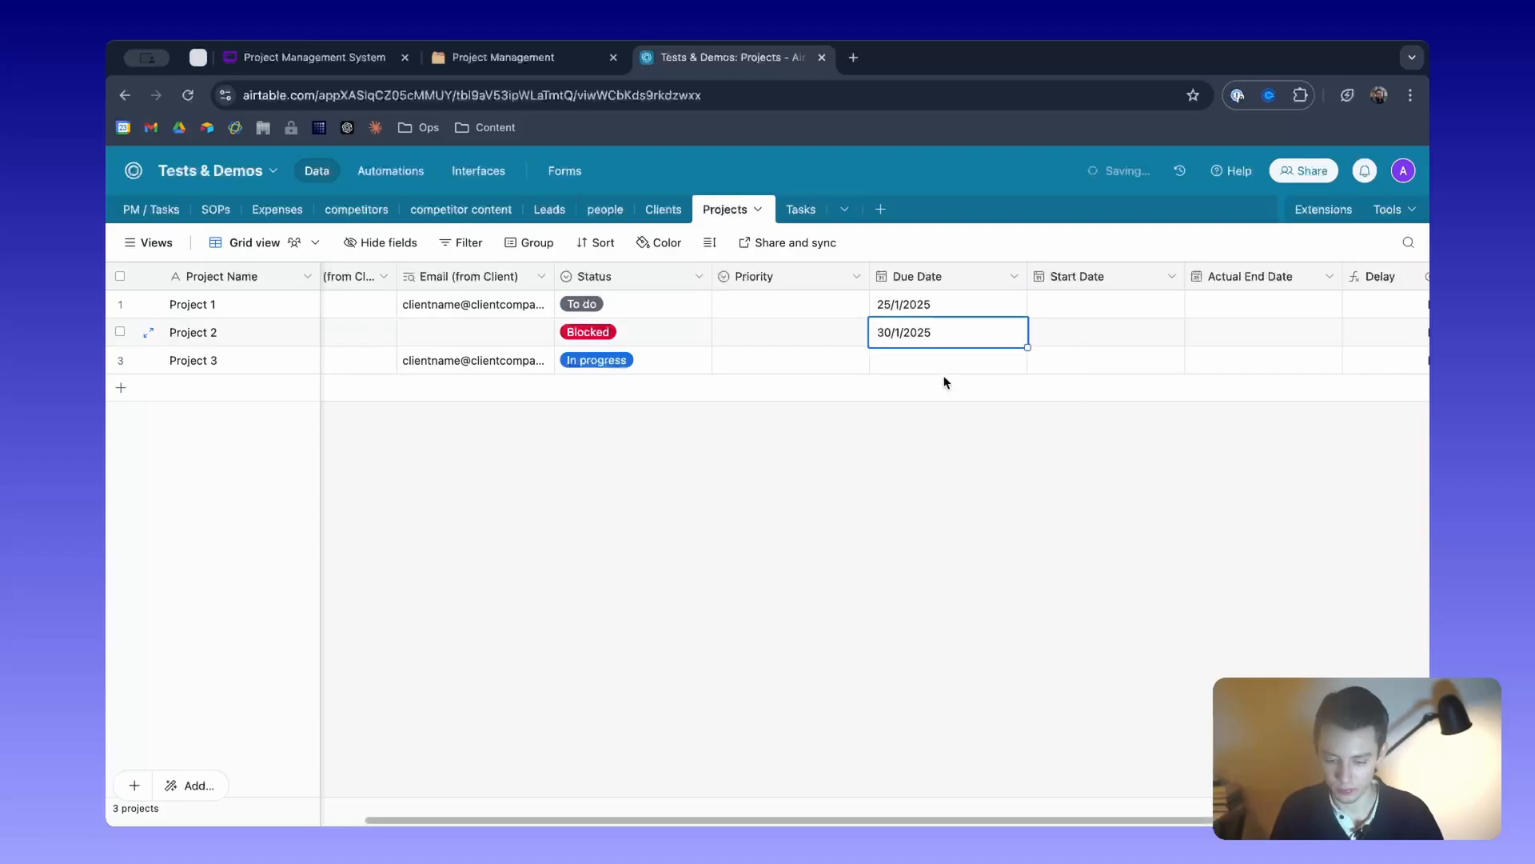
pyautogui.doubleClick(943, 359)
pyautogui.click(978, 535)
# Set the priority of Project 1 to Normal, Project 3 to High and Project 2 to Low.
pyautogui.doubleClick(788, 303)
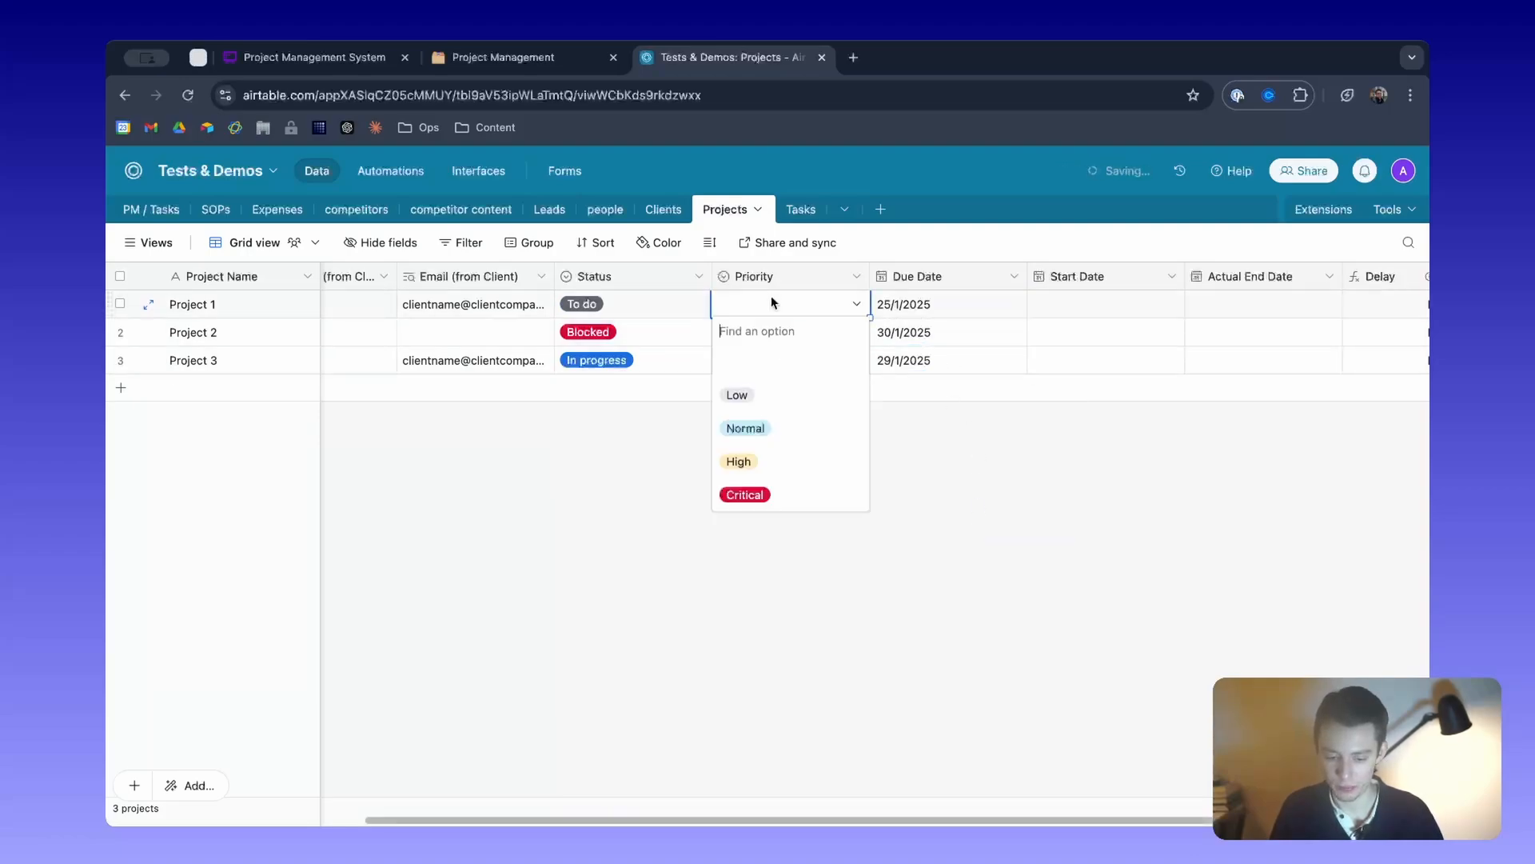
pyautogui.click(792, 428)
pyautogui.doubleClick(794, 356)
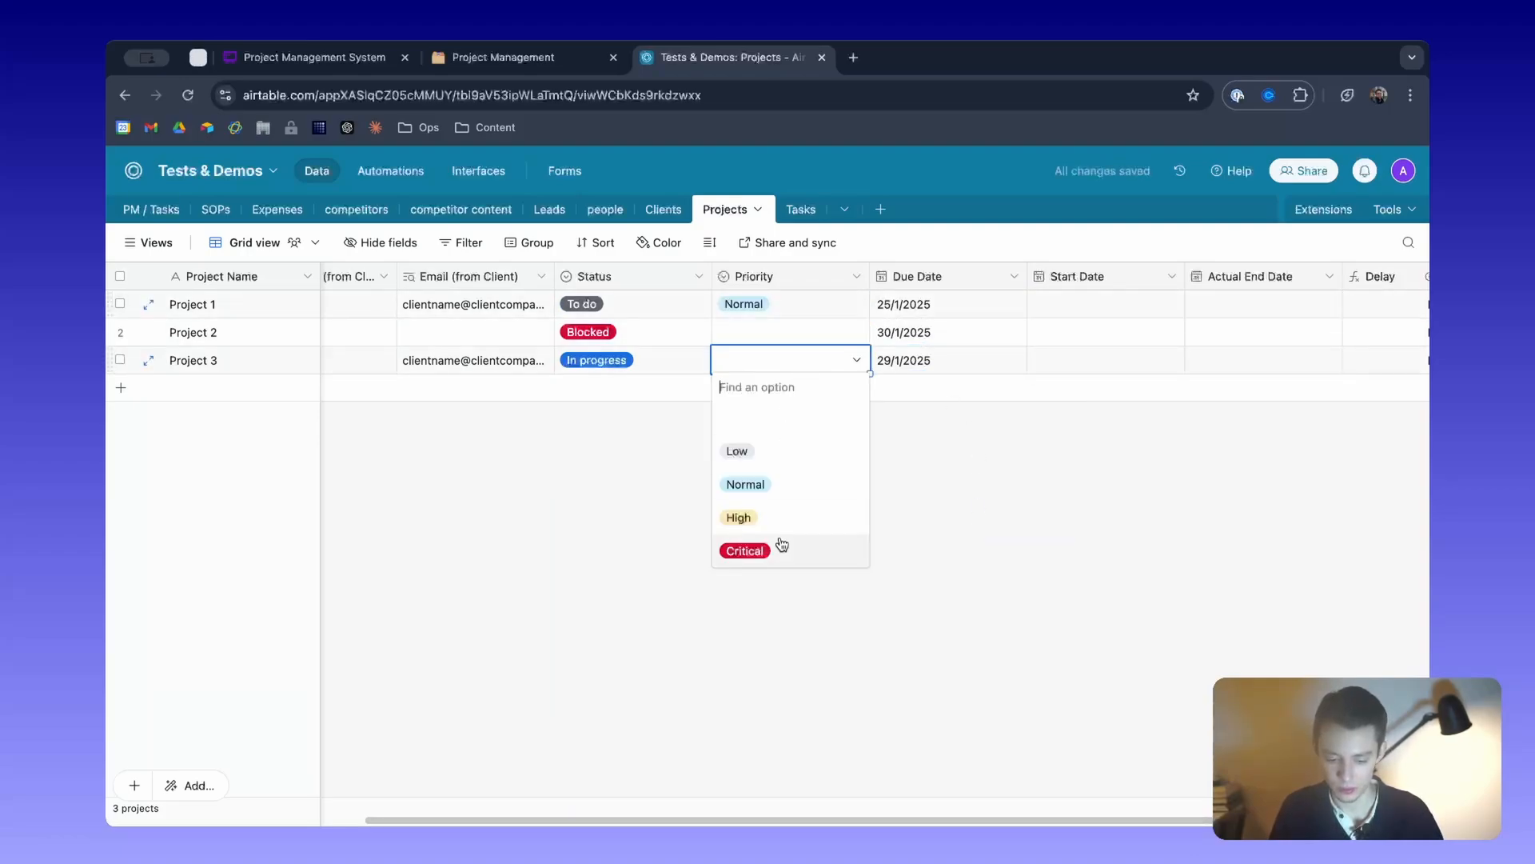
pyautogui.click(781, 520)
pyautogui.doubleClick(787, 332)
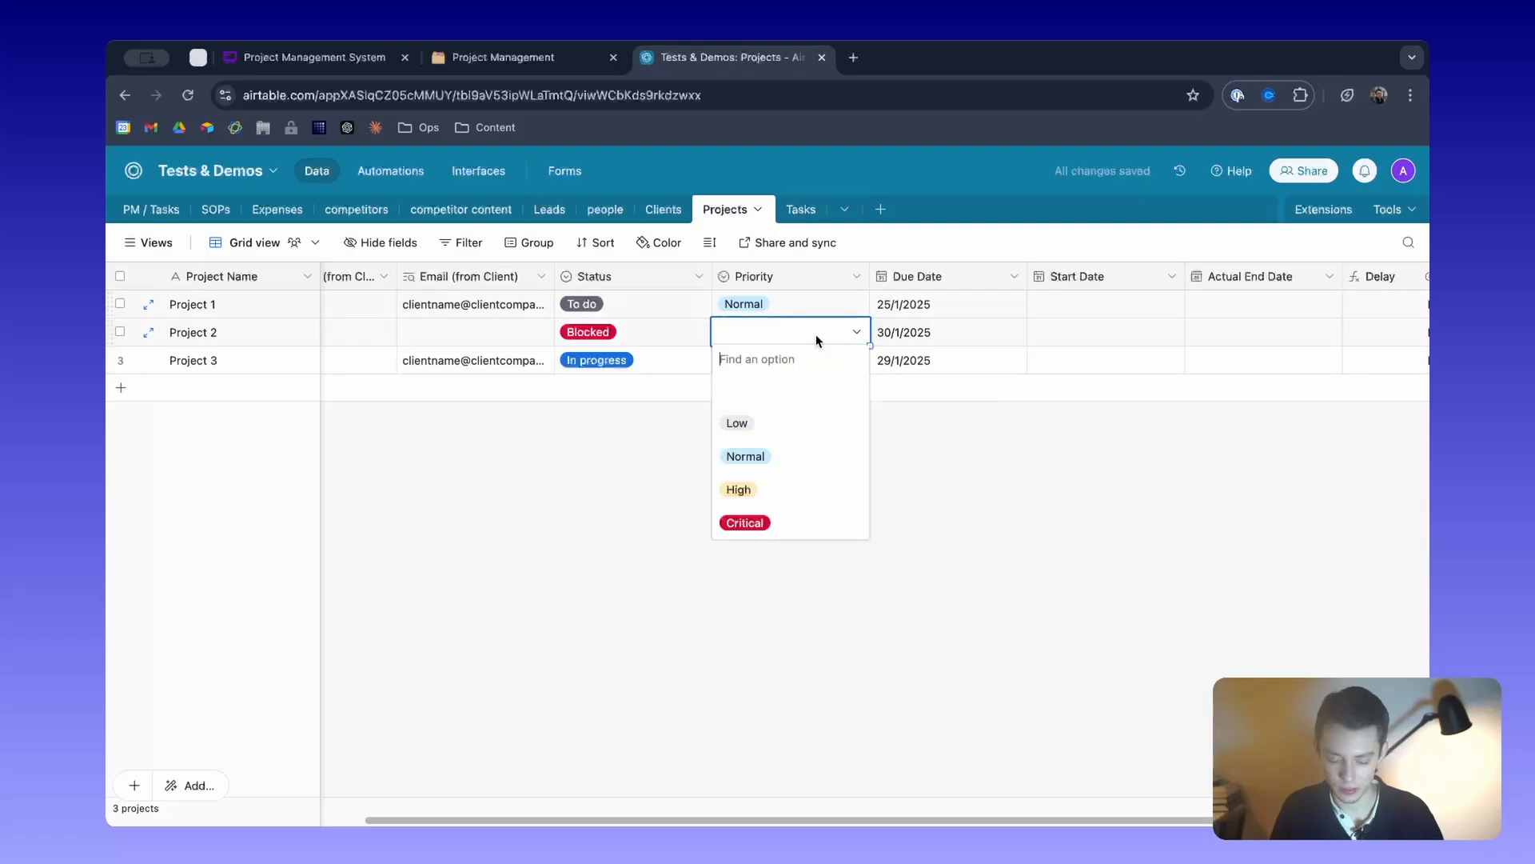
pyautogui.click(792, 423)
pyautogui.click(871, 435)
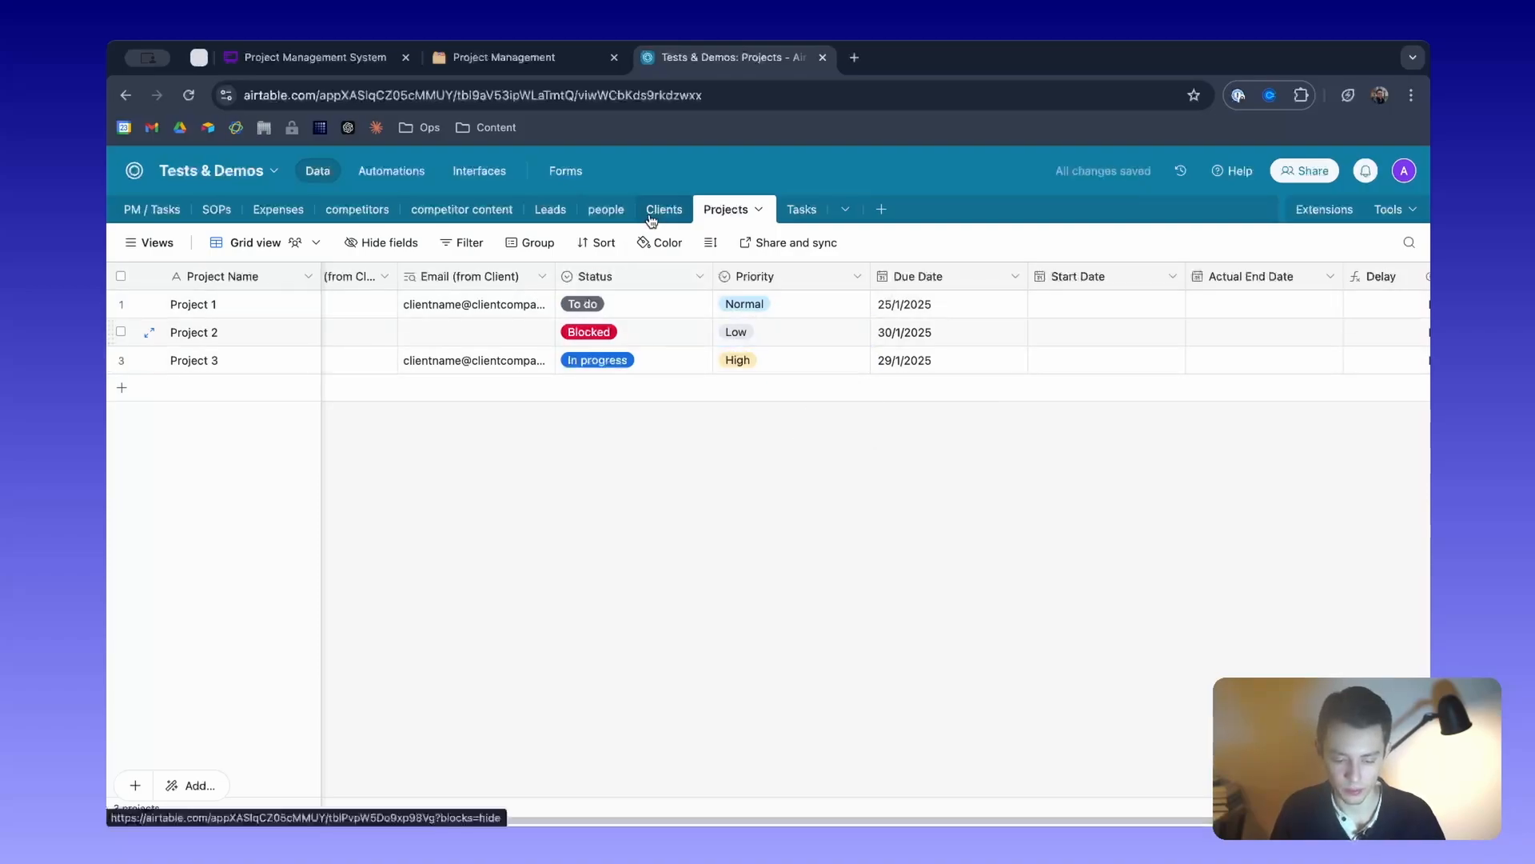
# Return to the Projects interface page and check the due dates and priorities on the Kanban cards.
pyautogui.click(478, 176)
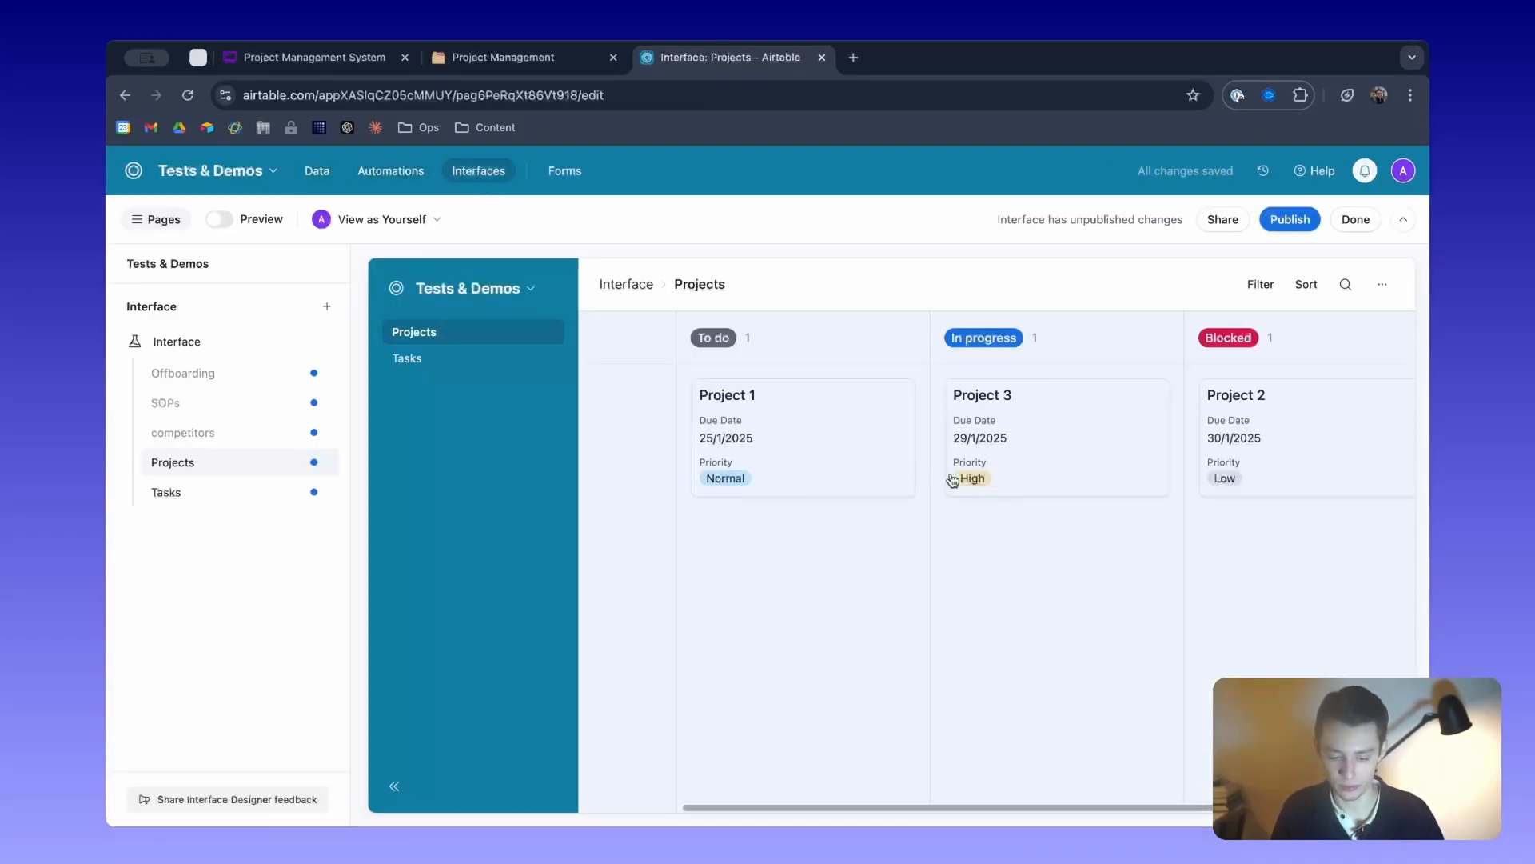
pyautogui.click(767, 575)
pyautogui.hscroll(3, 764, 553)
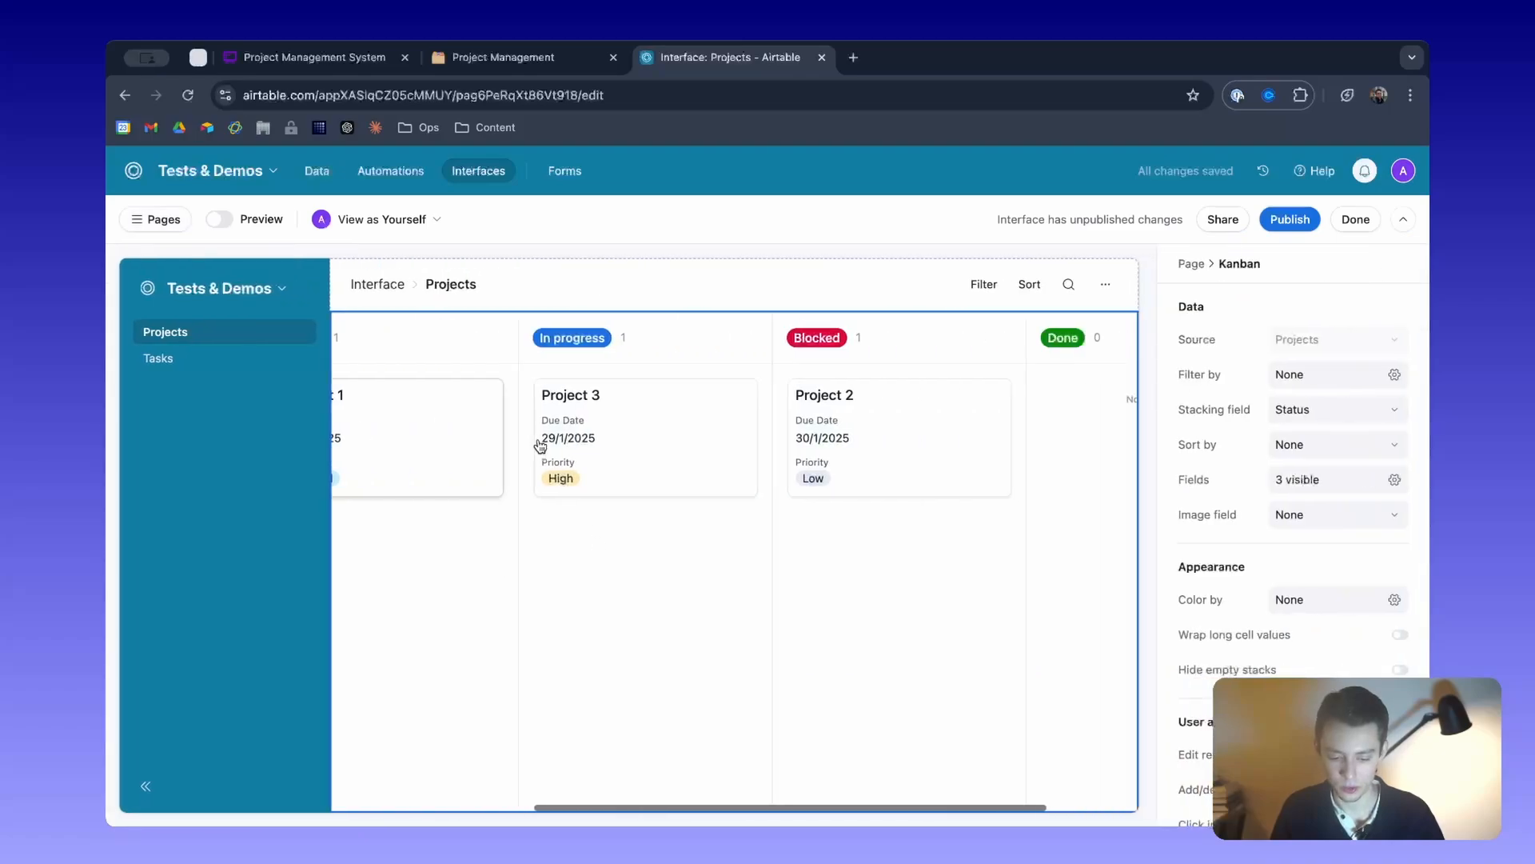
pyautogui.hscroll(-3, 522, 409)
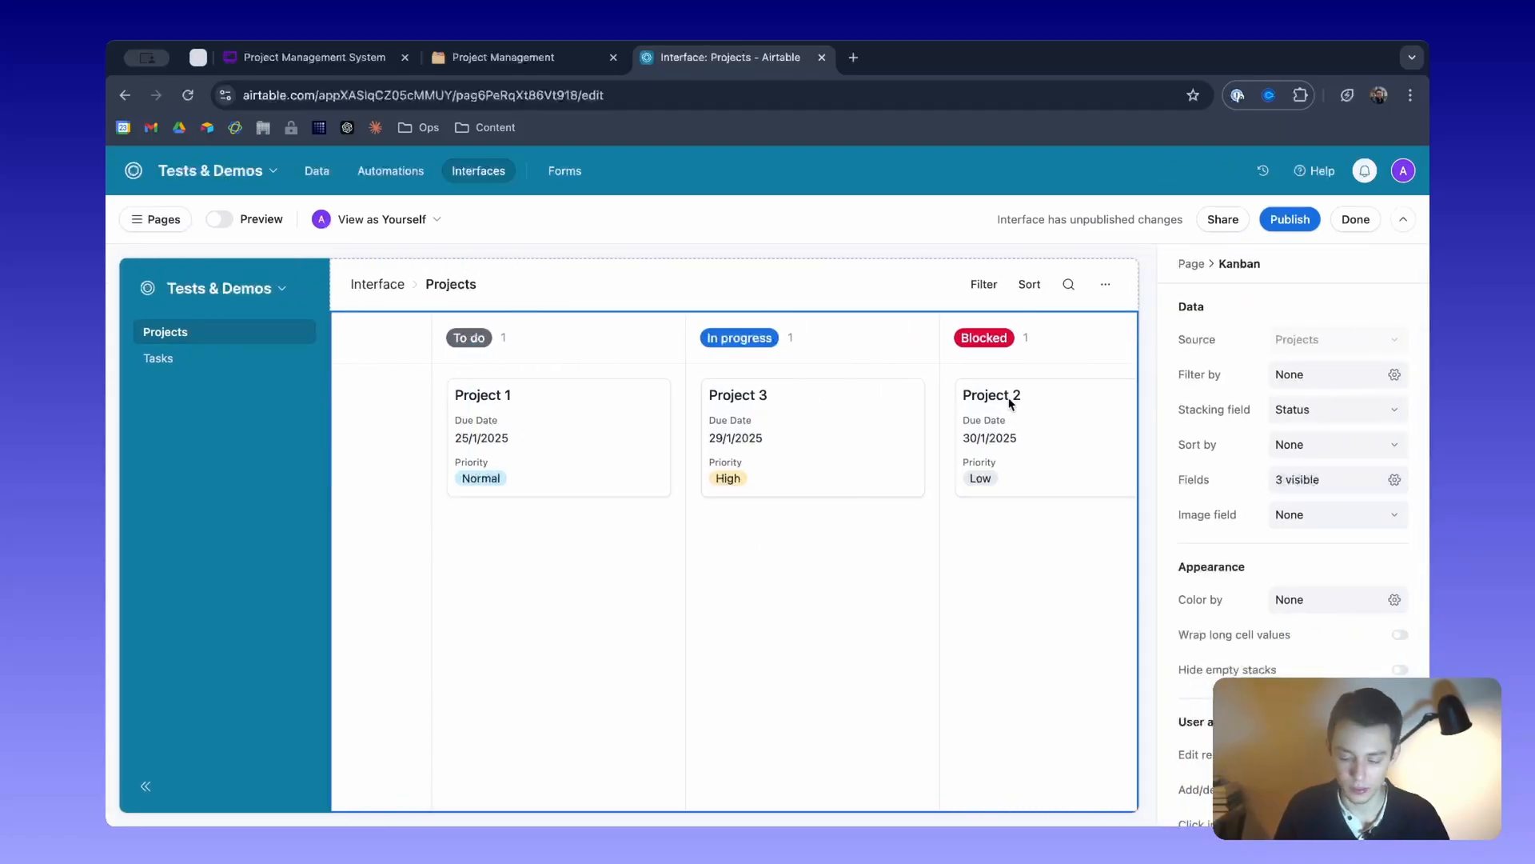
# Go from the Kanban's filter setting to the page-level settings where filters for the Projects page are defined.
pyautogui.click(1367, 382)
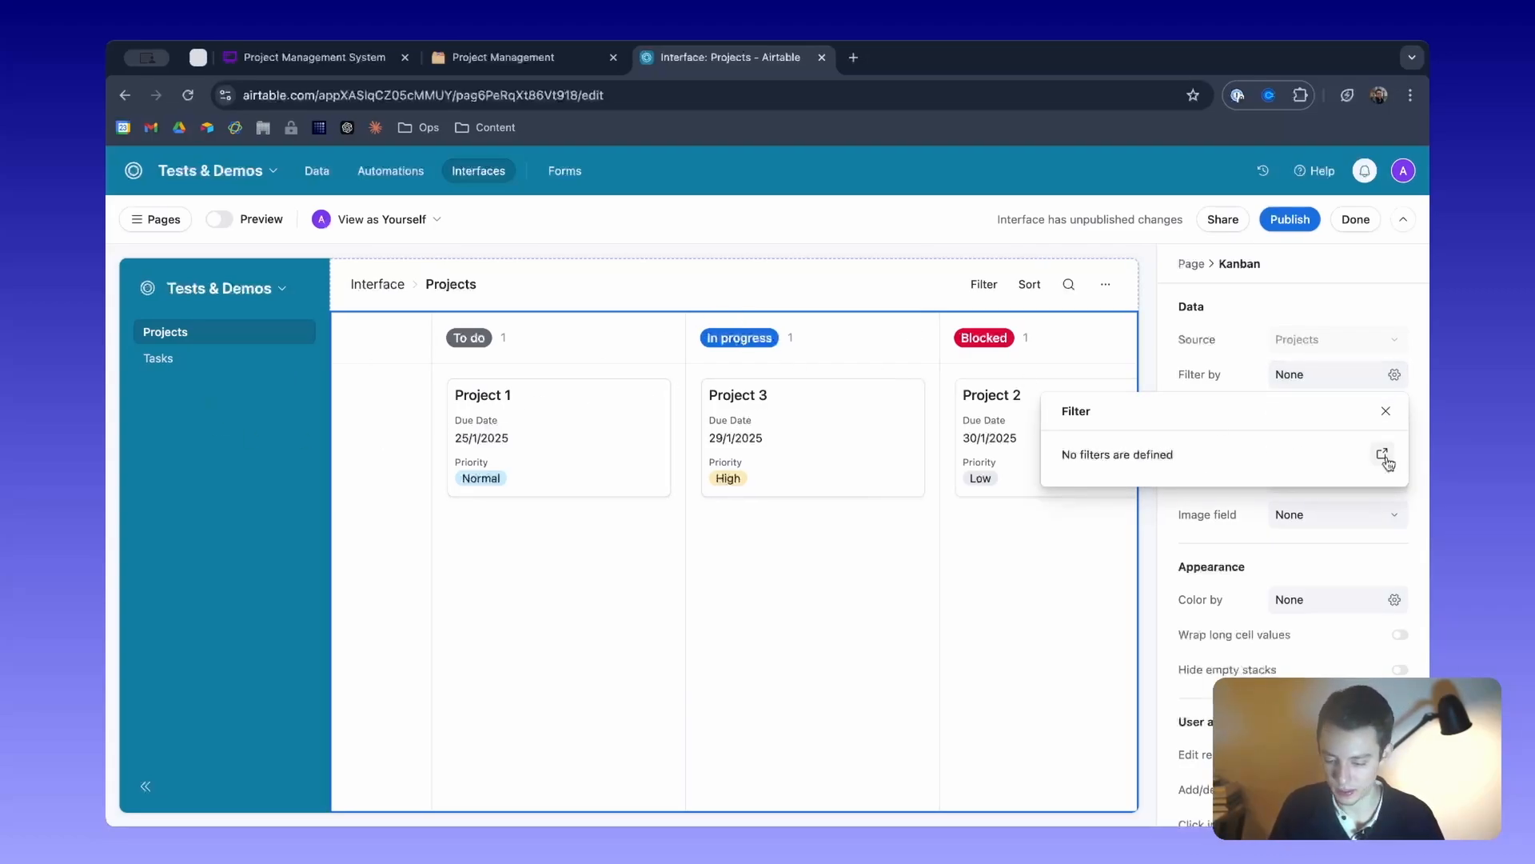
pyautogui.click(1364, 375)
pyautogui.click(1364, 374)
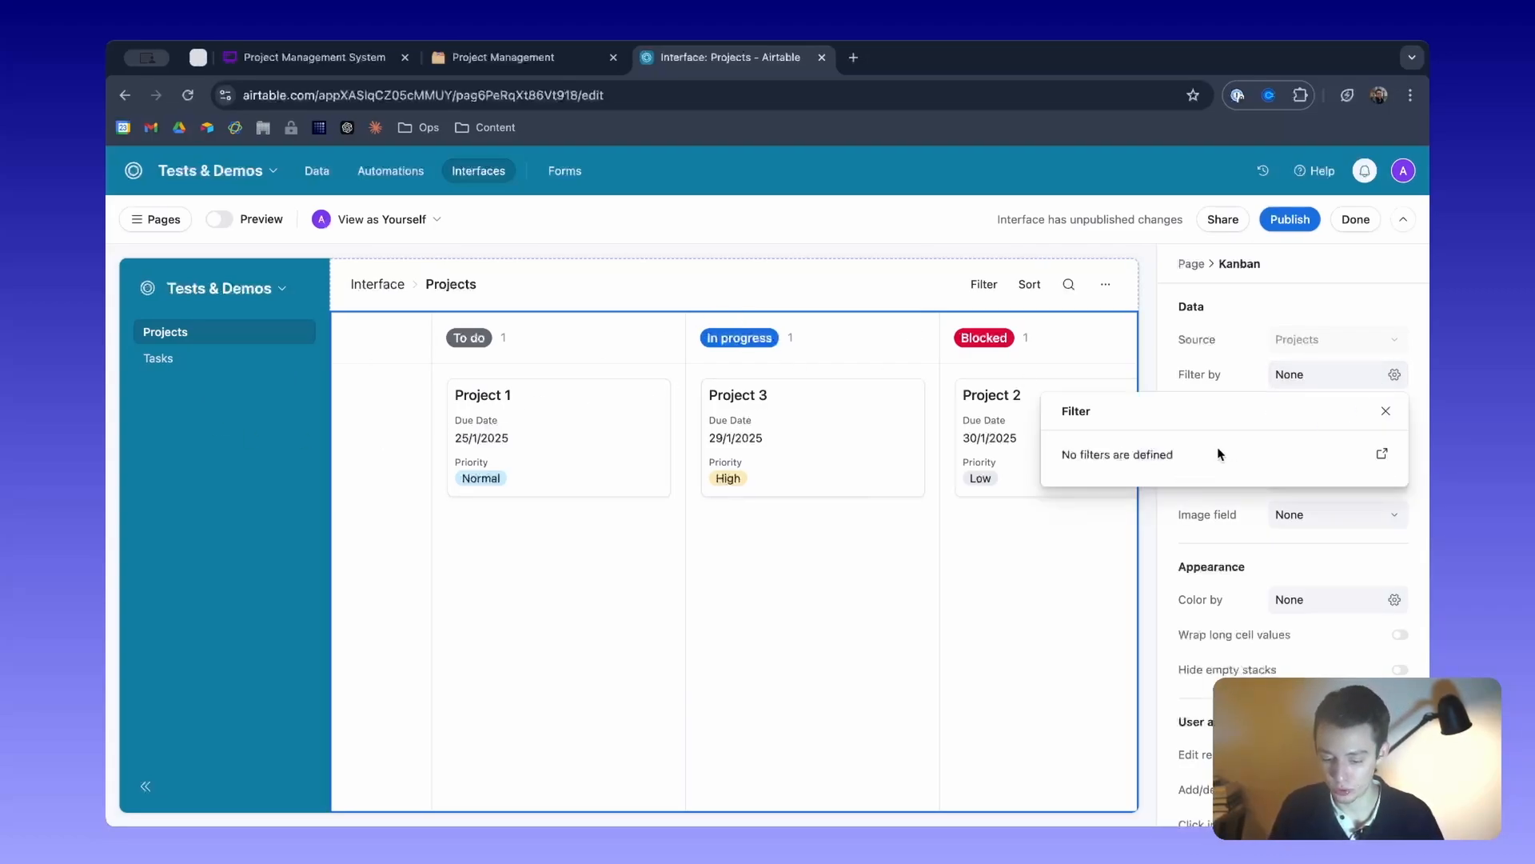
pyautogui.click(1024, 568)
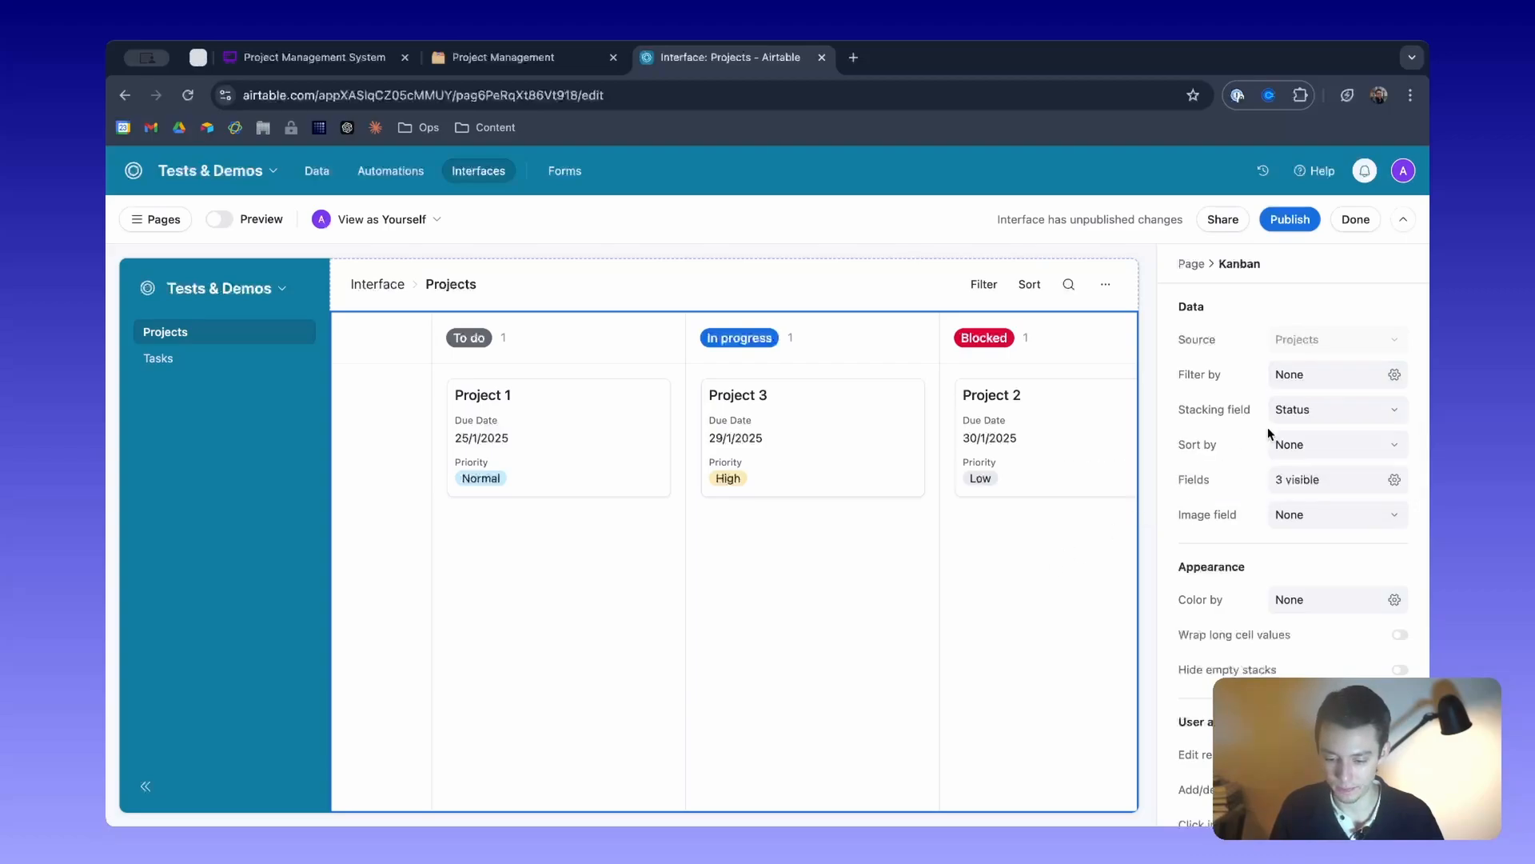
pyautogui.click(1395, 375)
pyautogui.click(1388, 446)
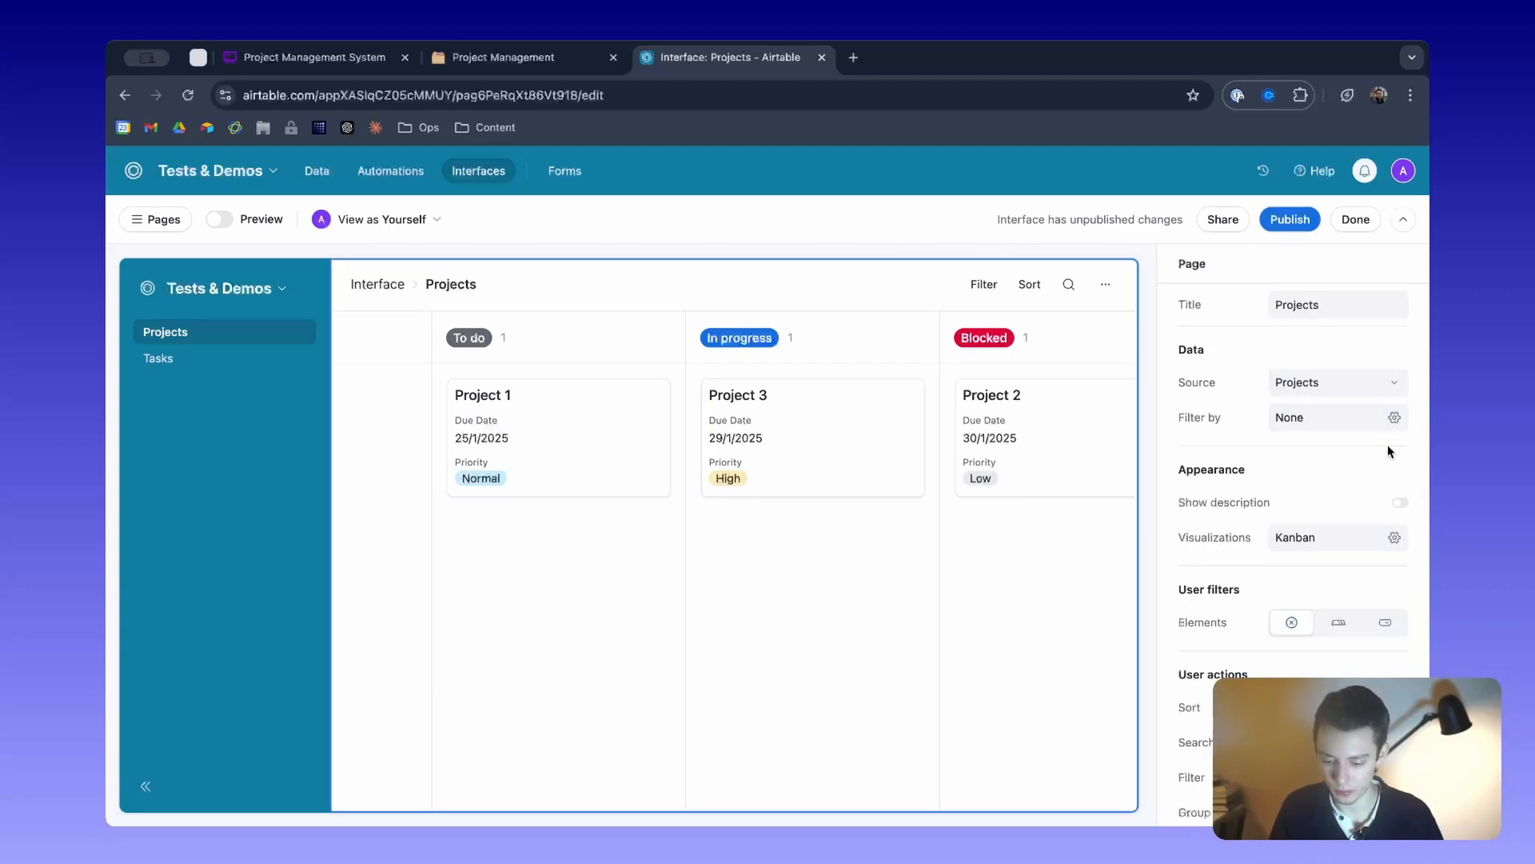
# Add a page filter to the Projects page where Status is not Done.
pyautogui.click(1395, 417)
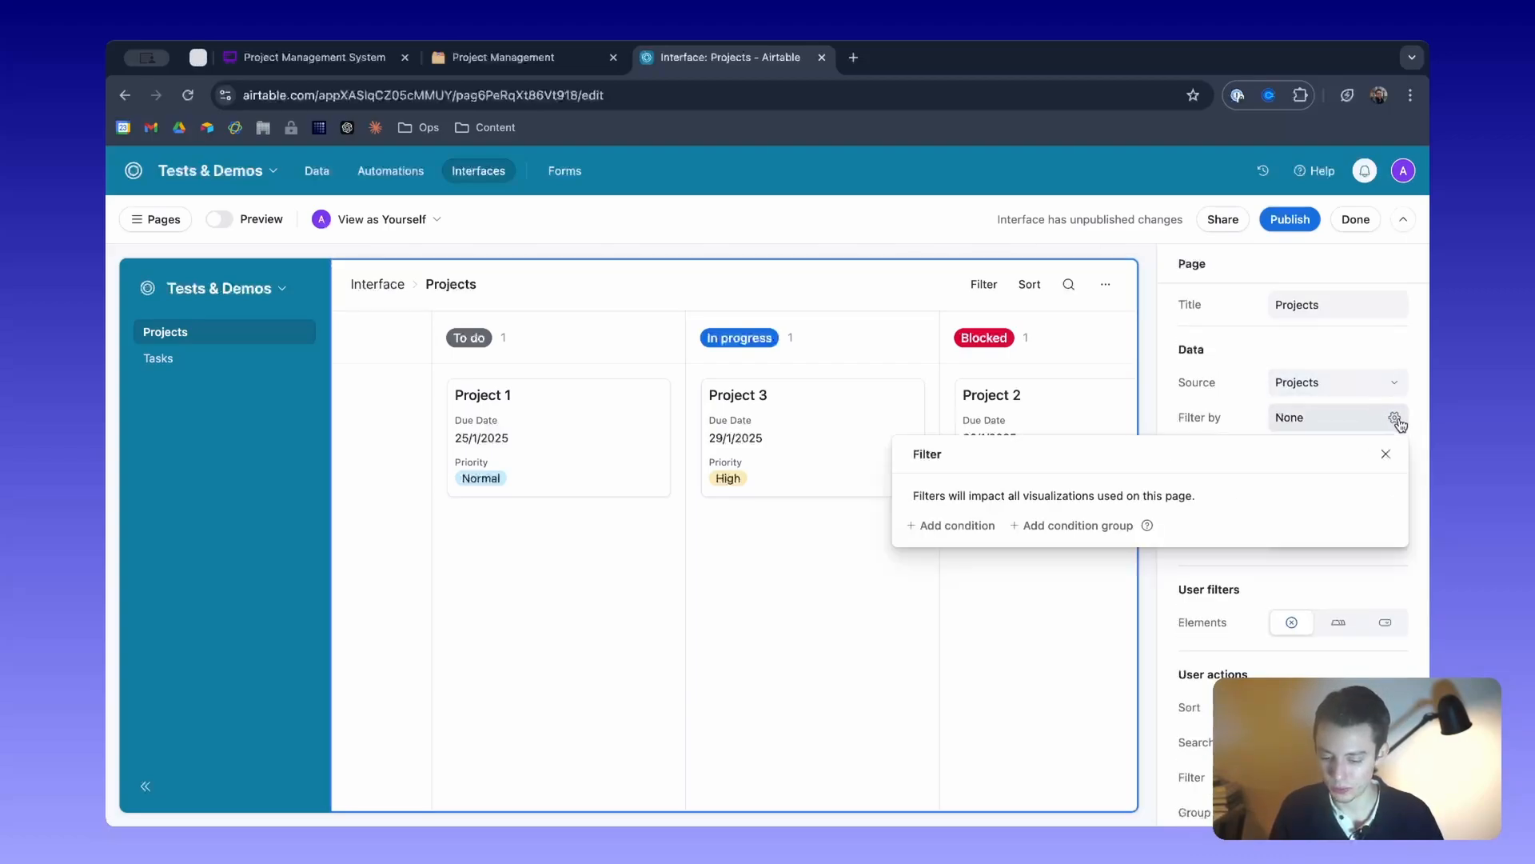
pyautogui.click(978, 527)
pyautogui.click(1040, 532)
pyautogui.scroll(-2, 1102, 652)
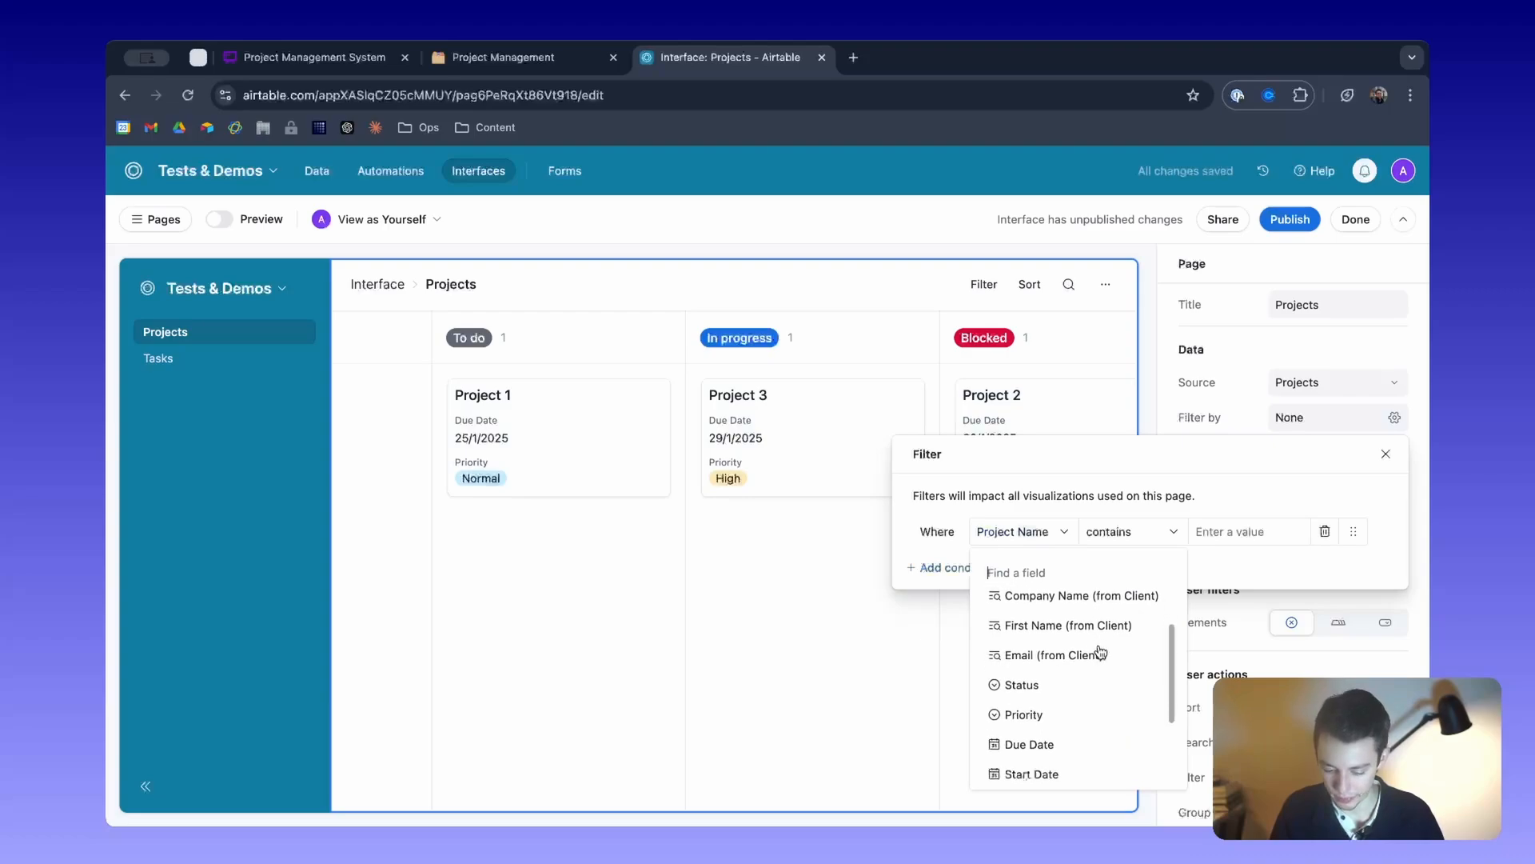
pyautogui.scroll(-1, 1101, 652)
pyautogui.click(1049, 644)
pyautogui.click(1072, 531)
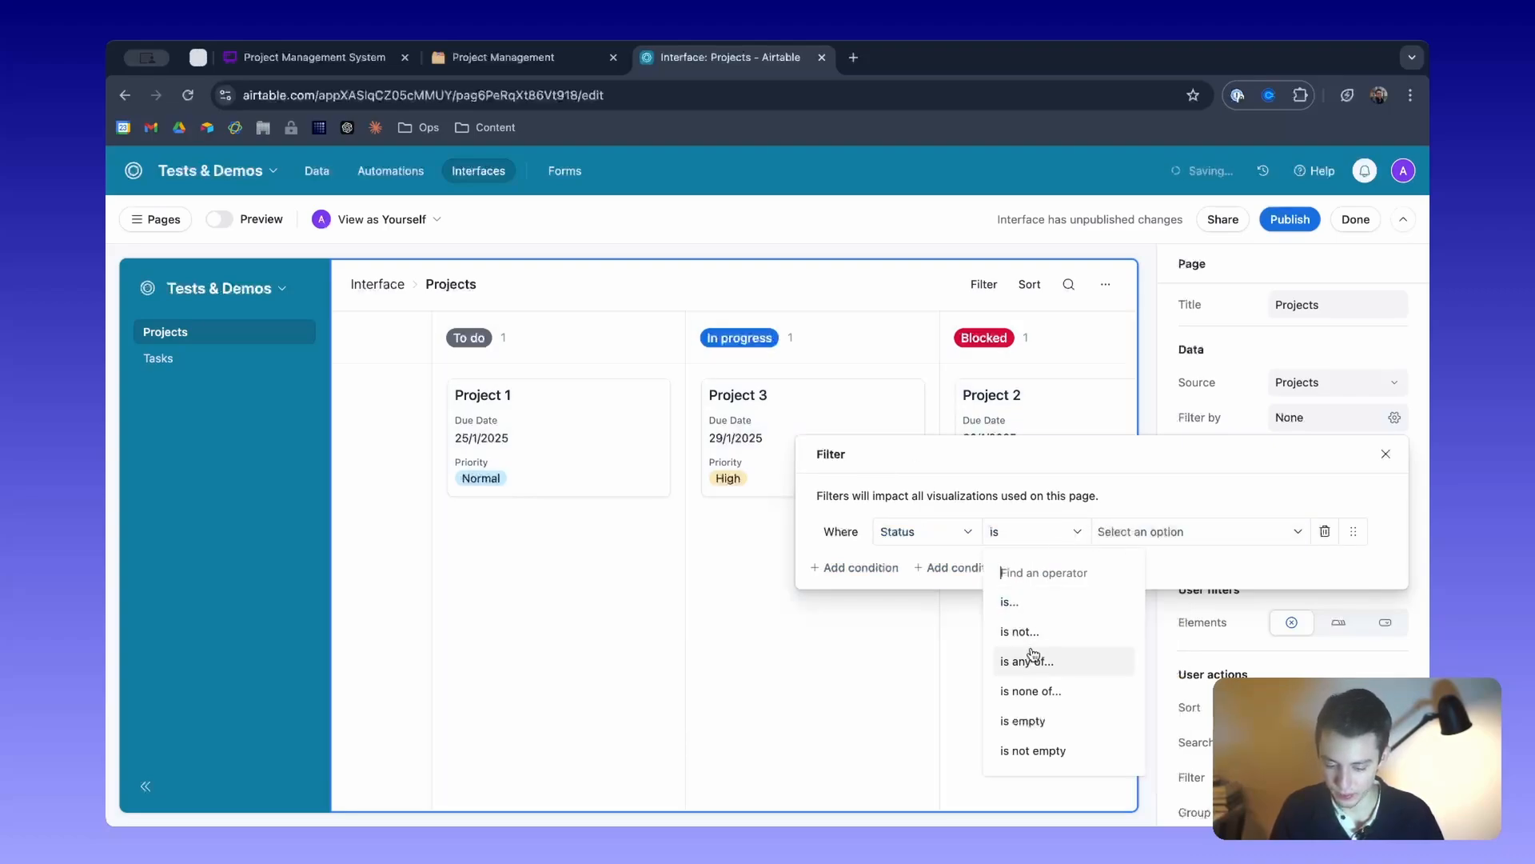
pyautogui.click(1028, 632)
pyautogui.click(1197, 531)
pyautogui.click(1190, 712)
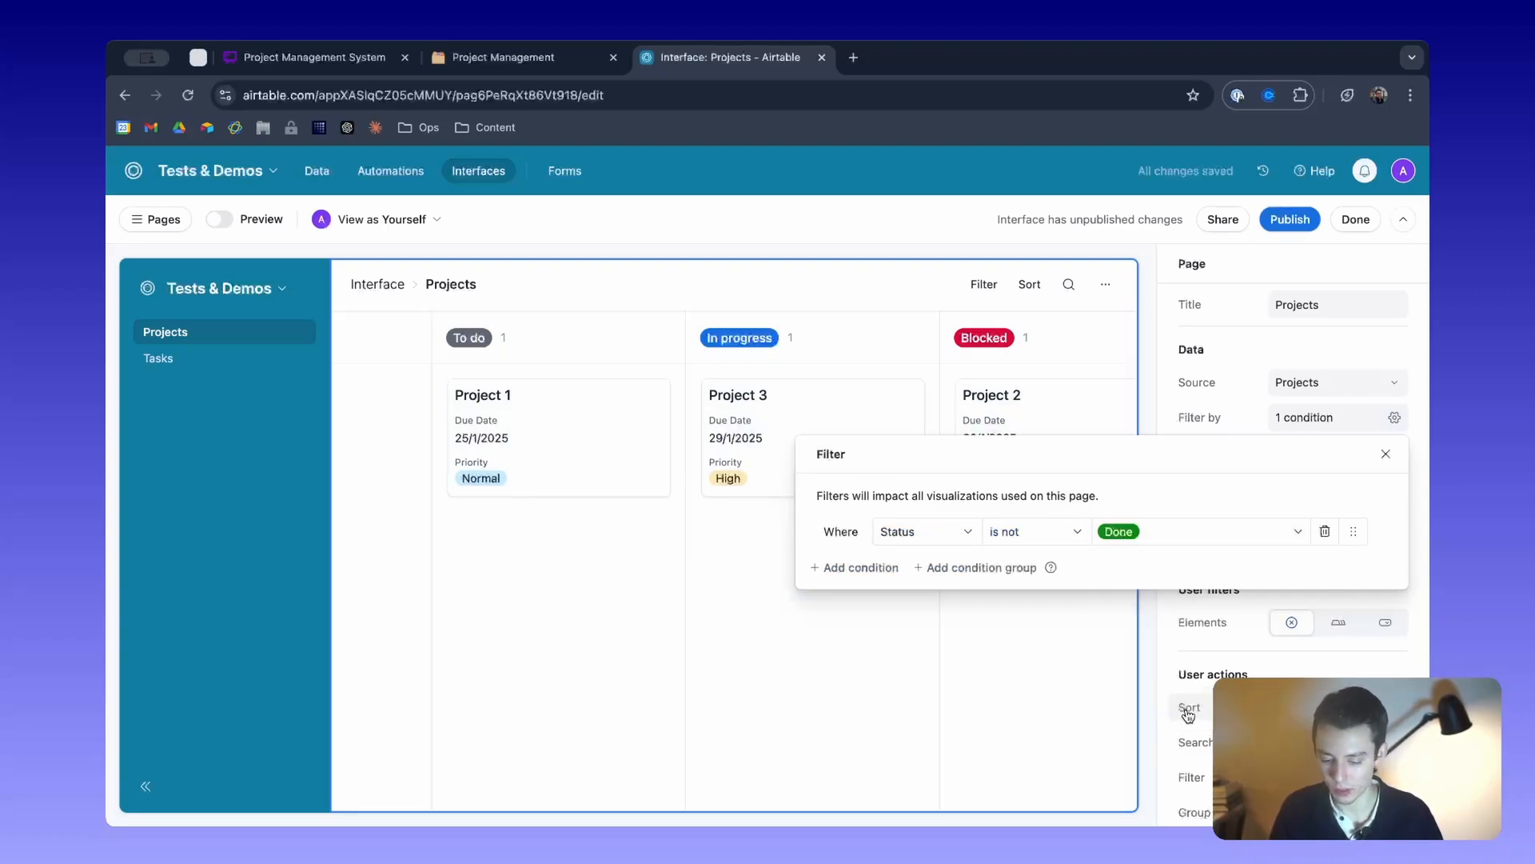
pyautogui.click(1385, 454)
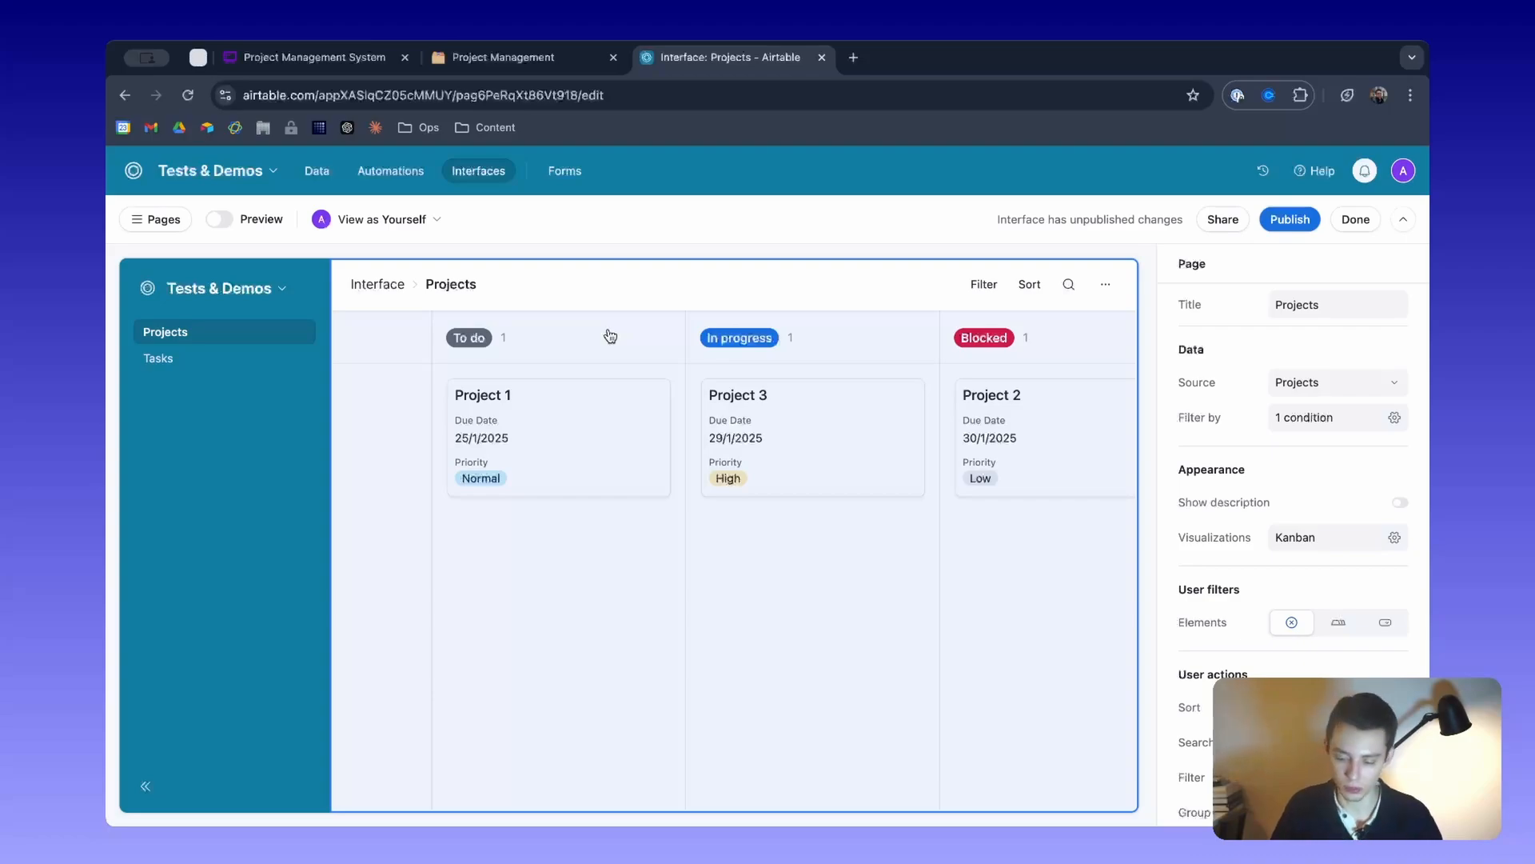
# Review the Projects page's filter condition, its Kanban settings and the page's user action settings.
pyautogui.click(1393, 418)
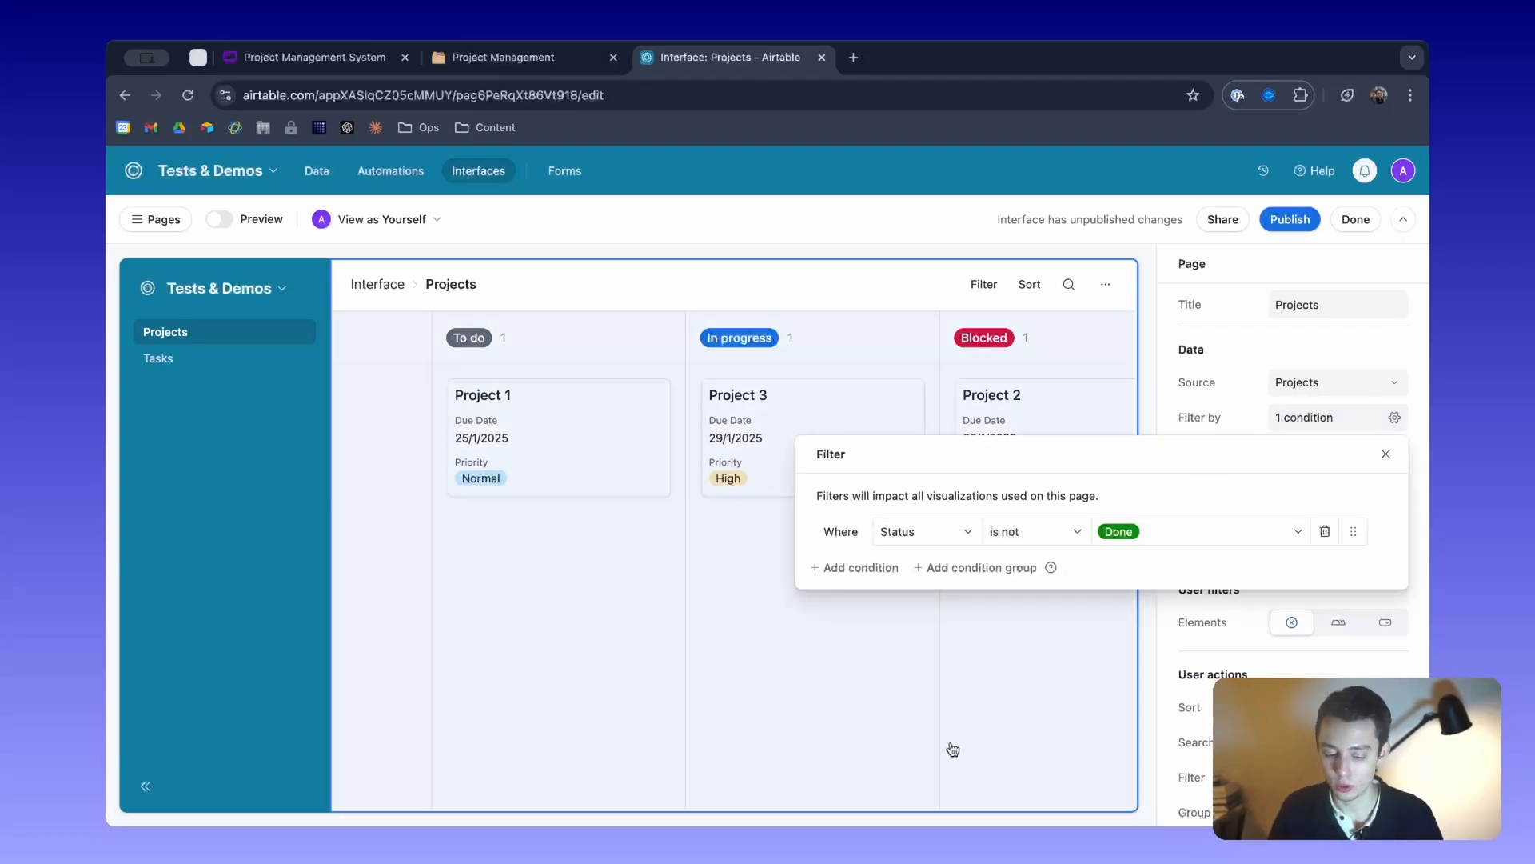
pyautogui.click(853, 512)
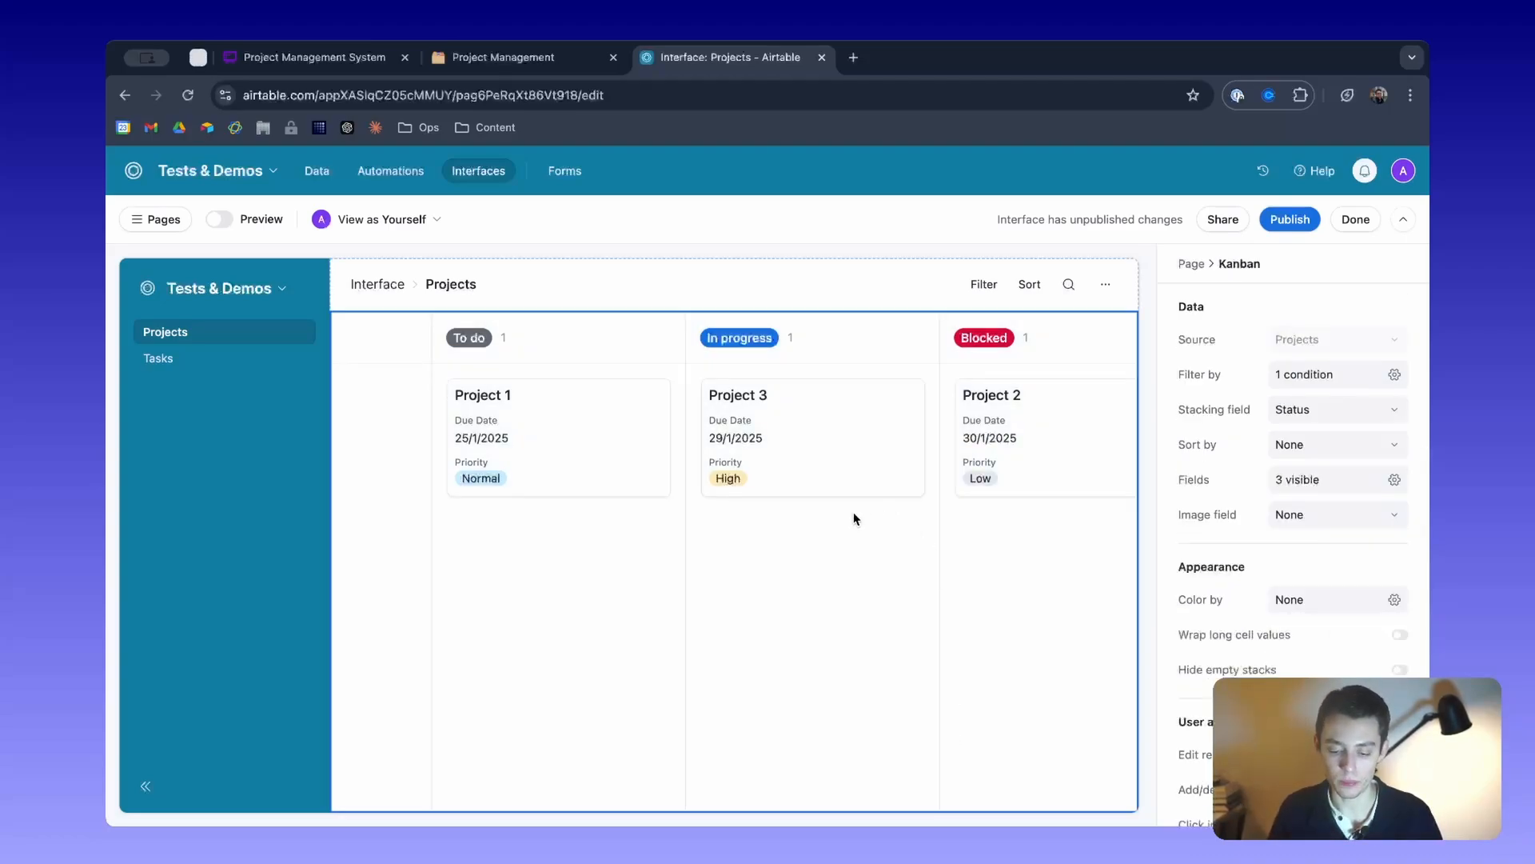
pyautogui.click(903, 311)
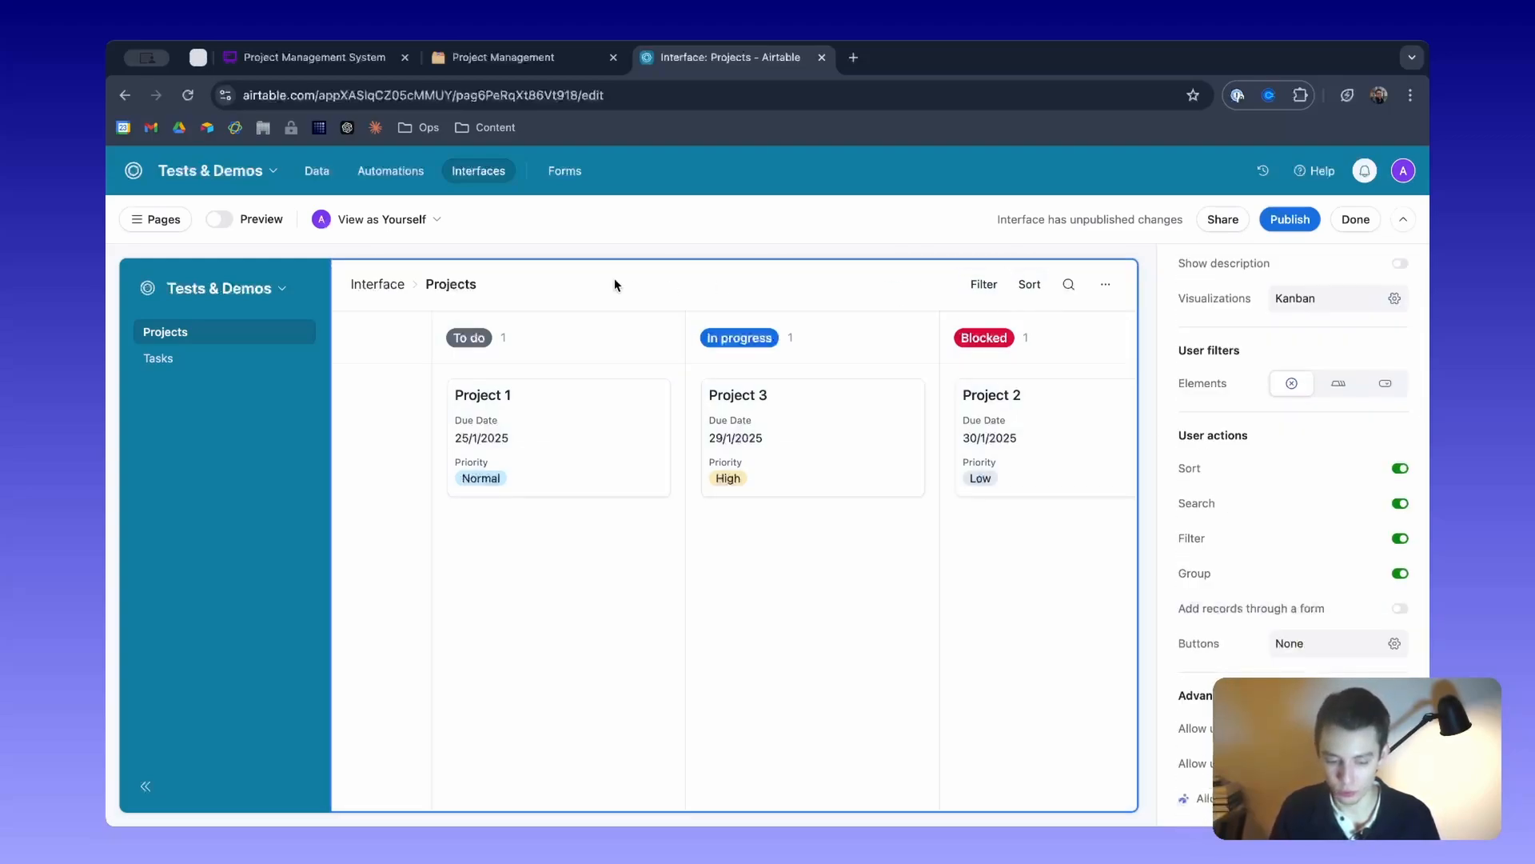
pyautogui.scroll(1, 1268, 603)
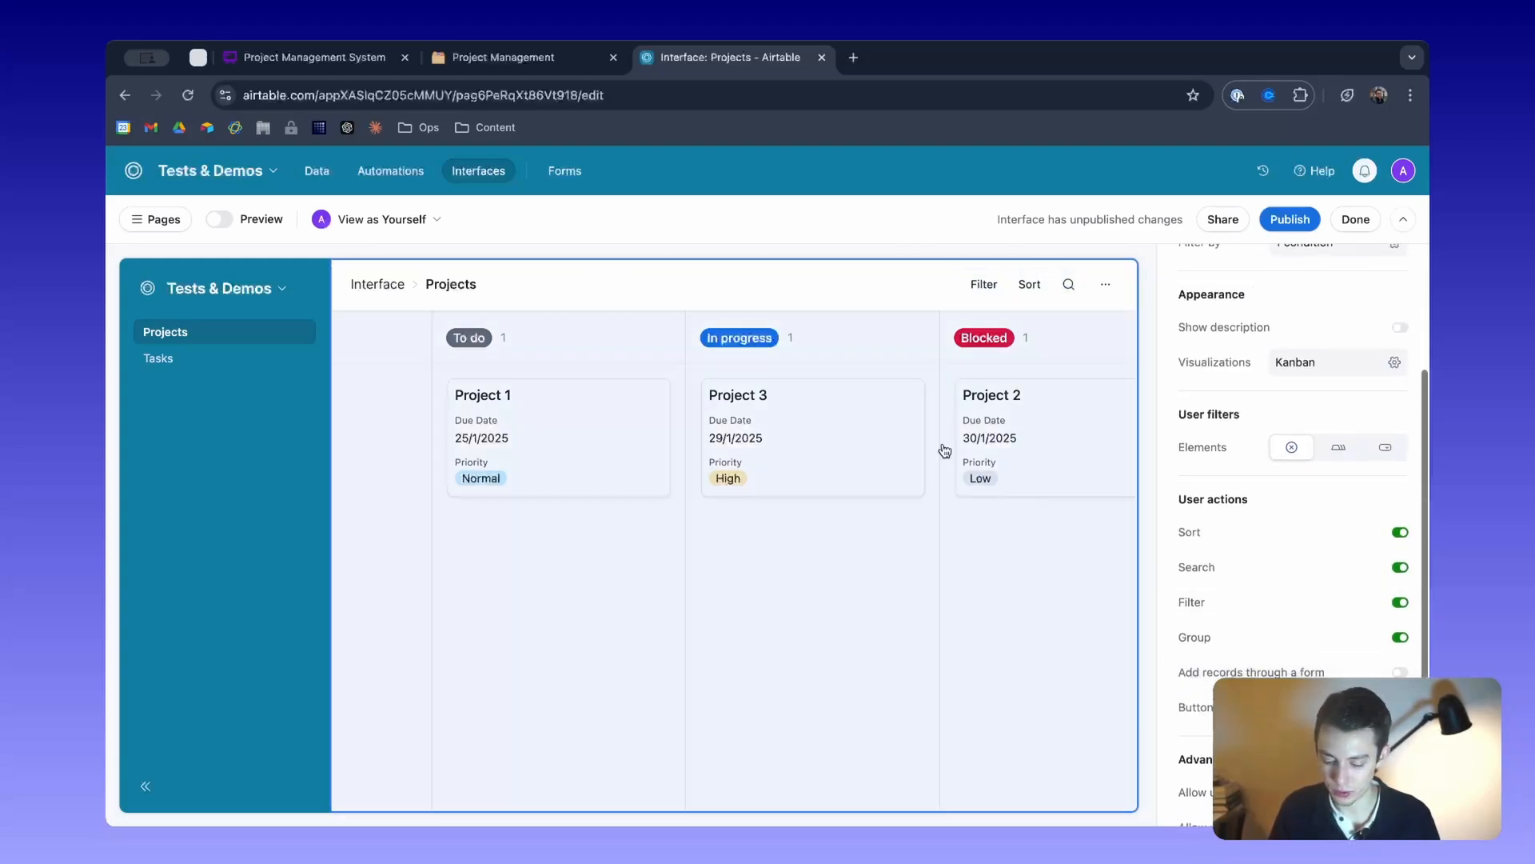
# Turn off the Sort, Search, Group and Filter user actions on the Projects page and check the page in preview.
pyautogui.click(1401, 567)
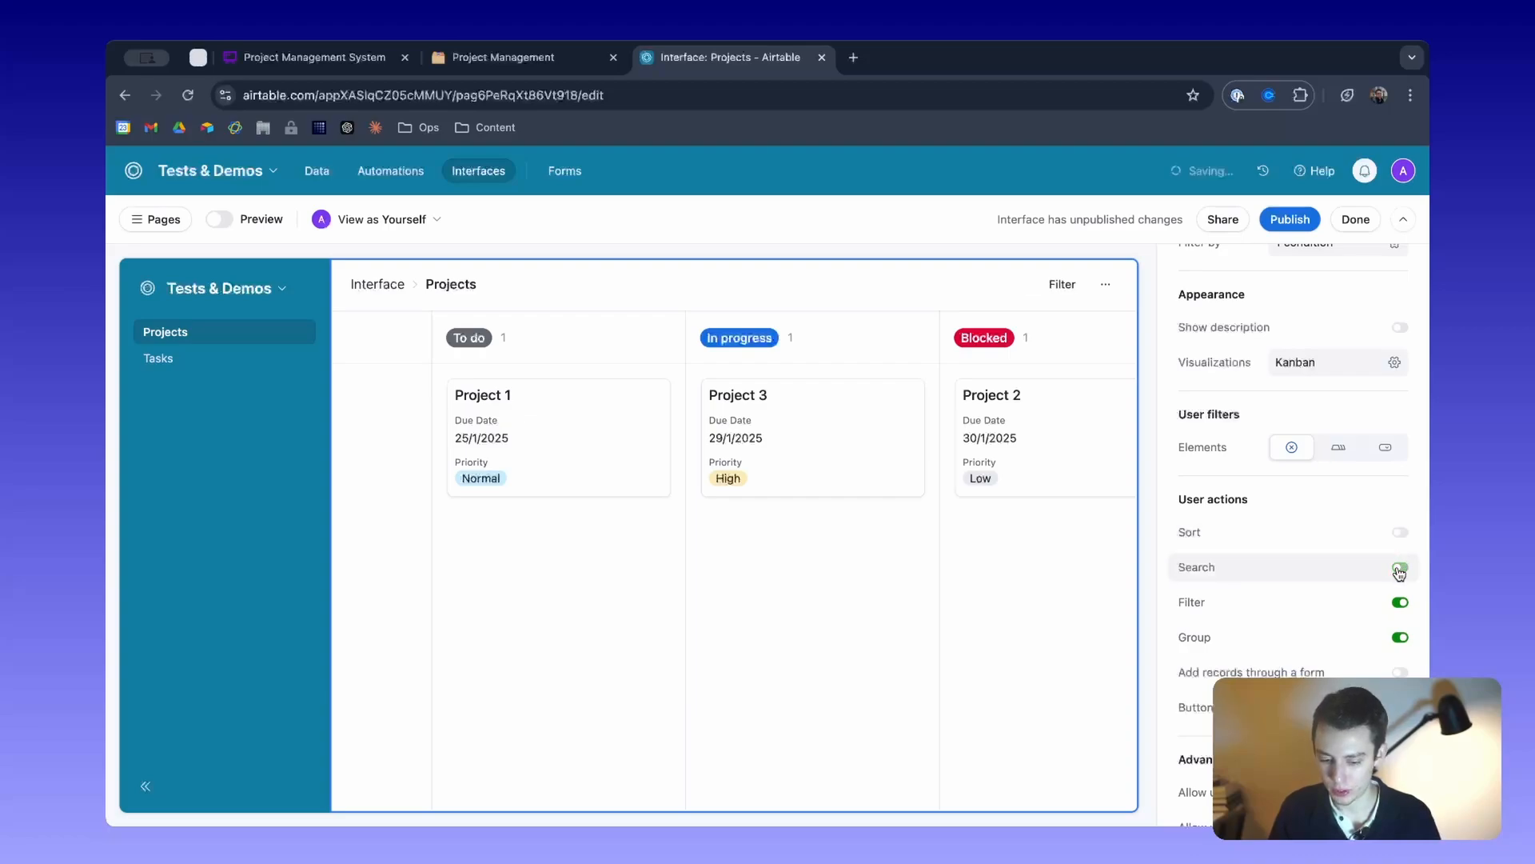
pyautogui.click(1399, 638)
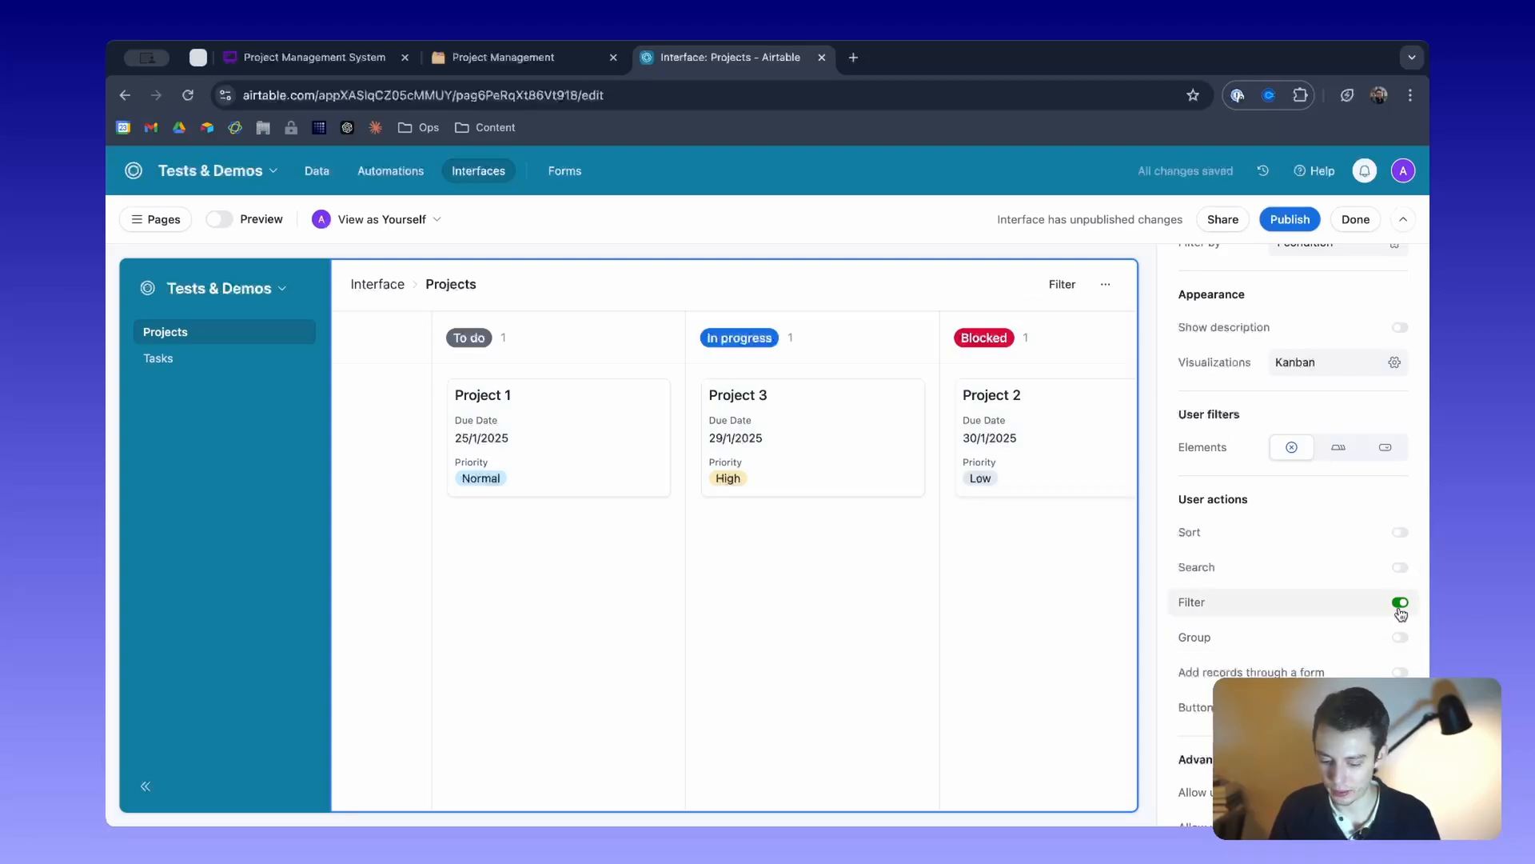
pyautogui.click(1401, 602)
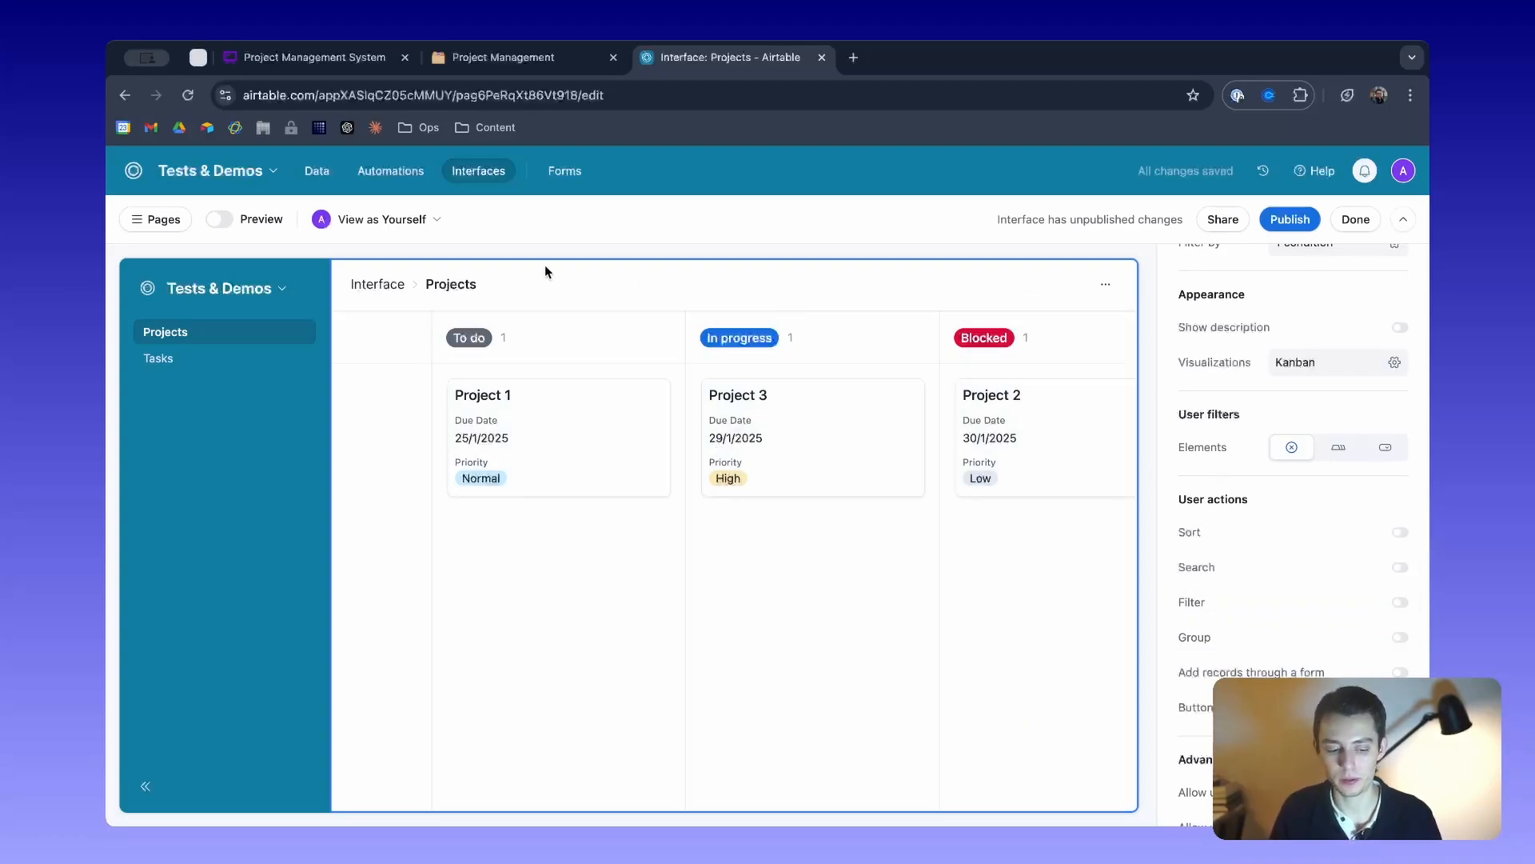
pyautogui.click(219, 220)
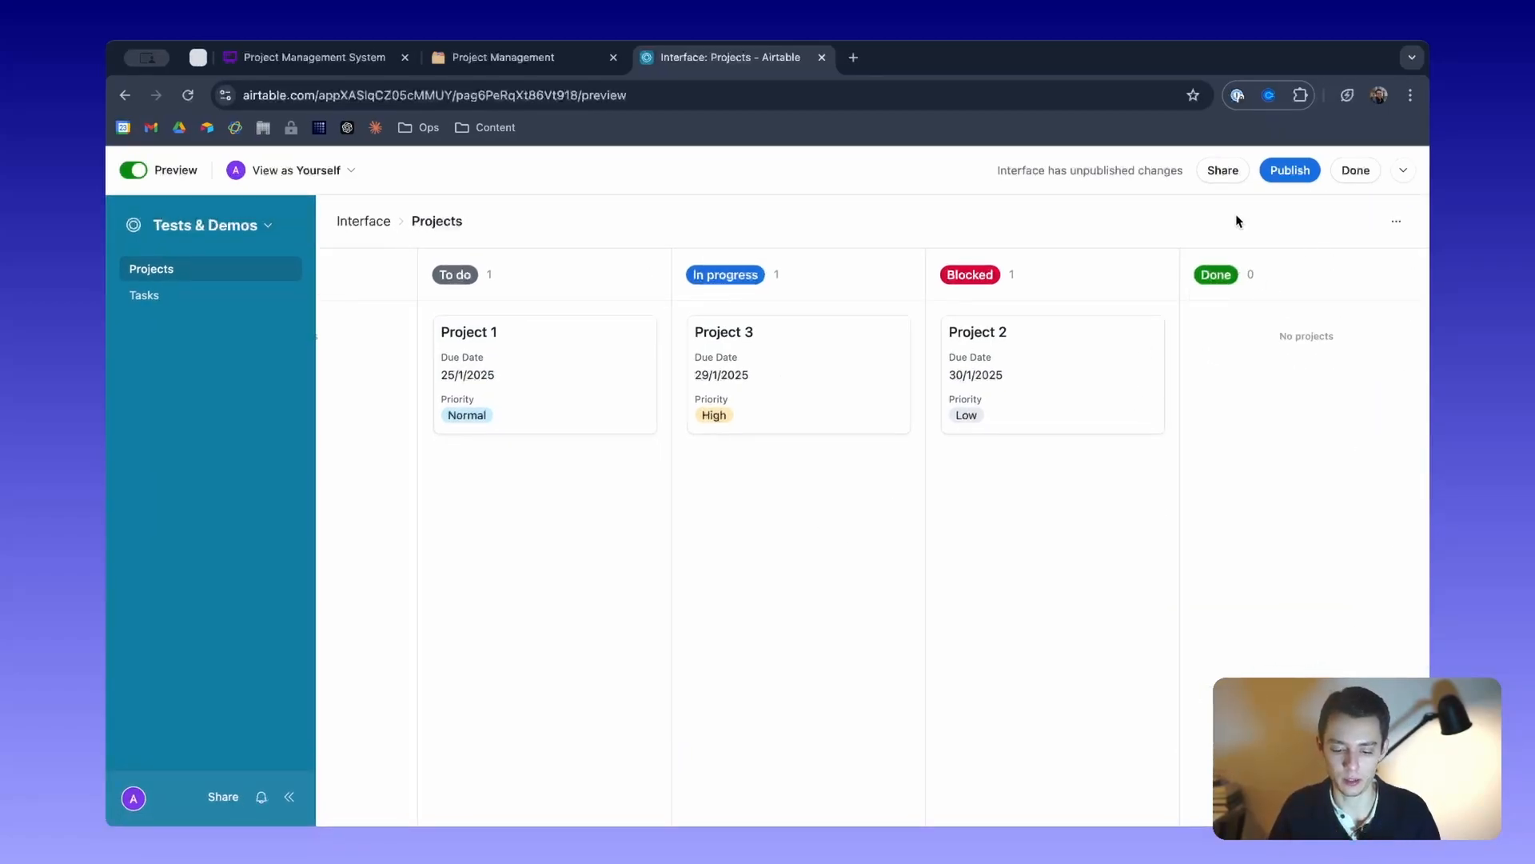
pyautogui.click(134, 169)
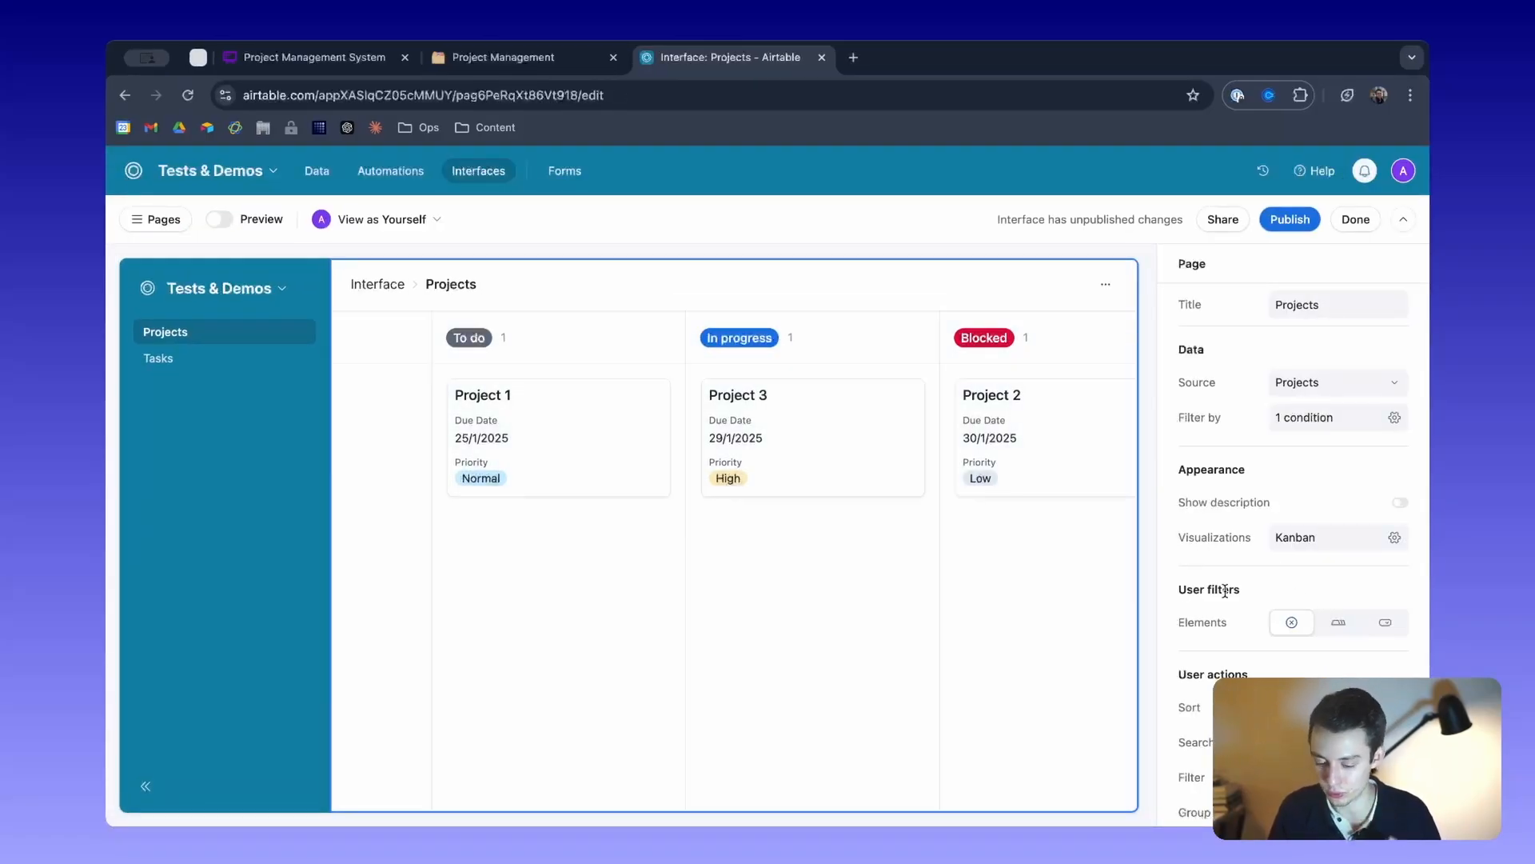
# Allow users to open record details from the cards of the Projects Kanban.
pyautogui.click(572, 504)
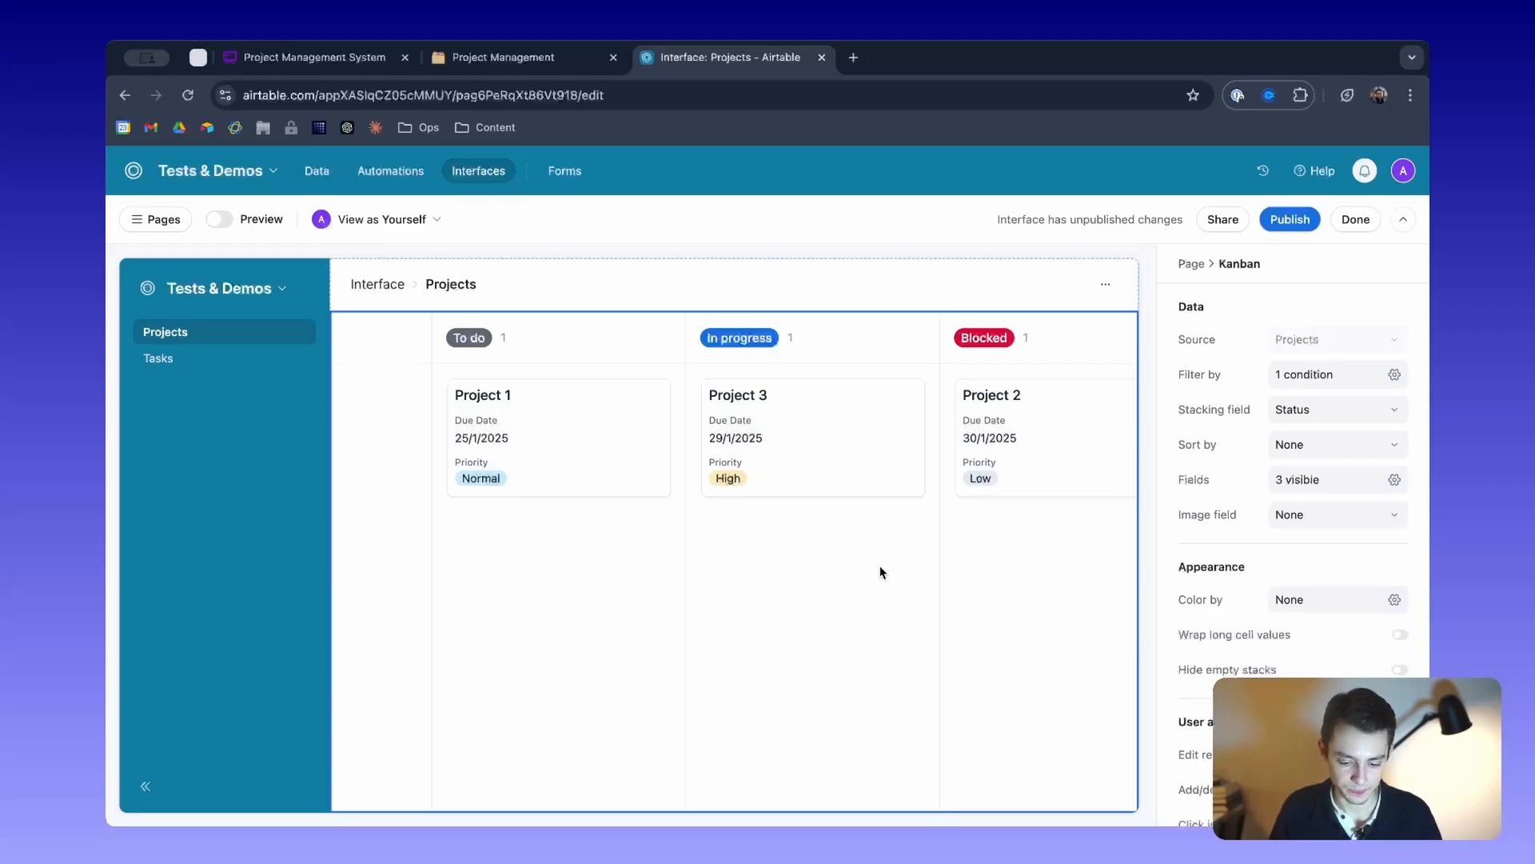
pyautogui.click(581, 404)
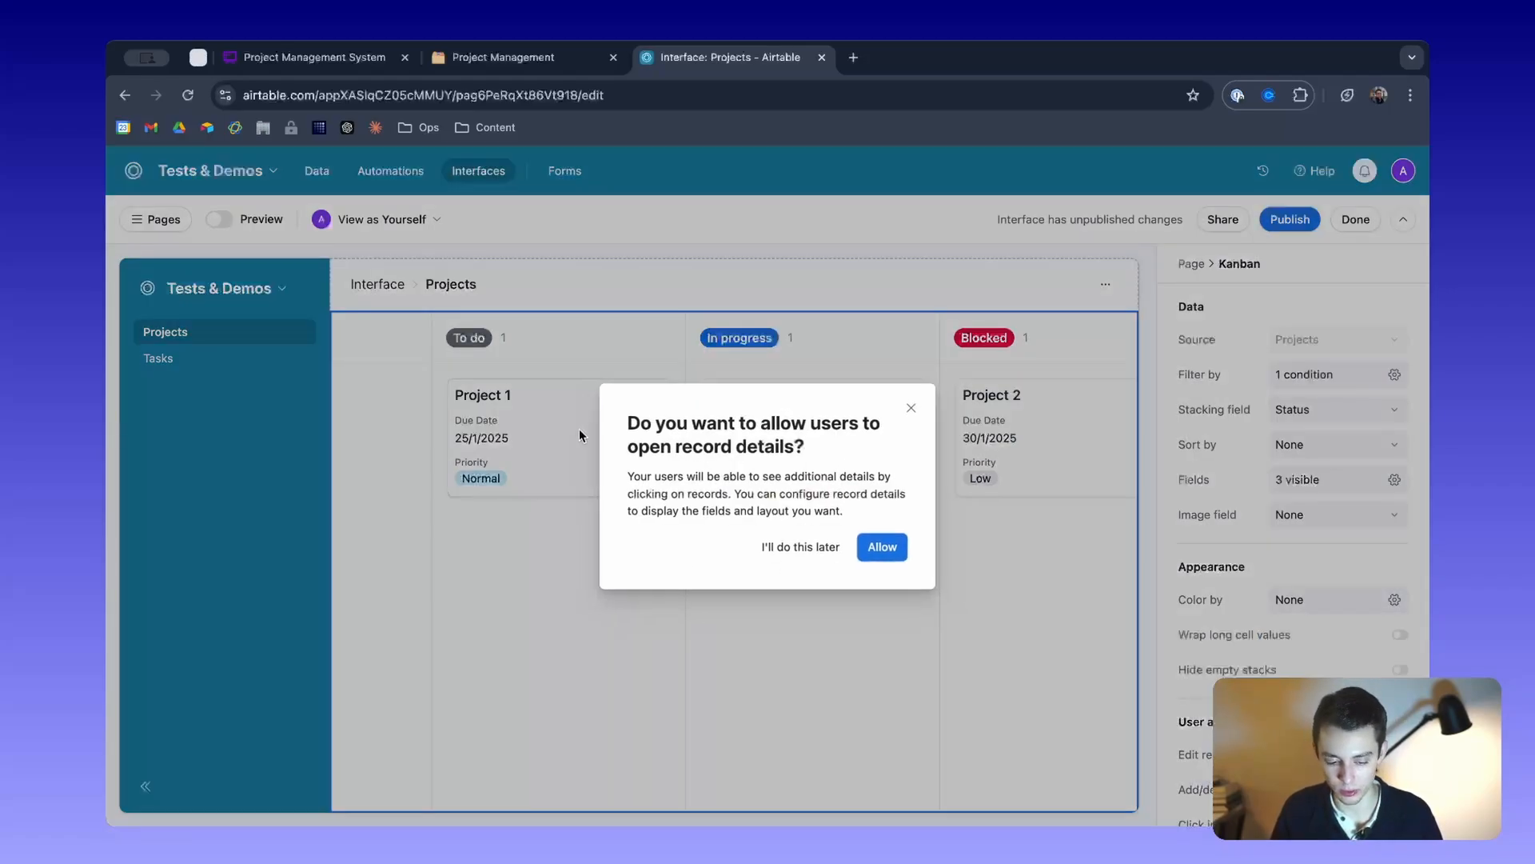
pyautogui.moveTo(816, 452); pyautogui.dragTo(713, 445)
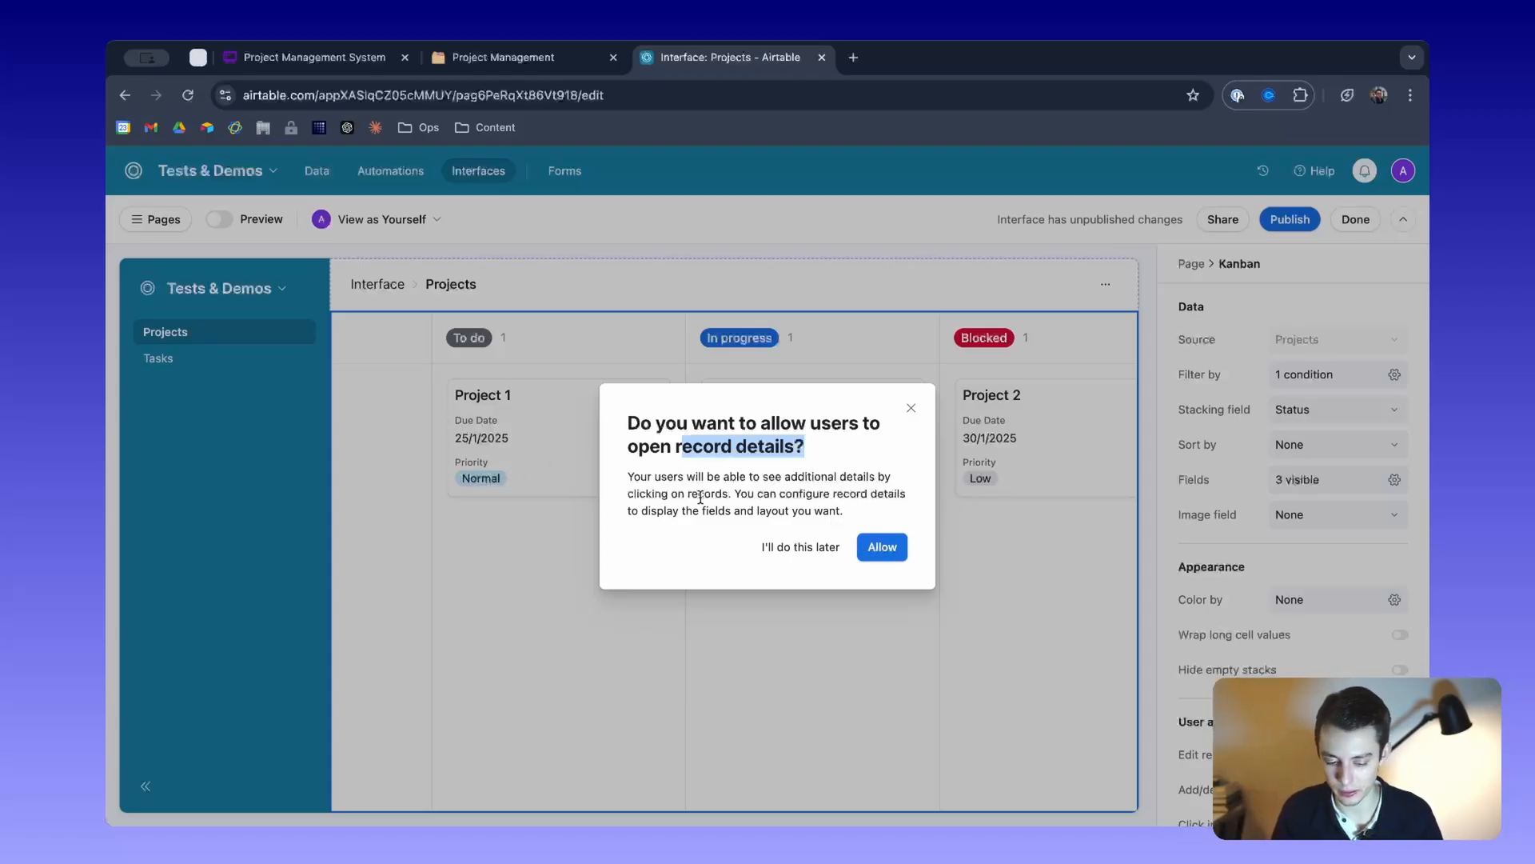
pyautogui.click(907, 547)
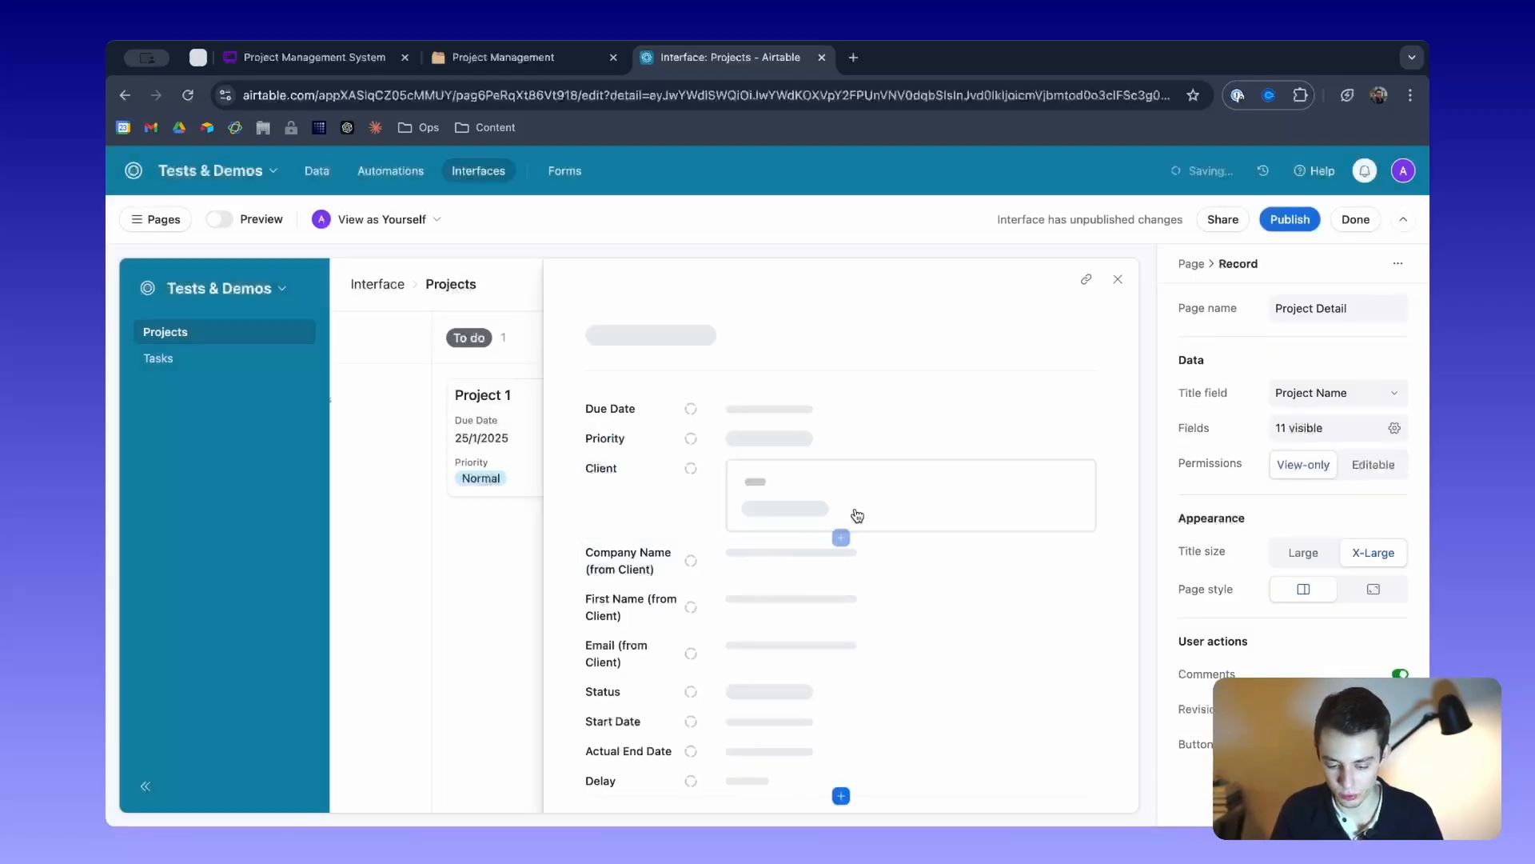
# Look through the Project Detail fields and remove Client and Company Name (from Client) from the record page.
pyautogui.scroll(3, 767, 623)
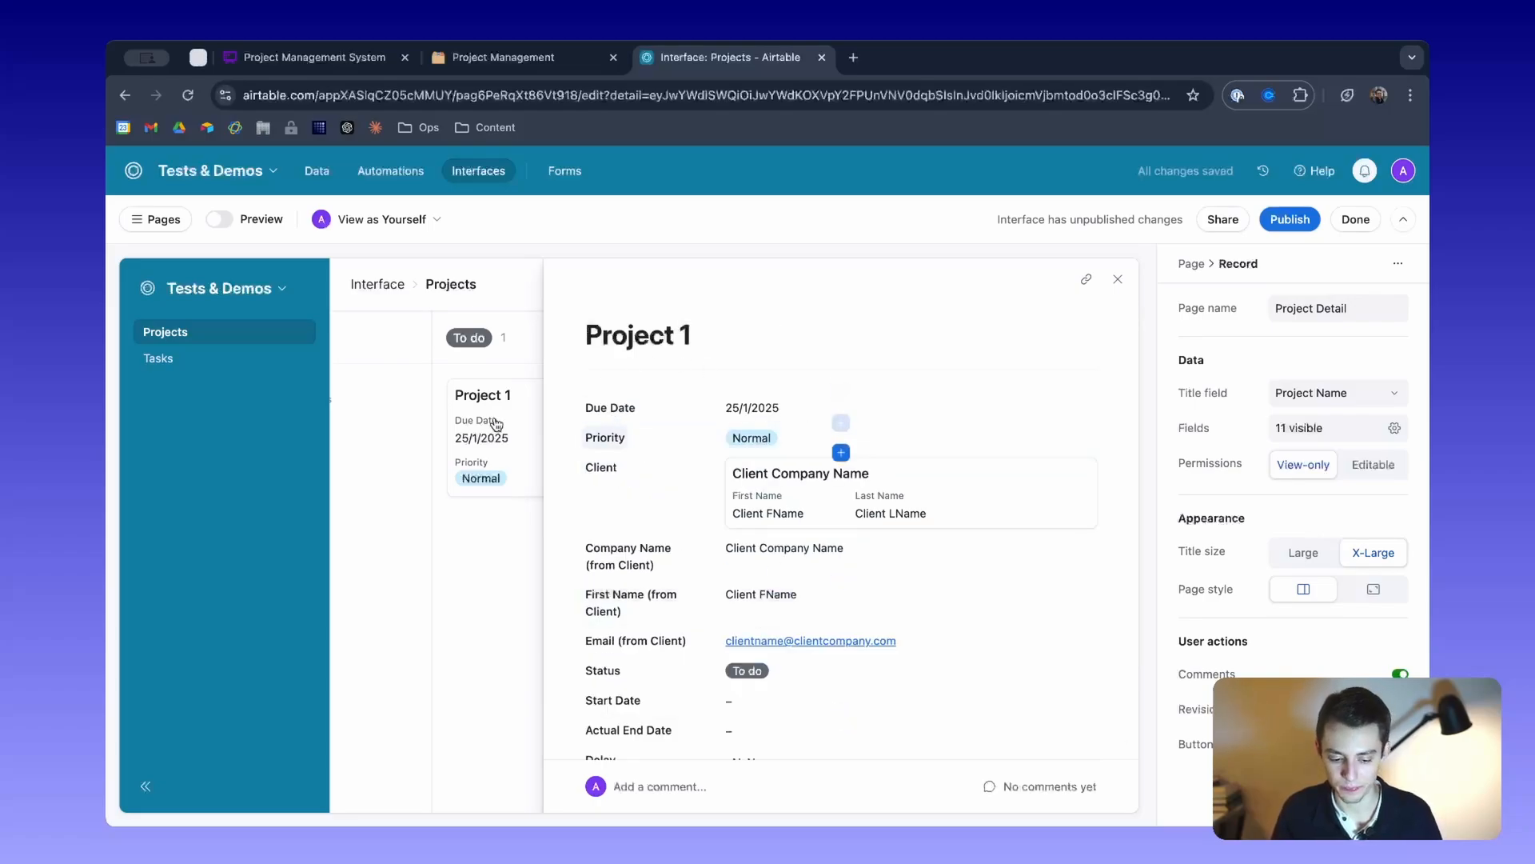
pyautogui.scroll(-2, 806, 402)
pyautogui.scroll(-1, 806, 402)
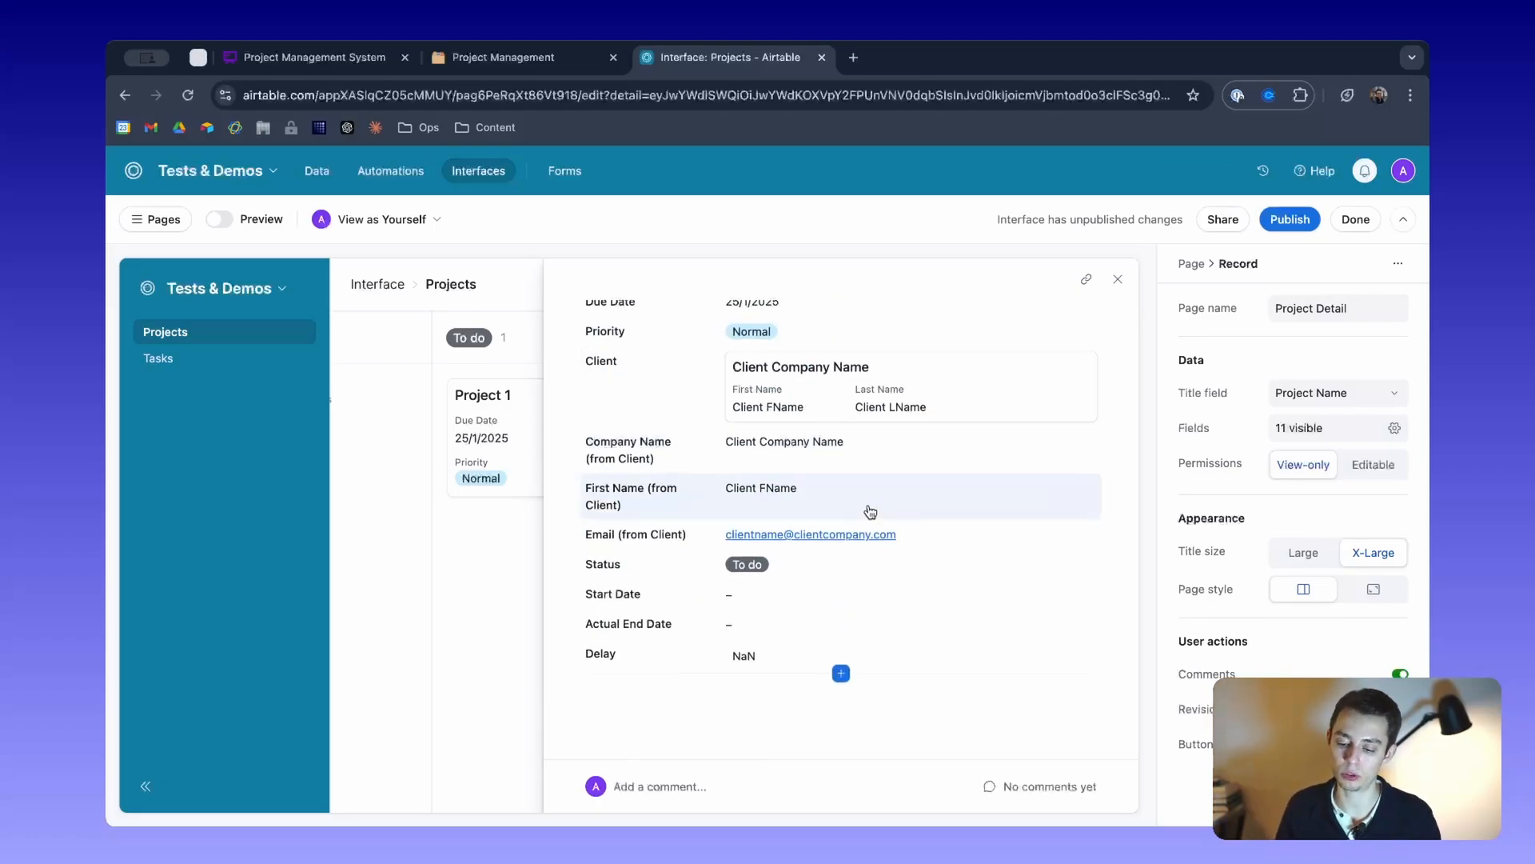
pyautogui.scroll(2, 871, 511)
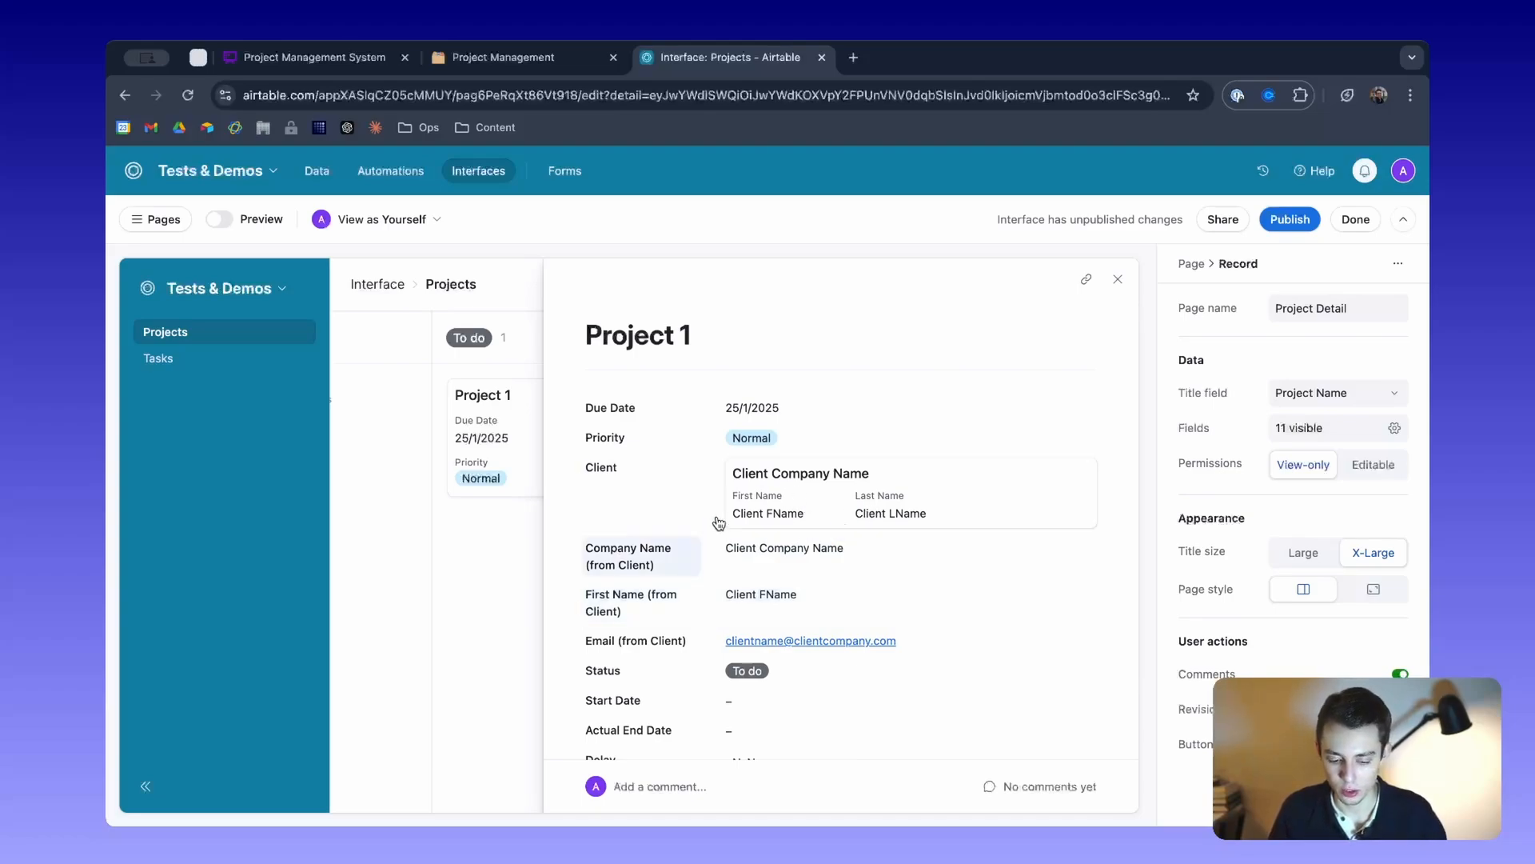
pyautogui.scroll(-1, 658, 528)
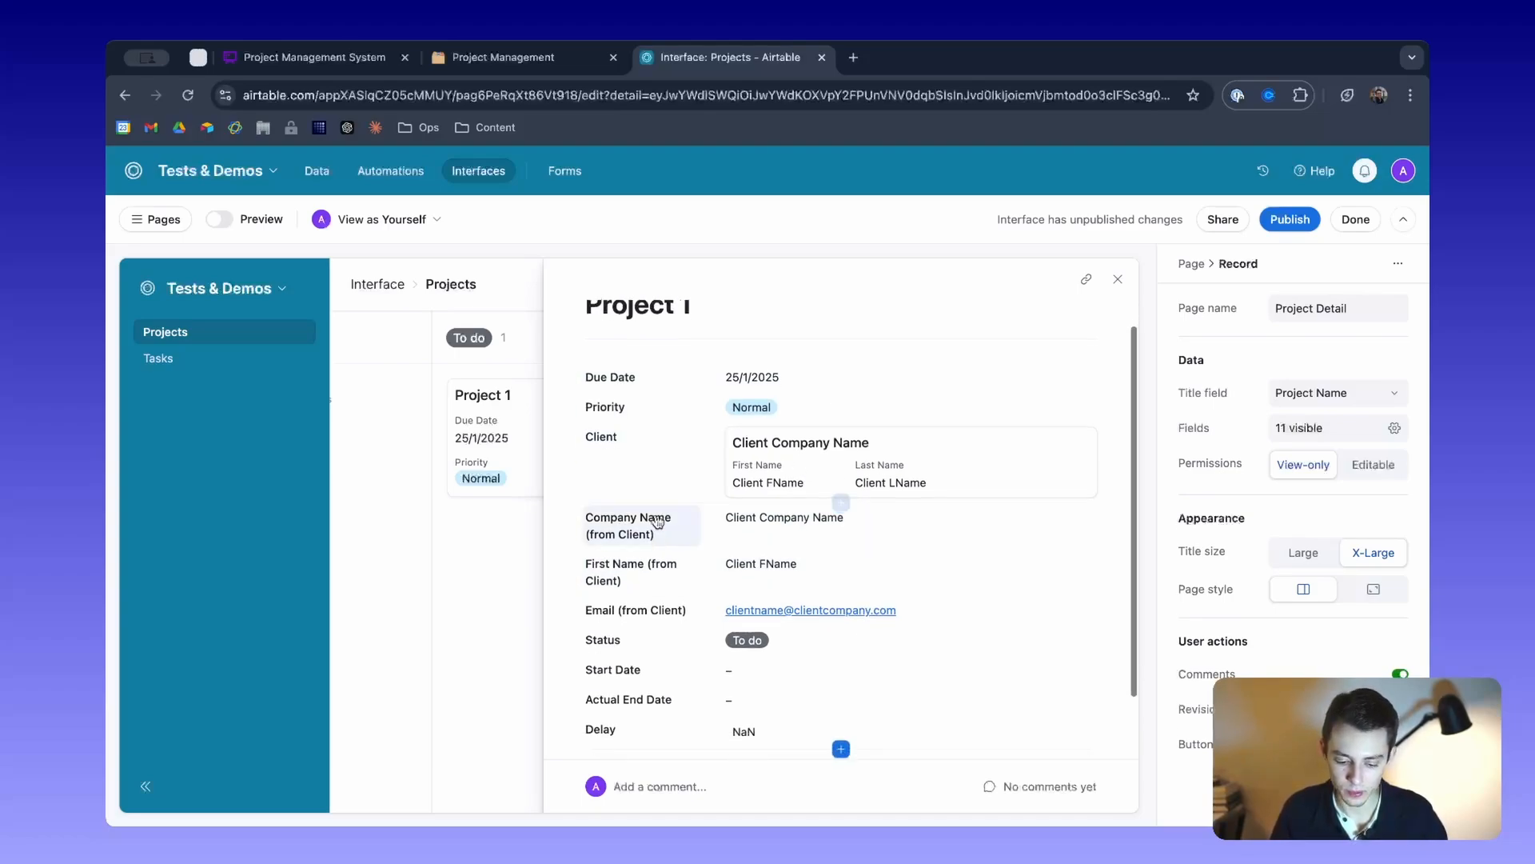
pyautogui.click(642, 466)
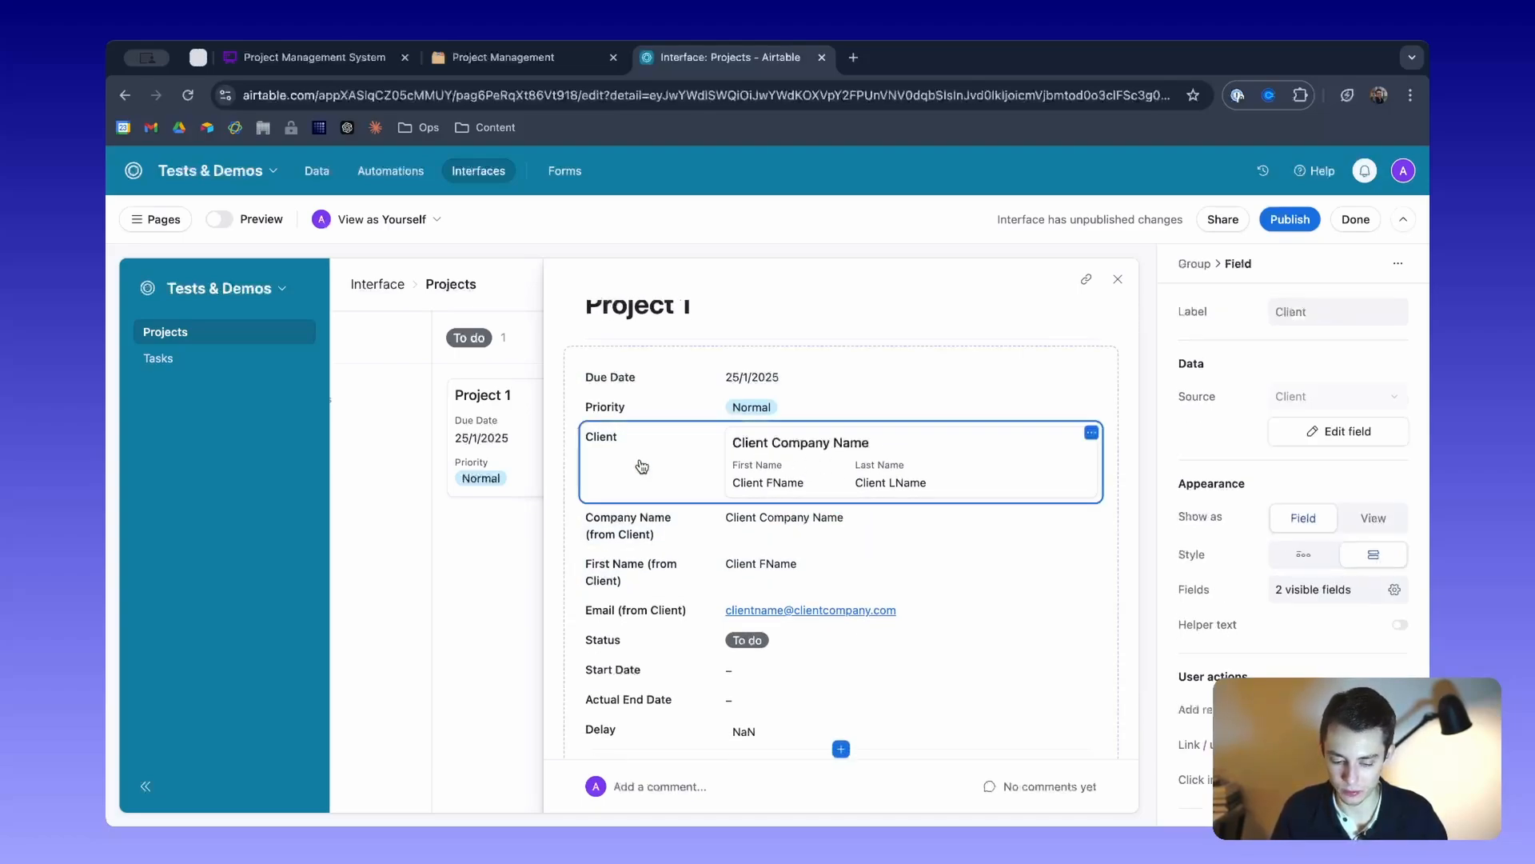
pyautogui.click(1092, 433)
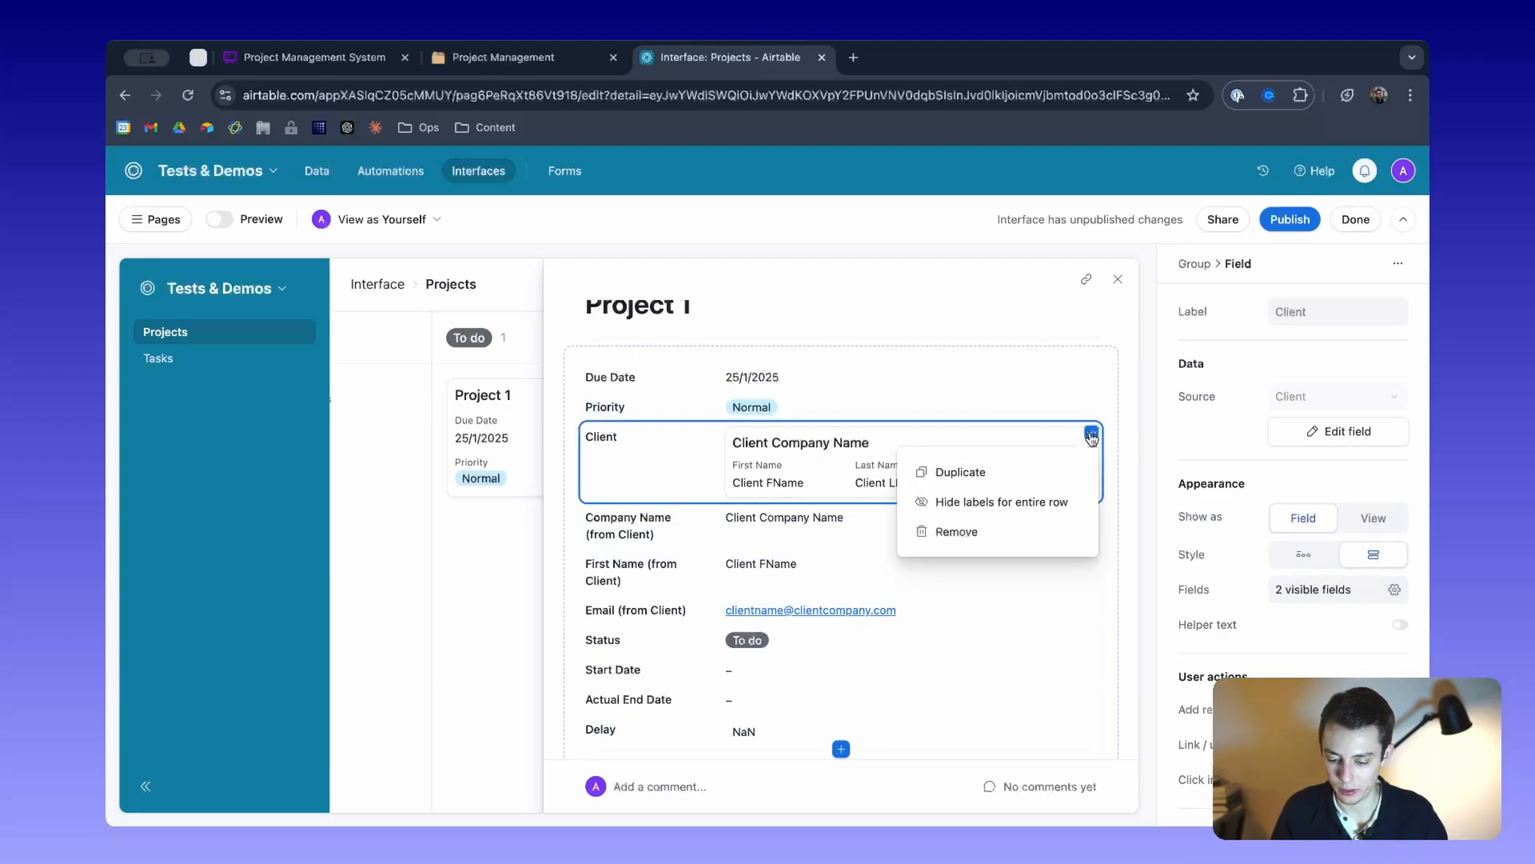
pyautogui.click(976, 534)
pyautogui.click(653, 454)
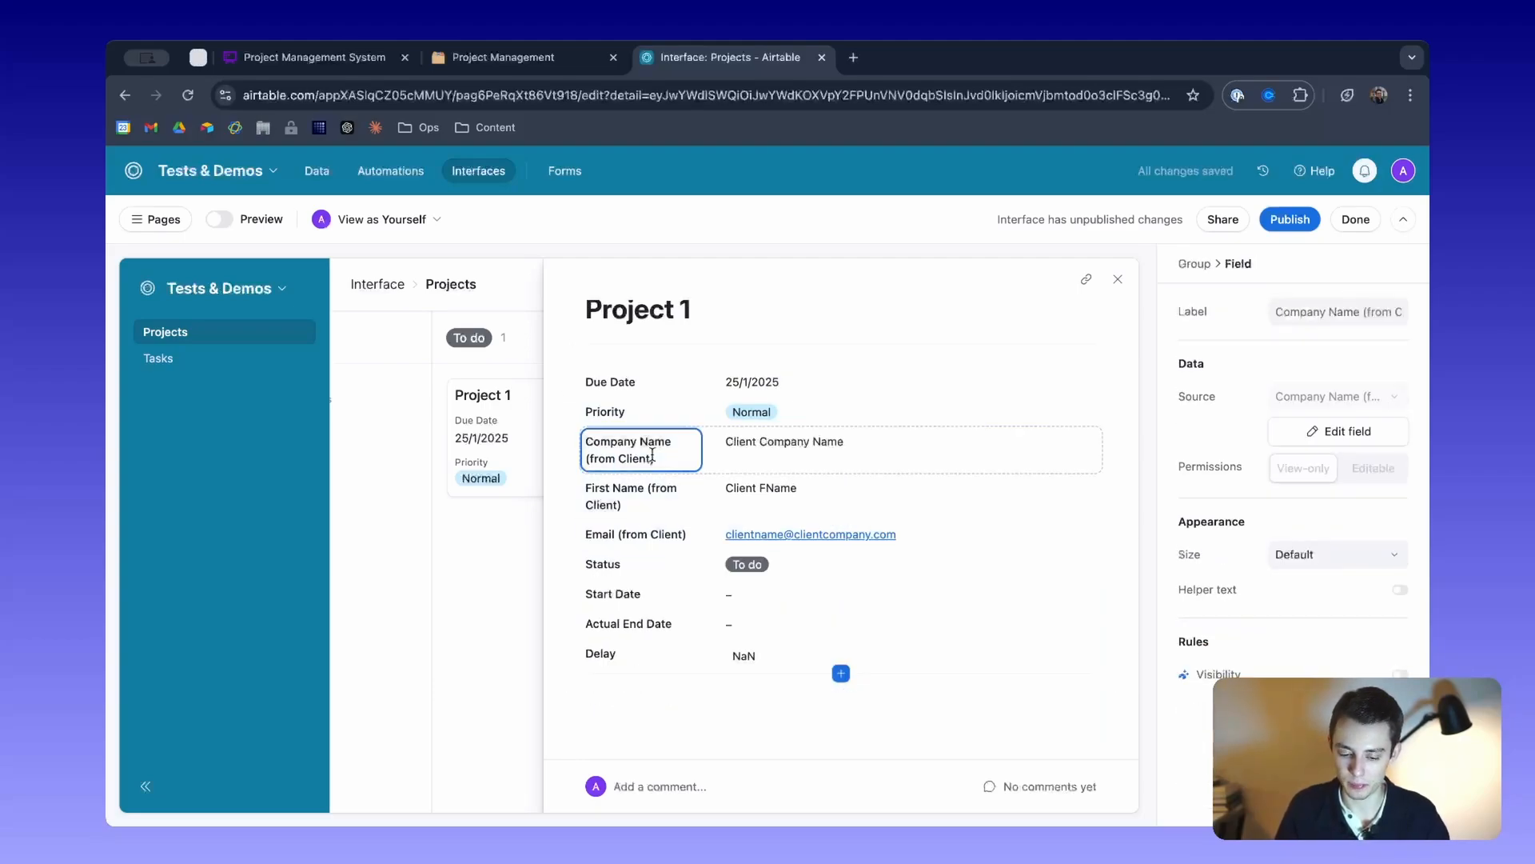
pyautogui.press('BackSpace')
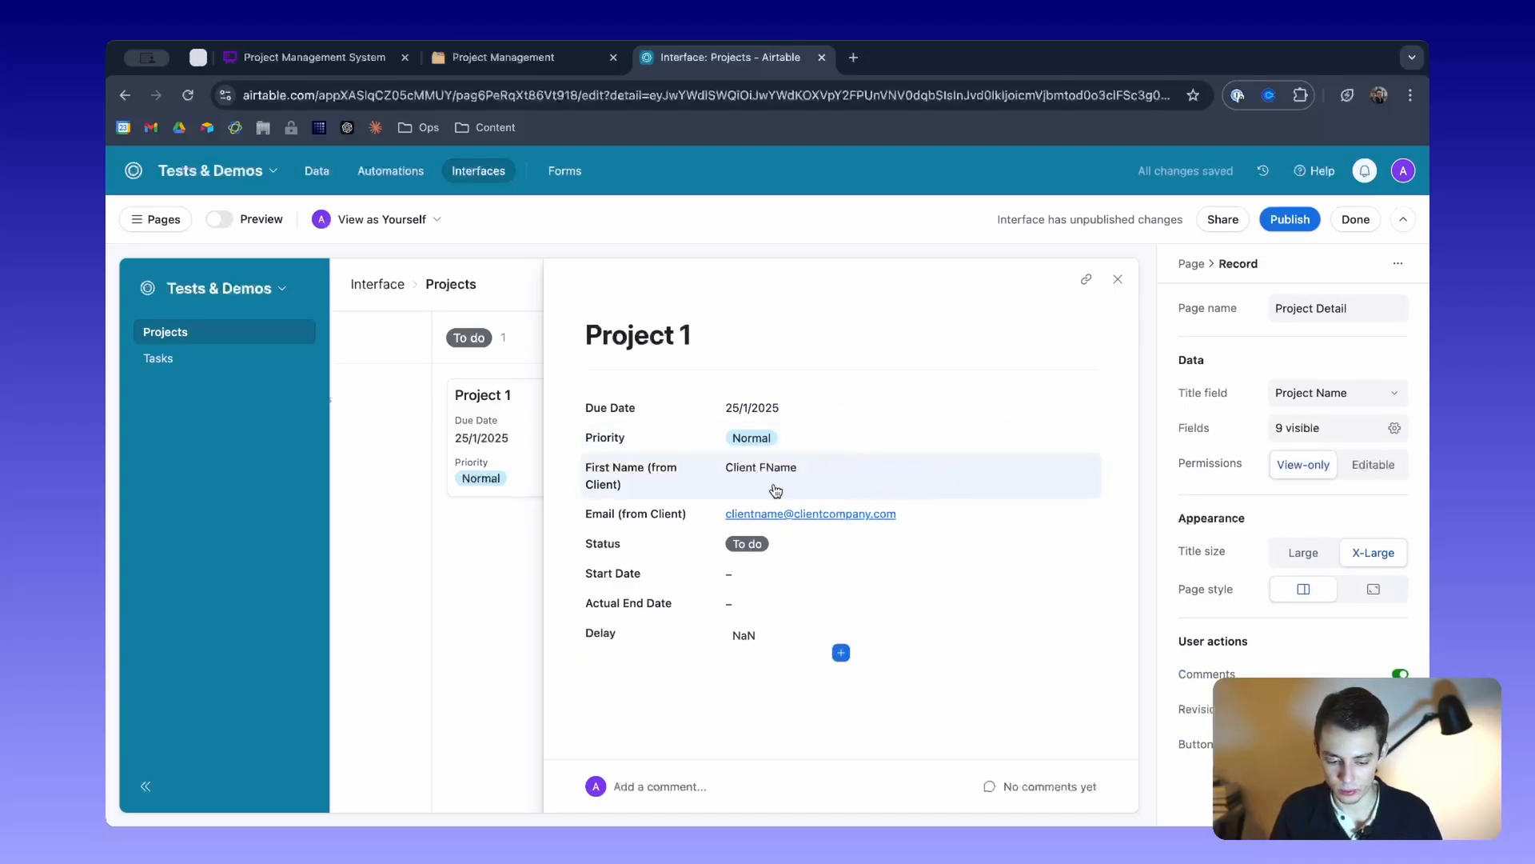
# Remove the Email (from Client) and Delay fields from the Project Detail page.
pyautogui.click(644, 512)
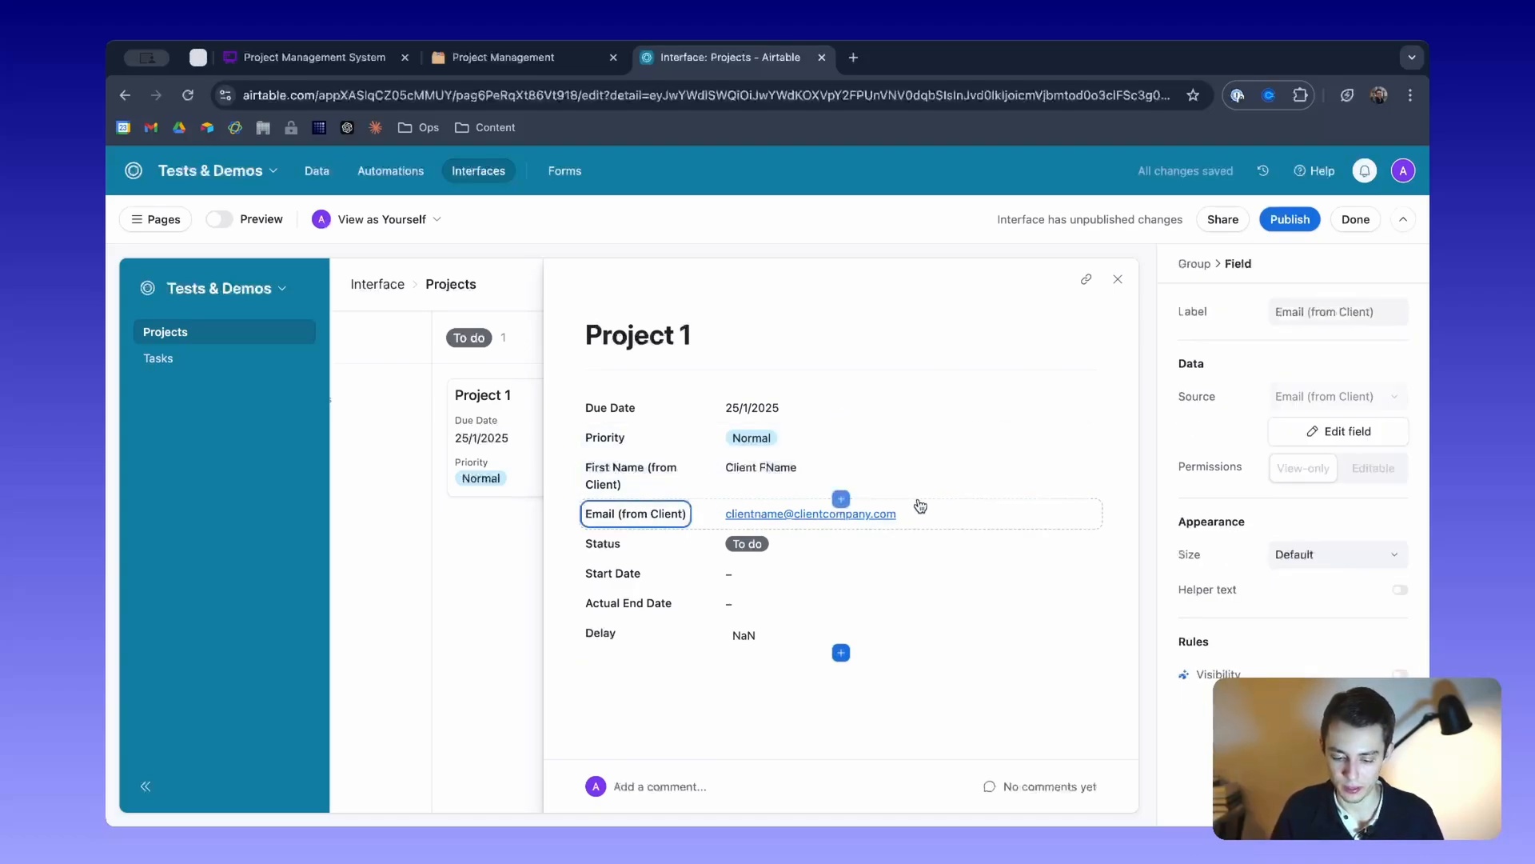
pyautogui.press('BackSpace')
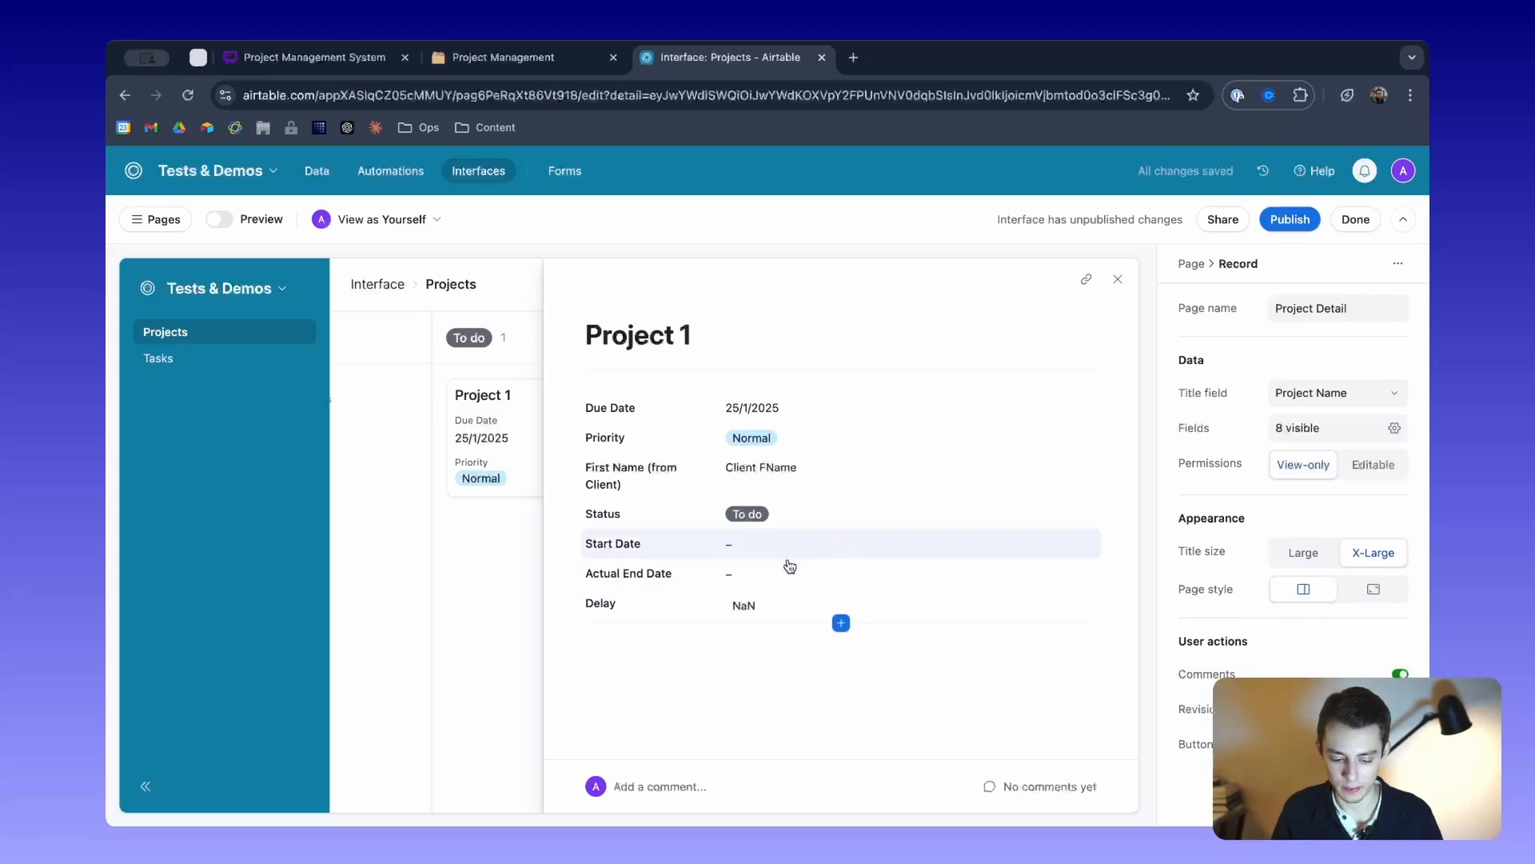
pyautogui.click(652, 615)
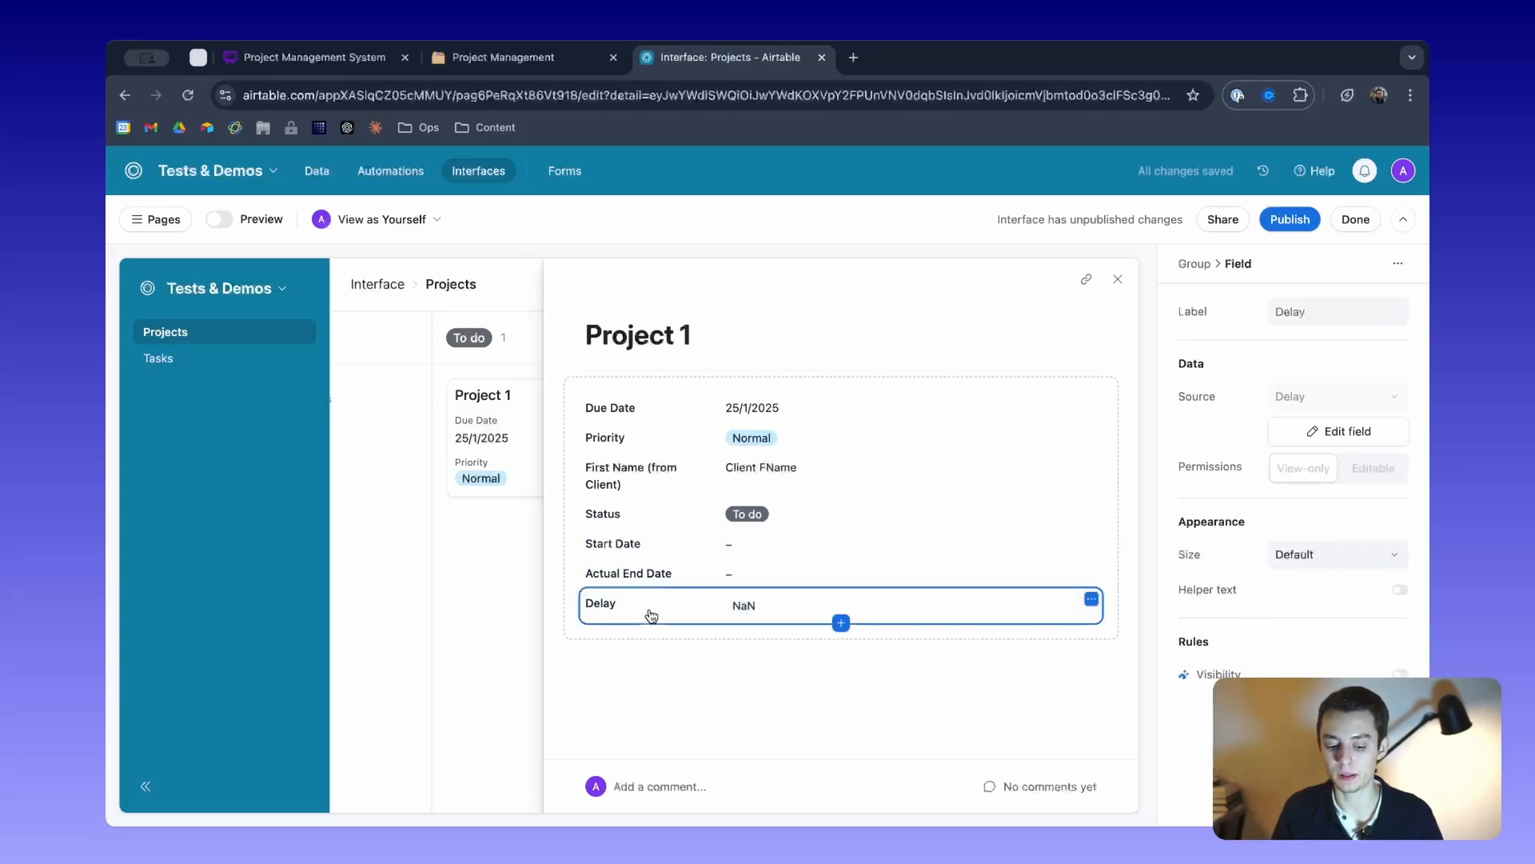
pyautogui.press('BackSpace')
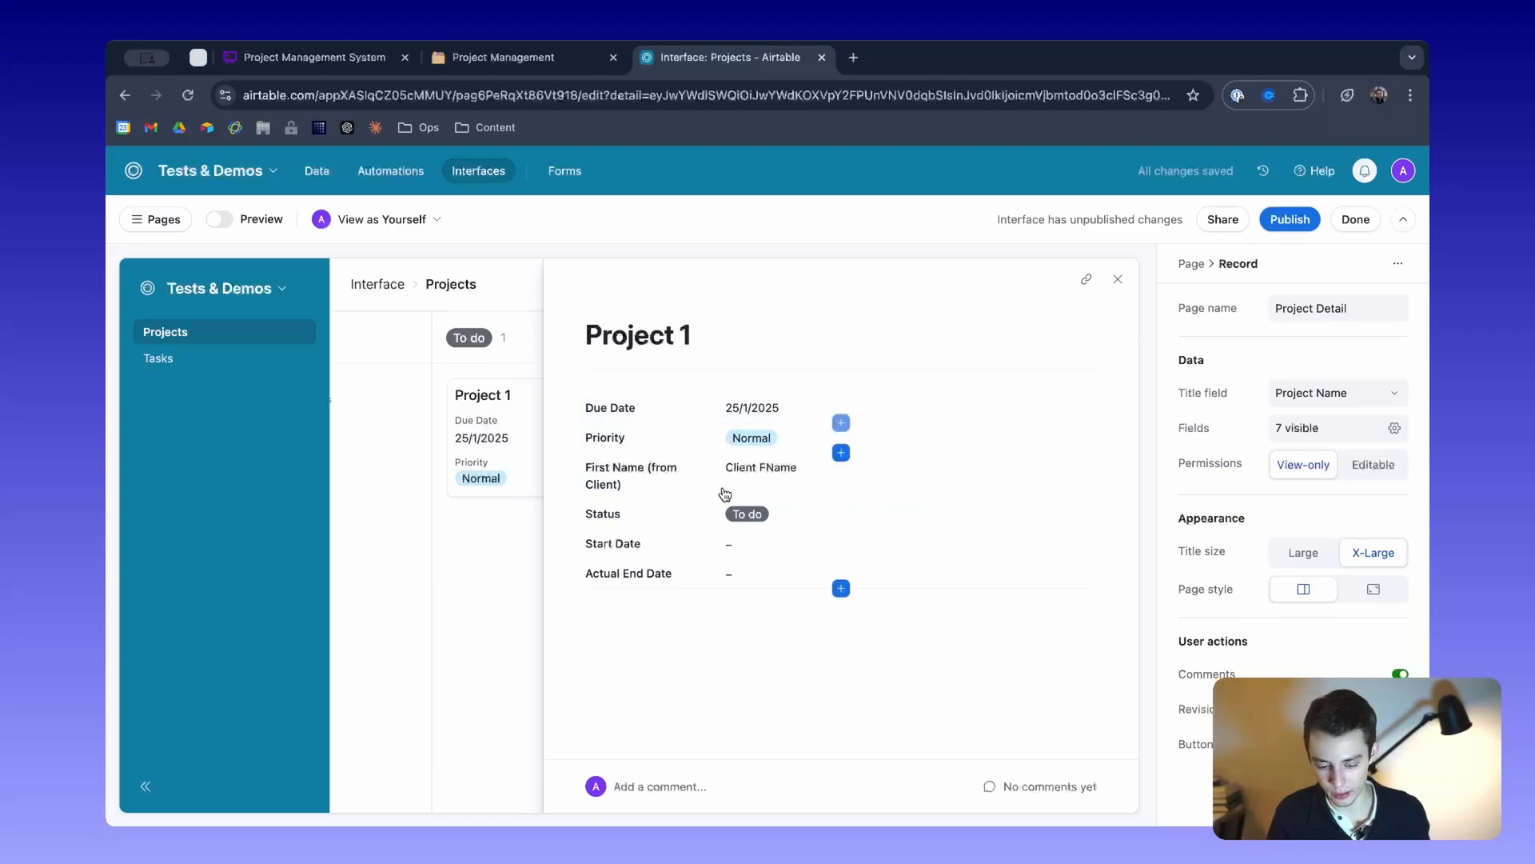
# Relabel the First Name (from Client) field on the Project Detail page as Client First Name.
pyautogui.click(603, 469)
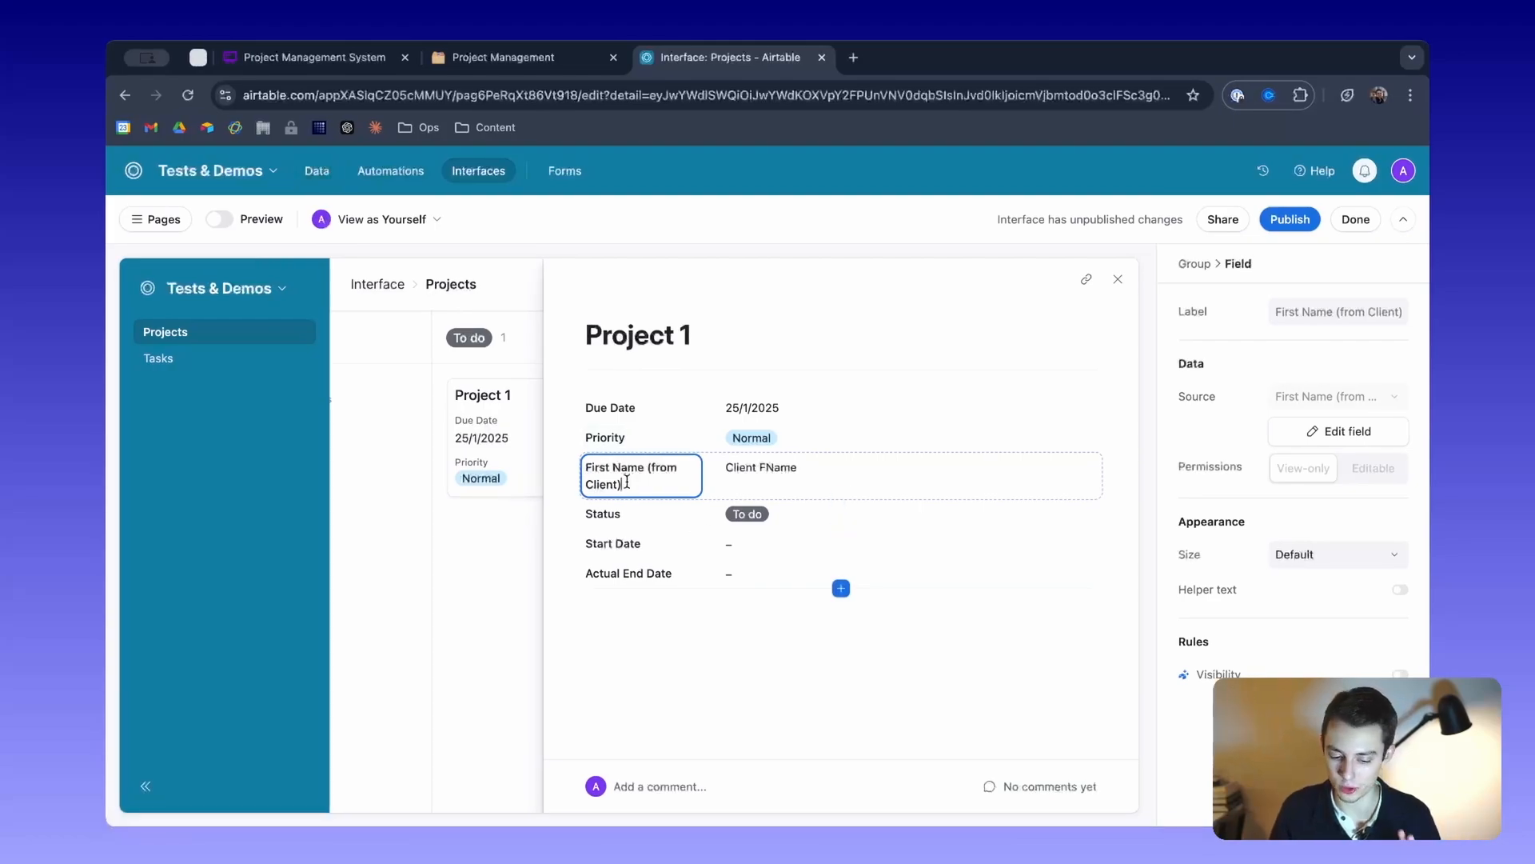
pyautogui.moveTo(628, 484); pyautogui.dragTo(647, 467)
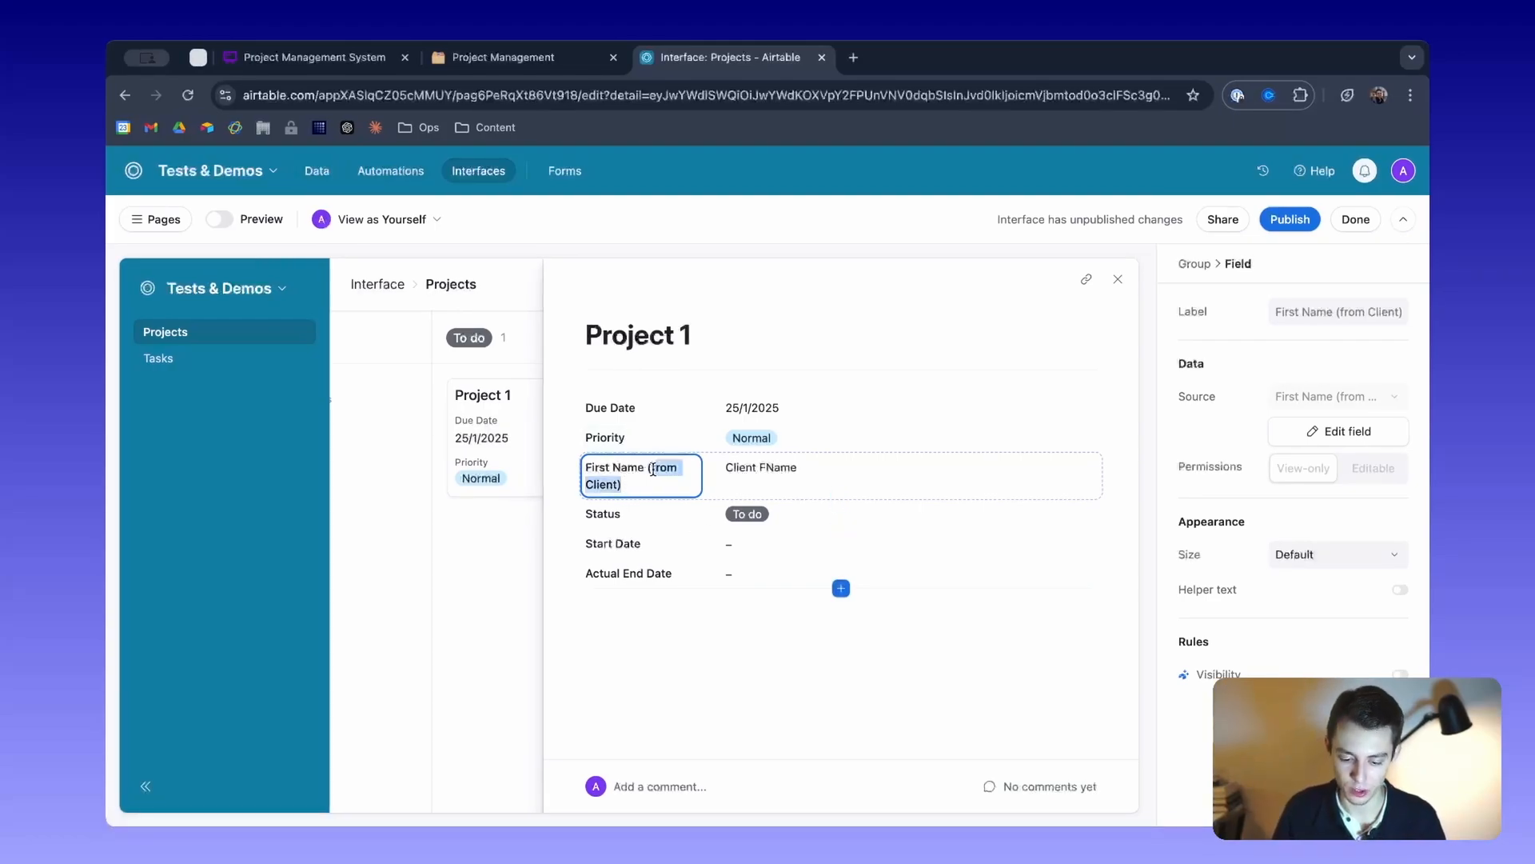
pyautogui.press('BackSpace')
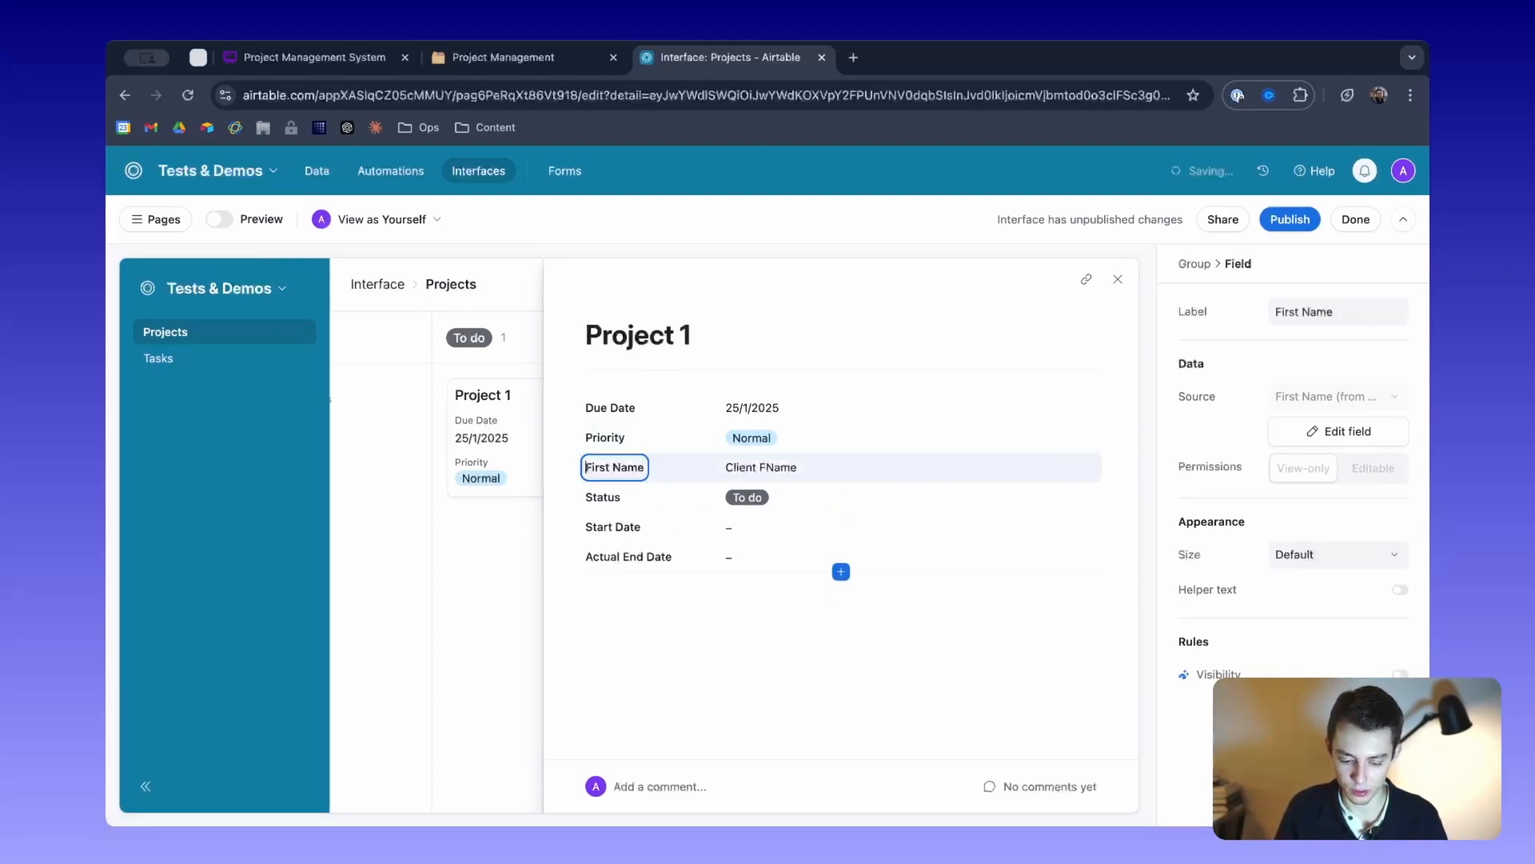
pyautogui.write('Client')
pyautogui.click(768, 640)
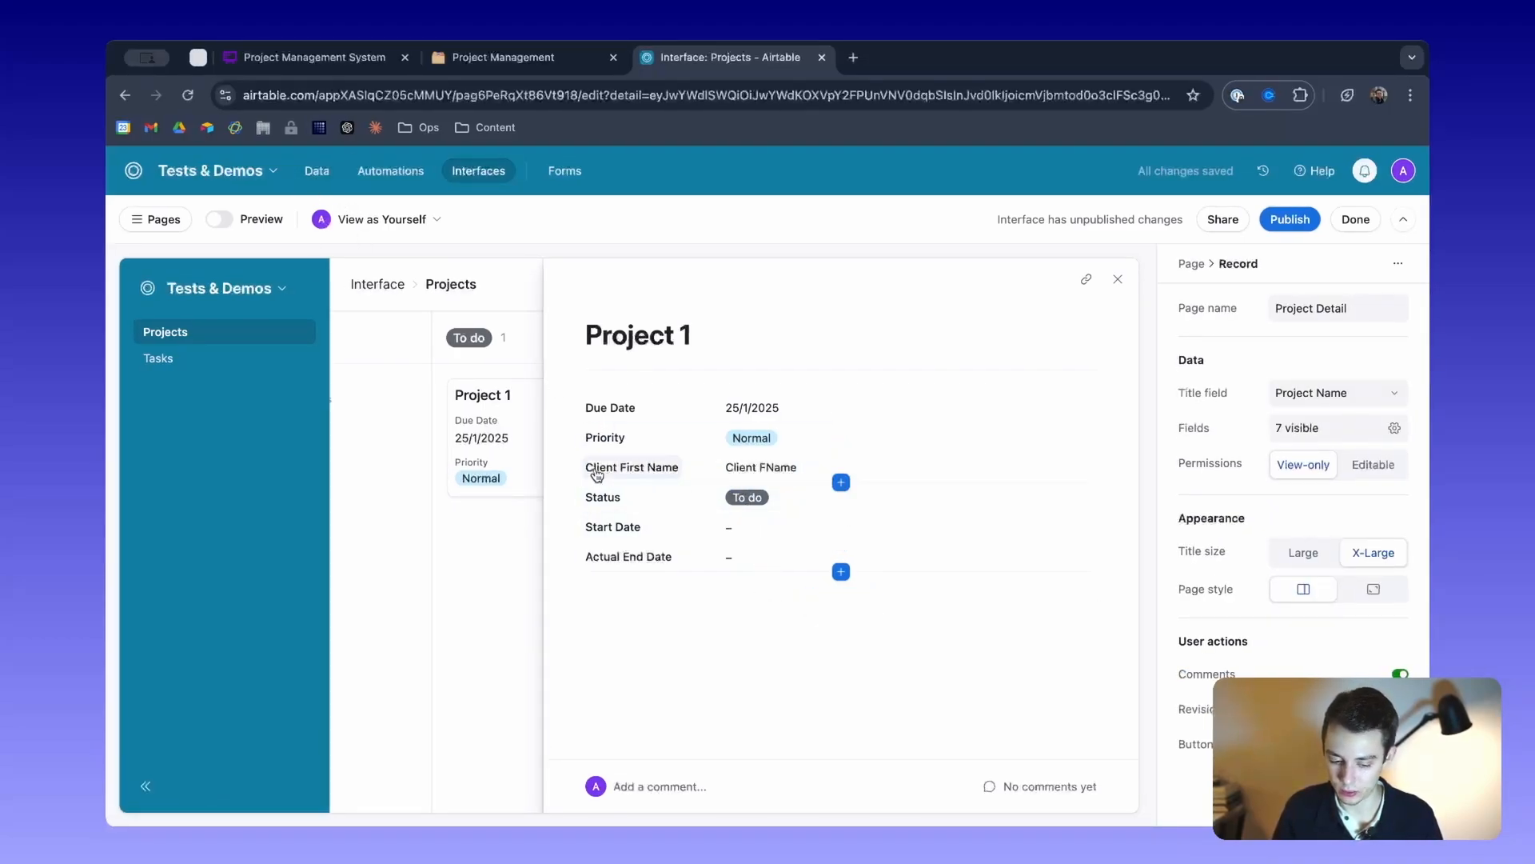
# Reorder the detail fields: Client First Name first, Priority second, and Start Date, Due Date and Actual End Date side by side in one row.
pyautogui.moveTo(601, 470); pyautogui.dragTo(591, 396)
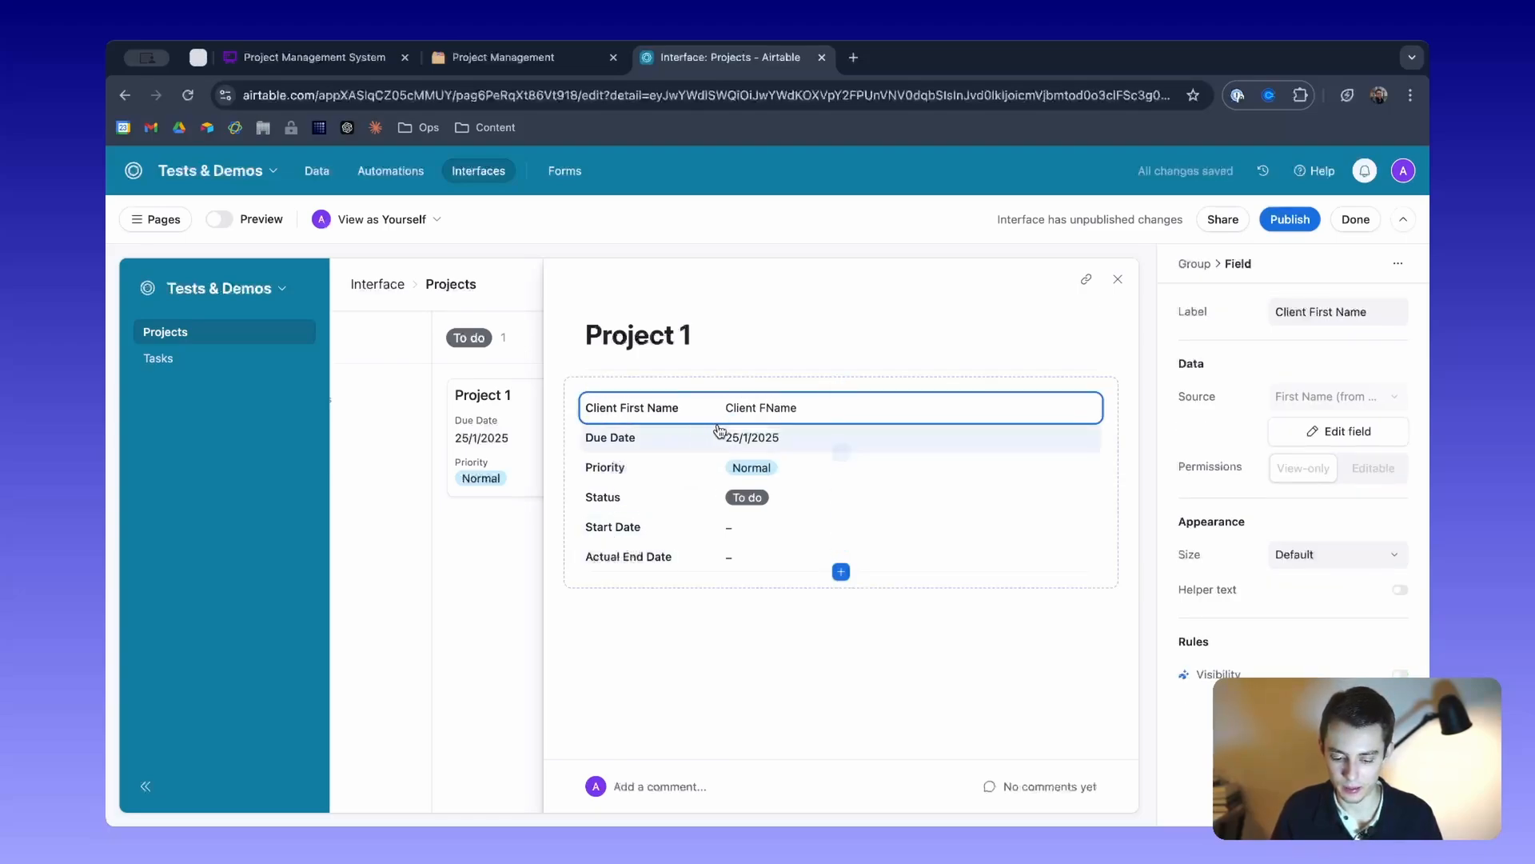
pyautogui.moveTo(599, 469); pyautogui.dragTo(627, 428)
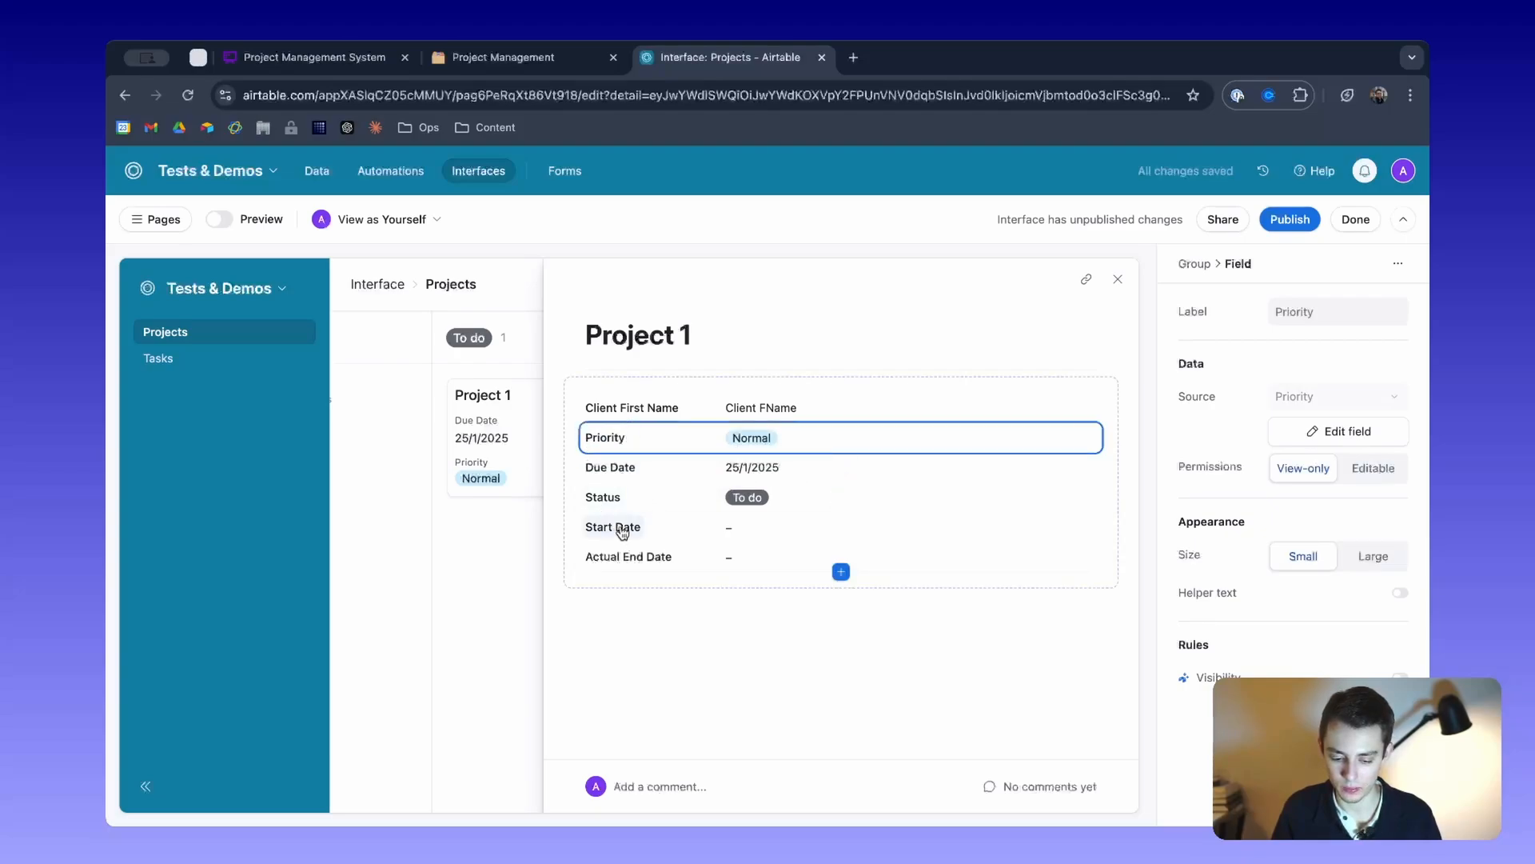
pyautogui.moveTo(576, 524); pyautogui.dragTo(695, 514)
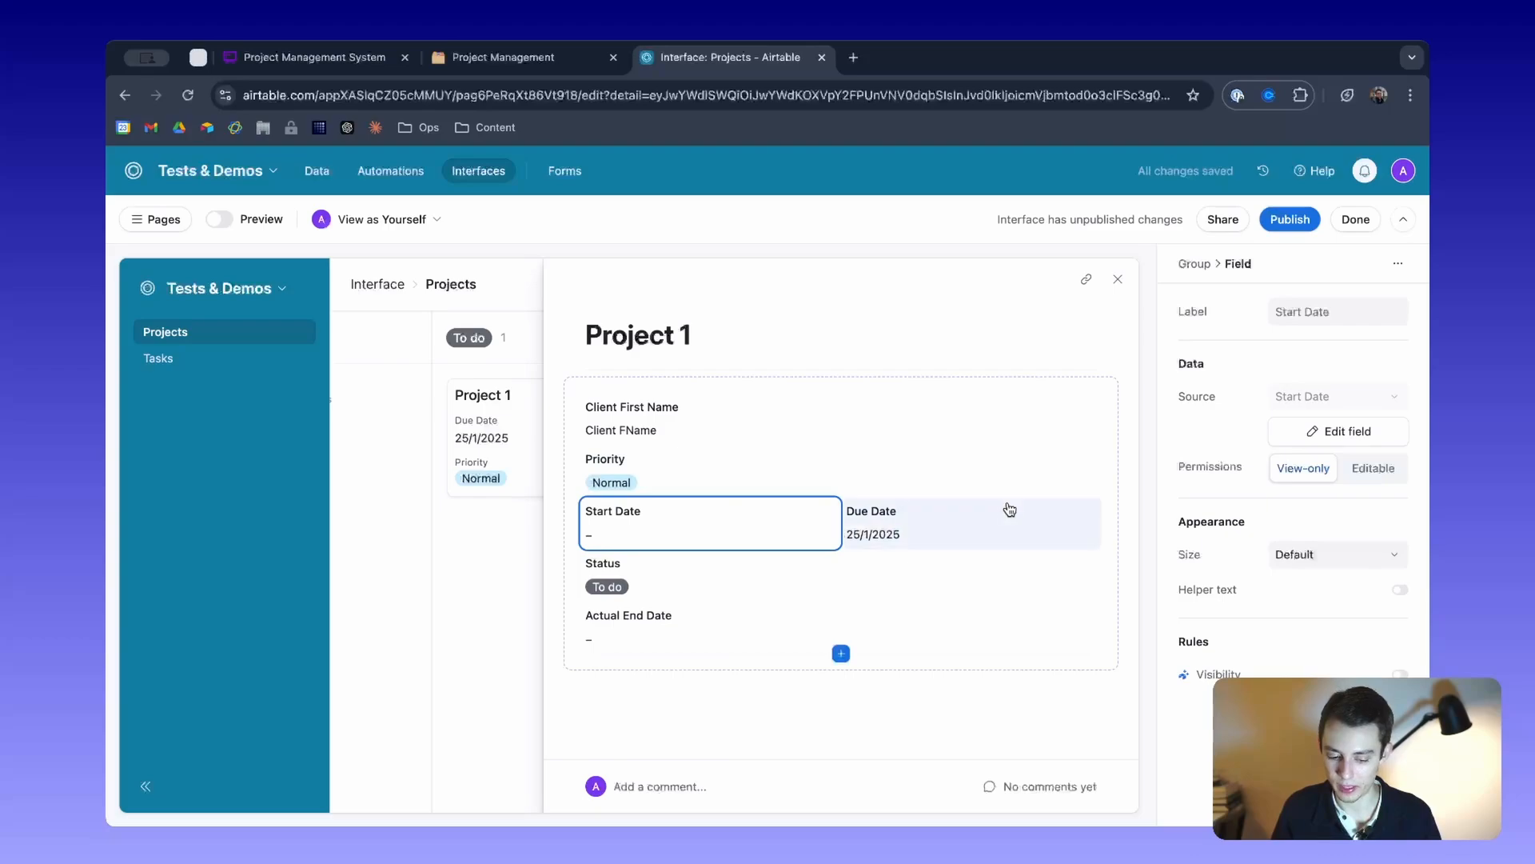
pyautogui.moveTo(593, 620); pyautogui.dragTo(1080, 535)
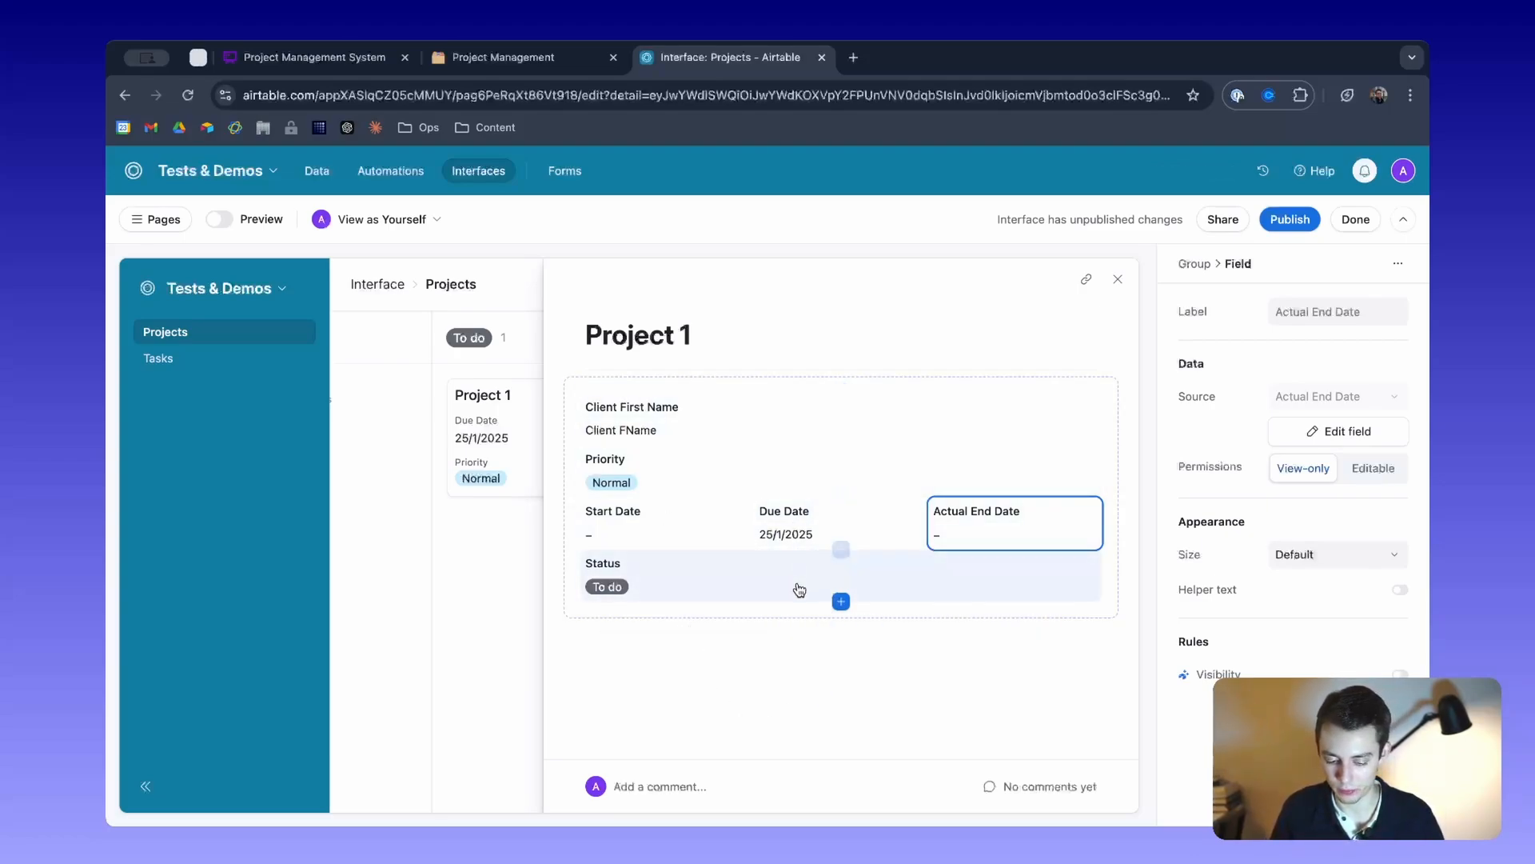
# Add a new empty field group below the existing fields on the Project Detail page.
pyautogui.click(839, 631)
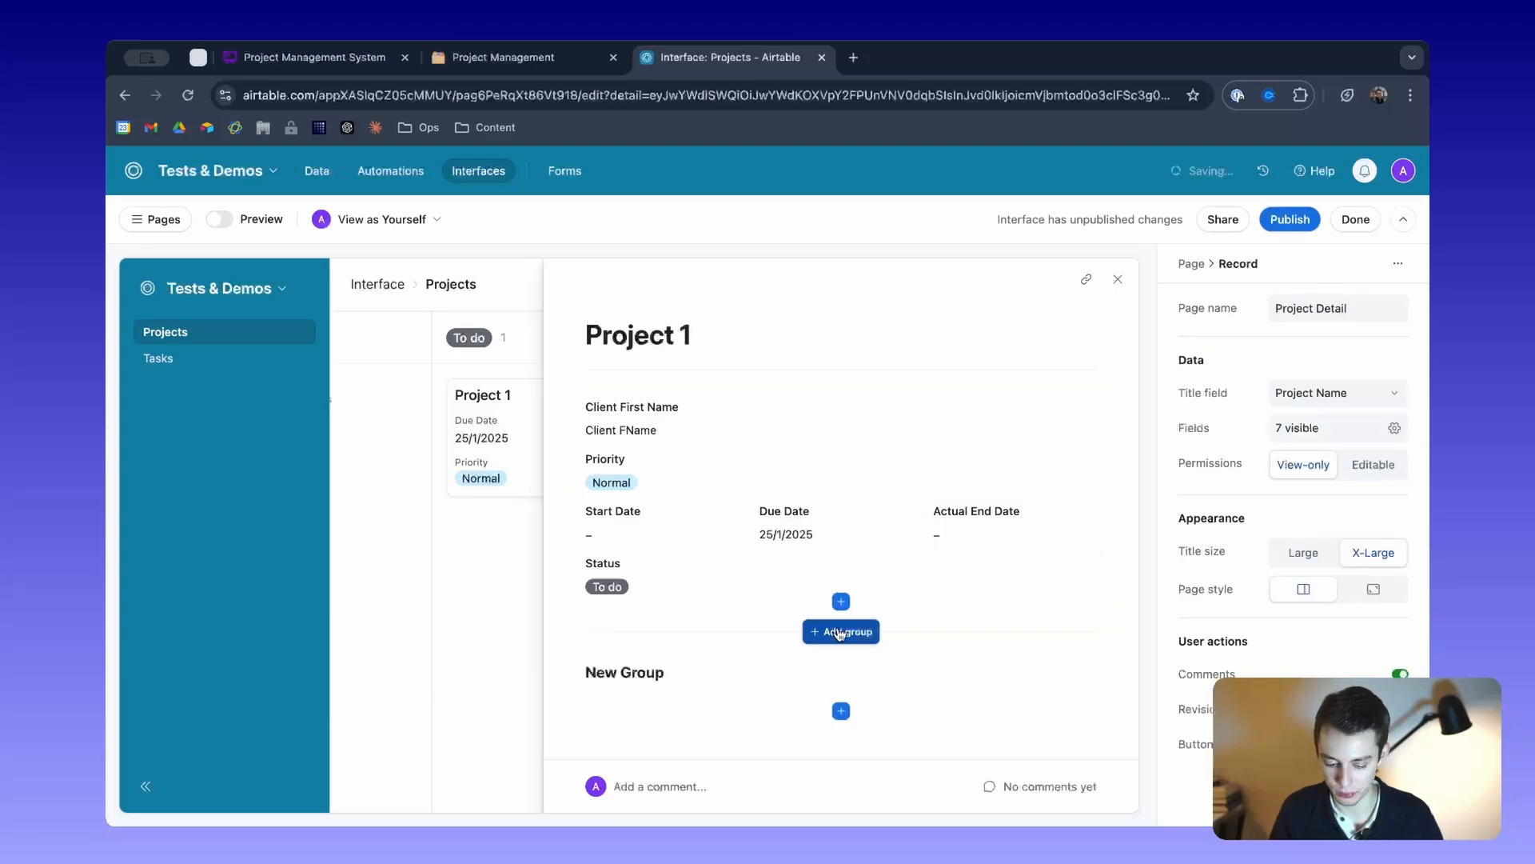
pyautogui.click(729, 684)
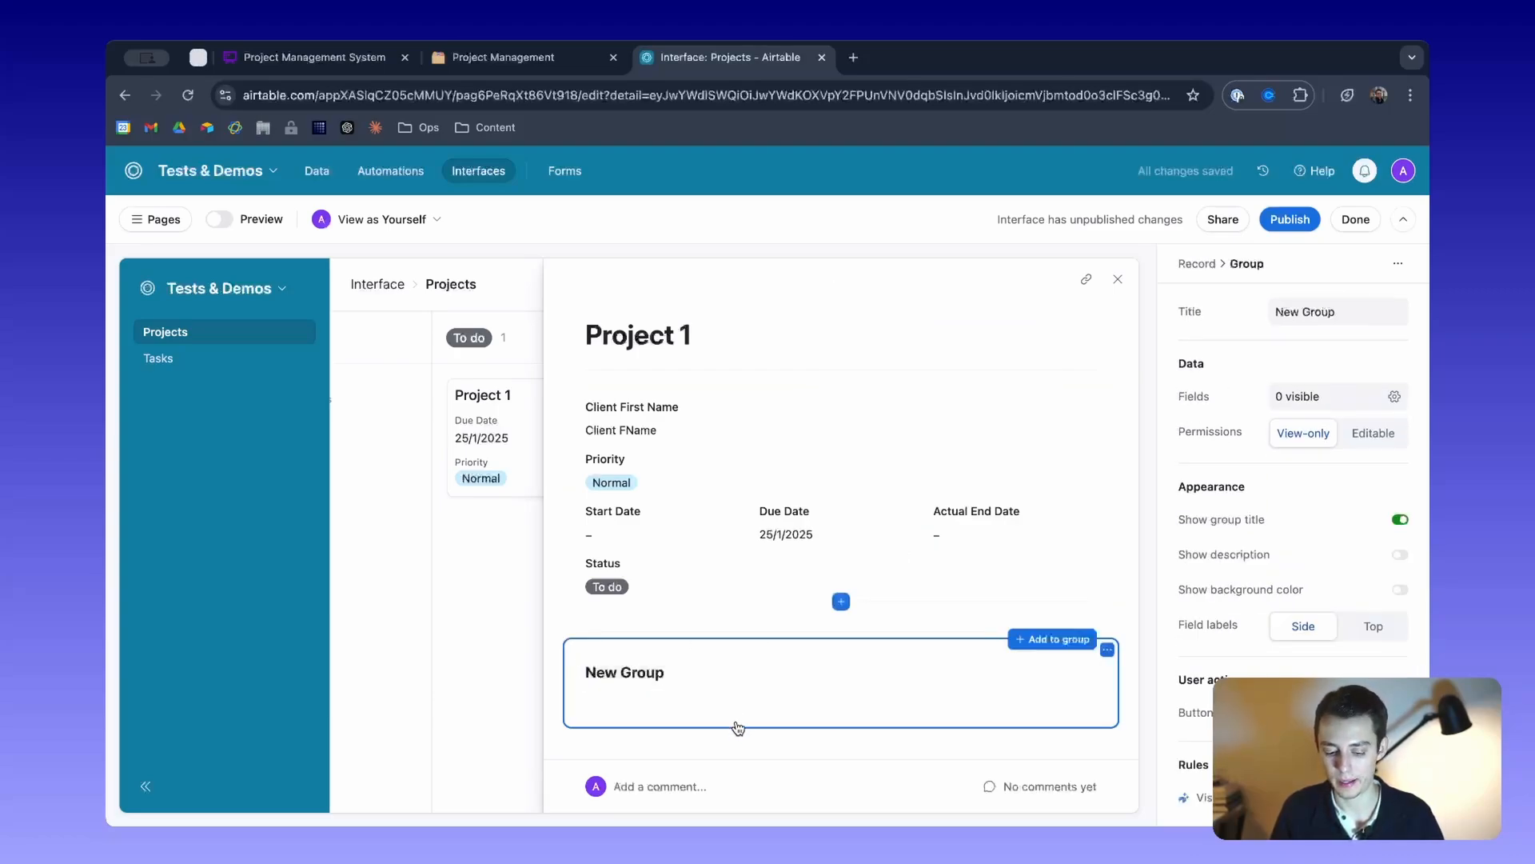
pyautogui.scroll(-1, 726, 622)
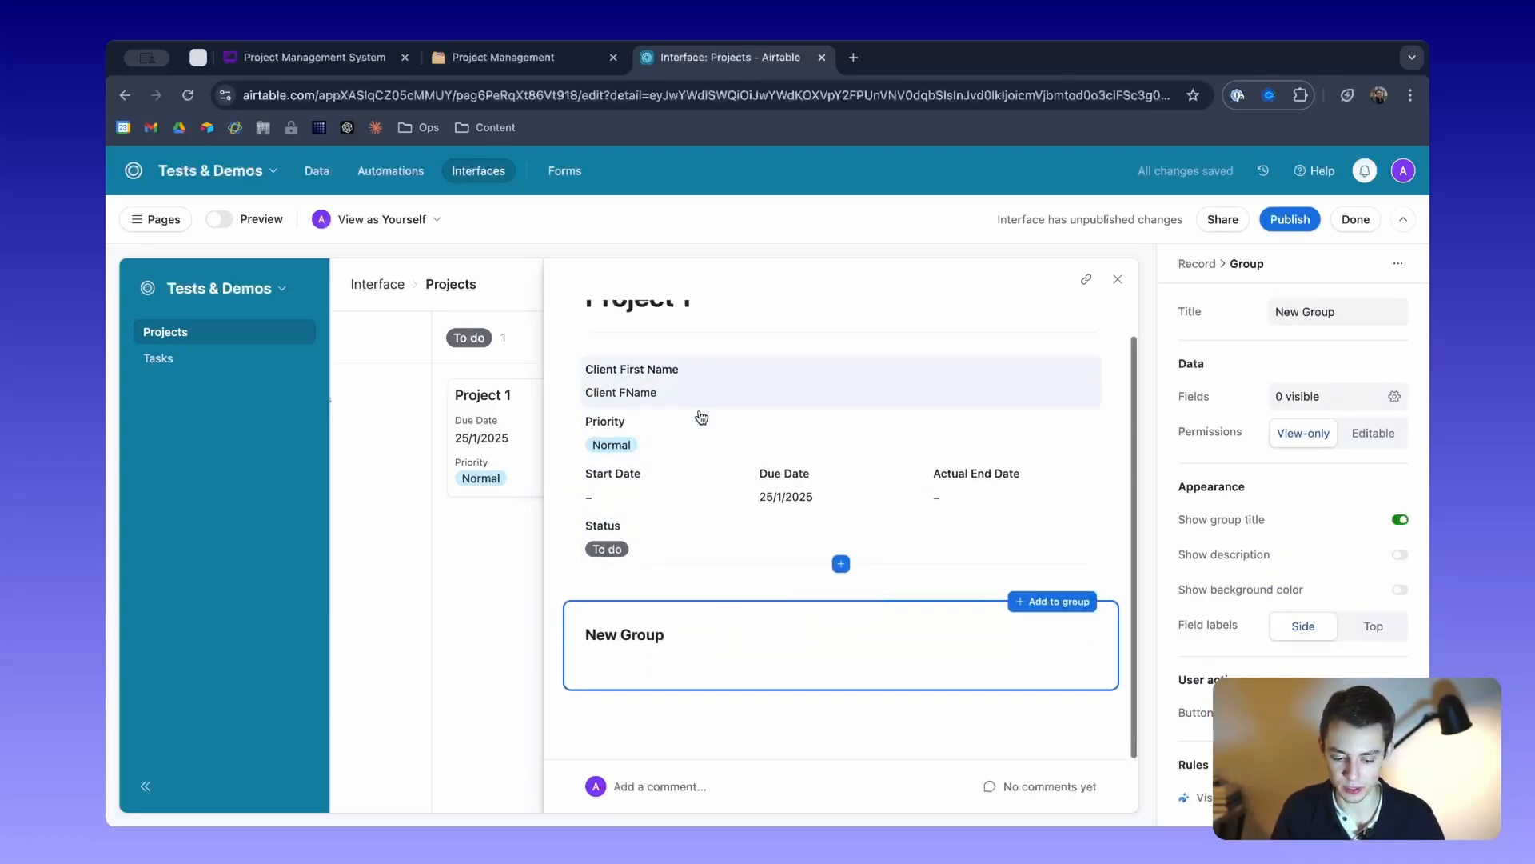
pyautogui.scroll(1, 702, 409)
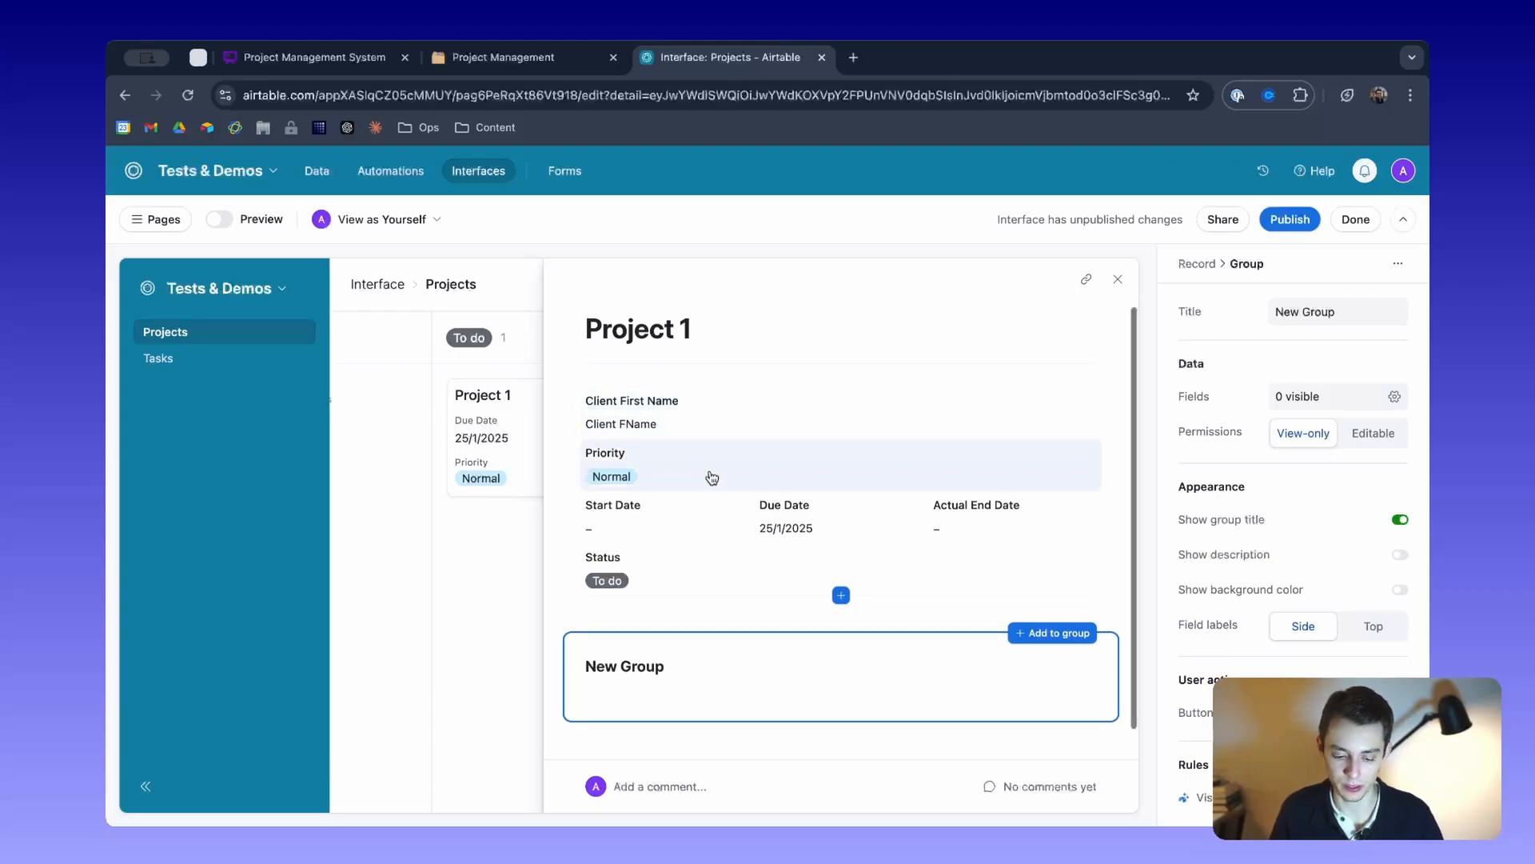
# Move the Priority, Start Date, Due Date, Actual End Date and Status fields into the new group.
pyautogui.moveTo(703, 471); pyautogui.dragTo(768, 676)
pyautogui.moveTo(644, 439); pyautogui.dragTo(761, 665)
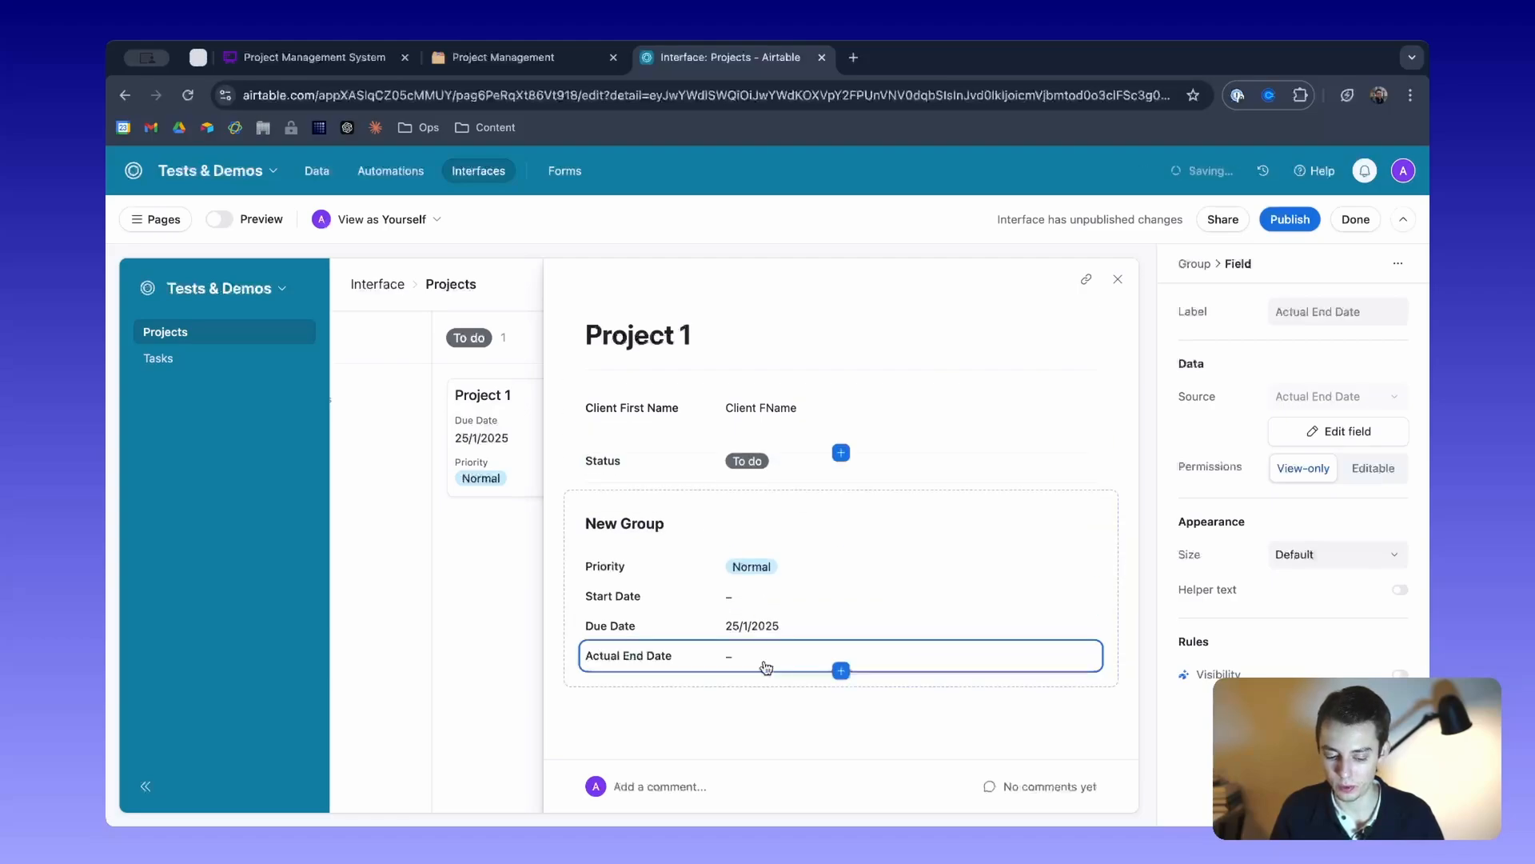
pyautogui.moveTo(661, 435); pyautogui.dragTo(700, 639)
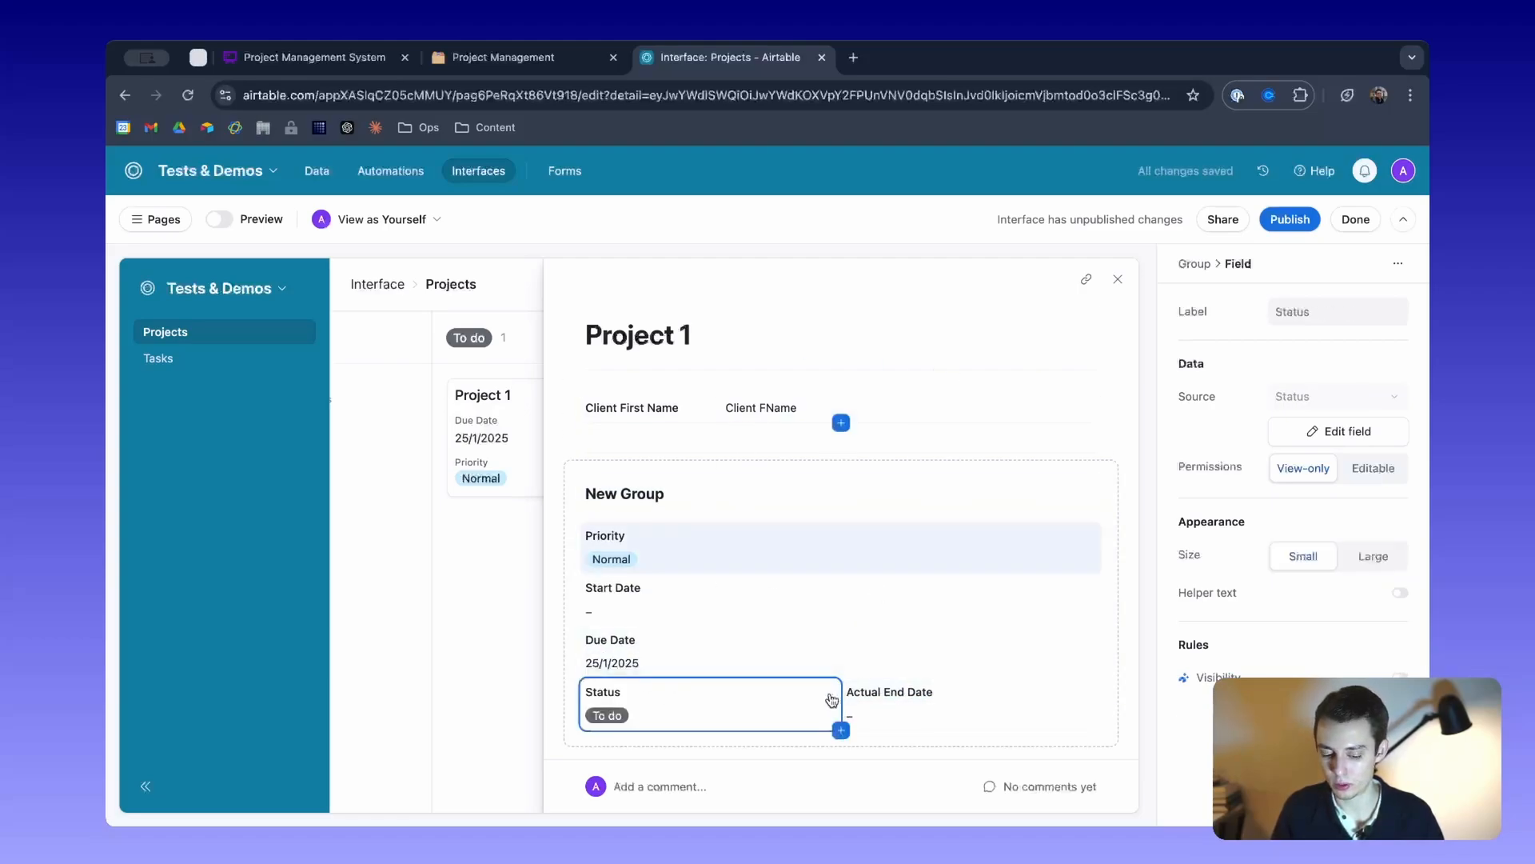
pyautogui.scroll(-1, 832, 684)
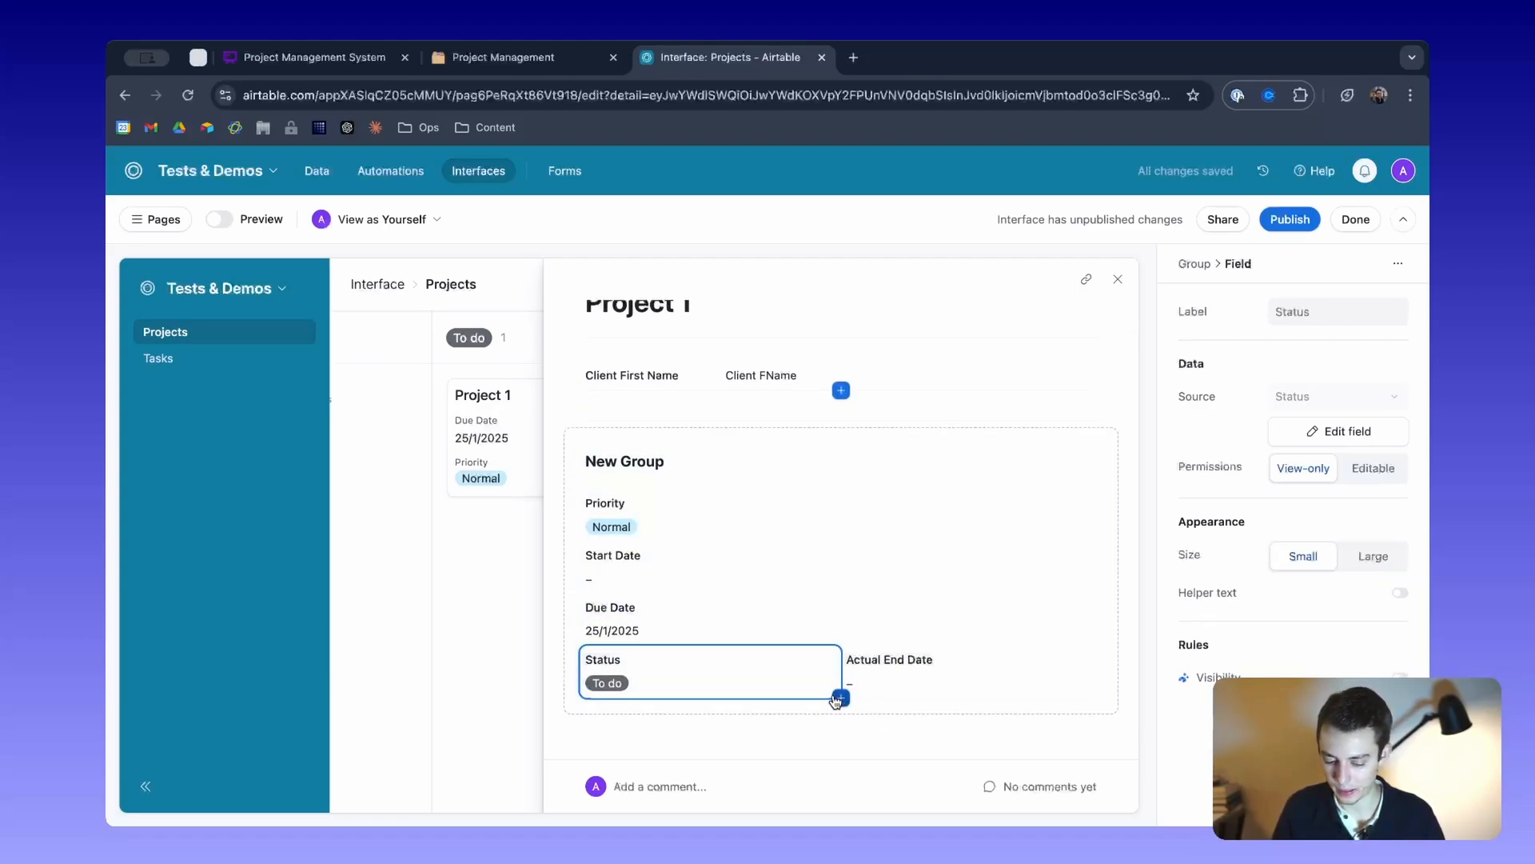
pyautogui.click(840, 699)
pyautogui.scroll(-3, 903, 493)
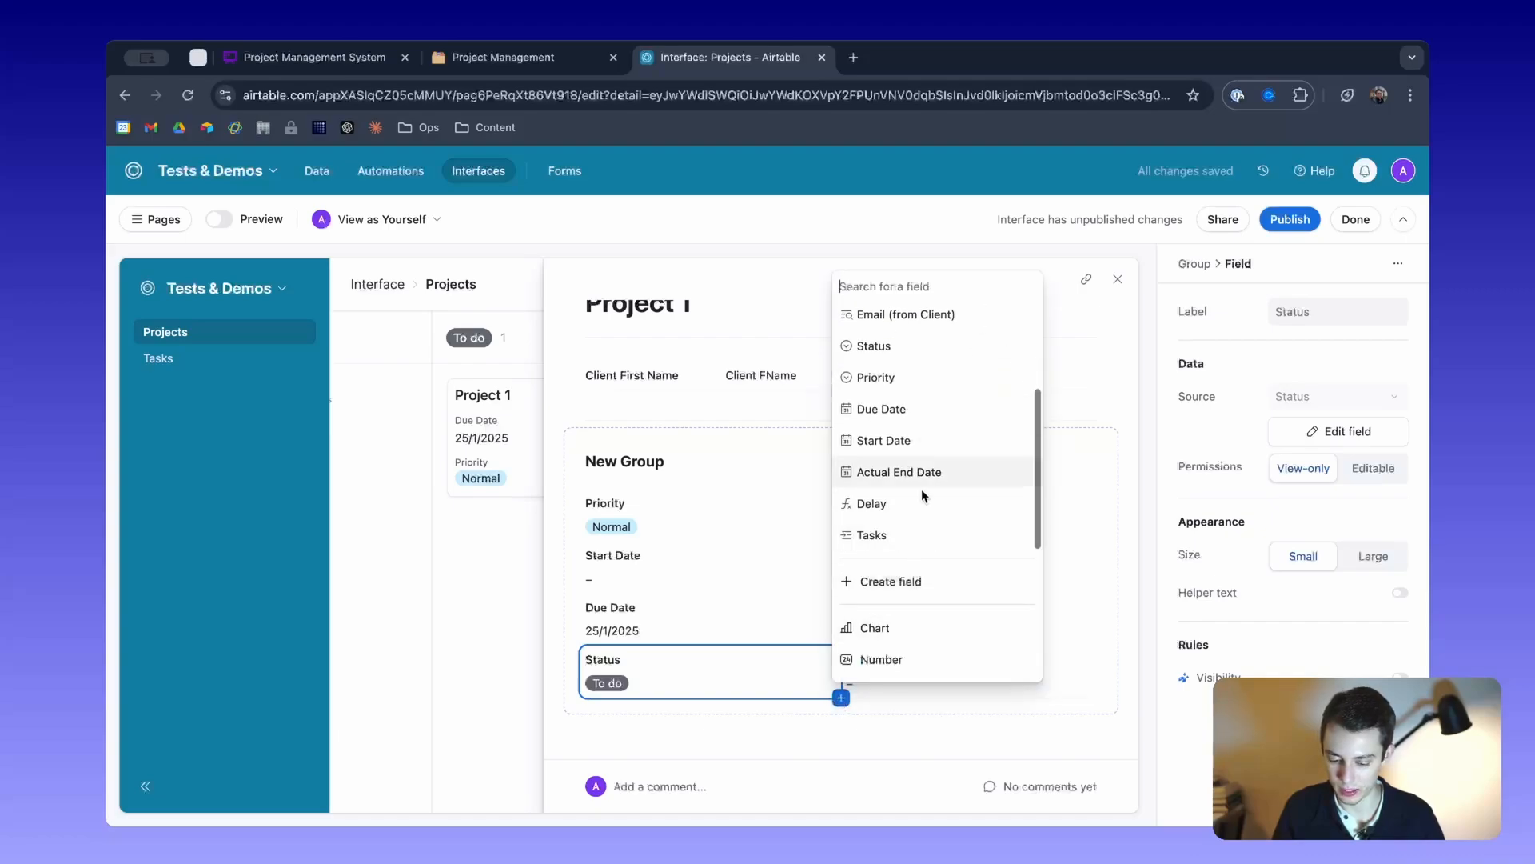
pyautogui.scroll(3, 922, 511)
pyautogui.click(1122, 501)
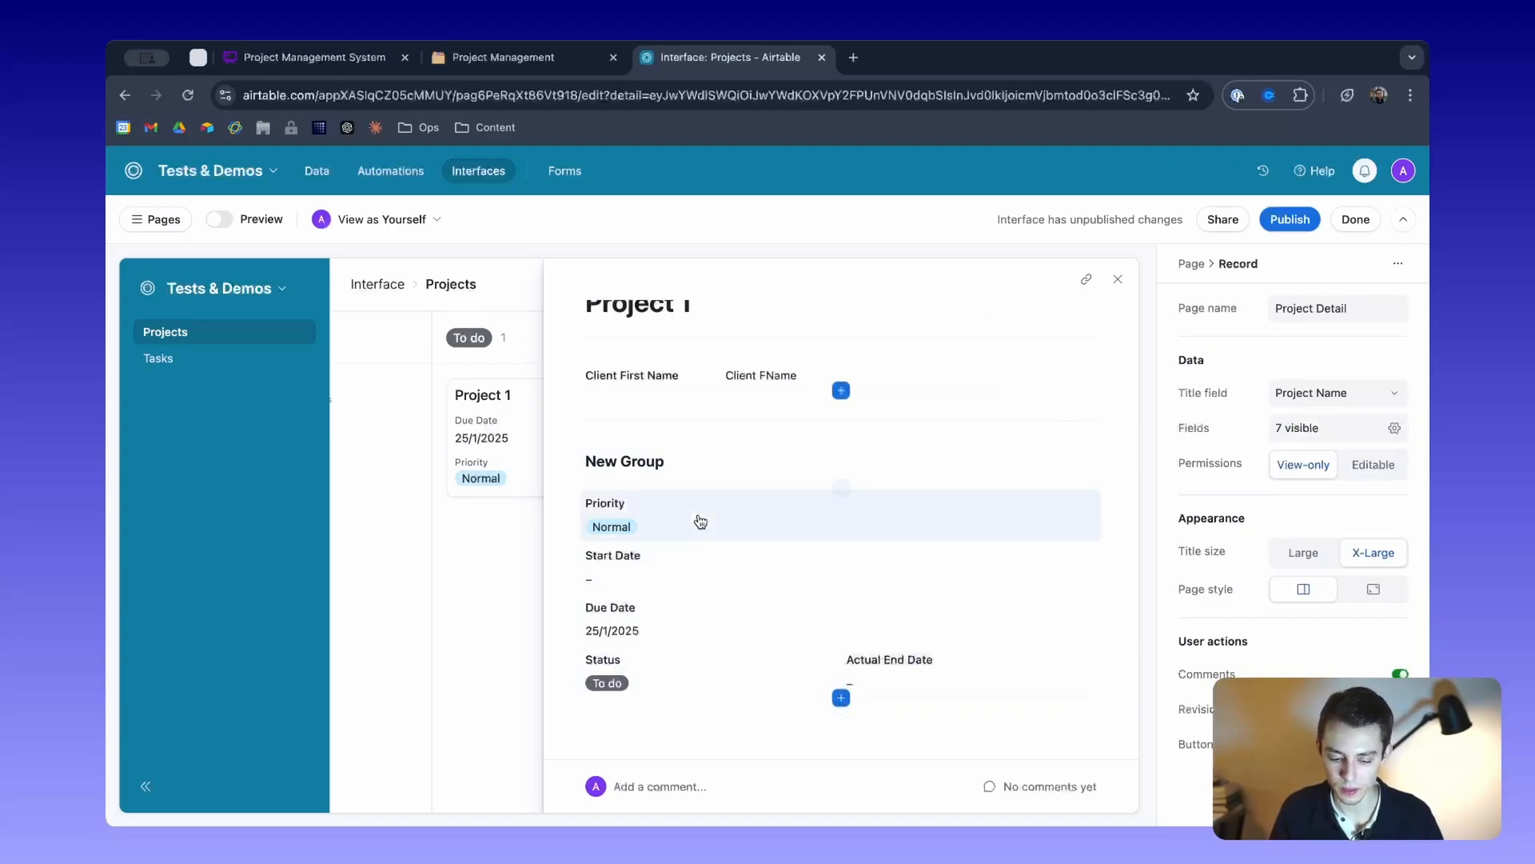
# Try a background color on the new group holding Priority, the date fields and Status.
pyautogui.scroll(1, 700, 522)
pyautogui.click(796, 495)
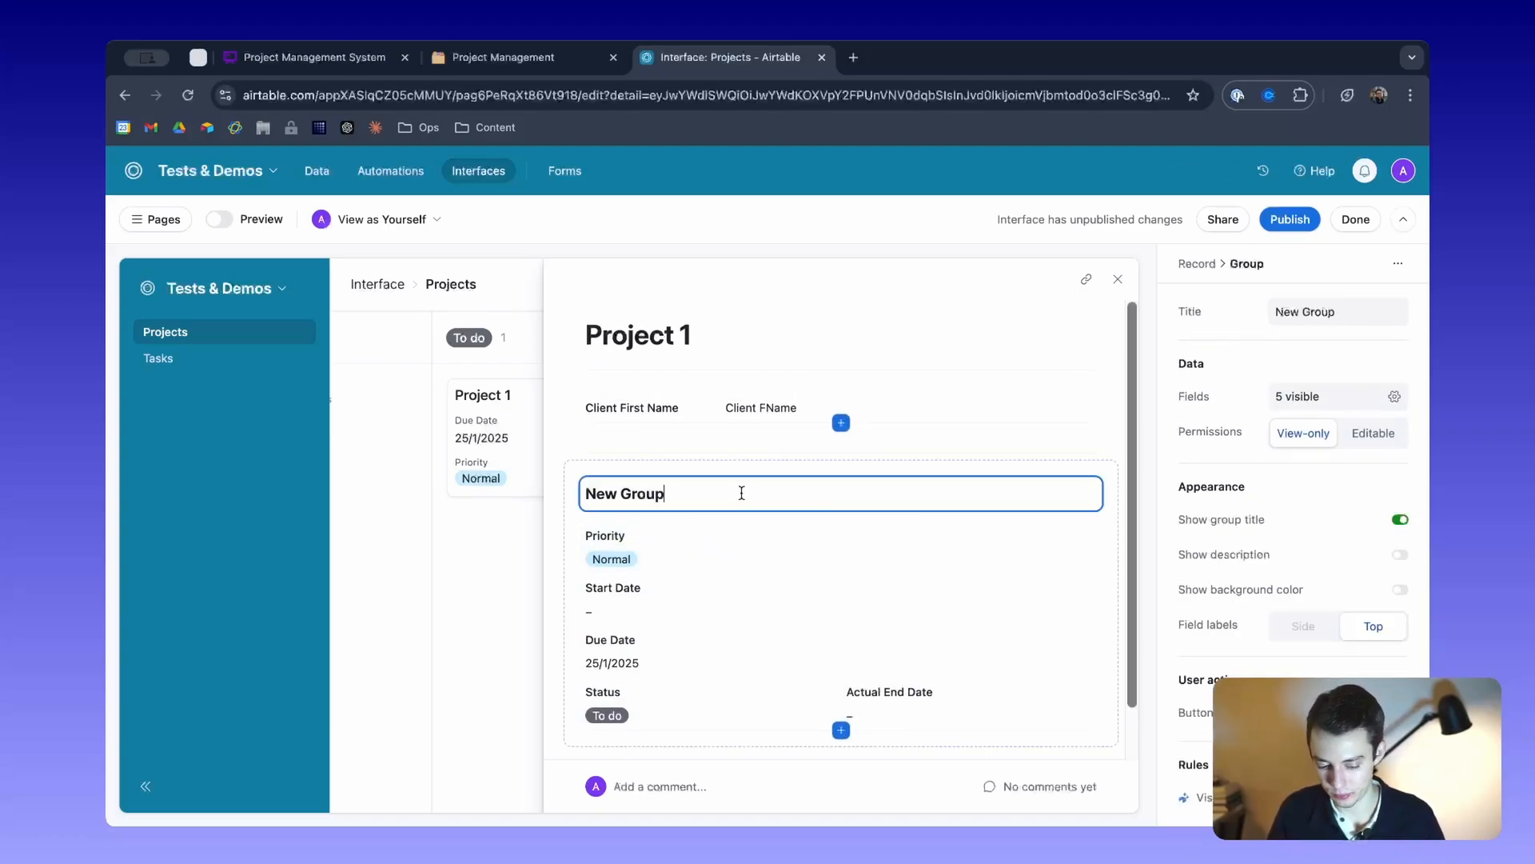
pyautogui.click(695, 476)
pyautogui.click(720, 490)
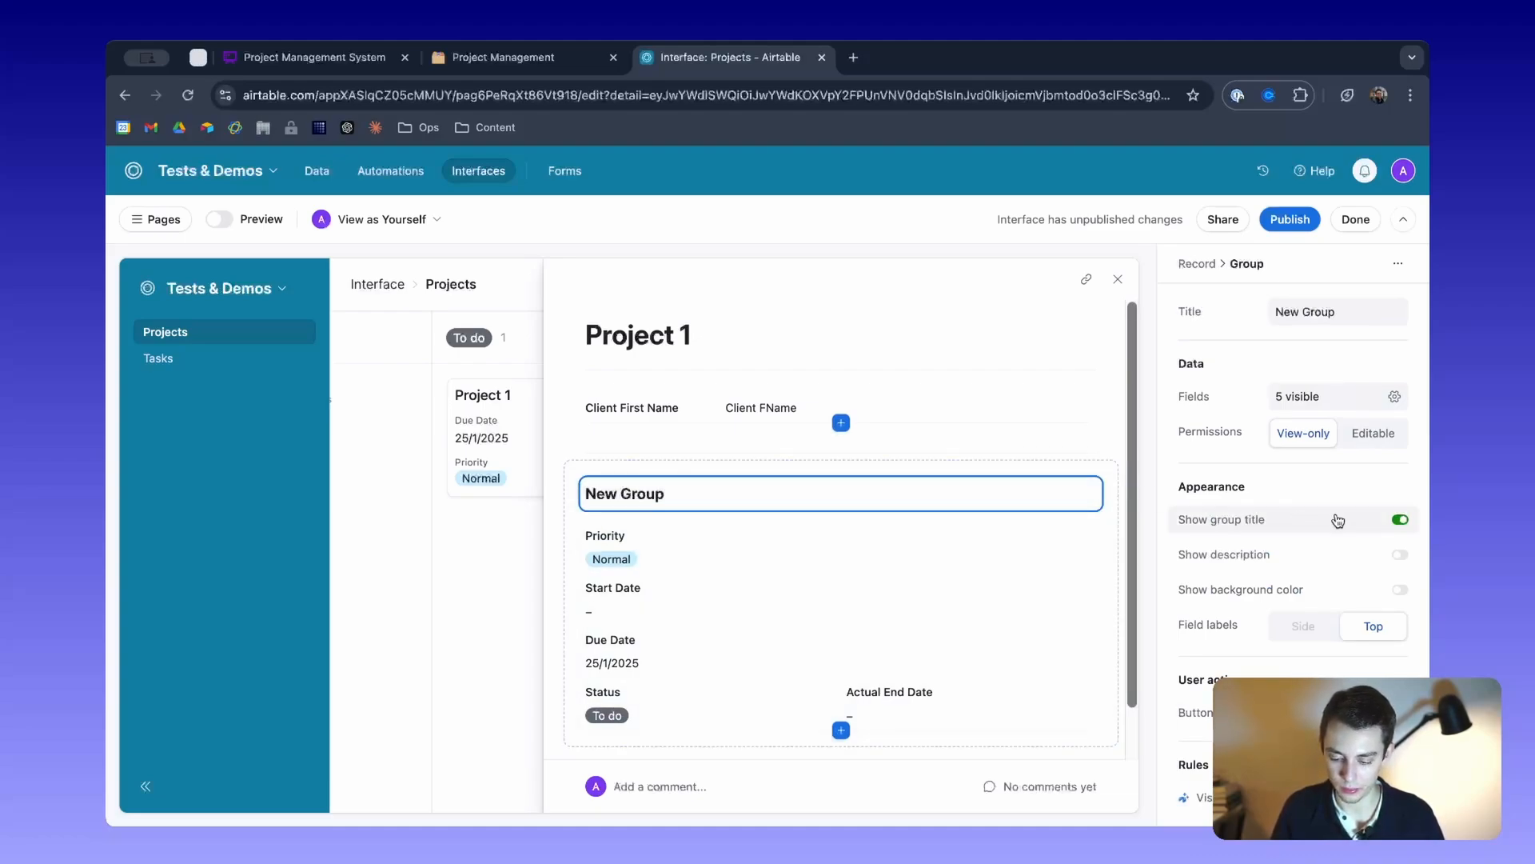
pyautogui.click(1401, 520)
pyautogui.click(1401, 520)
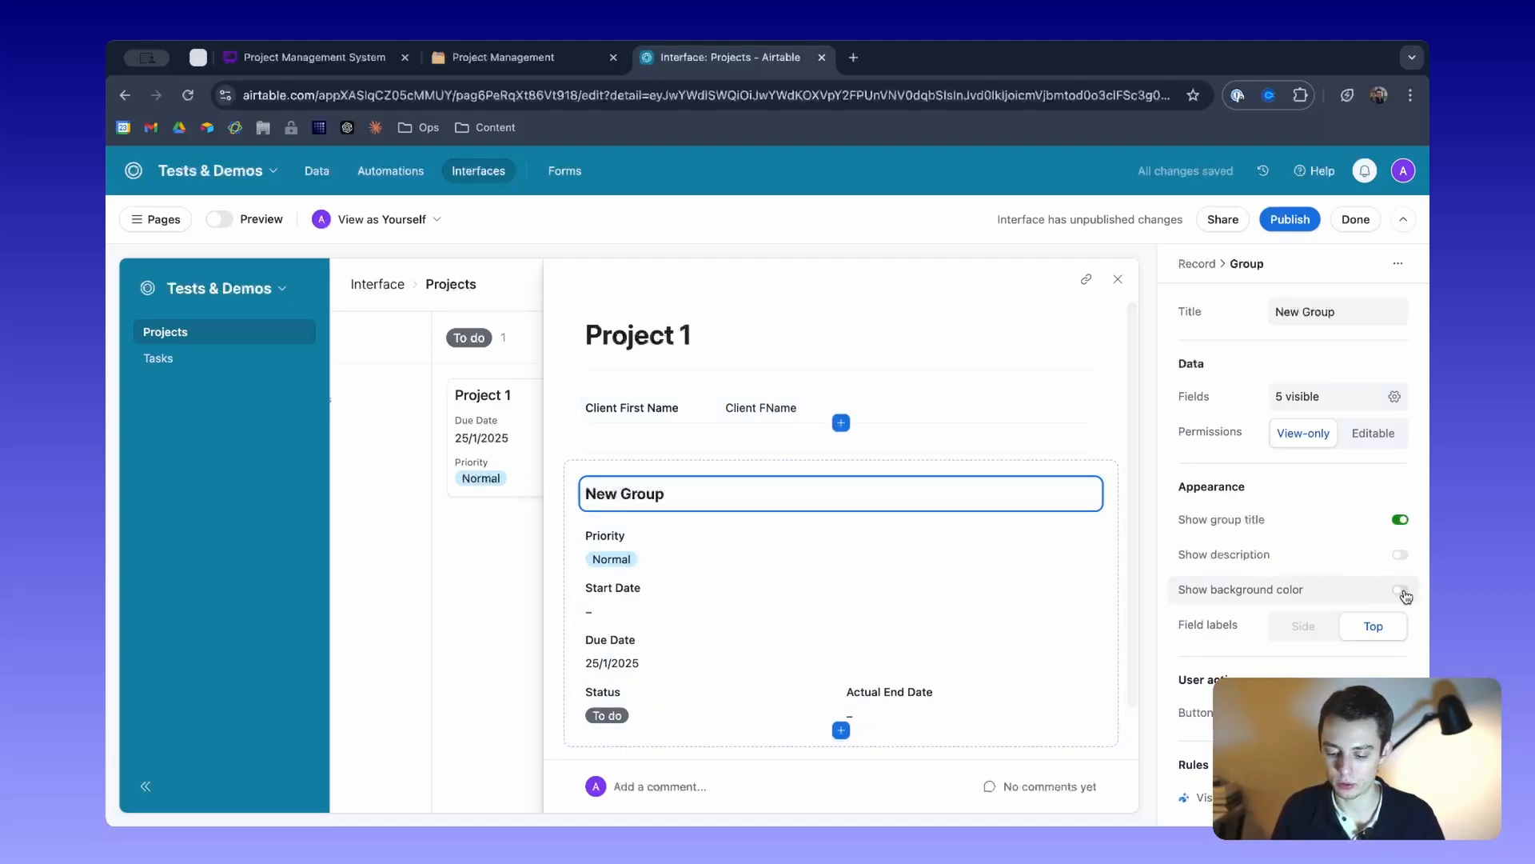
pyautogui.click(1401, 590)
pyautogui.click(1130, 453)
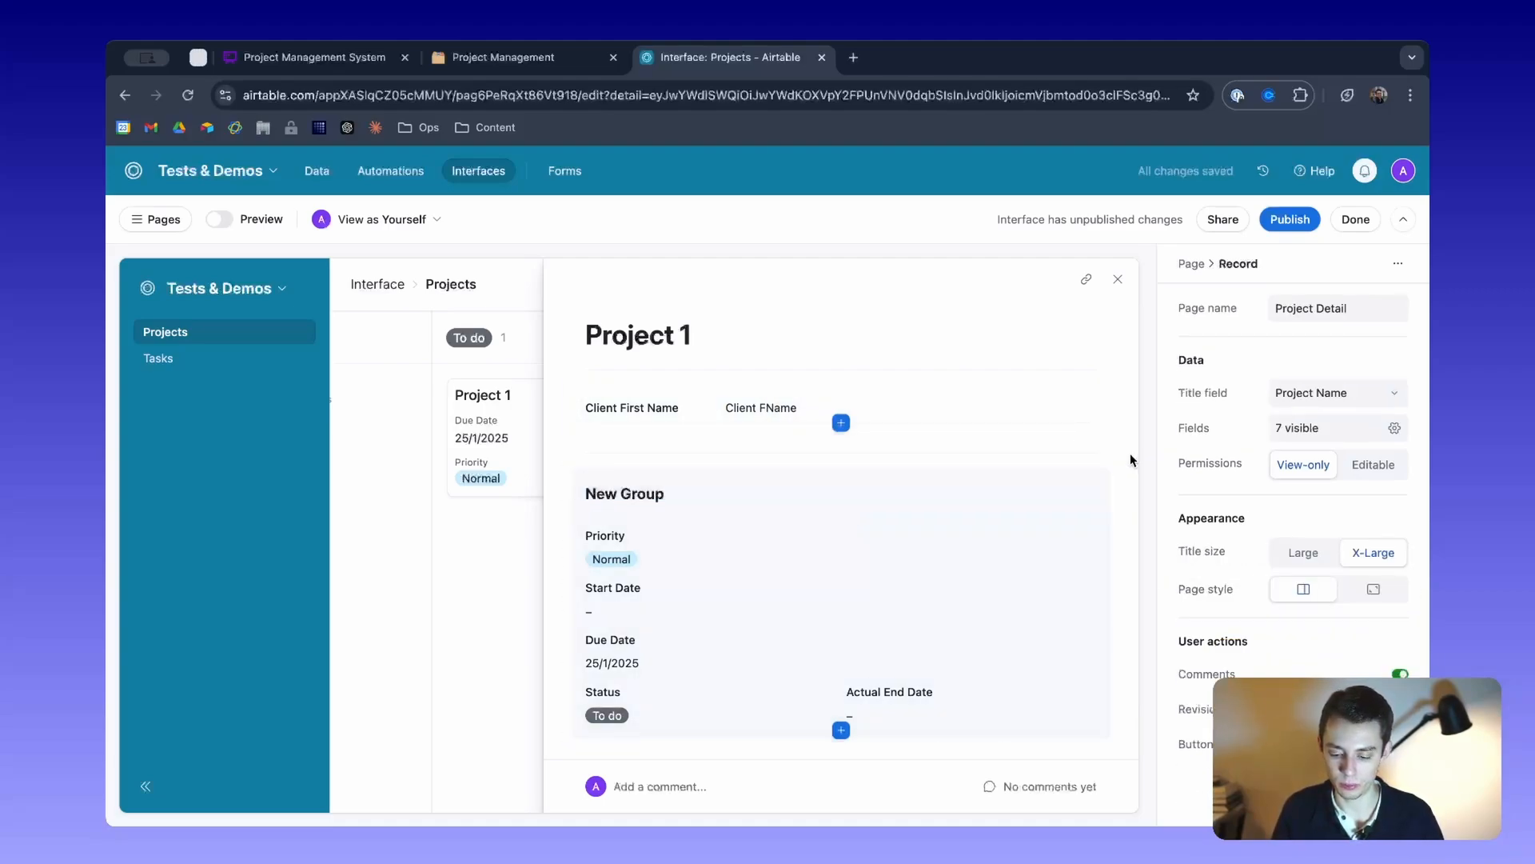
# Turn off the new group's background color and hide its group title.
pyautogui.click(1007, 498)
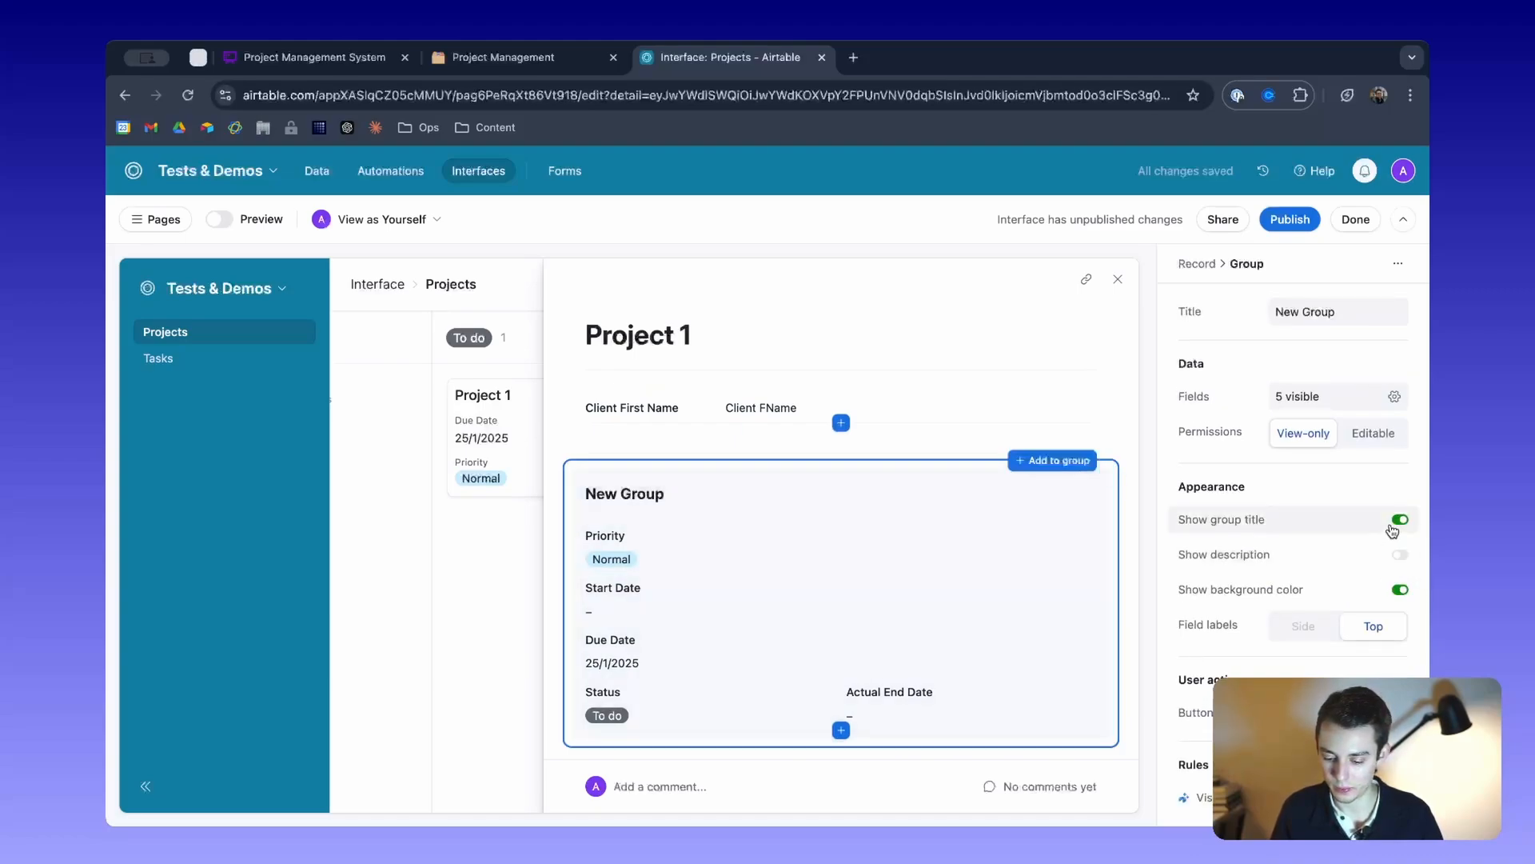
pyautogui.click(1400, 590)
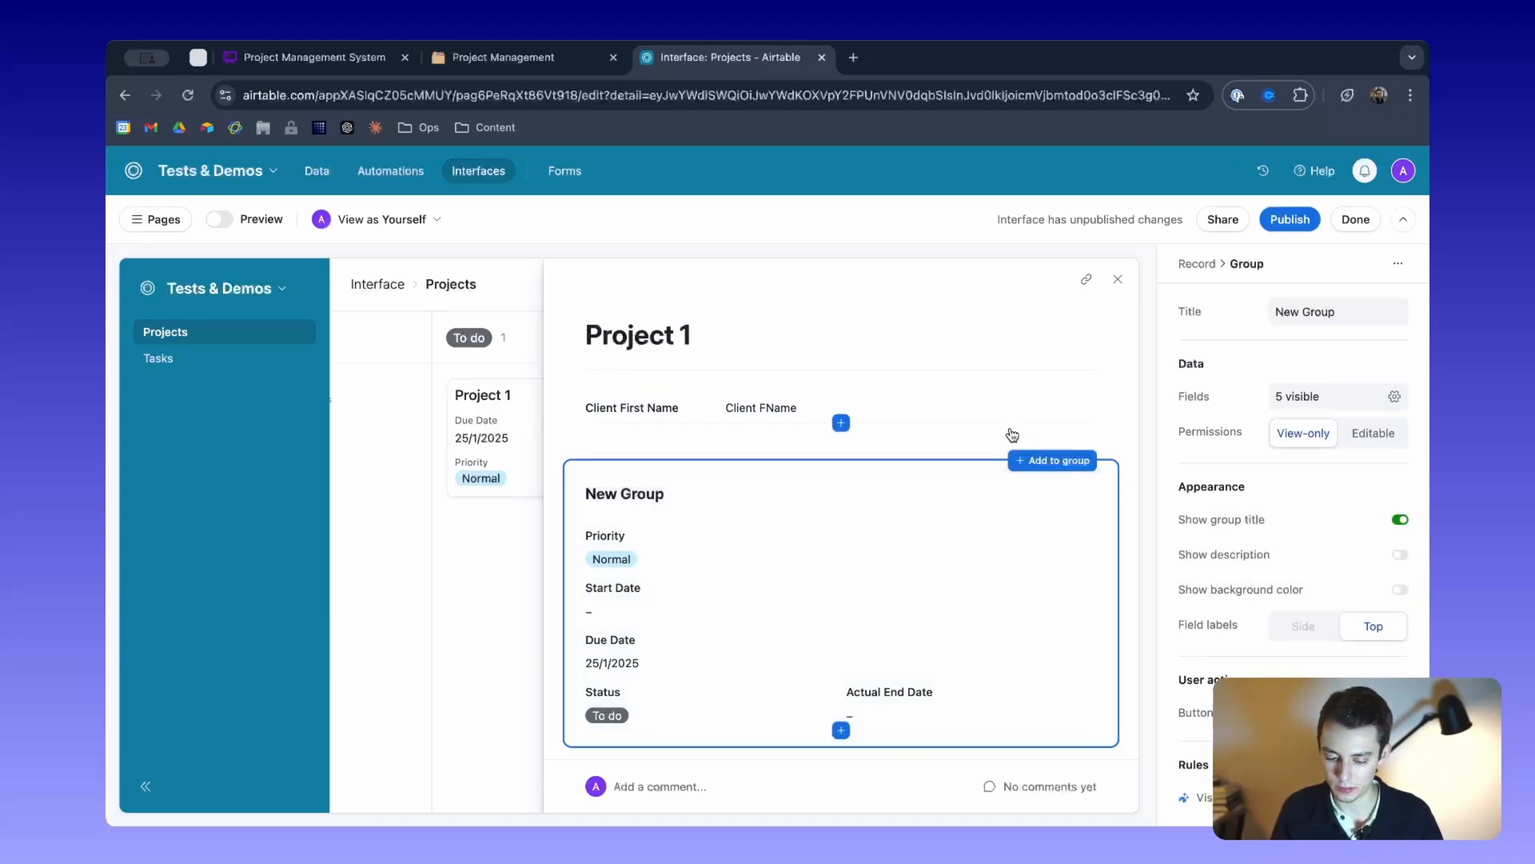
pyautogui.click(1399, 519)
pyautogui.click(909, 375)
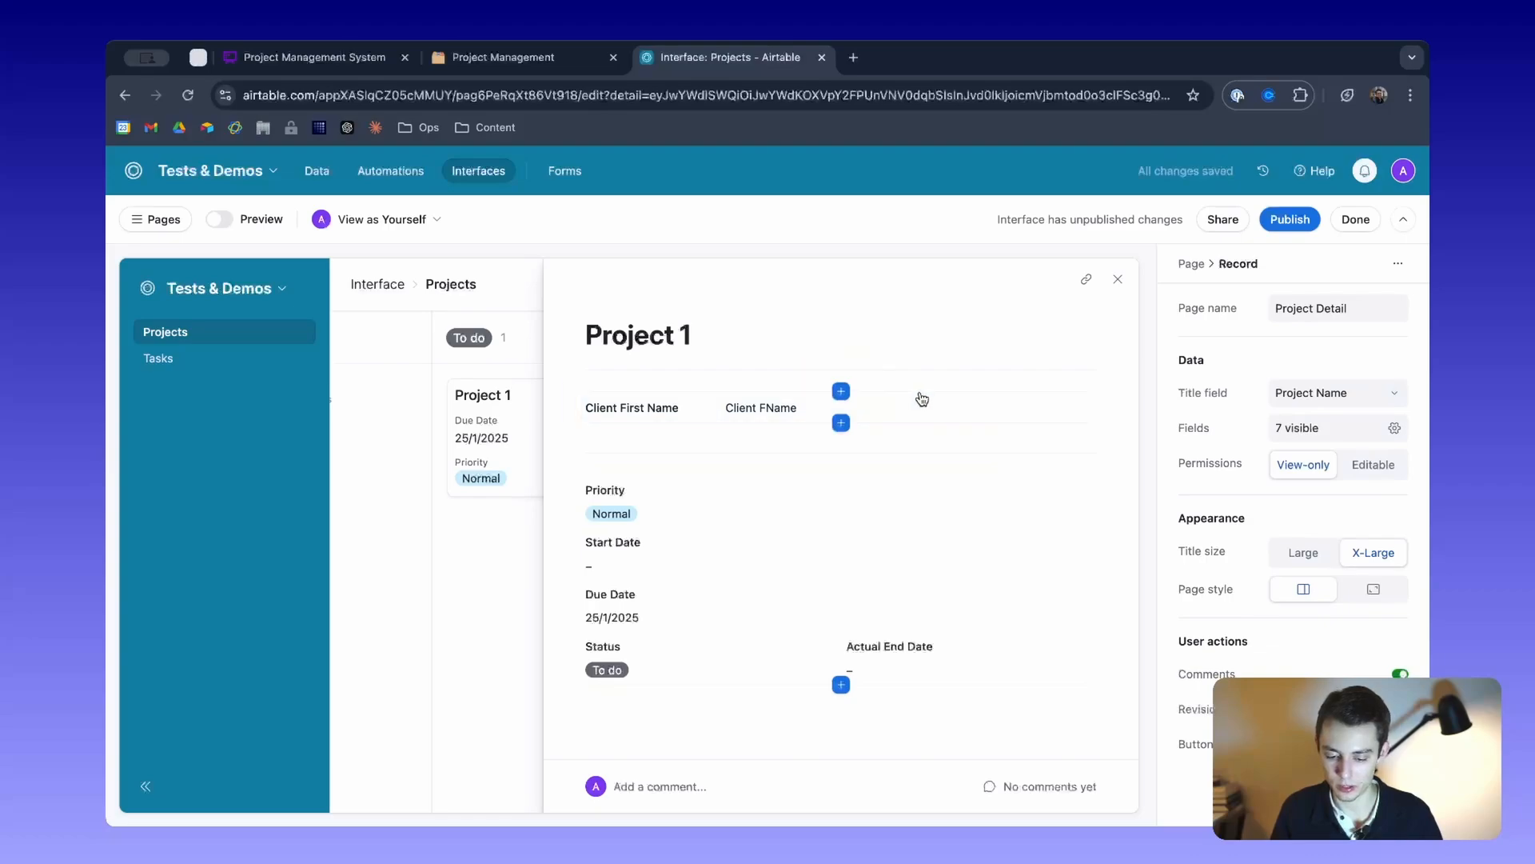
# Show a background color on the client group and add the Email (from Client) field below Client First Name.
pyautogui.click(965, 384)
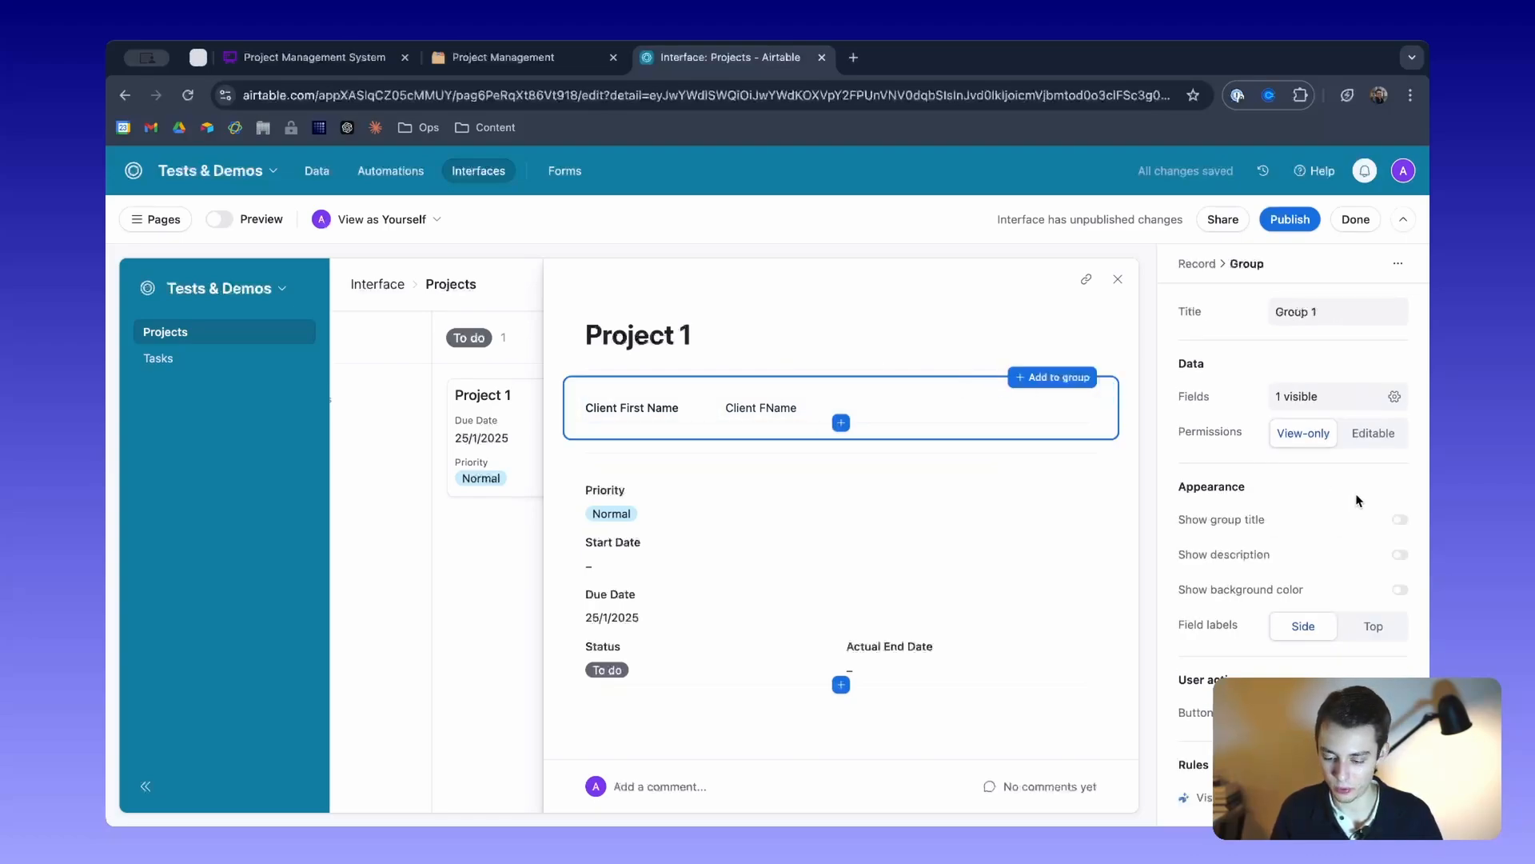
pyautogui.click(841, 422)
pyautogui.scroll(-1, 750, 590)
pyautogui.scroll(1, 751, 590)
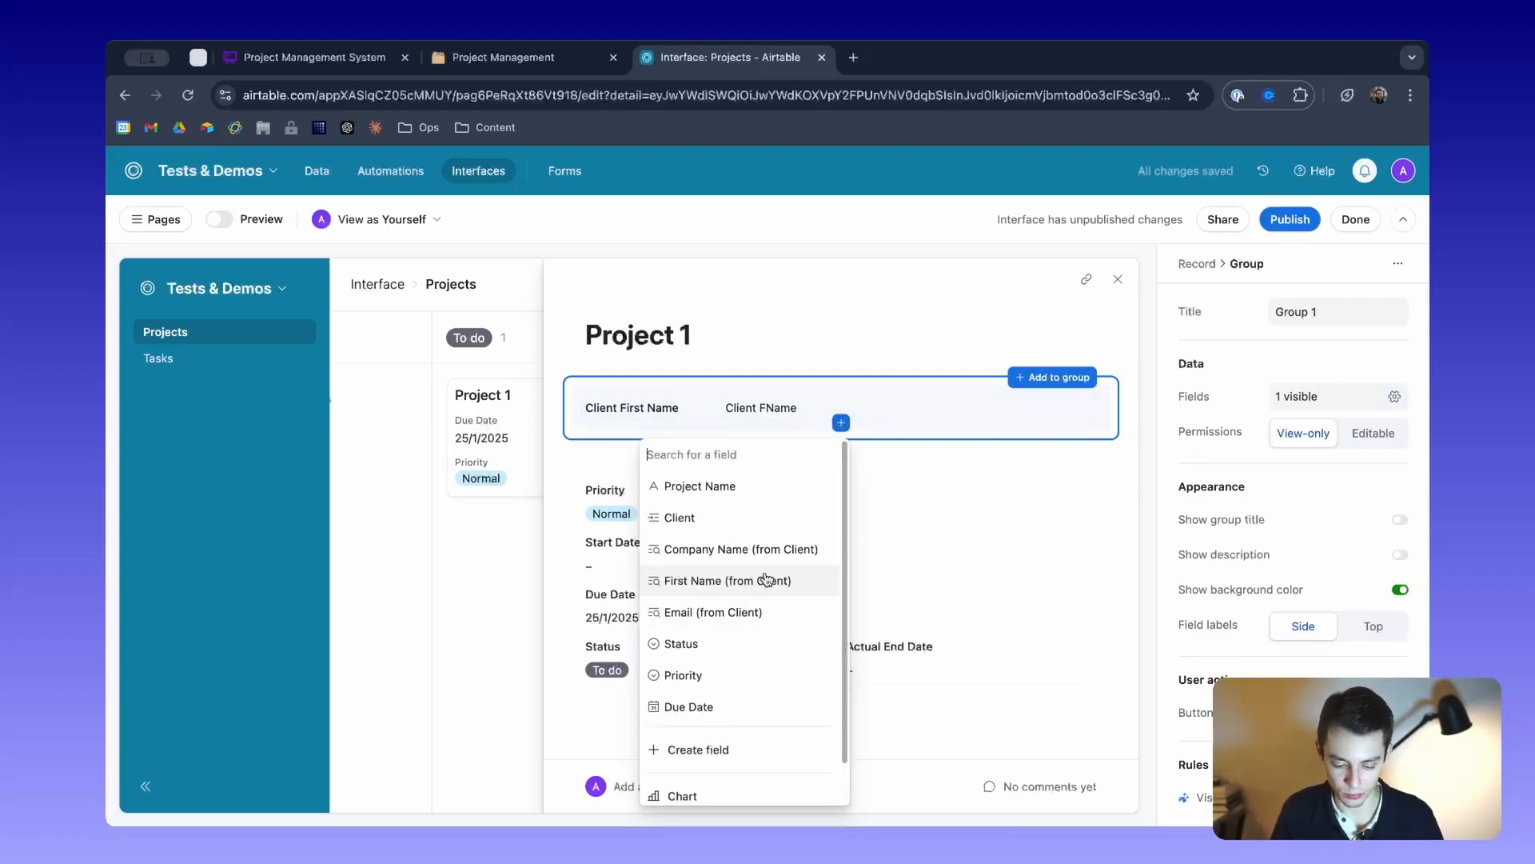
pyautogui.click(748, 615)
pyautogui.click(1135, 456)
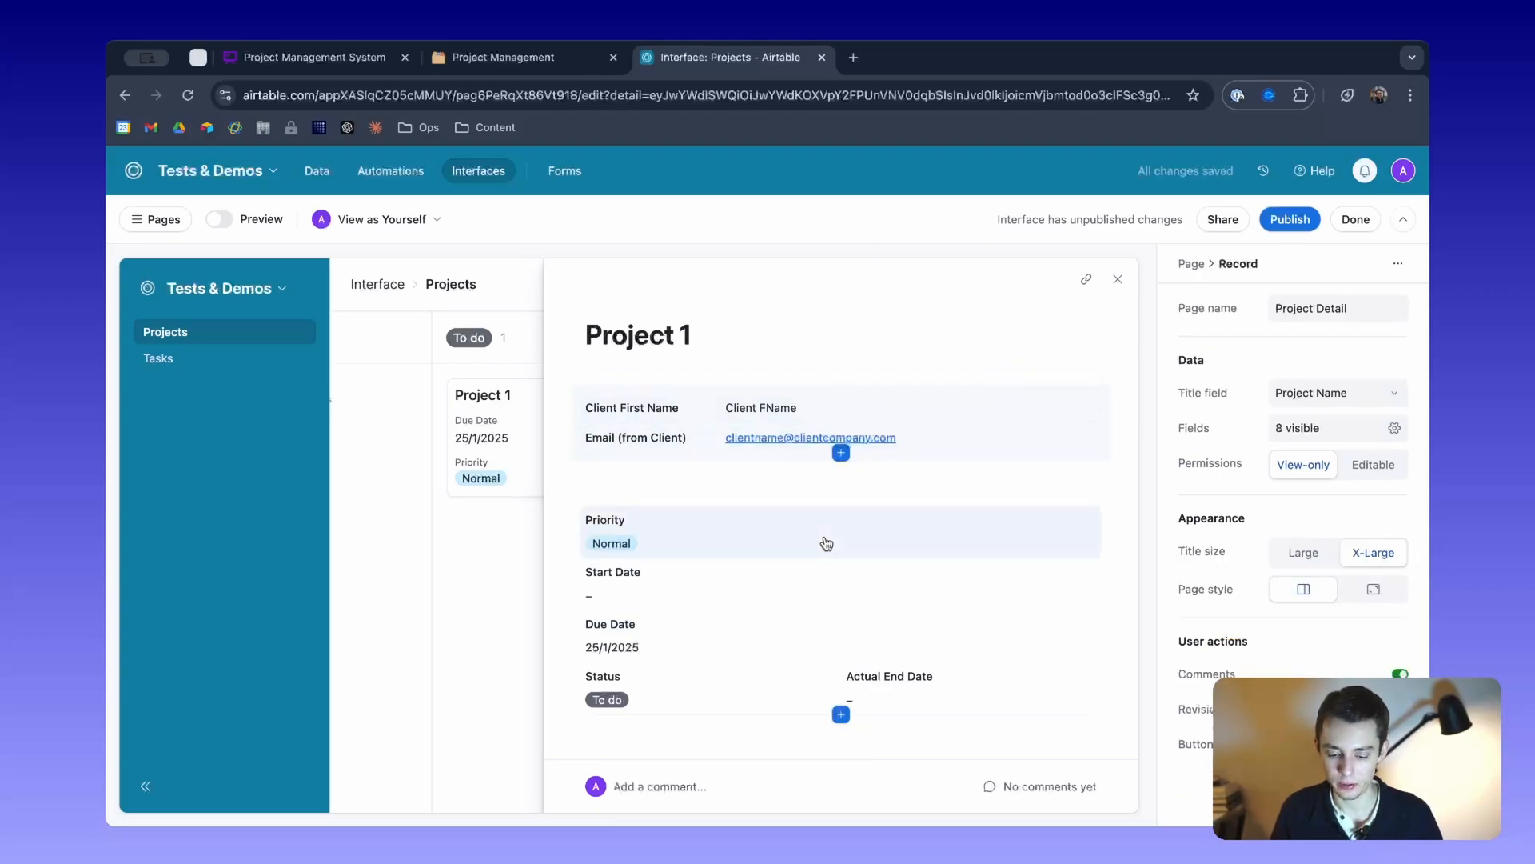
# Turn off comments on the Project Detail page and set the page's permissions to Editable.
pyautogui.moveTo(994, 486)
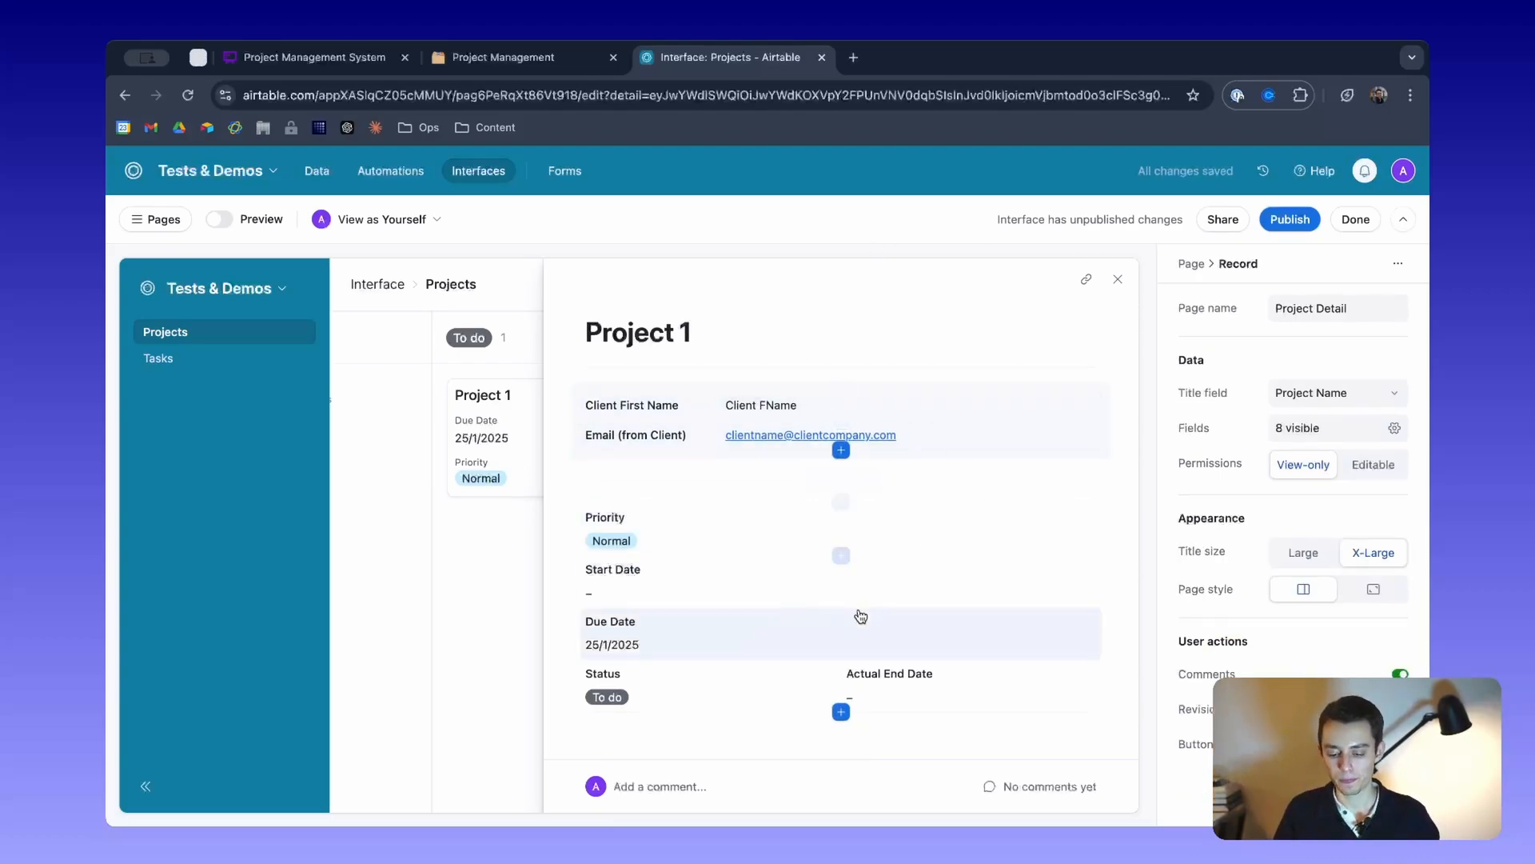
pyautogui.scroll(-1, 858, 616)
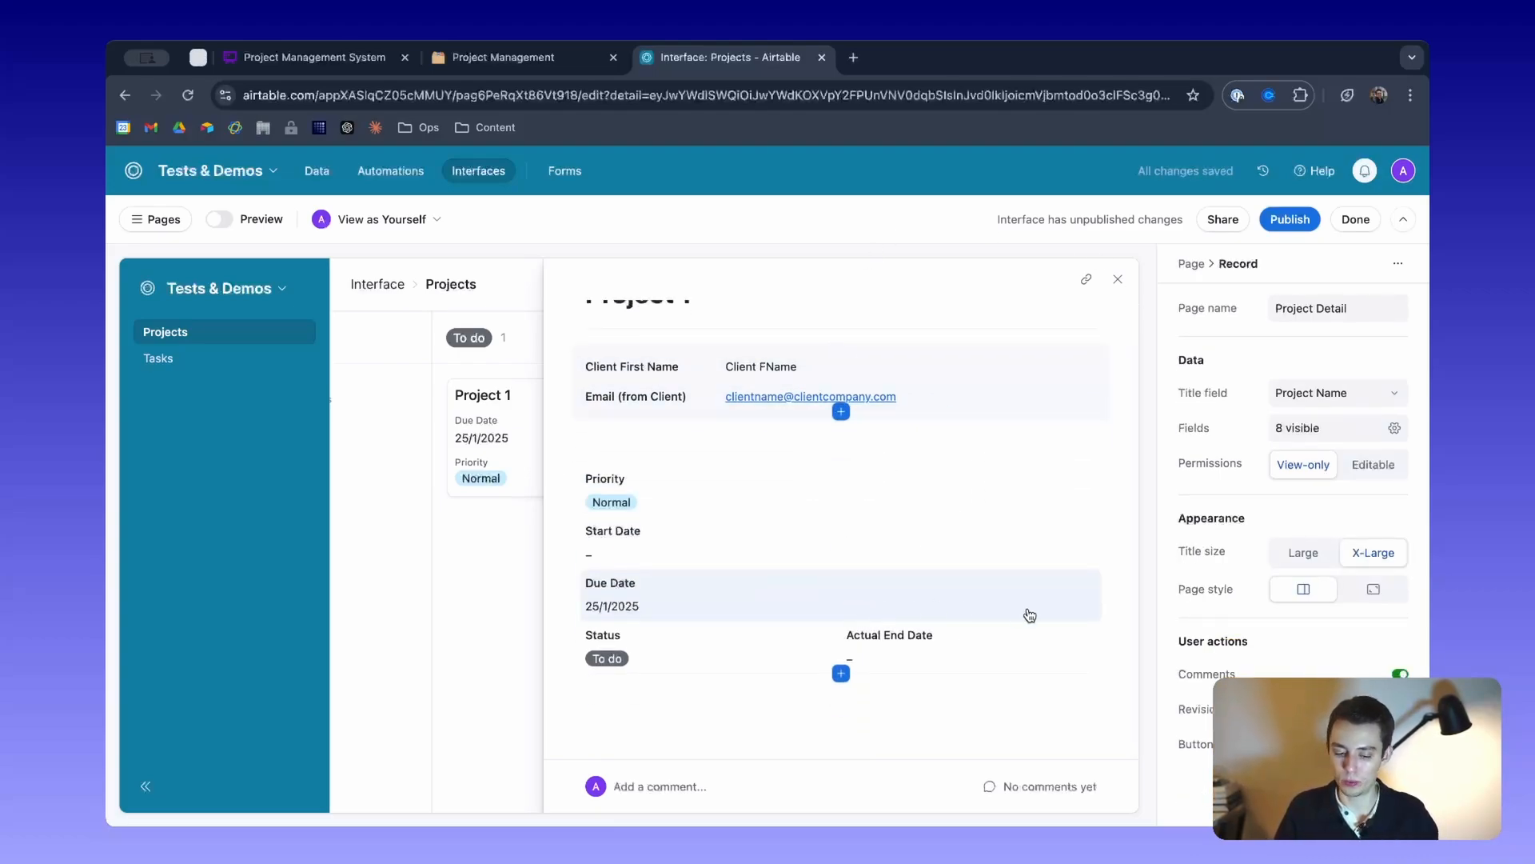
pyautogui.scroll(1, 839, 640)
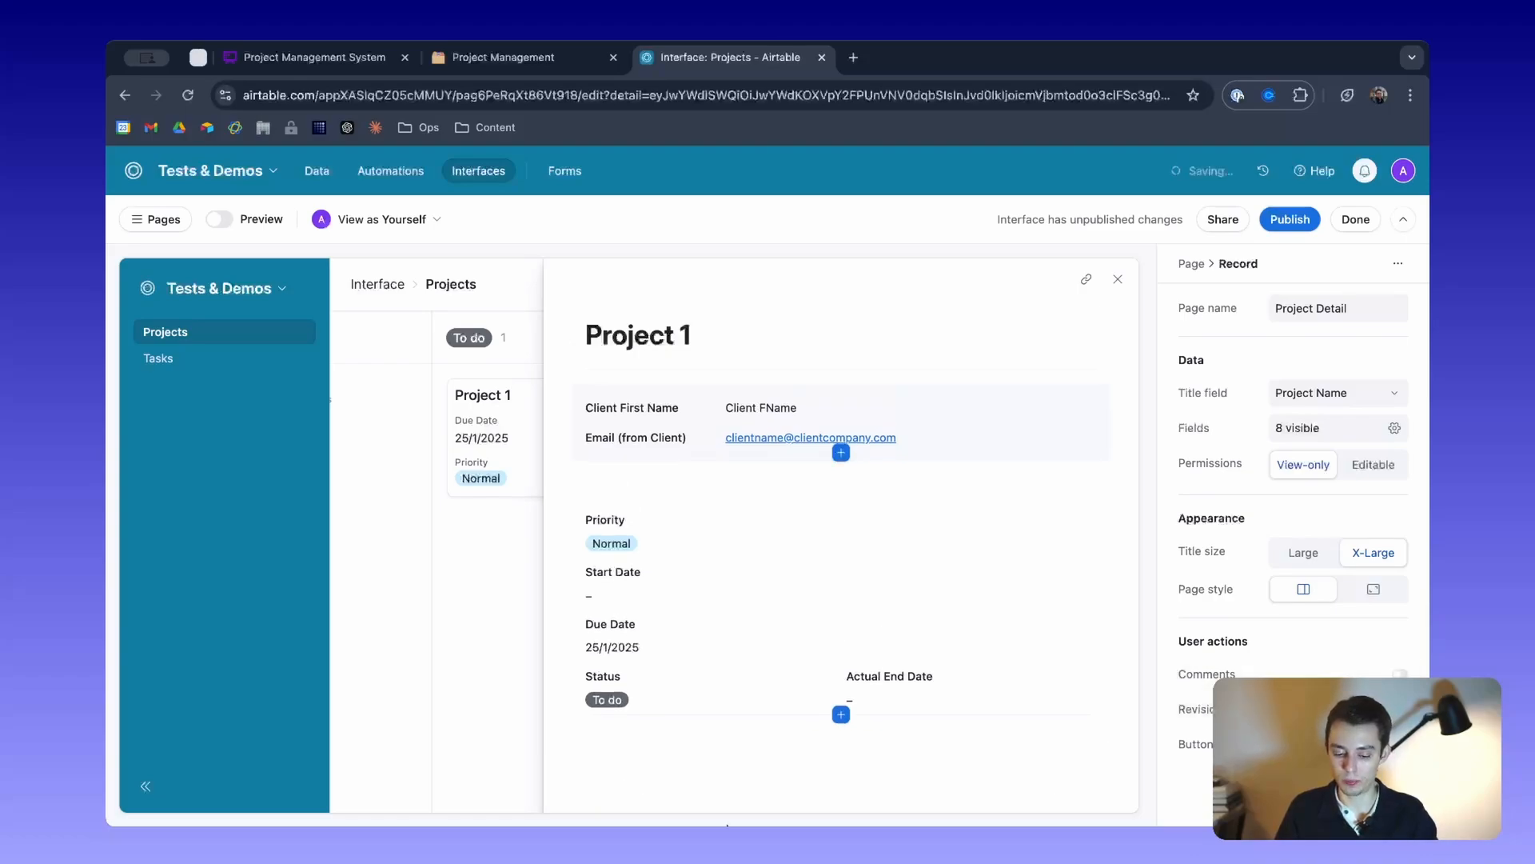
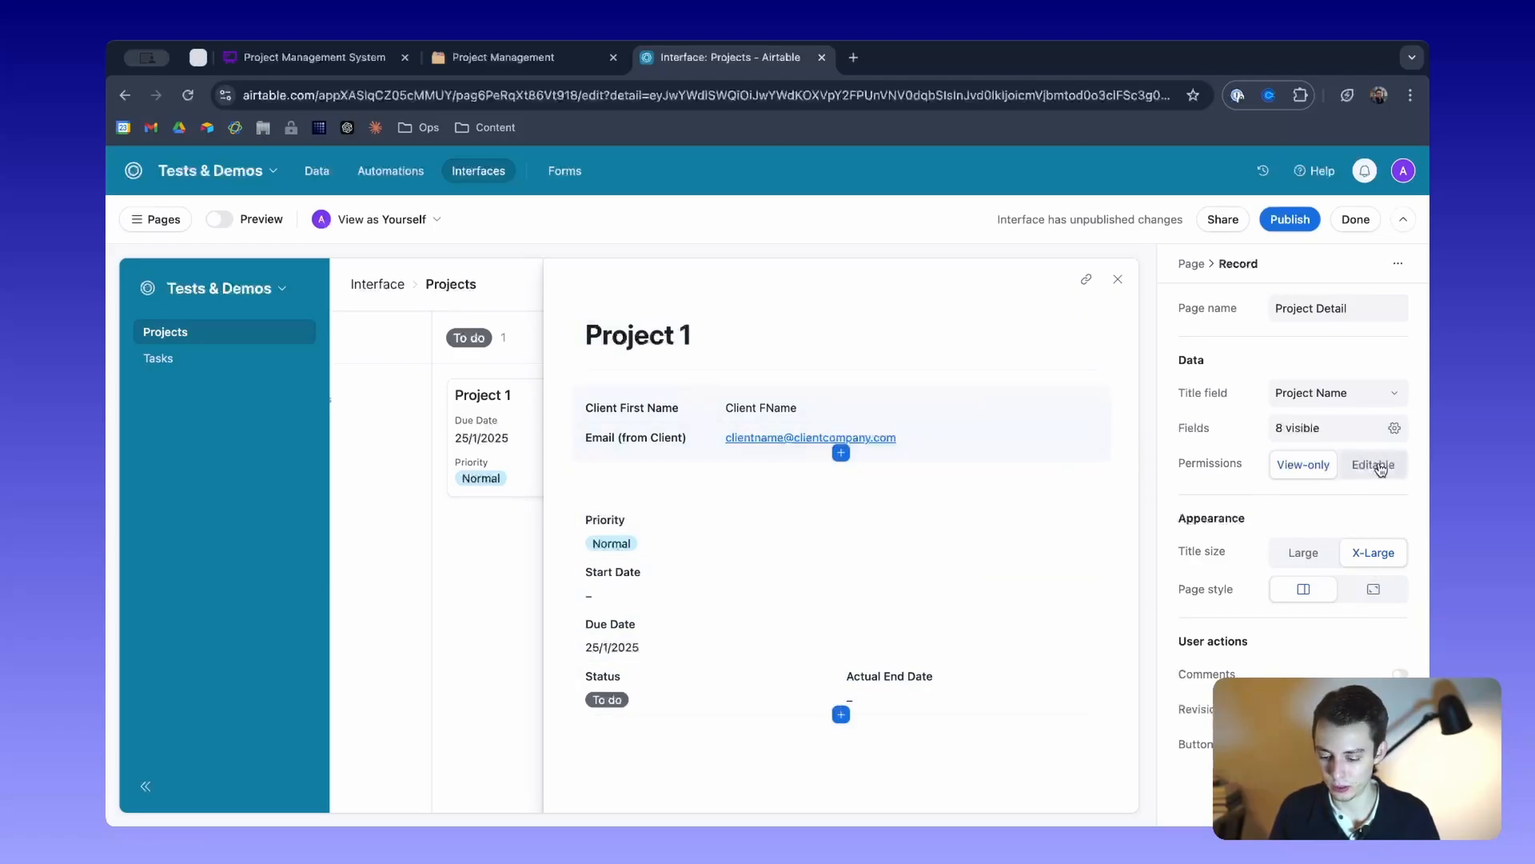
pyautogui.click(1376, 465)
pyautogui.click(960, 535)
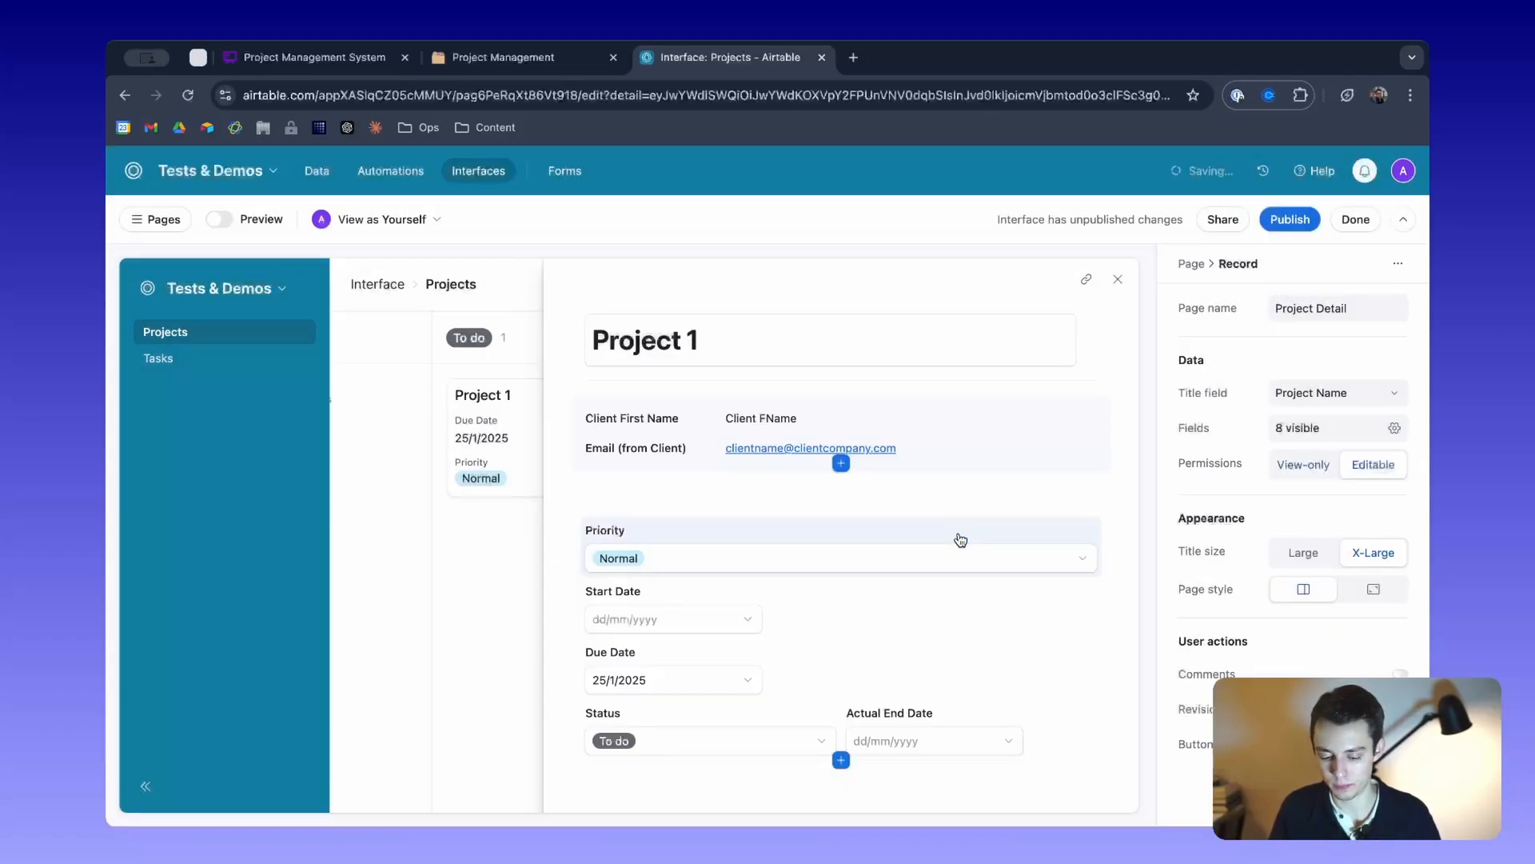
pyautogui.scroll(-1, 679, 556)
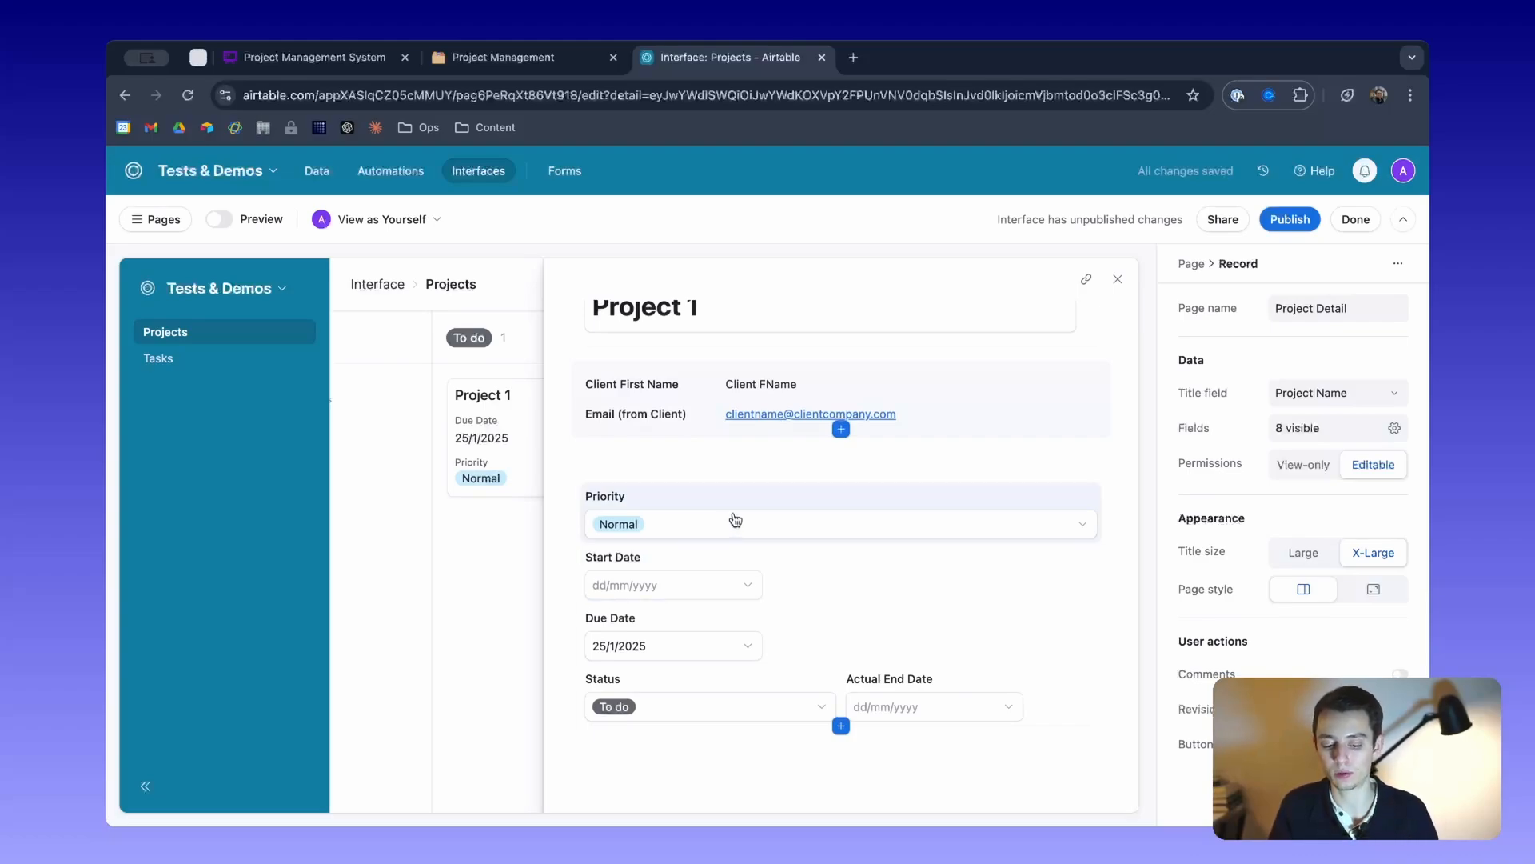
pyautogui.click(707, 536)
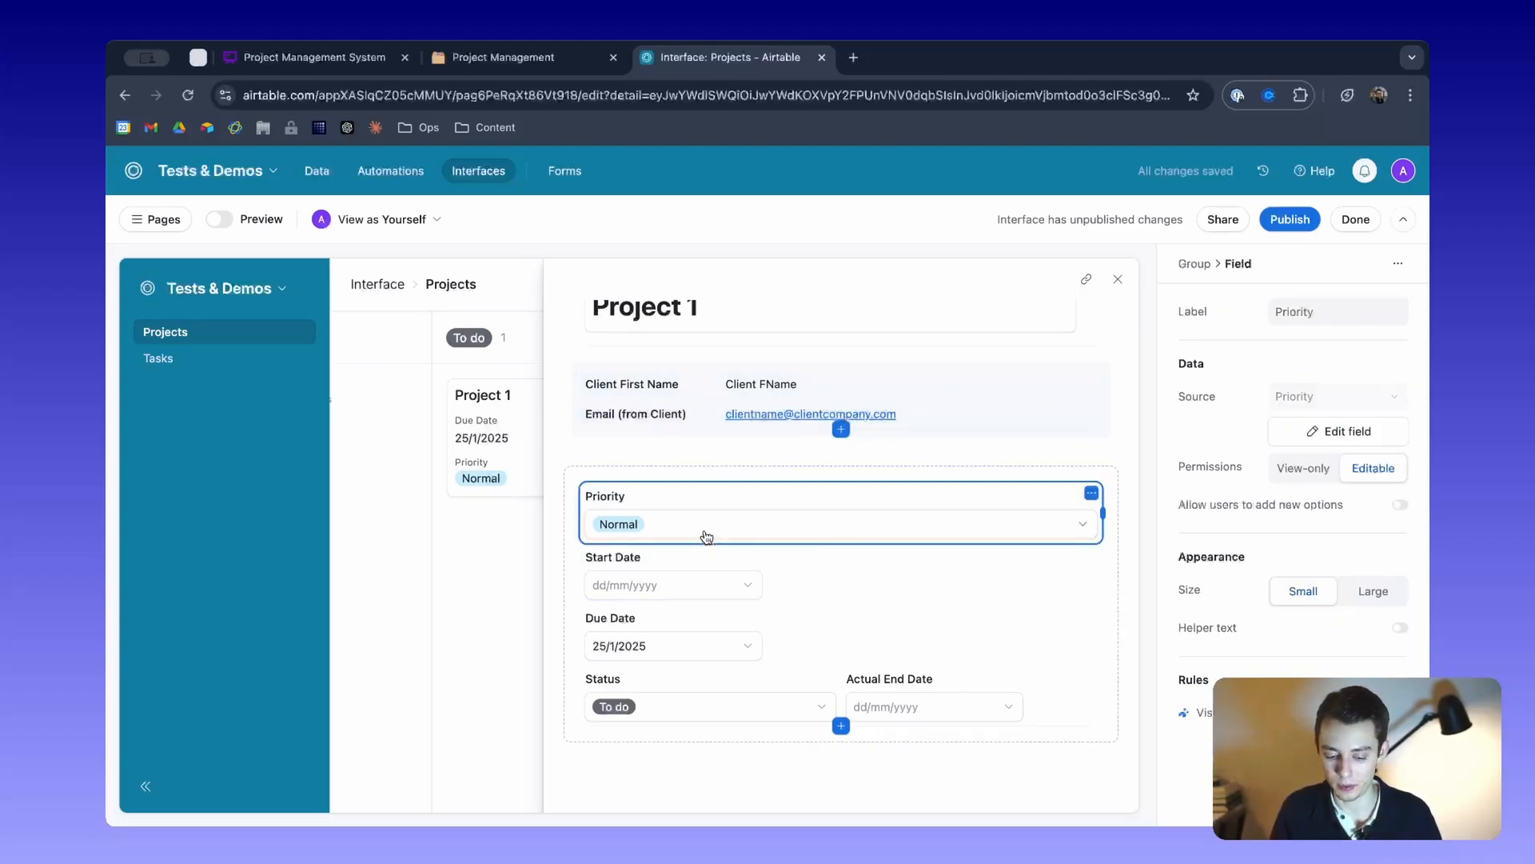
pyautogui.scroll(1, 720, 408)
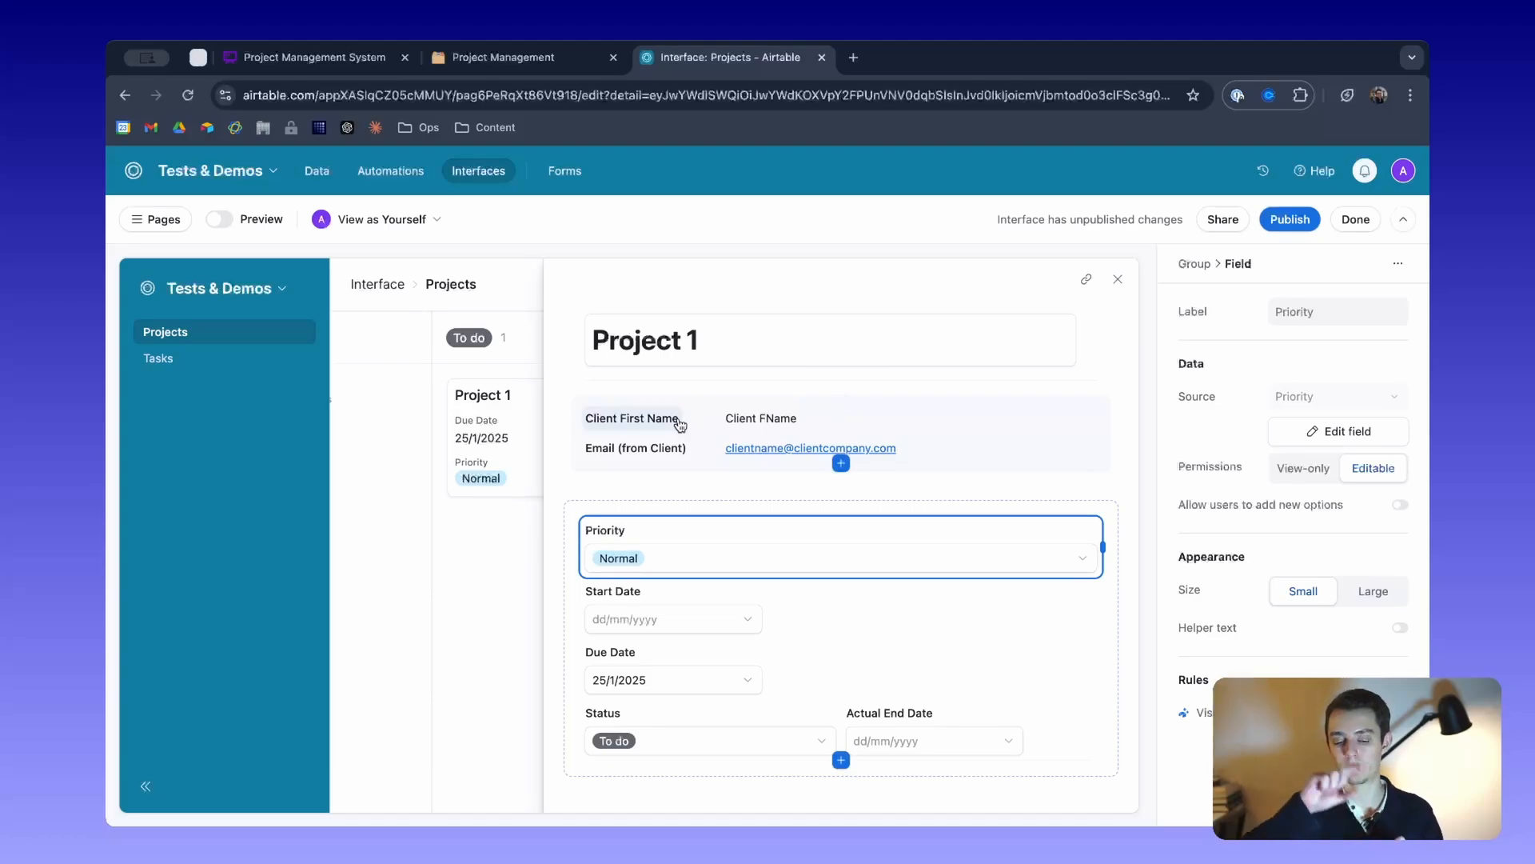
# Add the Company Name (from Client) and Client fields to the client group, hiding Email on the linked client card.
pyautogui.click(841, 463)
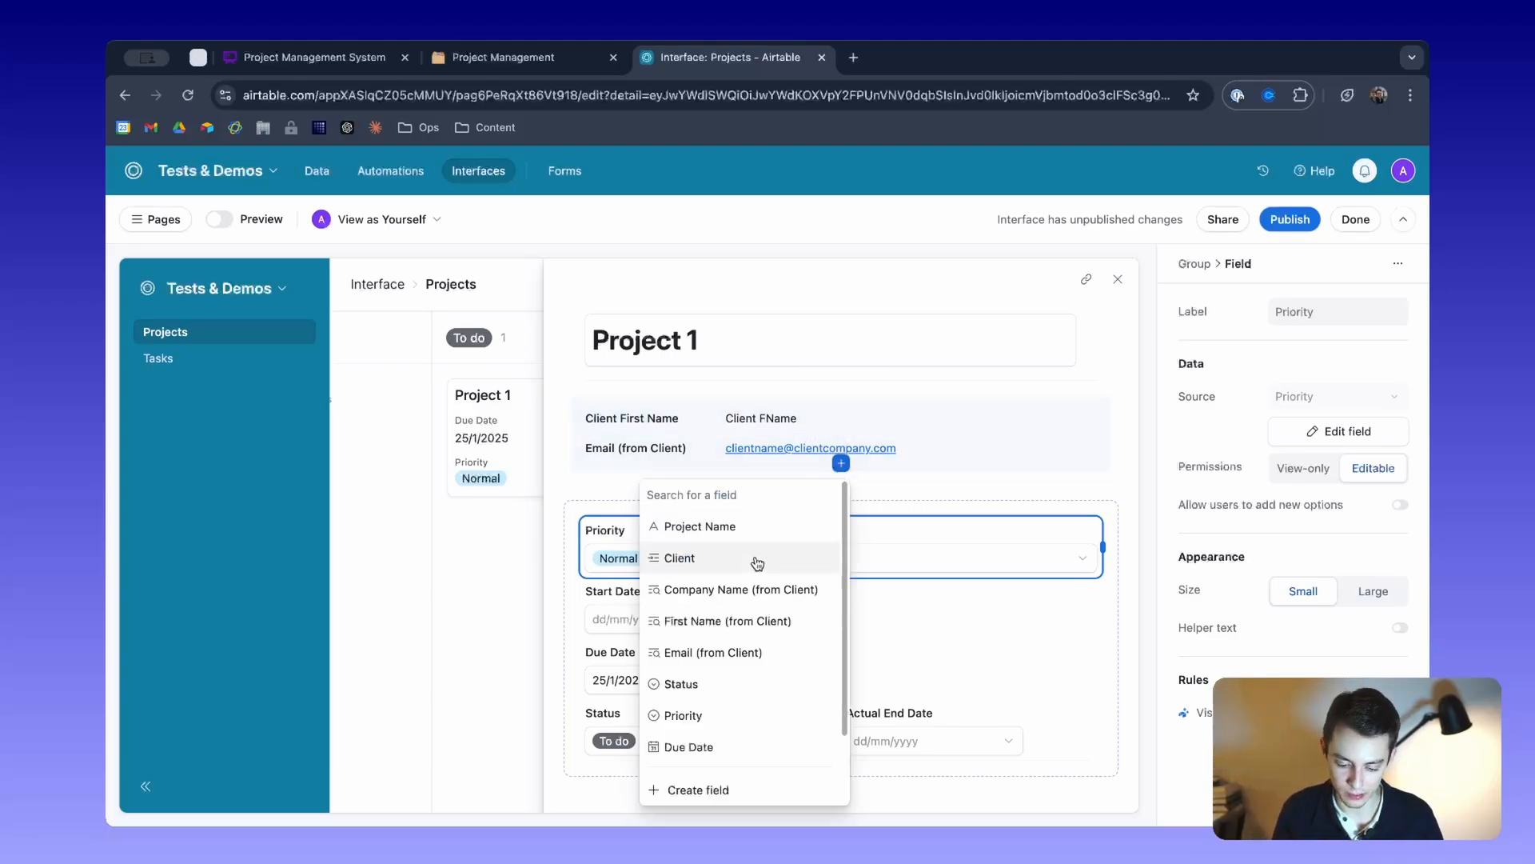
pyautogui.click(758, 590)
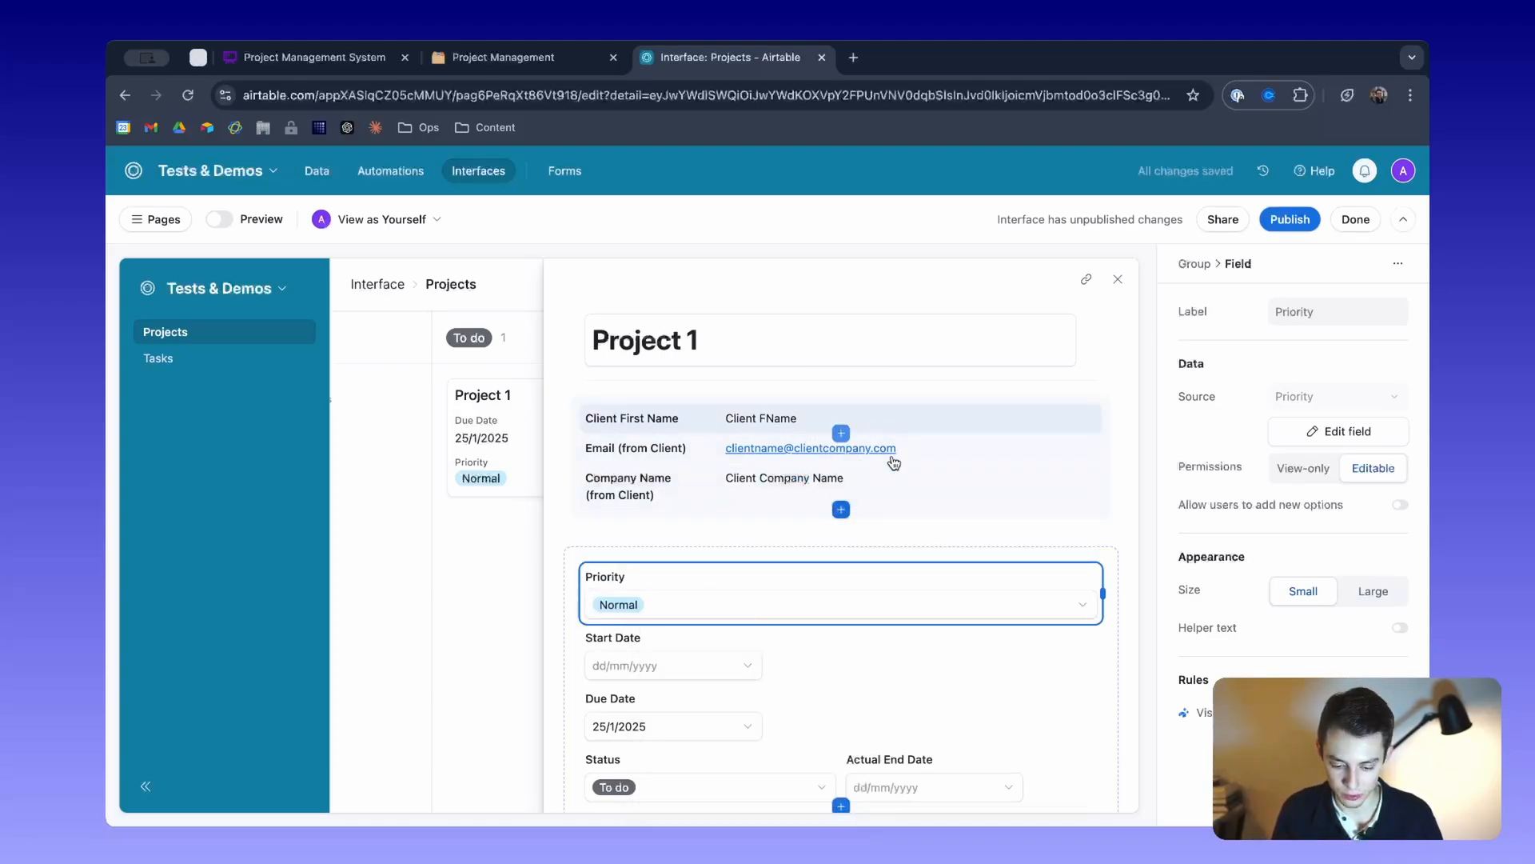
pyautogui.click(840, 509)
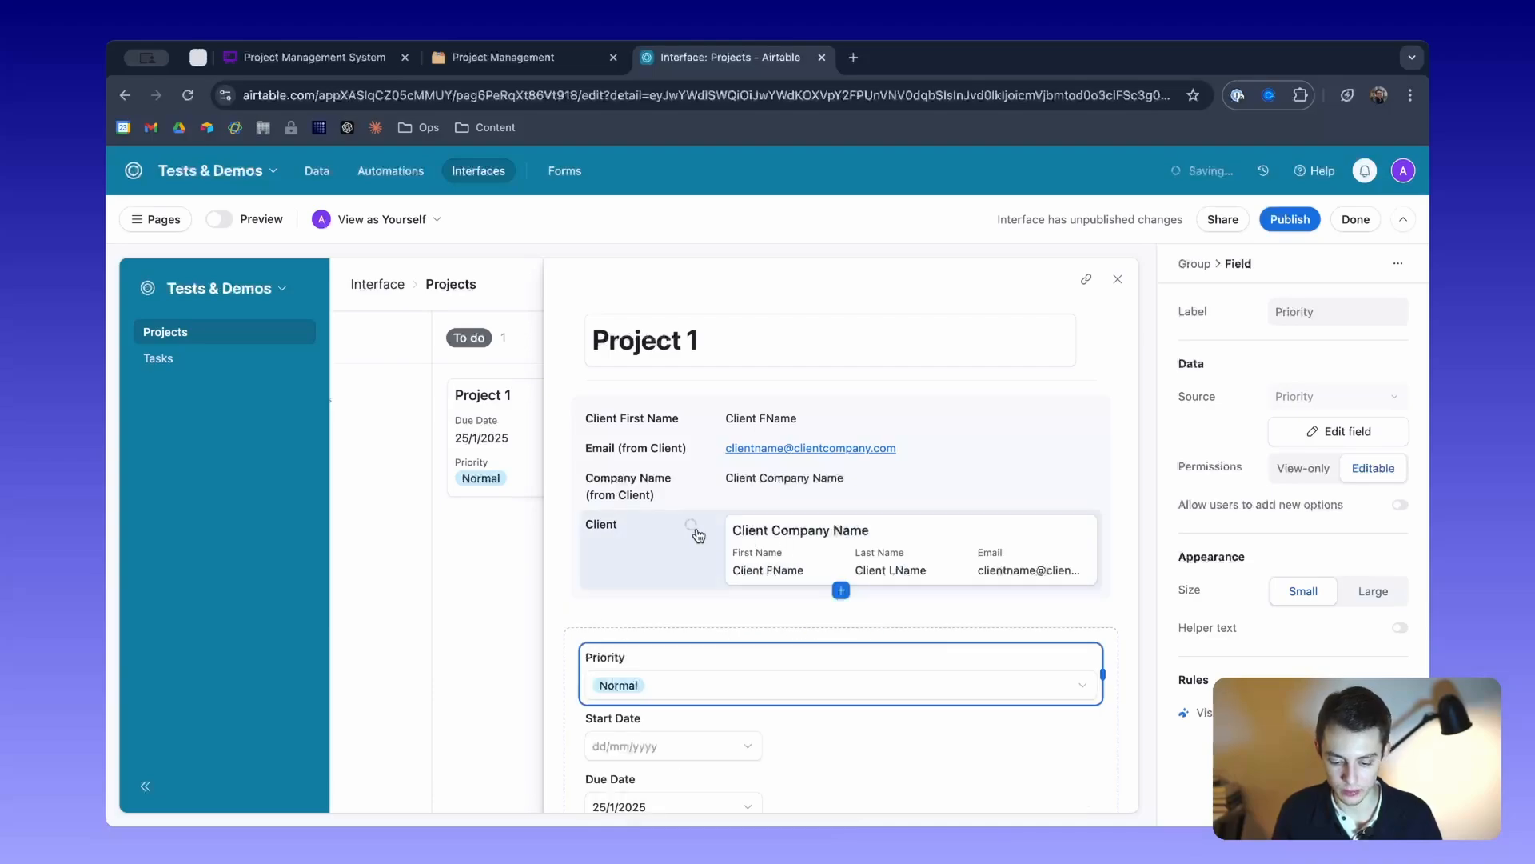
pyautogui.click(837, 547)
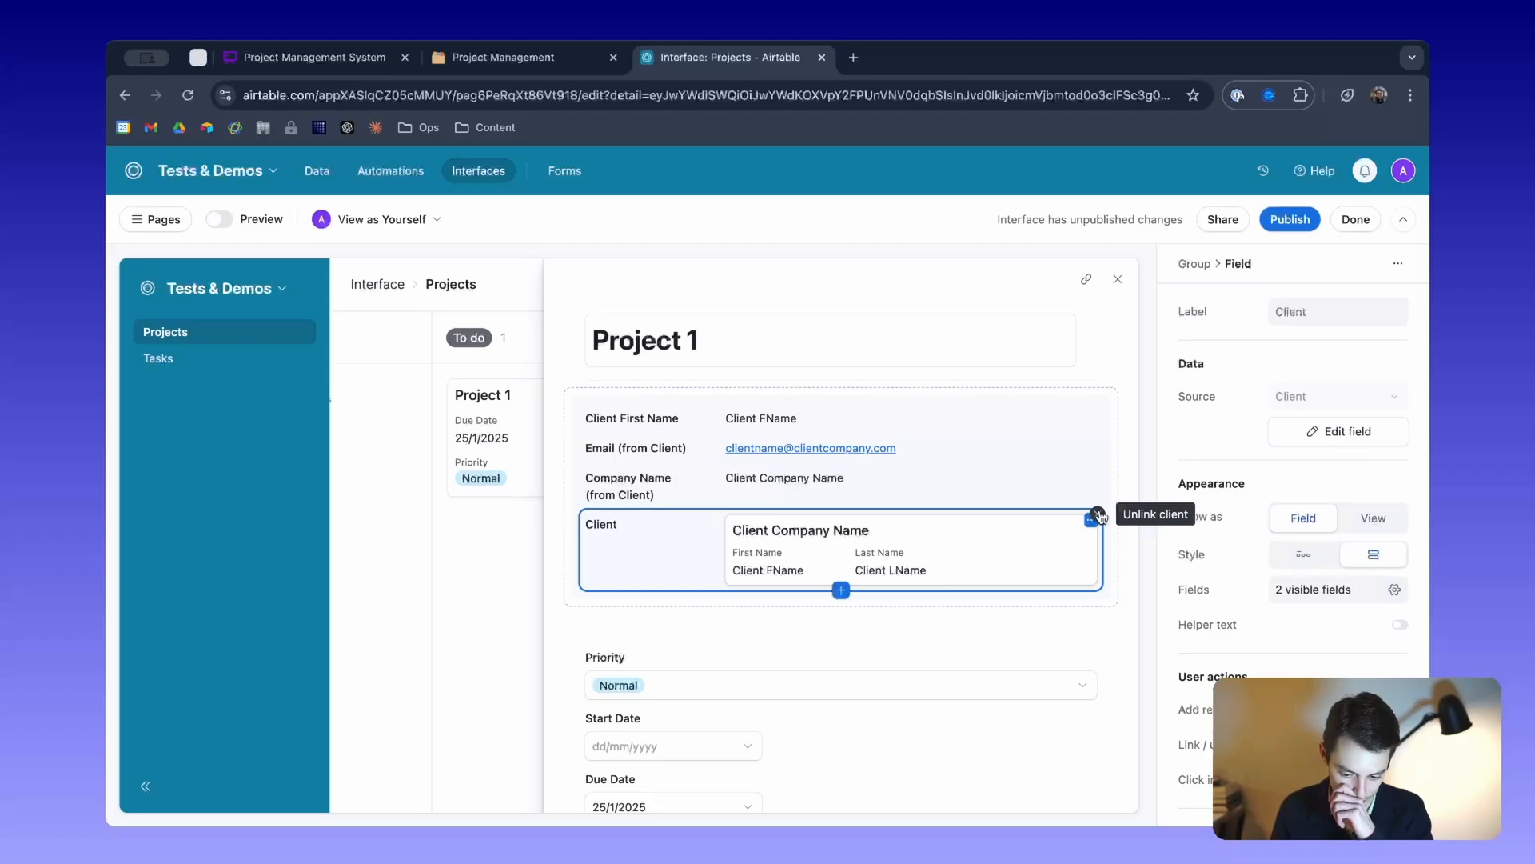
# Unlink the client from Project 1 and undo the unlinking.
pyautogui.click(1099, 515)
pyautogui.scroll(-2, 760, 531)
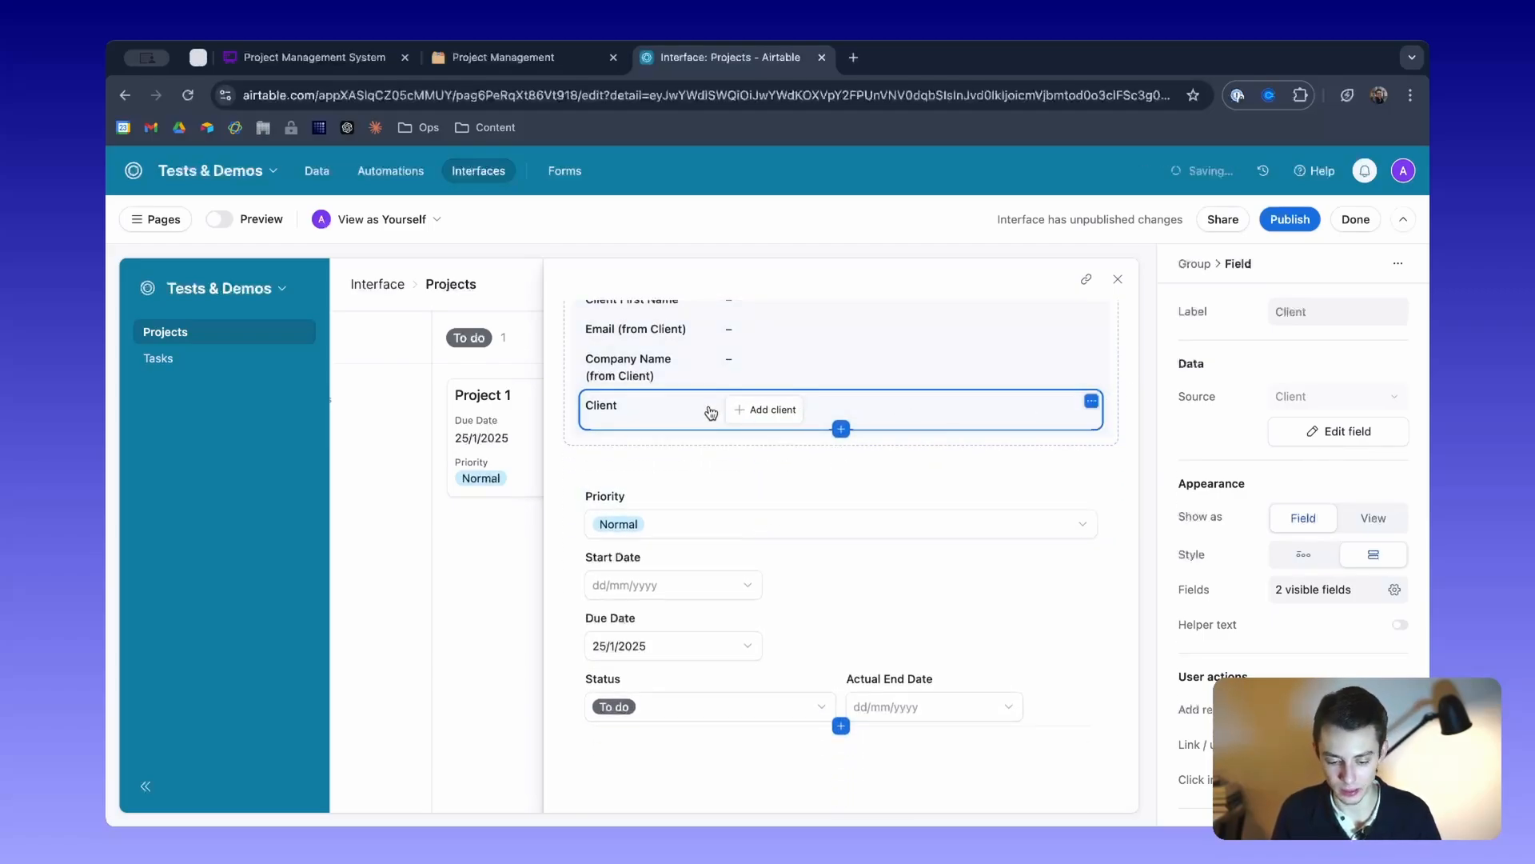
pyautogui.press('super+z')
pyautogui.click(765, 415)
pyautogui.click(913, 410)
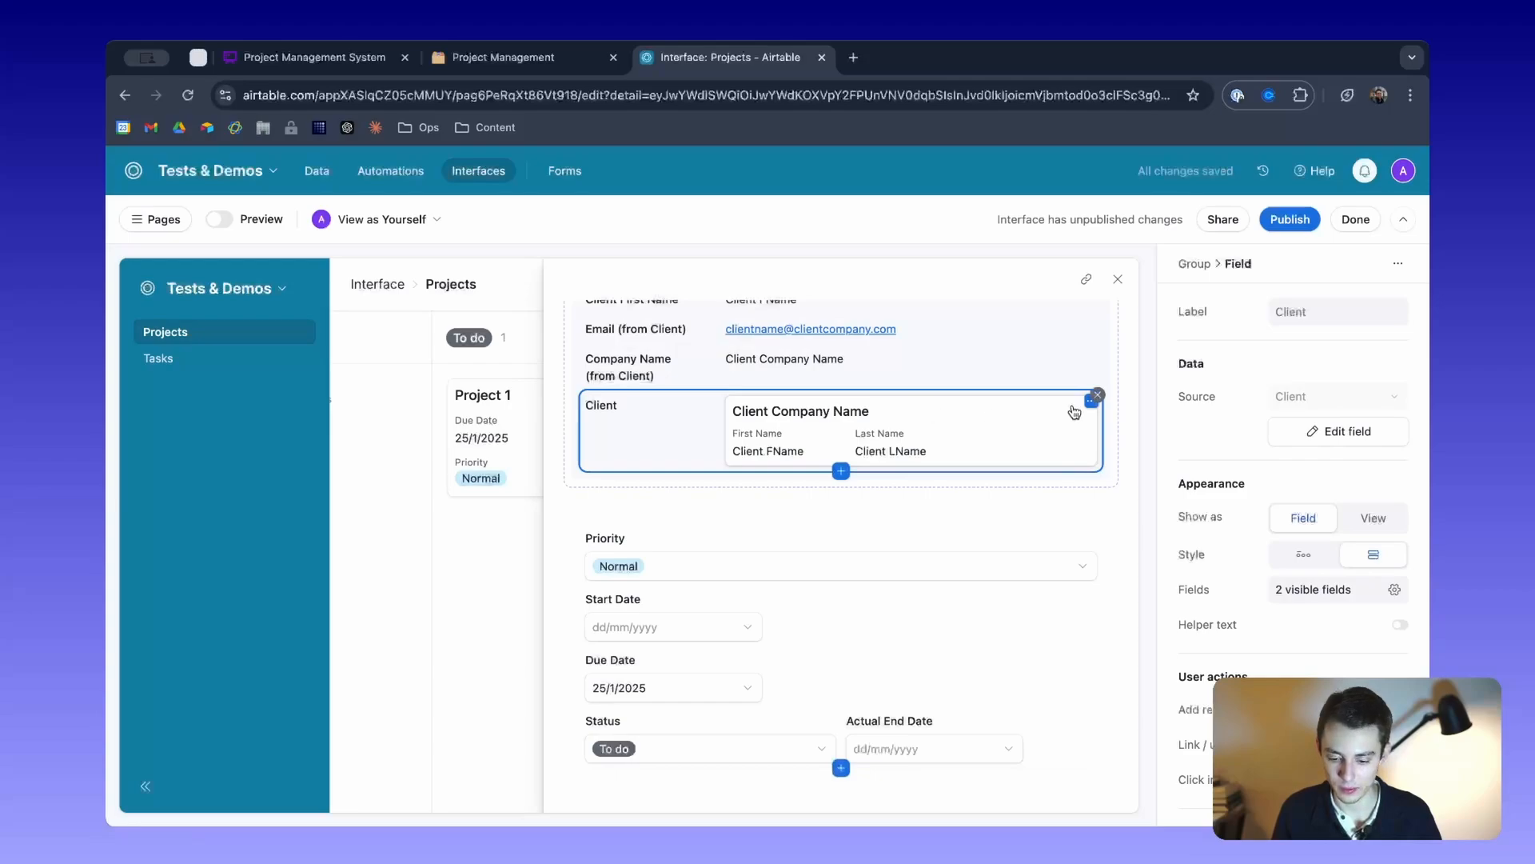
# Remove the Client and Company Name (from Client) fields from the client group.
pyautogui.press('BackSpace')
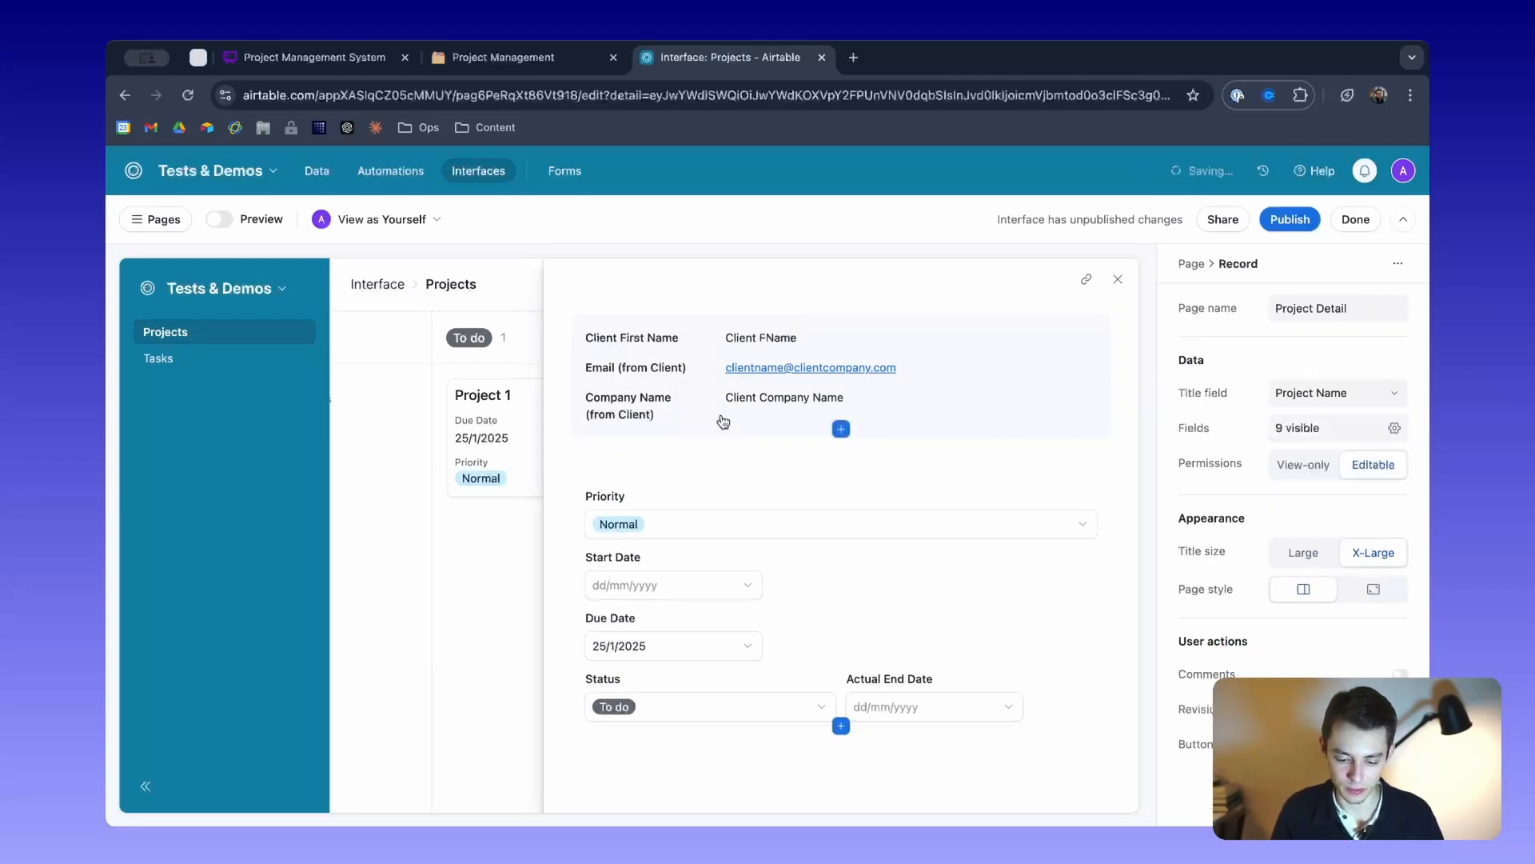
pyautogui.click(809, 395)
pyautogui.press('BackSpace')
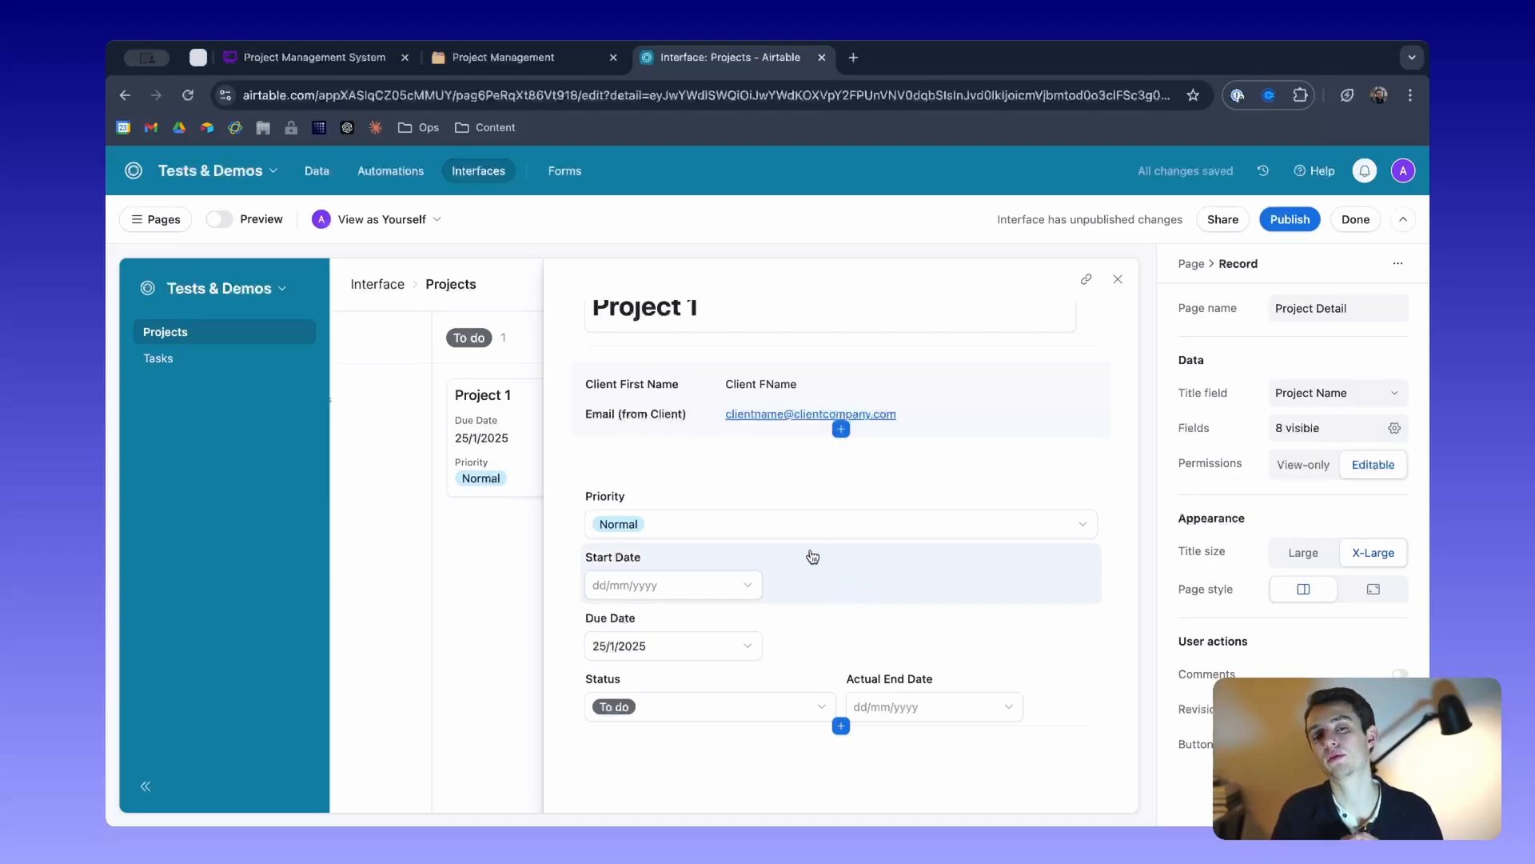
# Set the Priority field's permissions to View-only on the Project Detail page.
pyautogui.click(797, 502)
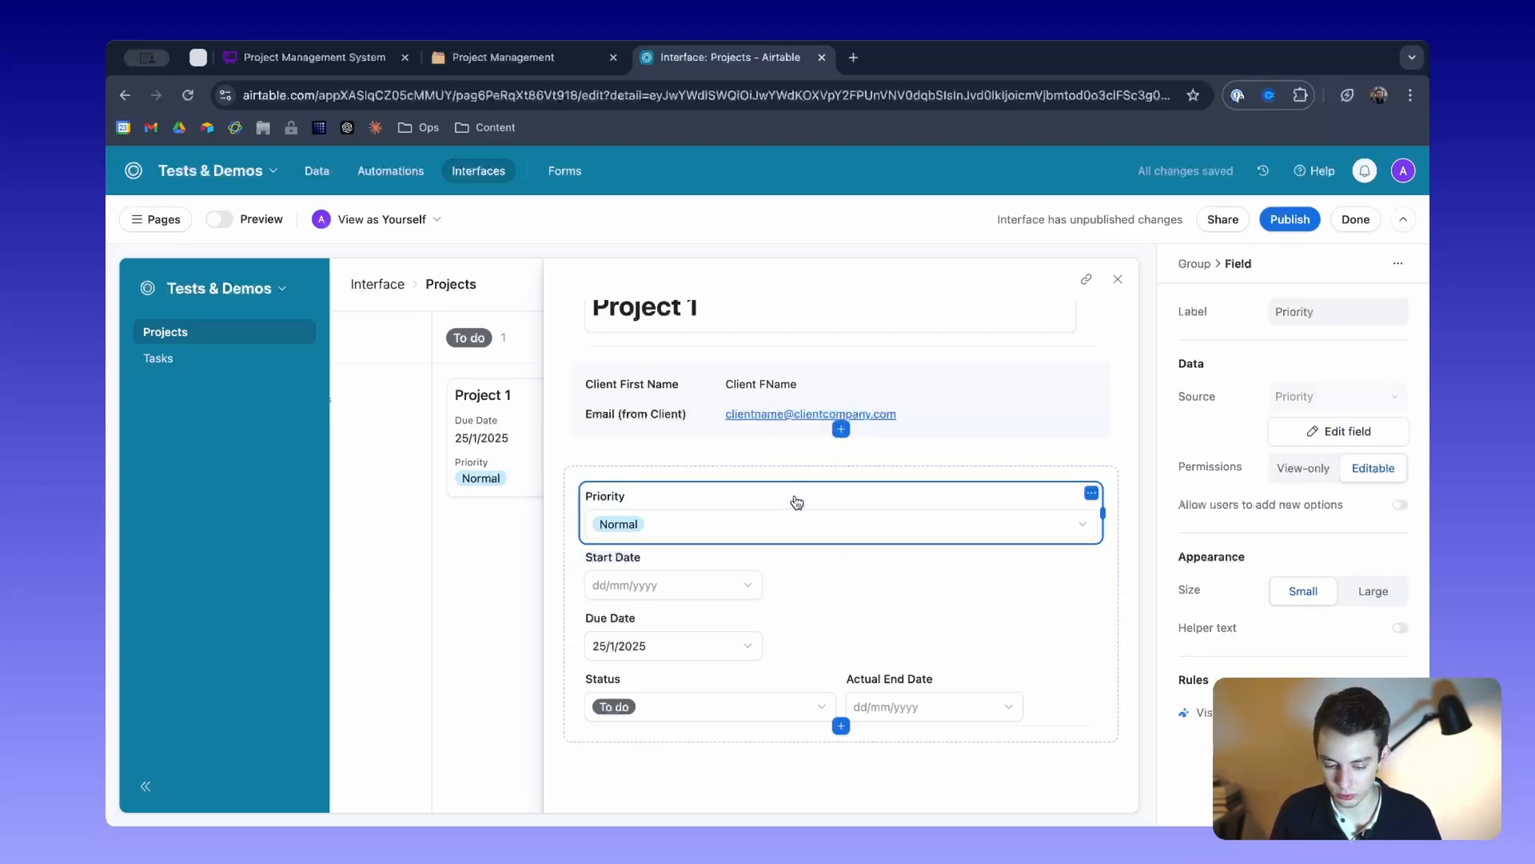
pyautogui.click(1319, 476)
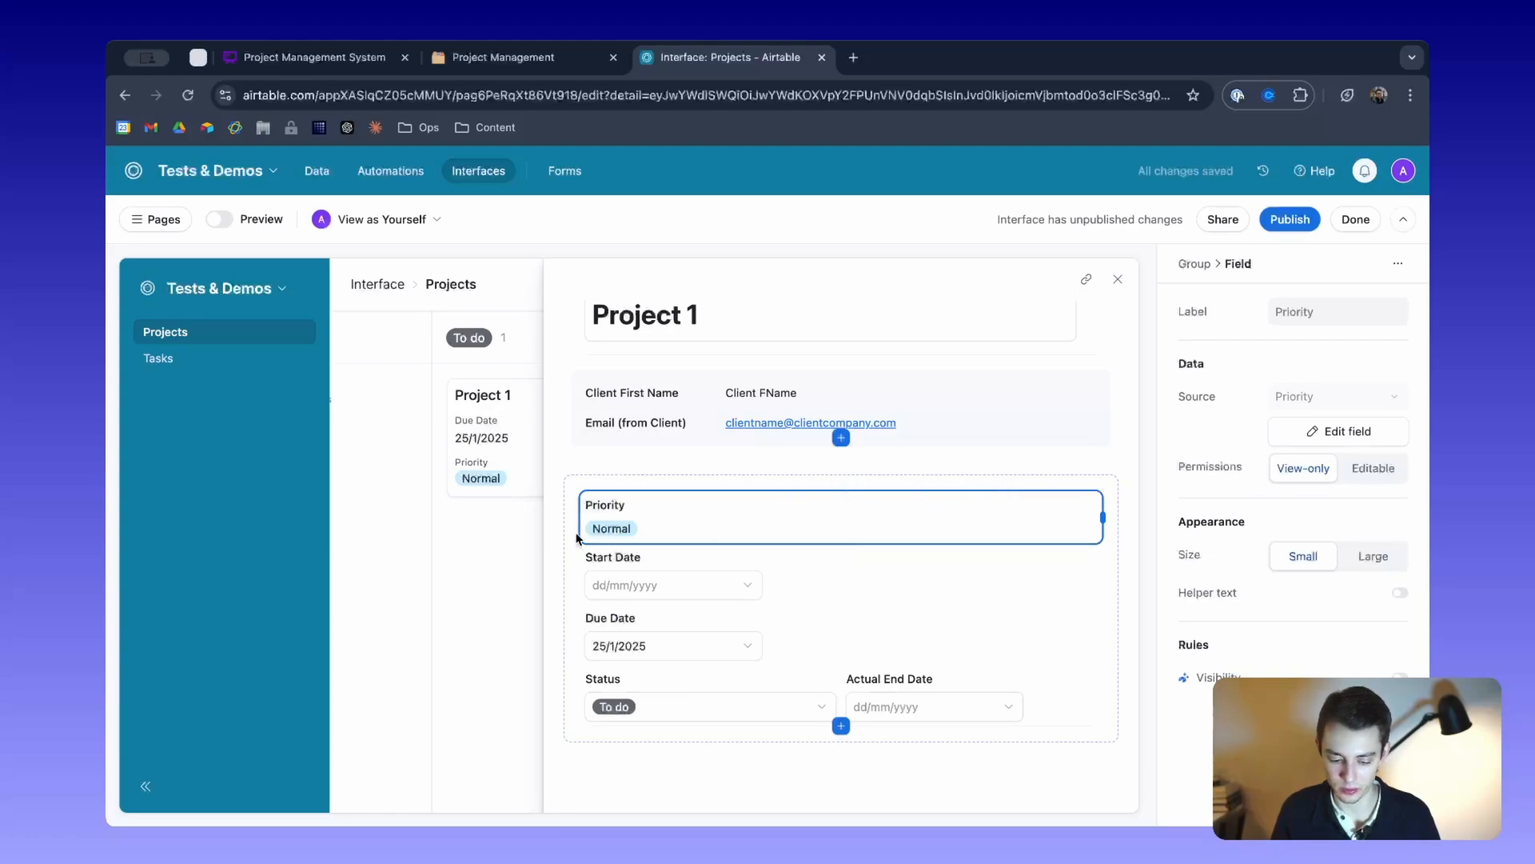
pyautogui.click(670, 570)
pyautogui.click(752, 653)
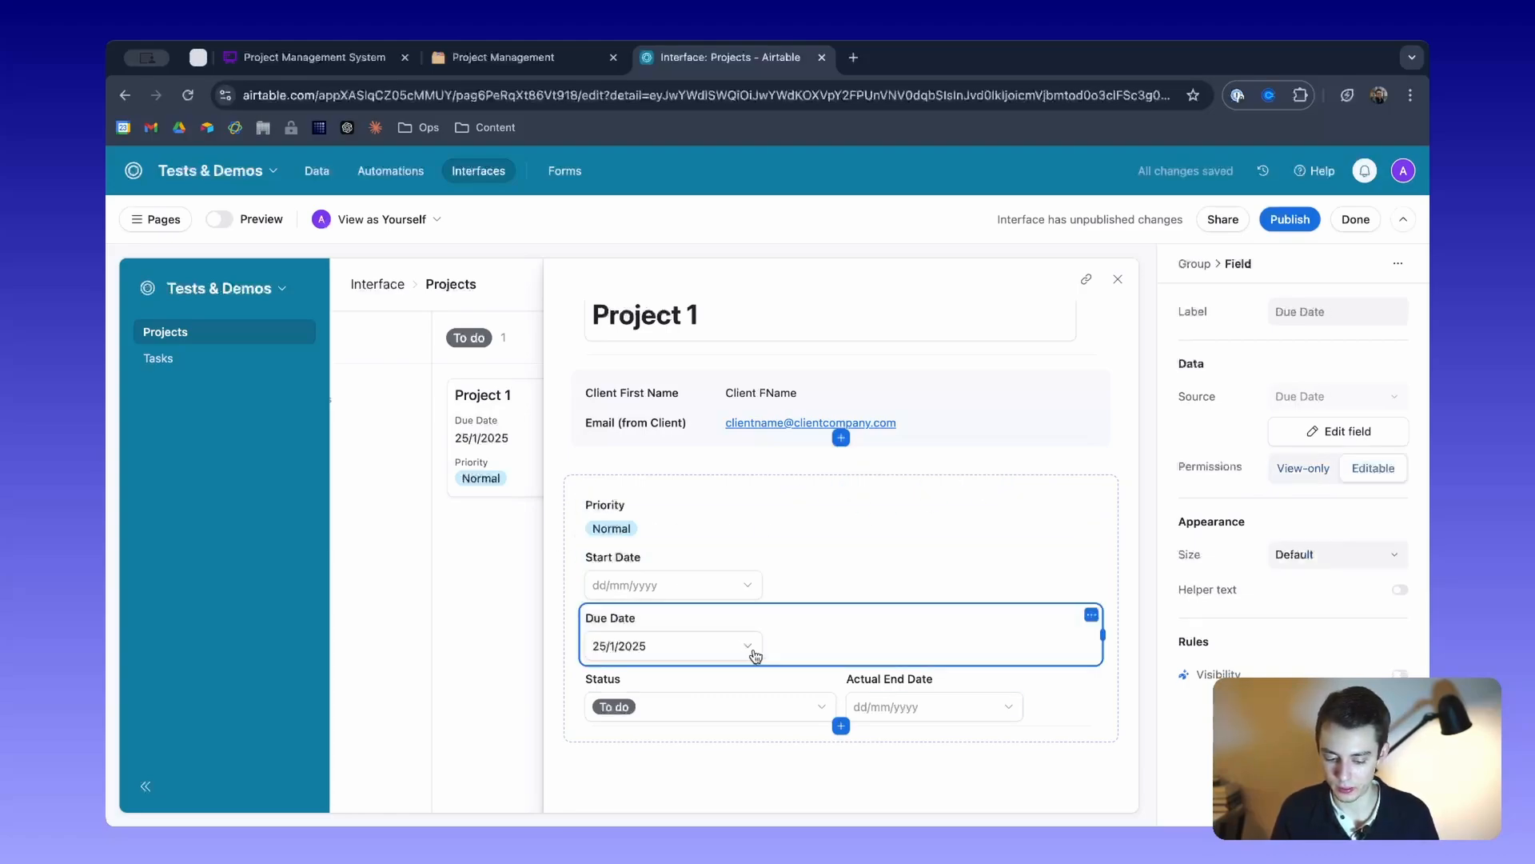
pyautogui.click(755, 655)
pyautogui.click(954, 649)
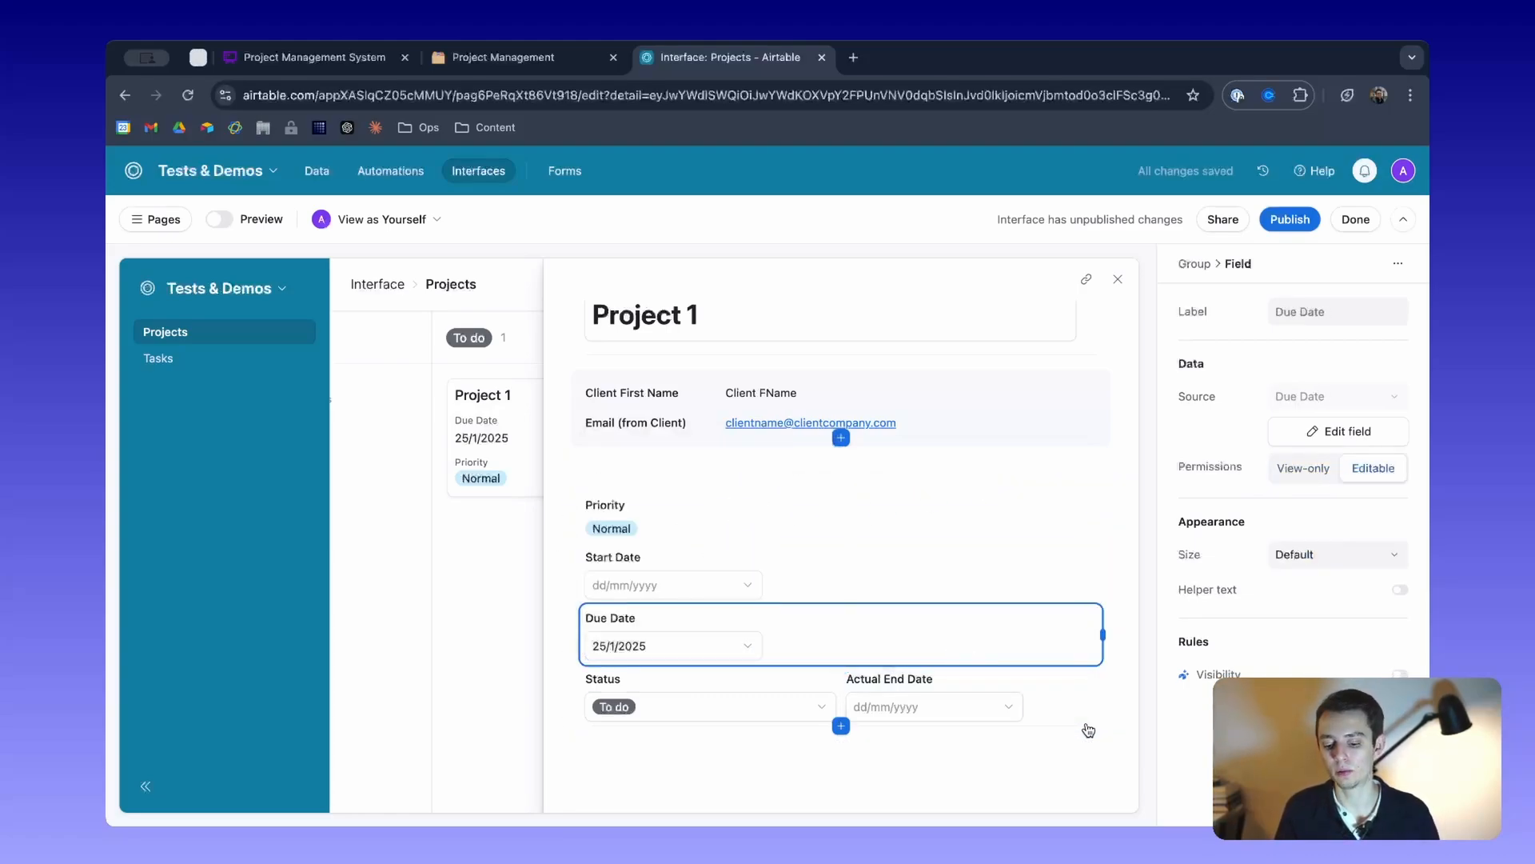
pyautogui.click(1100, 750)
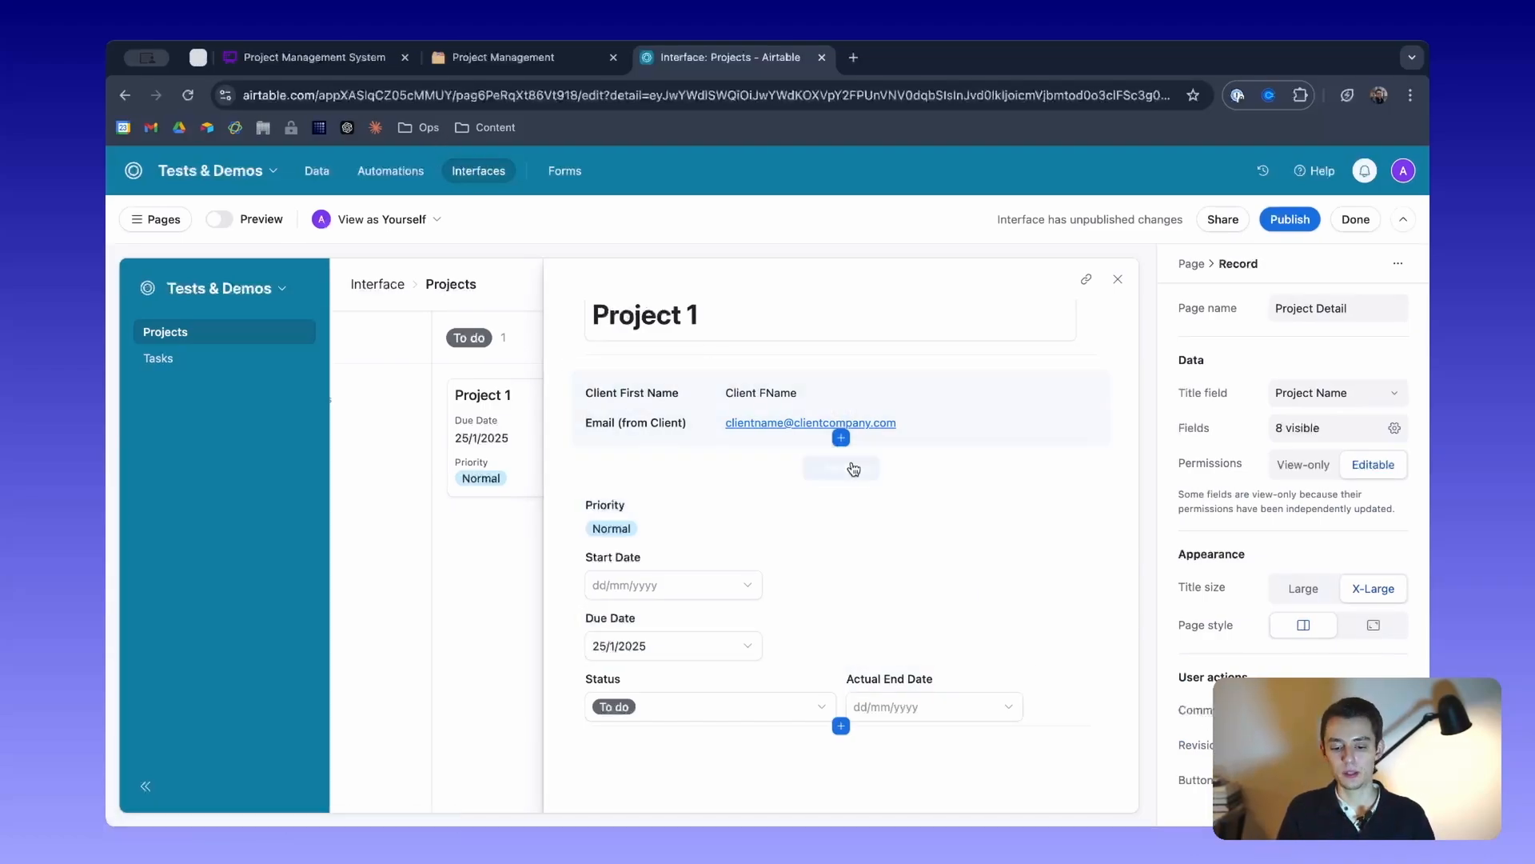
# Add a new empty group below the group that holds the Status and Actual End Date fields.
pyautogui.click(841, 756)
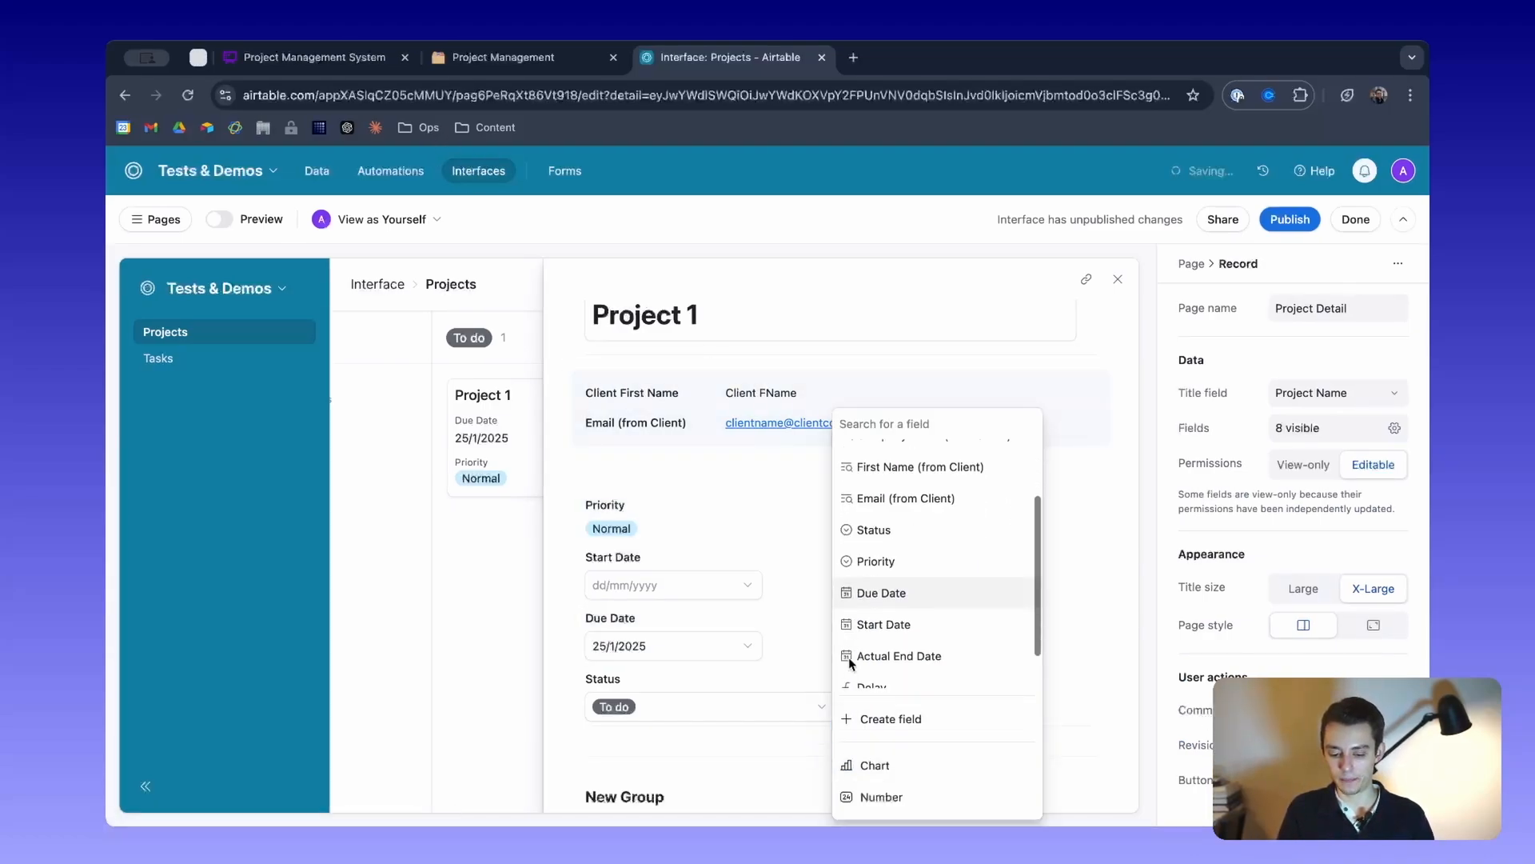
pyautogui.scroll(-2, 848, 656)
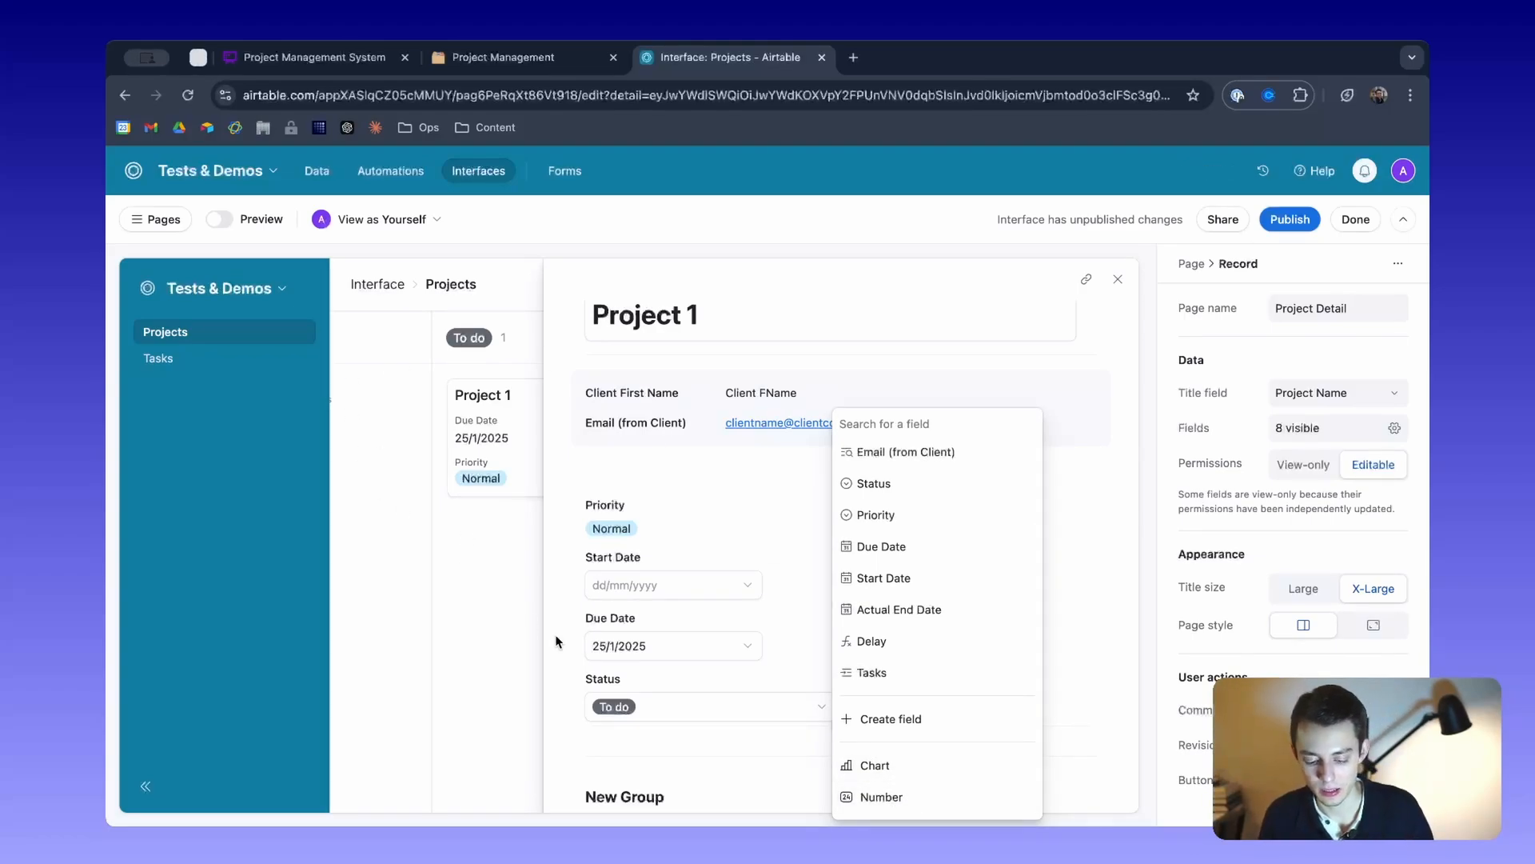
pyautogui.click(511, 669)
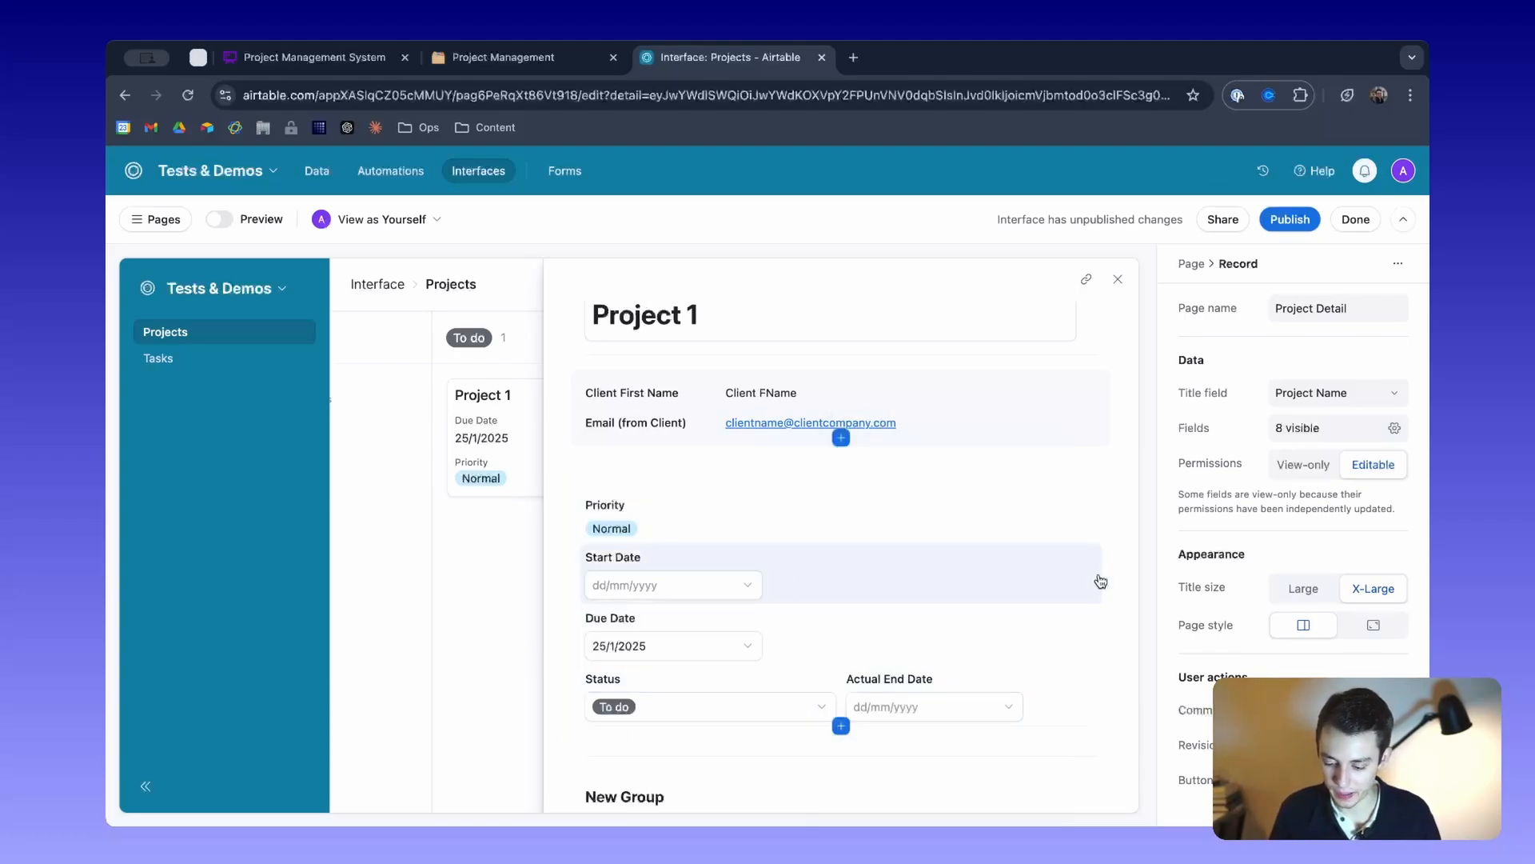
# Add a Go to website button beside the Project Detail page's title and another in the group with Priority, dates and Status.
pyautogui.scroll(1, 1101, 581)
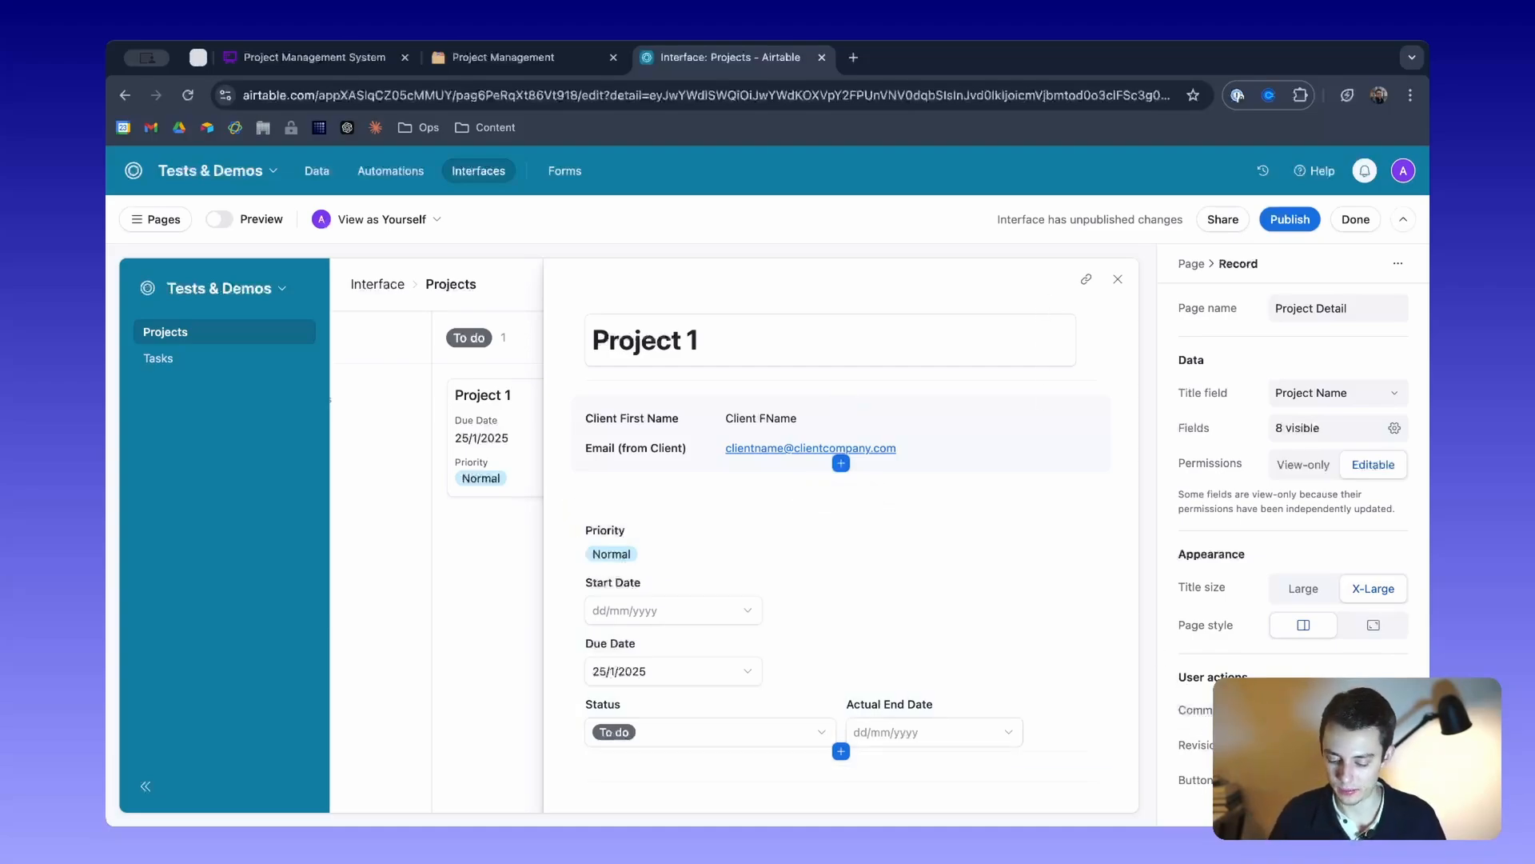
pyautogui.click(1195, 780)
pyautogui.click(1188, 734)
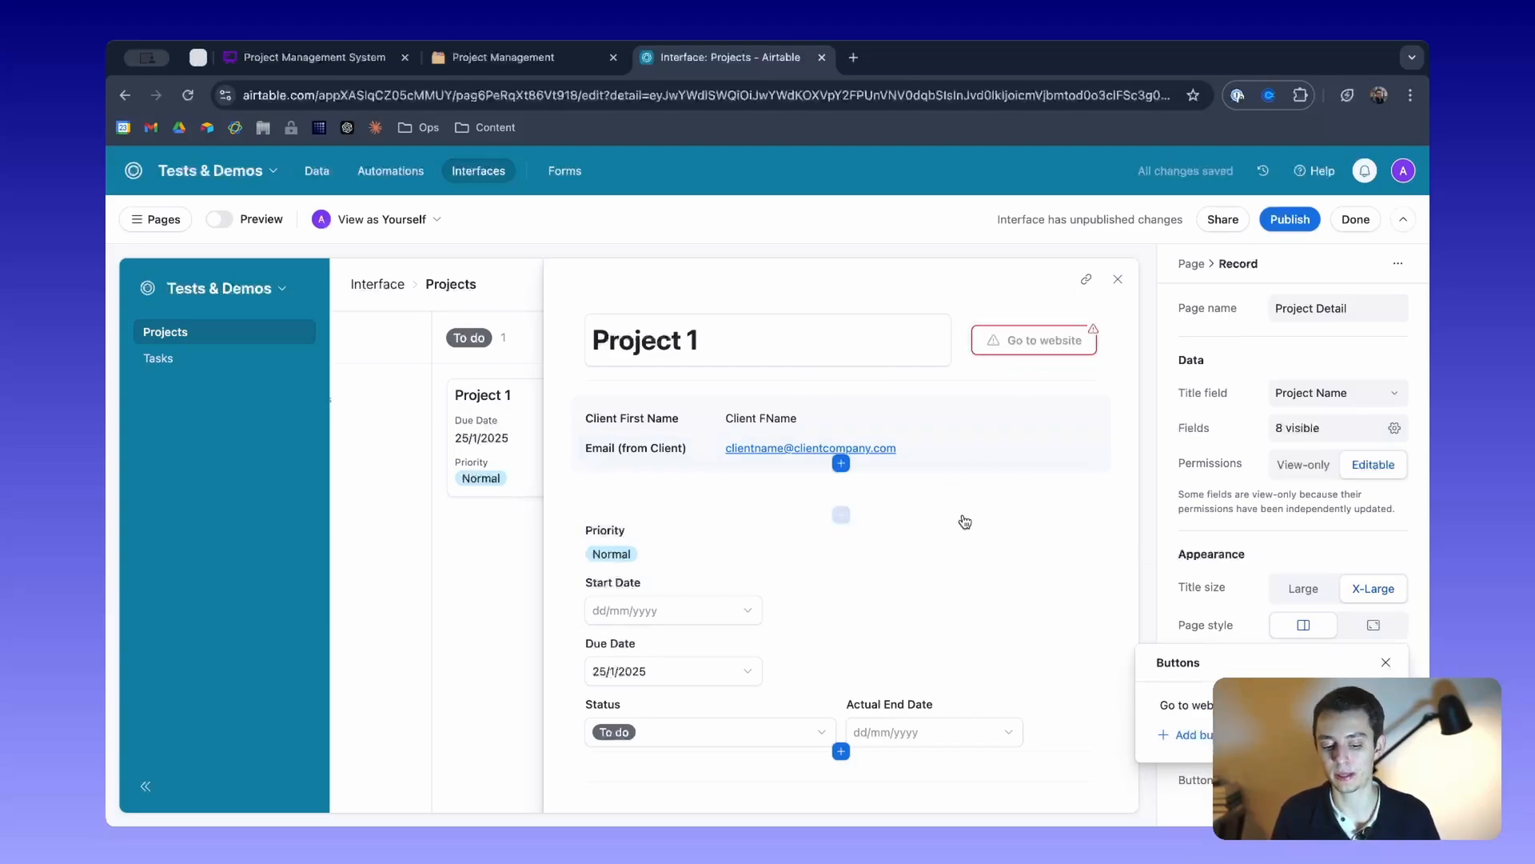
pyautogui.click(1105, 522)
pyautogui.scroll(-1, 1262, 652)
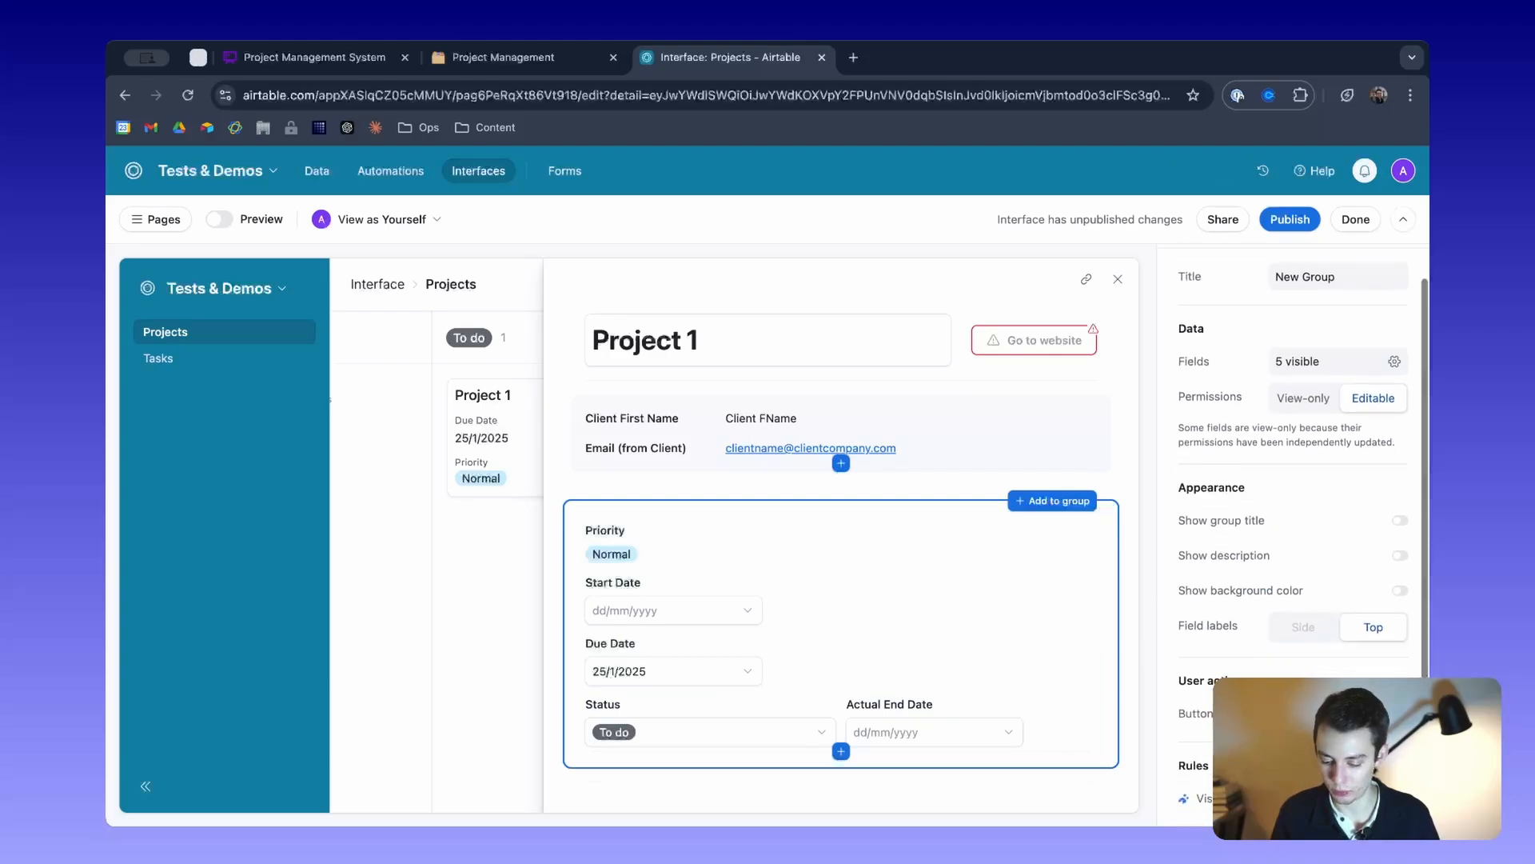
pyautogui.click(1303, 714)
pyautogui.click(1186, 791)
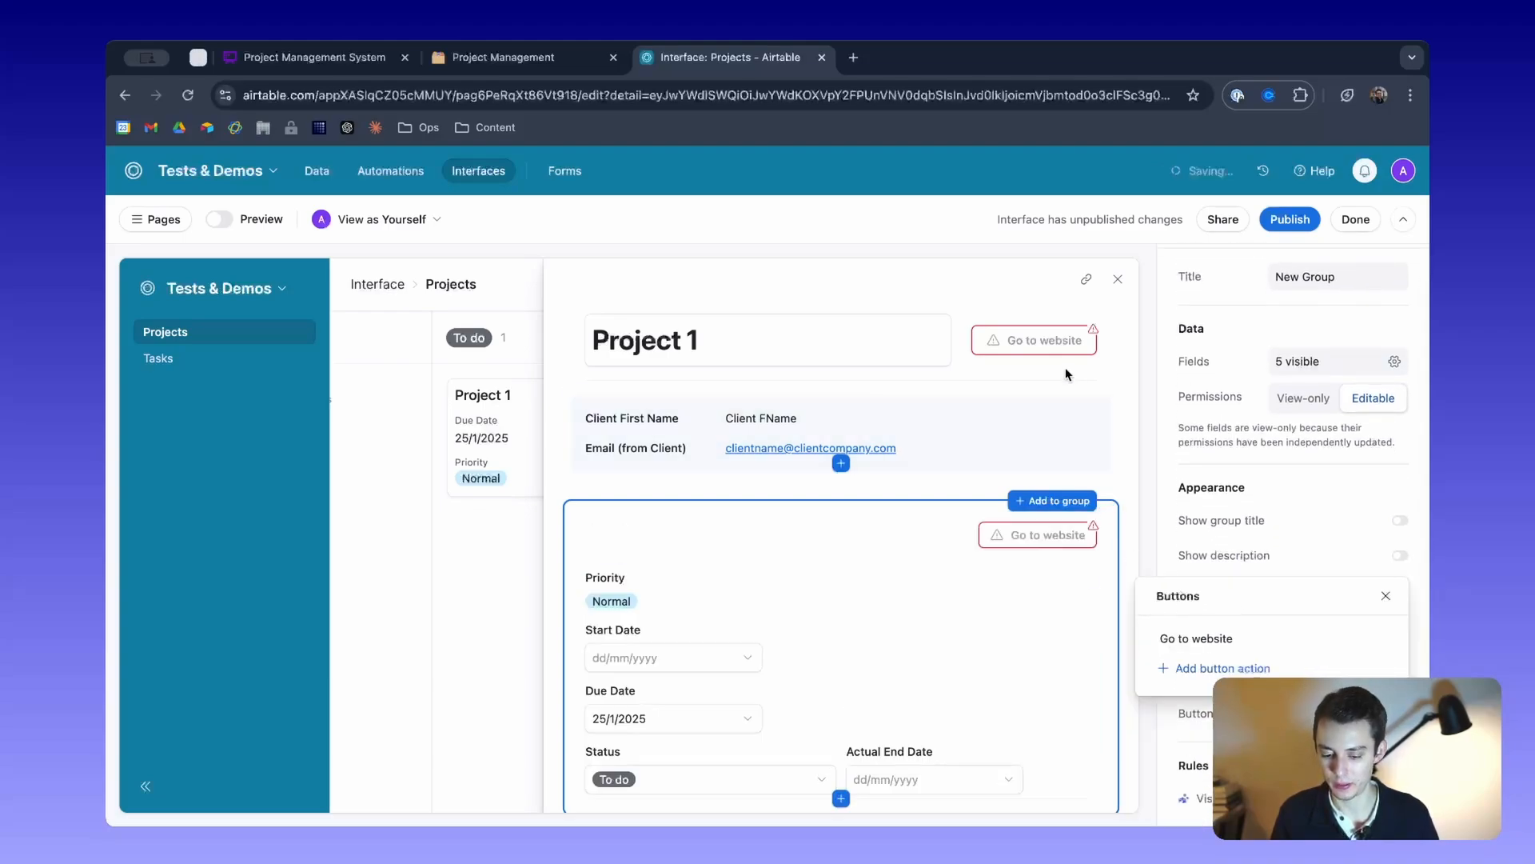
# Open the settings of the group's Go to website button and review the available button actions.
pyautogui.click(1362, 640)
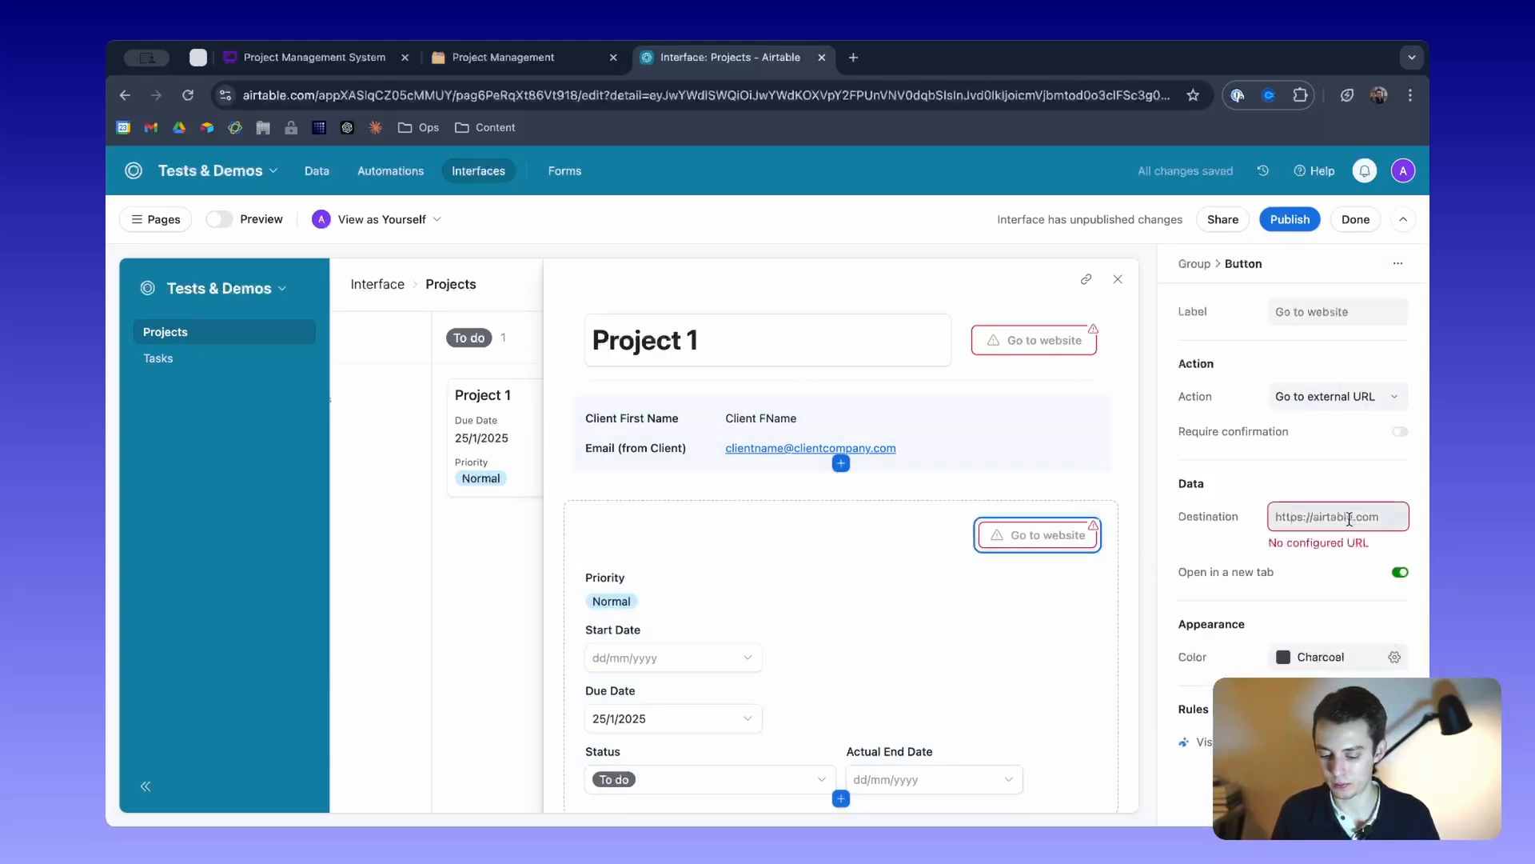
pyautogui.click(1314, 400)
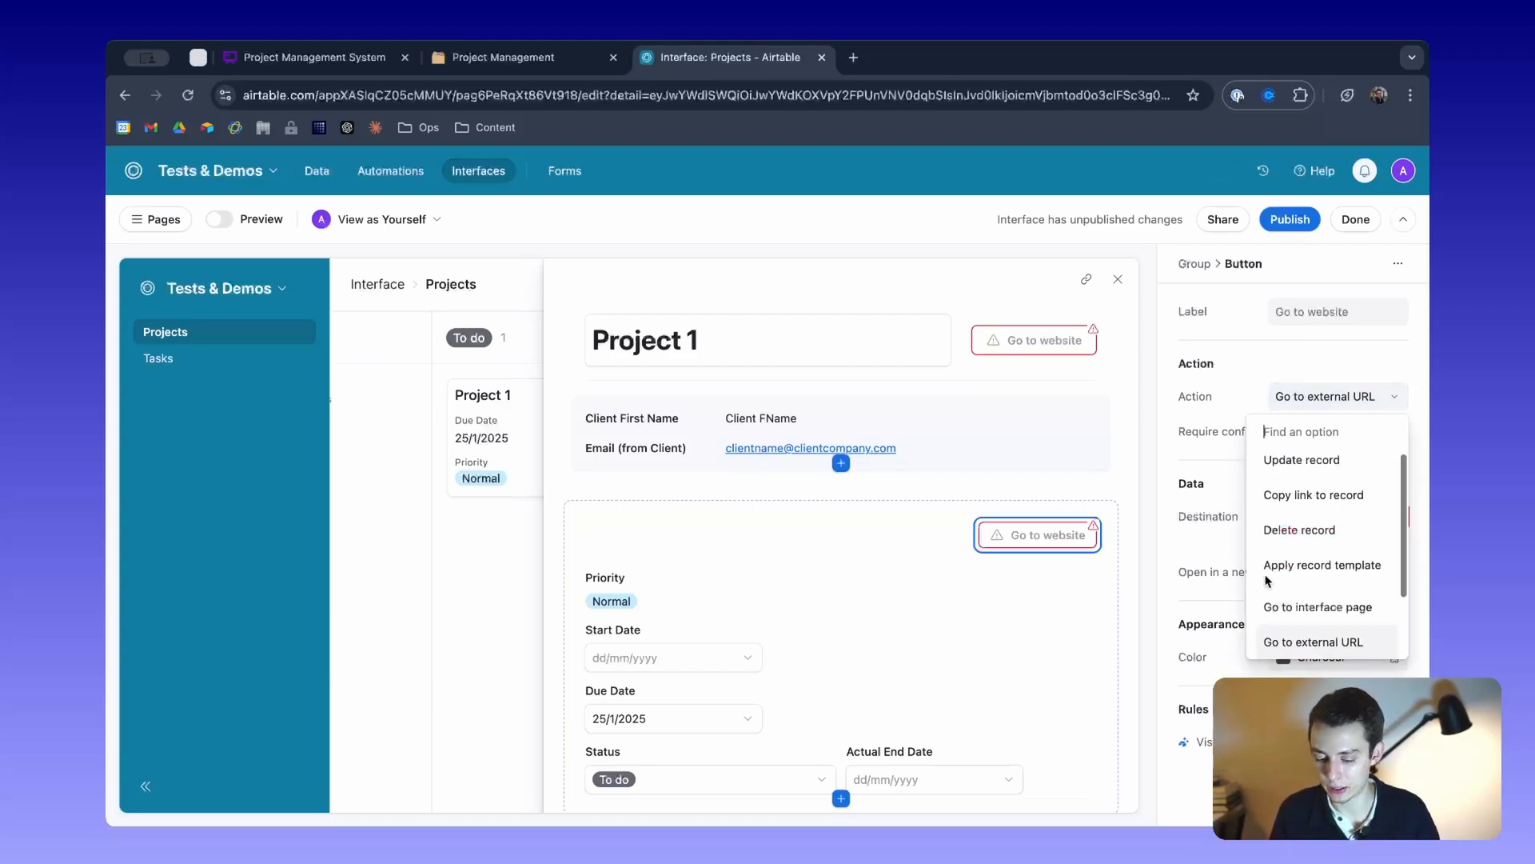
pyautogui.scroll(-1, 1310, 484)
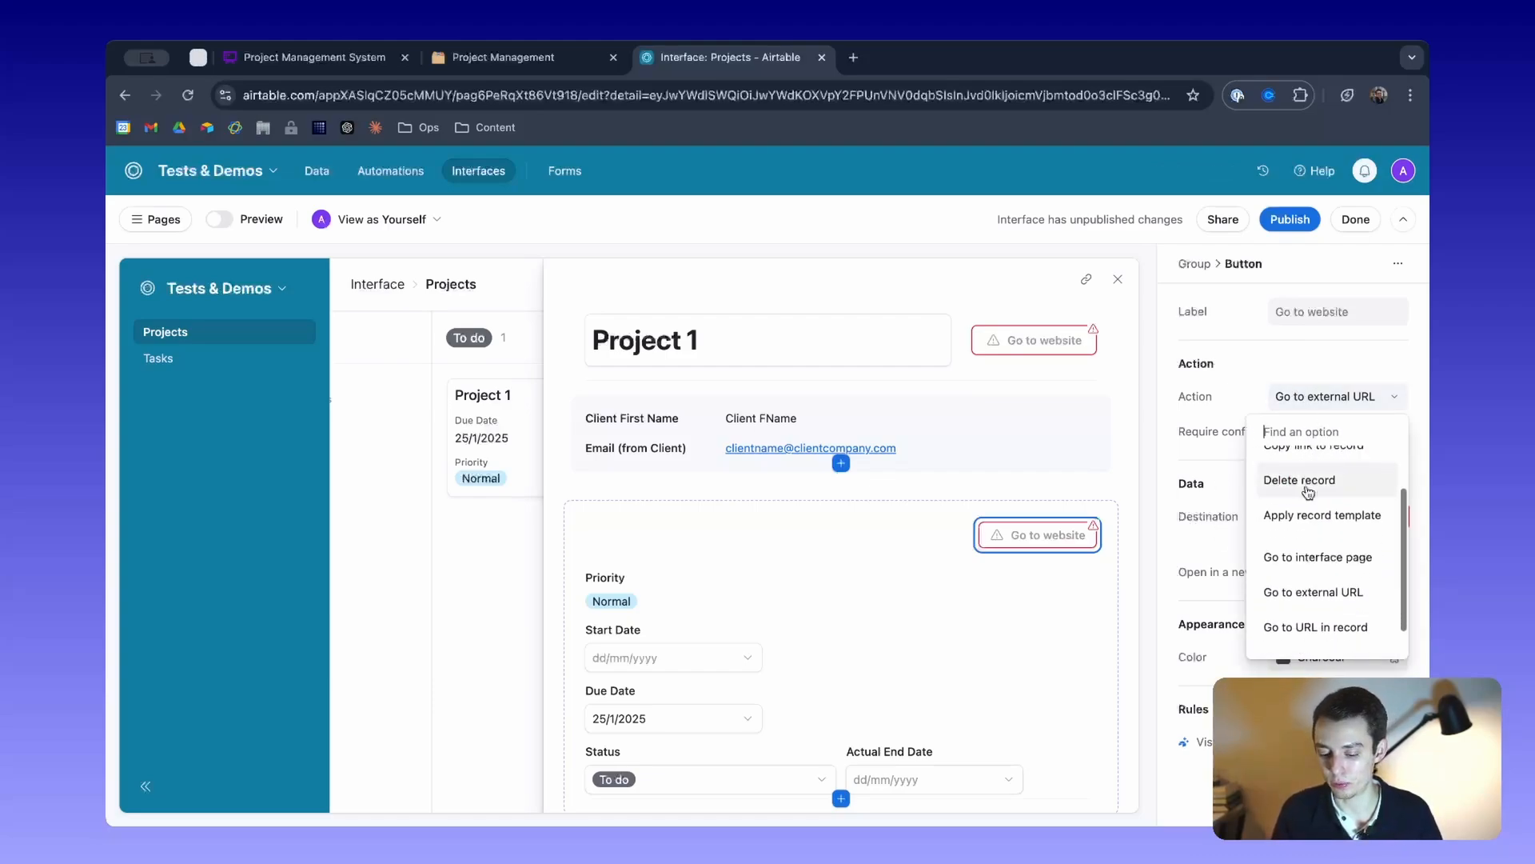
pyautogui.scroll(1, 1310, 491)
pyautogui.scroll(-2, 1313, 558)
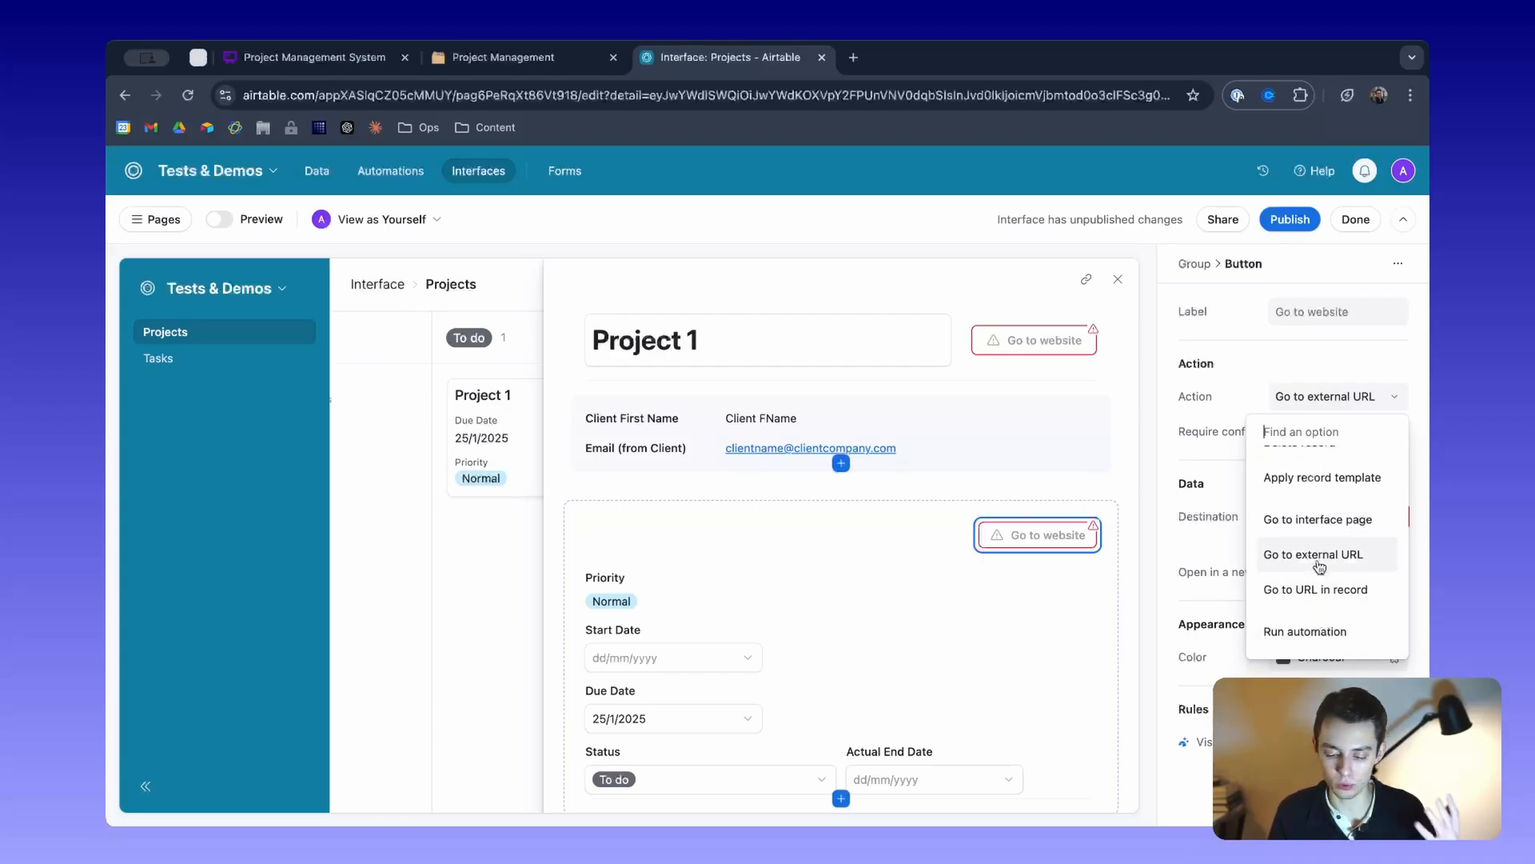
pyautogui.scroll(3, 1321, 612)
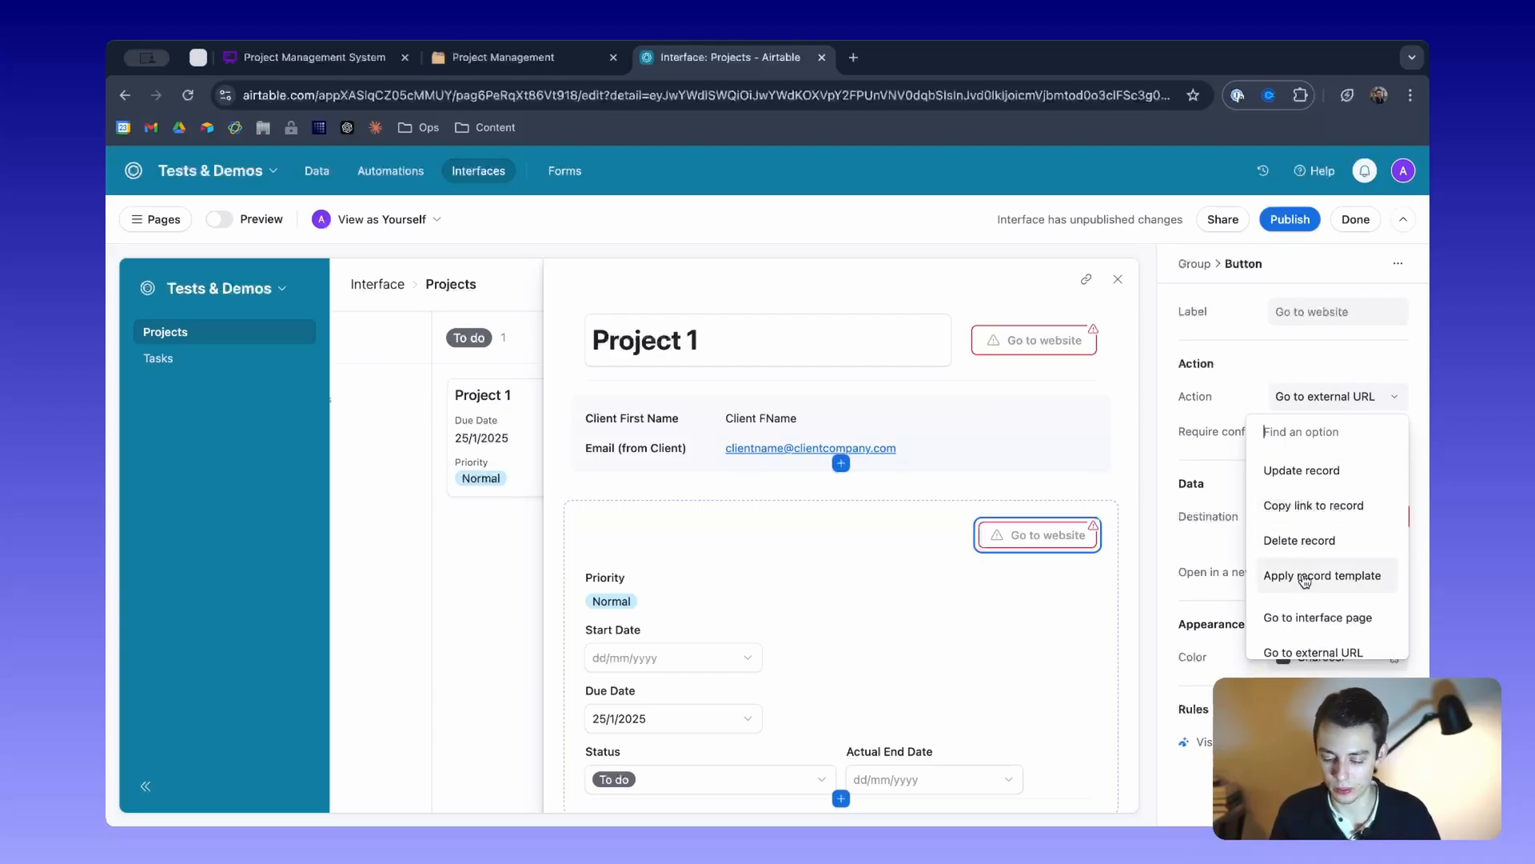
pyautogui.press('Escape')
# Look over the Project 1 record's detail layout and close the record.
pyautogui.scroll(-3, 888, 464)
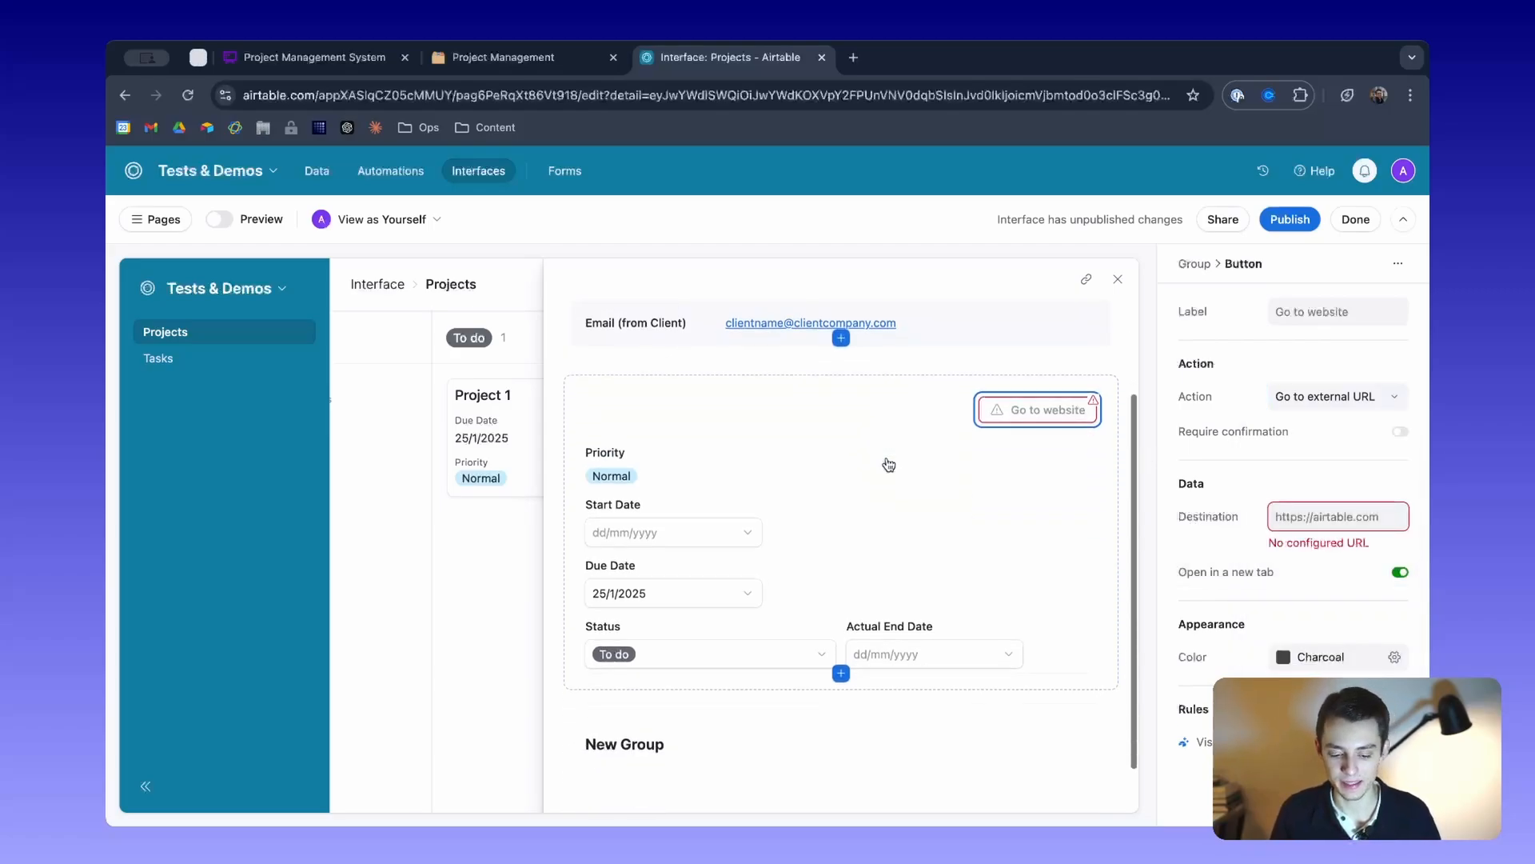
pyautogui.scroll(-1, 888, 464)
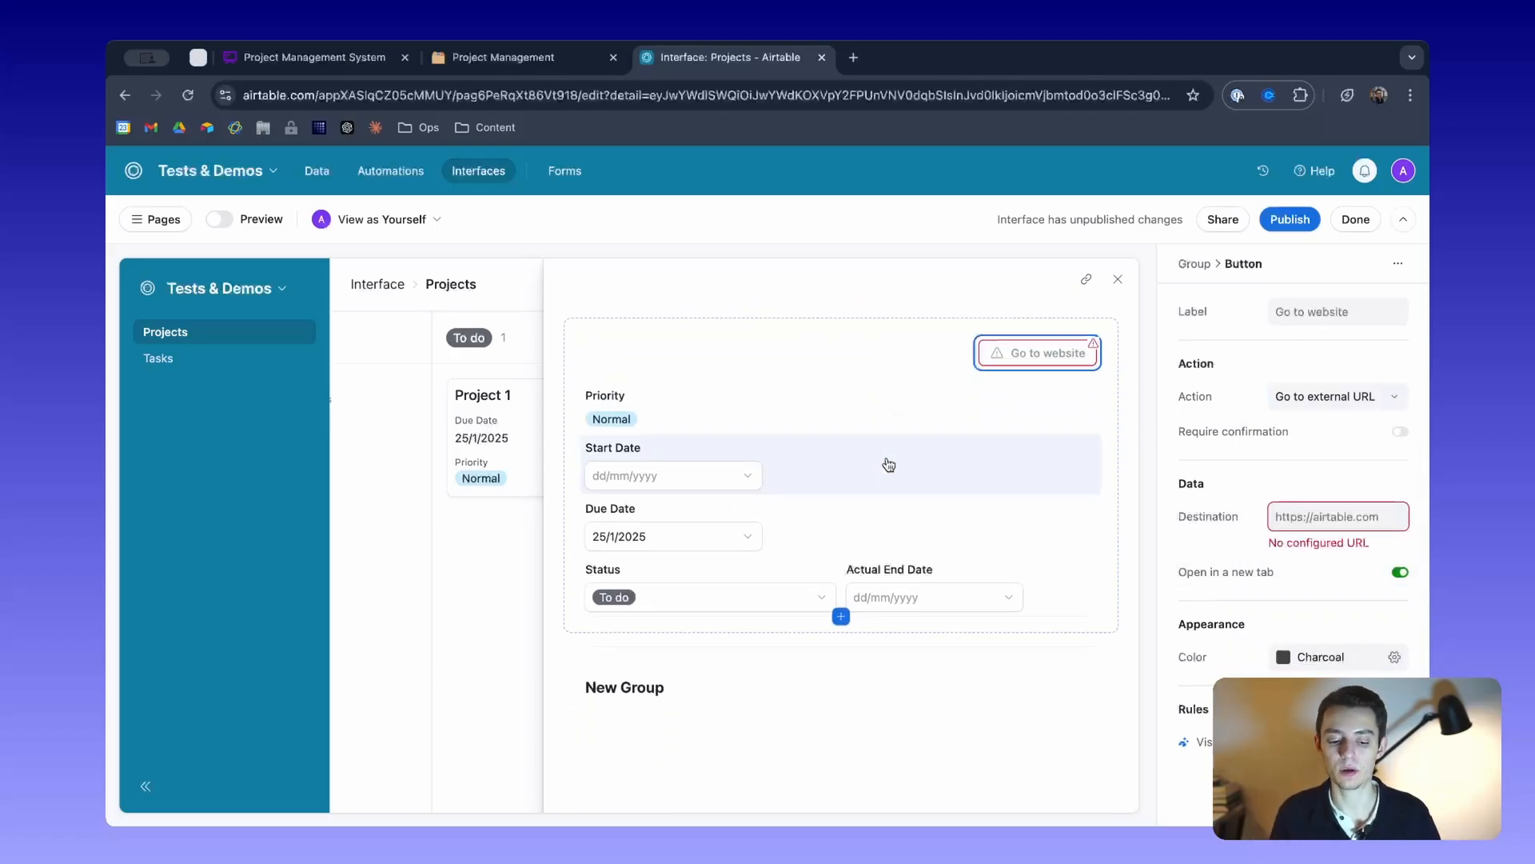
pyautogui.scroll(4, 888, 464)
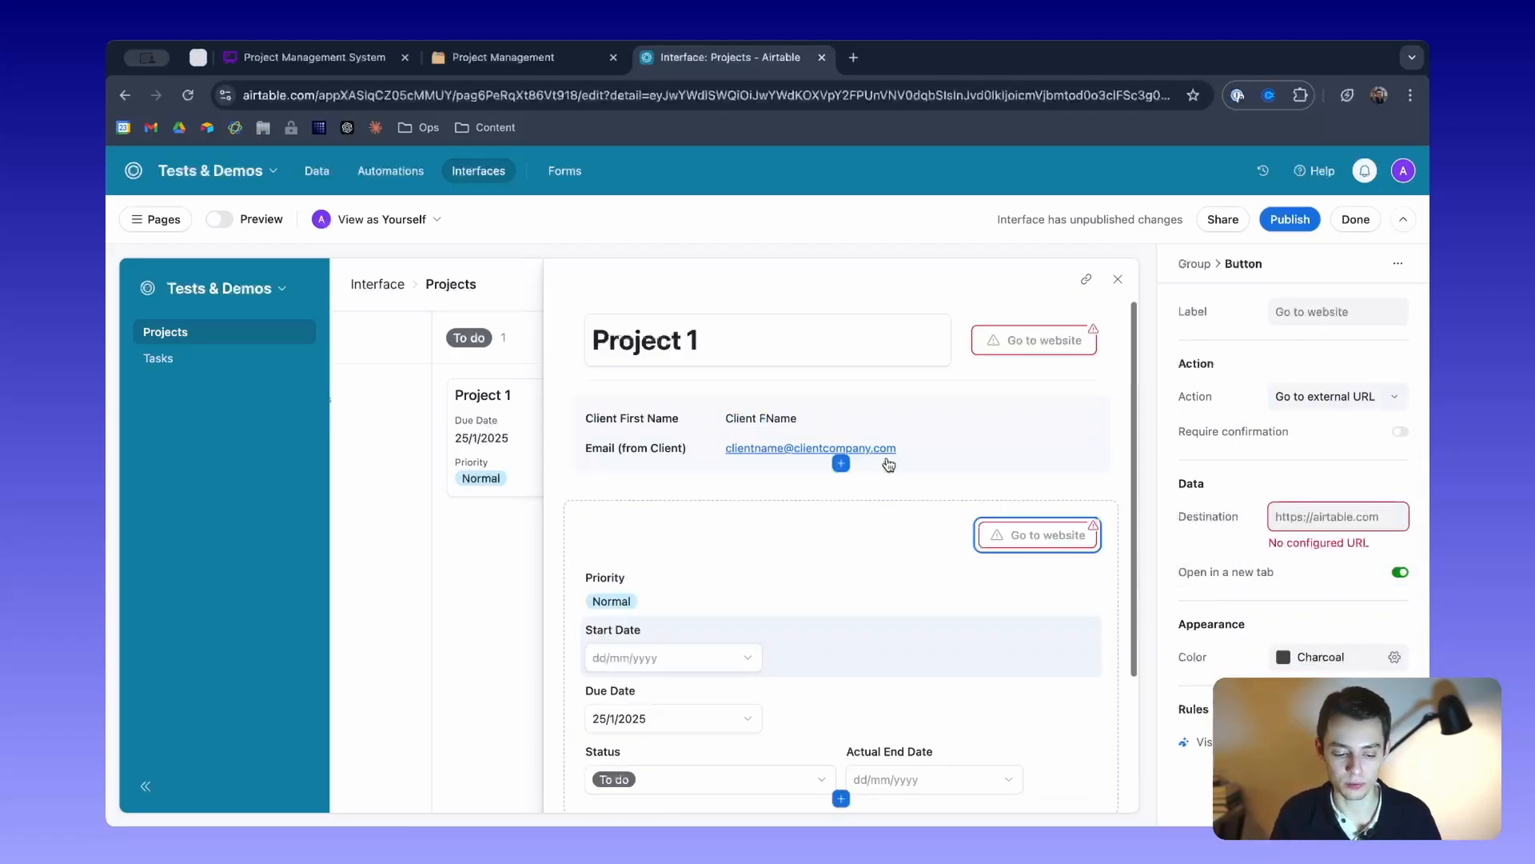
pyautogui.click(1119, 281)
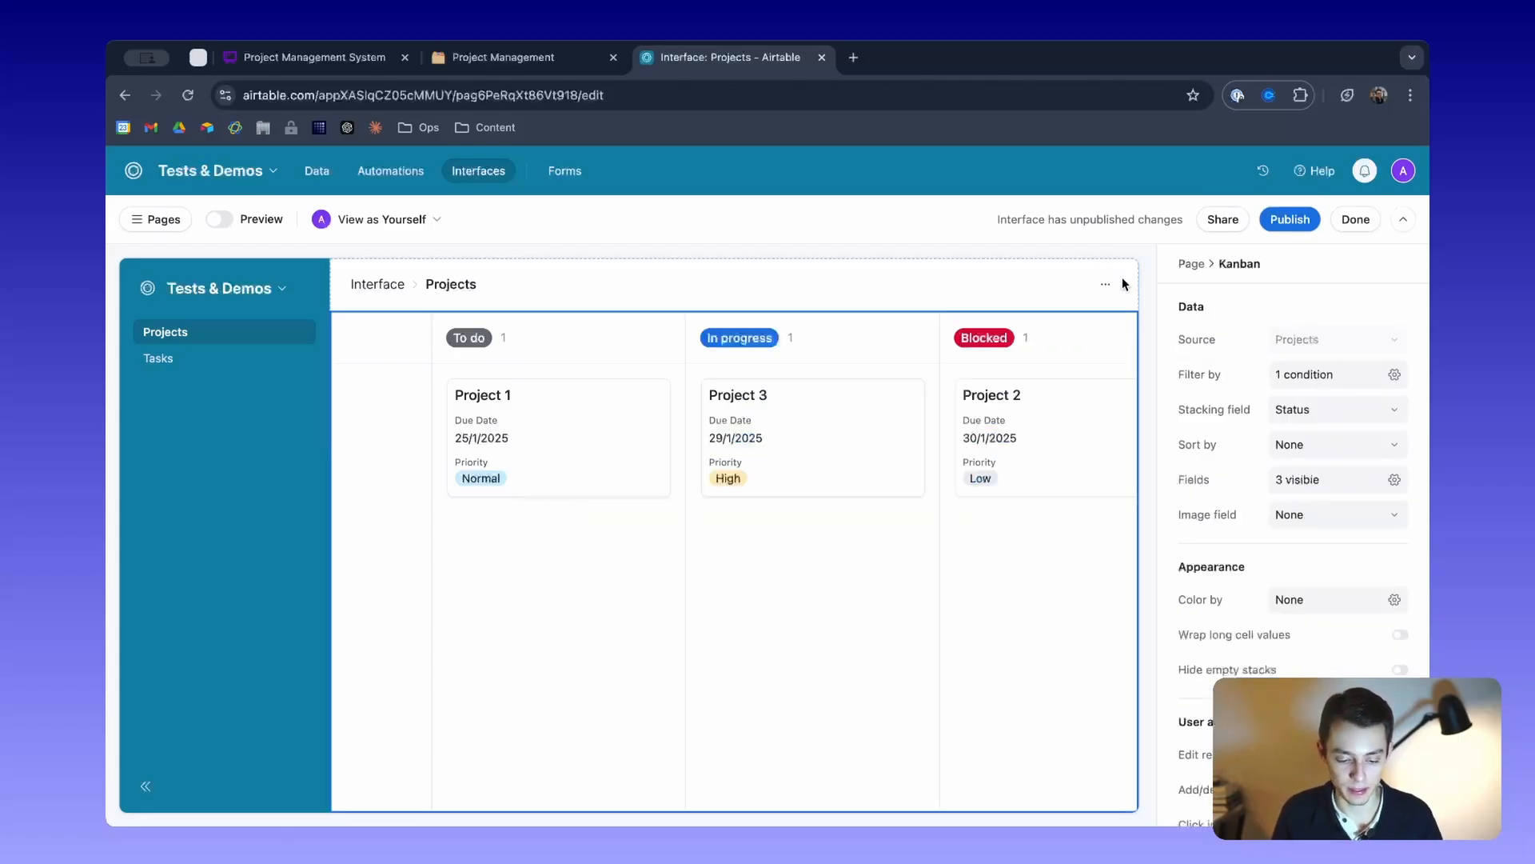
# Examine the Projects Kanban's status columns in the editor and preview, and check the Project Management page in Notion for comparison.
pyautogui.hscroll(4, 737, 450)
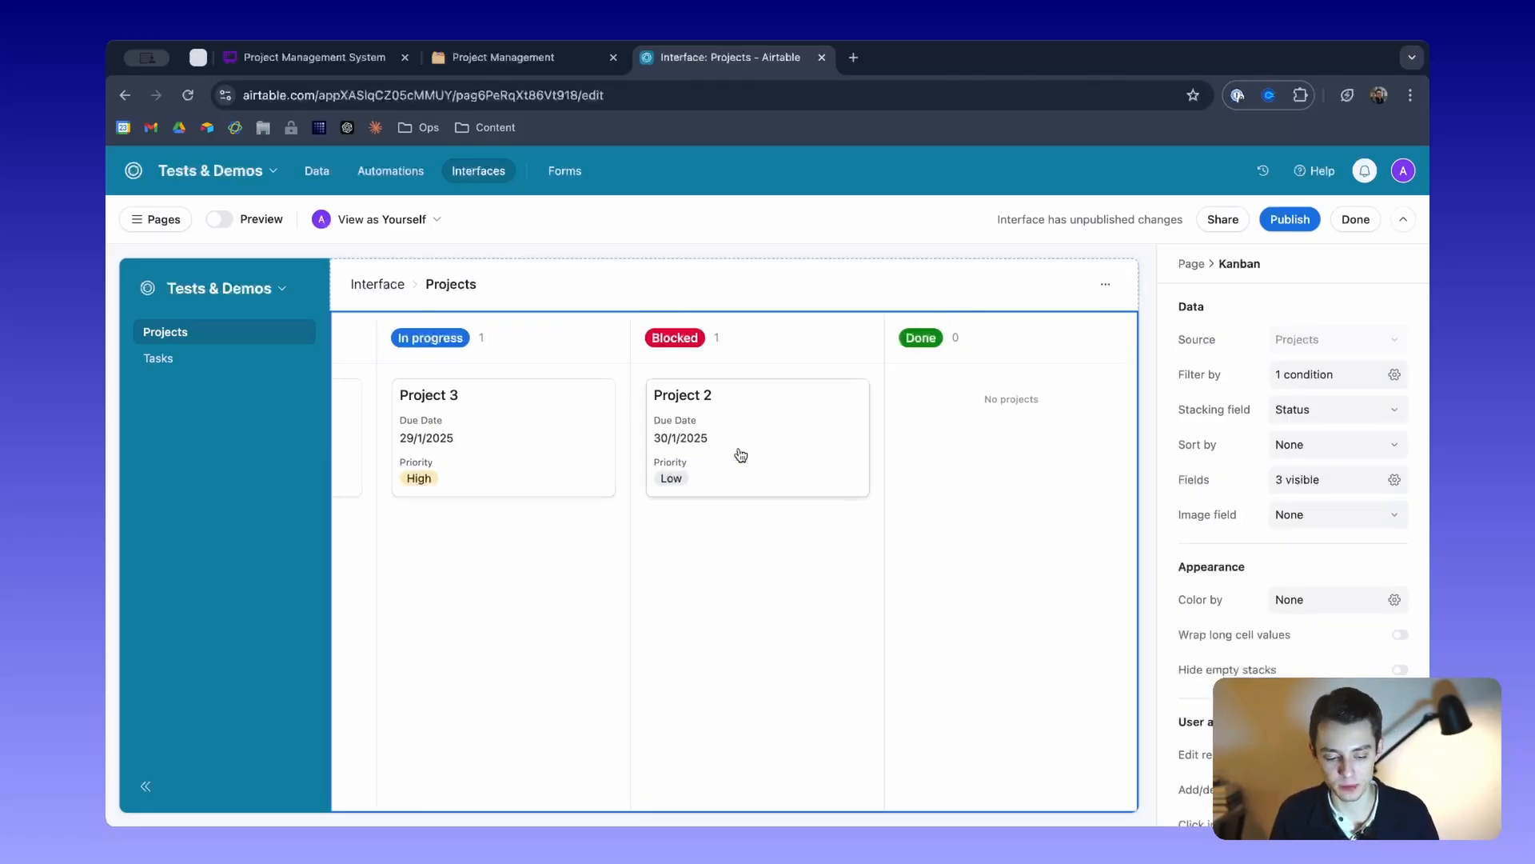
pyautogui.hscroll(-6, 741, 455)
pyautogui.hscroll(6, 682, 367)
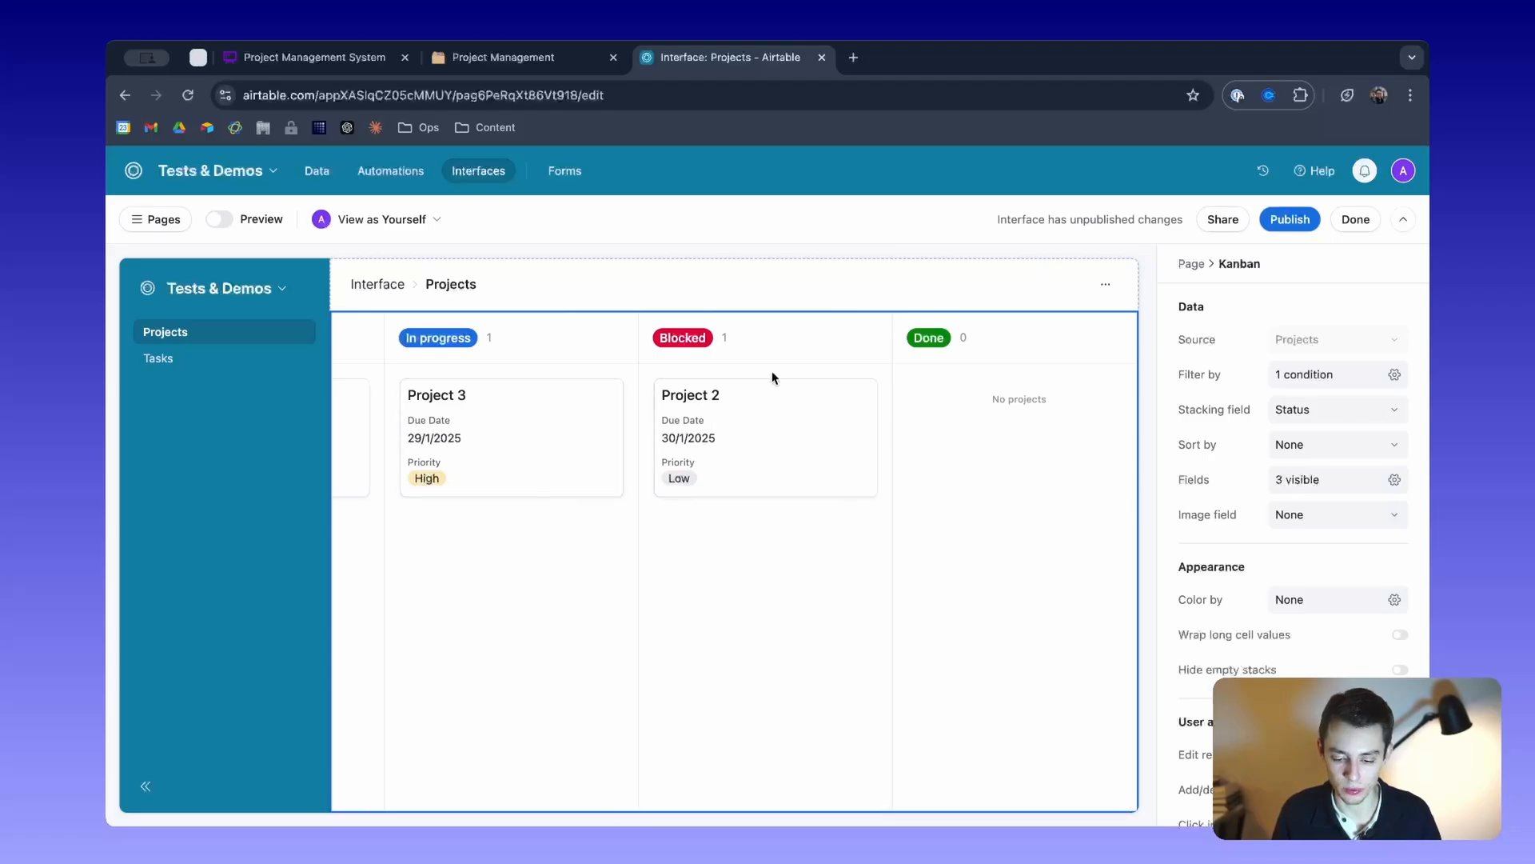
pyautogui.click(232, 221)
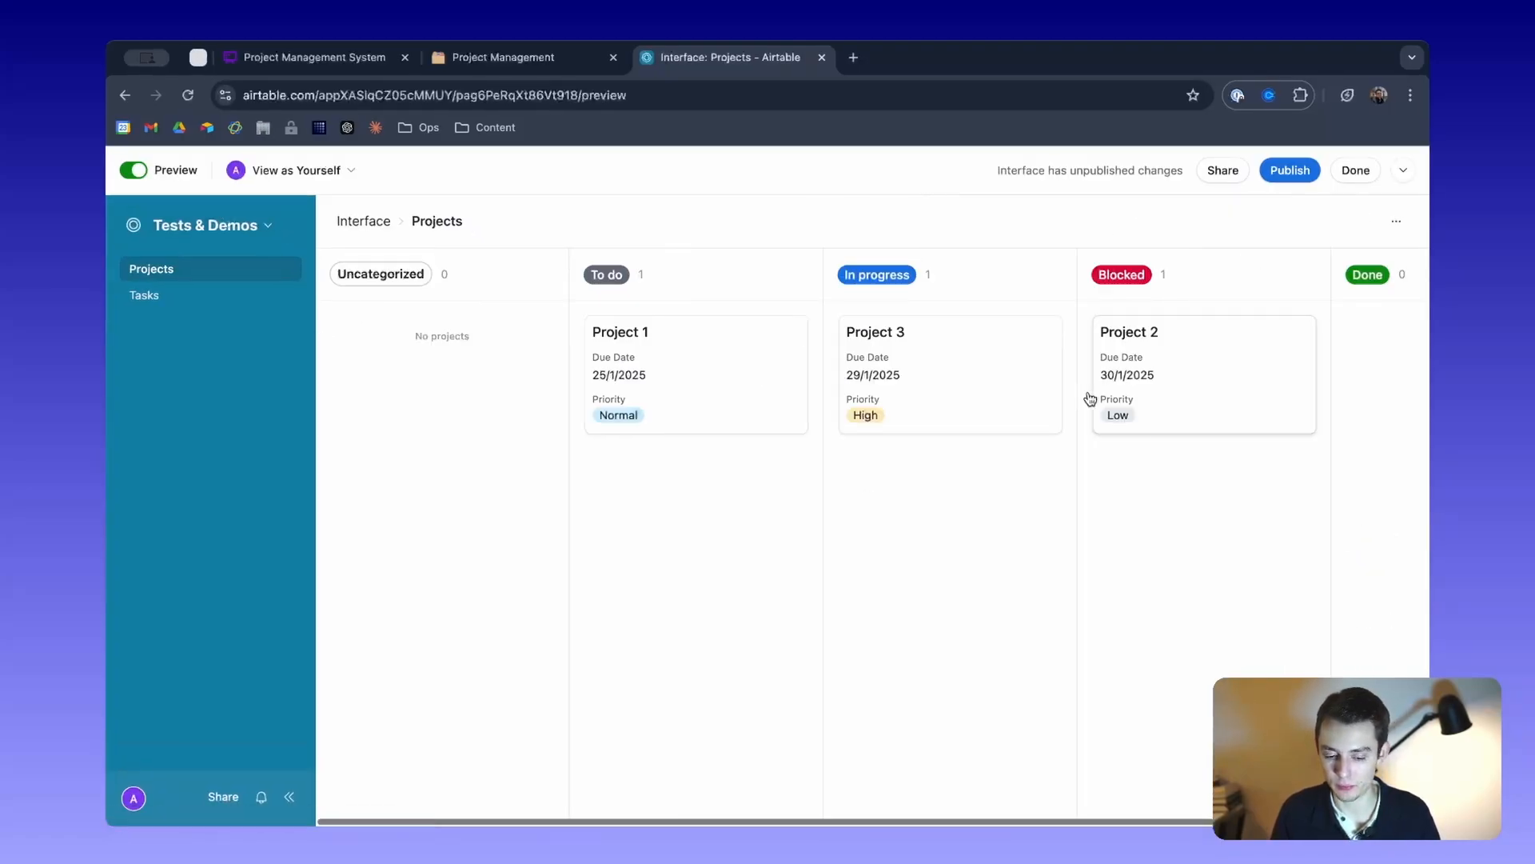
pyautogui.click(138, 172)
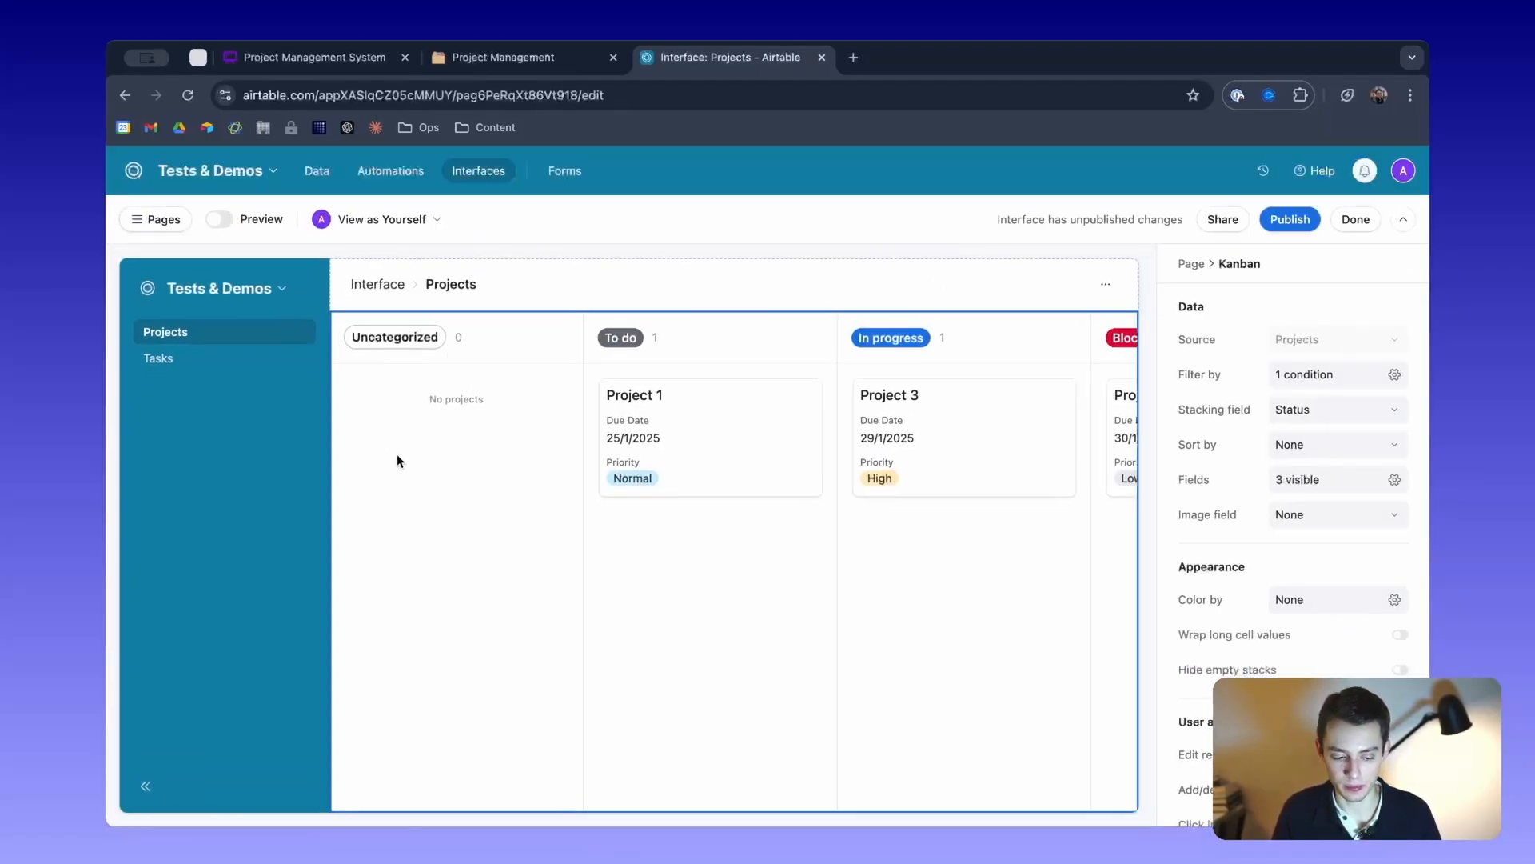
pyautogui.hscroll(6, 767, 457)
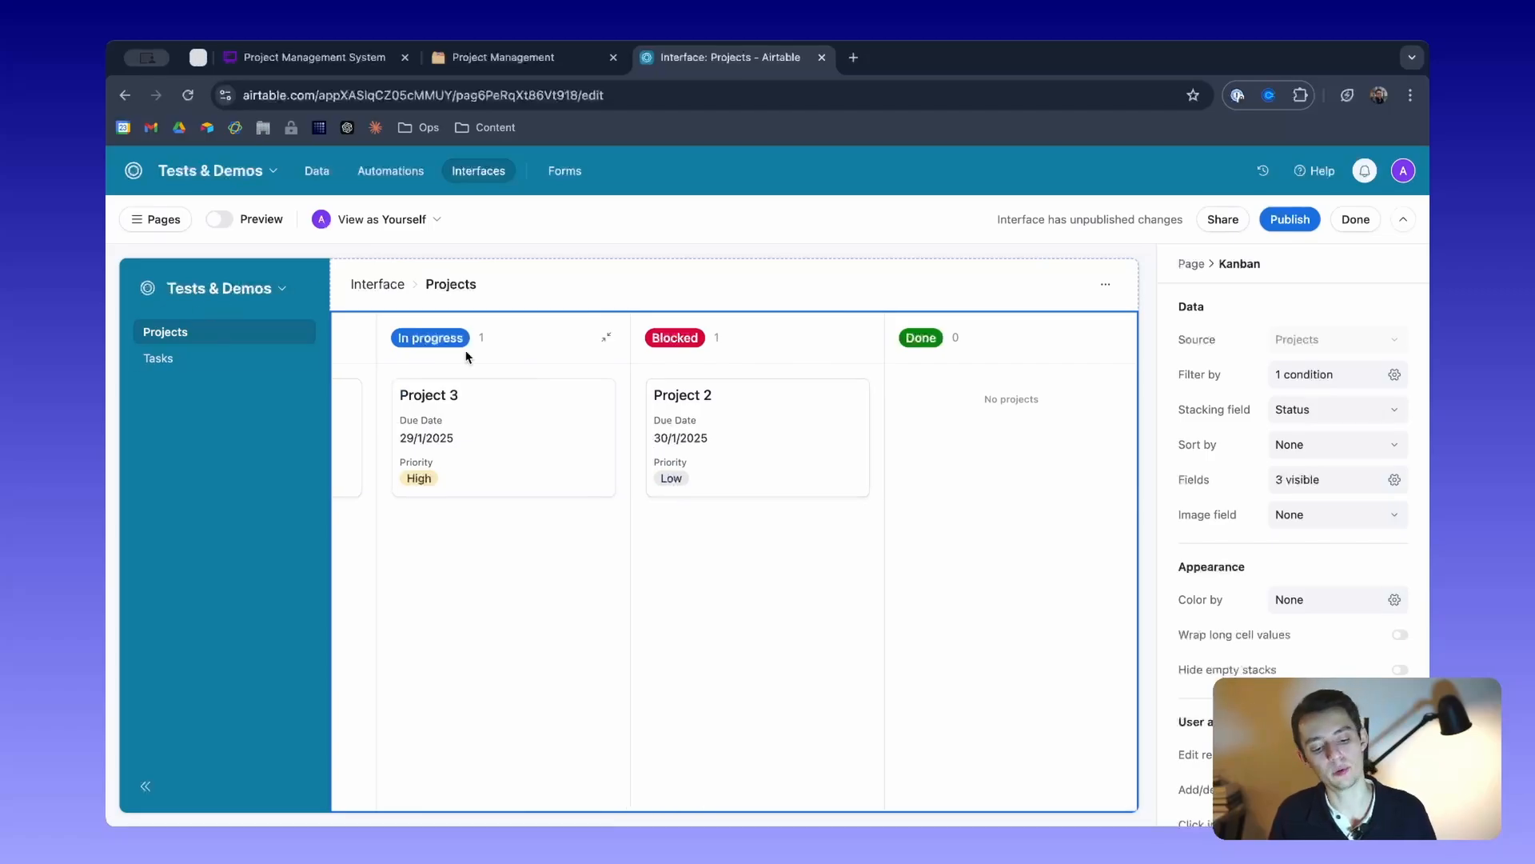
pyautogui.click(523, 56)
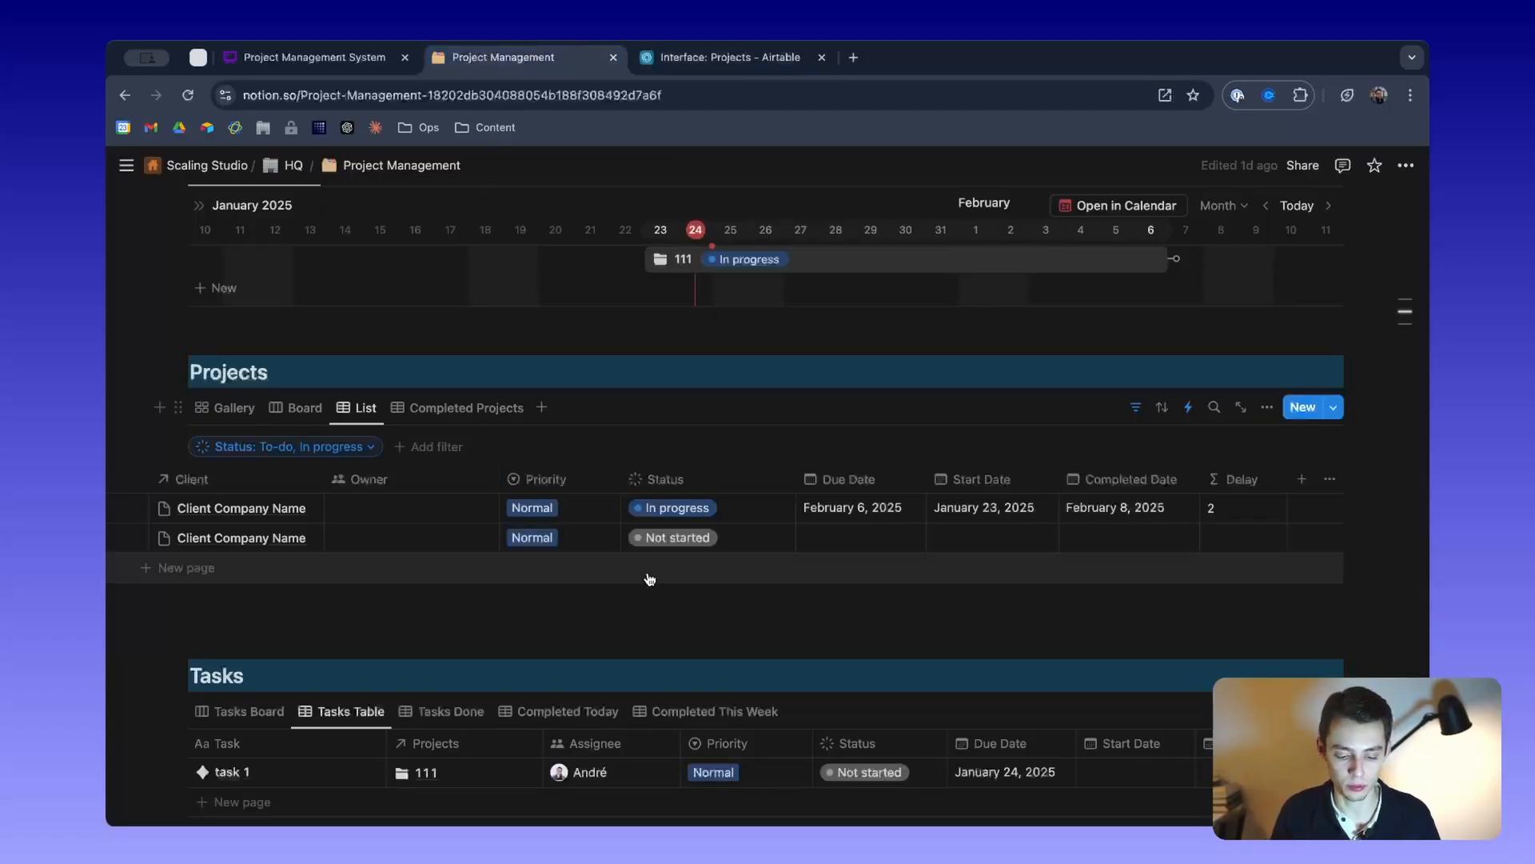
pyautogui.click(689, 61)
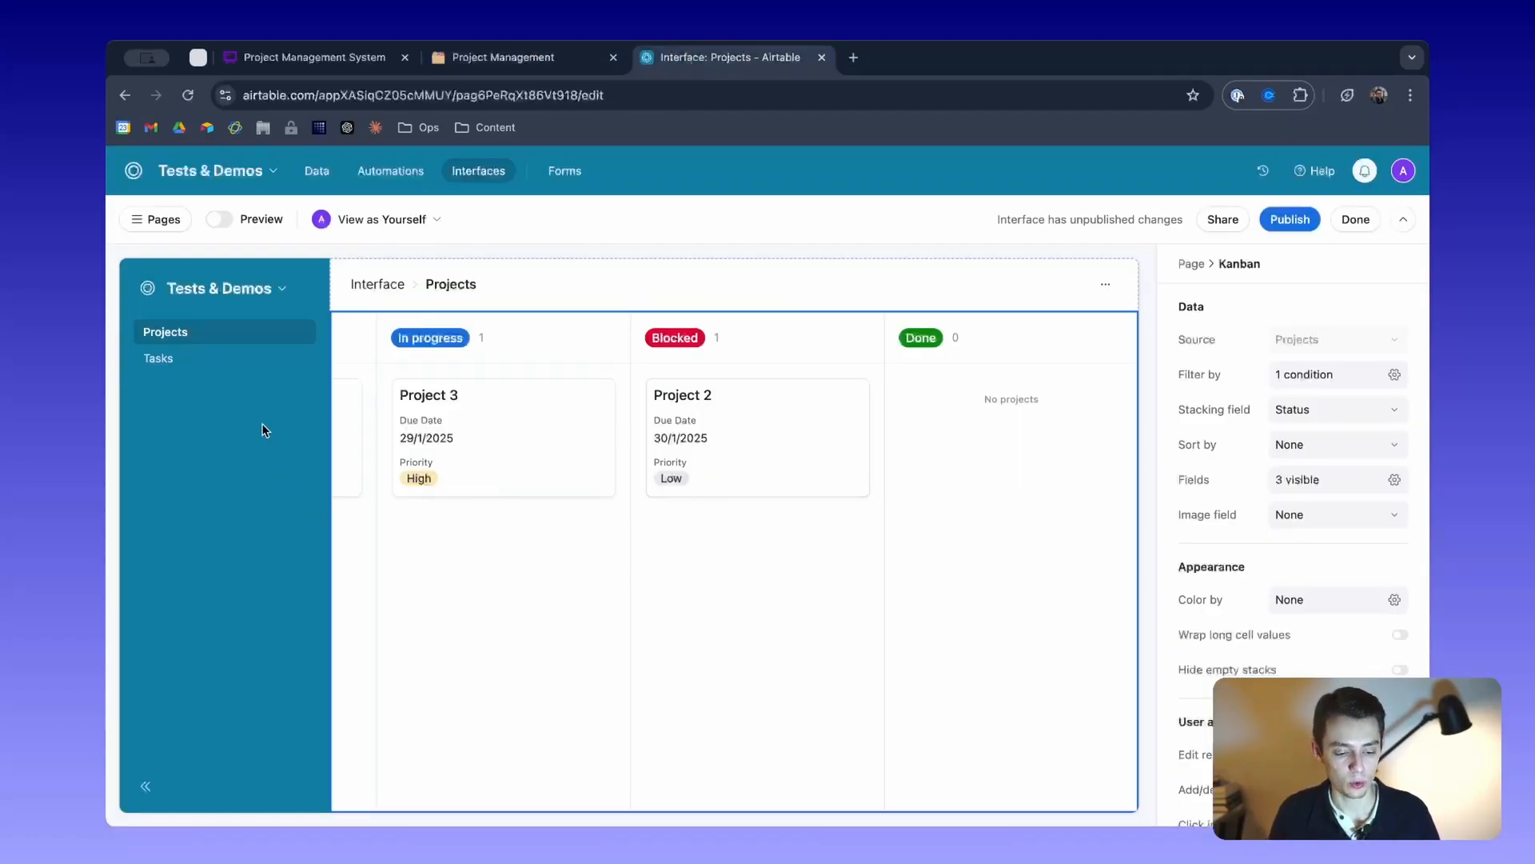
# Start a new page with the Timeline layout in the interface and connect it to the Projects table.
pyautogui.click(162, 221)
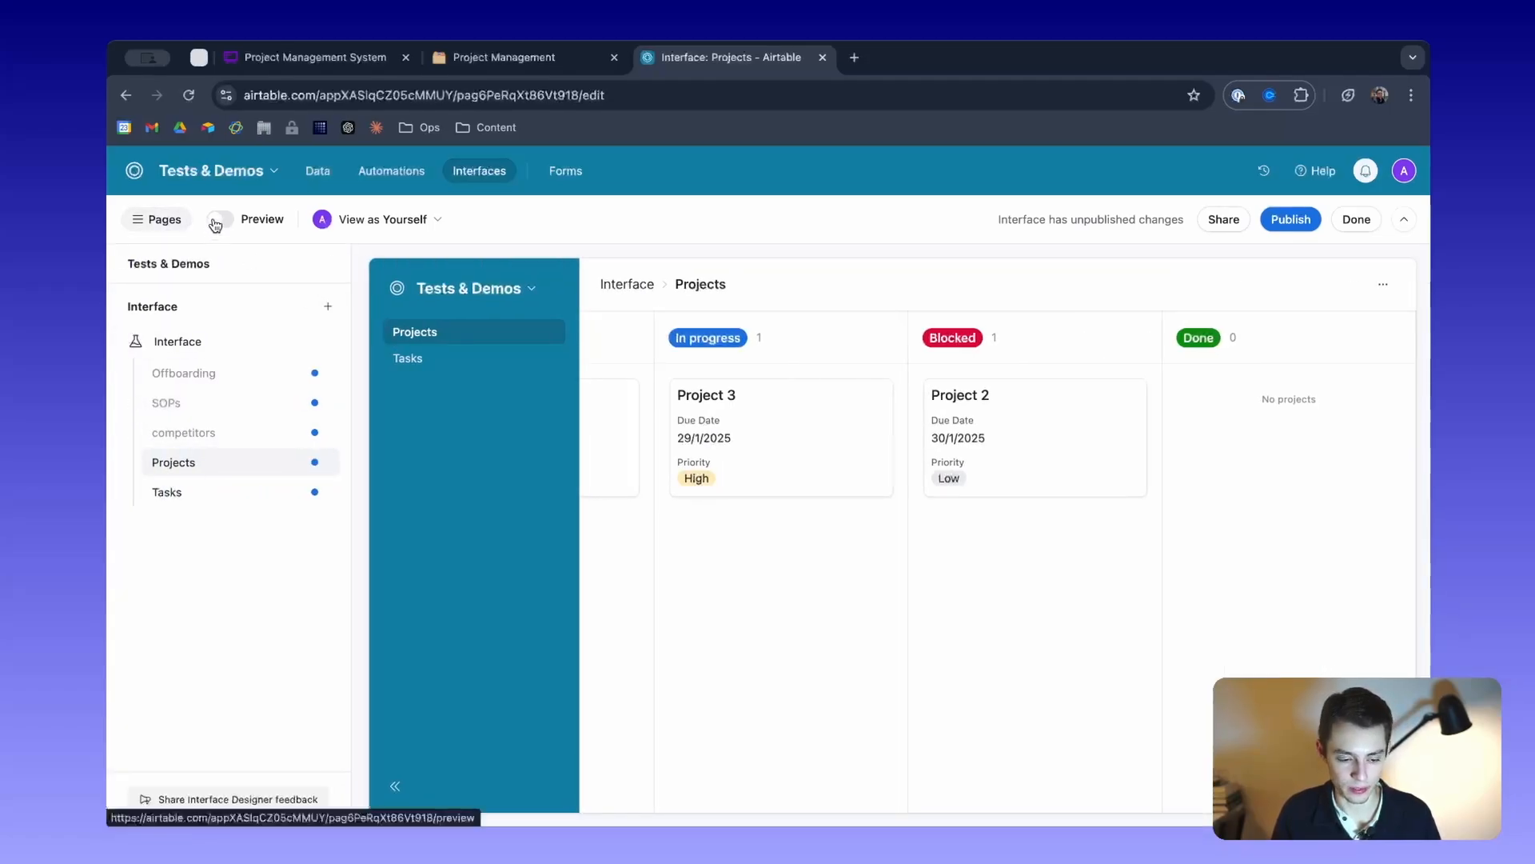
pyautogui.click(321, 342)
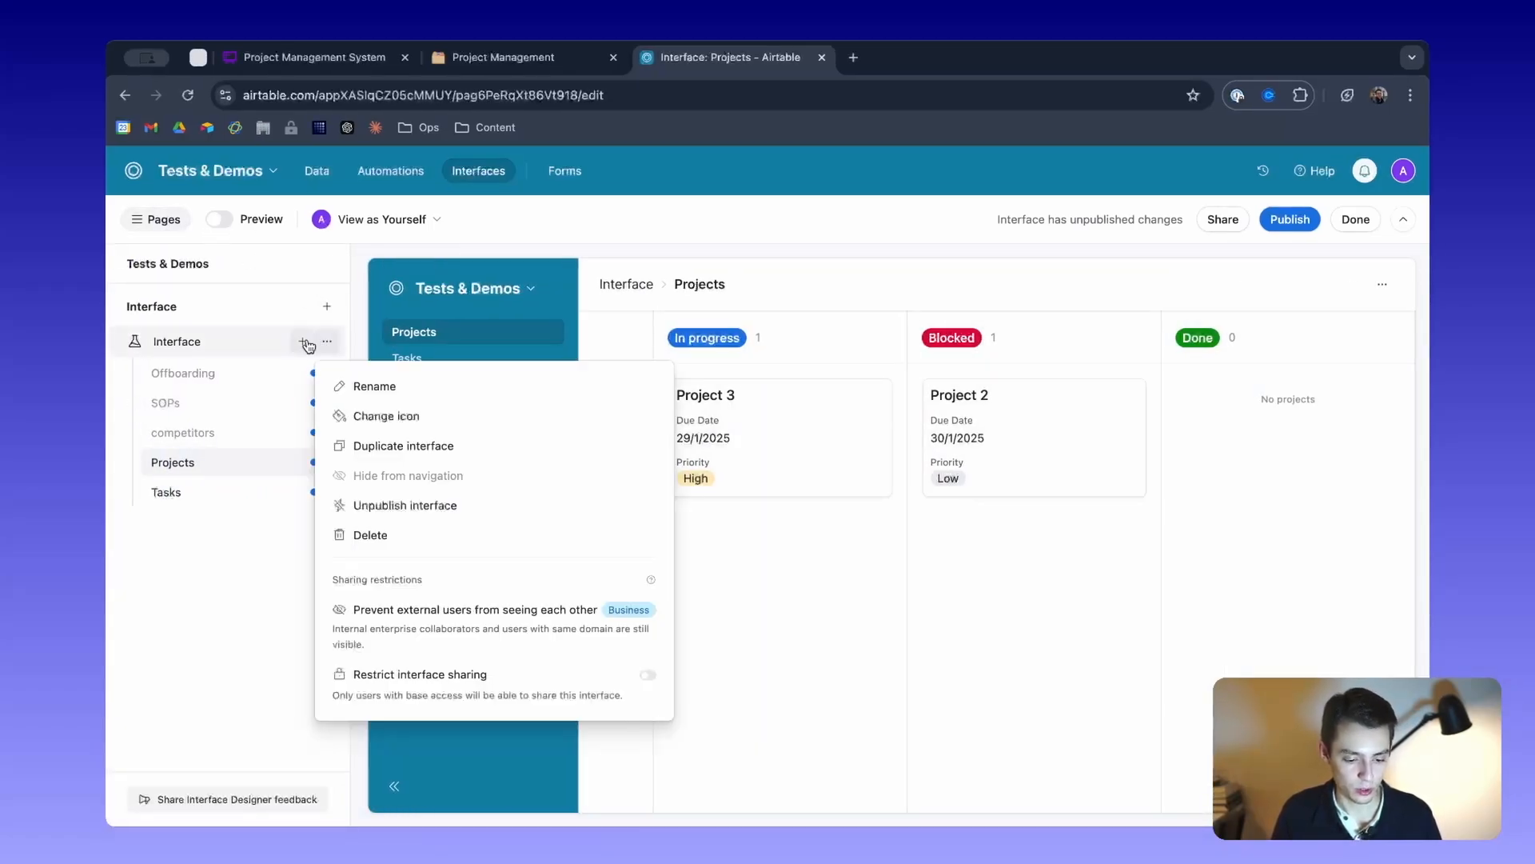
pyautogui.click(303, 343)
pyautogui.click(435, 487)
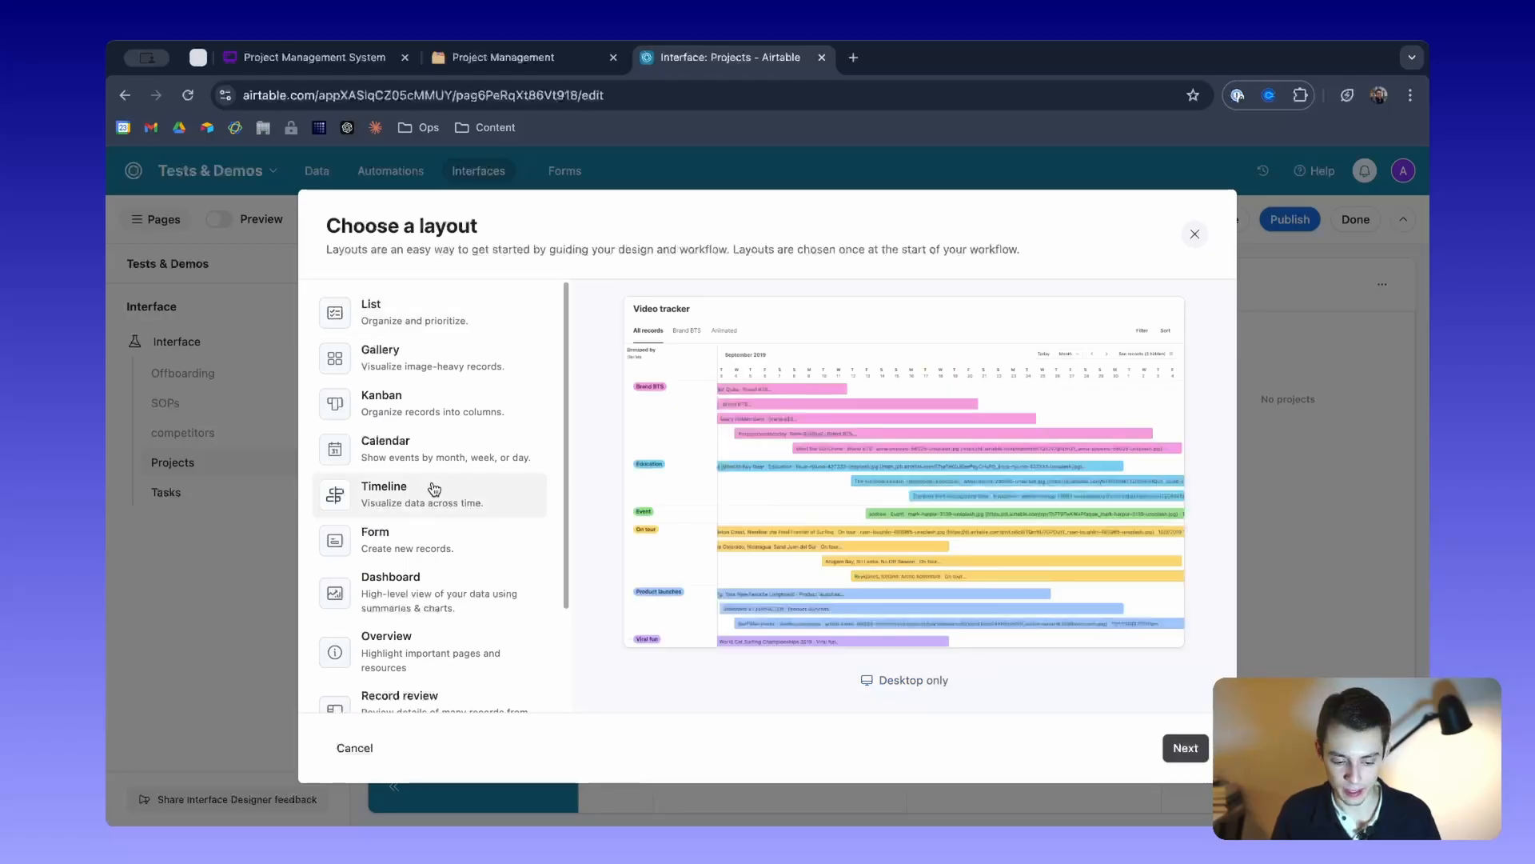
pyautogui.click(1186, 749)
pyautogui.click(480, 331)
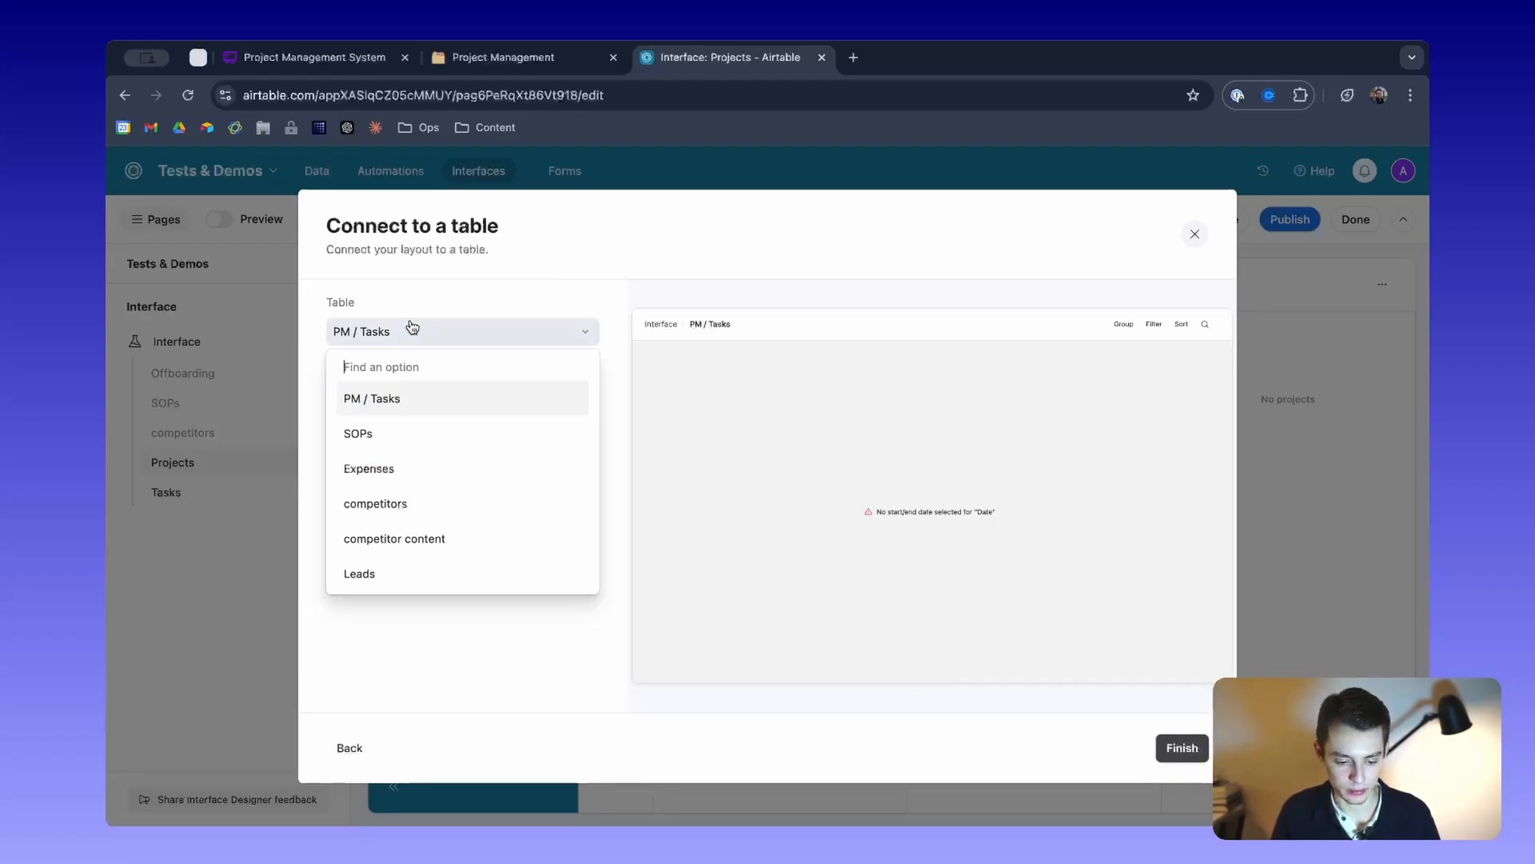
pyautogui.scroll(-2, 432, 524)
pyautogui.click(425, 531)
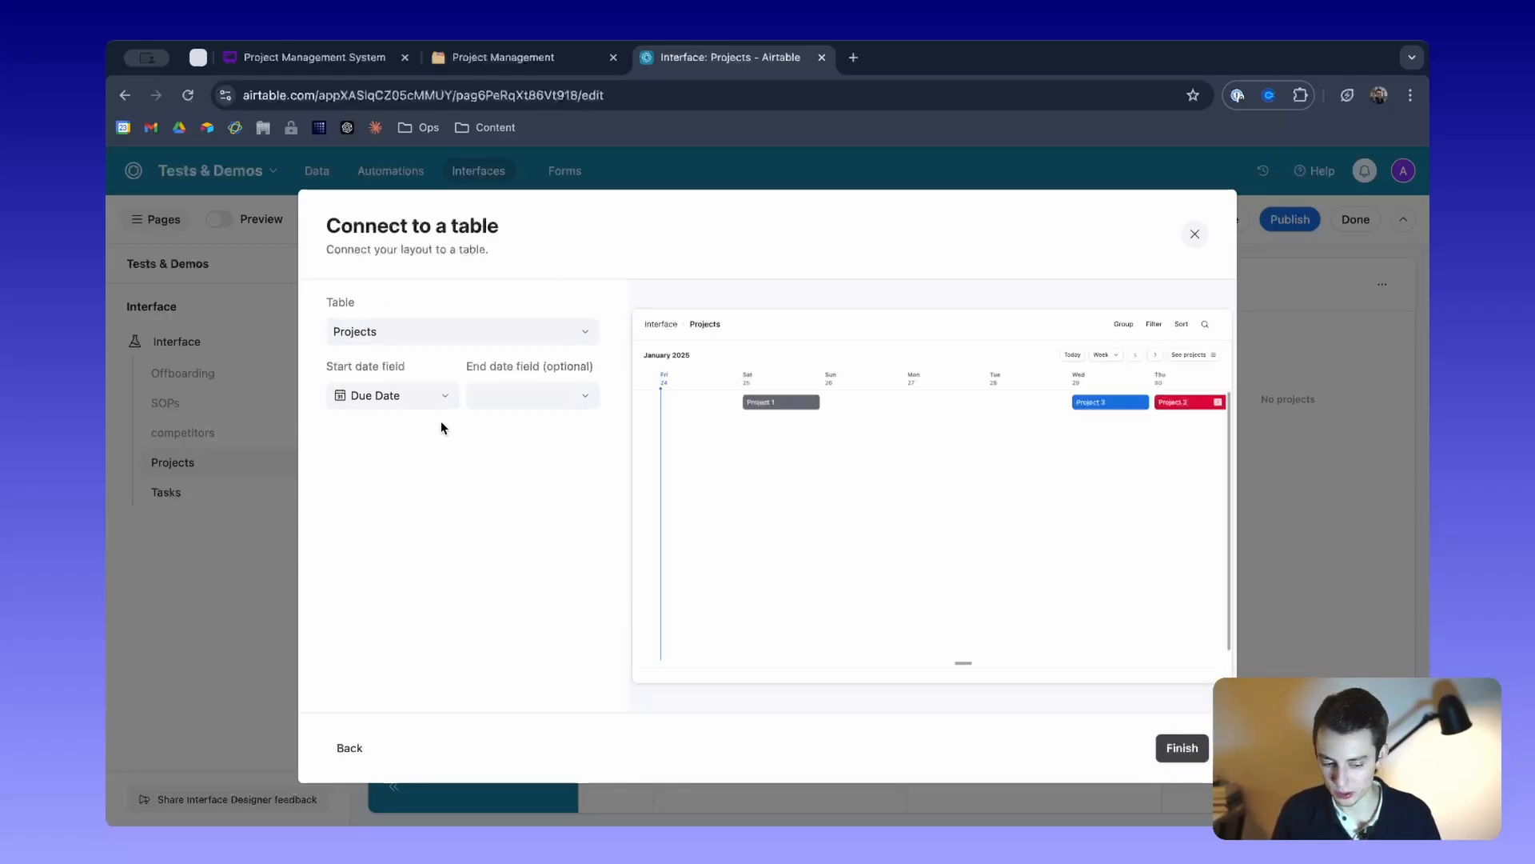
# Set the timeline's start date field to Start Date and end date field to Actual End Date, and create the page.
pyautogui.click(406, 396)
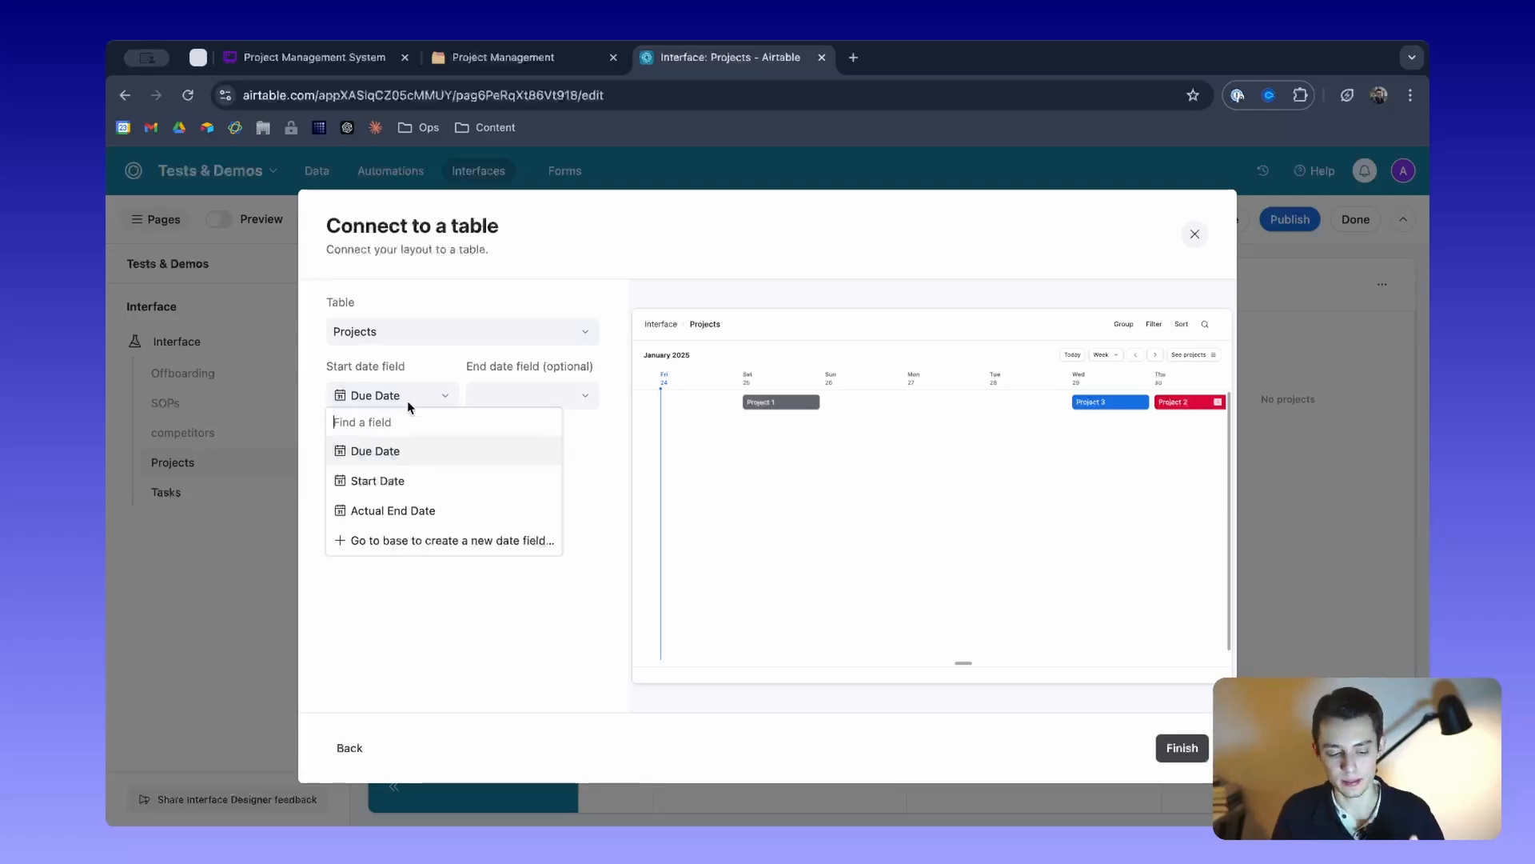
pyautogui.click(419, 488)
pyautogui.click(512, 397)
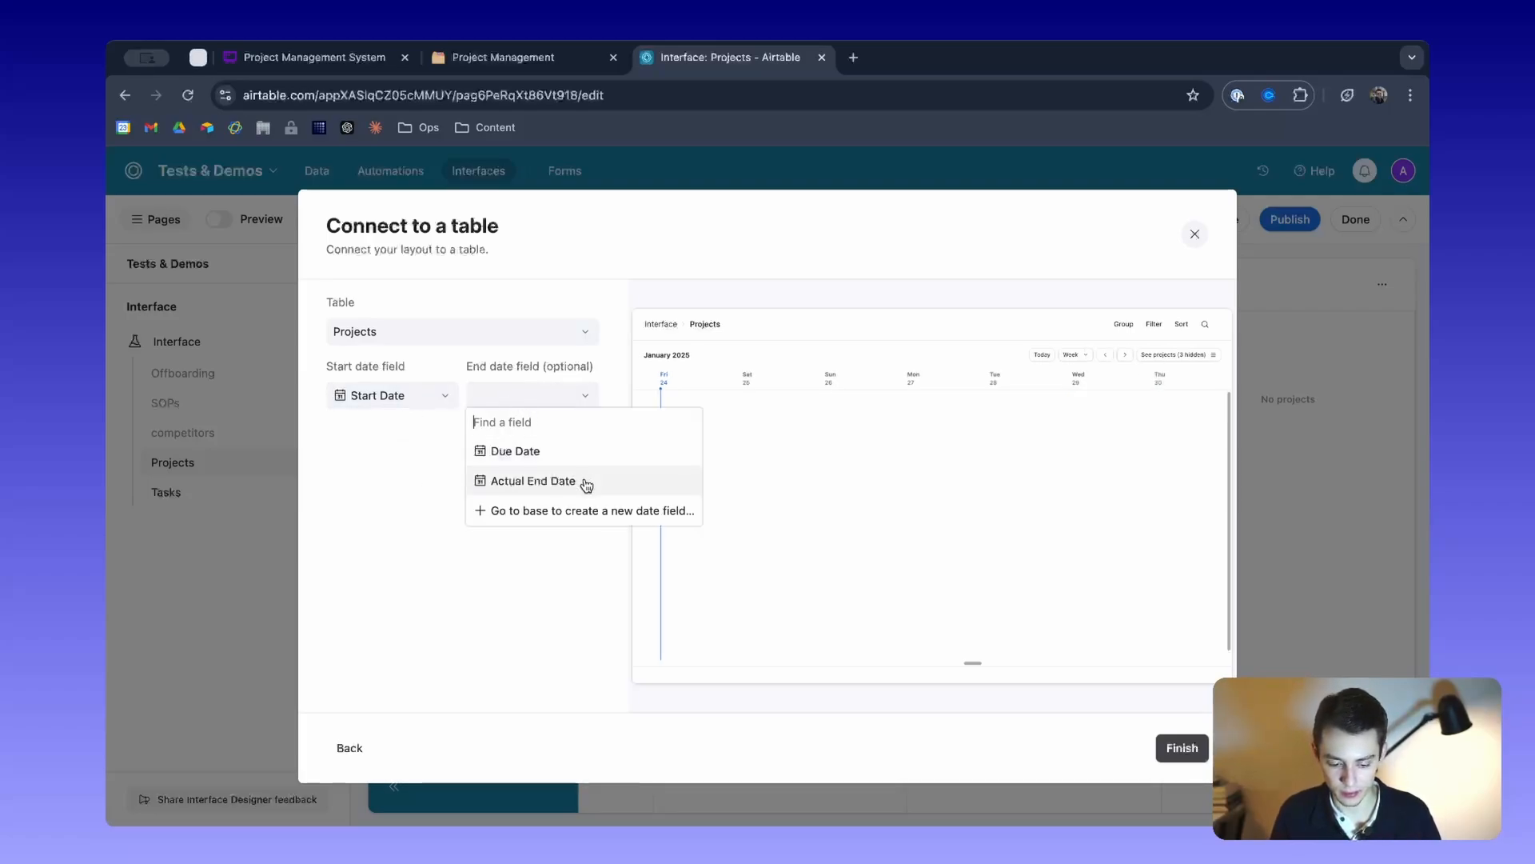
pyautogui.click(586, 482)
pyautogui.click(570, 394)
pyautogui.click(524, 480)
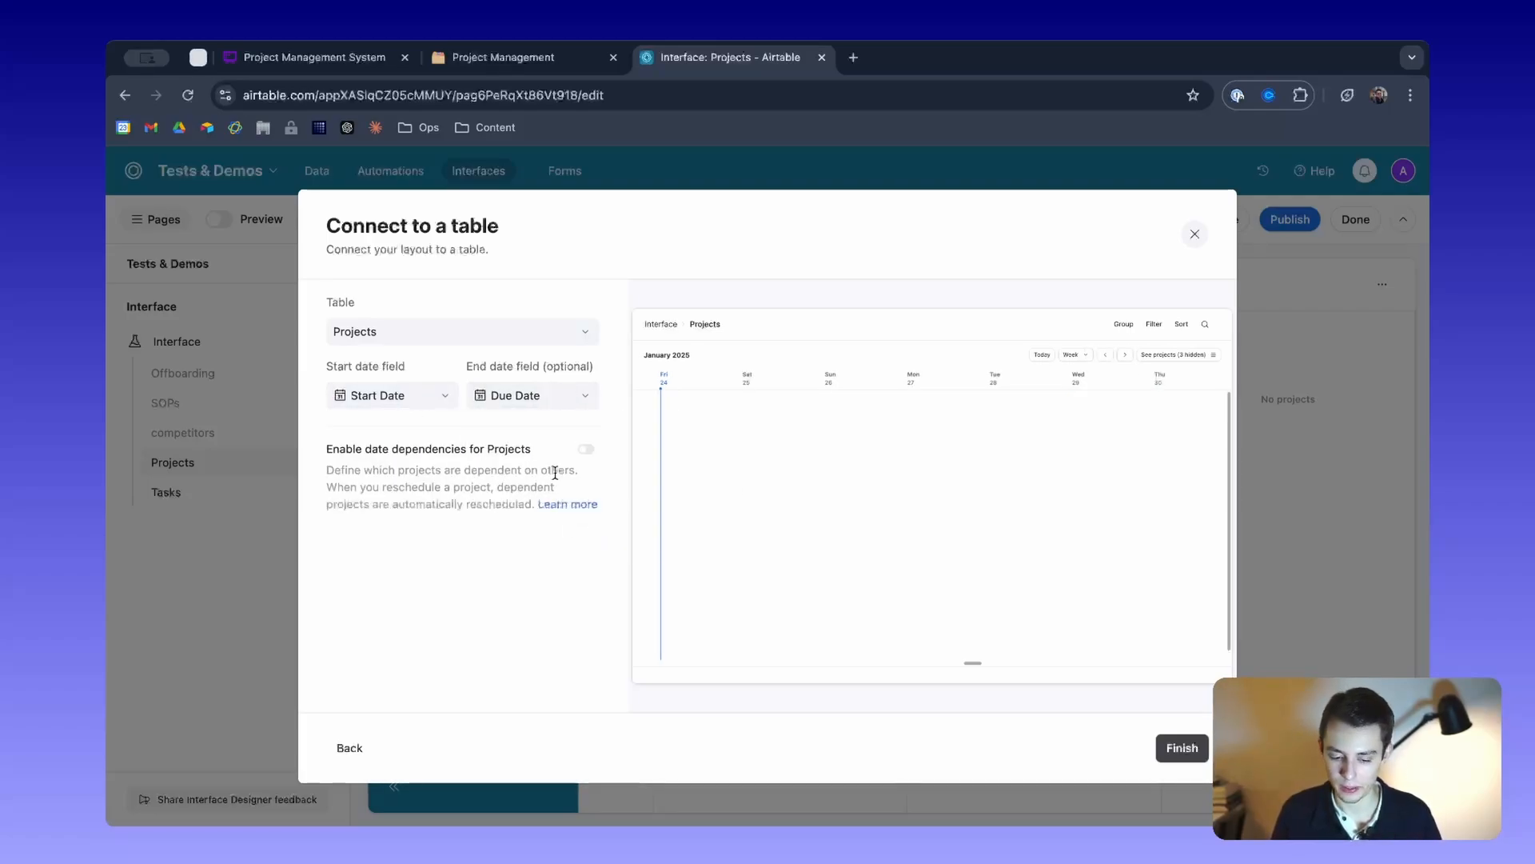
pyautogui.click(565, 406)
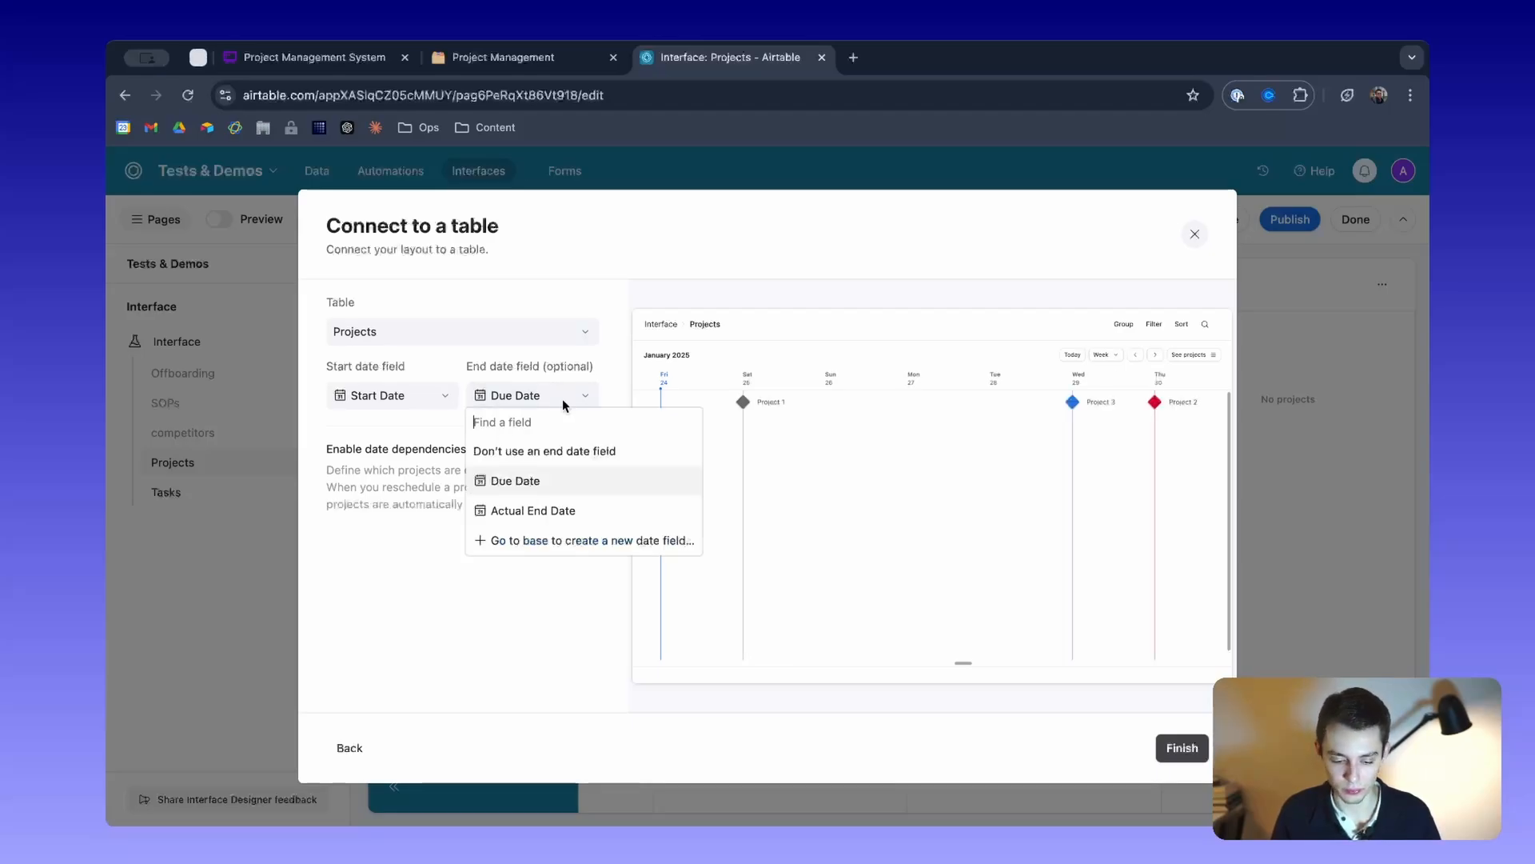
pyautogui.click(546, 510)
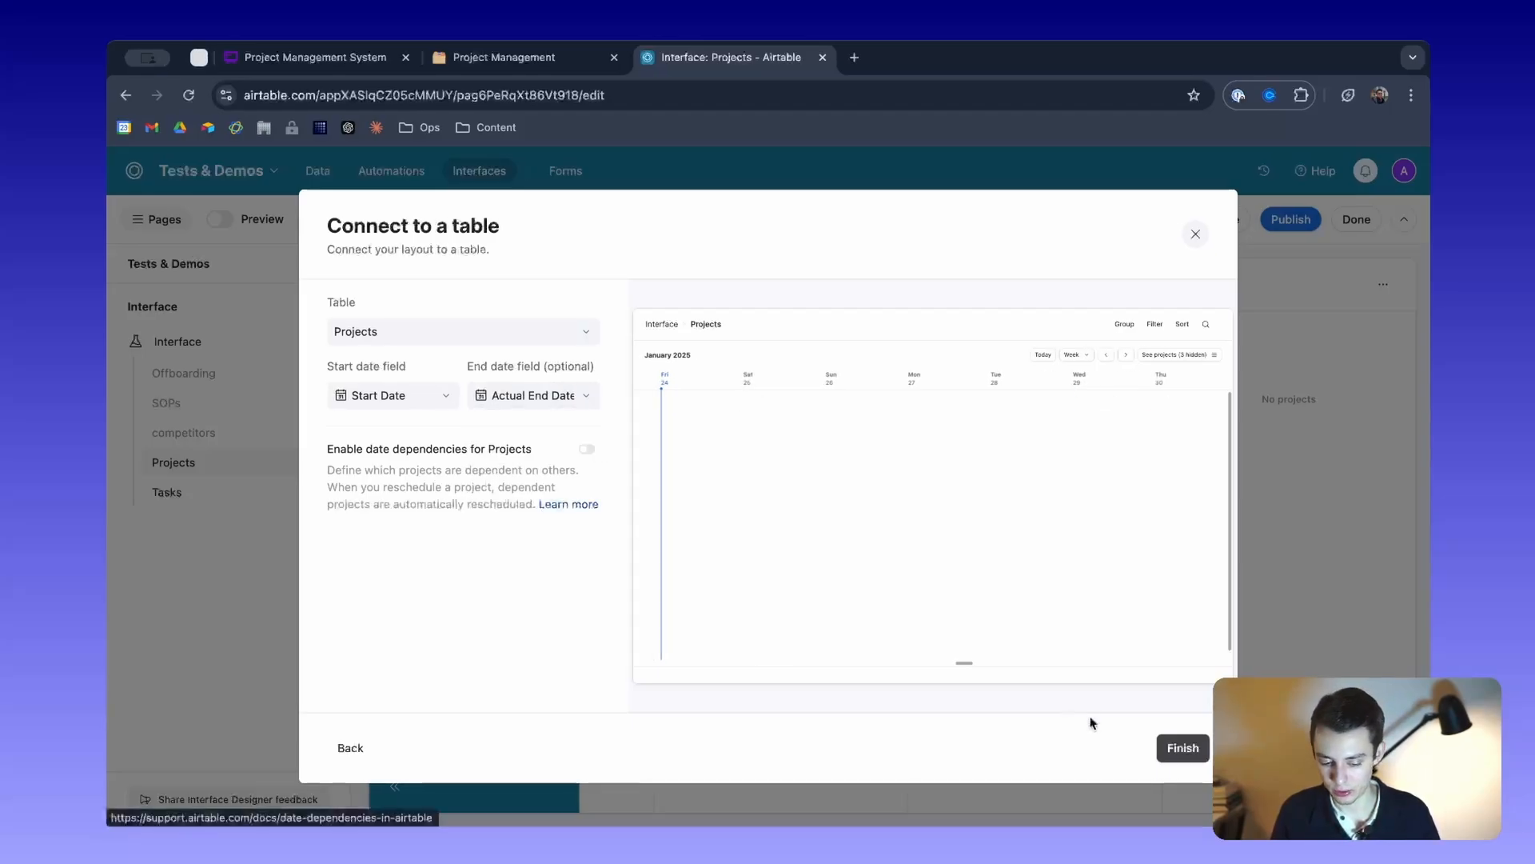
pyautogui.click(1175, 747)
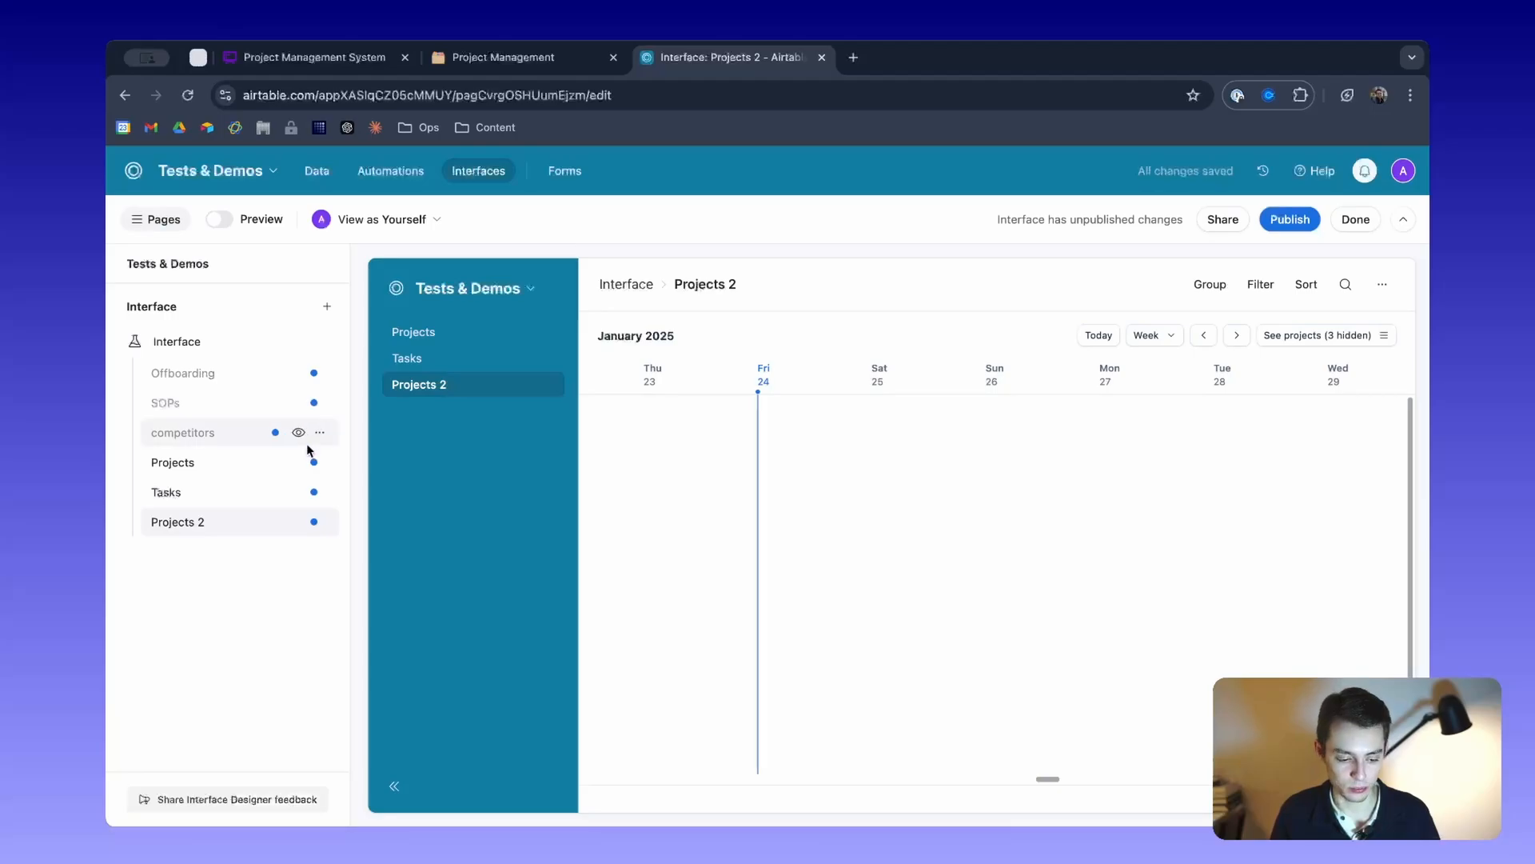
# In the Projects table, set Actual End Date to 19/2/2025 for Project 1 and 31/1/2025 for Projects 2 and 3.
pyautogui.click(316, 170)
pyautogui.hscroll(3, 907, 397)
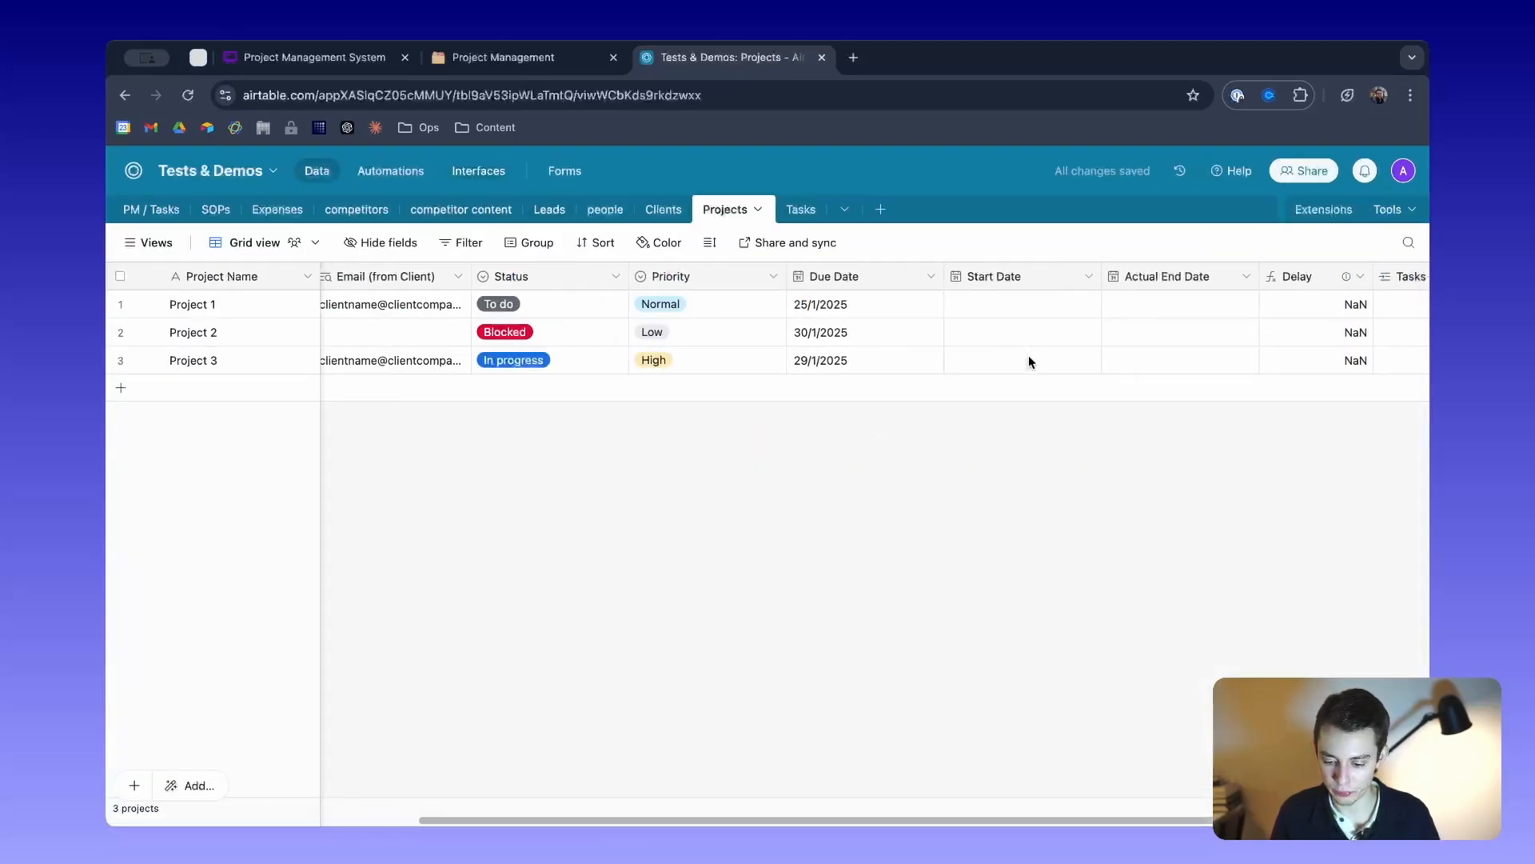
pyautogui.click(1144, 304)
pyautogui.click(1143, 304)
pyautogui.click(1257, 331)
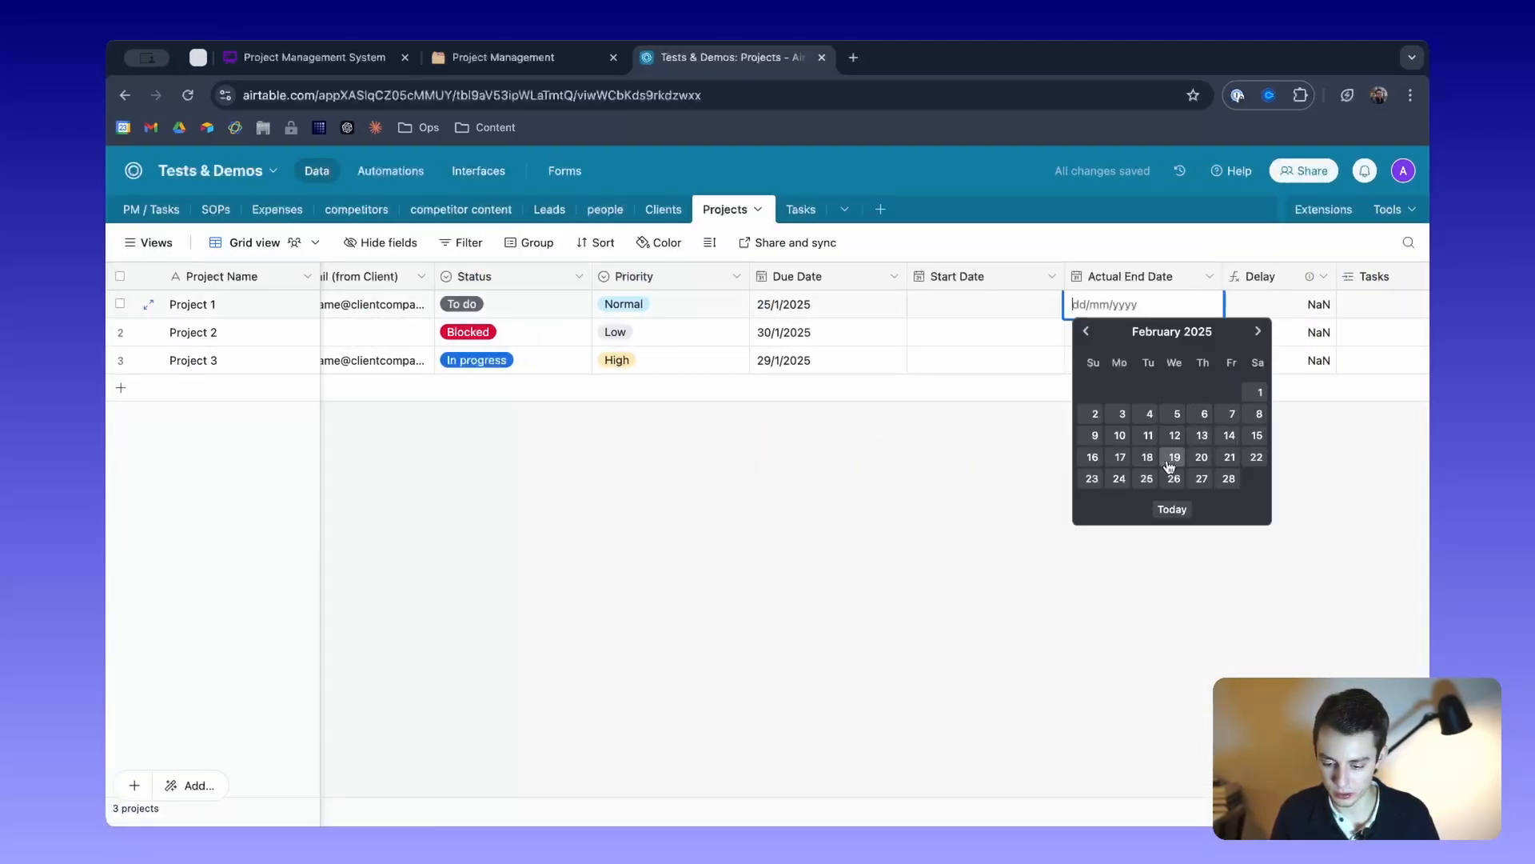
pyautogui.click(1174, 457)
pyautogui.doubleClick(1102, 329)
pyautogui.click(1229, 506)
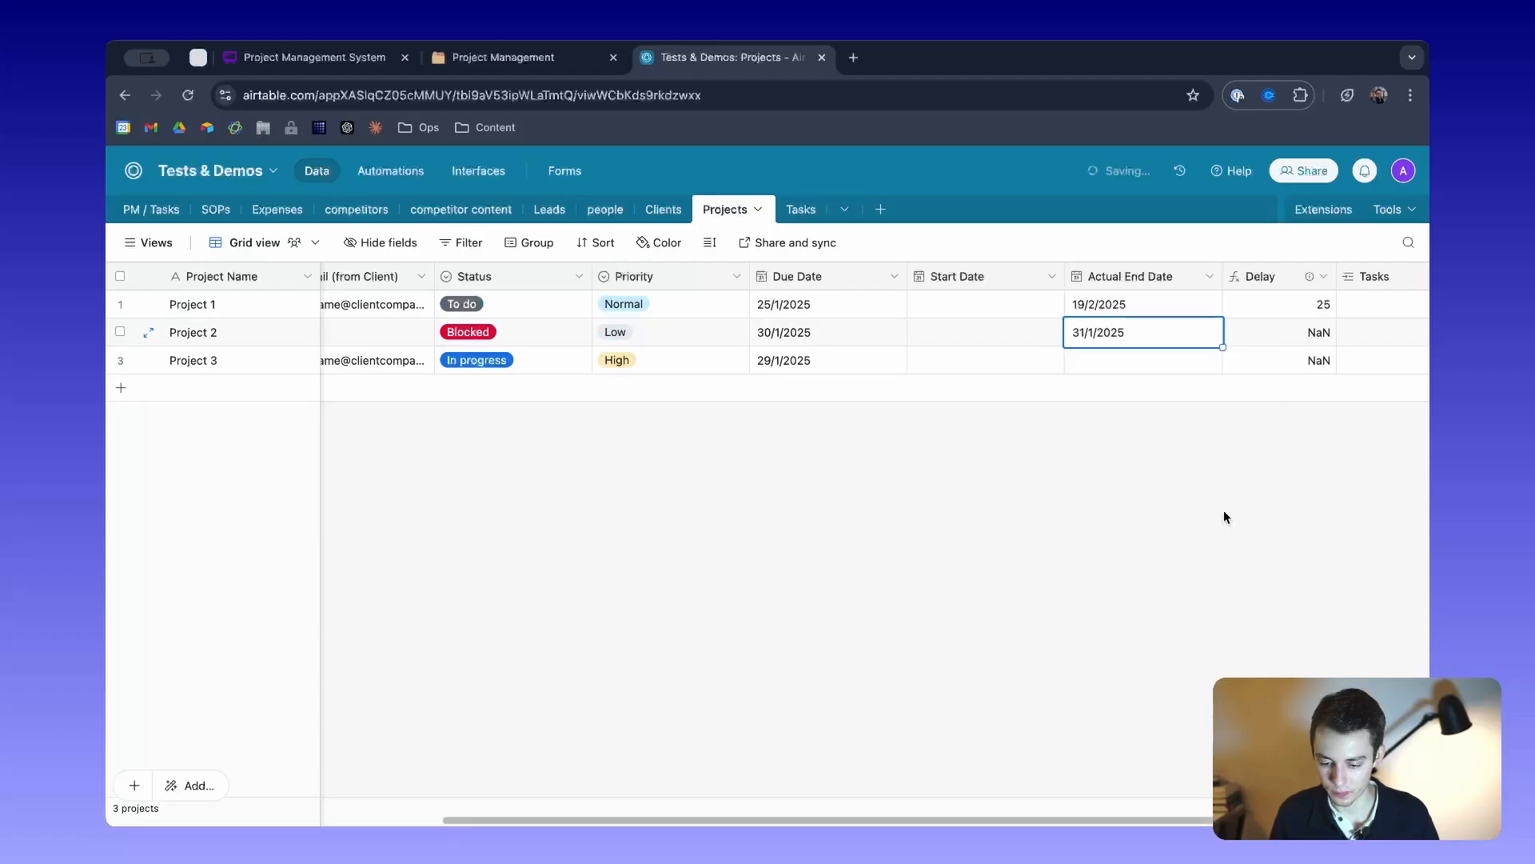
pyautogui.click(1107, 359)
pyautogui.click(1107, 359)
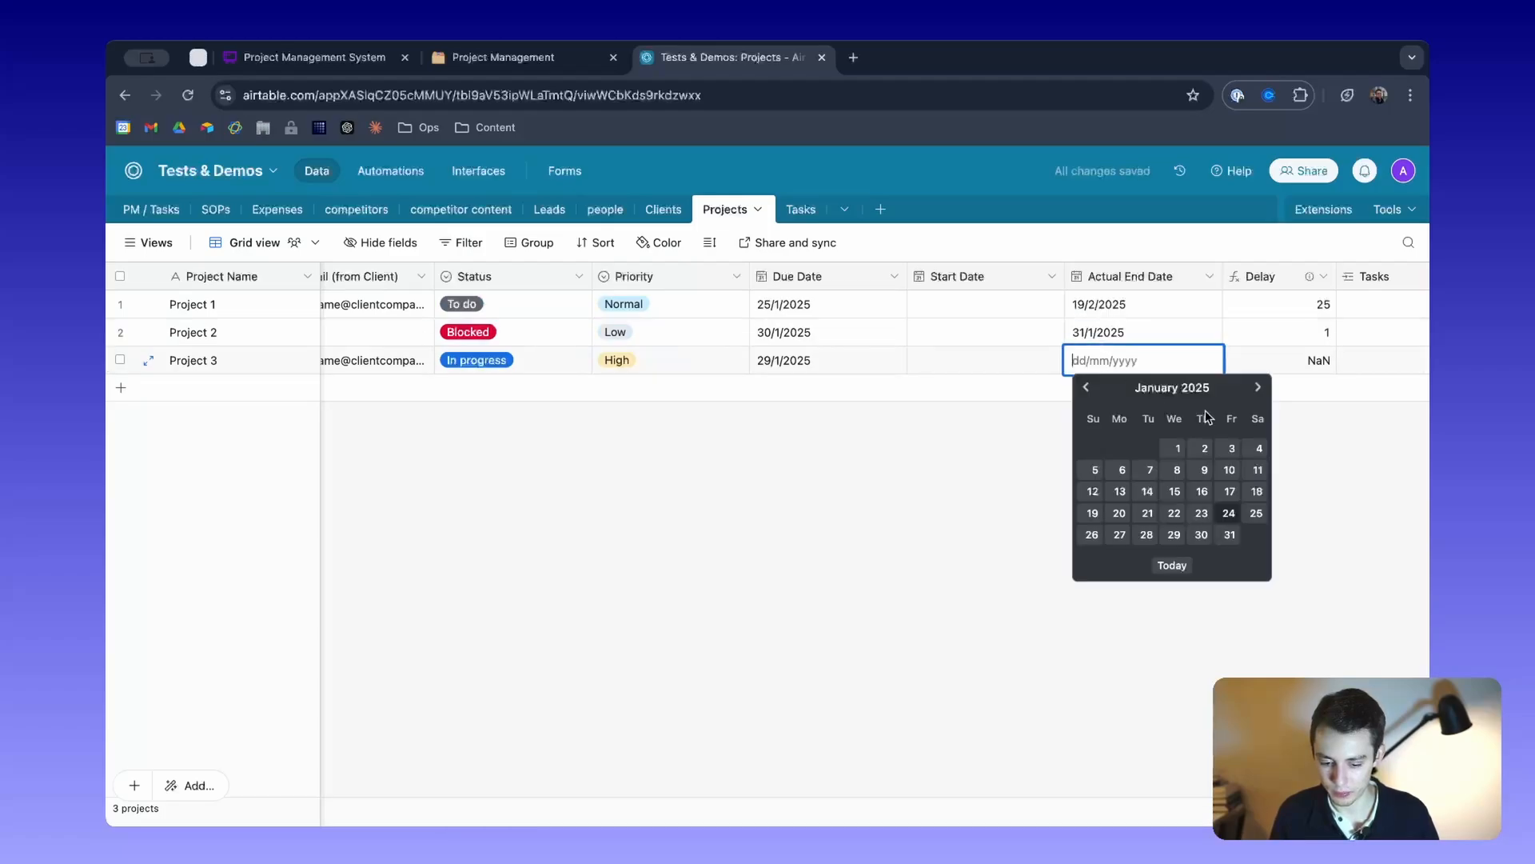
pyautogui.click(1230, 533)
pyautogui.click(430, 400)
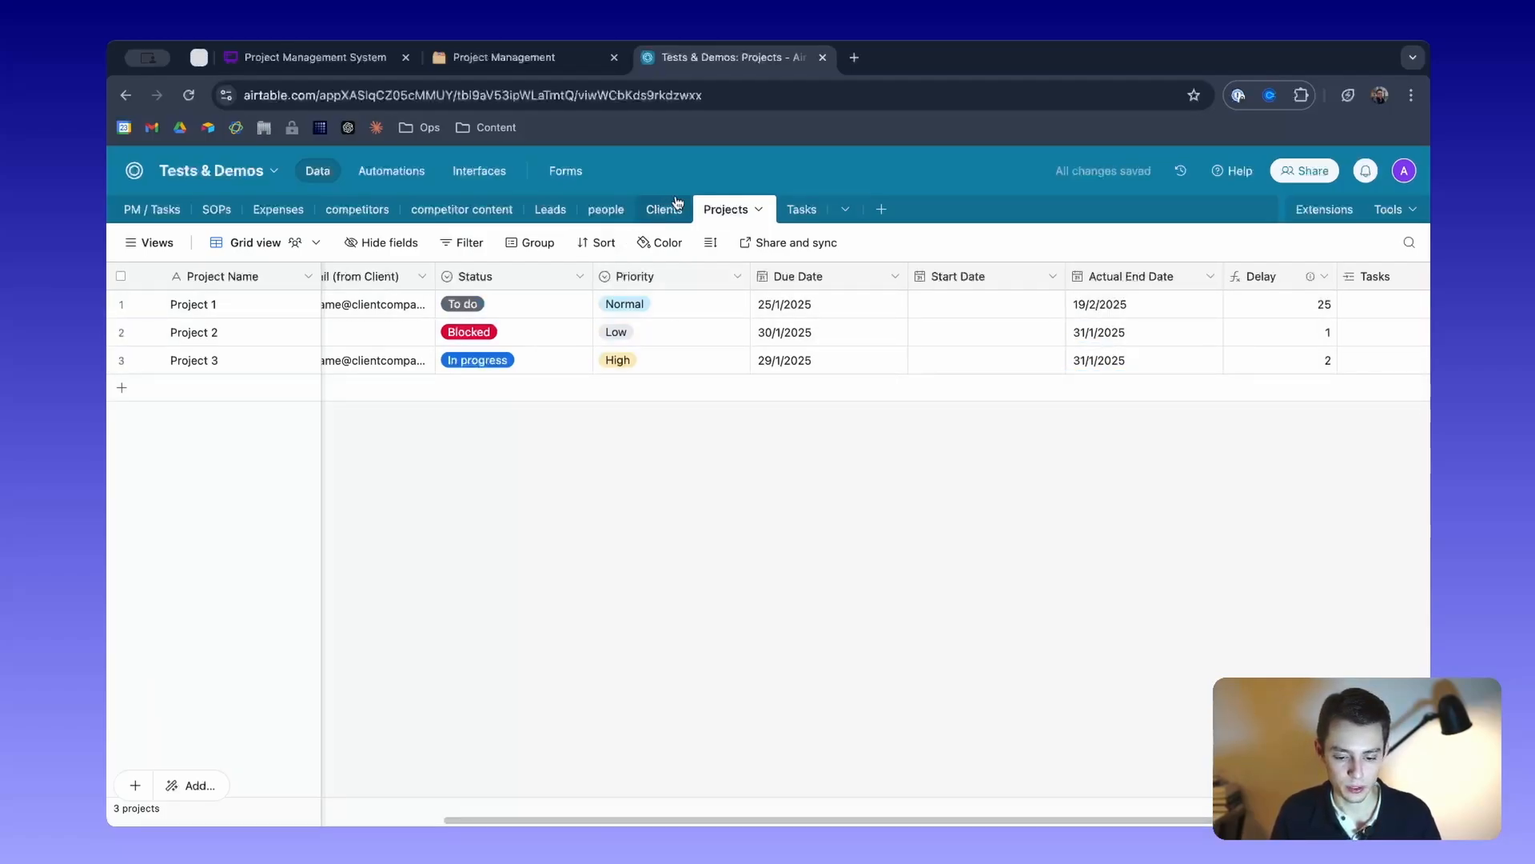
# Preview the Projects 2 timeline page with its list of all projects and examine where the projects fall.
pyautogui.click(478, 170)
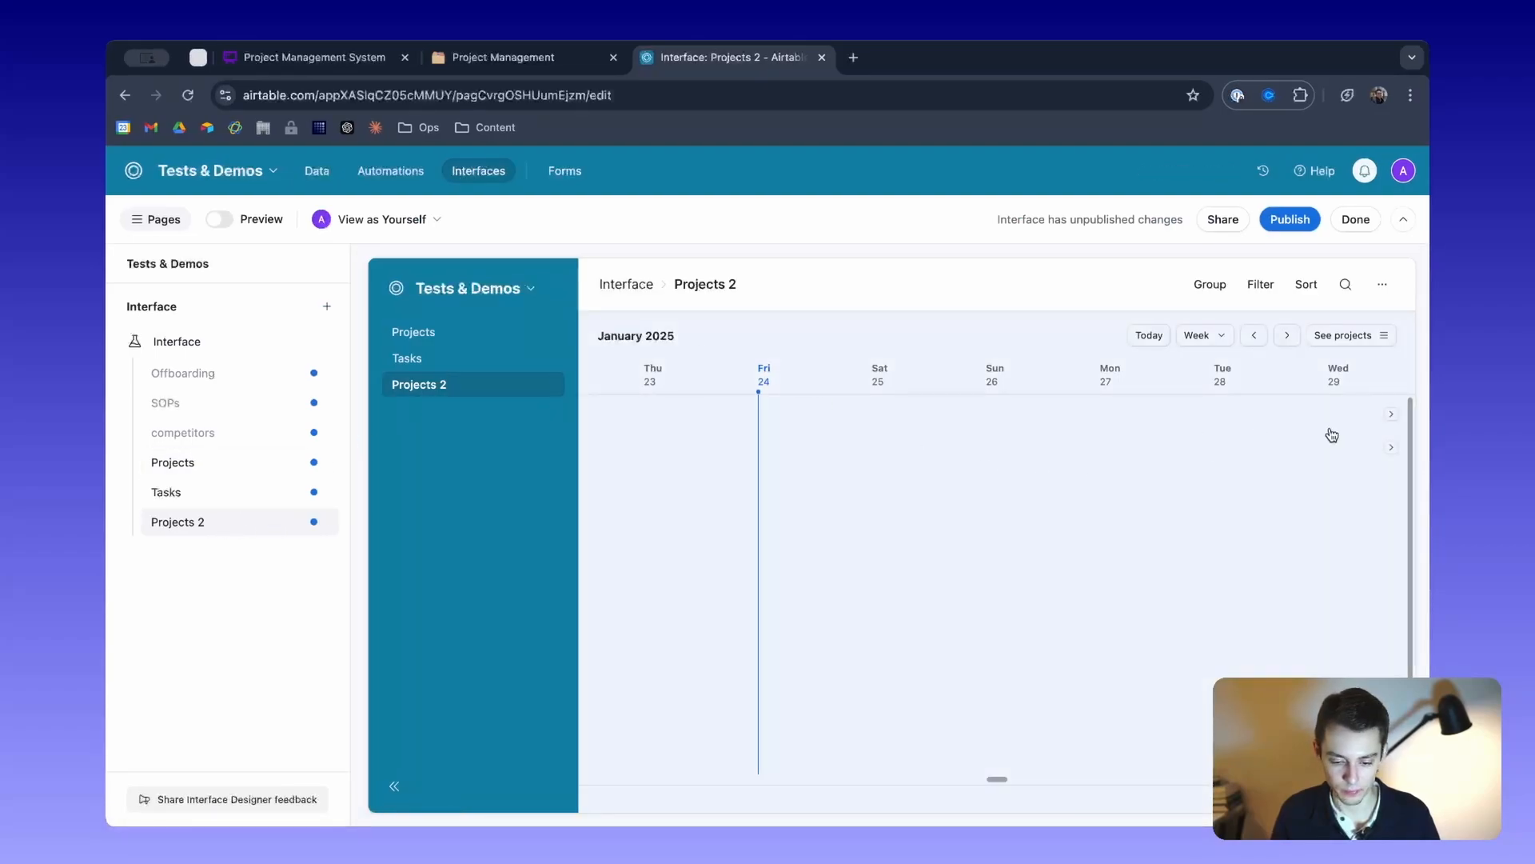
pyautogui.click(219, 220)
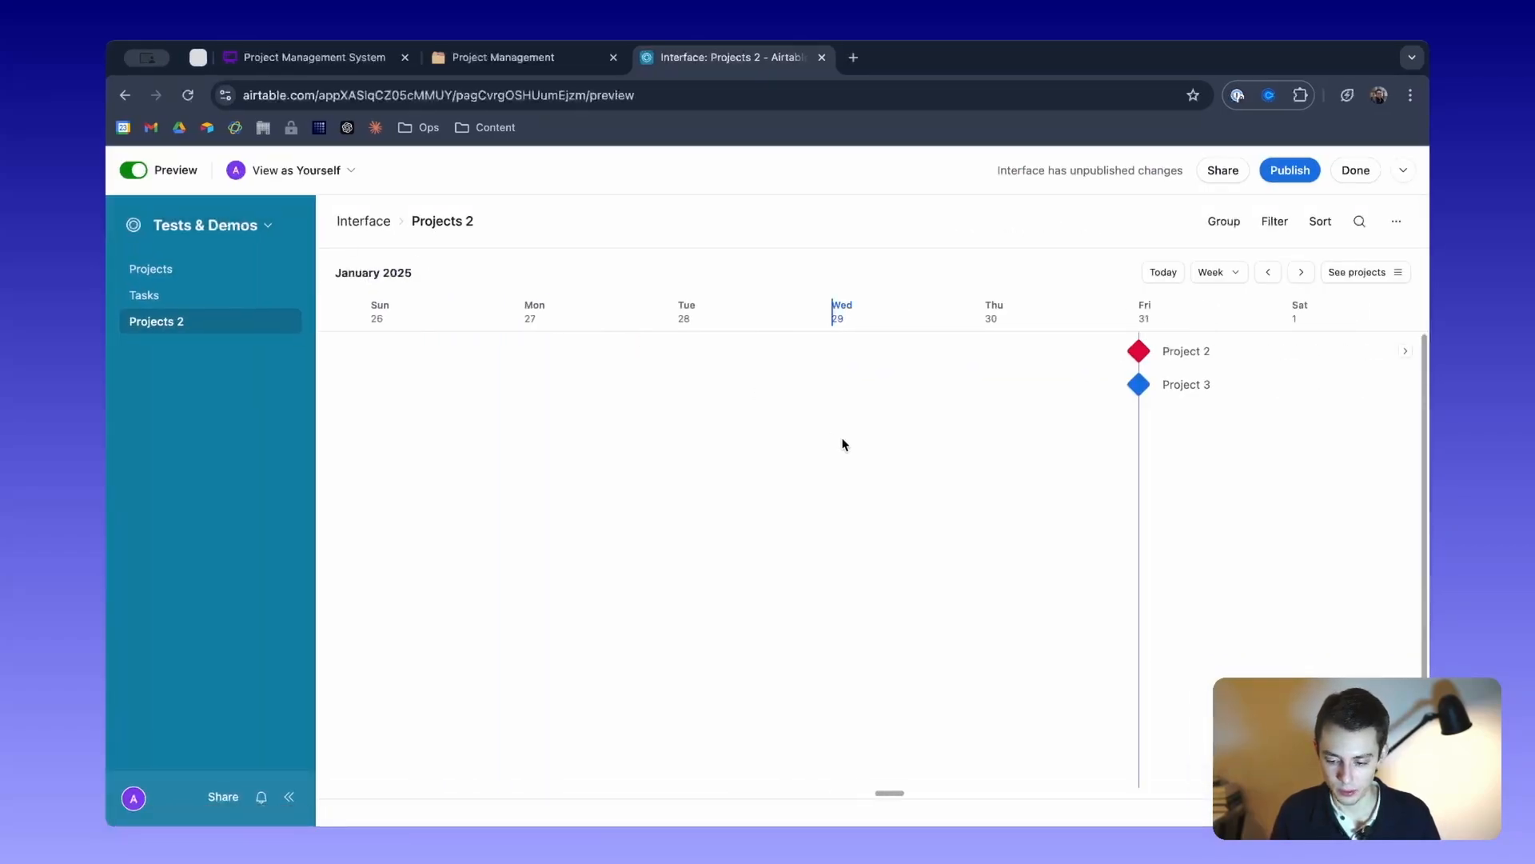
pyautogui.hscroll(10, 842, 445)
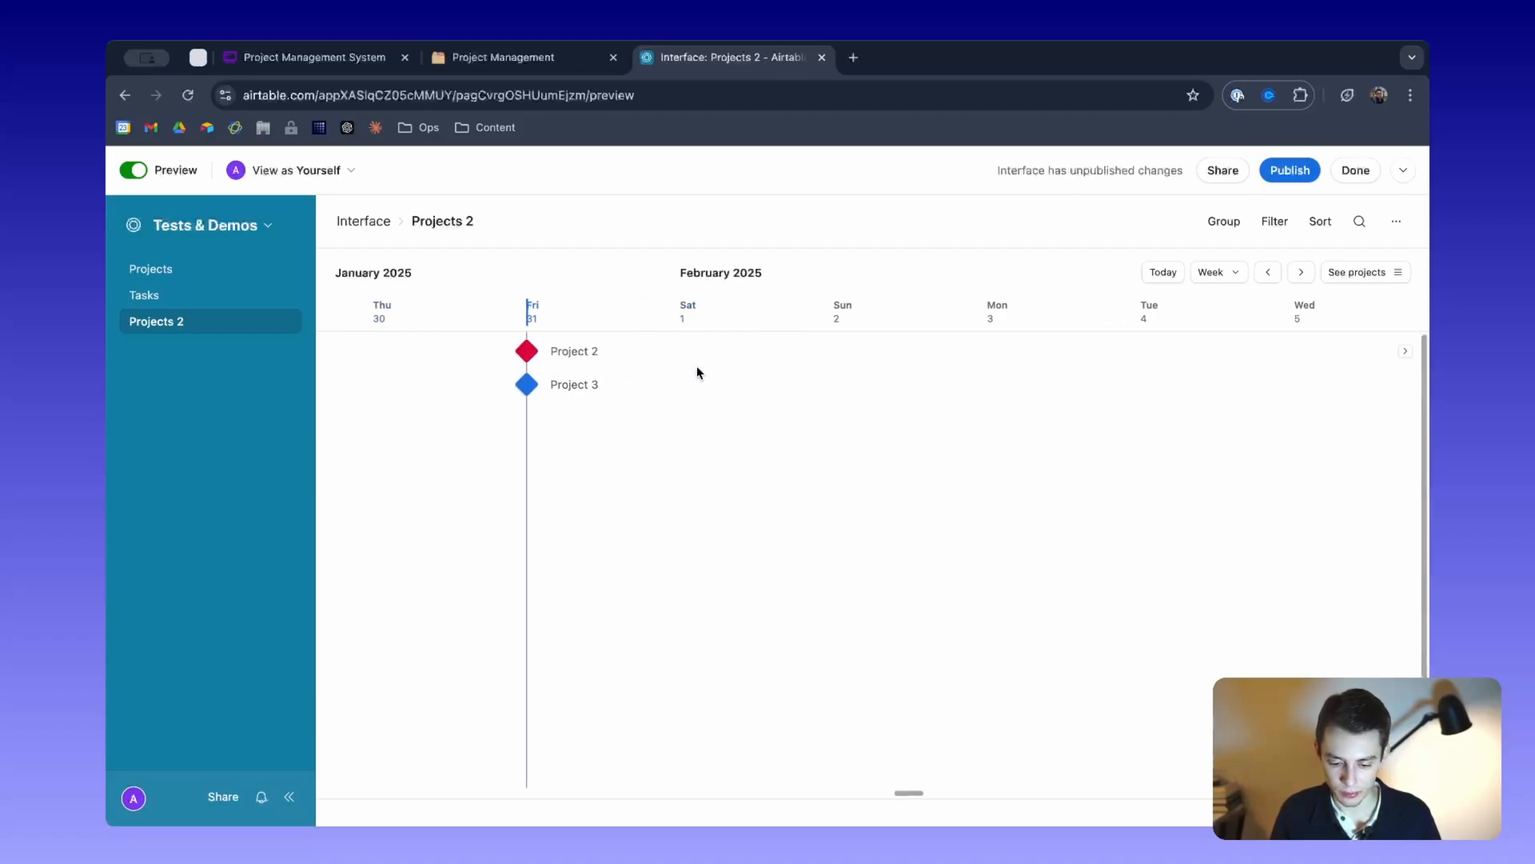
pyautogui.hscroll(5, 697, 372)
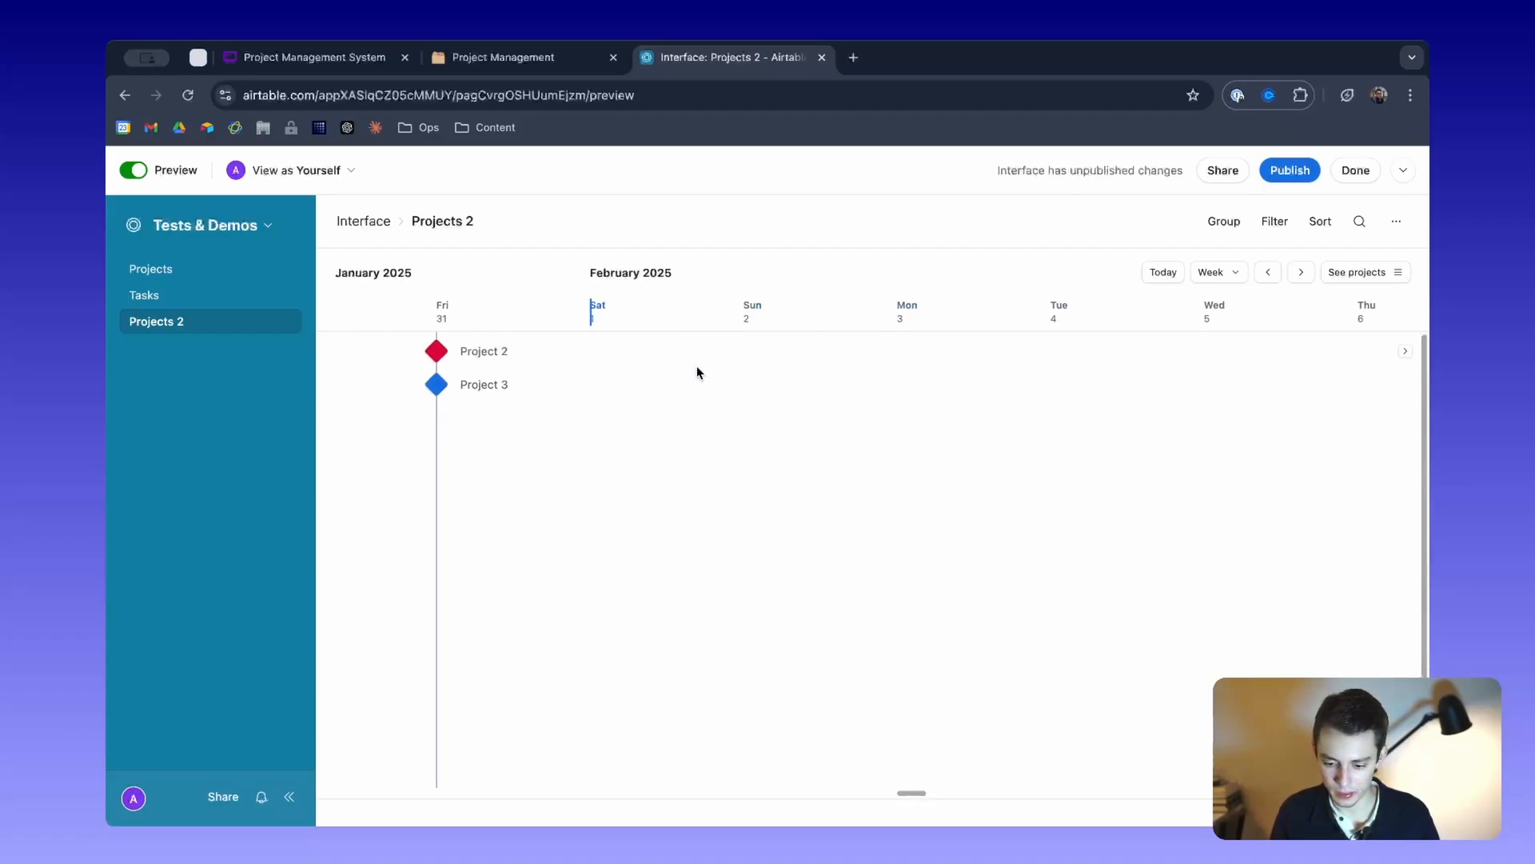
pyautogui.click(1359, 272)
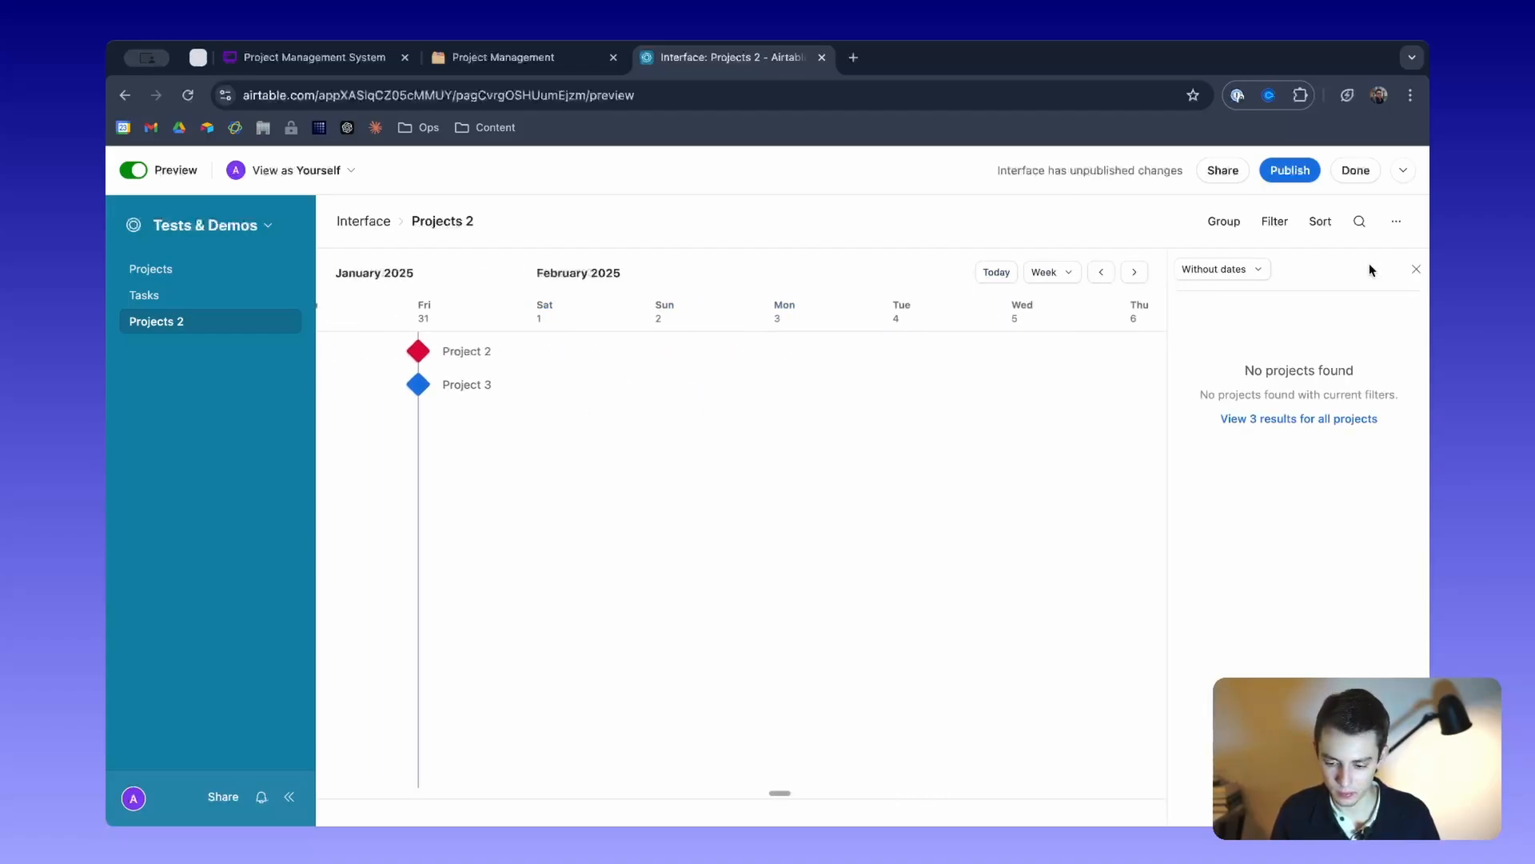
pyautogui.click(1319, 422)
pyautogui.hscroll(5, 474, 374)
pyautogui.hscroll(-10, 474, 374)
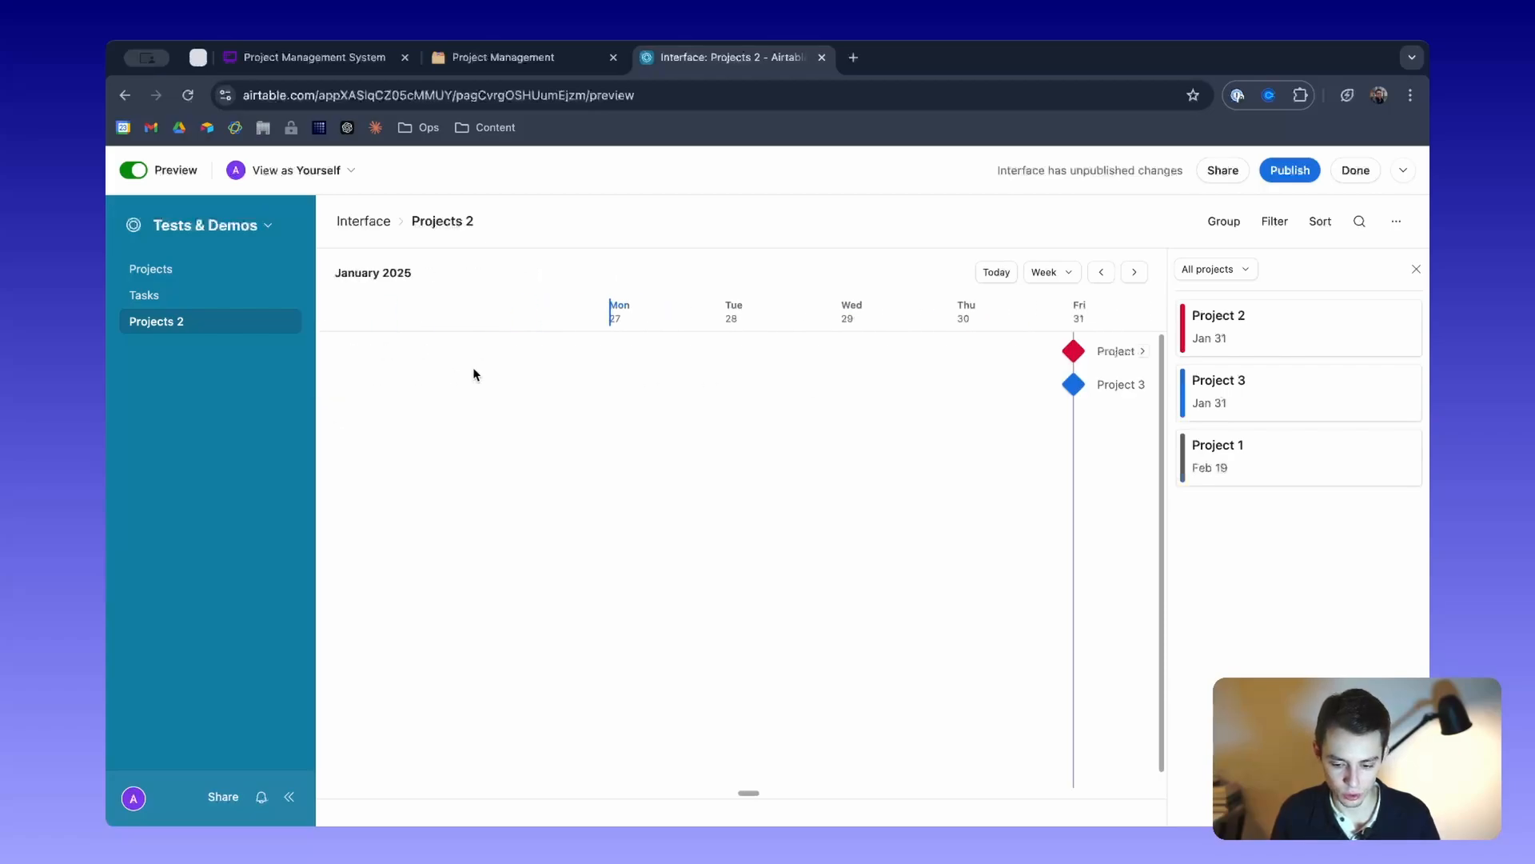
pyautogui.hscroll(2, 1054, 391)
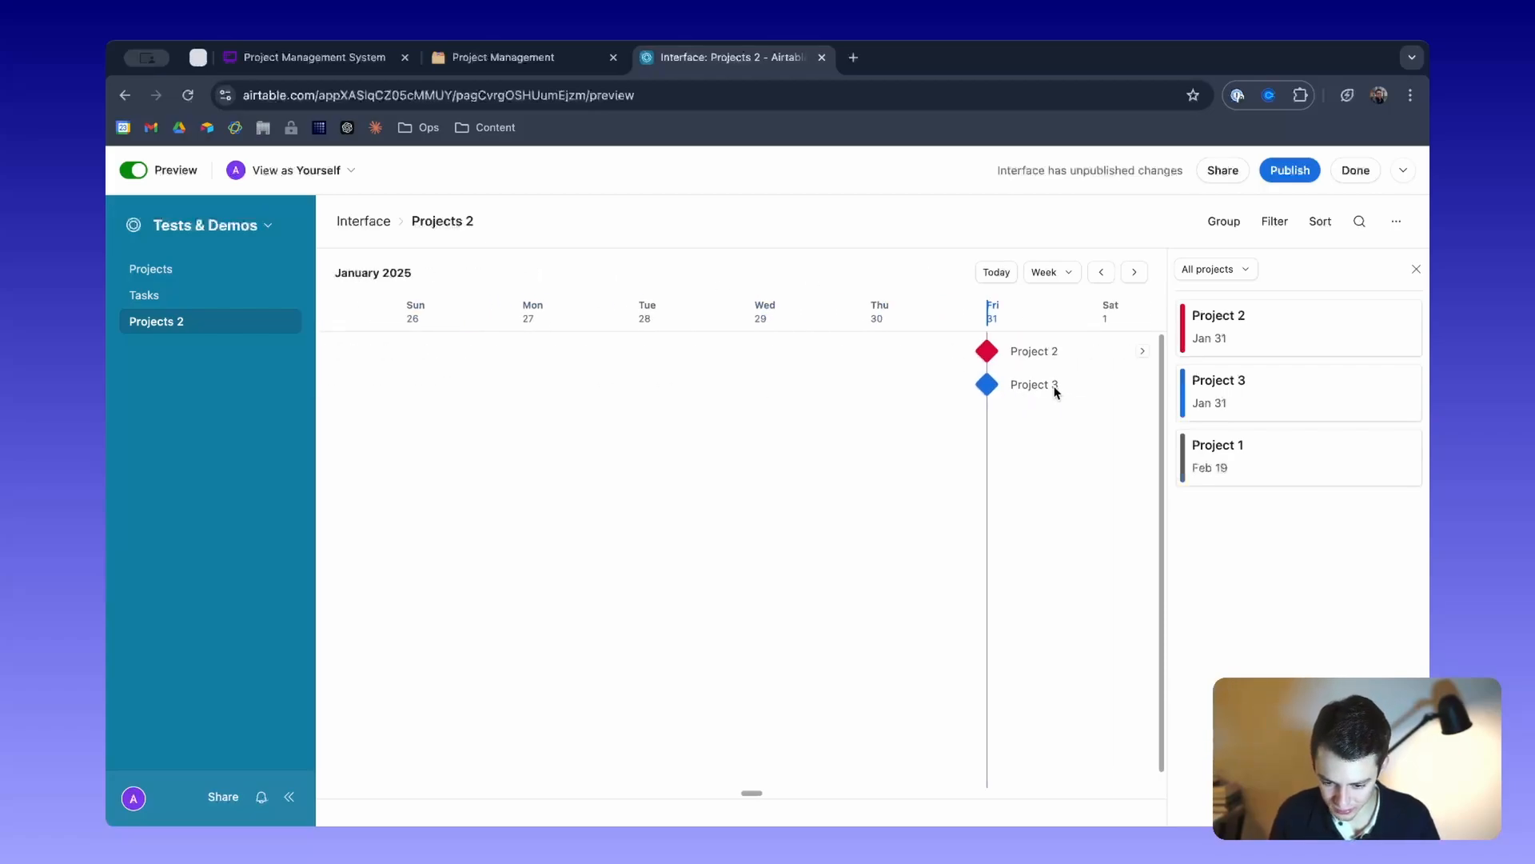
# Check the timeline's date settings in the editor, glance at the Project Management page in Notion, and close the settings.
pyautogui.click(182, 170)
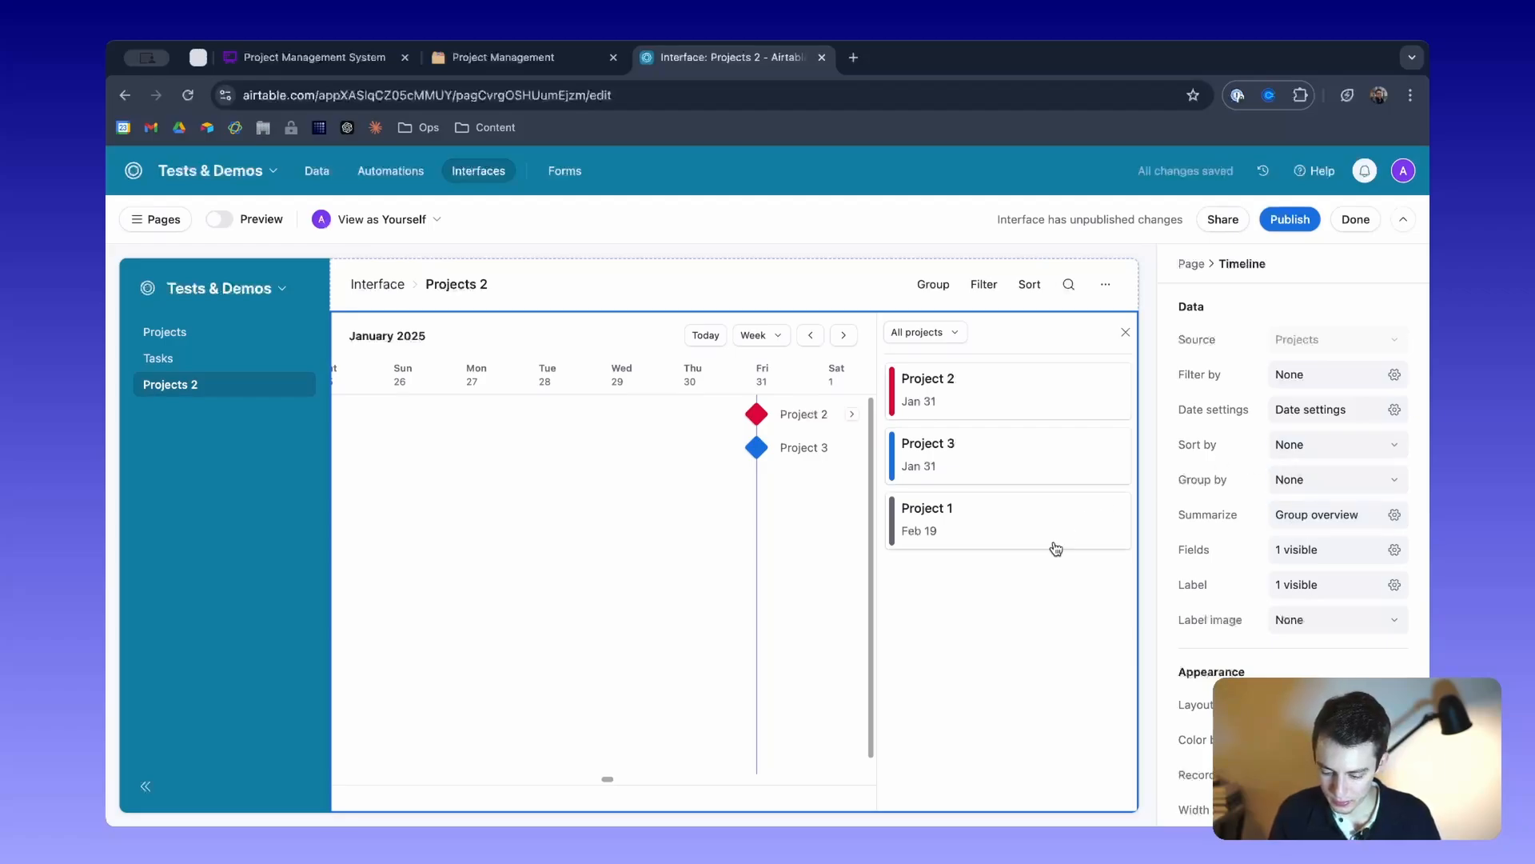
pyautogui.click(1349, 413)
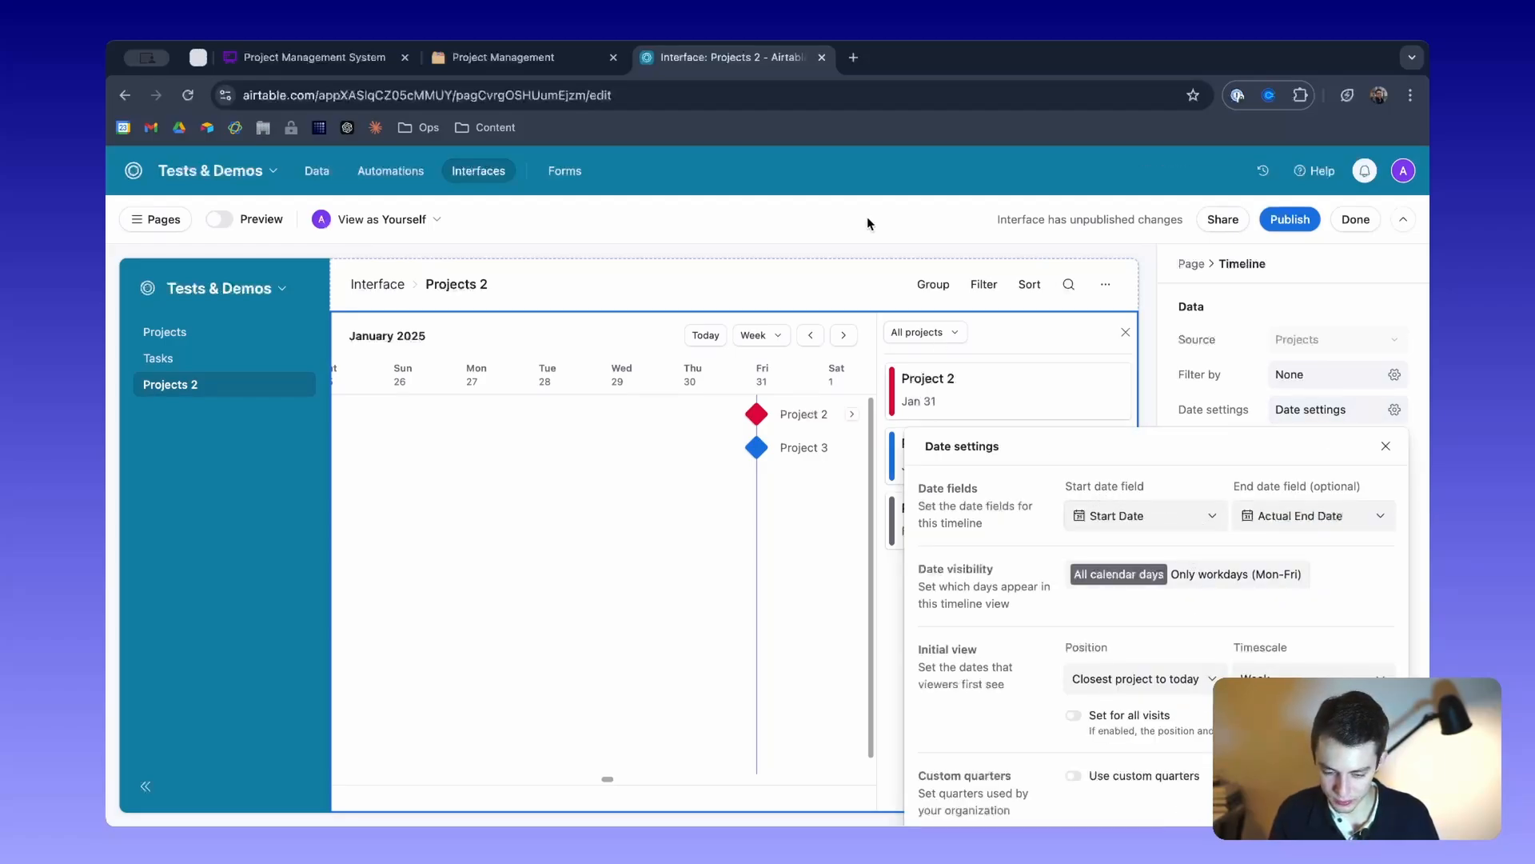
pyautogui.click(517, 64)
pyautogui.click(698, 60)
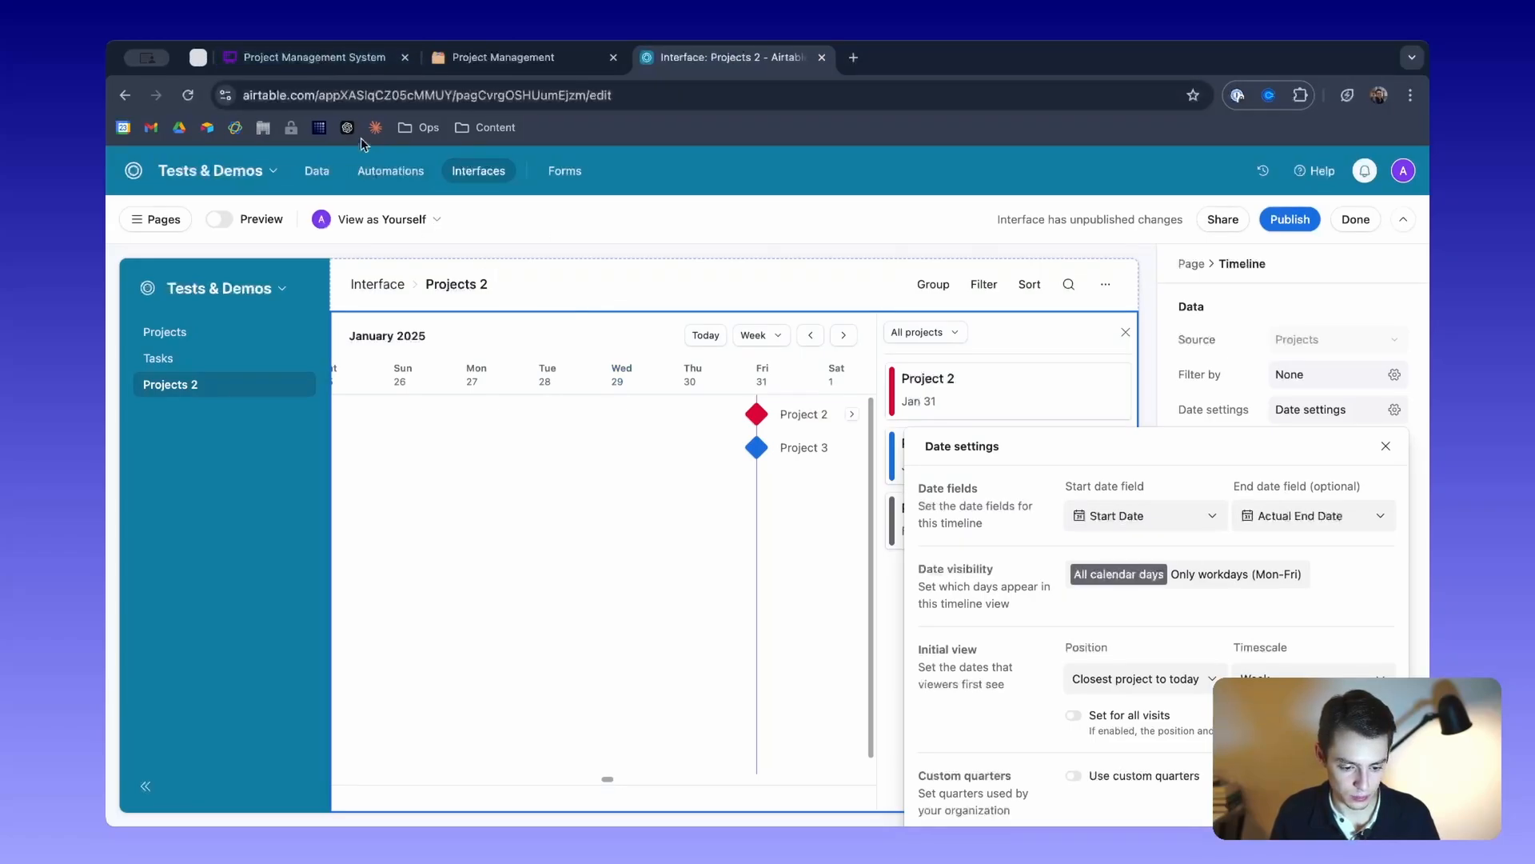
pyautogui.press('Escape')
# In the Projects table, set Start Date to 21/1/2025 for Project 1, 10/1/2025 for Project 2 and 1/1/2025 for Project 3.
pyautogui.click(317, 170)
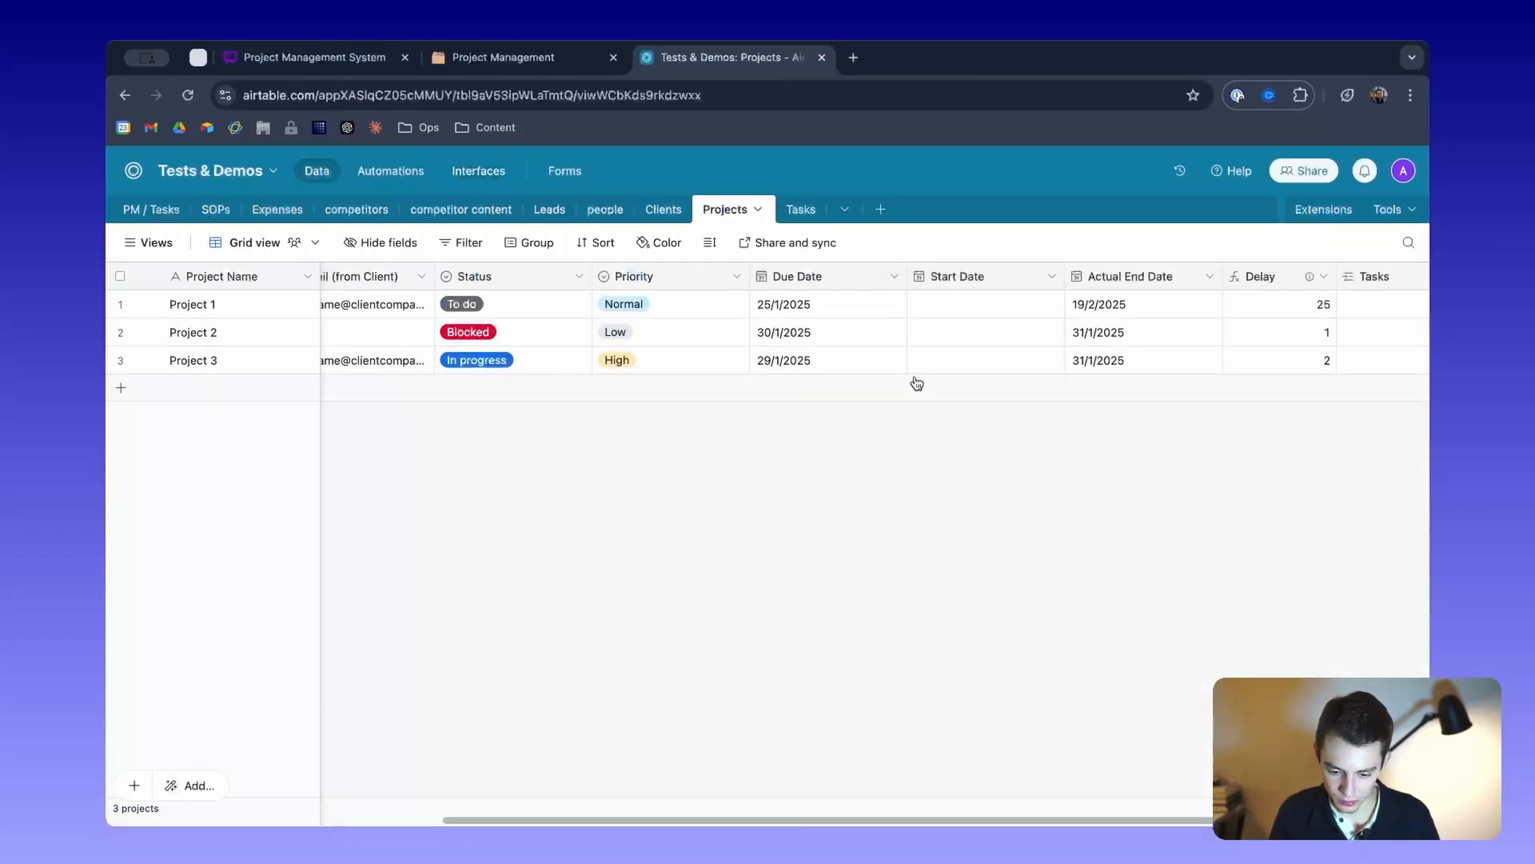
pyautogui.doubleClick(980, 304)
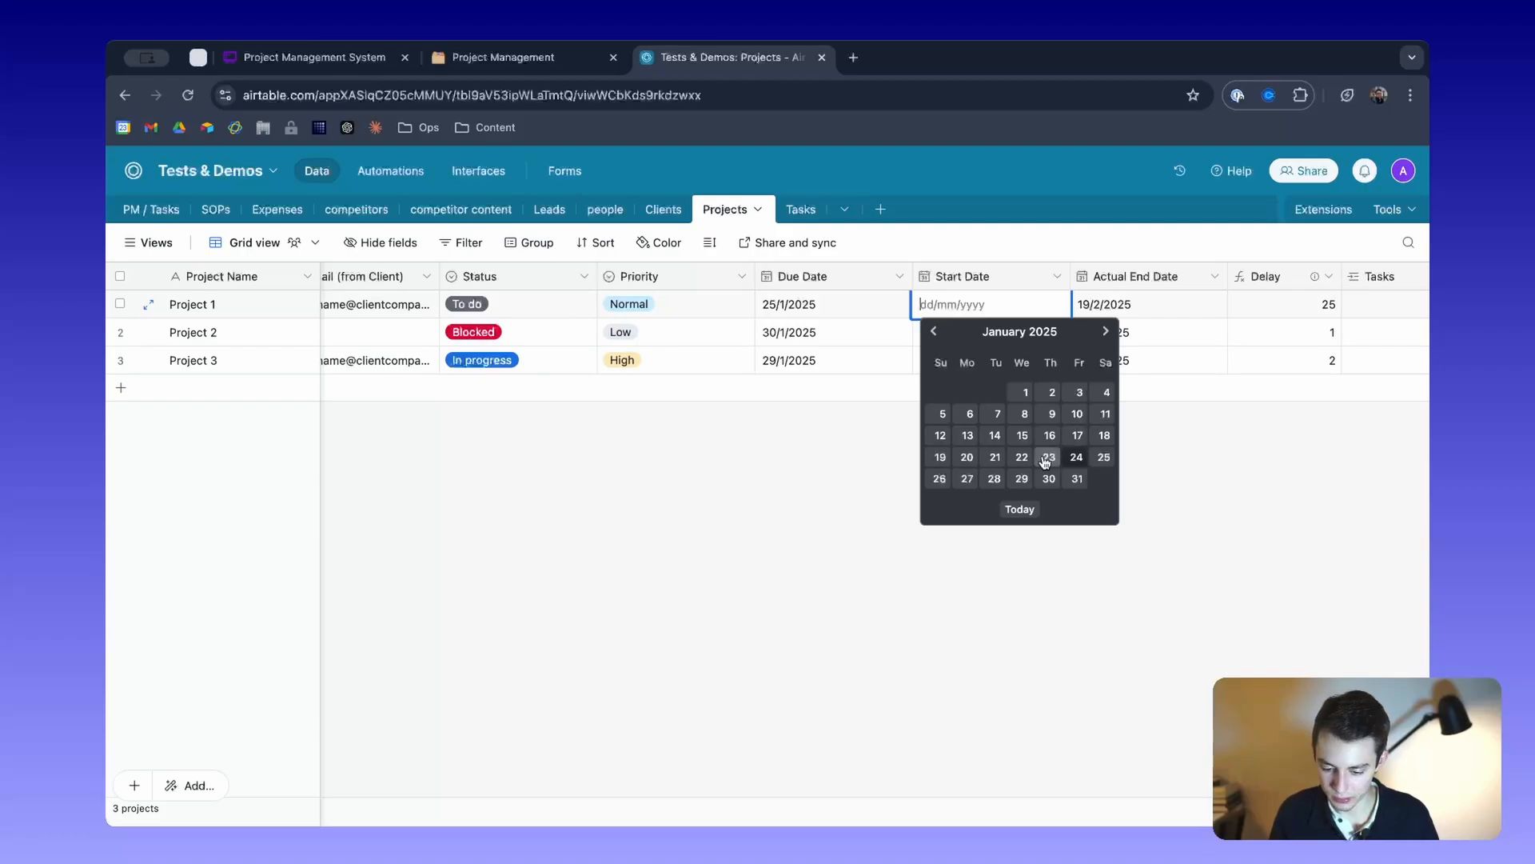
pyautogui.click(994, 457)
pyautogui.doubleClick(991, 334)
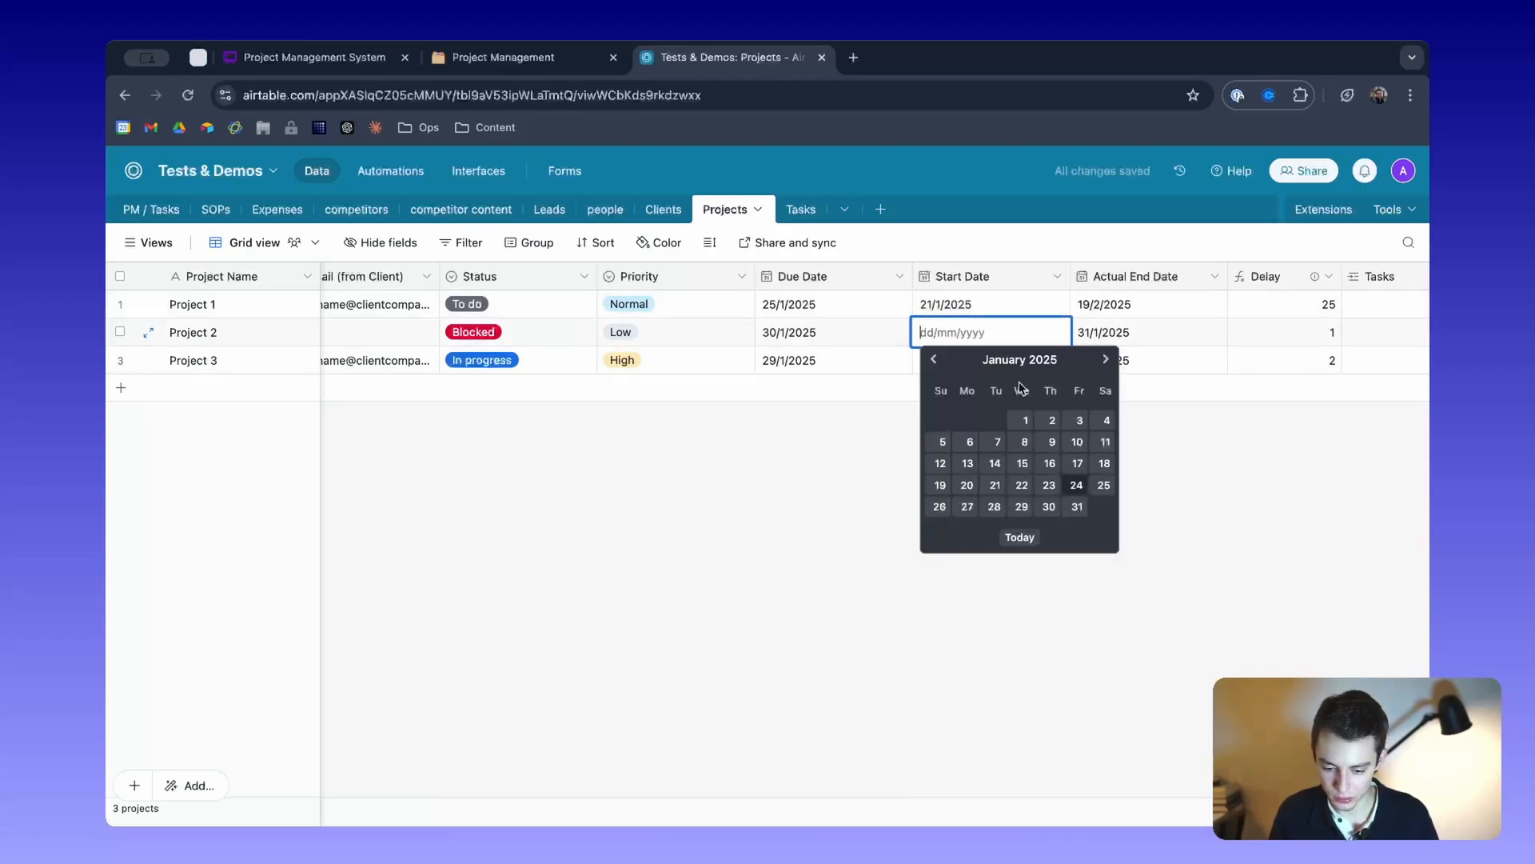
pyautogui.click(1072, 440)
pyautogui.click(965, 355)
pyautogui.click(964, 356)
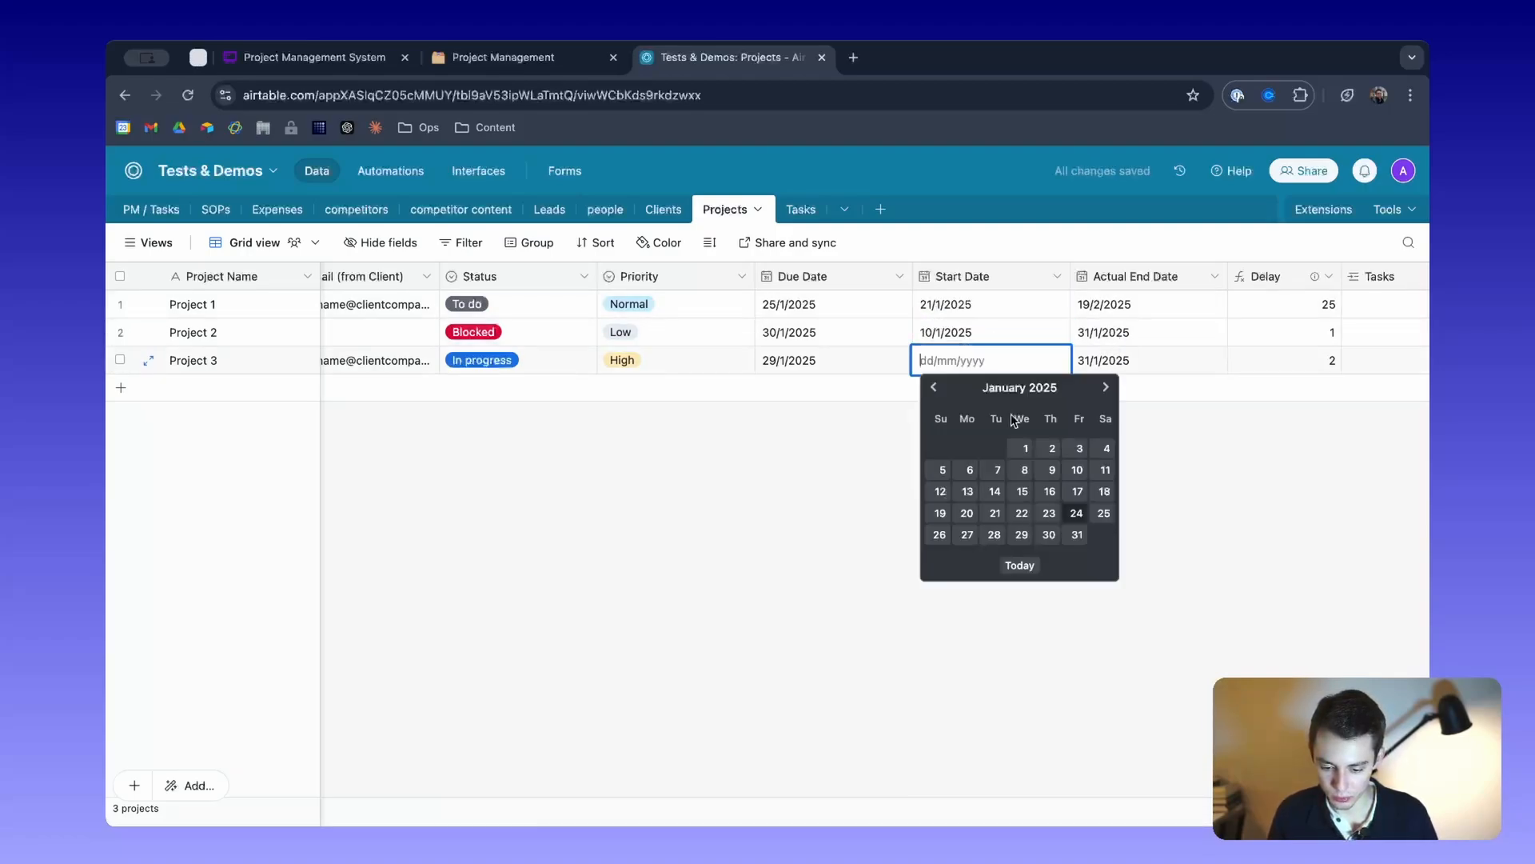
pyautogui.click(1024, 442)
# Preview the Projects 2 timeline and examine the project bars across January 2025 and beyond.
pyautogui.click(469, 176)
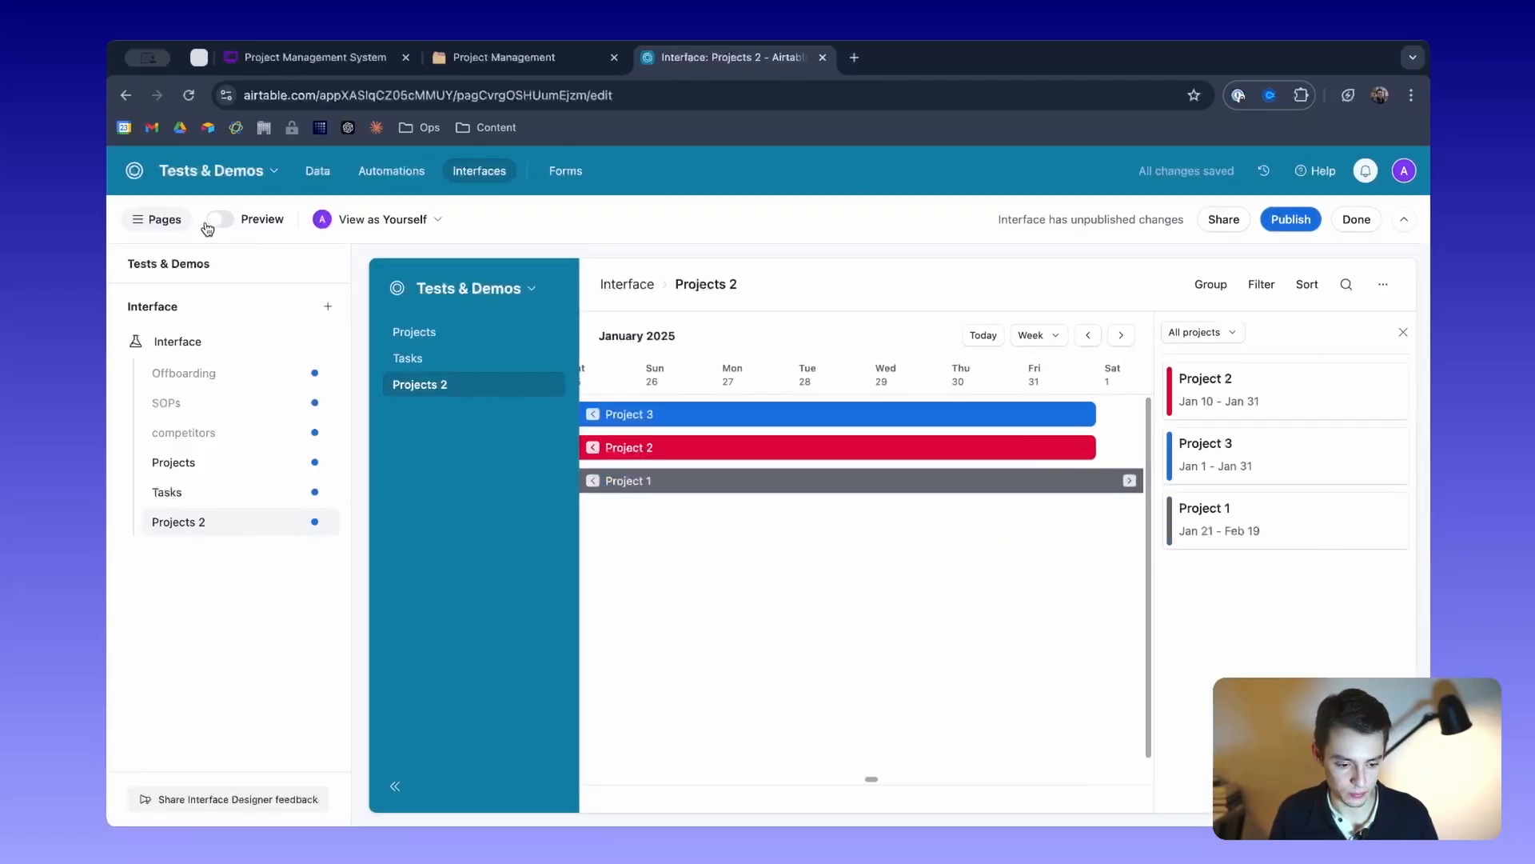
pyautogui.click(209, 224)
pyautogui.hscroll(-5, 746, 438)
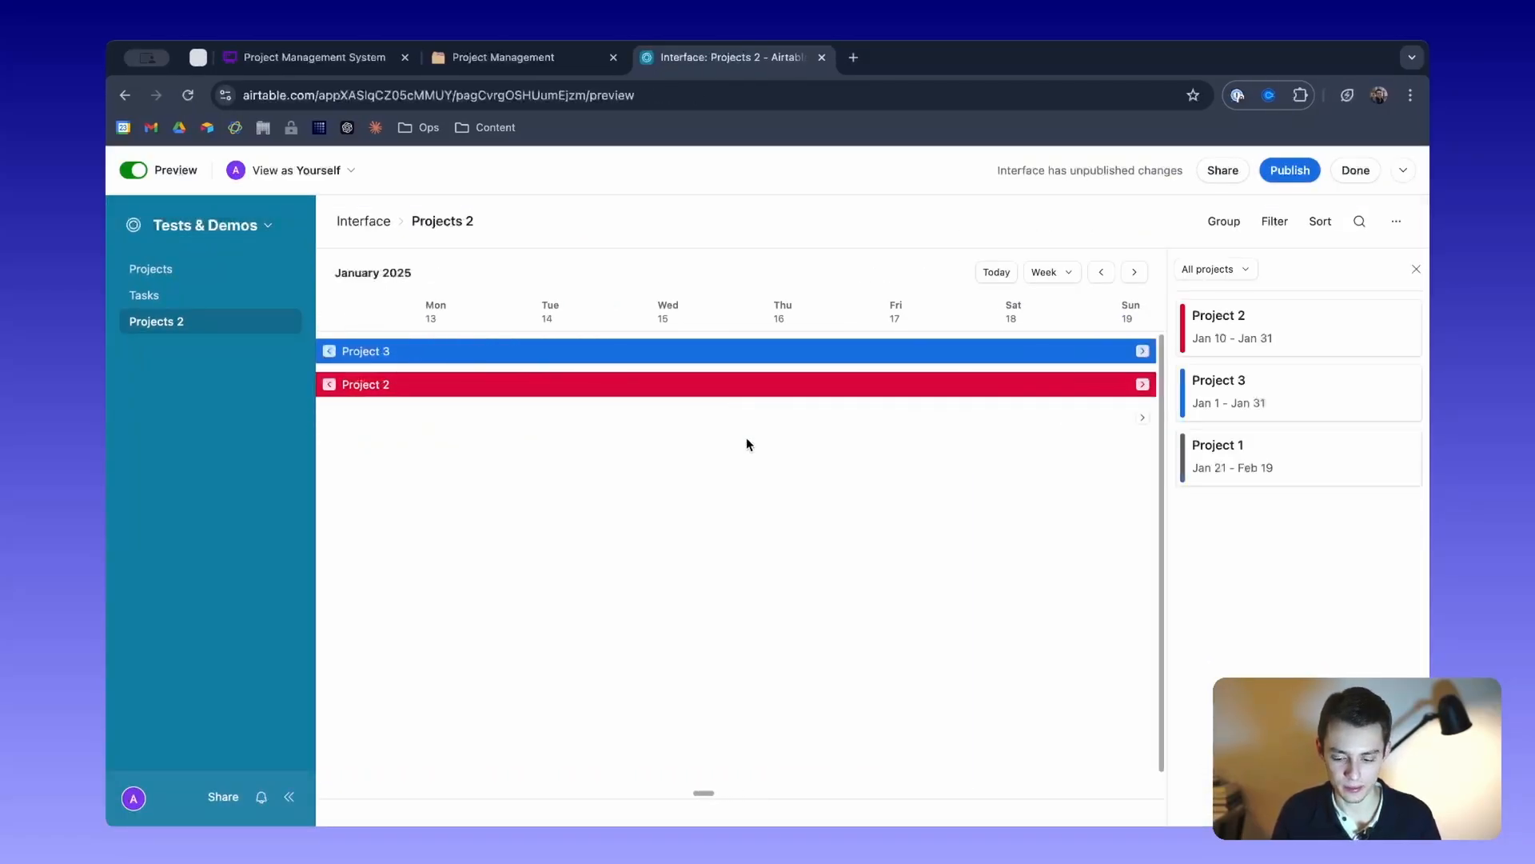
pyautogui.hscroll(-18, 746, 438)
pyautogui.hscroll(20, 746, 438)
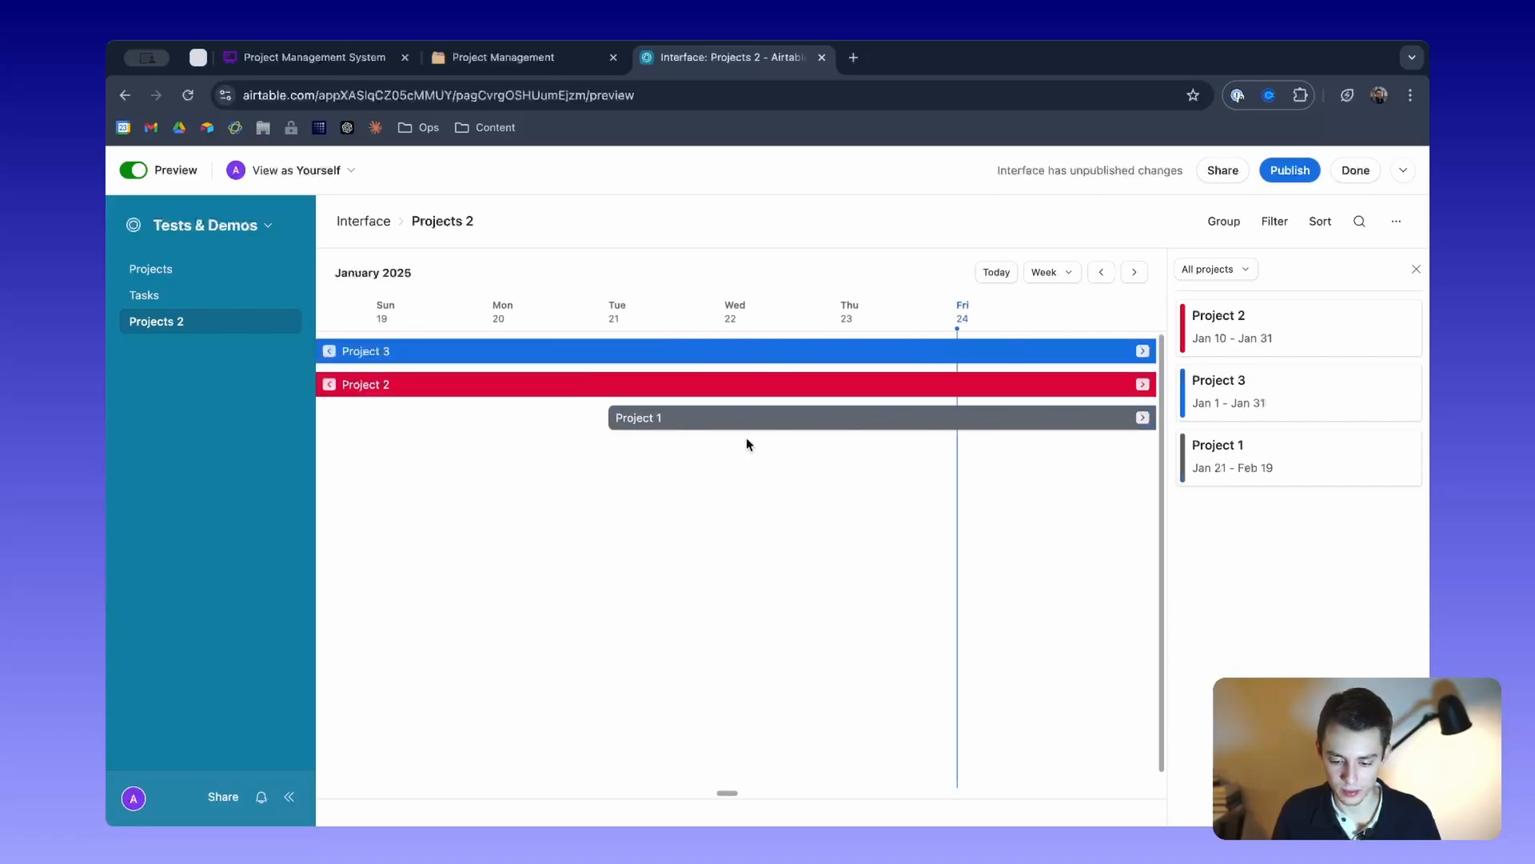
pyautogui.hscroll(15, 746, 438)
pyautogui.hscroll(-10, 746, 438)
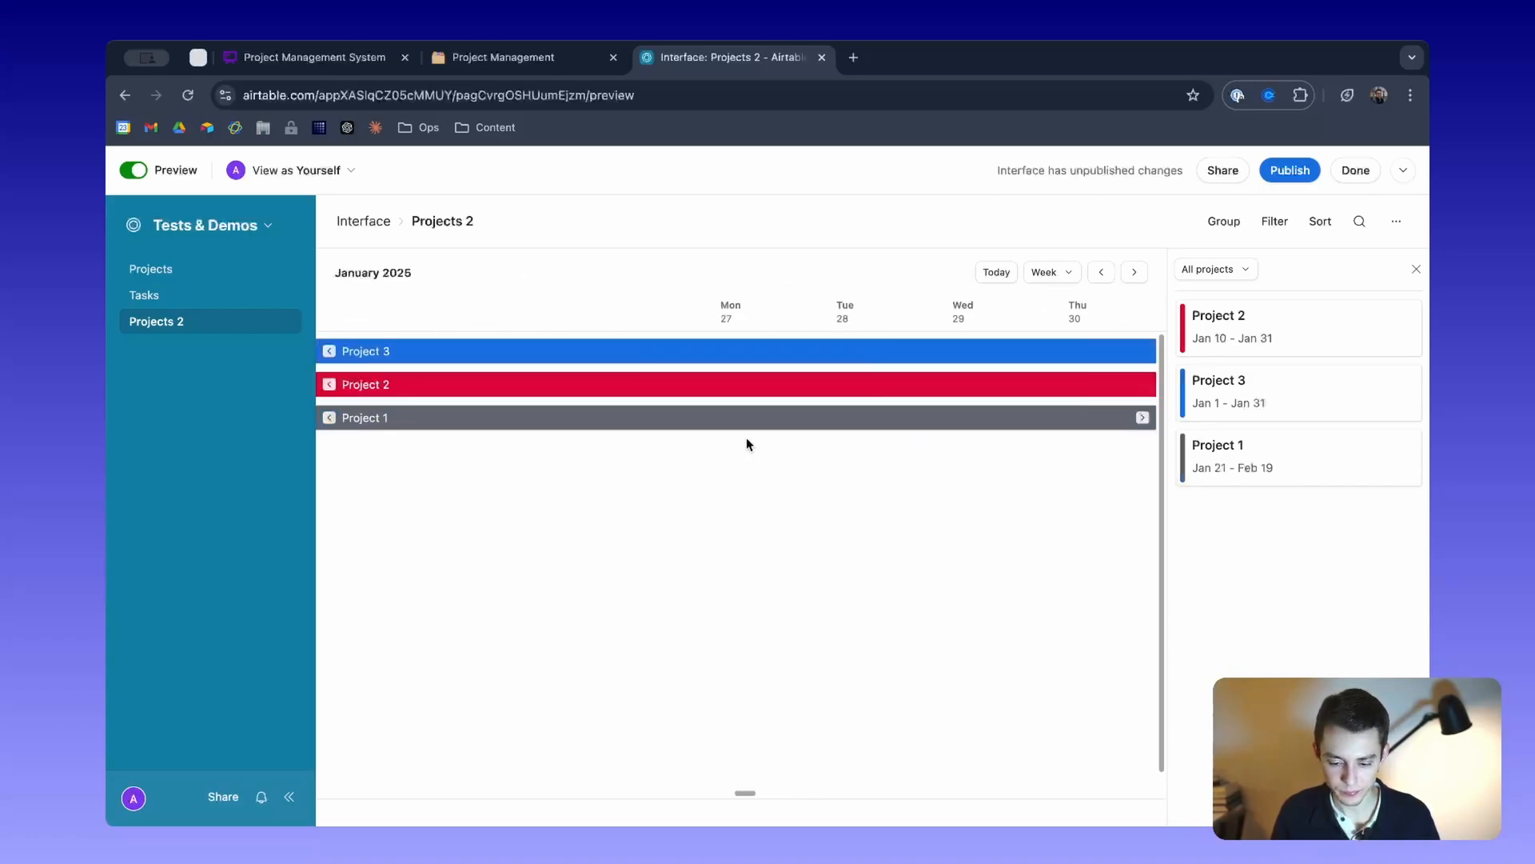
pyautogui.hscroll(-20, 746, 438)
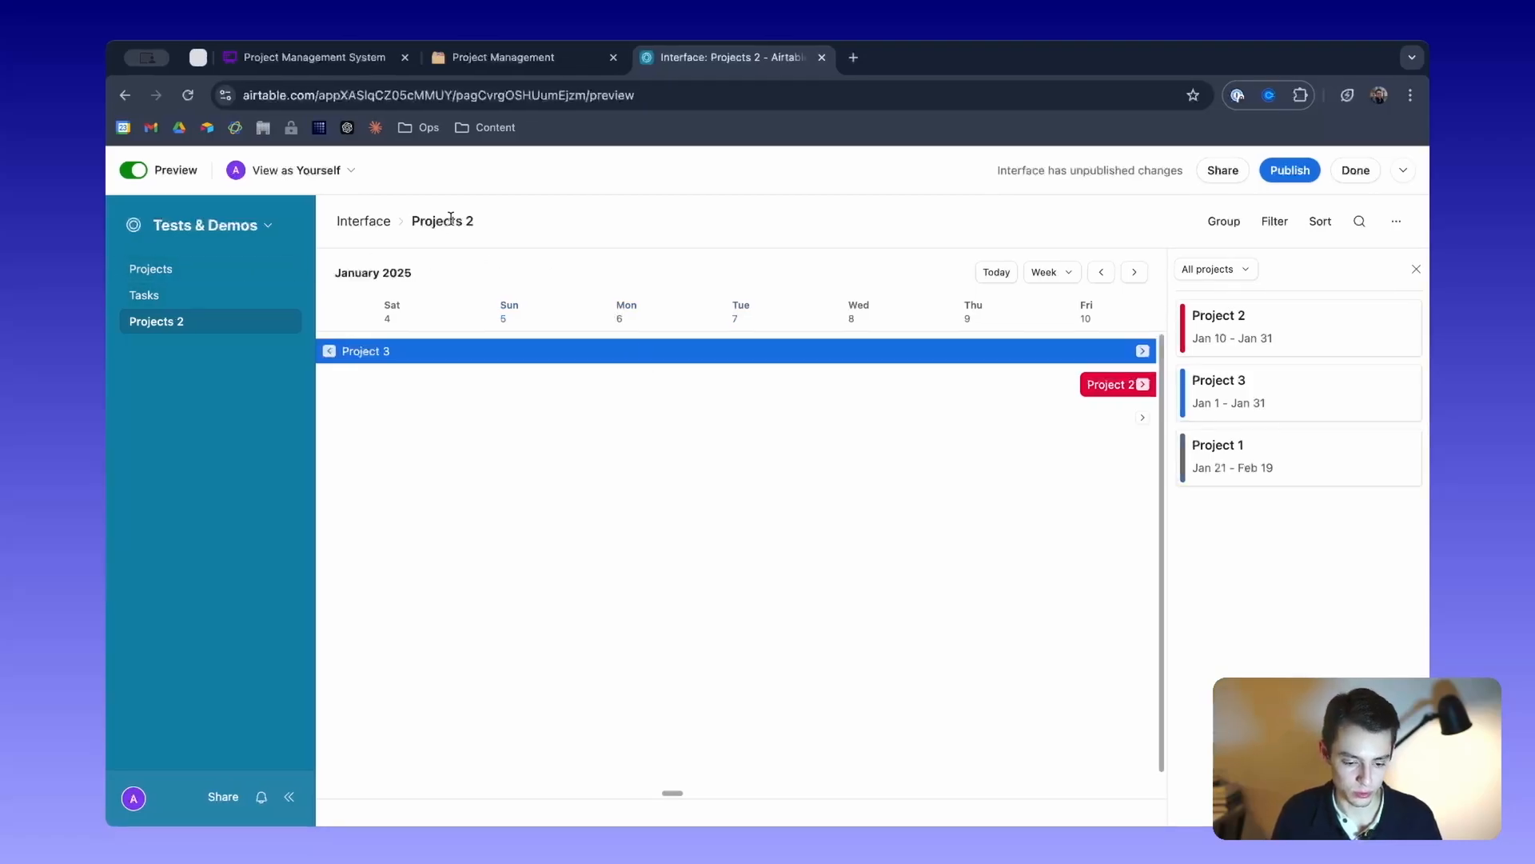
# Look over the timeline's data and appearance settings in the editor and close the list of all projects.
pyautogui.click(131, 168)
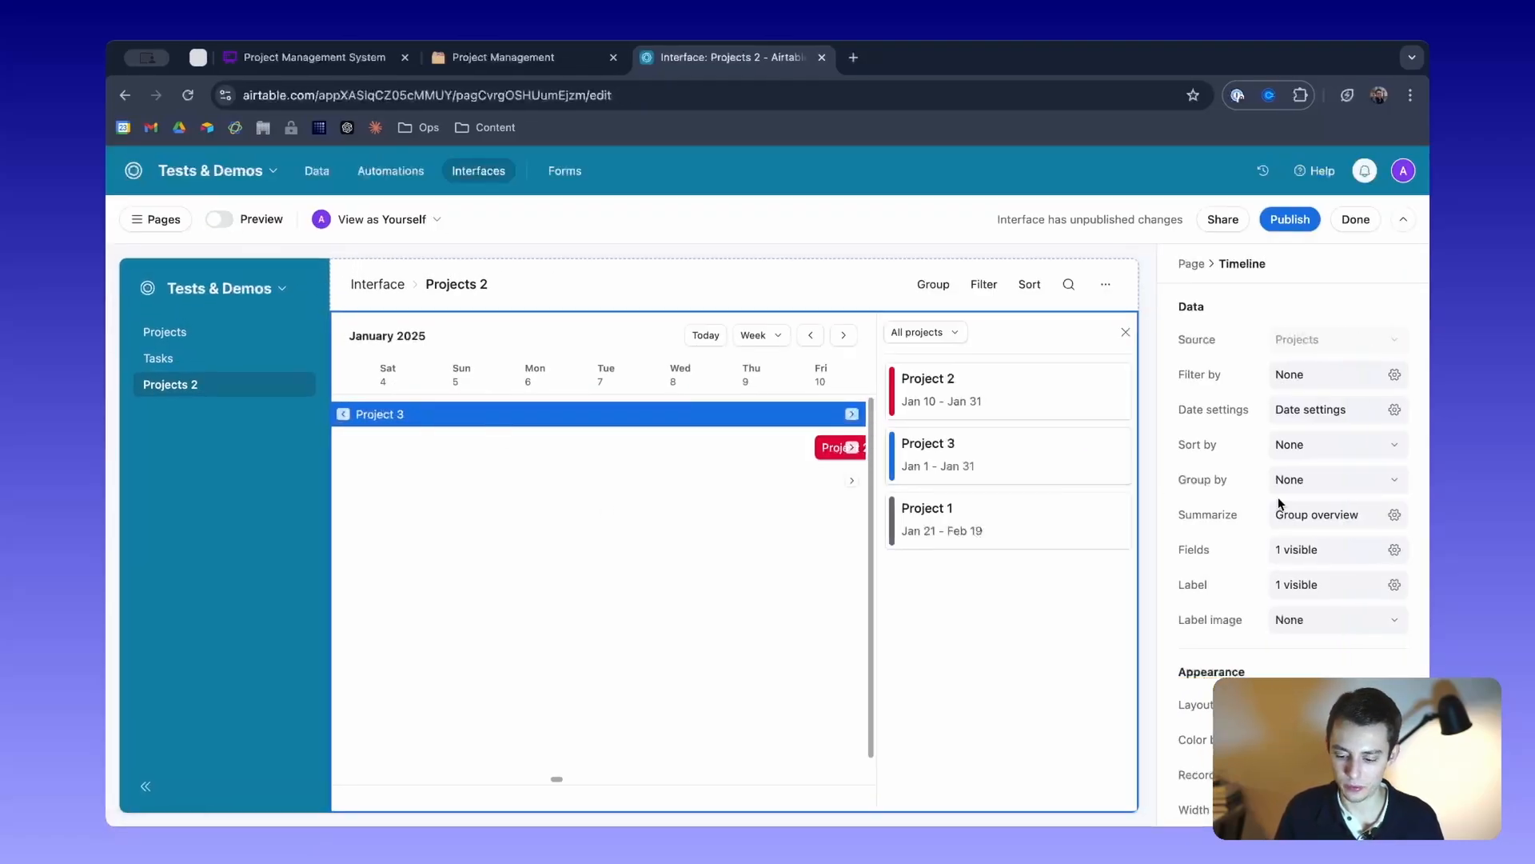
pyautogui.scroll(-3, 1348, 430)
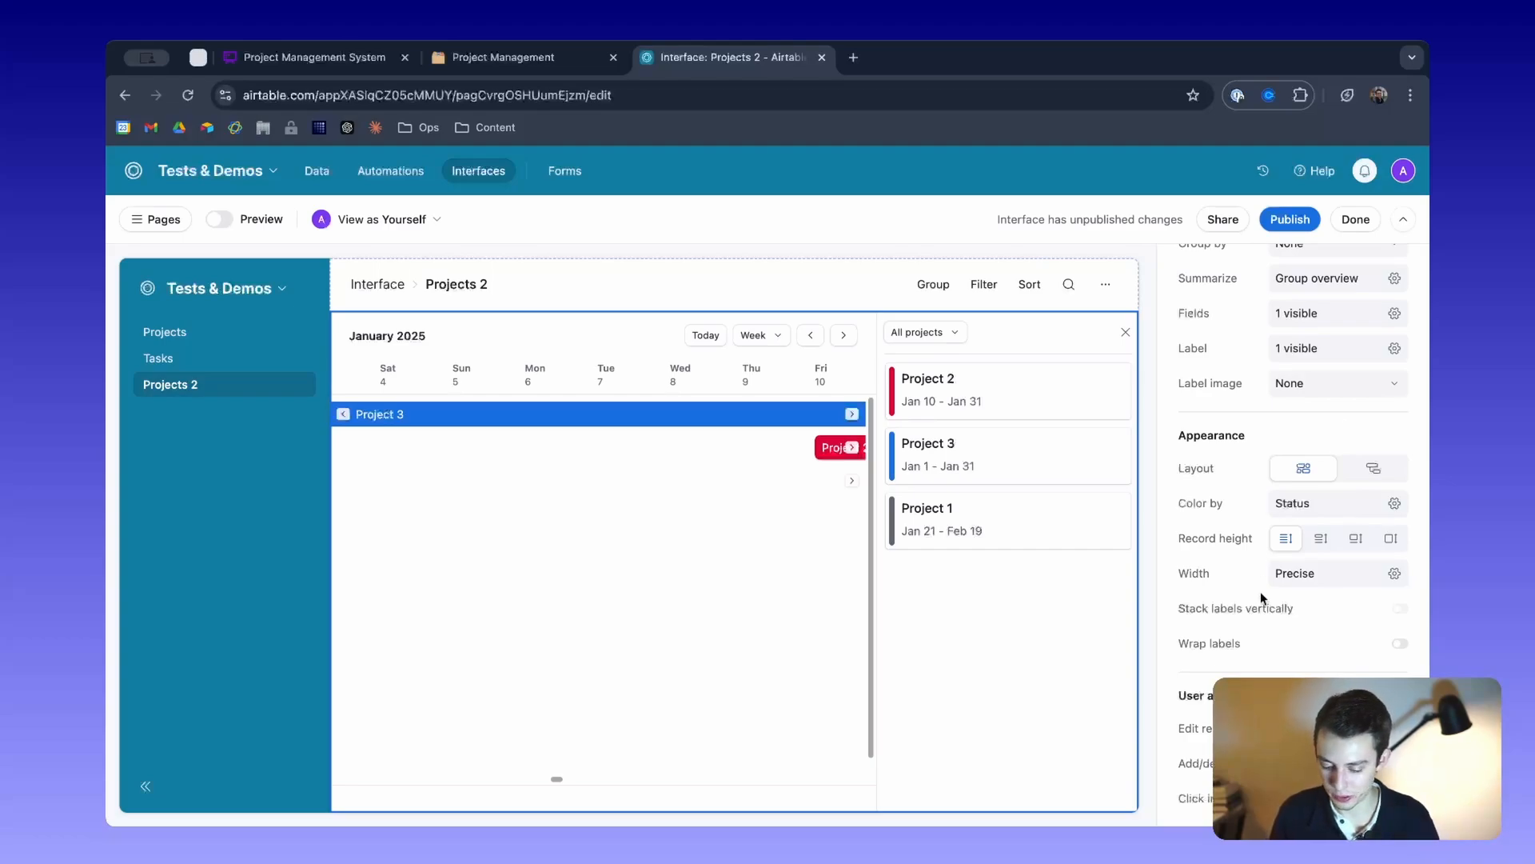
pyautogui.scroll(3, 1224, 520)
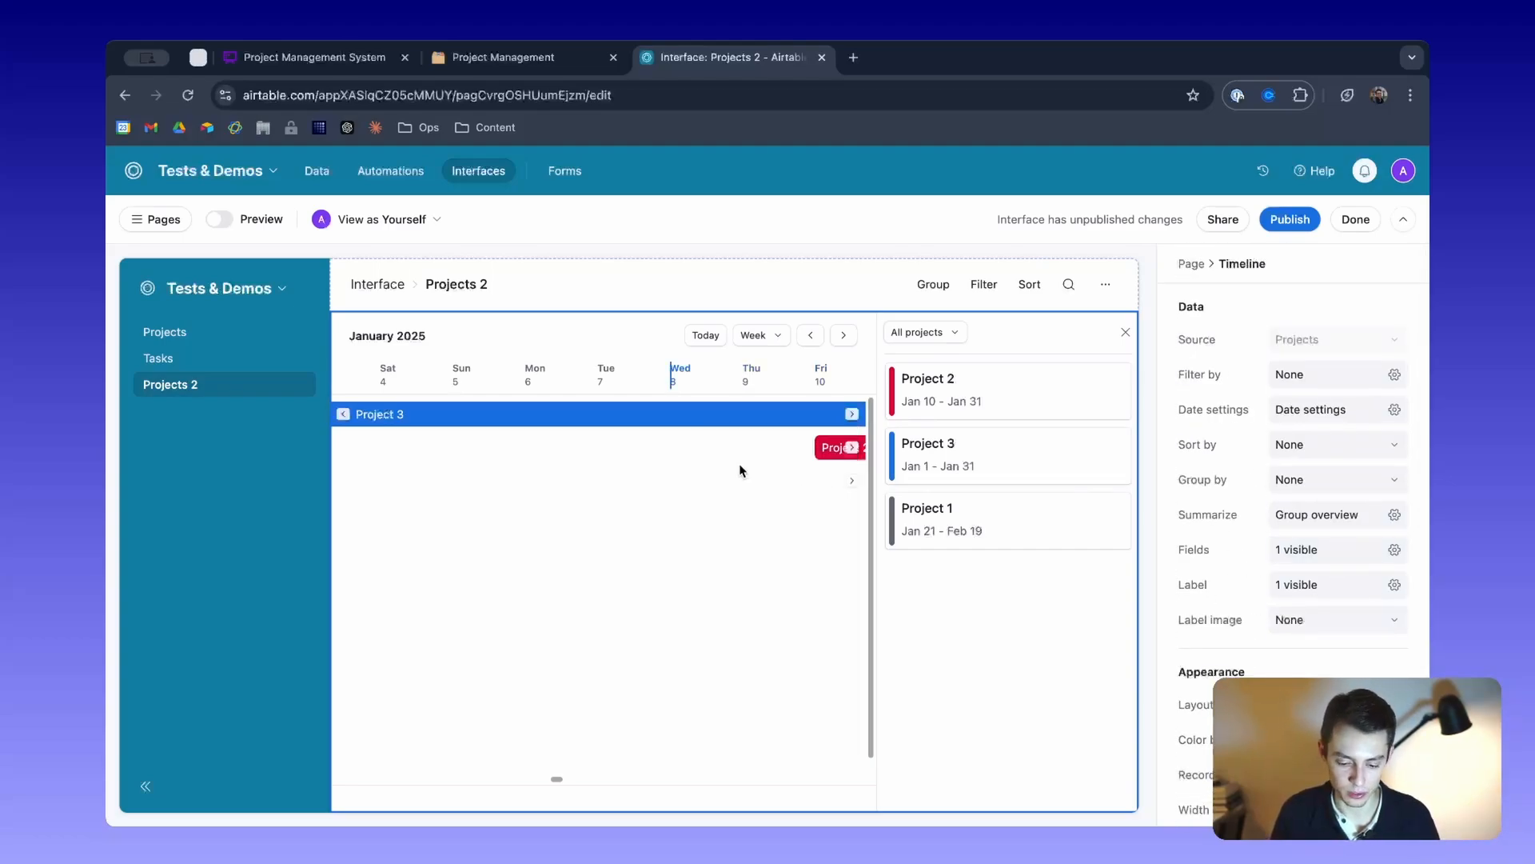
pyautogui.hscroll(-3, 739, 463)
pyautogui.click(1125, 333)
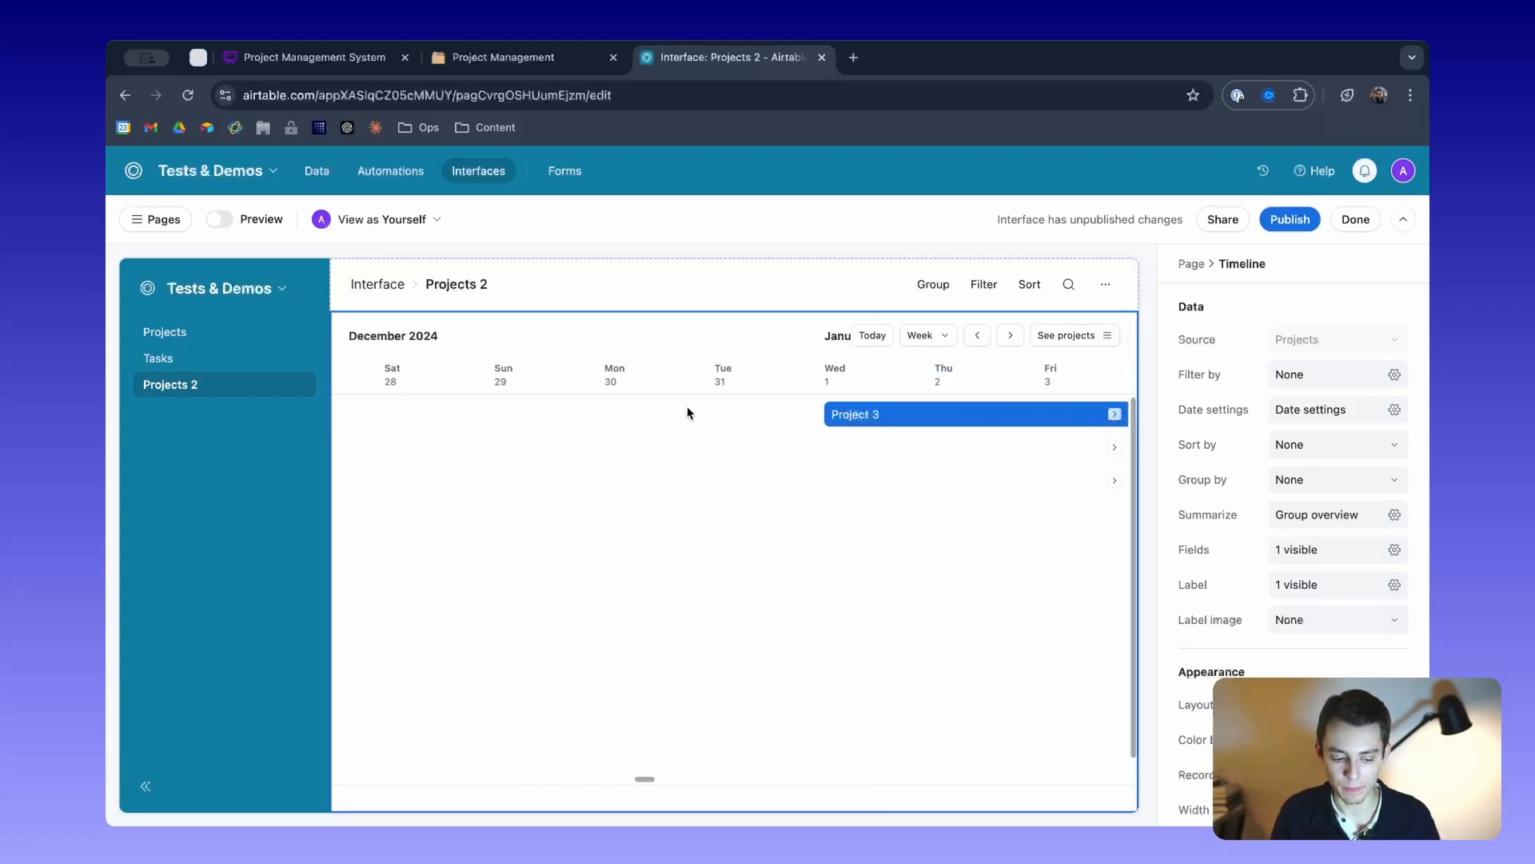
# Look at the Tasks and Projects pages and check the interface's publishing options without publishing.
pyautogui.click(220, 362)
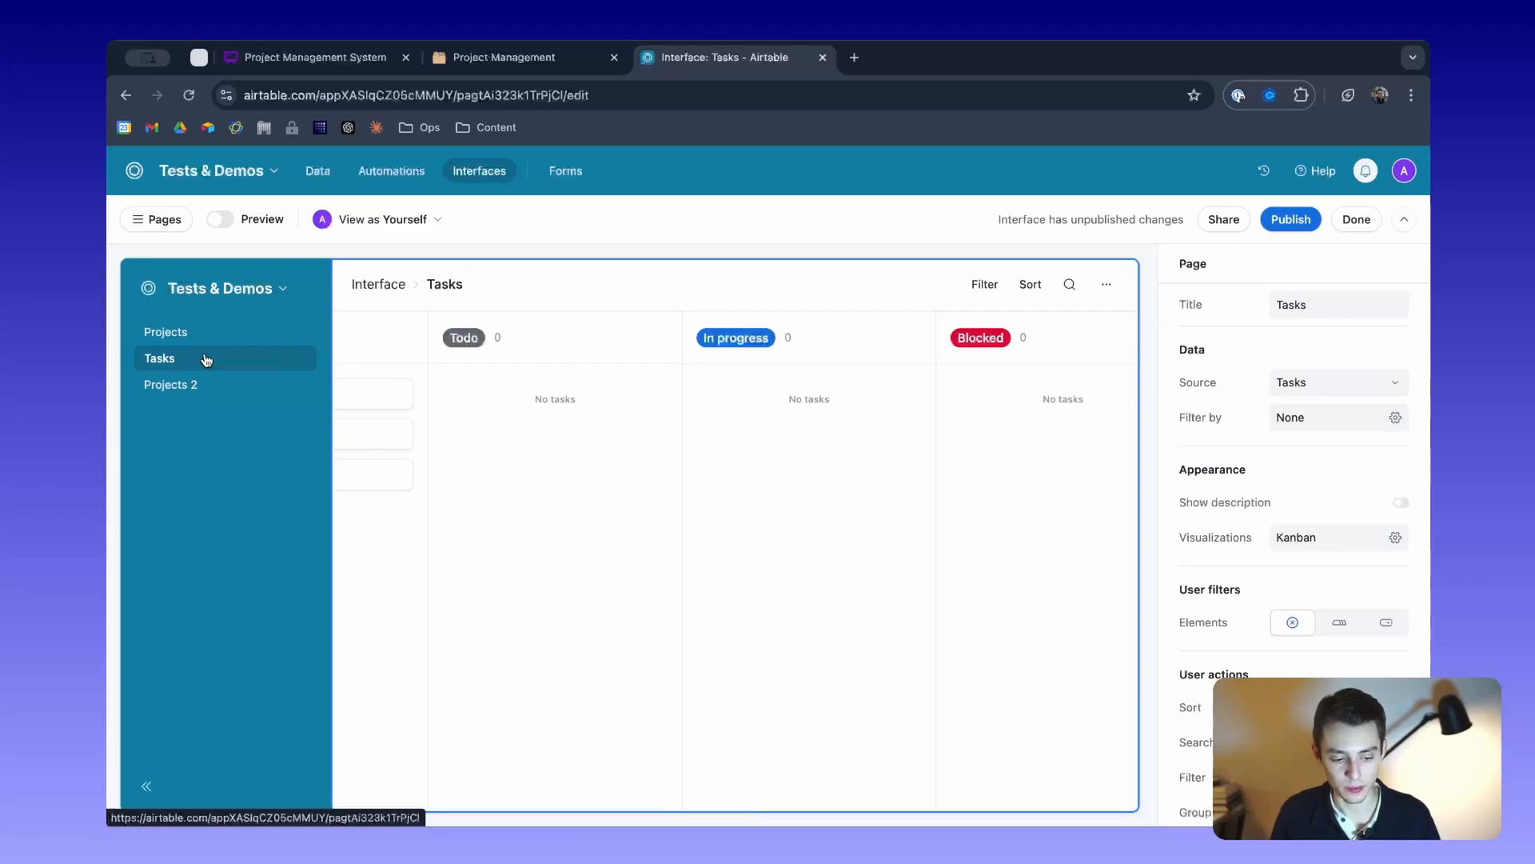
pyautogui.click(211, 333)
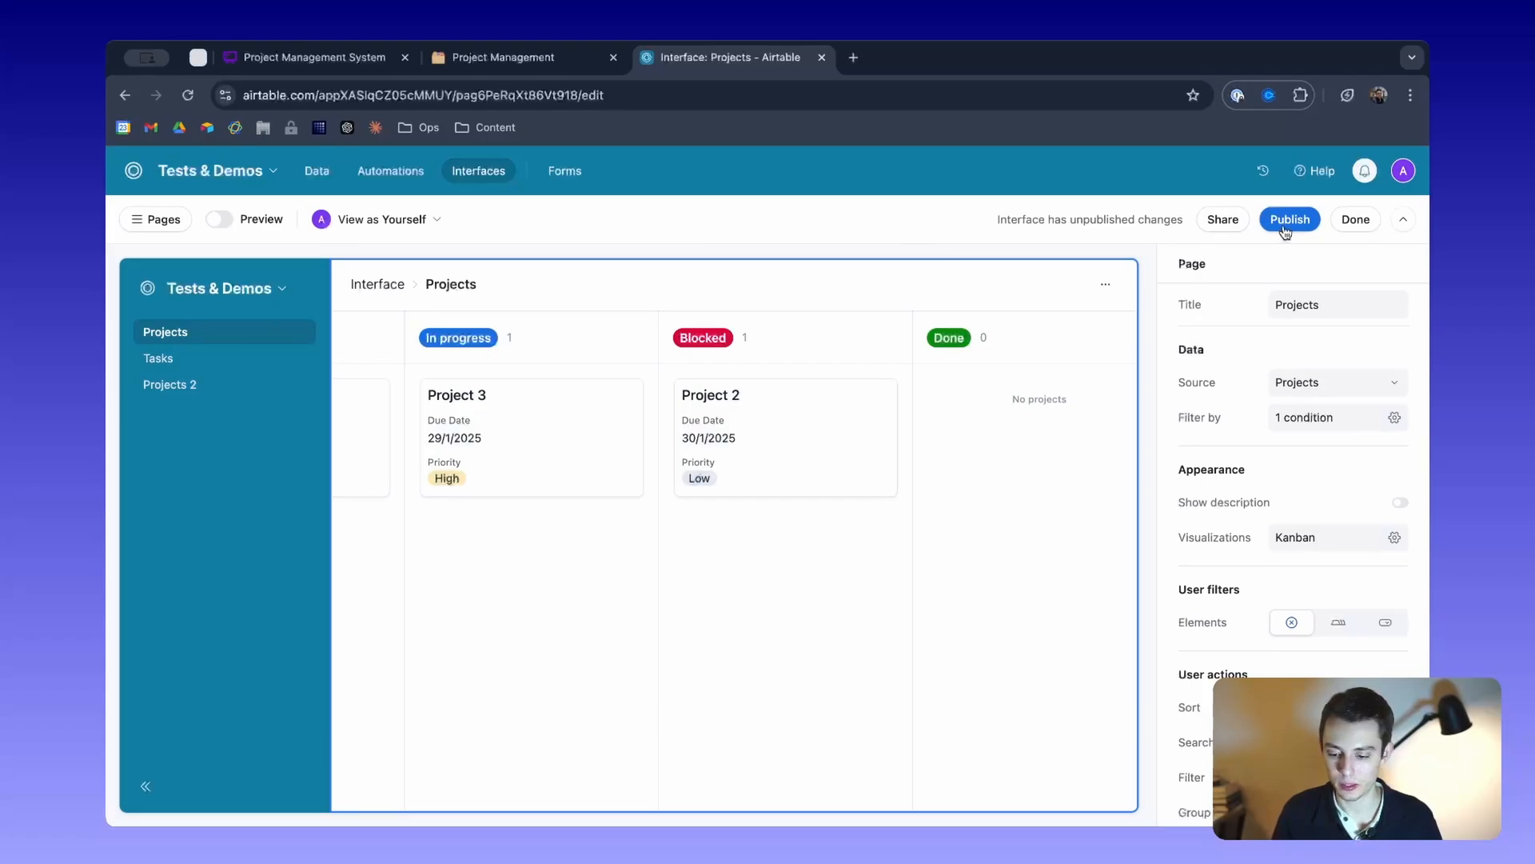
pyautogui.click(1285, 230)
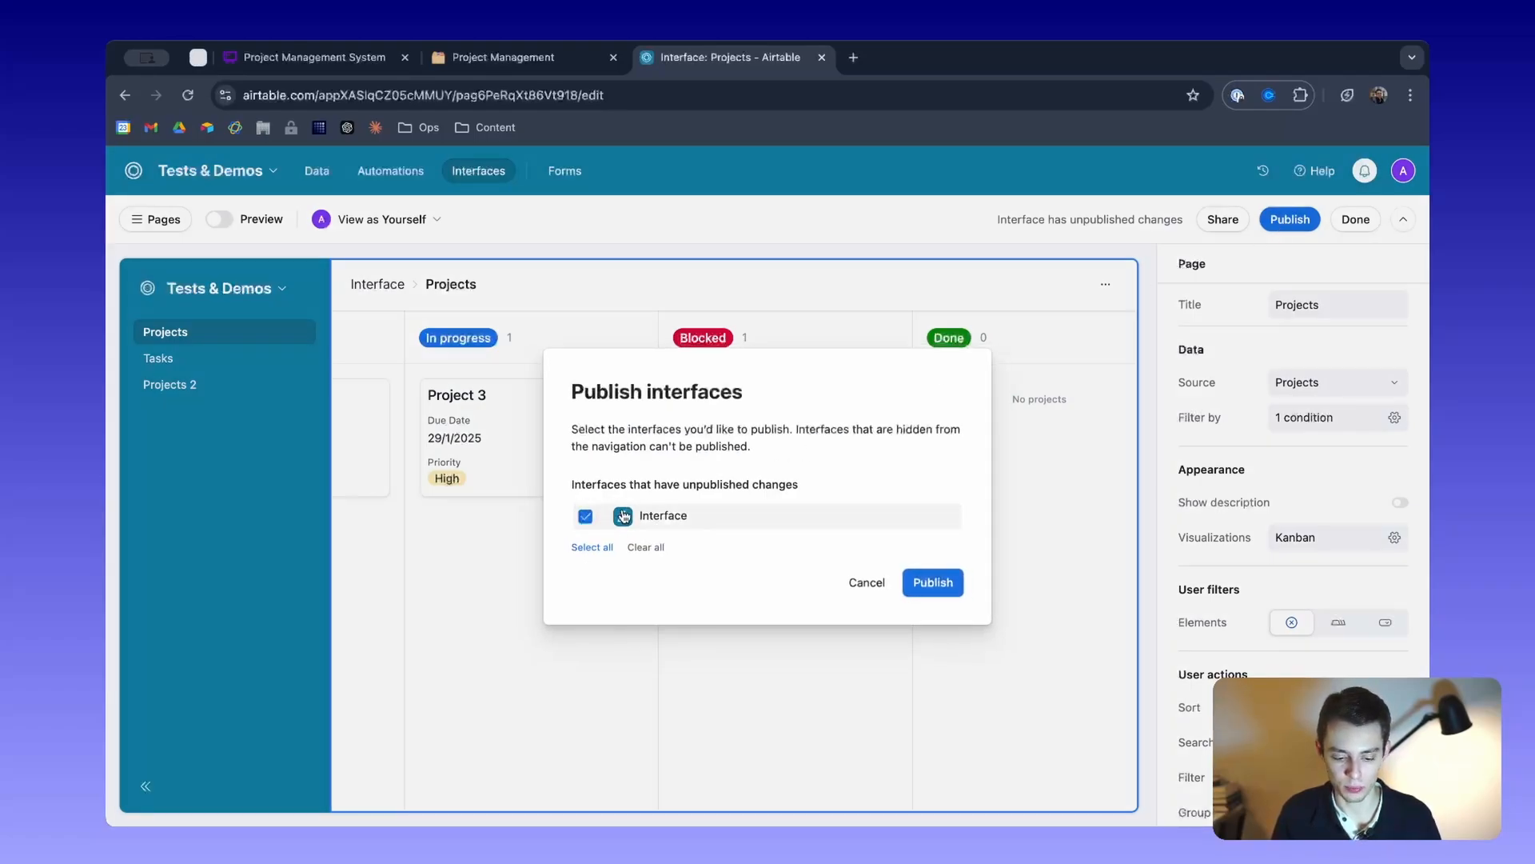
pyautogui.click(864, 584)
pyautogui.click(174, 229)
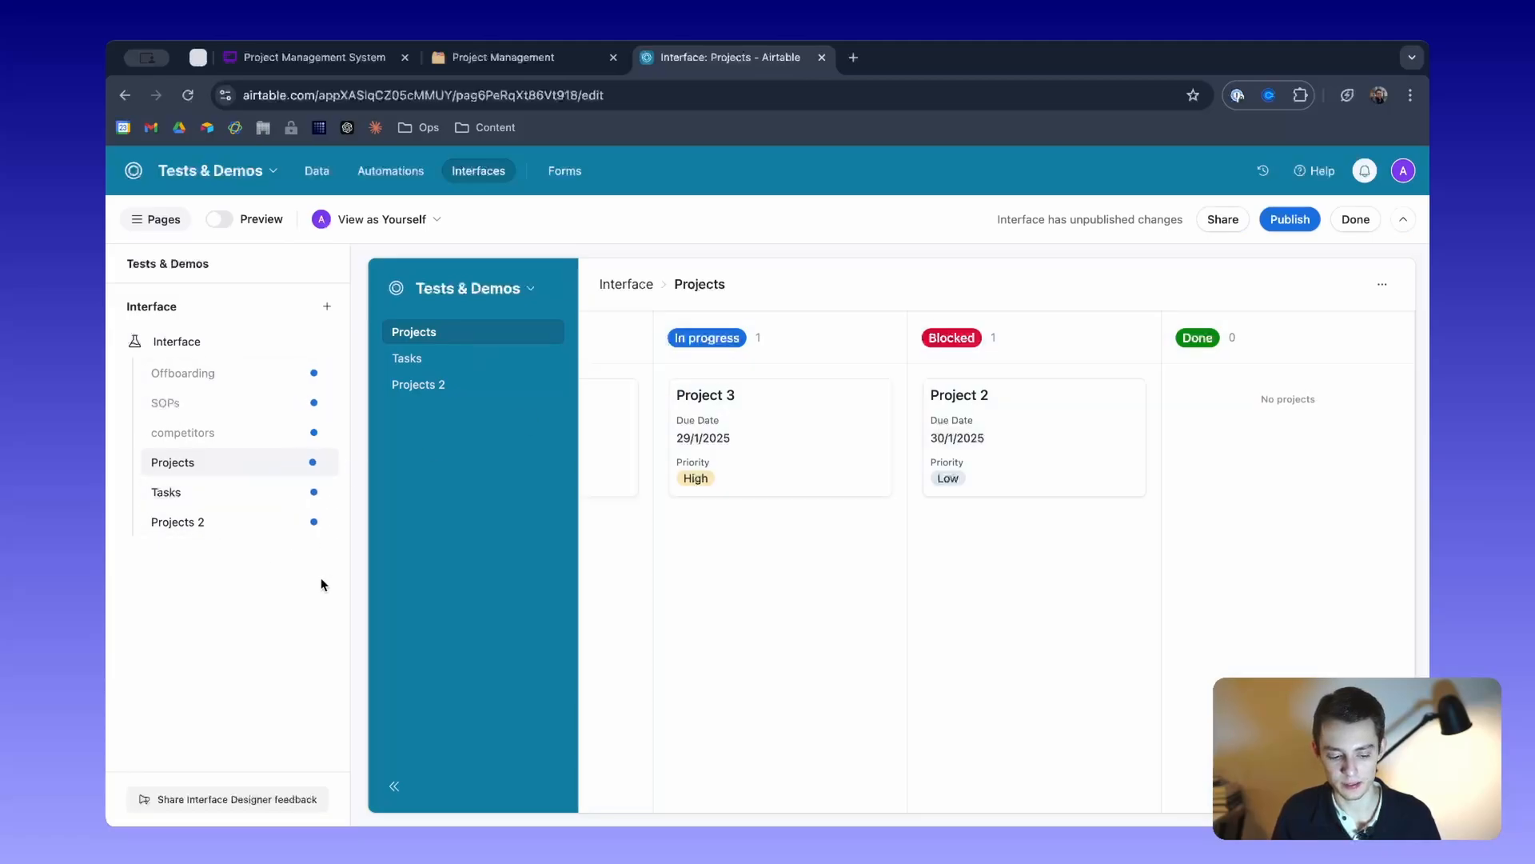
pyautogui.click(1301, 221)
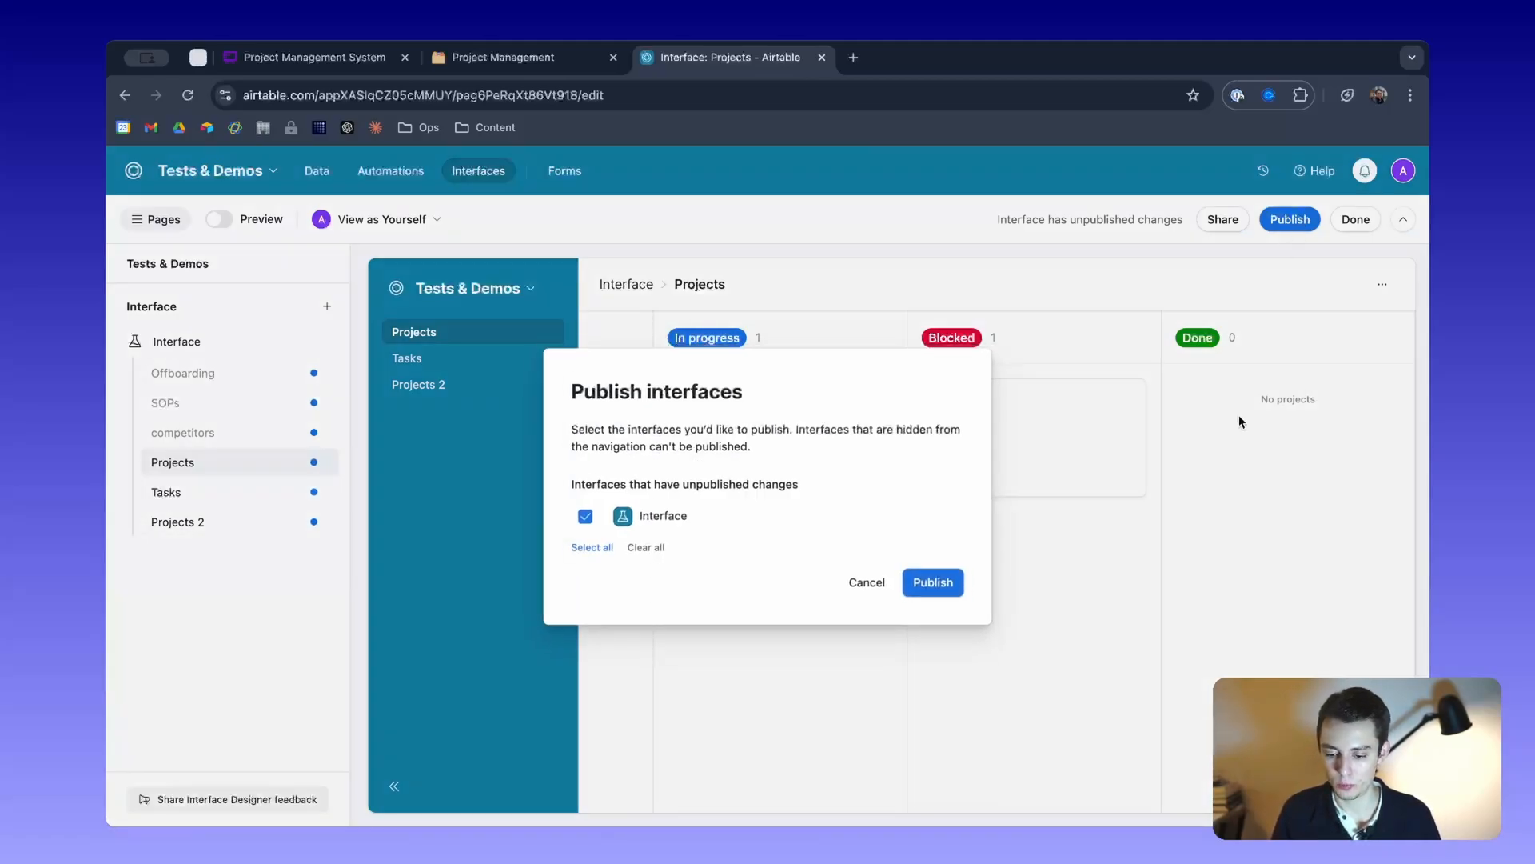
pyautogui.click(880, 582)
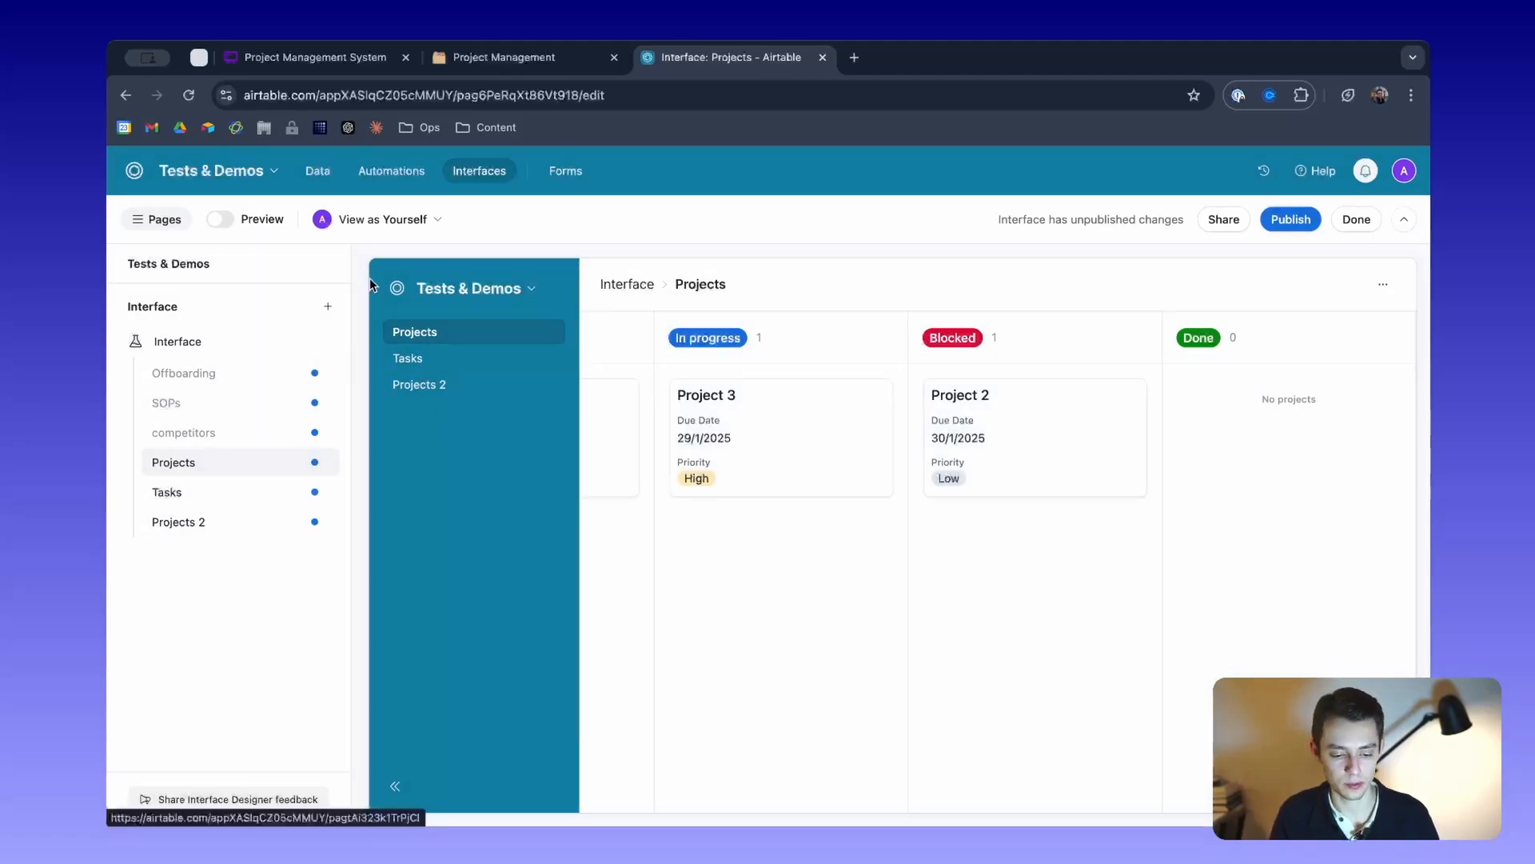
# Preview the Projects Kanban page of the interface.
pyautogui.click(218, 220)
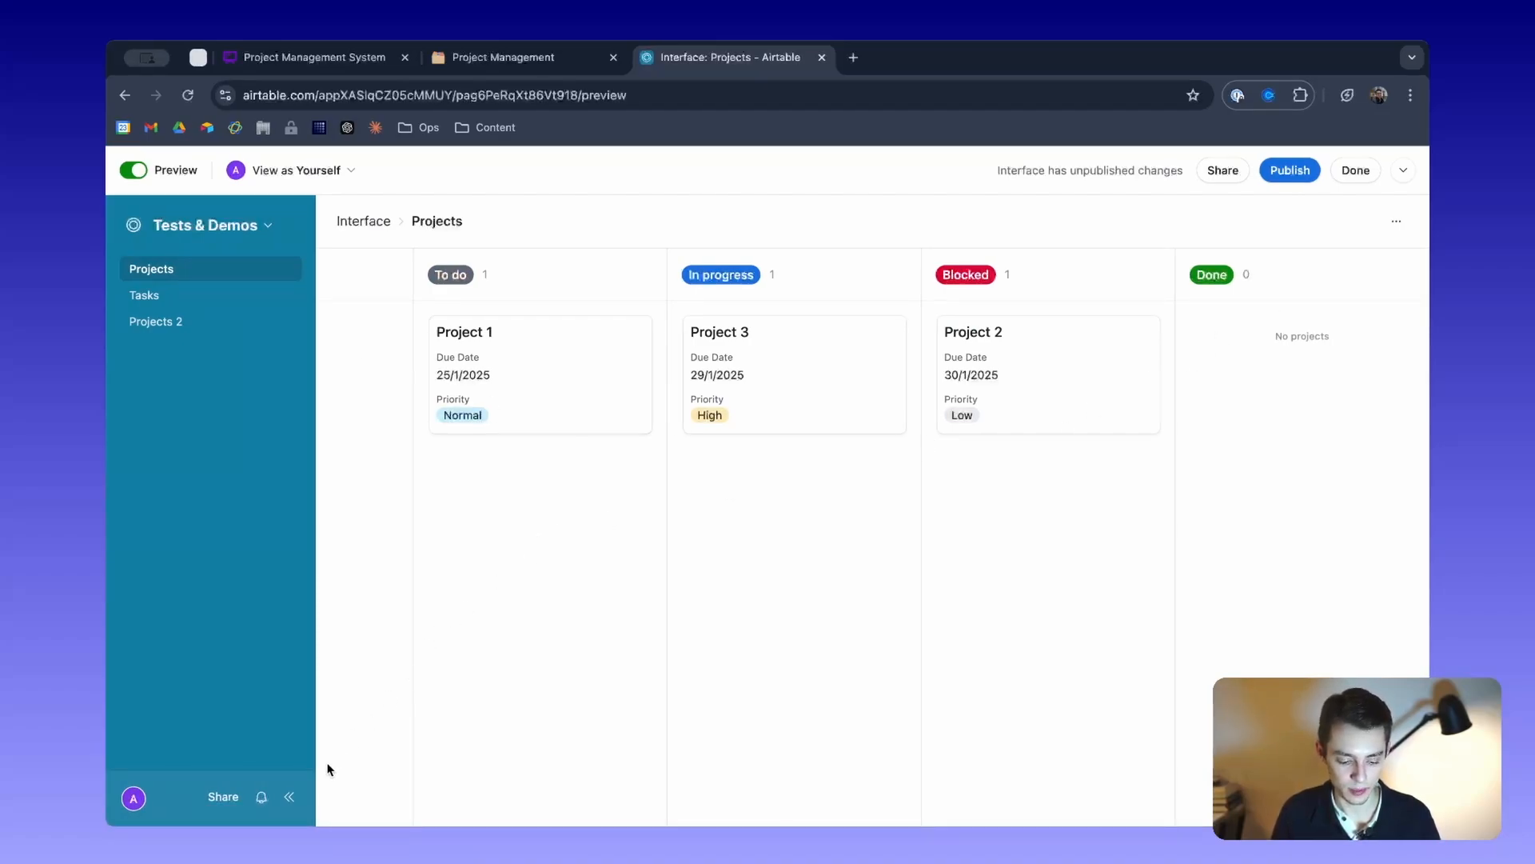
# Collapse the interface's page sidebar and try to move the Project 1 card from To do to In progress.
pyautogui.click(291, 797)
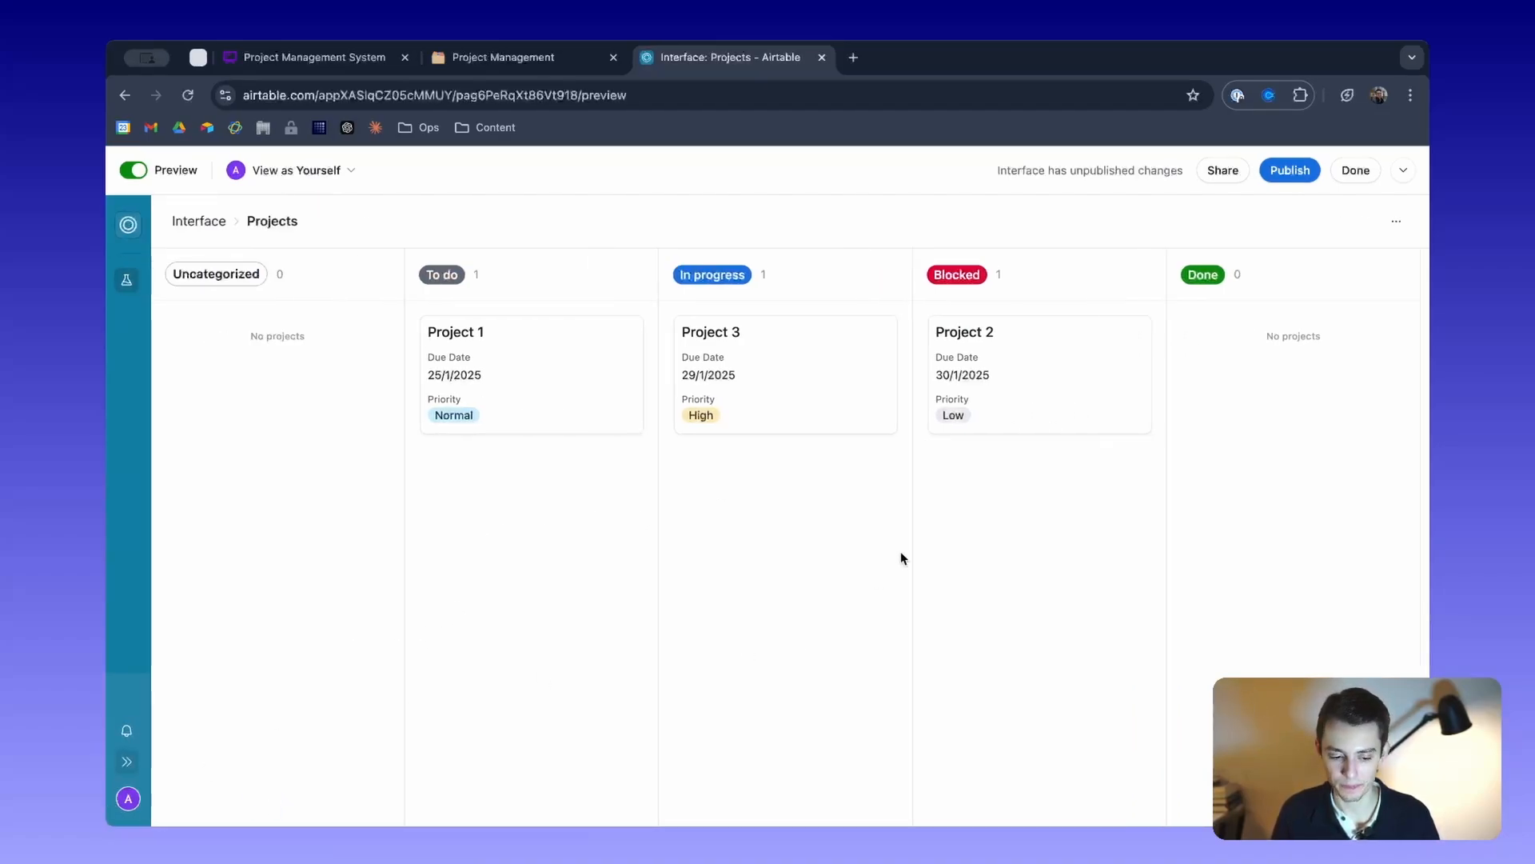
pyautogui.moveTo(510, 365); pyautogui.dragTo(719, 382)
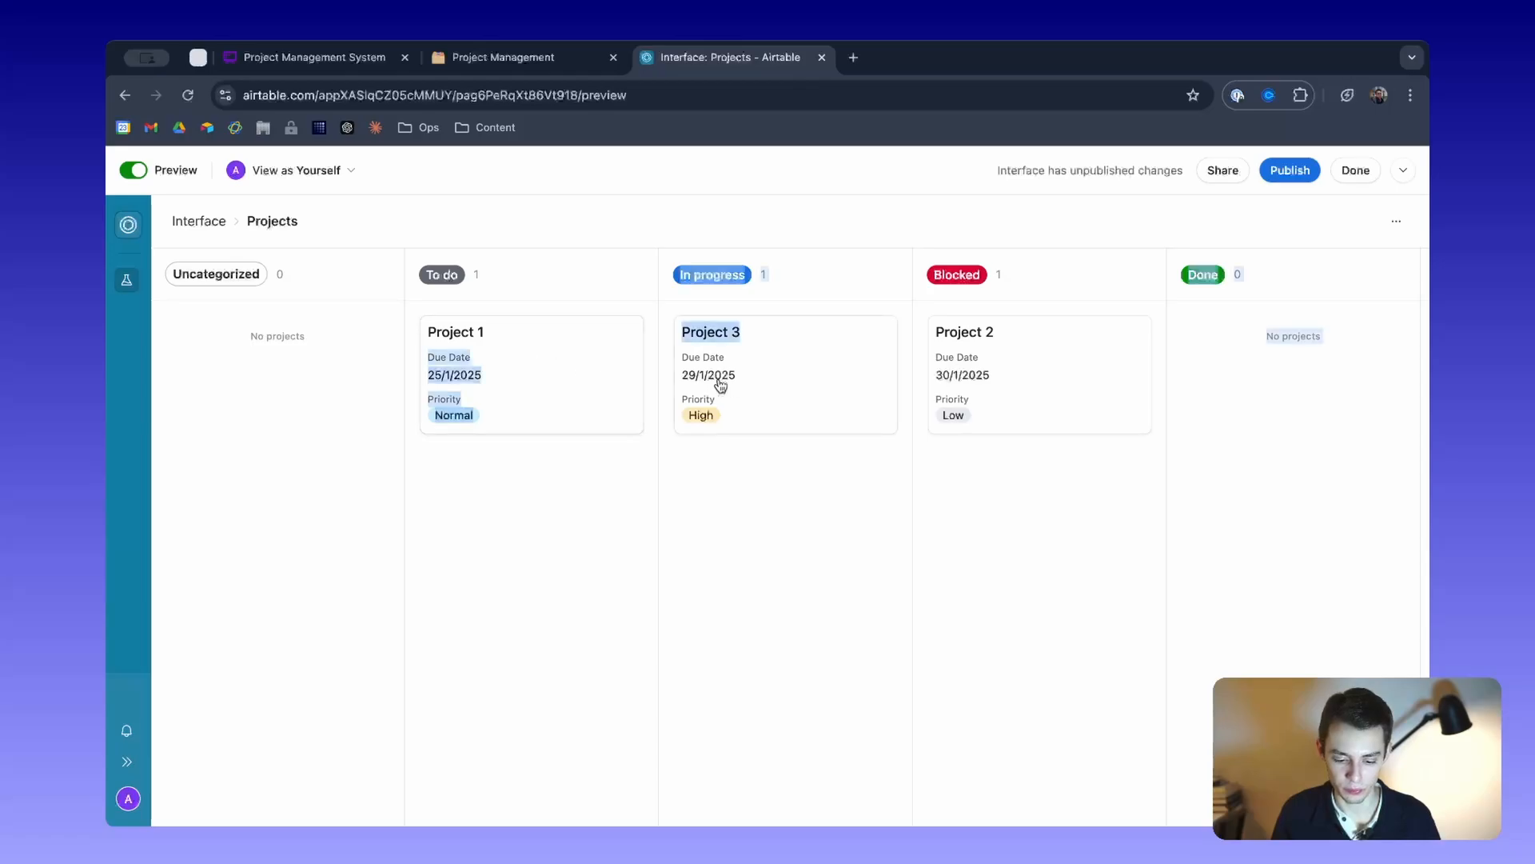
# Return to editing the Projects Kanban page, look at Project 1's record detail page and close it.
pyautogui.click(130, 171)
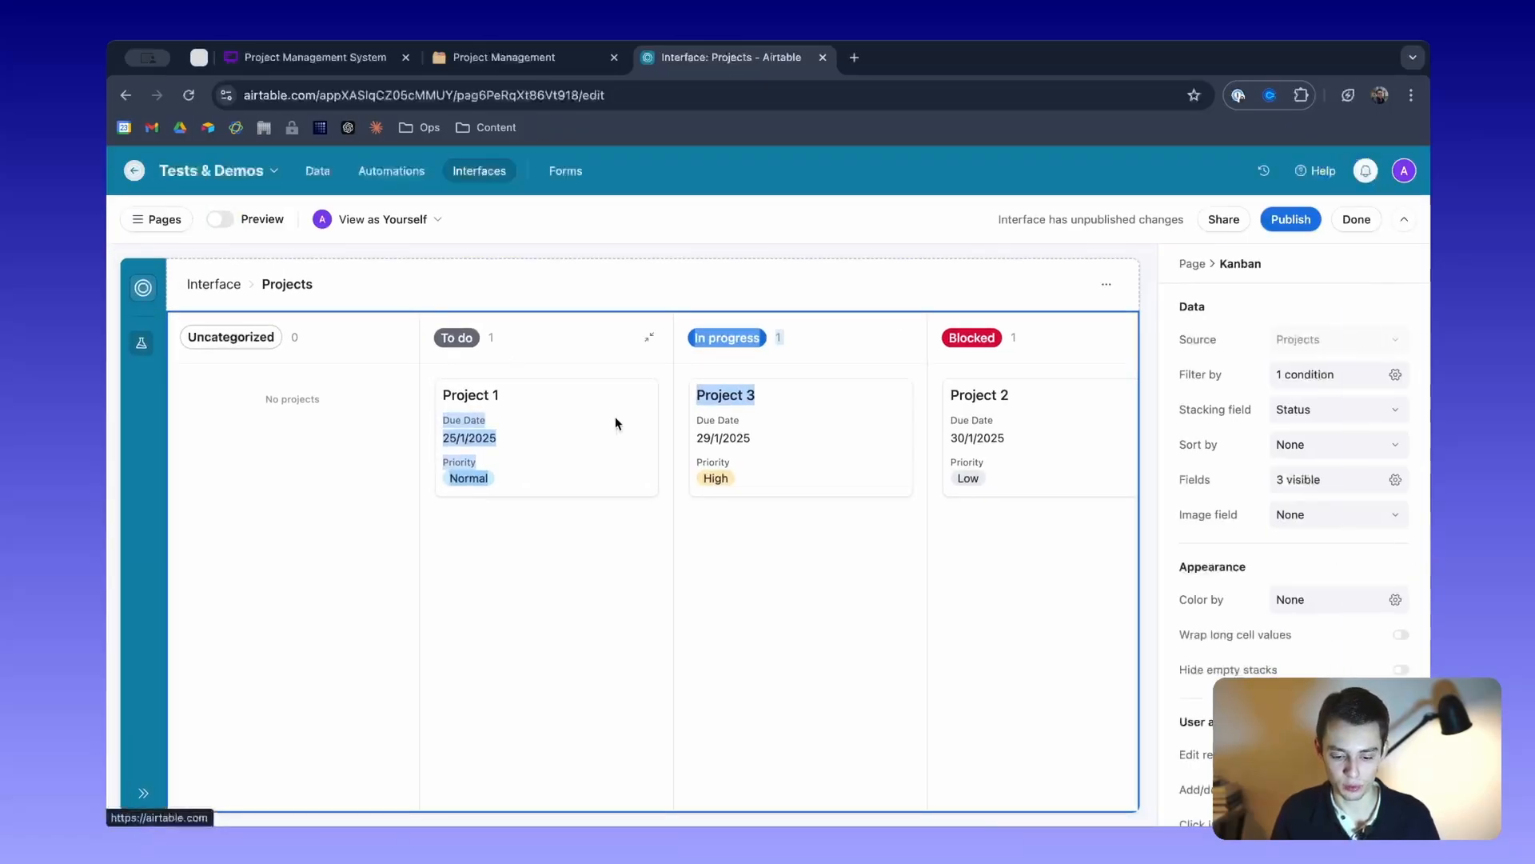
pyautogui.click(568, 395)
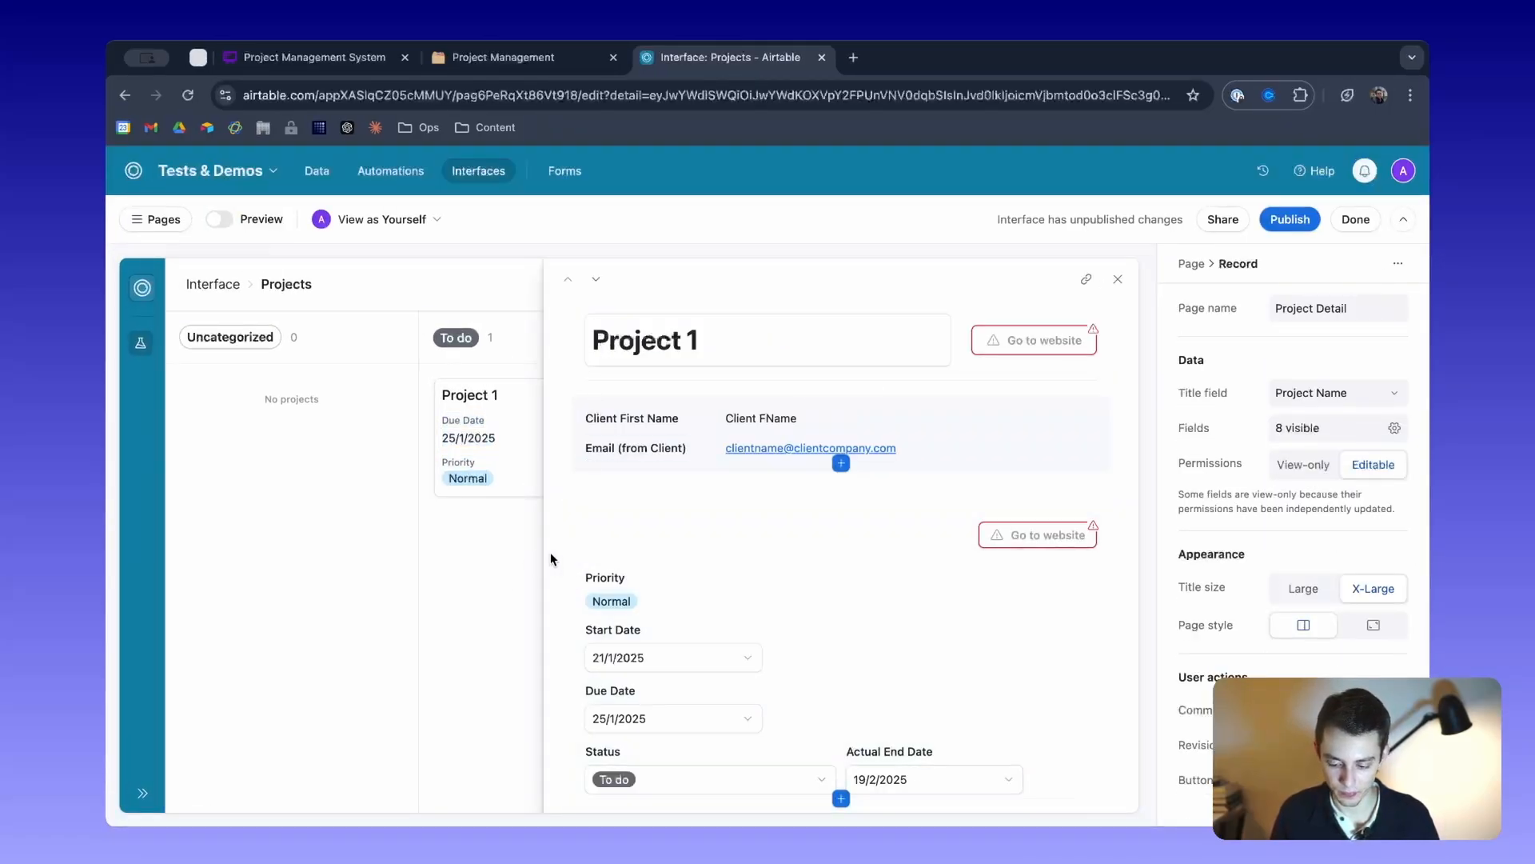
pyautogui.click(1120, 280)
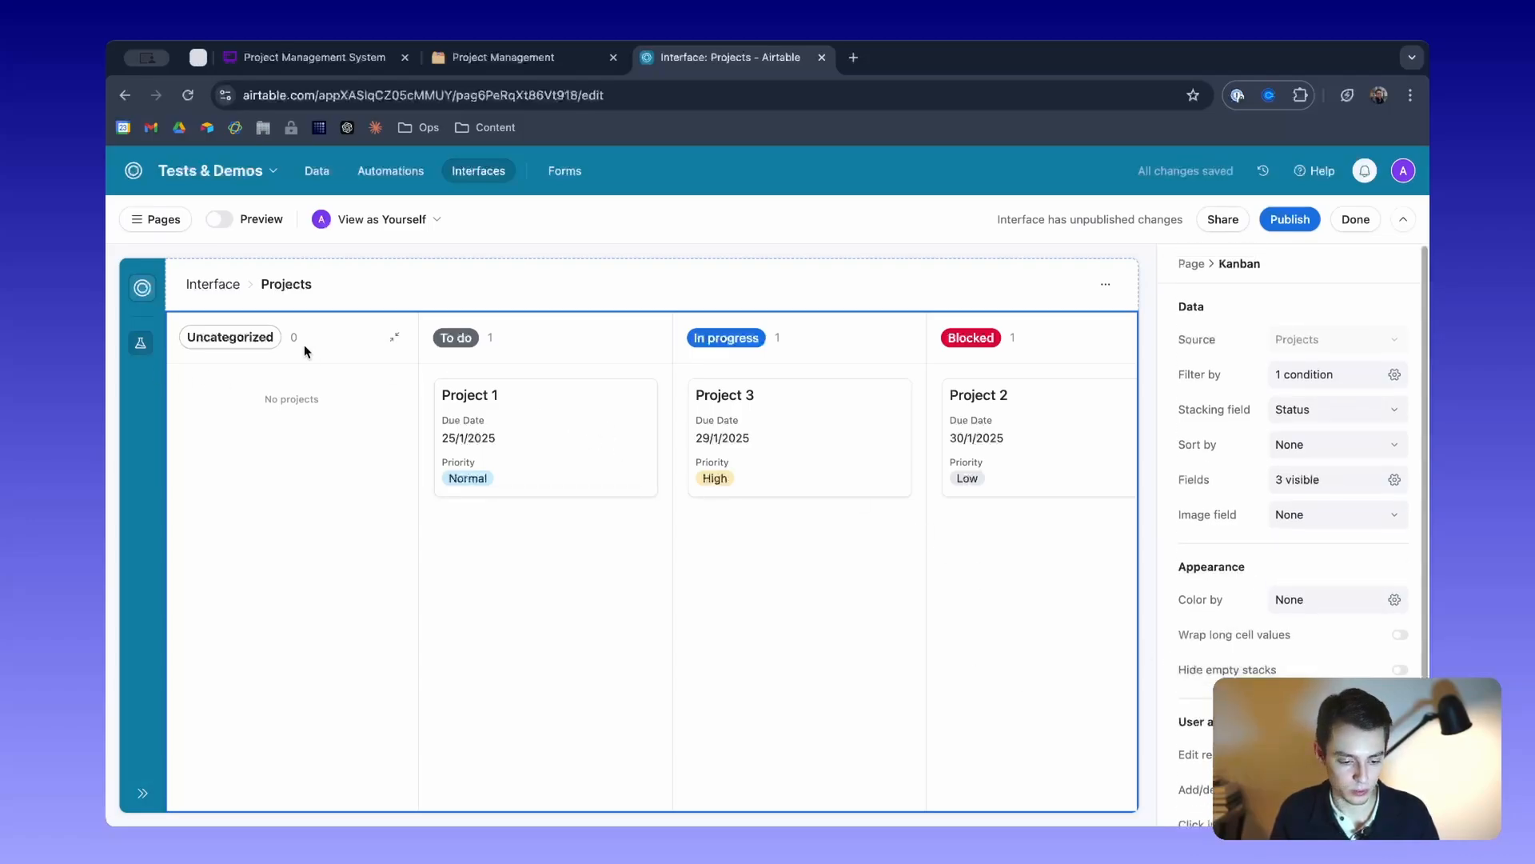
# Preview the Kanban, move Project 1 to In progress and back to To do, and move Project 3 to Blocked.
pyautogui.click(214, 219)
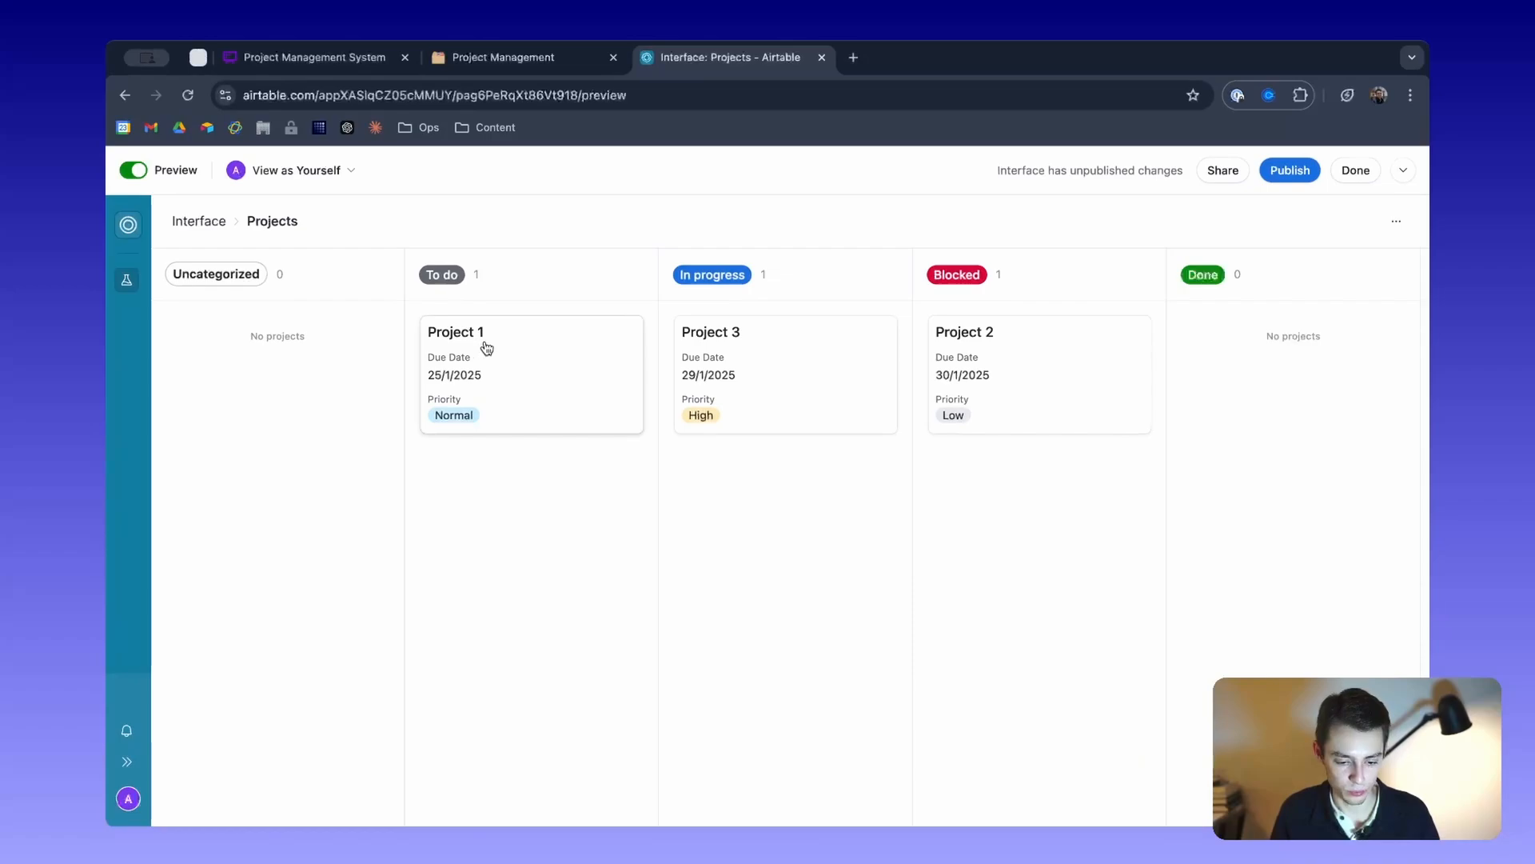
pyautogui.moveTo(486, 347); pyautogui.dragTo(714, 454)
pyautogui.moveTo(795, 507); pyautogui.dragTo(484, 382)
pyautogui.moveTo(794, 377); pyautogui.dragTo(1030, 536)
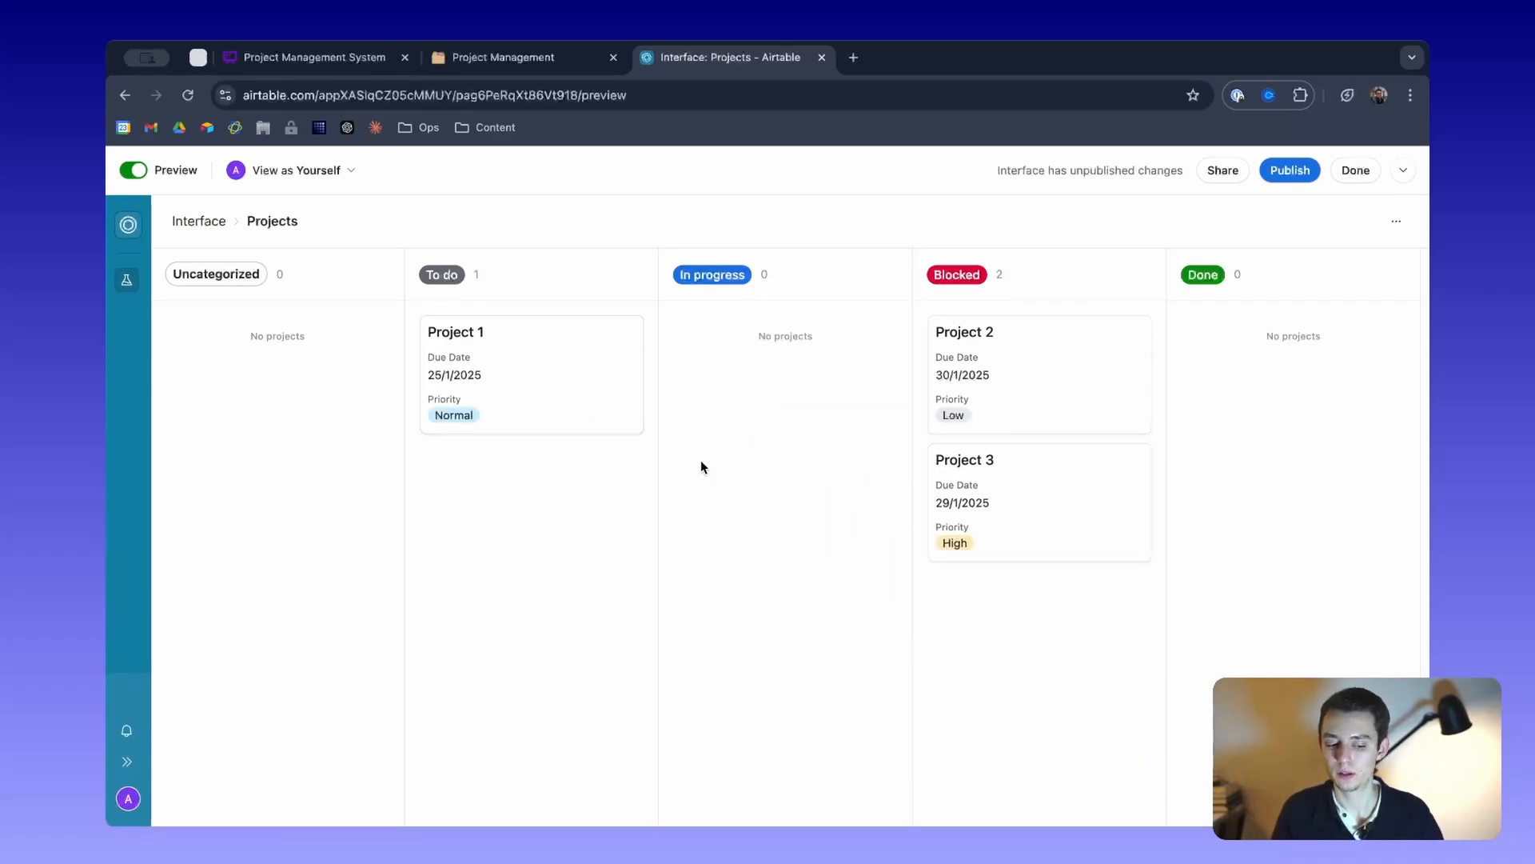